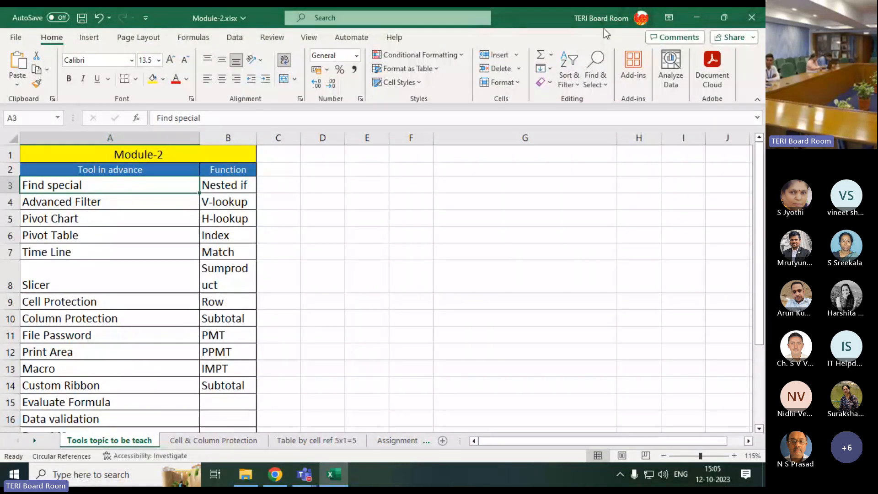
# Go through the first topics in the Tool in advance column, from Find special to Pivot Table
pyautogui.click(598, 86)
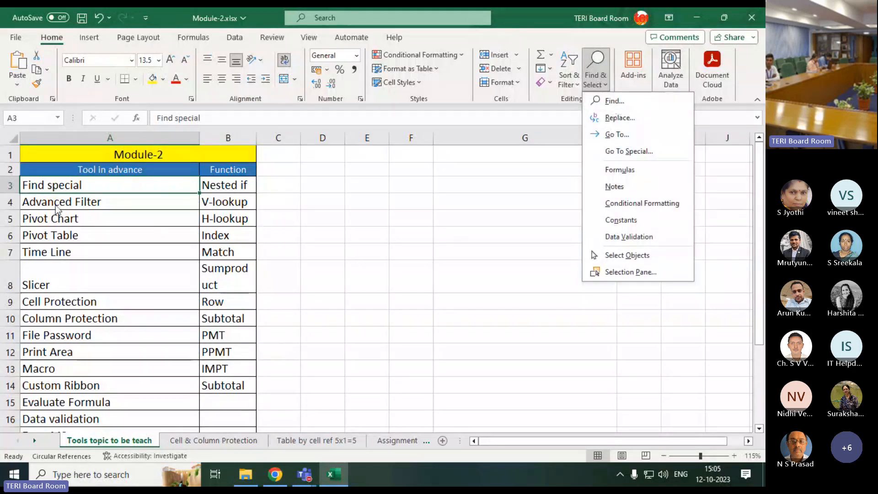
pyautogui.click(55, 186)
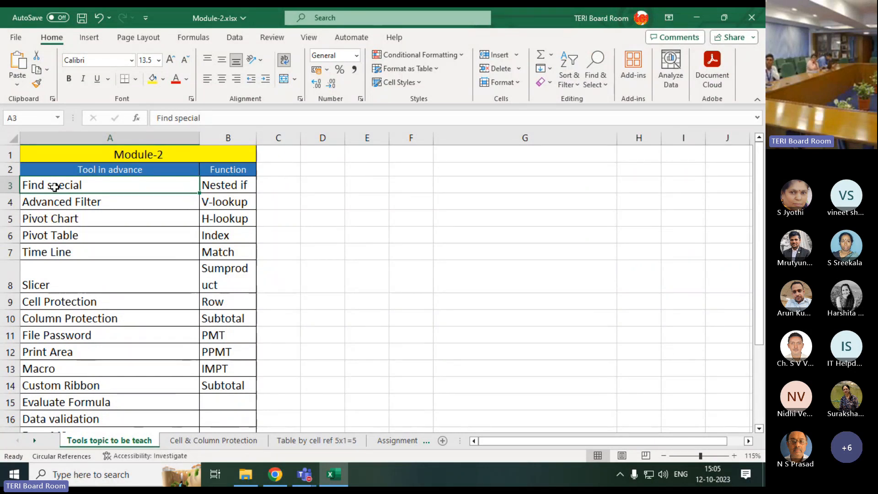
pyautogui.click(50, 199)
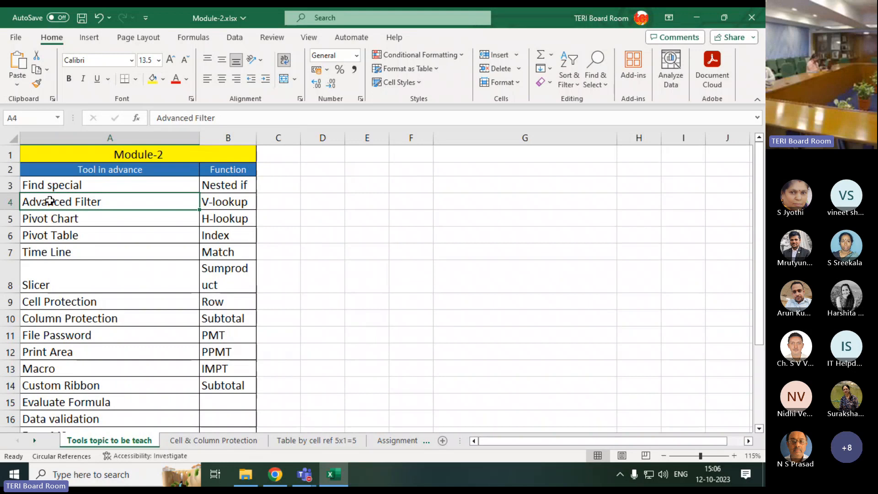
pyautogui.click(57, 219)
pyautogui.click(59, 237)
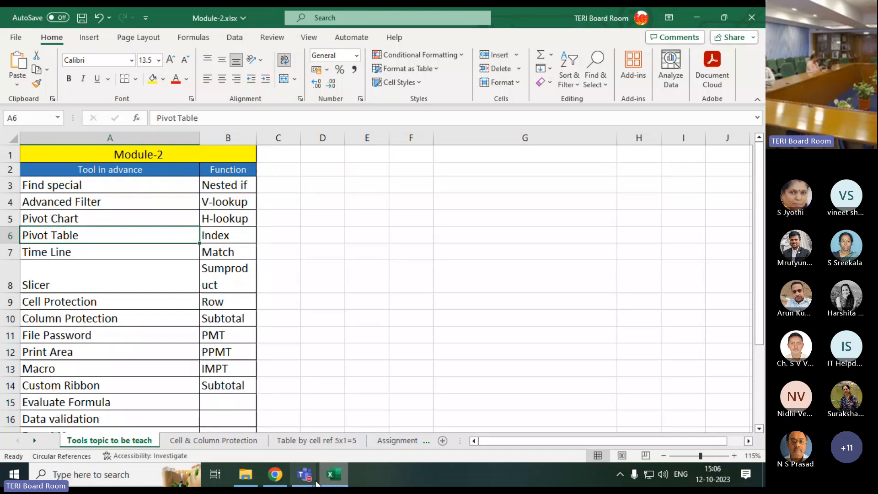
pyautogui.click(372, 414)
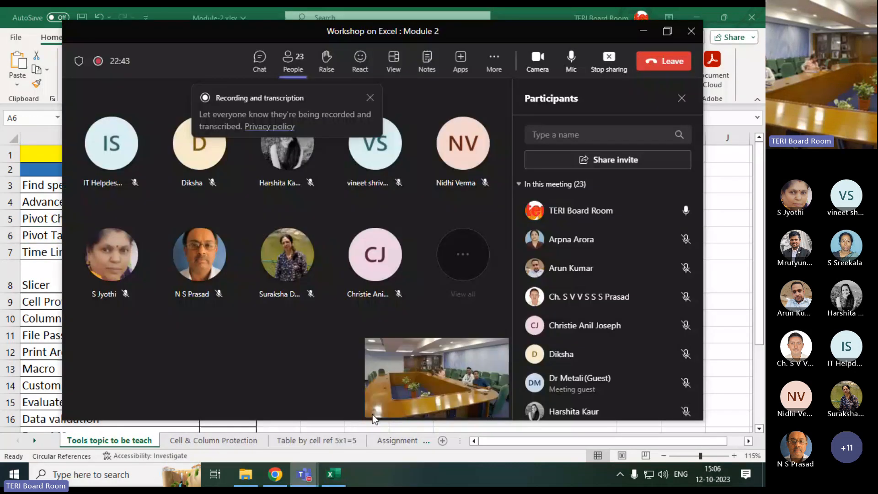
pyautogui.click(304, 474)
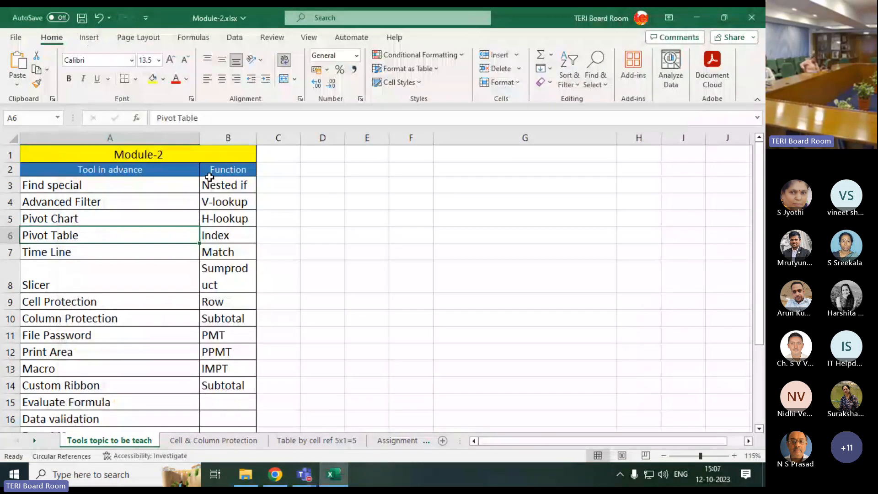
# Review the topics in the Function column and the remaining tool topics down to the end of the list
pyautogui.click(209, 191)
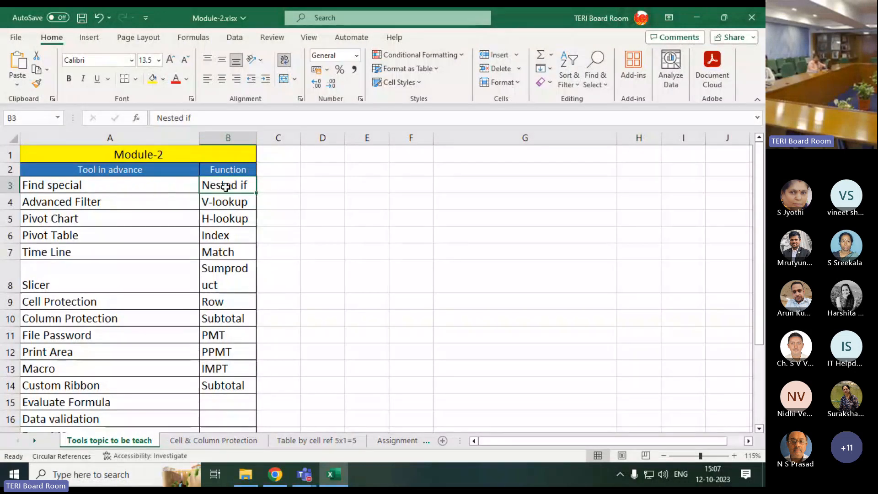
pyautogui.click(225, 201)
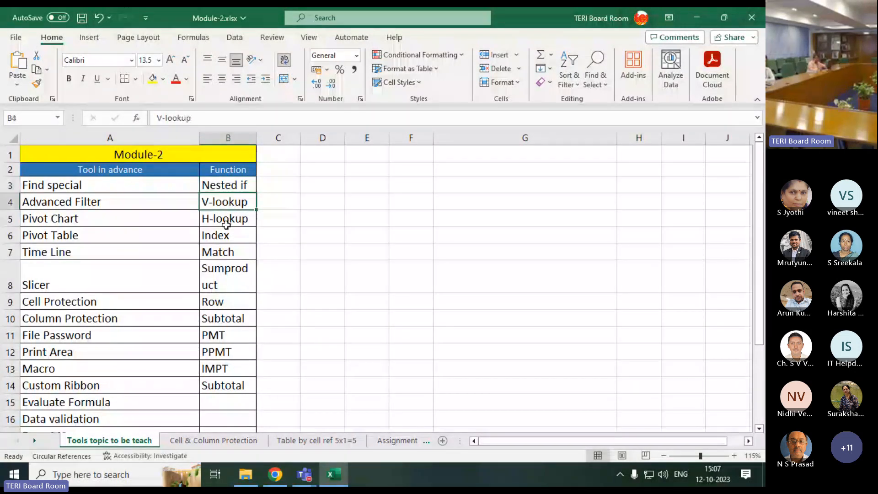
pyautogui.click(226, 220)
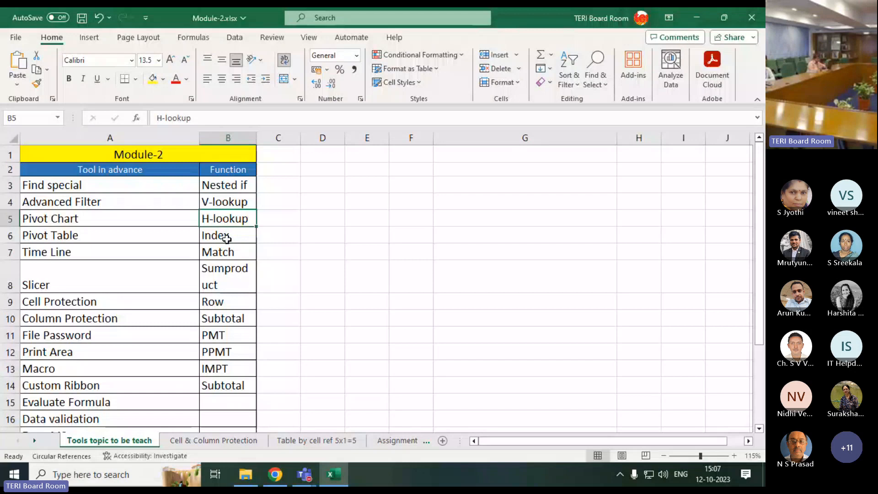
pyautogui.moveTo(259, 236); pyautogui.dragTo(265, 256)
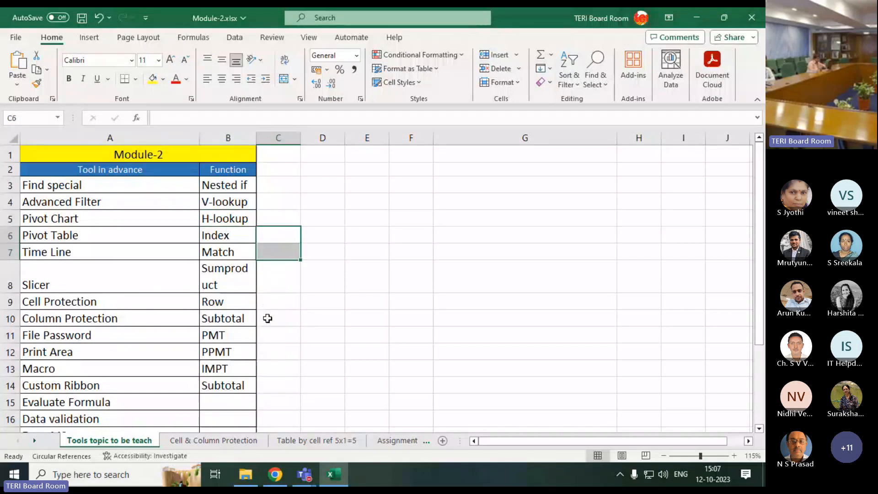
pyautogui.moveTo(286, 185); pyautogui.dragTo(270, 383)
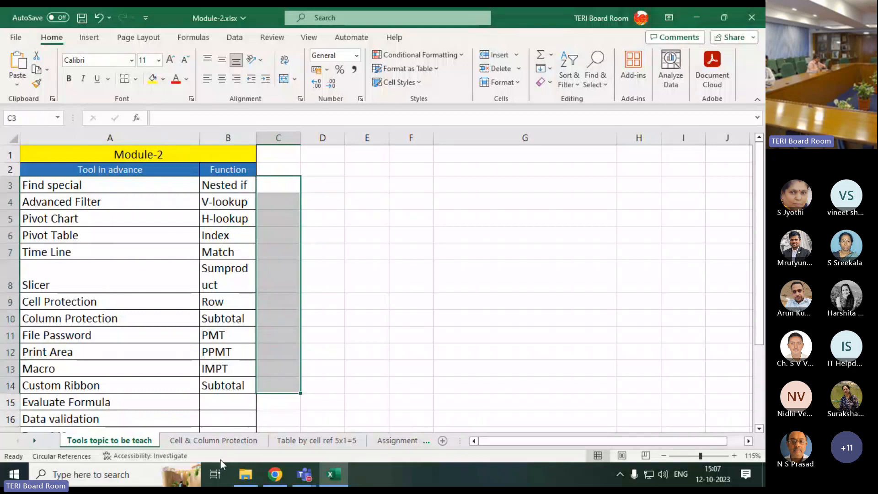
pyautogui.scroll(-1, 80, 366)
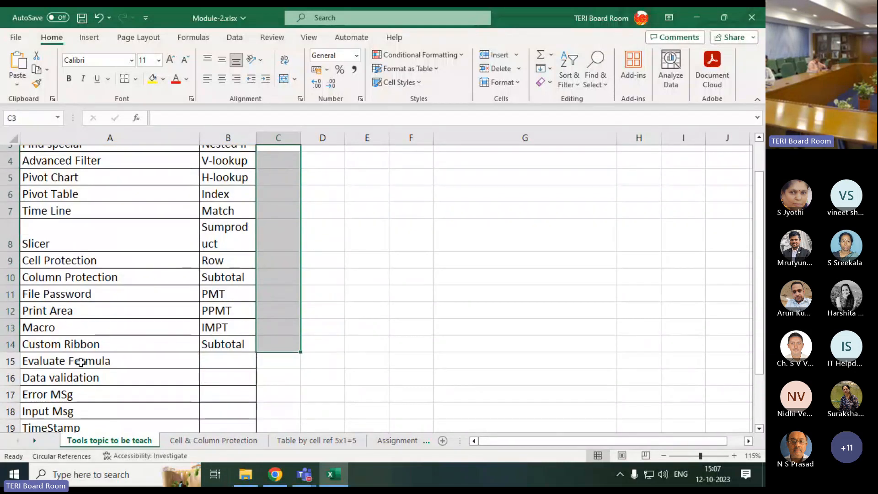
pyautogui.scroll(-2, 81, 363)
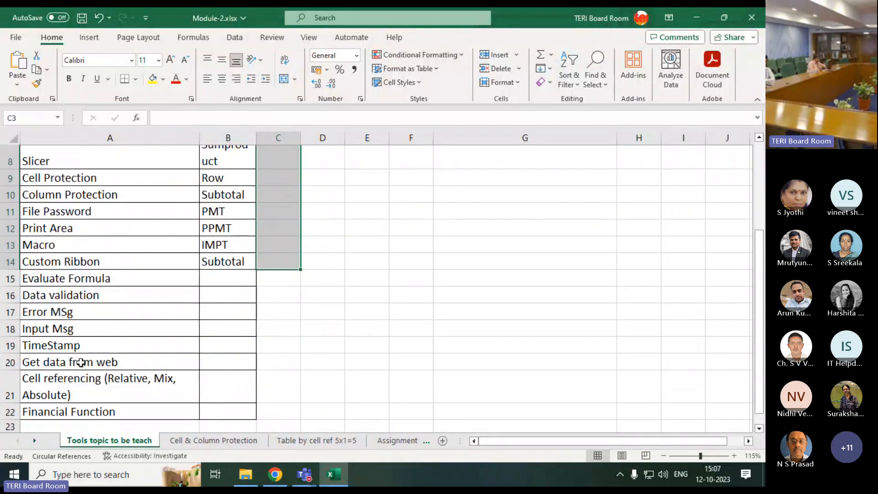
pyautogui.scroll(-2, 81, 363)
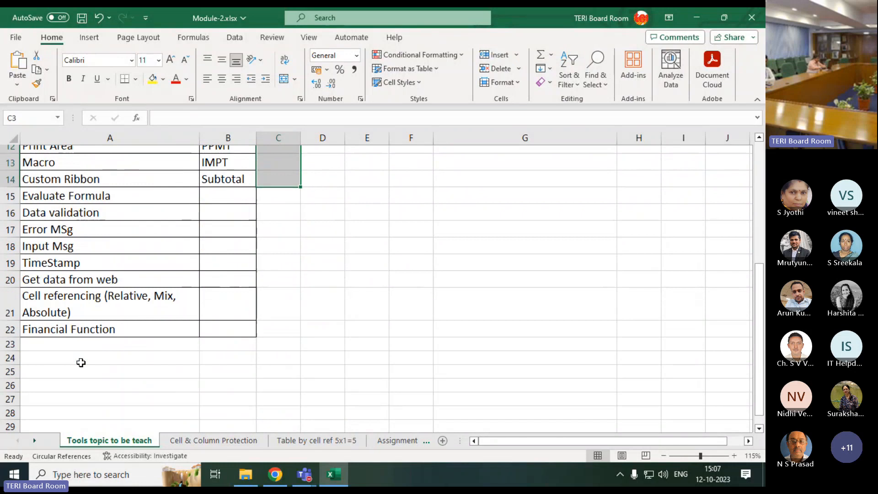
pyautogui.scroll(1, 81, 363)
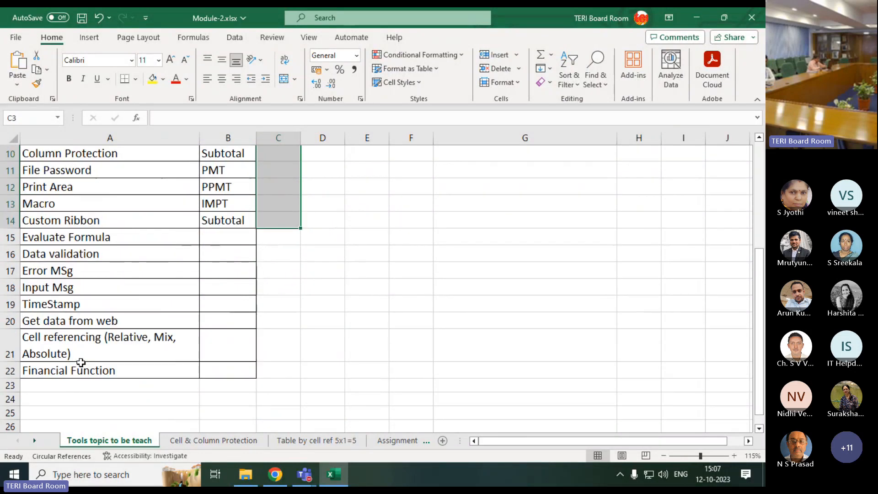
# Switch to the Cell & Column Protection sheet and examine the two Lock cell sample tables
pyautogui.click(176, 442)
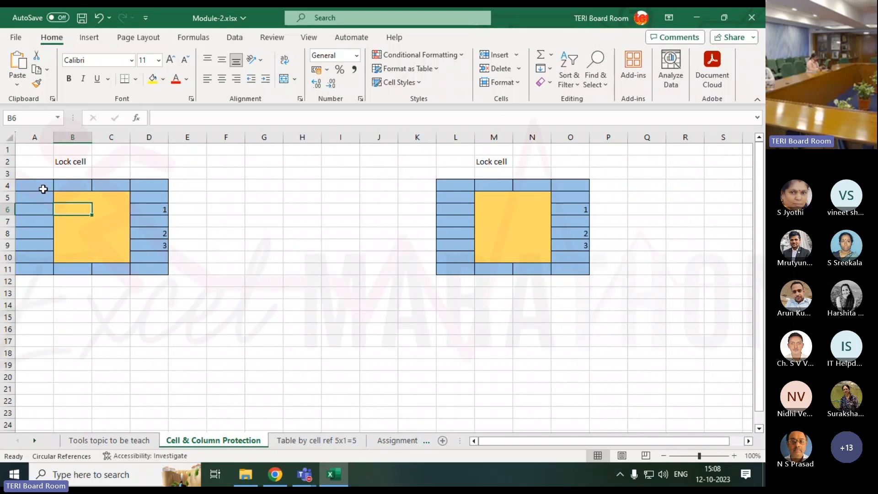
pyautogui.moveTo(44, 188); pyautogui.dragTo(151, 272)
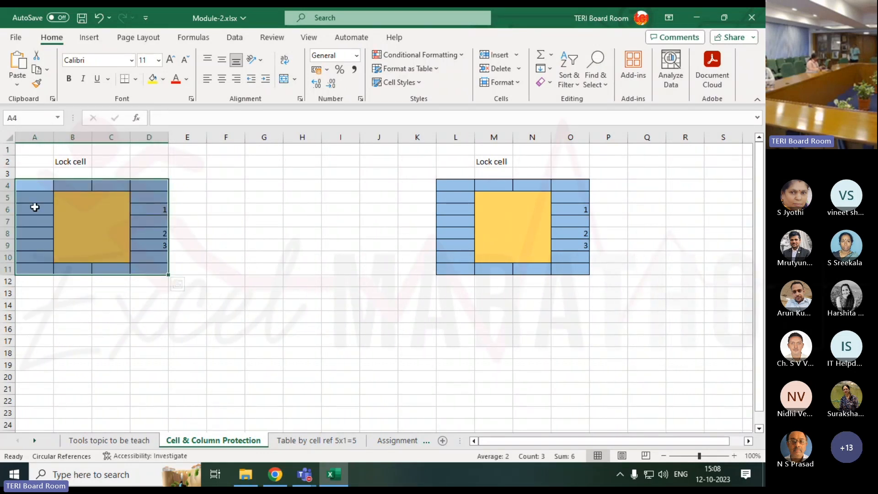
pyautogui.click(106, 204)
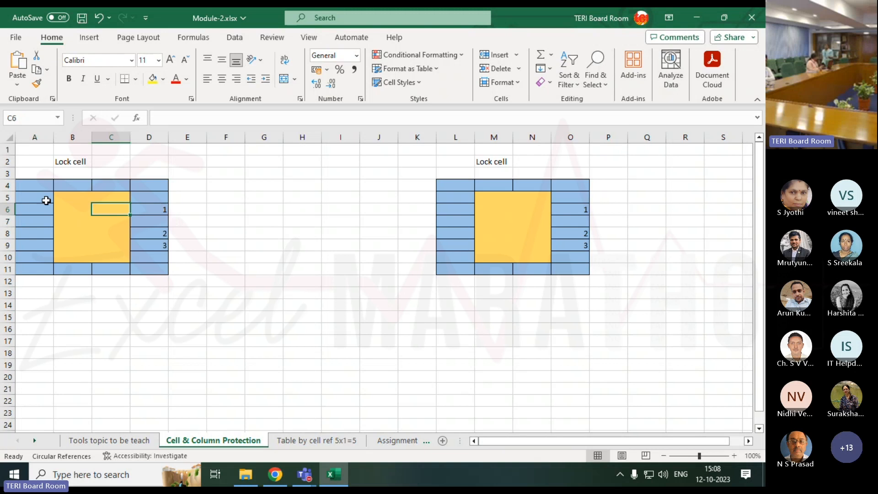
pyautogui.moveTo(32, 183); pyautogui.dragTo(28, 254)
pyautogui.moveTo(69, 196); pyautogui.dragTo(111, 255)
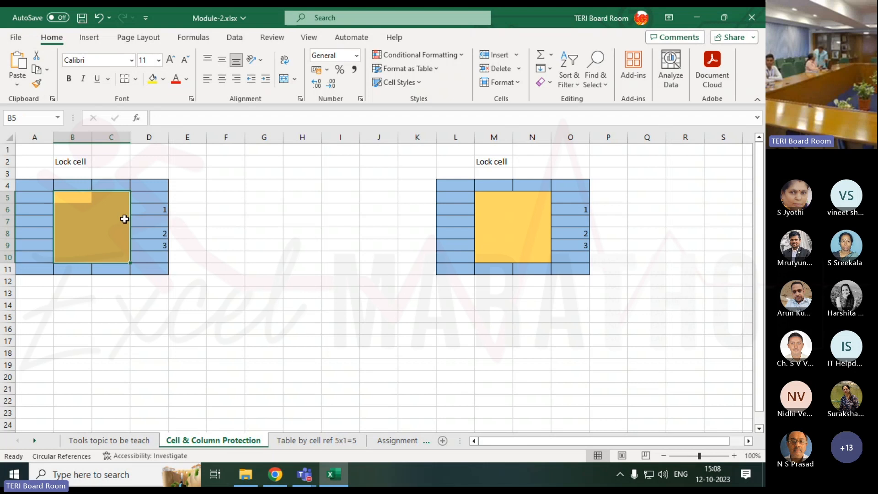
pyautogui.moveTo(69, 198); pyautogui.dragTo(121, 259)
pyautogui.moveTo(464, 187); pyautogui.dragTo(573, 185)
pyautogui.click(341, 238)
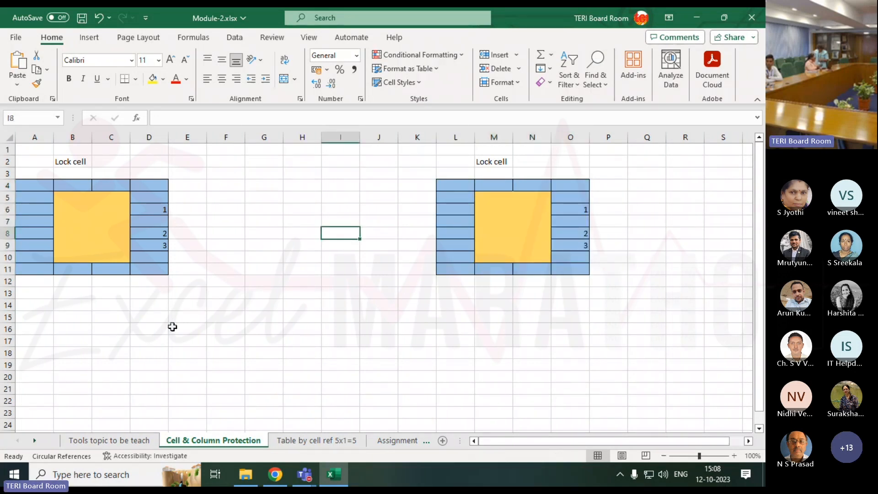
# Apply all borders to the empty range B16:E24 below the first Lock cell table
pyautogui.scroll(-4, 181, 338)
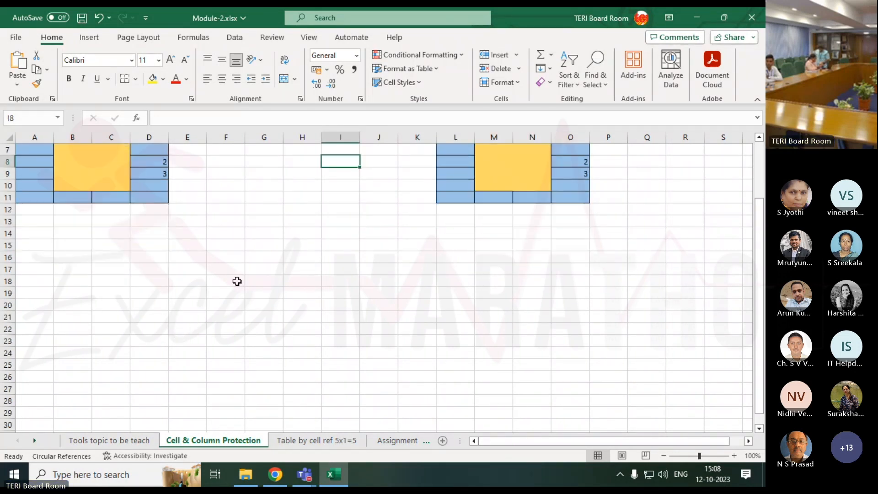
pyautogui.moveTo(78, 184); pyautogui.dragTo(173, 283)
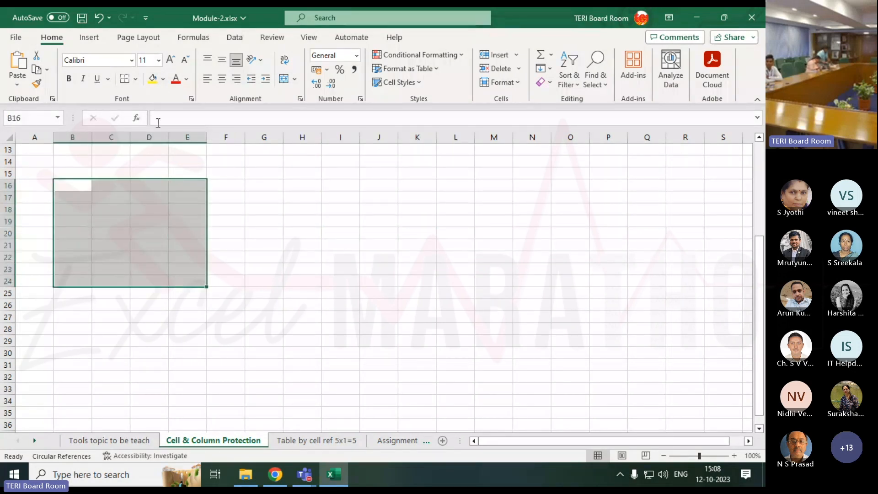
pyautogui.click(136, 80)
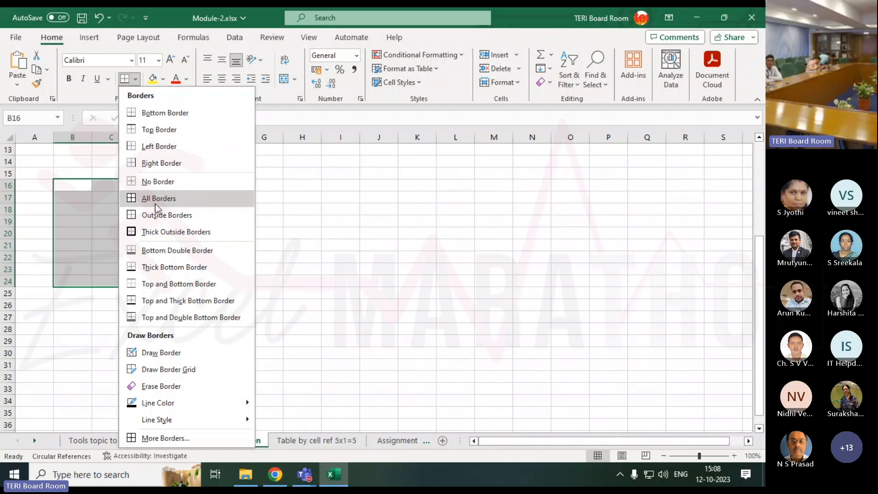
pyautogui.click(134, 198)
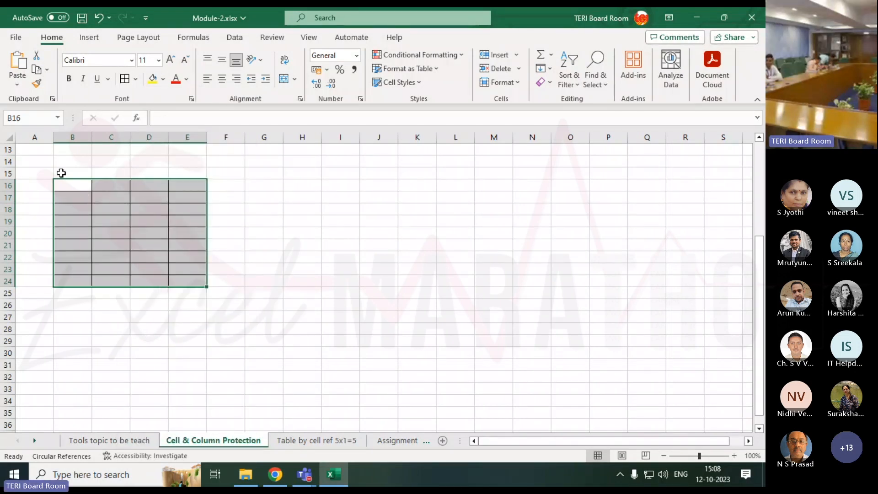
# Fill the inner block C18:D22 of the new bordered grid with yellow
pyautogui.click(104, 206)
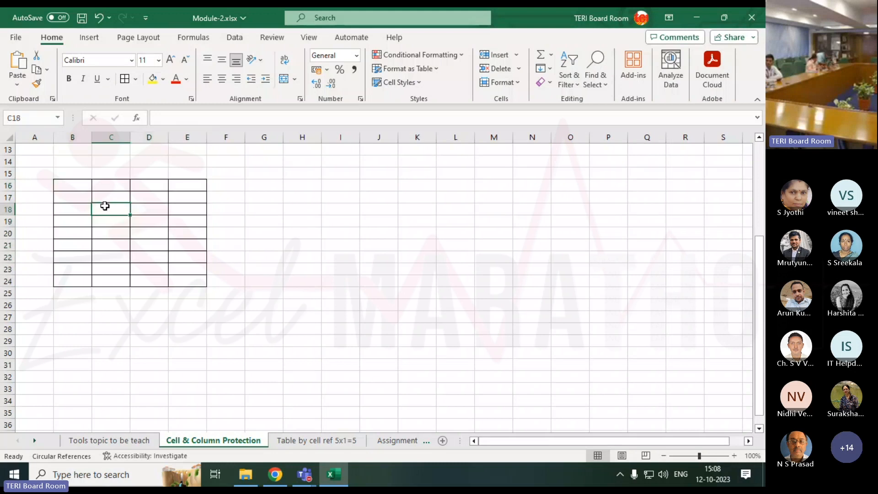
pyautogui.moveTo(105, 206); pyautogui.dragTo(147, 255)
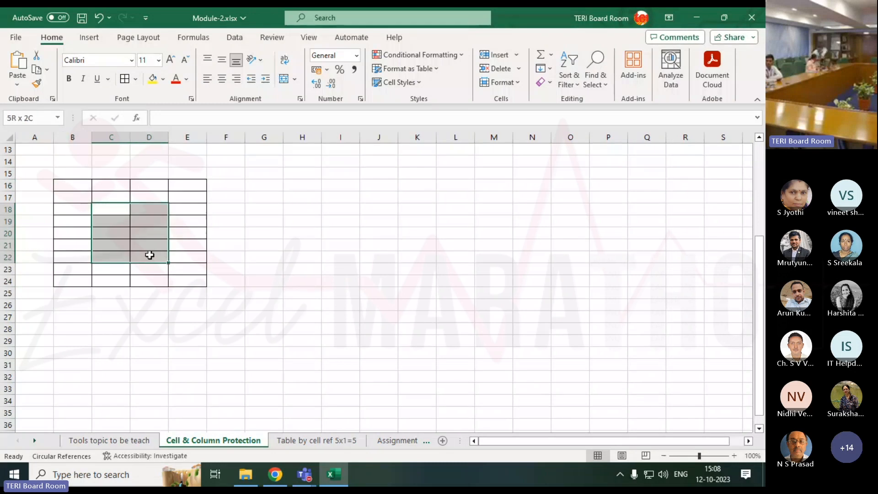
pyautogui.click(155, 83)
pyautogui.click(213, 233)
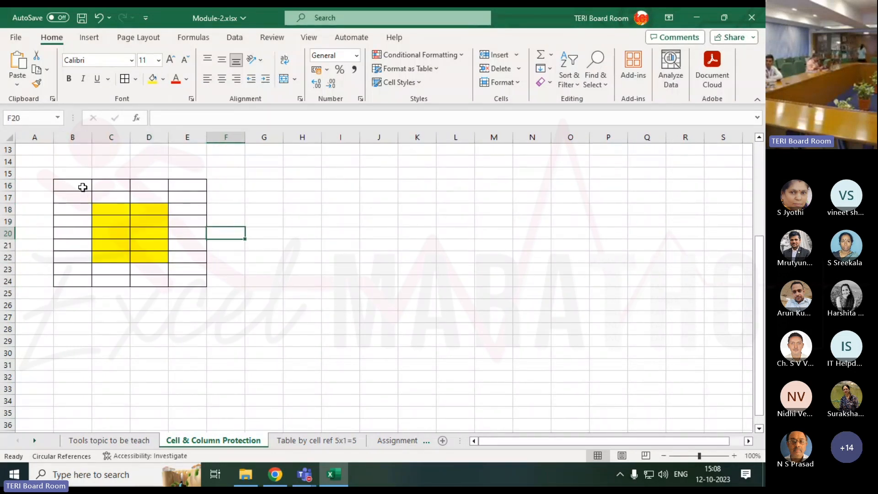
pyautogui.moveTo(77, 188); pyautogui.dragTo(192, 284)
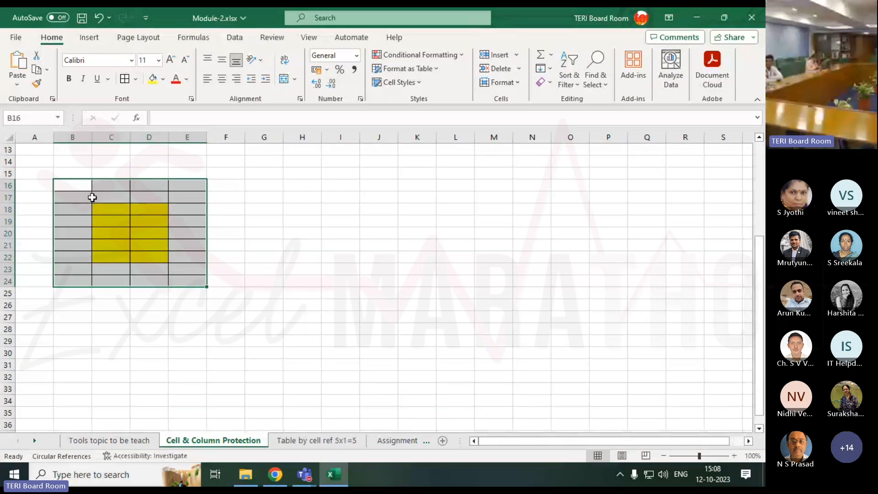
pyautogui.moveTo(110, 208); pyautogui.dragTo(144, 258)
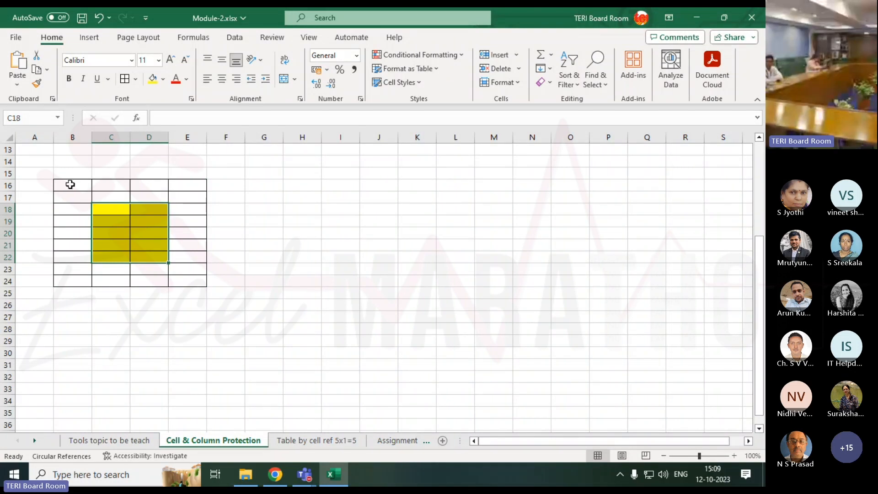
pyautogui.moveTo(68, 184); pyautogui.dragTo(75, 273)
pyautogui.moveTo(97, 183); pyautogui.dragTo(143, 282)
pyautogui.click(119, 277)
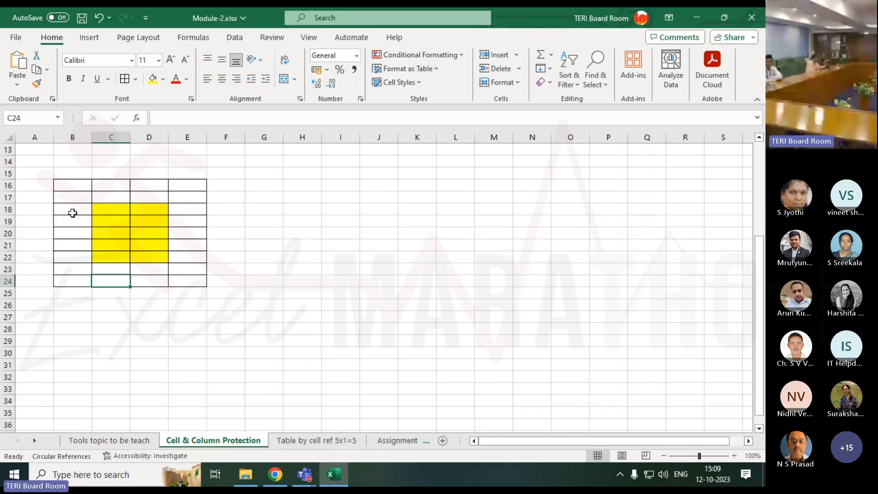
pyautogui.moveTo(83, 184); pyautogui.dragTo(81, 258)
pyautogui.moveTo(111, 212); pyautogui.dragTo(150, 257)
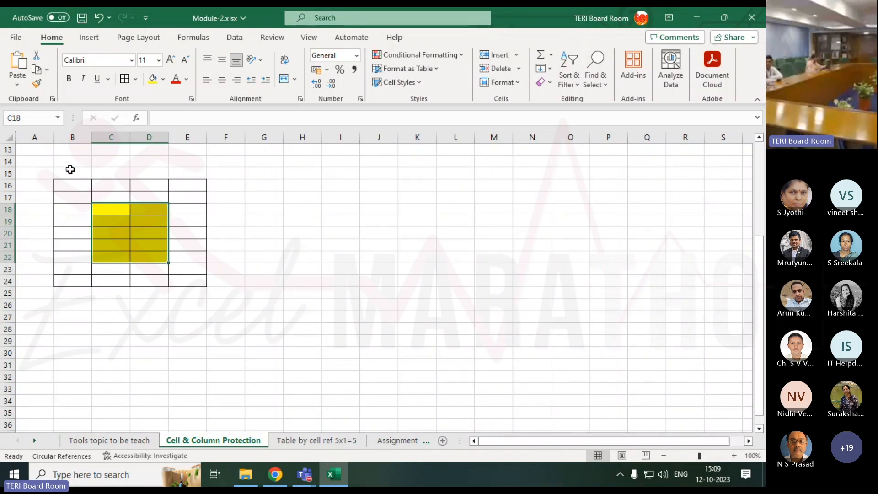
# Set the protection of the whole bordered grid B16:E24 to Locked
pyautogui.moveTo(74, 187); pyautogui.dragTo(186, 284)
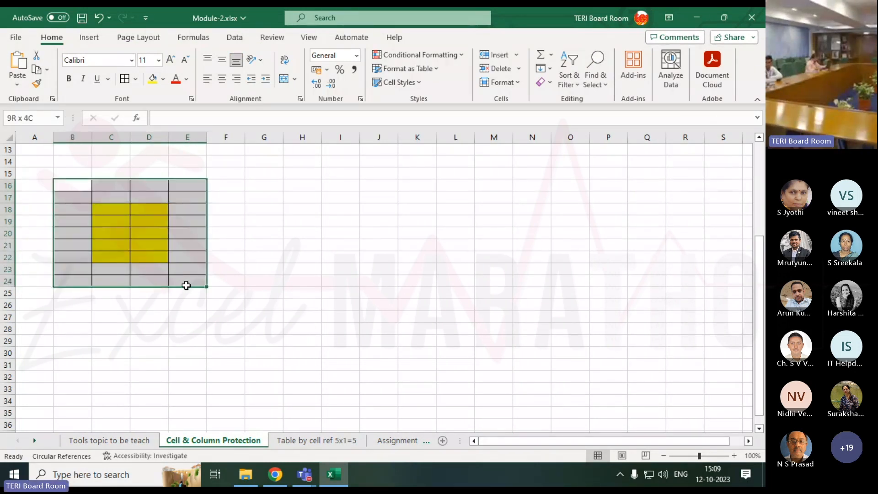
pyautogui.rightClick(98, 204)
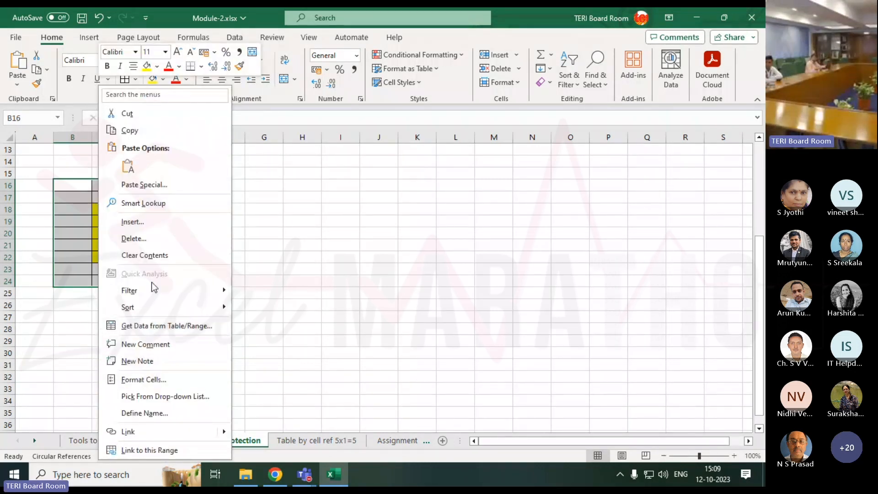
pyautogui.click(144, 380)
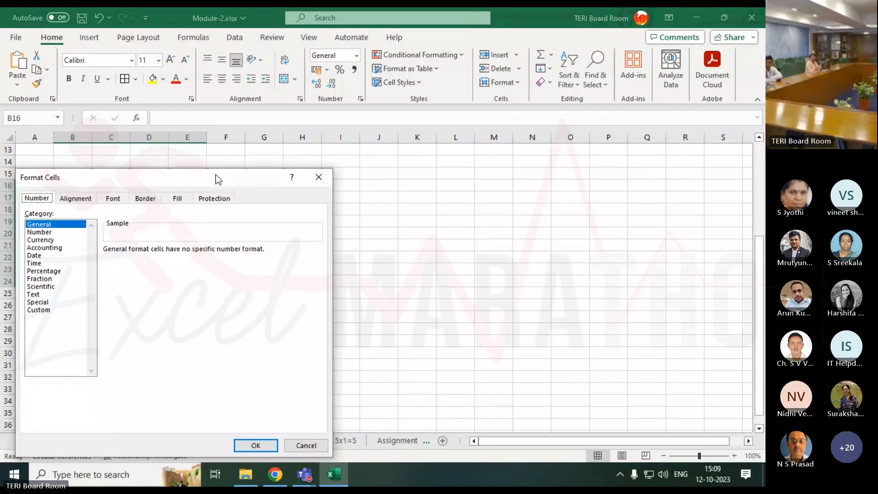
pyautogui.moveTo(215, 174); pyautogui.dragTo(496, 100)
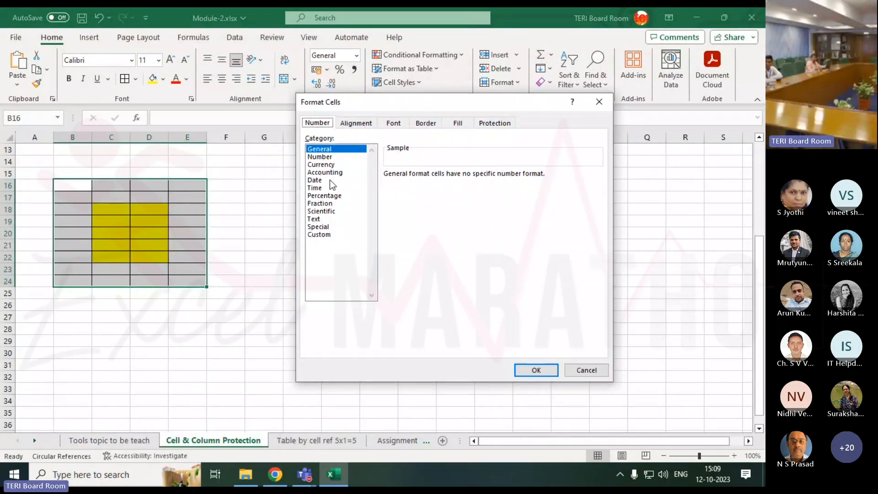
pyautogui.click(492, 124)
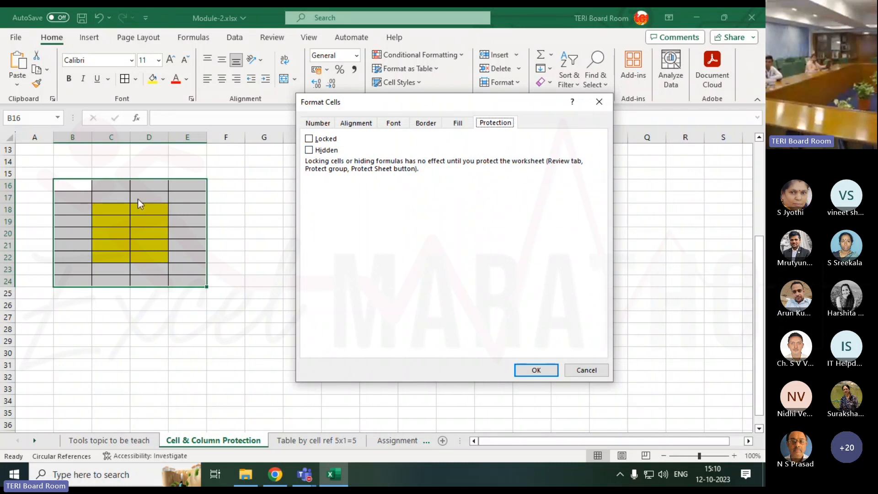
pyautogui.click(314, 140)
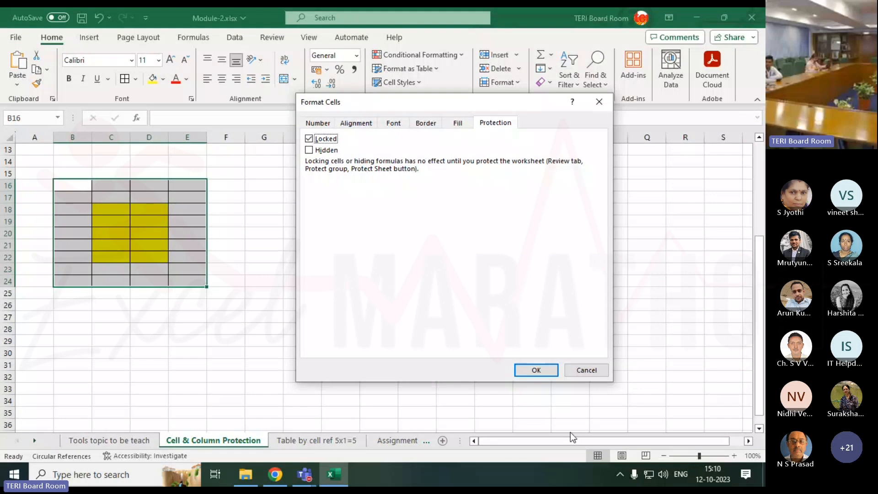
pyautogui.click(537, 371)
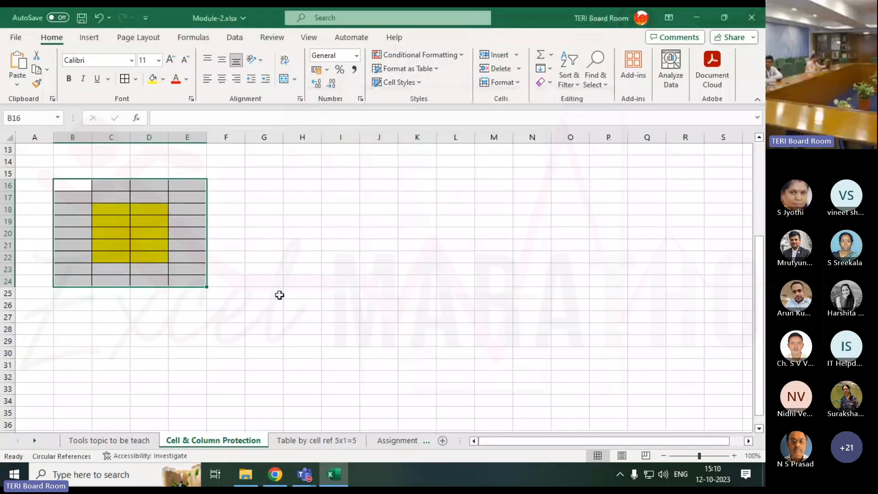
pyautogui.click(261, 282)
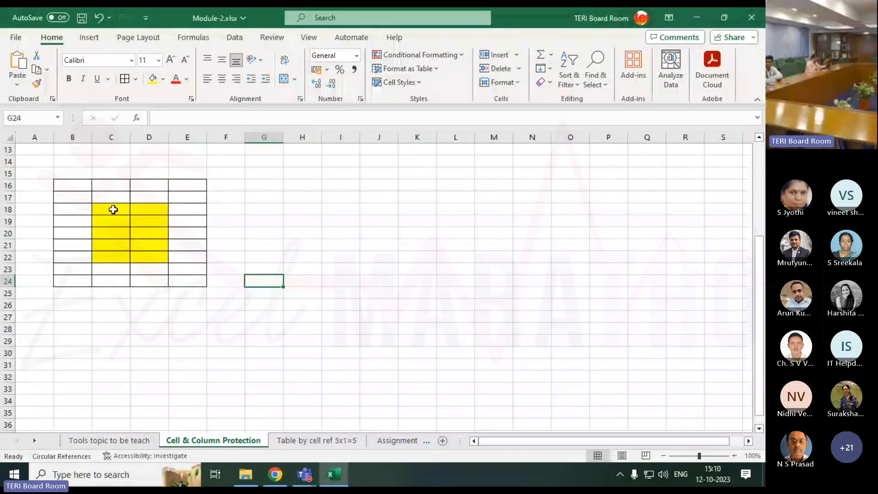
# Remove the Locked protection from the yellow inner block C18:D22
pyautogui.moveTo(113, 210); pyautogui.dragTo(150, 259)
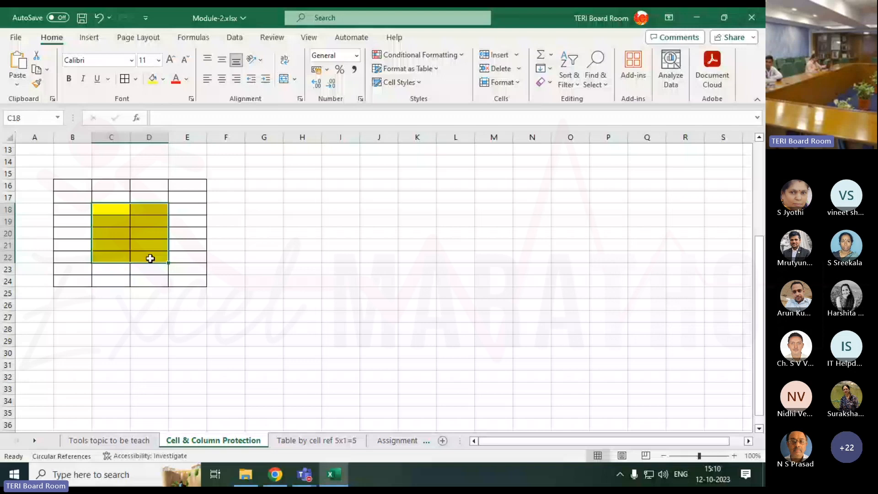
pyautogui.moveTo(72, 185); pyautogui.dragTo(165, 269)
pyautogui.moveTo(114, 210); pyautogui.dragTo(143, 253)
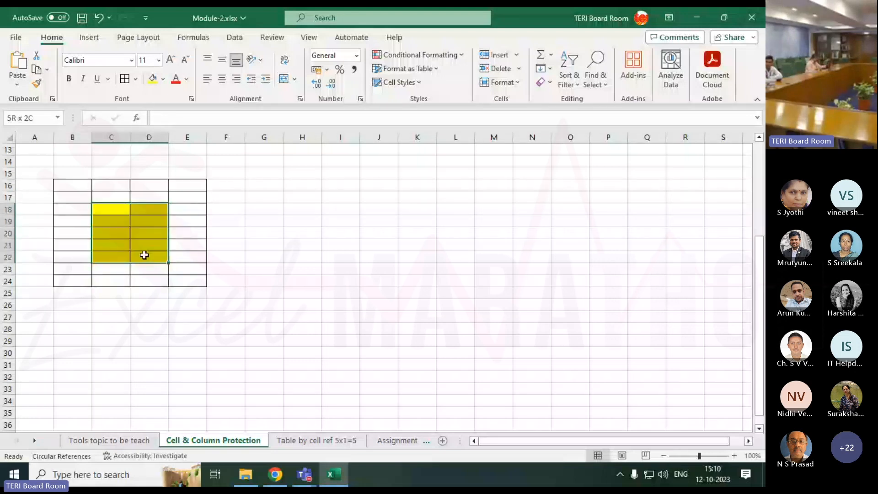
pyautogui.rightClick(115, 206)
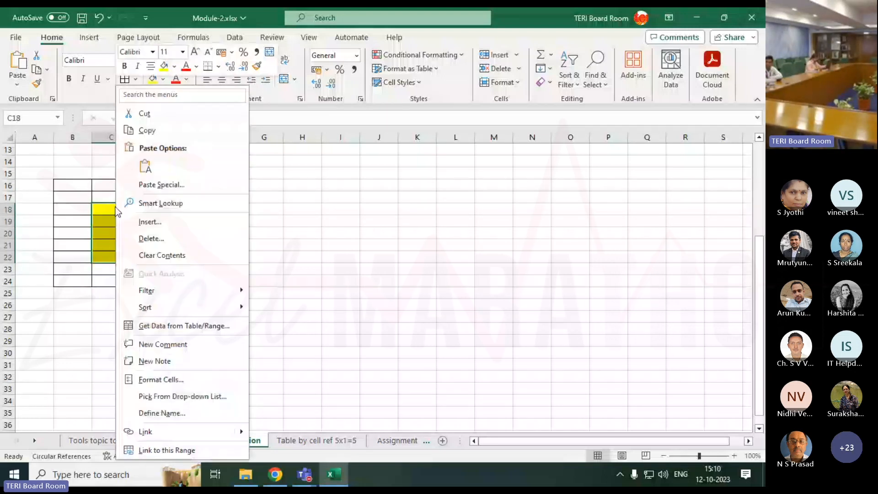
pyautogui.click(138, 379)
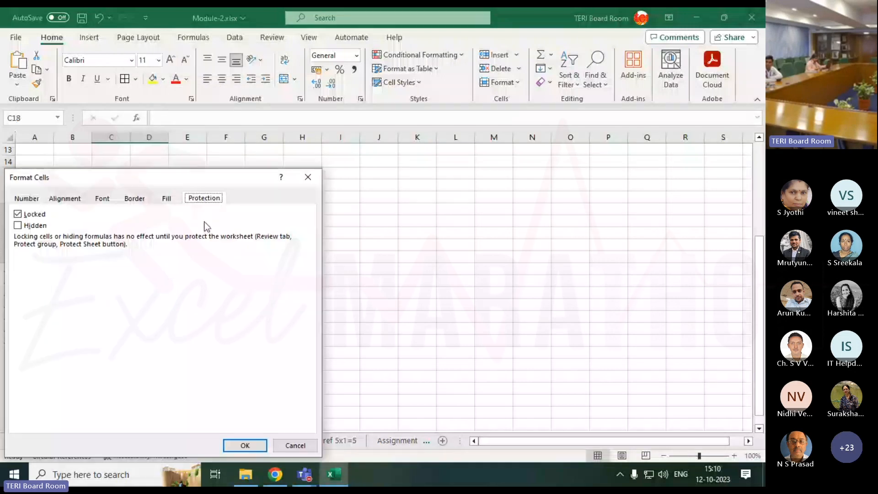
pyautogui.click(245, 445)
pyautogui.click(375, 280)
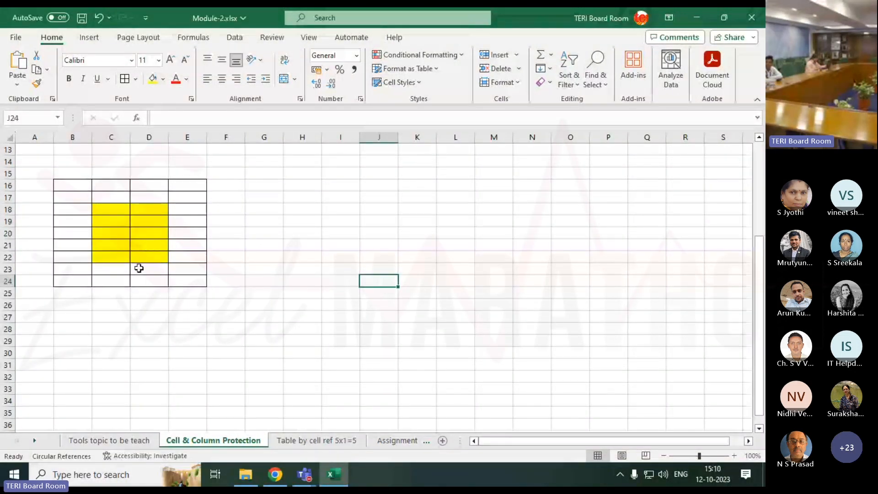
pyautogui.click(76, 187)
pyautogui.moveTo(75, 186)
pyautogui.mouseDown()
pyautogui.moveTo(157, 241)
pyautogui.moveTo(183, 280)
pyautogui.mouseUp()
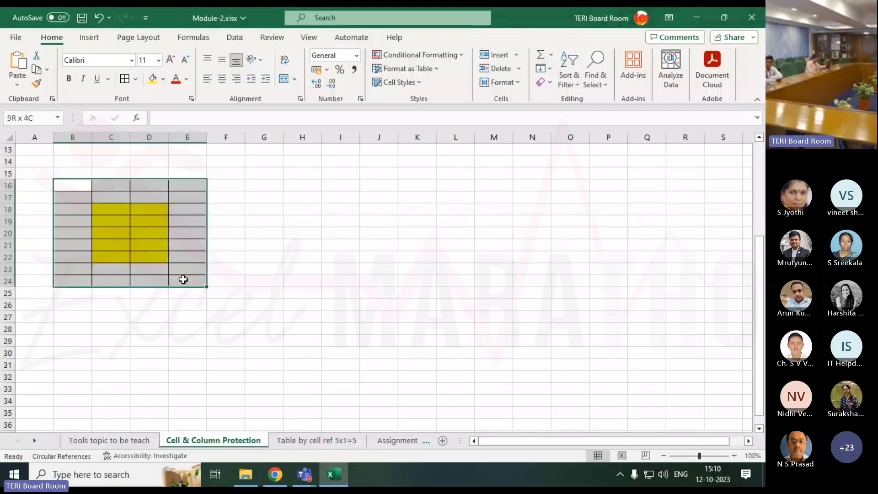
pyautogui.click(110, 210)
pyautogui.moveTo(73, 186)
pyautogui.mouseDown()
pyautogui.moveTo(128, 204)
pyautogui.moveTo(180, 276)
pyautogui.mouseUp()
pyautogui.click(121, 214)
pyautogui.moveTo(121, 214); pyautogui.dragTo(147, 256)
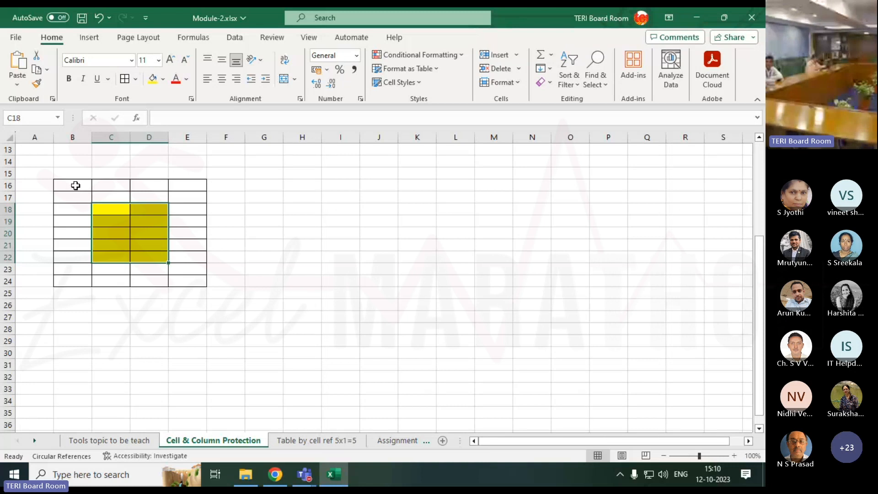
# Start protecting the sheet, allowing users to select locked cells and select unlocked cells
pyautogui.moveTo(75, 185); pyautogui.dragTo(174, 281)
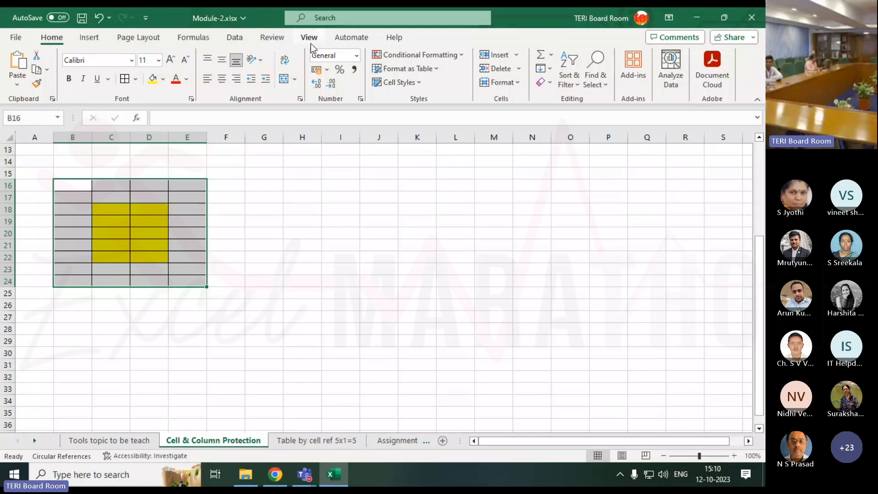
pyautogui.click(273, 39)
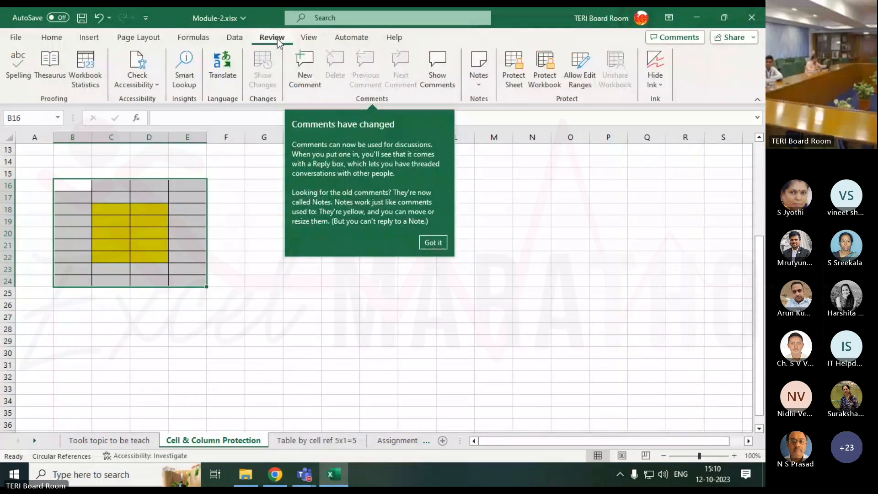
pyautogui.click(511, 78)
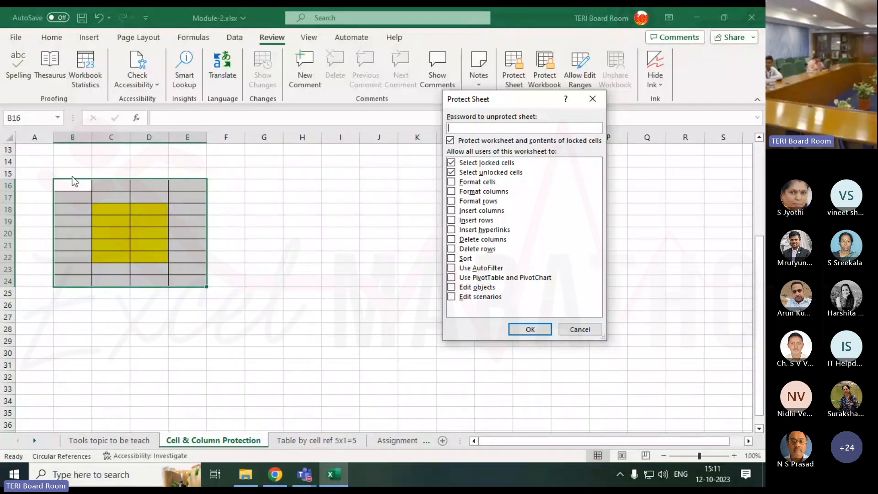
pyautogui.click(454, 172)
pyautogui.click(462, 163)
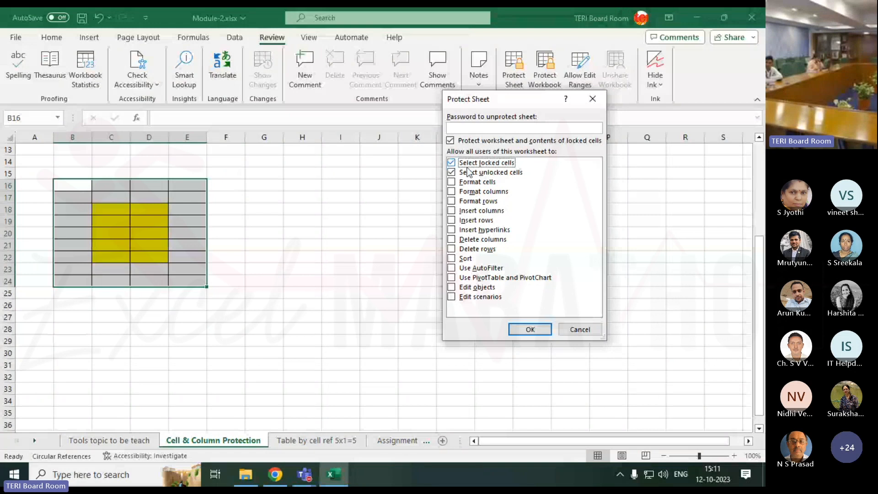
pyautogui.click(468, 171)
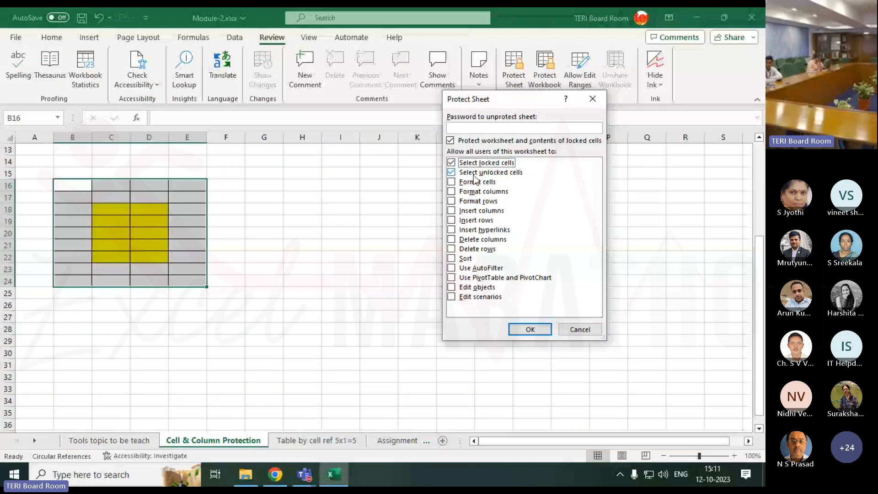
pyautogui.click(452, 163)
# Enter the sheet-protection password and reenter it to apply the protection
pyautogui.click(462, 129)
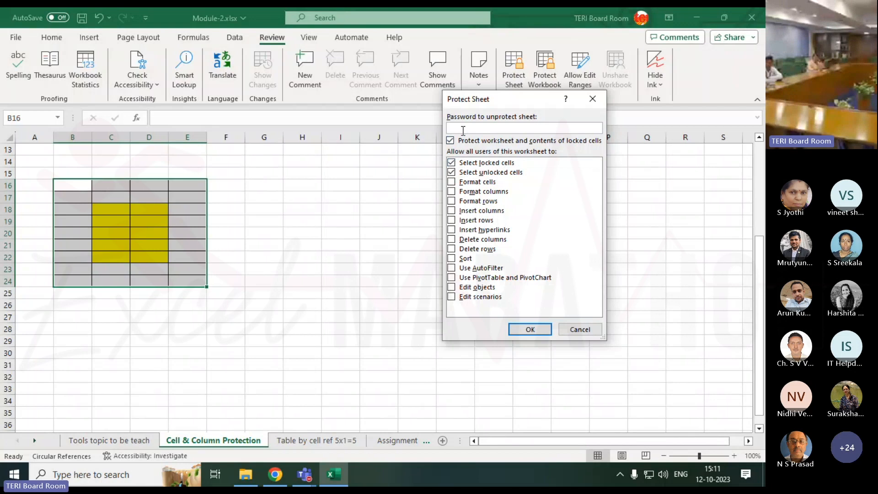
pyautogui.write('123')
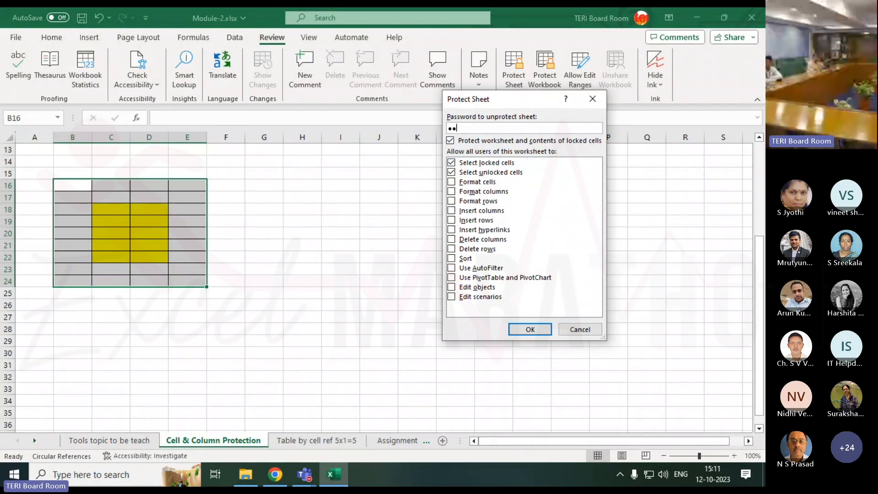
pyautogui.press('Return')
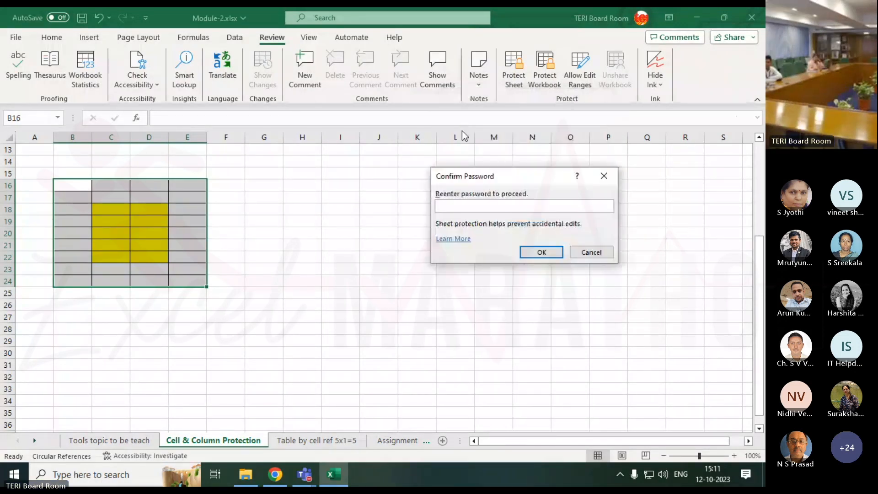
pyautogui.write('12')
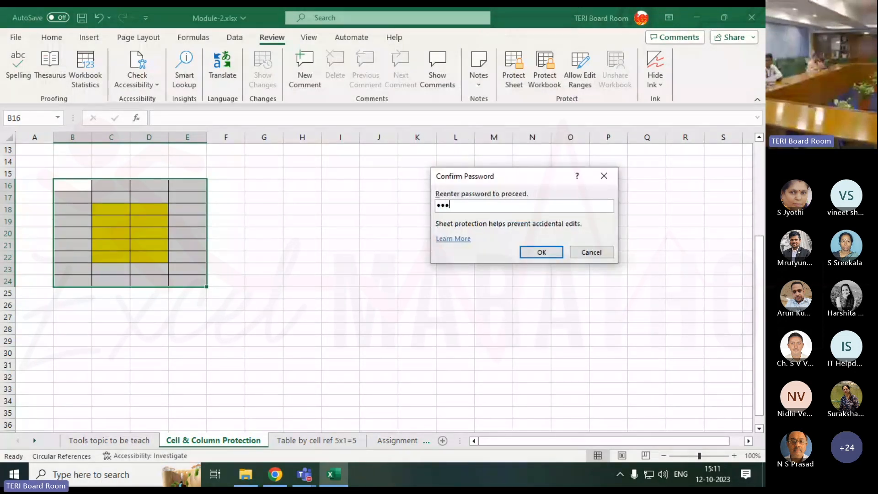
pyautogui.press('Return')
# Test the unlocked yellow block by entering 1 in D22 and 2 in D21
pyautogui.click(136, 254)
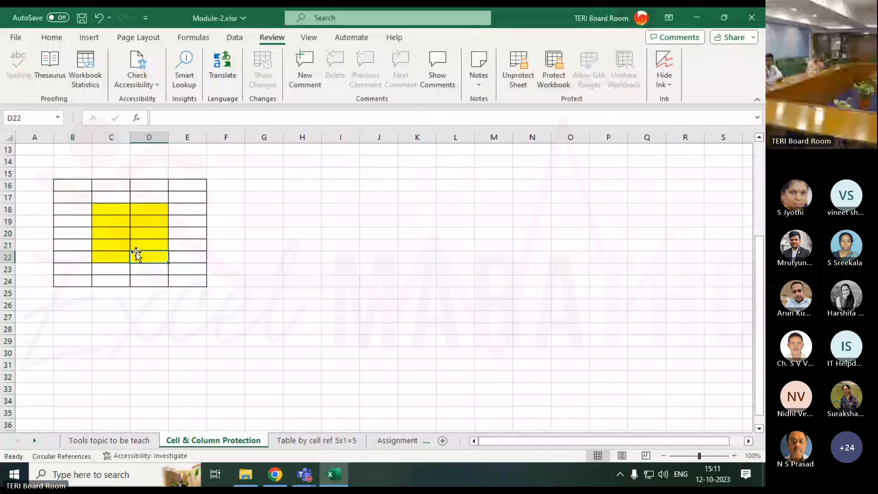
pyautogui.write('1')
pyautogui.press('Return')
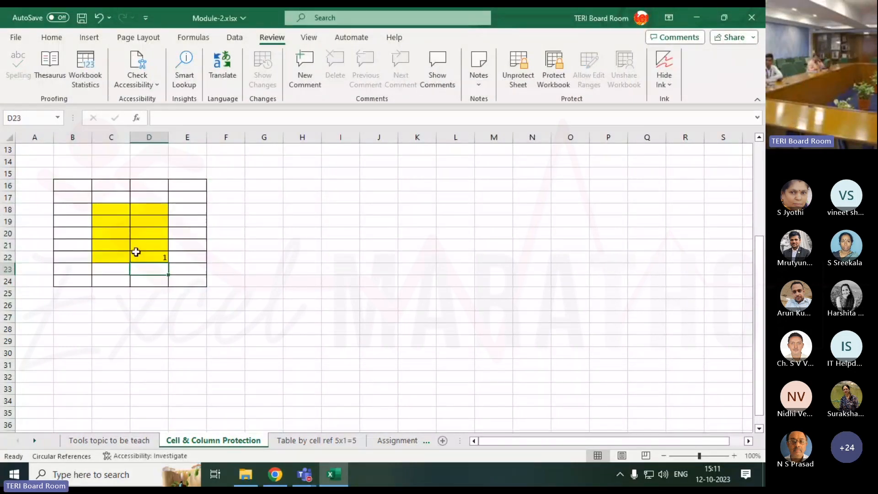
pyautogui.click(137, 250)
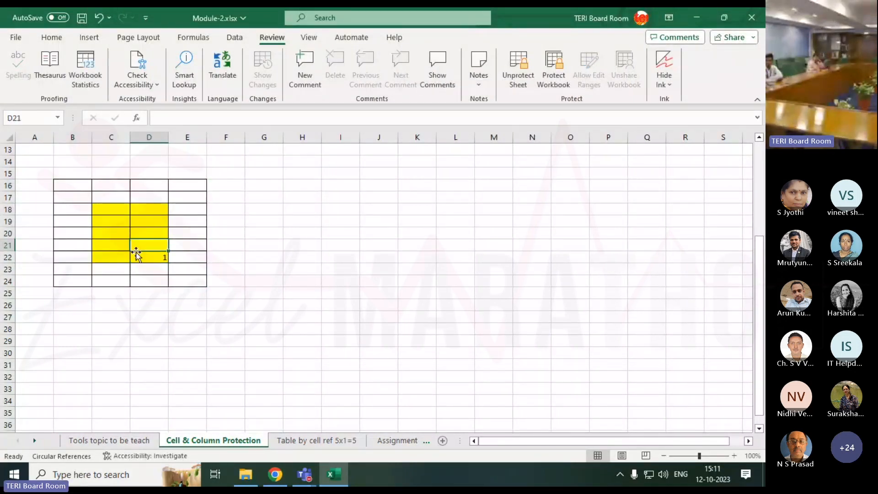
pyautogui.write('2')
pyautogui.press('Return')
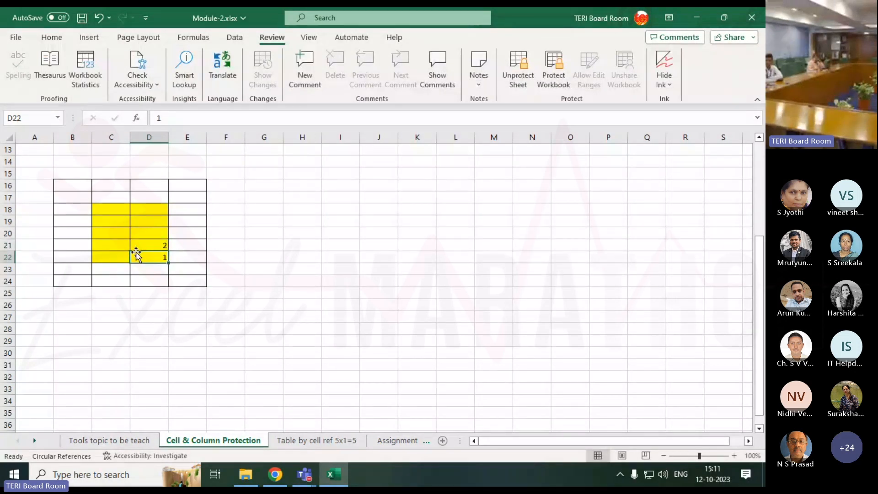
# Try to enter 1 in the locked grid cell E22 and dismiss the warning
pyautogui.press('Return')
pyautogui.press('Right')
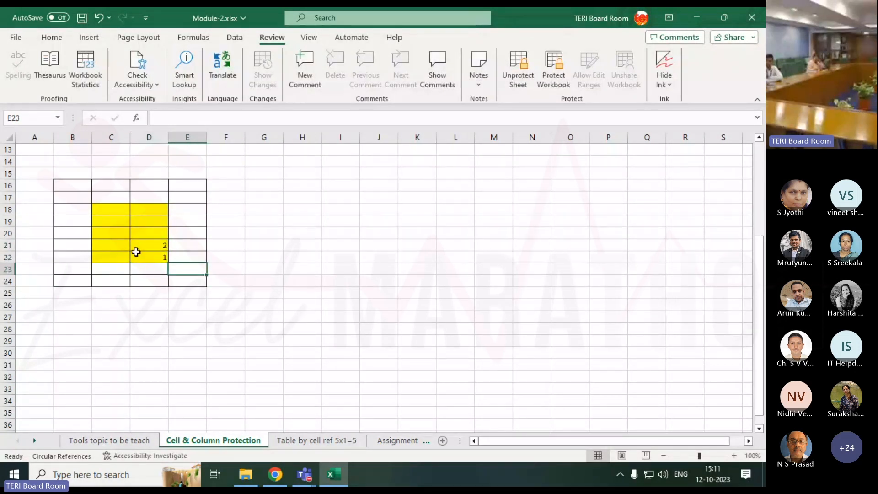
pyautogui.press('Up')
pyautogui.press('1')
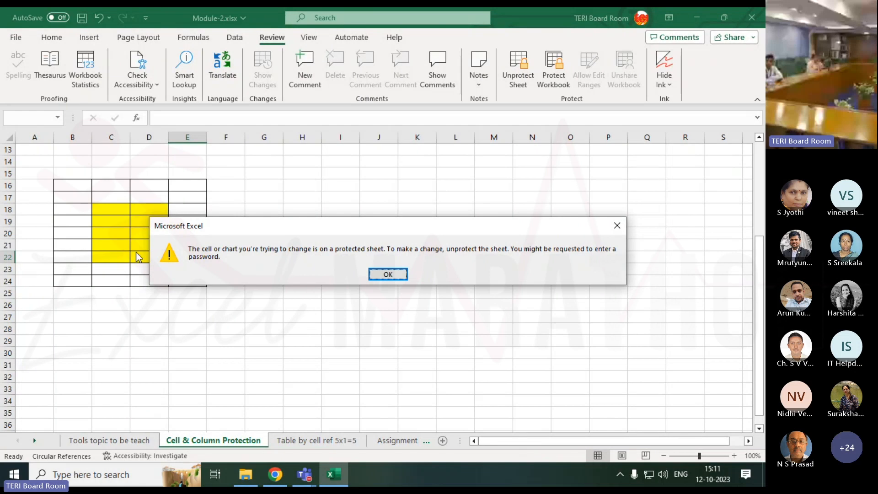
pyautogui.press('Return')
# Enter 3 in cell G22, outside the bordered grid
pyautogui.press('Right')
pyautogui.press('Right')
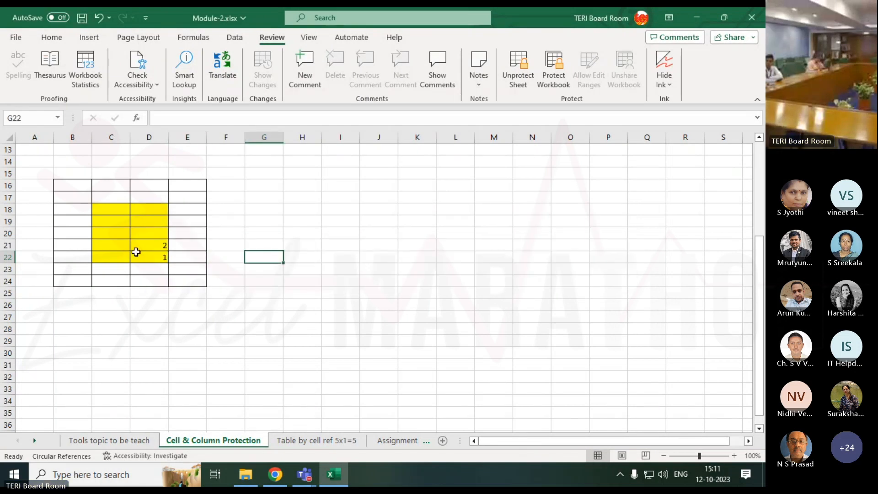
pyautogui.write('3')
pyautogui.press('Return')
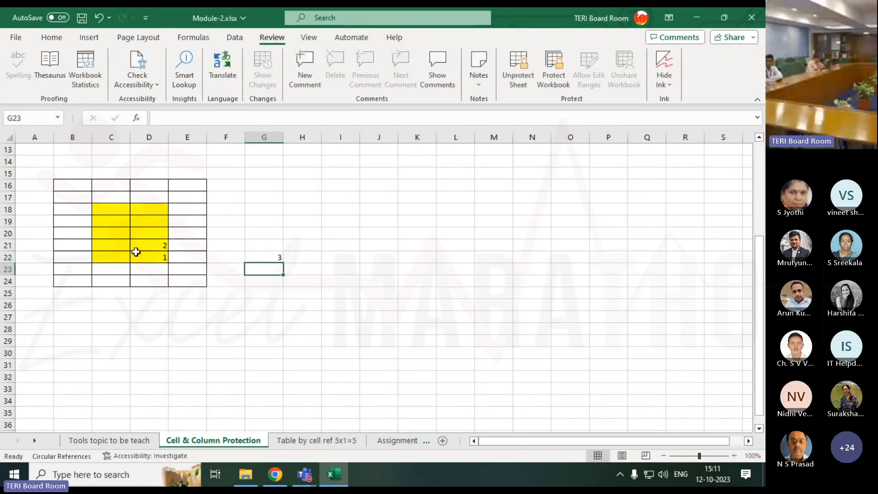
pyautogui.keyDown('ctrl'); pyautogui.scroll(4, 136, 251); pyautogui.keyUp('ctrl')
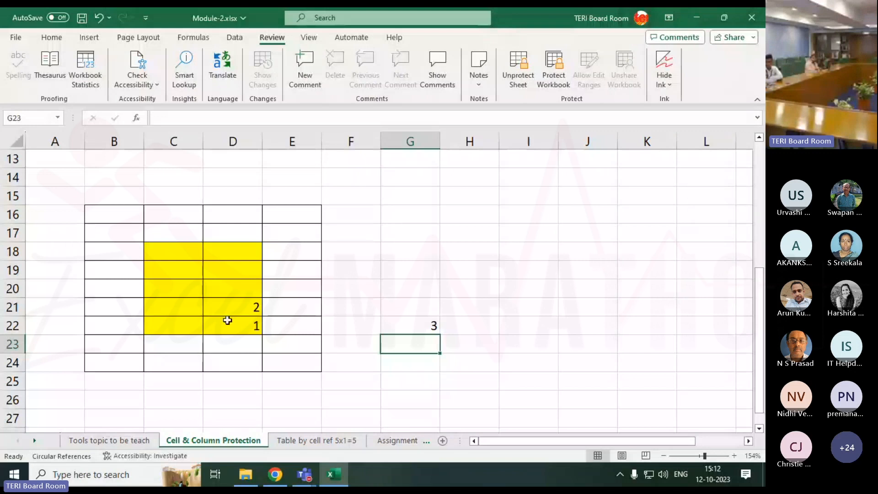
# Switch to the Teams meeting window for the Excel workshop and show its participants list
pyautogui.moveTo(300, 474)
pyautogui.click(351, 388)
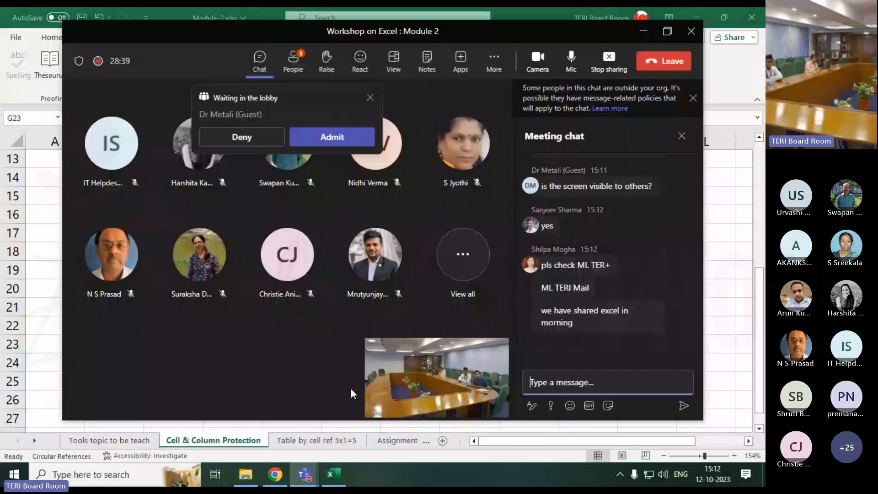
pyautogui.click(309, 59)
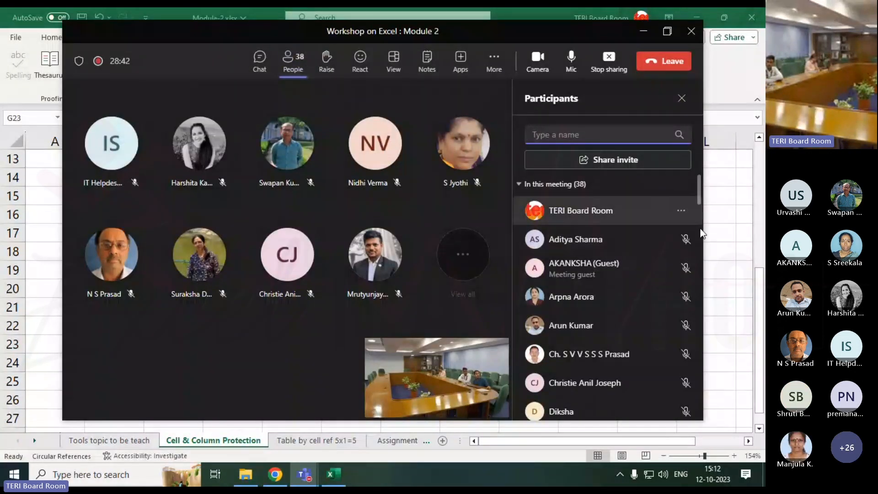
# Return to the workbook and examine the bordered grid B16:E24 and its unlocked yellow block C18:D22
pyautogui.click(717, 270)
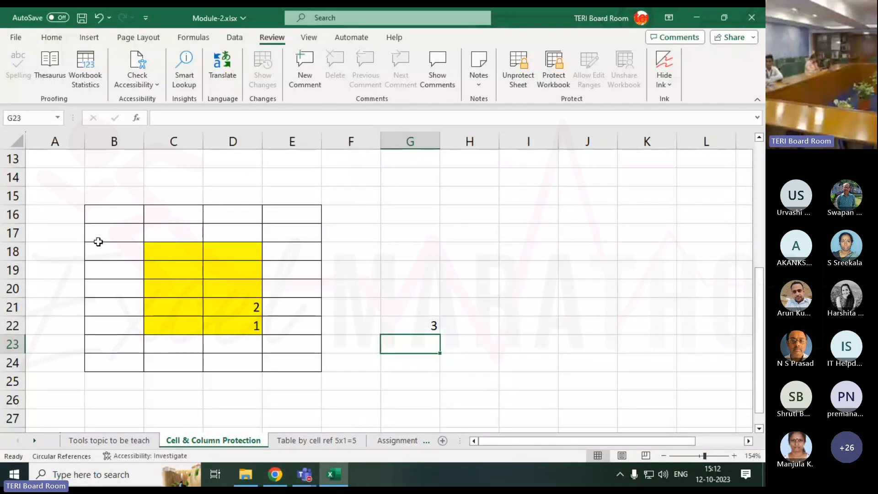
pyautogui.moveTo(125, 215); pyautogui.dragTo(284, 359)
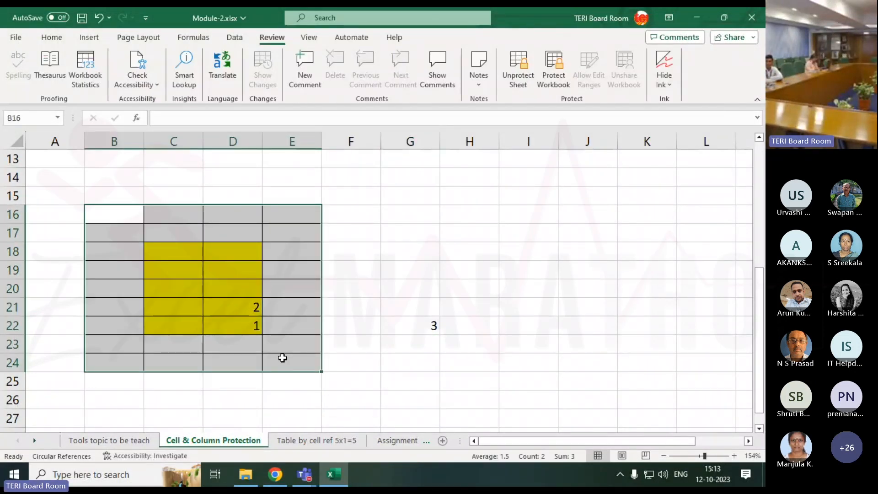
pyautogui.moveTo(121, 208); pyautogui.dragTo(274, 362)
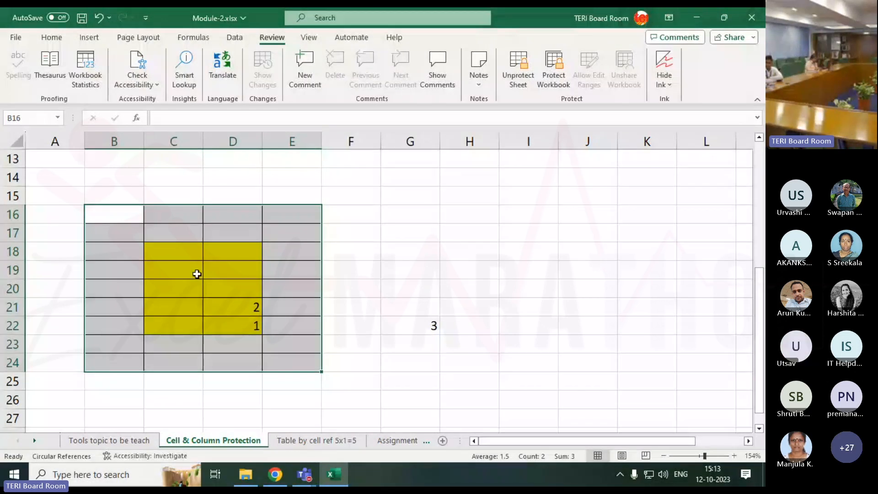
pyautogui.moveTo(178, 252); pyautogui.dragTo(233, 324)
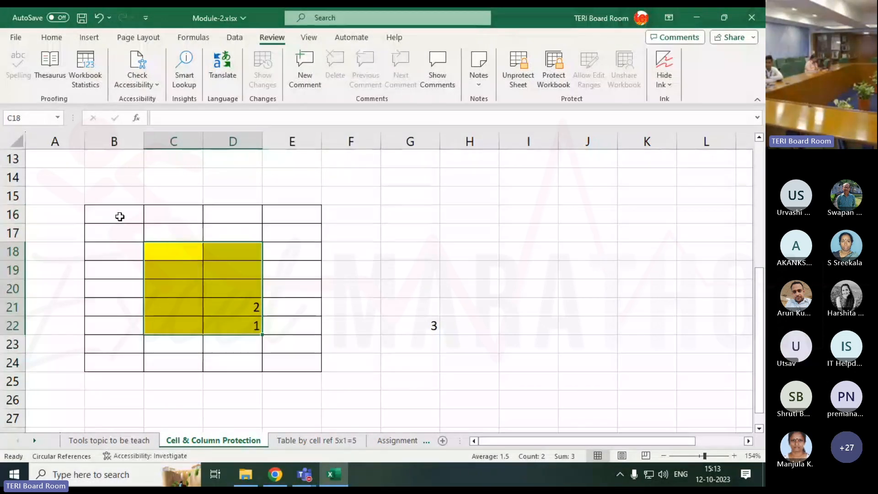
pyautogui.moveTo(119, 216); pyautogui.dragTo(276, 367)
pyautogui.click(176, 251)
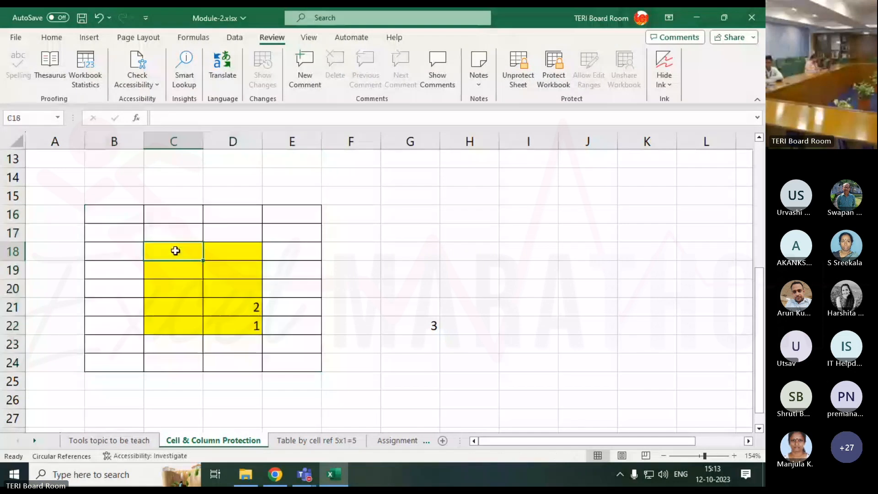
pyautogui.moveTo(175, 250); pyautogui.dragTo(231, 323)
pyautogui.moveTo(183, 249); pyautogui.dragTo(232, 322)
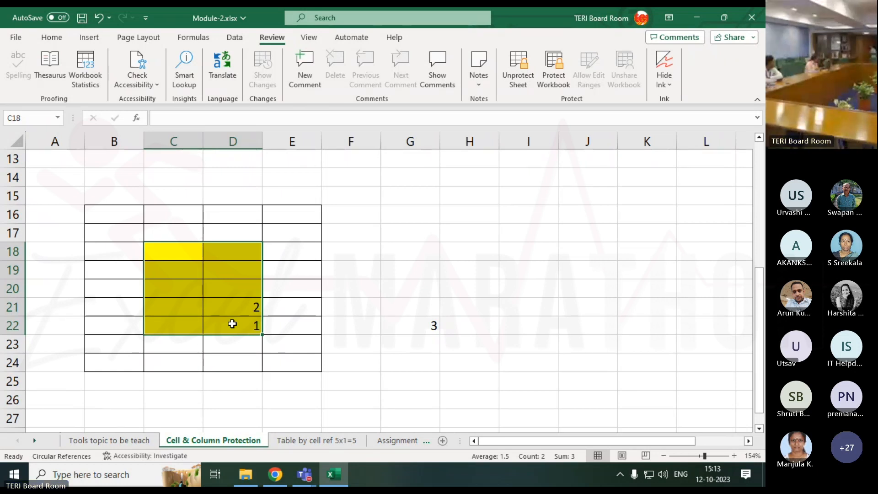
pyautogui.click(298, 357)
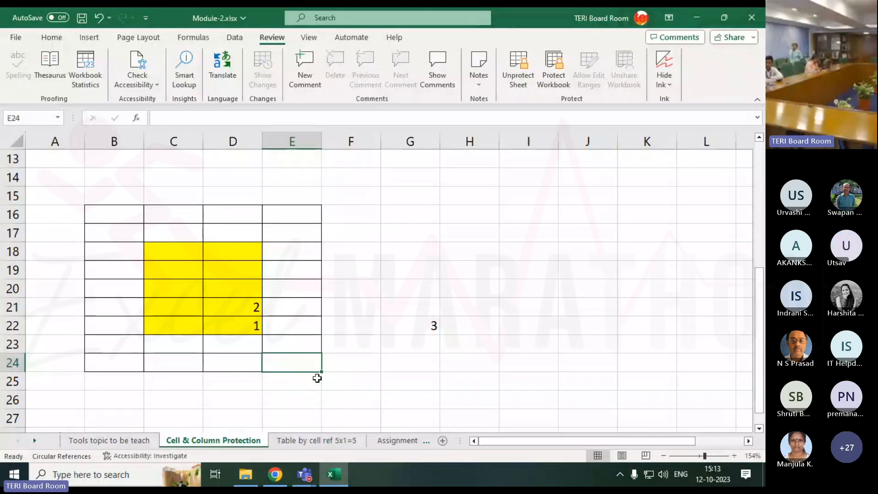
# Show the "Table by cell ref 5x1=5" sheet and examine question Q-1 with its blue number cell B8
pyautogui.click(316, 439)
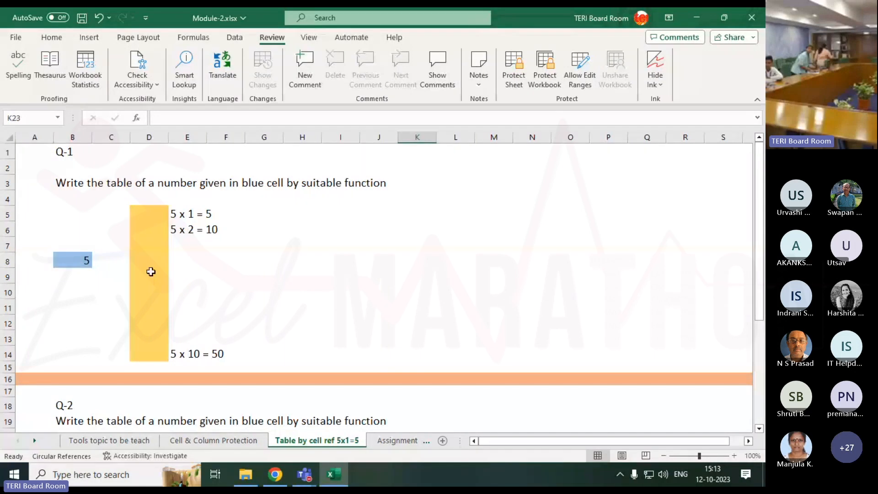
pyautogui.click(262, 214)
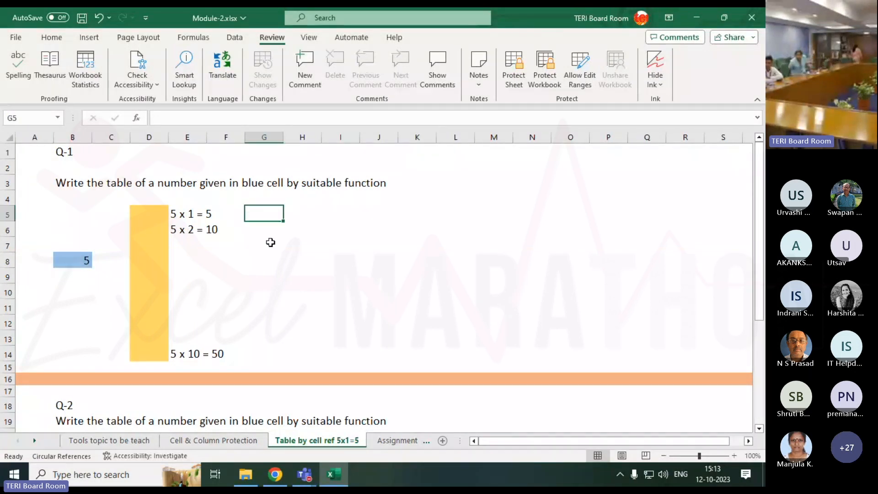
pyautogui.click(73, 264)
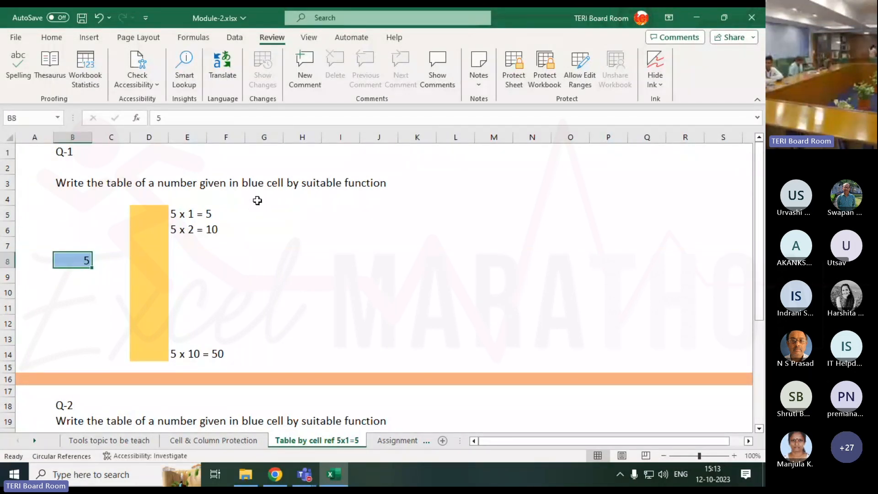
pyautogui.click(255, 211)
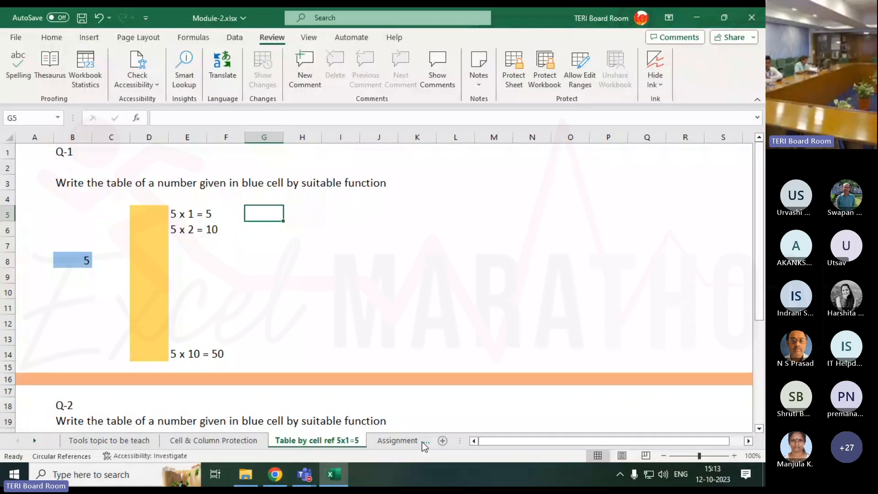
# Apply borders around every cell of the yellow answer range D5:D14
pyautogui.moveTo(161, 213); pyautogui.dragTo(155, 355)
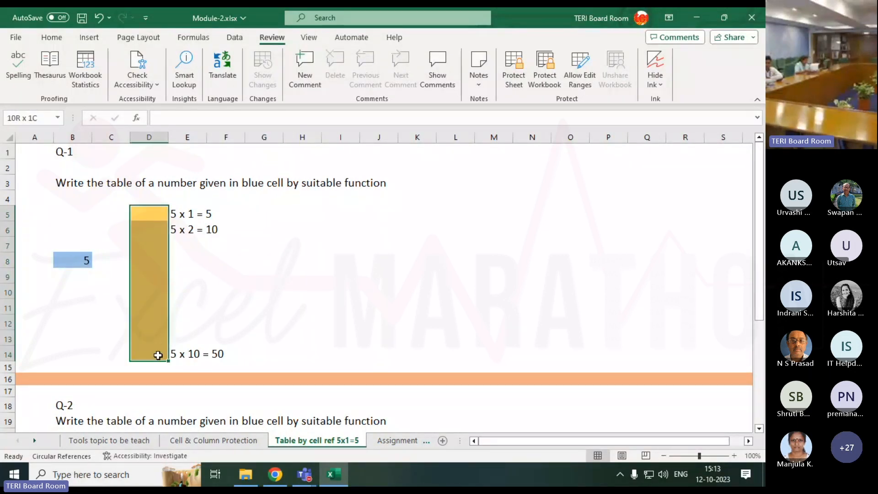
pyautogui.click(50, 37)
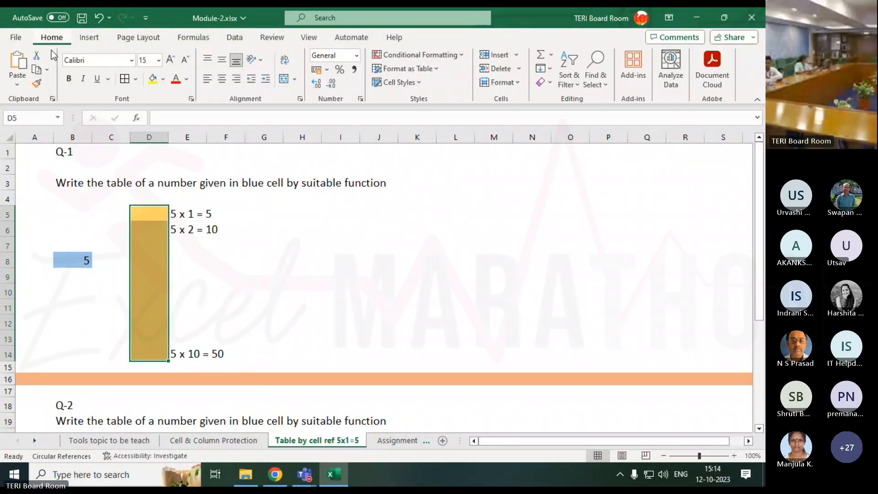
pyautogui.click(124, 79)
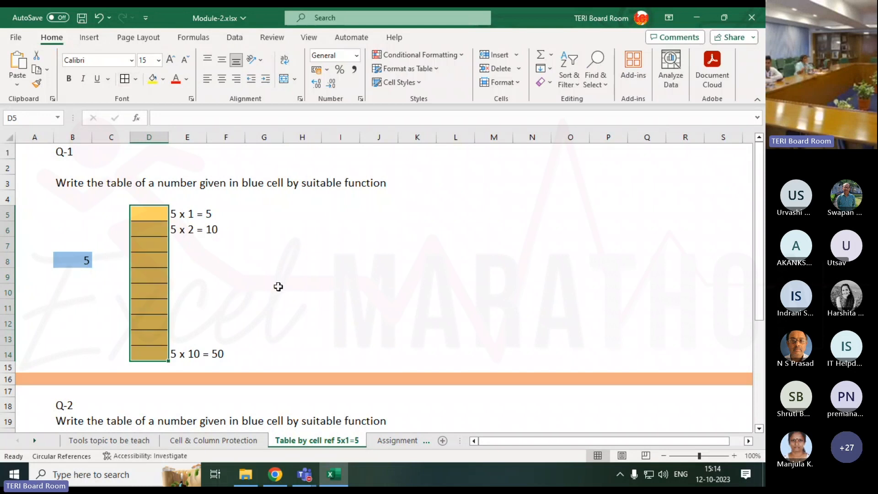
pyautogui.click(275, 288)
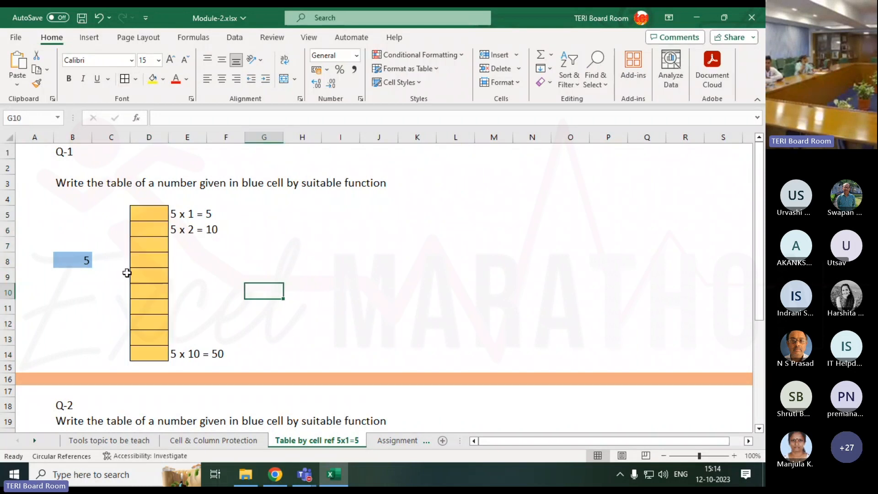
# Review the blue number cell B8, the sample lines in E5 and E6, and the answer range D5:D14
pyautogui.click(87, 259)
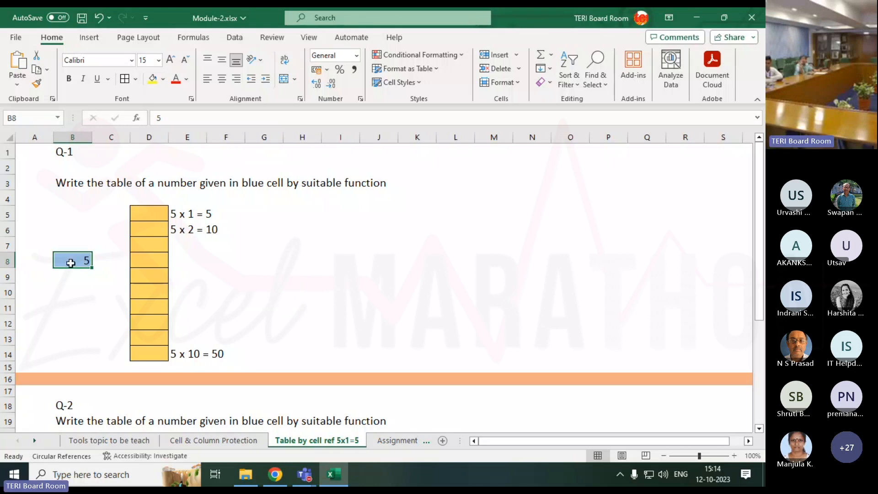
pyautogui.click(177, 215)
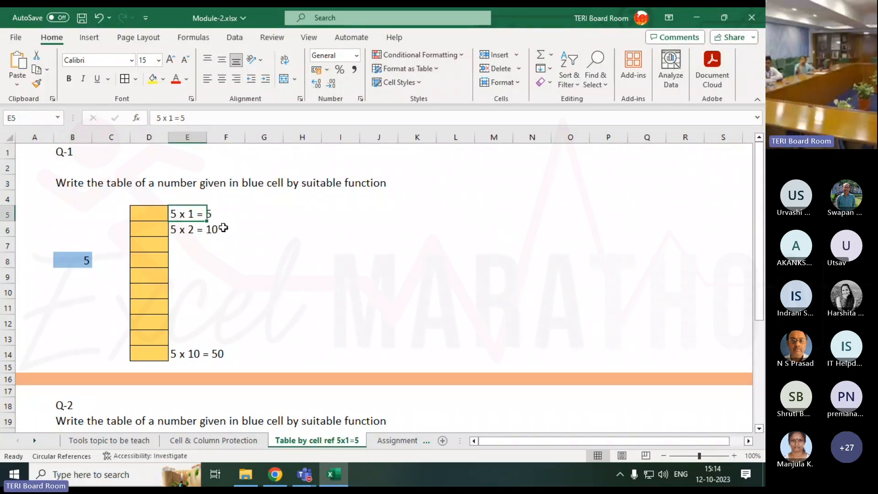
pyautogui.click(180, 229)
pyautogui.click(262, 232)
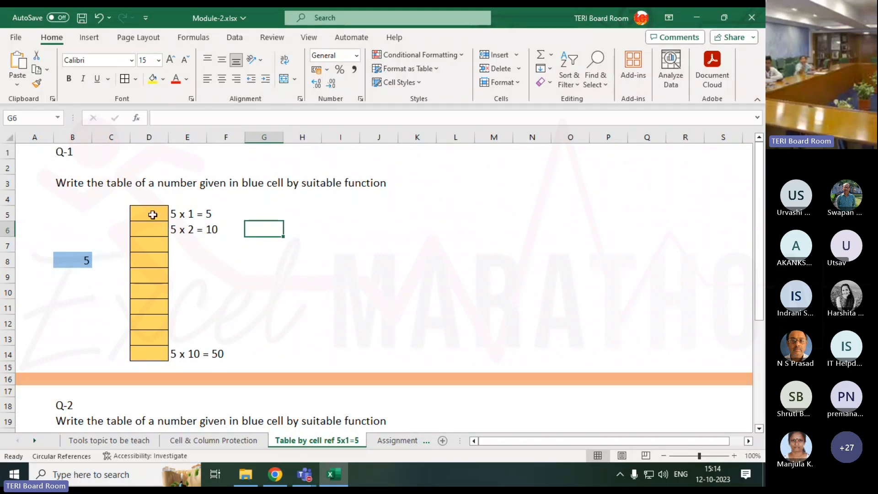
pyautogui.moveTo(153, 213); pyautogui.dragTo(144, 354)
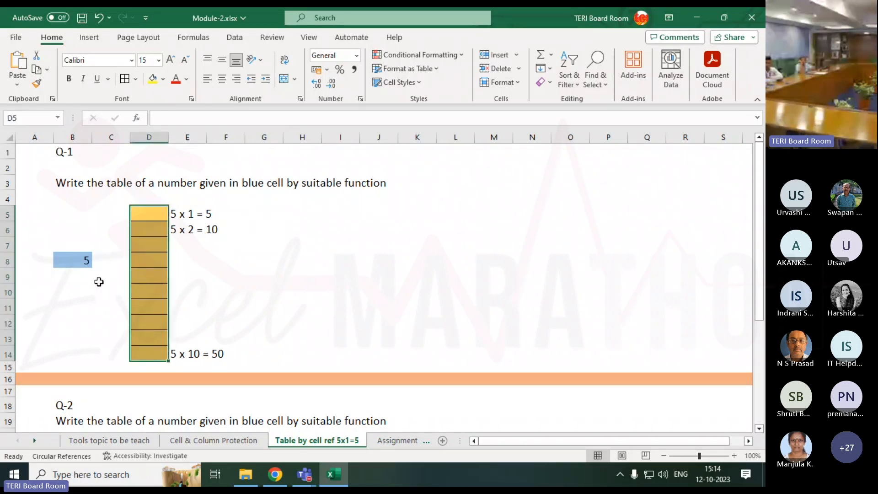
# Set the blue number cell B8 to 3 and review the sample lines in E5 and E6
pyautogui.click(89, 266)
pyautogui.write('3')
pyautogui.press('Return')
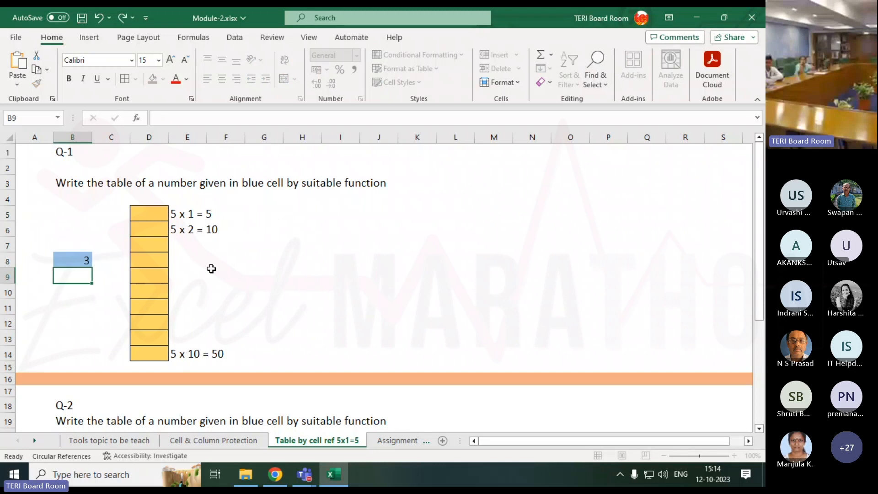
pyautogui.click(177, 212)
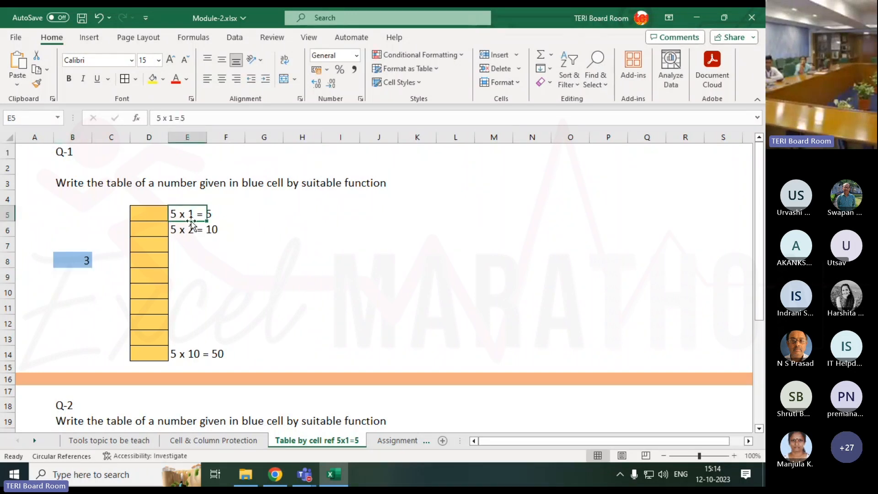
pyautogui.click(177, 234)
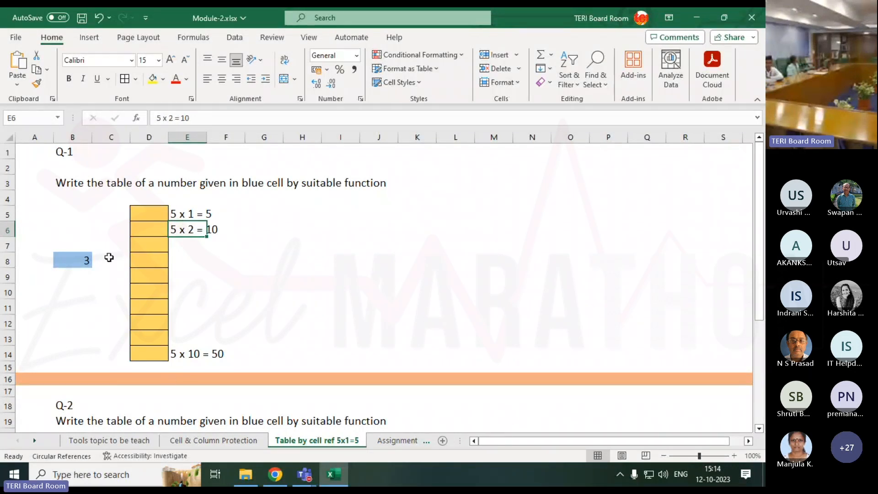
pyautogui.click(246, 213)
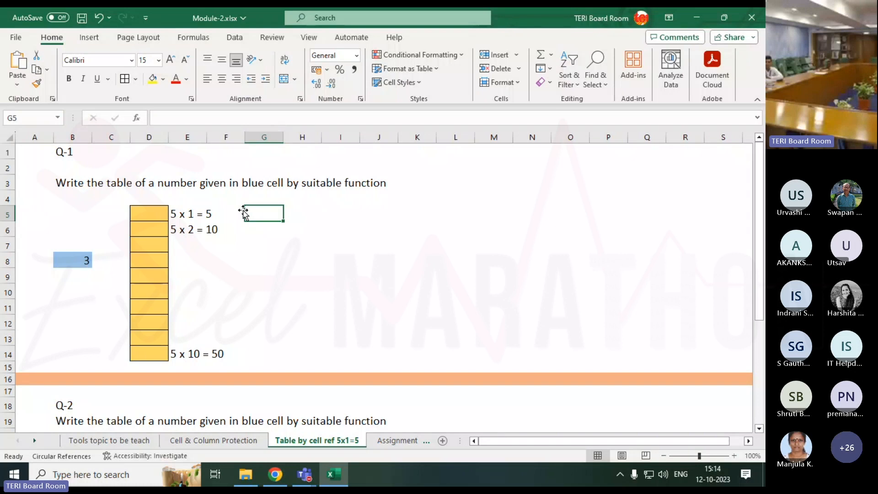
# Try 2 in the blue number cell B8, restore it to 5, and select the first sample line in E5
pyautogui.click(72, 260)
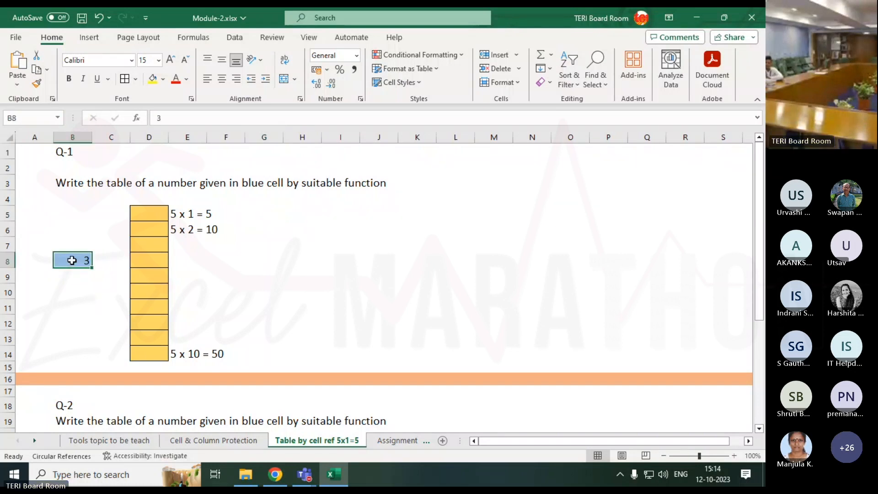
pyautogui.write('2')
pyautogui.press('Return')
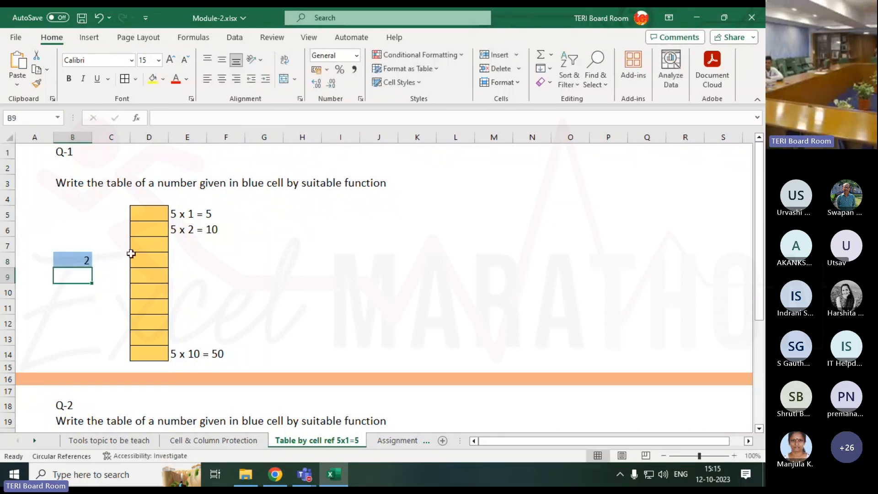
pyautogui.click(78, 259)
pyautogui.write('5')
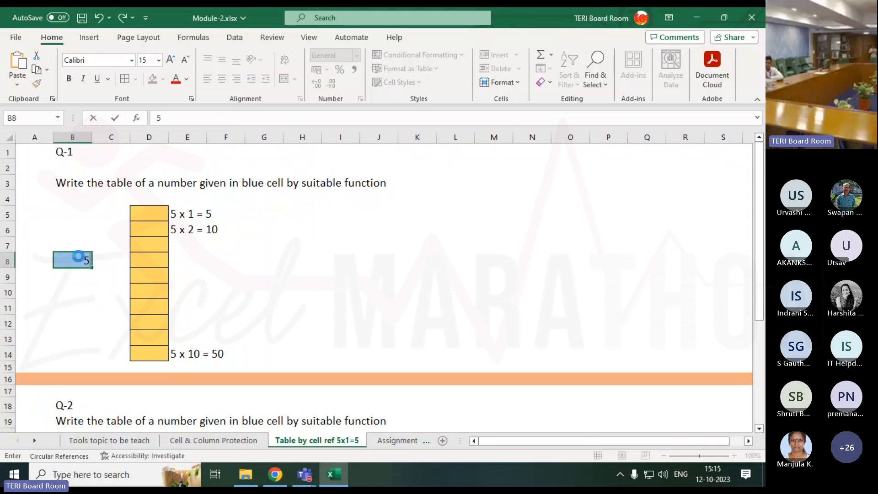
pyautogui.press('Tab')
pyautogui.click(185, 213)
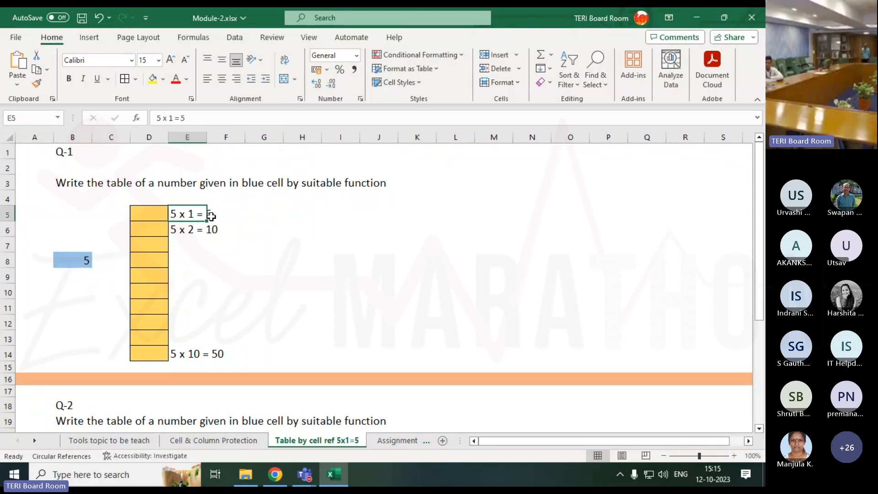
# Enter the sample table line "5 x 3 = 15" in cell E7
pyautogui.click(182, 245)
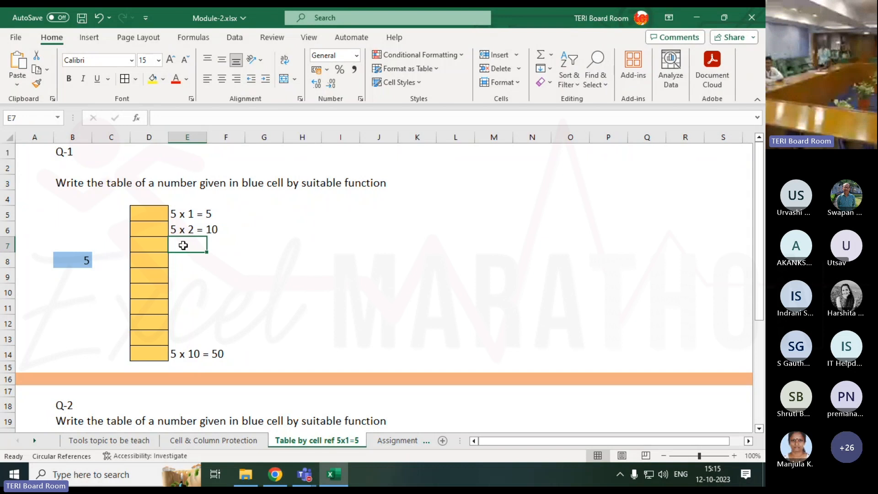
pyautogui.write('5 x')
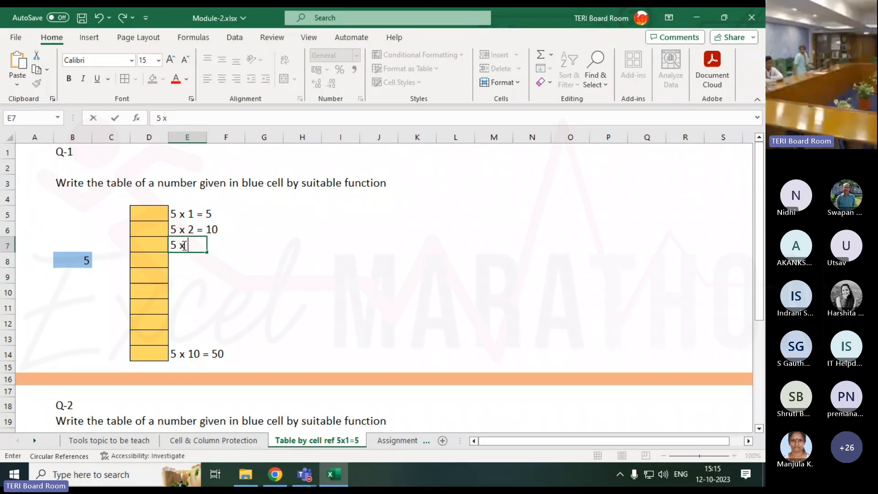
pyautogui.write(' 2')
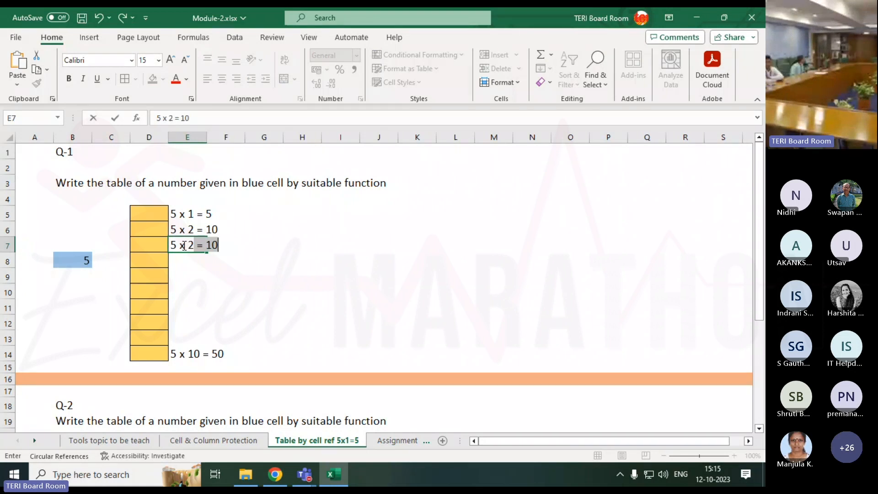
pyautogui.press('BackSpace')
pyautogui.press('BackSpace')
pyautogui.write('3')
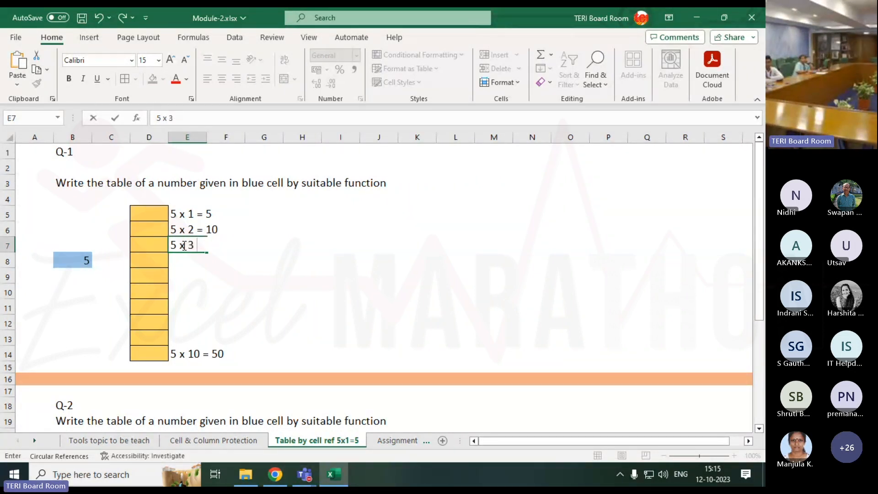
pyautogui.write(' = 15')
pyautogui.press('Return')
pyautogui.press('Up')
pyautogui.press('Up')
pyautogui.press('Right')
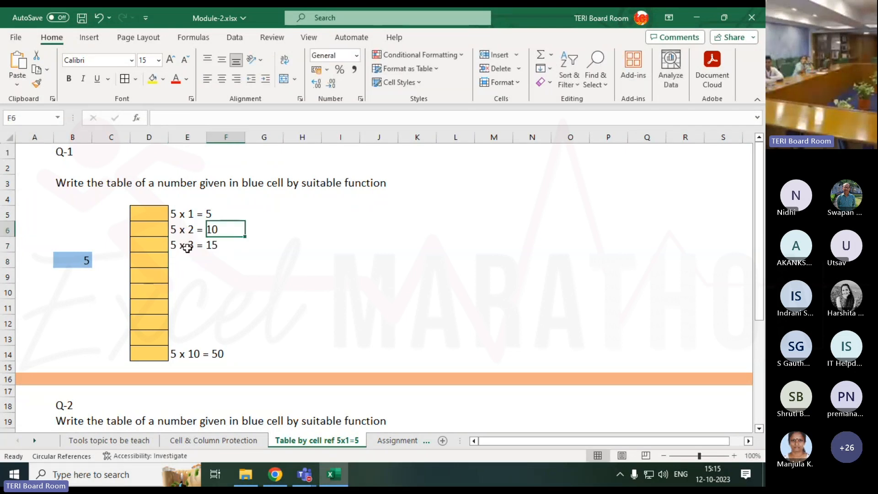
# Enter 5 in cell G5, copy it down through G14, and review the filled range
pyautogui.click(226, 213)
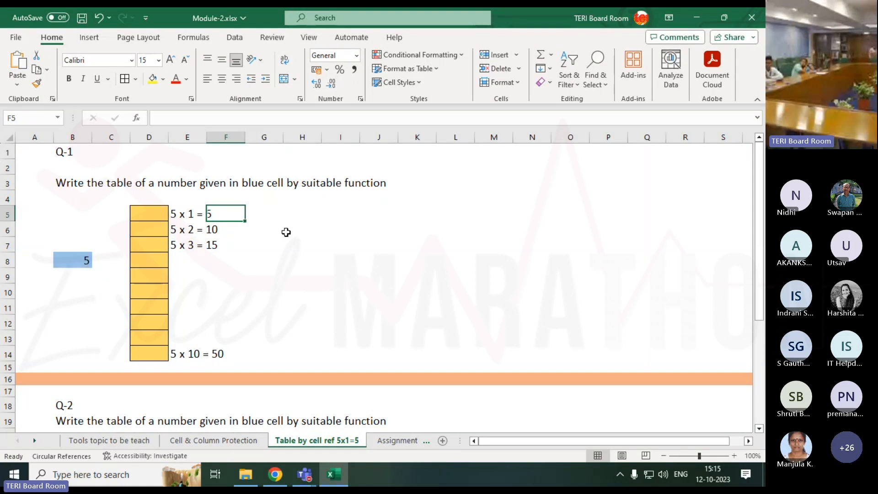
pyautogui.press('Tab')
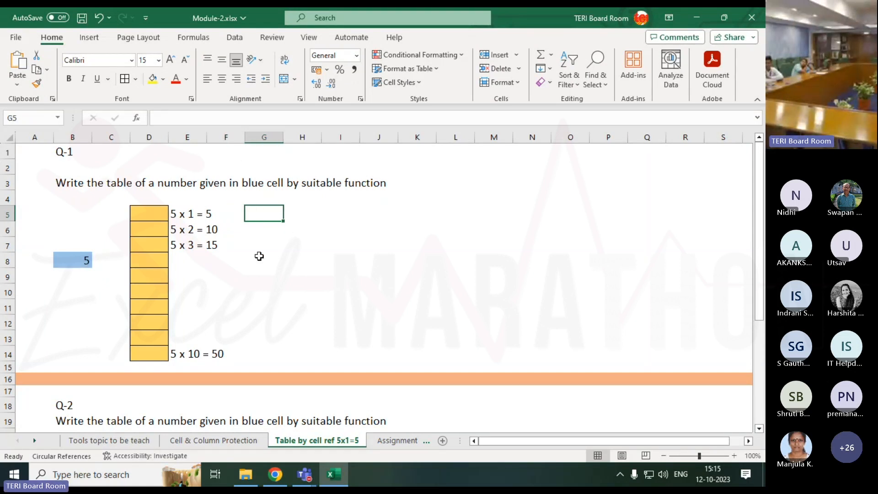
pyautogui.moveTo(268, 212)
pyautogui.mouseDown()
pyautogui.moveTo(269, 345)
pyautogui.moveTo(263, 214)
pyautogui.mouseUp()
pyautogui.write('5')
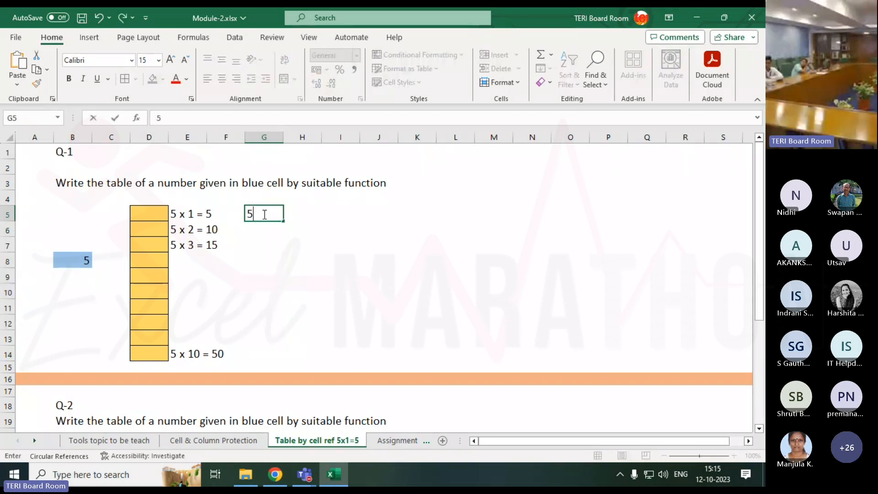
pyautogui.press('Return')
pyautogui.click(263, 213)
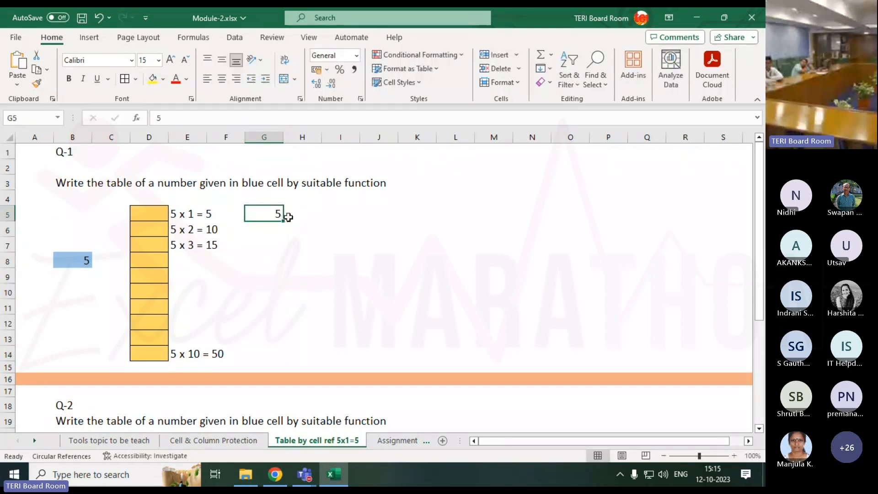
pyautogui.moveTo(281, 221); pyautogui.dragTo(287, 355)
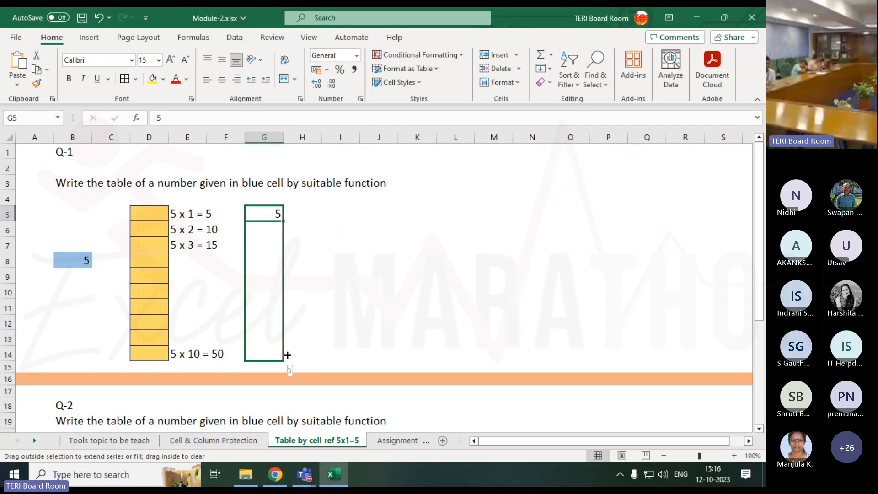
pyautogui.moveTo(288, 354); pyautogui.dragTo(286, 354)
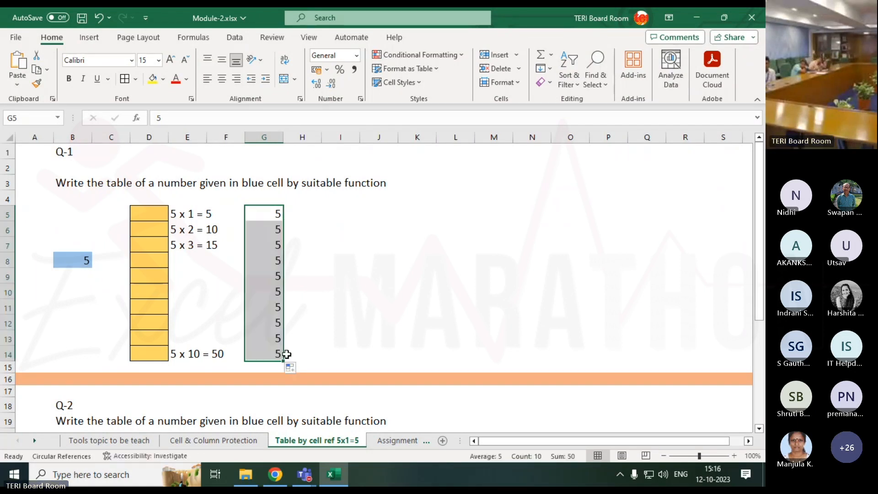
pyautogui.click(258, 210)
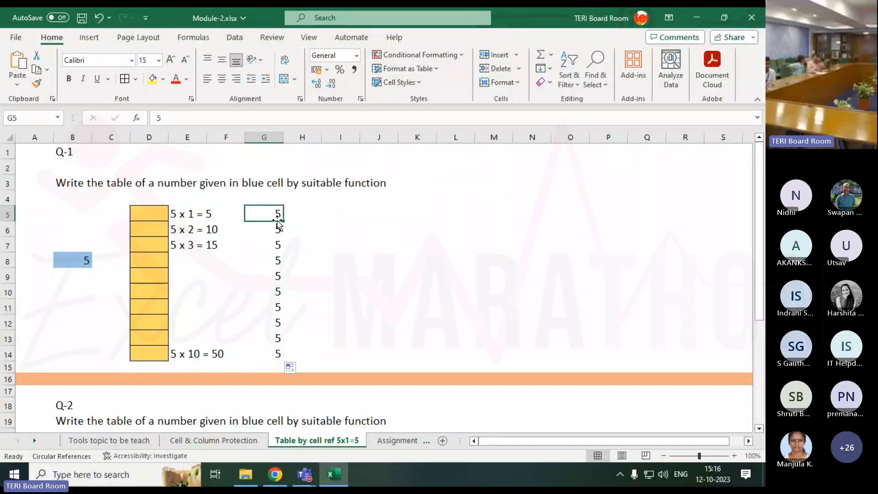
pyautogui.moveTo(278, 221); pyautogui.dragTo(276, 353)
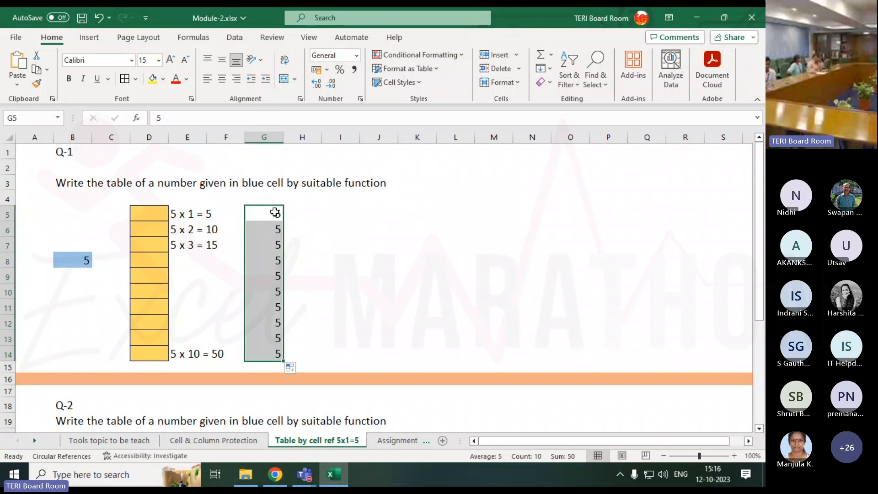
pyautogui.click(294, 212)
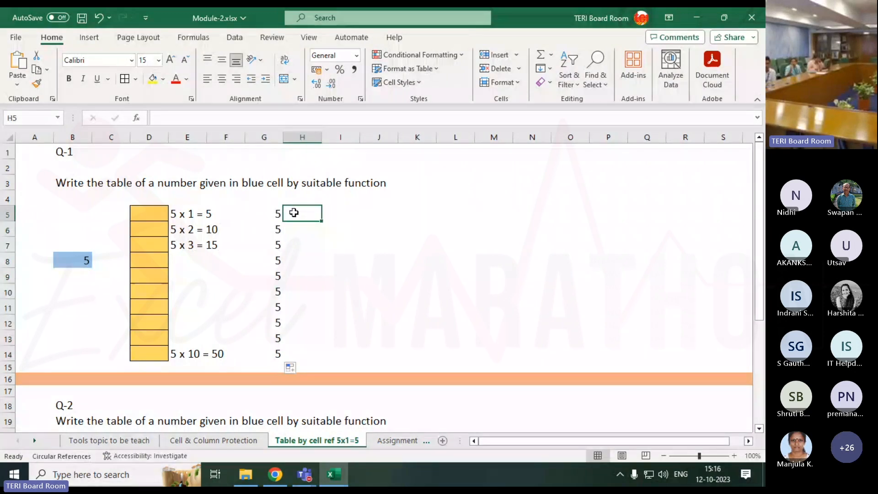
# Try 10 in the blue number cell B8 and check the typed values in G5:G14
pyautogui.click(71, 259)
pyautogui.write('10')
pyautogui.press('Return')
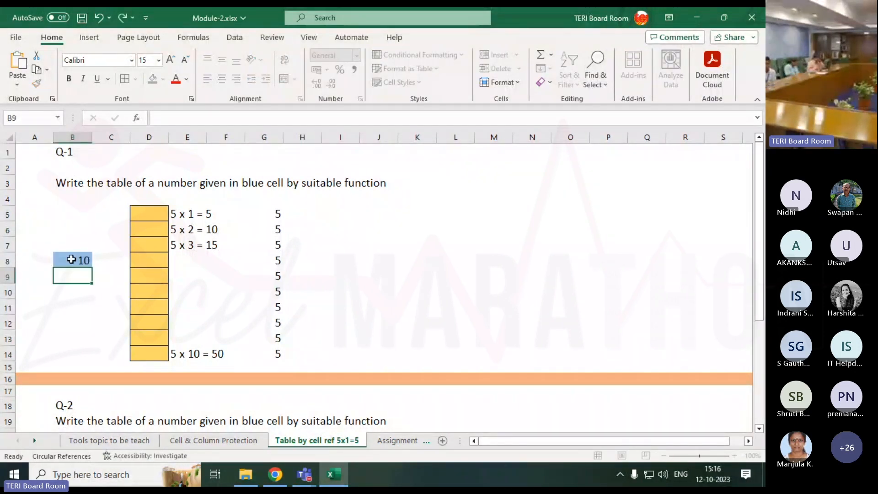
pyautogui.moveTo(273, 215); pyautogui.dragTo(279, 351)
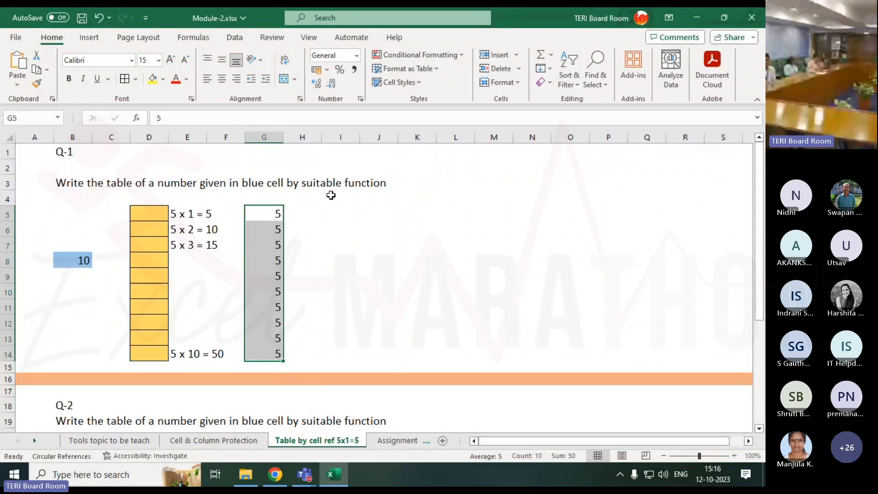
# Set the blue number cell B8 to 11 and check the typed values in G5:G14 against it
pyautogui.click(64, 260)
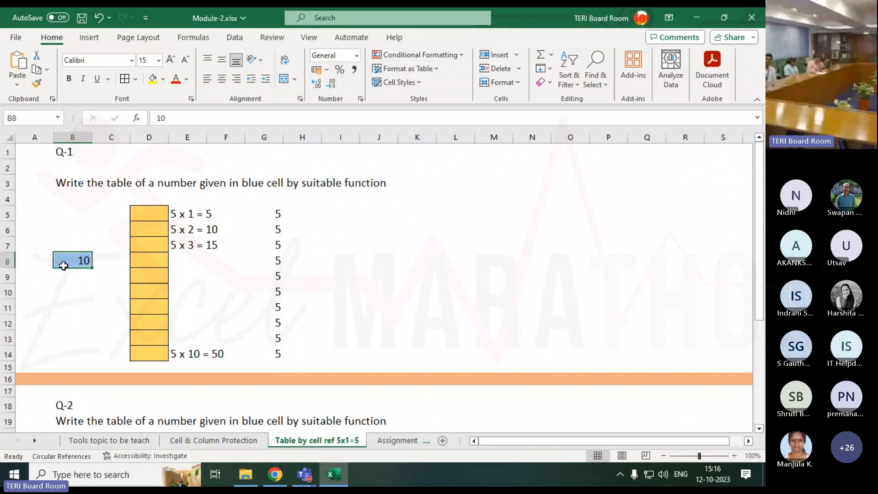
pyautogui.write('11')
pyautogui.press('Return')
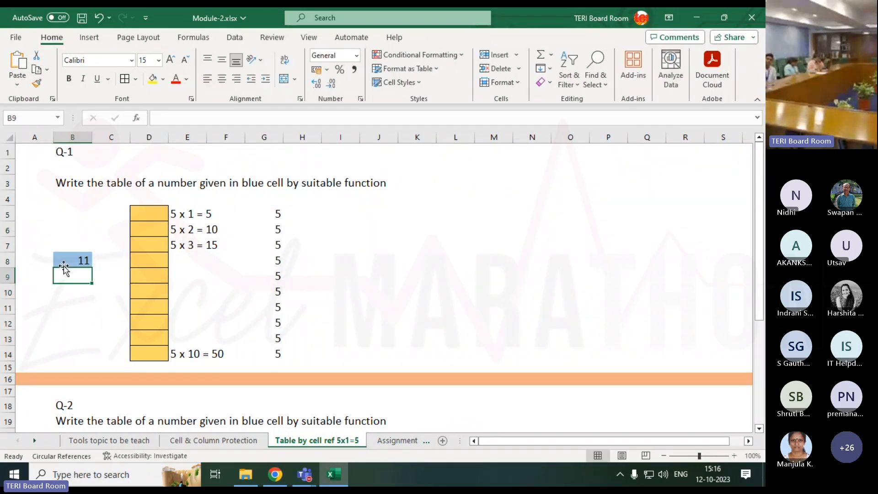
pyautogui.moveTo(277, 214); pyautogui.dragTo(277, 354)
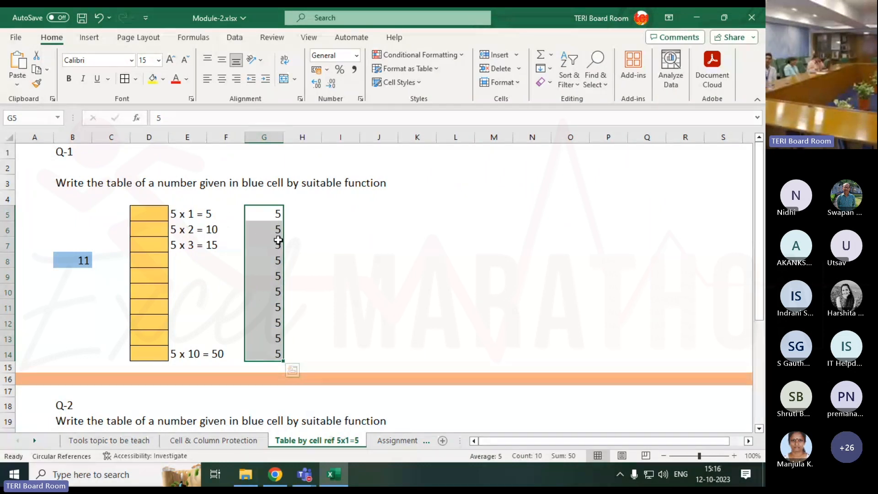
pyautogui.click(276, 213)
# Enter the formula =B8 in cell H5 to reference the blue number cell
pyautogui.click(303, 212)
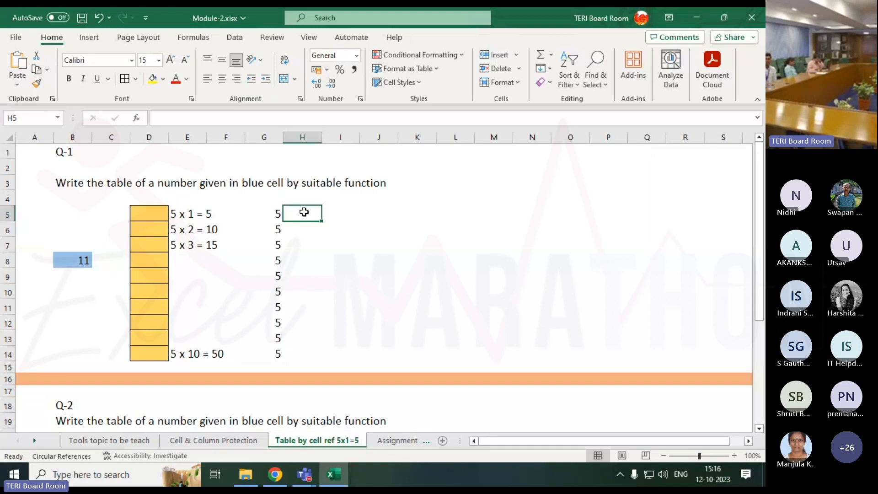
pyautogui.write('=')
pyautogui.press('Left')
pyautogui.press('Left')
pyautogui.press('Left')
pyautogui.press('Left')
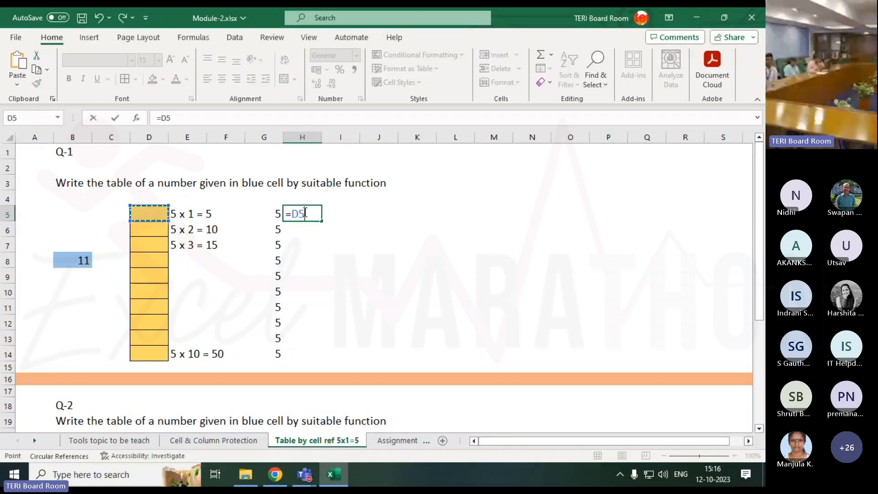
pyautogui.press('Left')
pyautogui.press('Down')
pyautogui.press('Down')
pyautogui.press('Left')
pyautogui.press('Down')
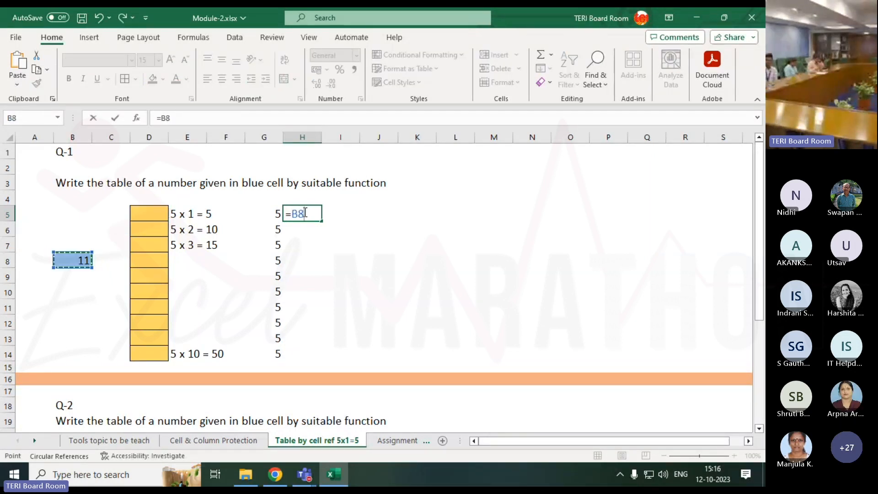
pyautogui.press('Return')
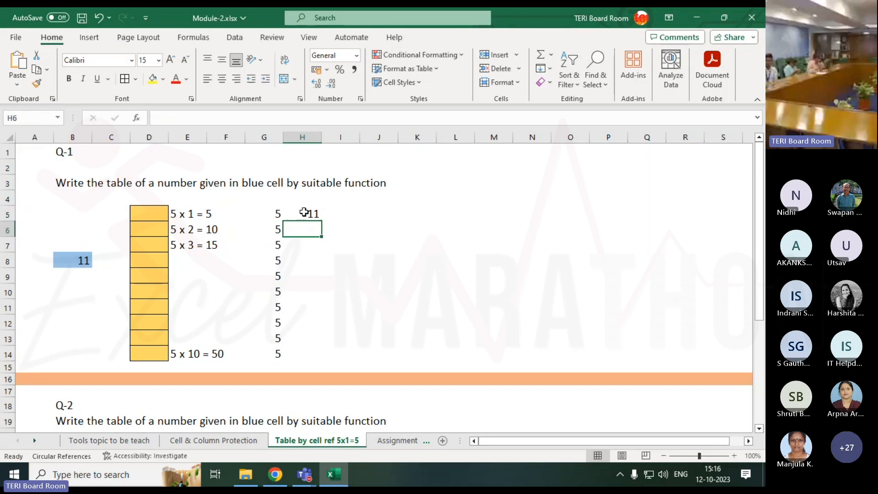
# Copy the relative-reference formula in H5 down through H14
pyautogui.click(304, 213)
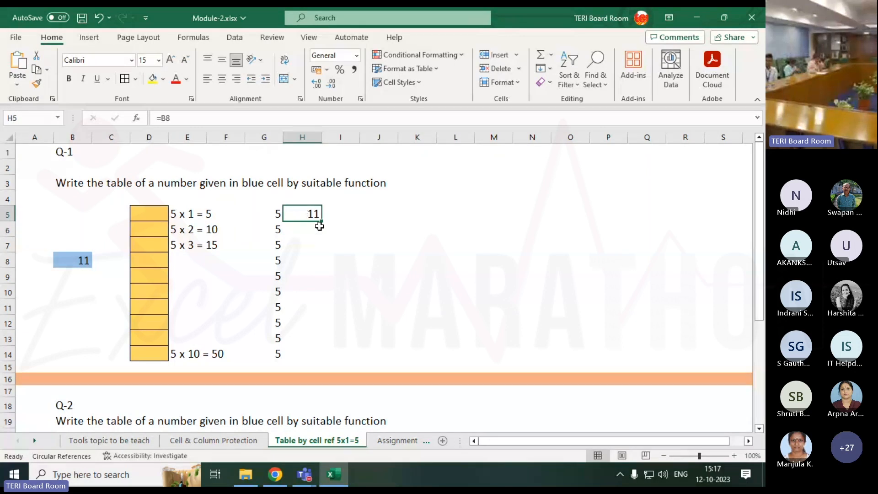
pyautogui.moveTo(322, 223); pyautogui.dragTo(325, 356)
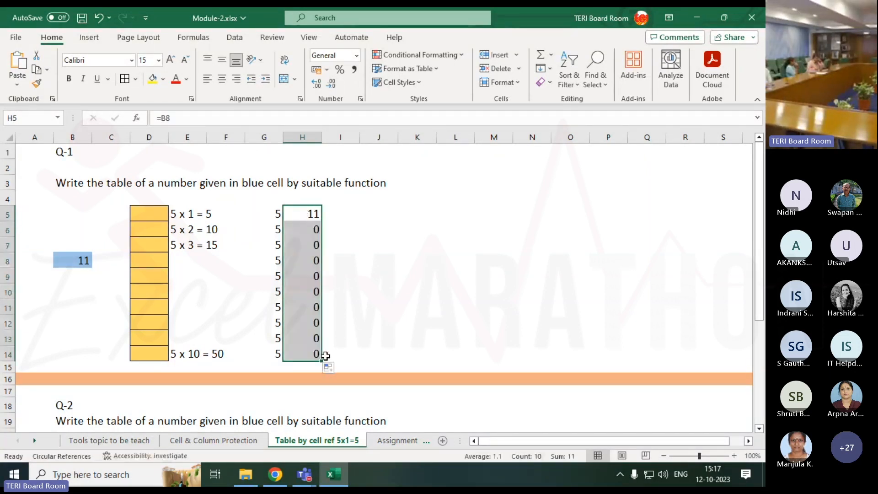
pyautogui.click(337, 225)
# Examine which cell each copied formula in column H refers to, from H5 down to H11, and return to H5
pyautogui.click(310, 218)
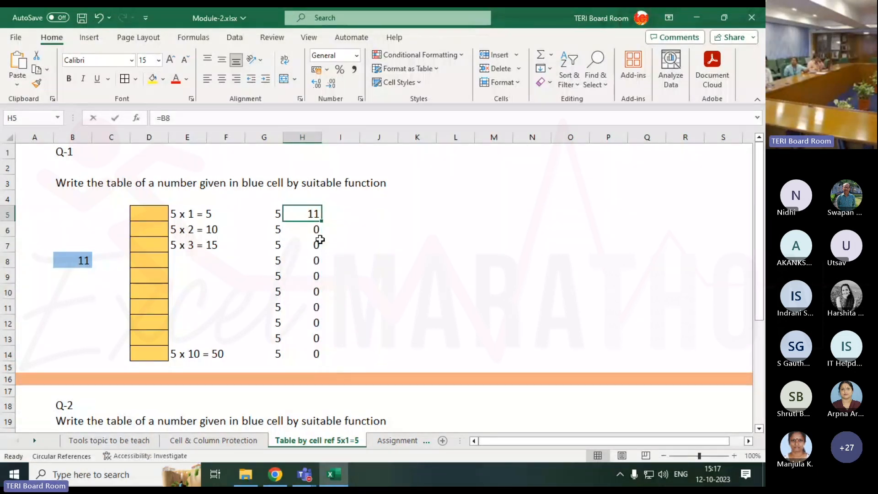
pyautogui.press('F2')
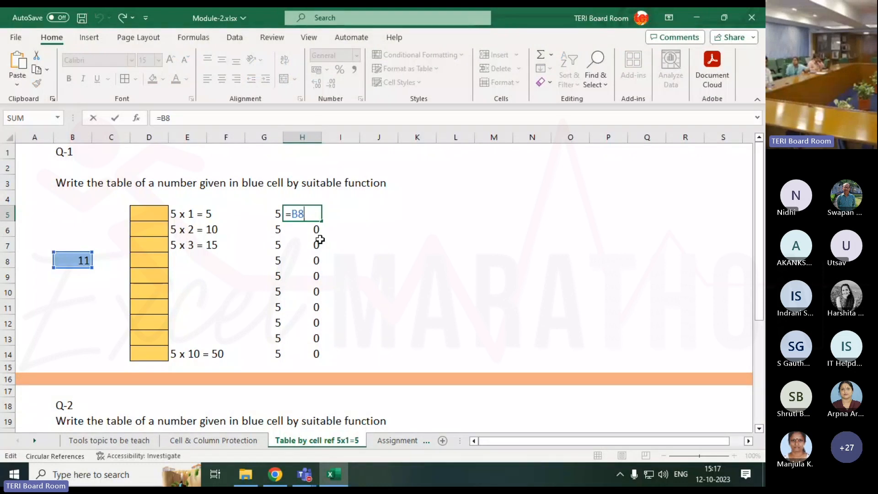
pyautogui.press('Return')
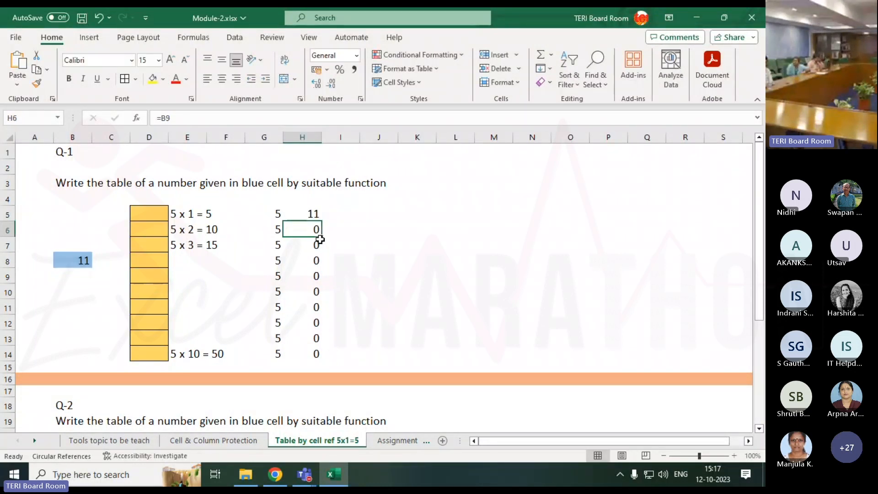
pyautogui.press('F2')
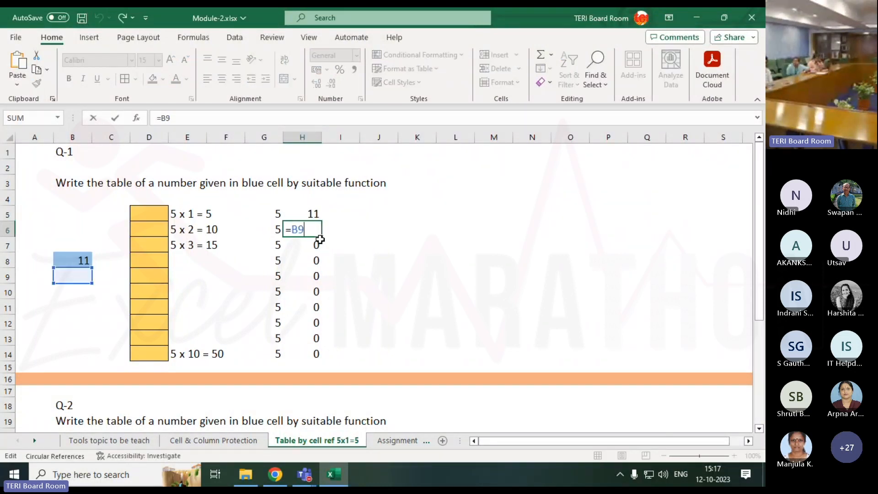
pyautogui.click(320, 239)
pyautogui.doubleClick(322, 245)
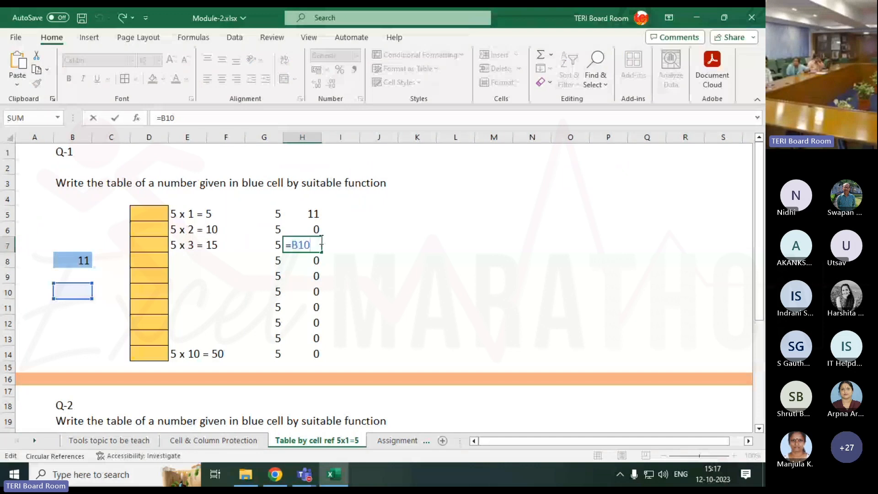
pyautogui.press('Return')
pyautogui.press('F2')
pyautogui.press('Return')
pyautogui.press('F2')
pyautogui.press('Return')
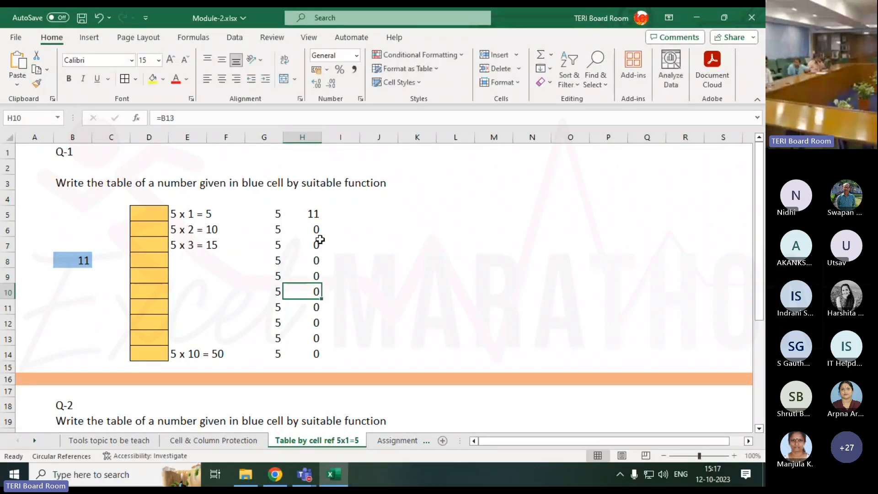
pyautogui.press('F2')
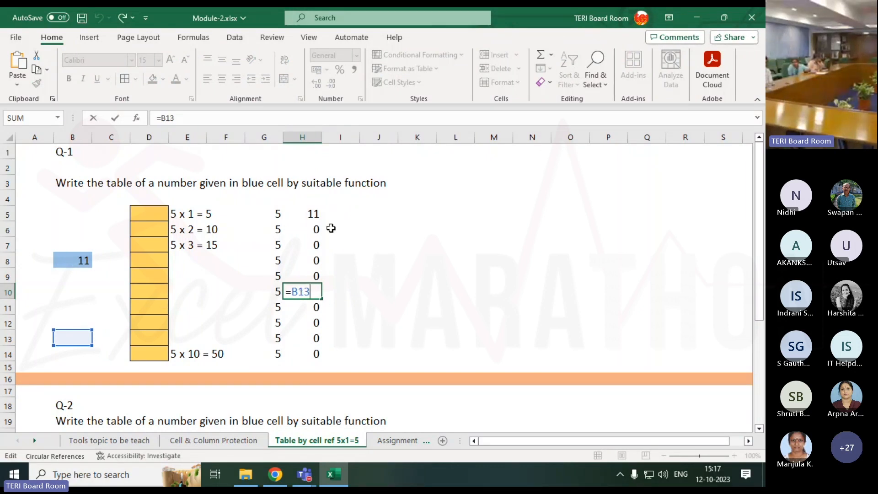
pyautogui.press('Return')
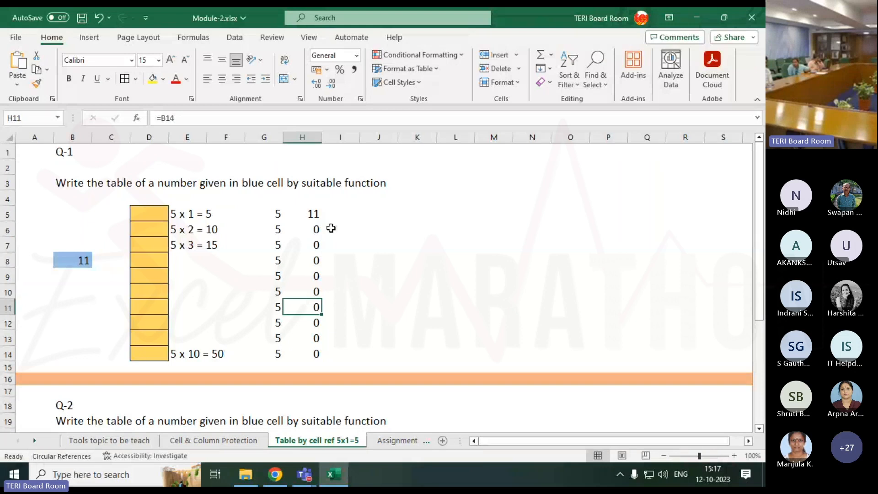
pyautogui.press('Up')
pyautogui.press('Up')
pyautogui.press('Up')
pyautogui.press('Up')
pyautogui.press('Up')
pyautogui.press('Up')
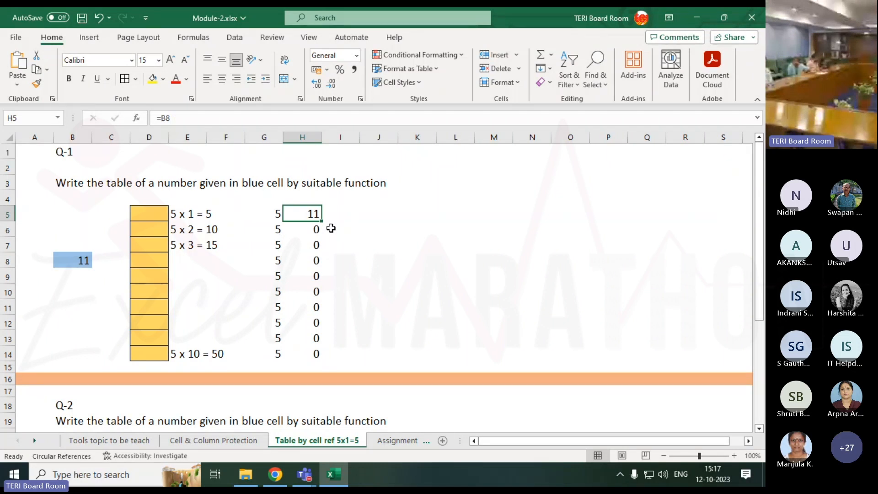
# Begin a formula in cell I5 that references the blue number cell B8
pyautogui.press('Right')
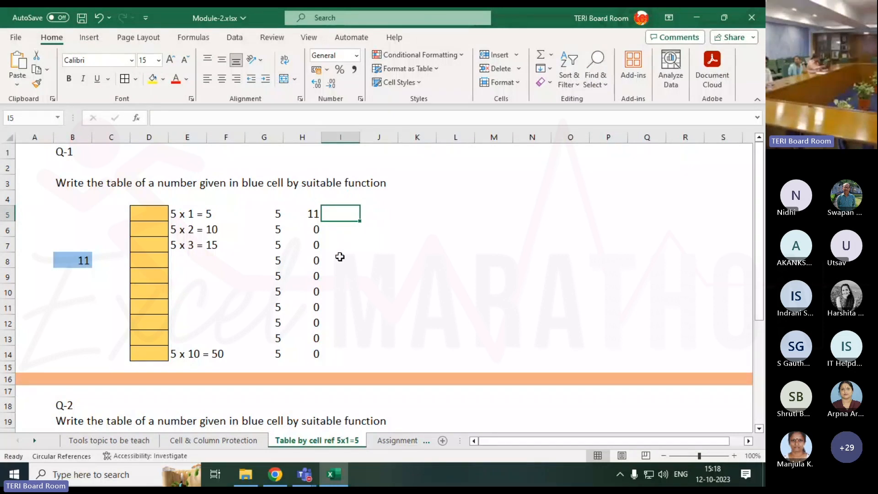
pyautogui.write('=')
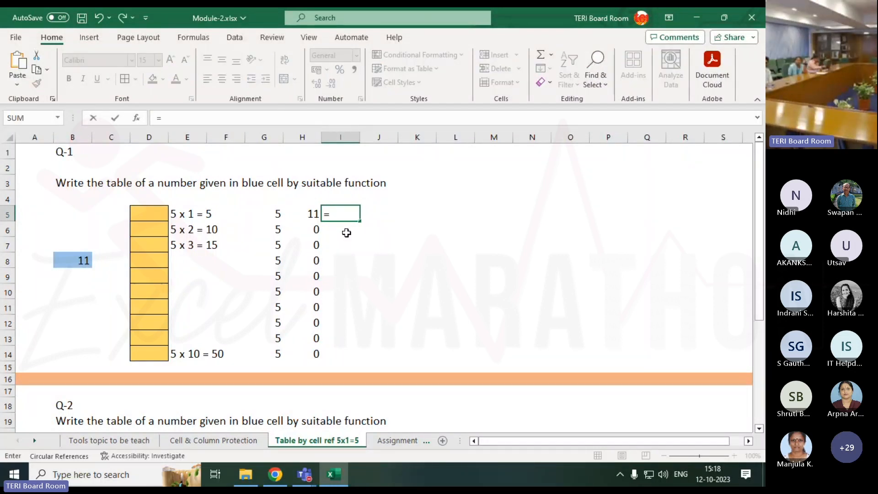
pyautogui.press('Left')
pyautogui.press('Left')
pyautogui.press('Left')
pyautogui.press('Left')
pyautogui.press('Left')
pyautogui.press('Left')
pyautogui.press('Down')
pyautogui.press('Down')
pyautogui.press('Left')
pyautogui.press('Down')
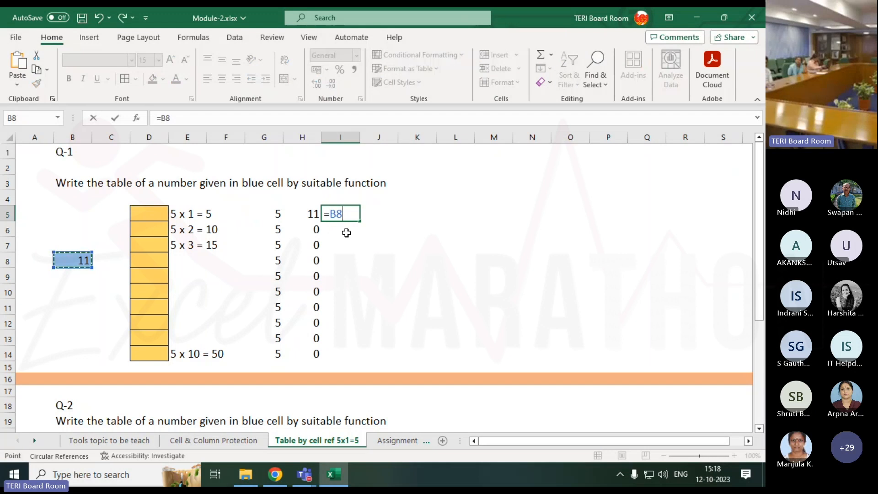
# Cycle the B8 reference in I5 through its absolute, mixed and relative forms, and enter the formula as =$B$8
pyautogui.press('F4')
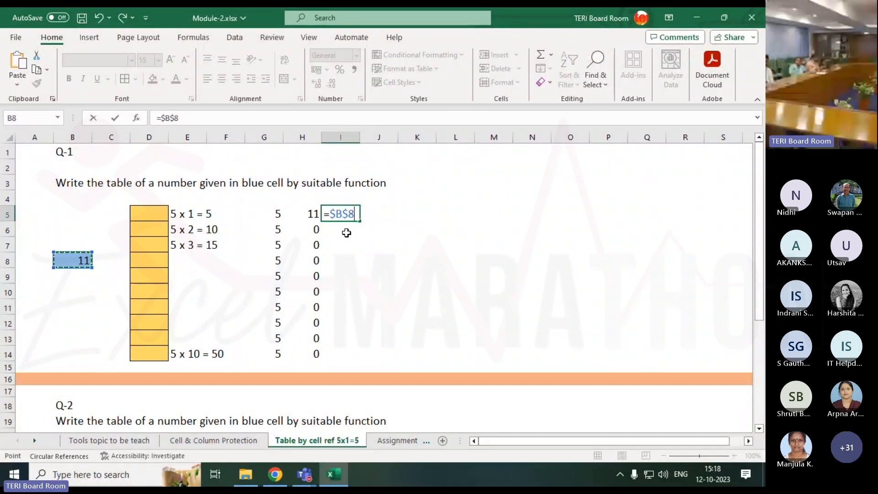
pyautogui.press('F4')
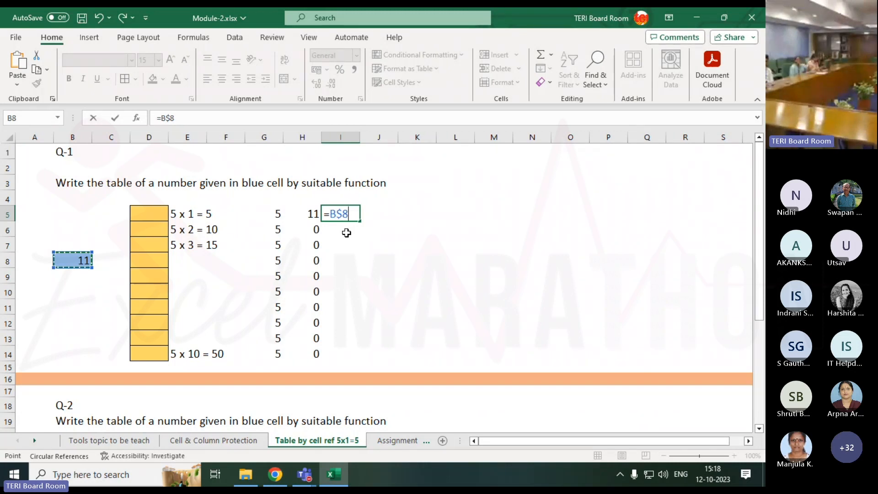
pyautogui.press('F4')
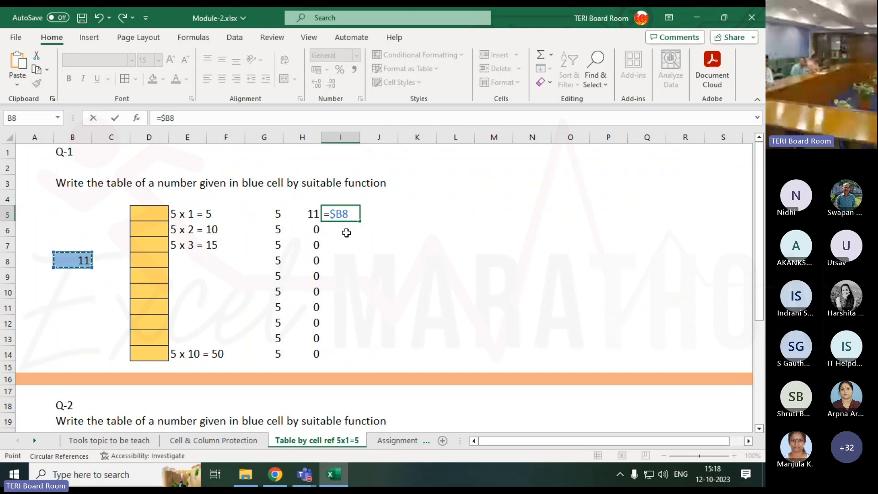
pyautogui.press('F4')
pyautogui.press('F4')
pyautogui.press('F4')
pyautogui.press('F4')
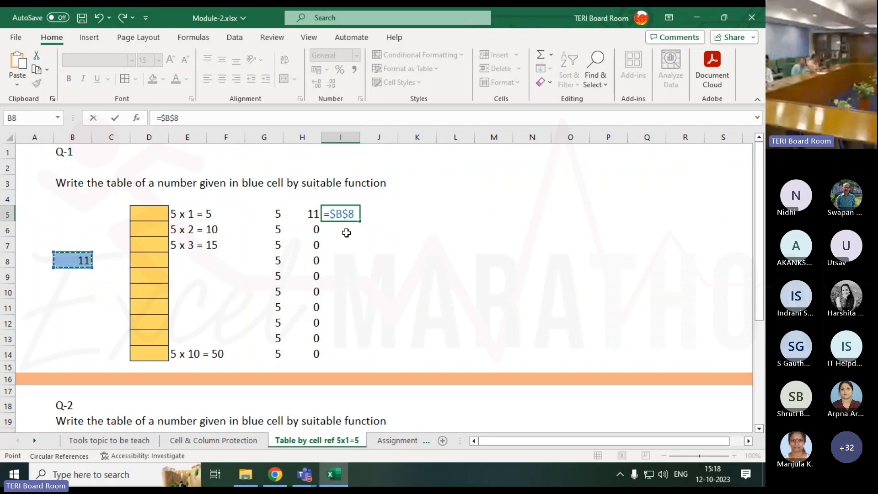
pyautogui.press('F4')
pyautogui.press('F4')
pyautogui.press('F4')
pyautogui.press('F4')
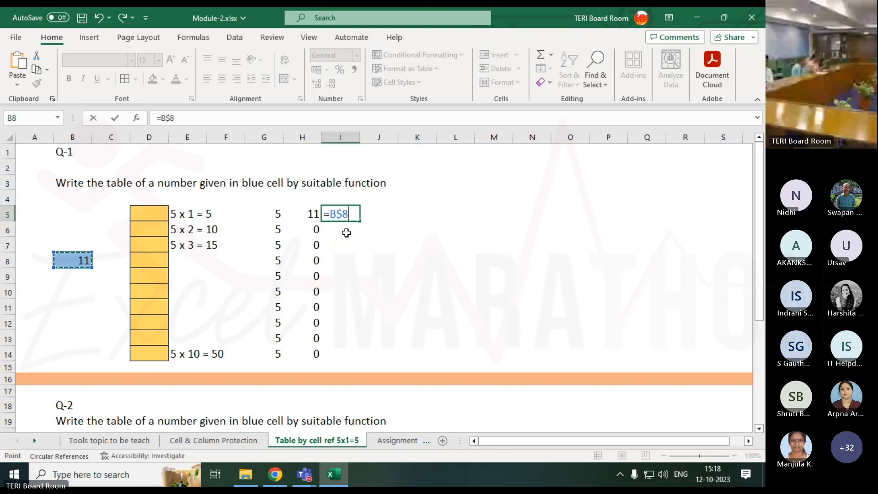
pyautogui.press('F4')
pyautogui.press('F4')
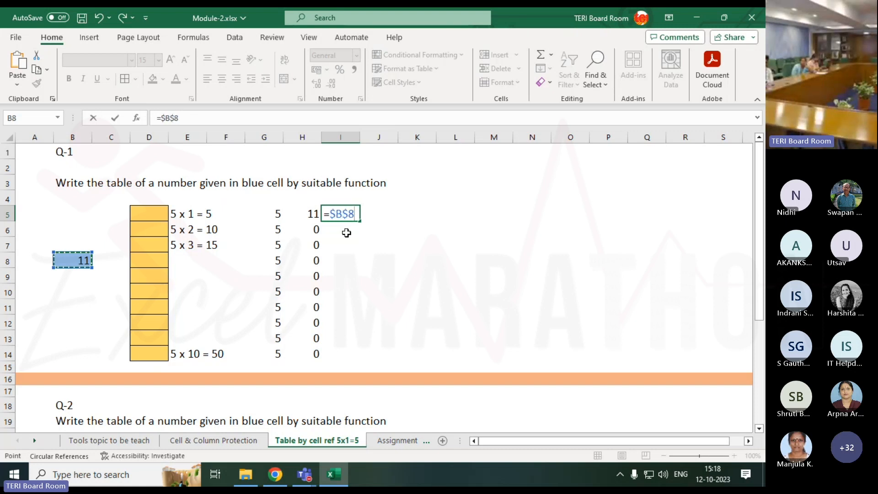
pyautogui.press('Return')
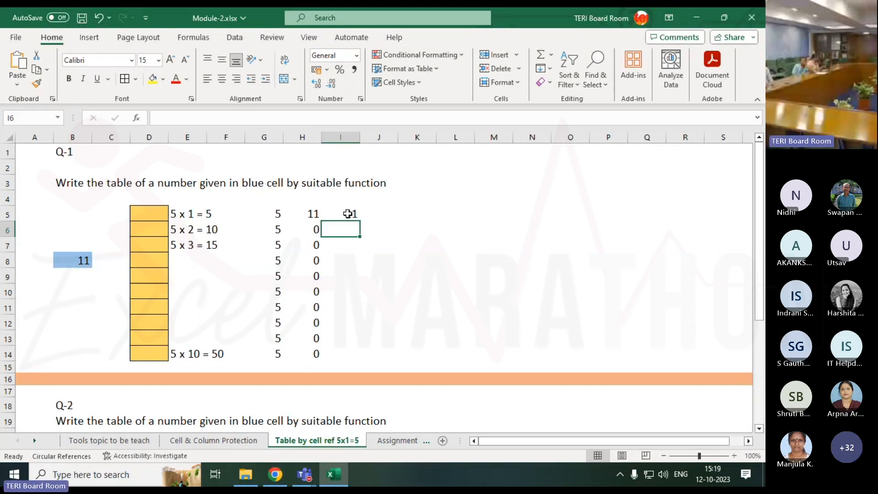
# Copy the absolute-reference formula in I5 down through I14 and check the reference in I5
pyautogui.click(348, 214)
pyautogui.moveTo(361, 223); pyautogui.dragTo(361, 359)
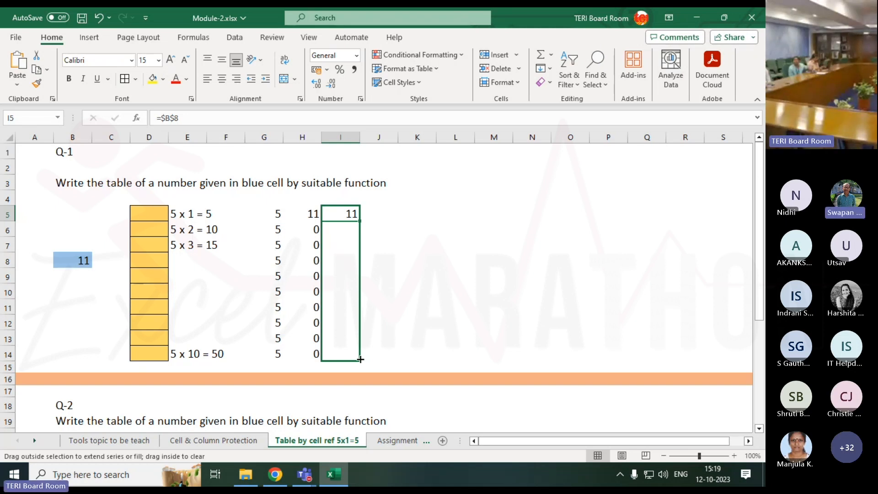
pyautogui.moveTo(360, 359); pyautogui.dragTo(360, 359)
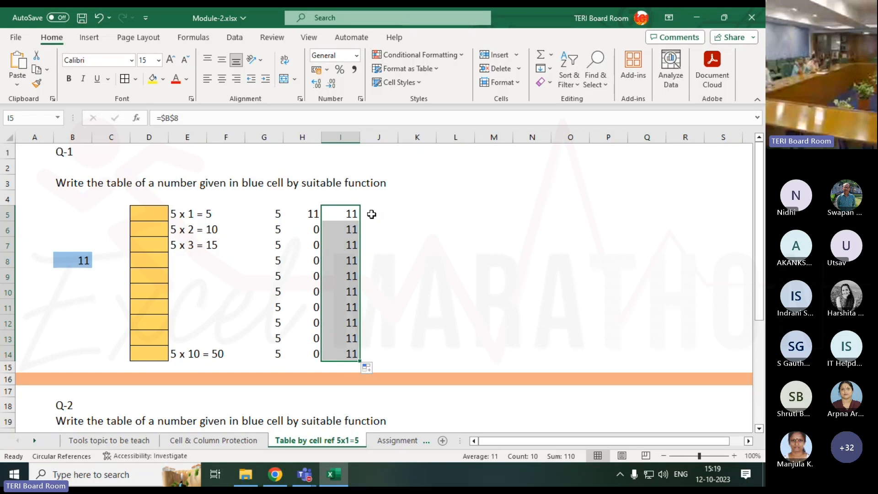
pyautogui.click(351, 215)
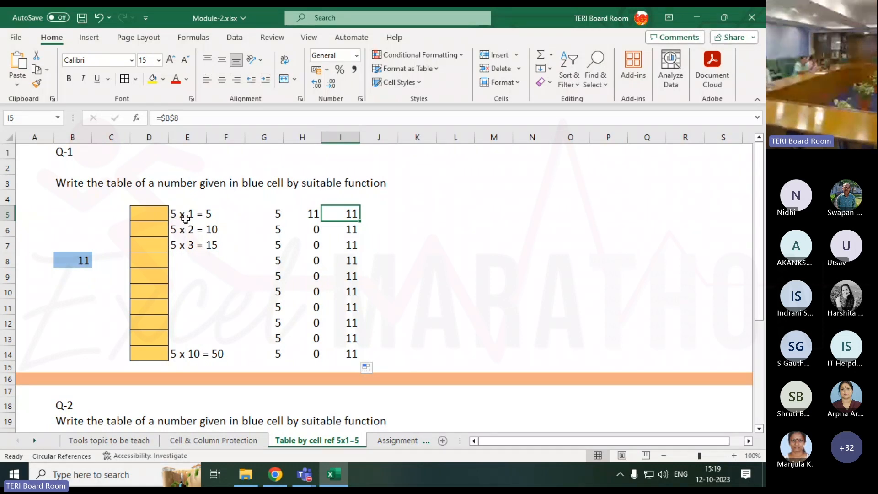
pyautogui.doubleClick(333, 211)
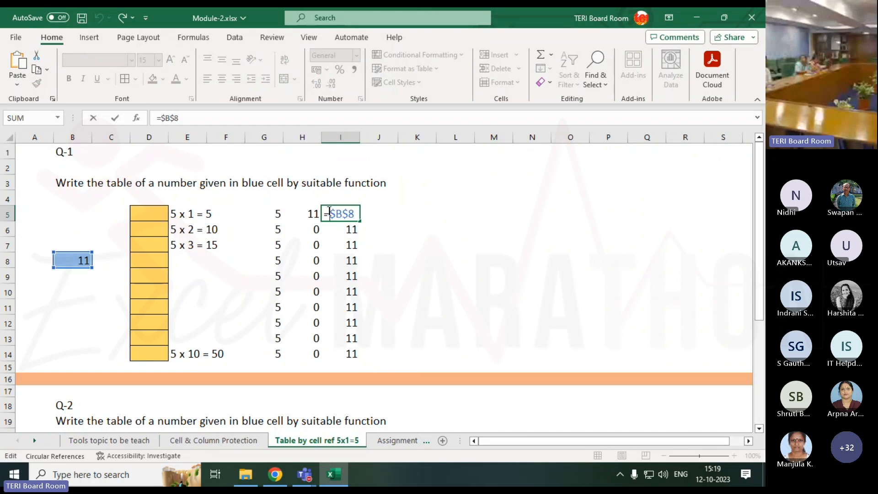
pyautogui.press('Return')
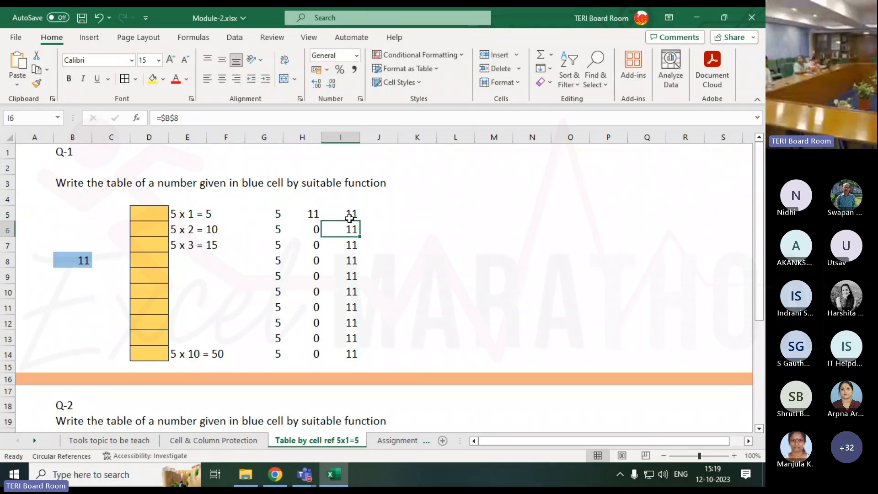
pyautogui.press('Up')
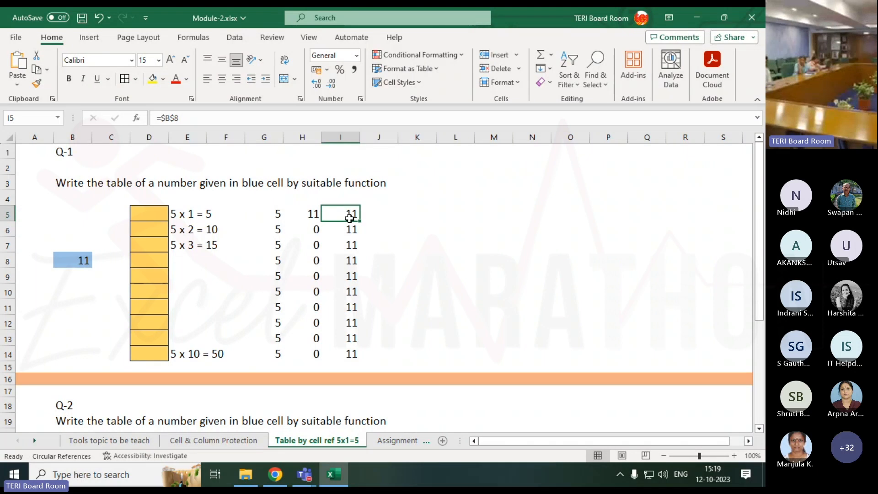
# Enter the formula =CONCATENATE(I5," X ") in cell J5 to join the number with the multiplication sign
pyautogui.press('Right')
pyautogui.write('=con')
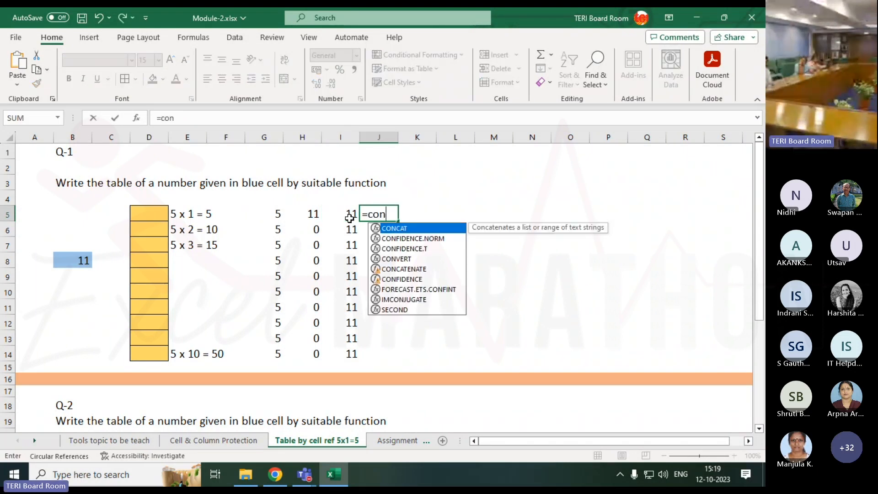
pyautogui.write('c')
pyautogui.press('Down')
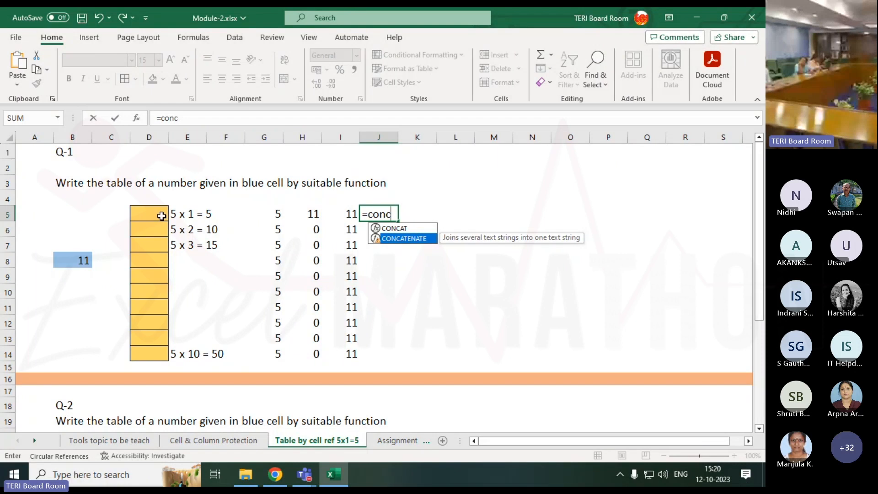
pyautogui.press('Tab')
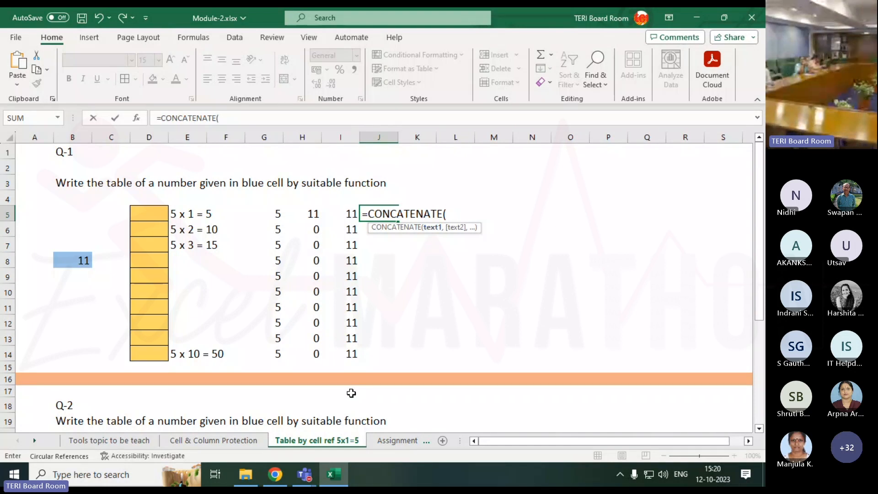
pyautogui.click(351, 214)
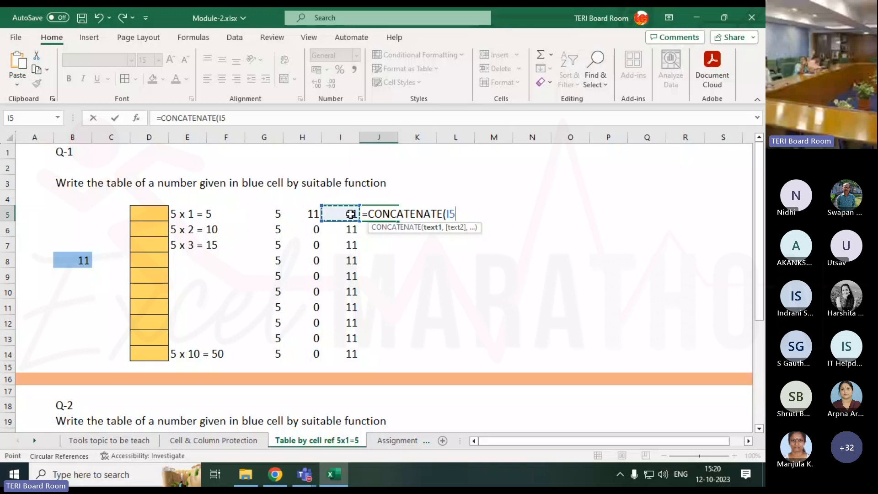
pyautogui.write(',')
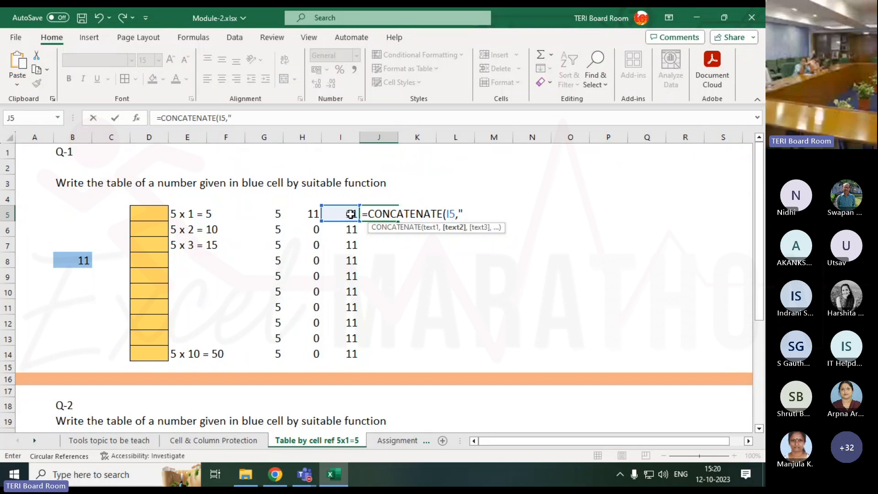
pyautogui.write('X')
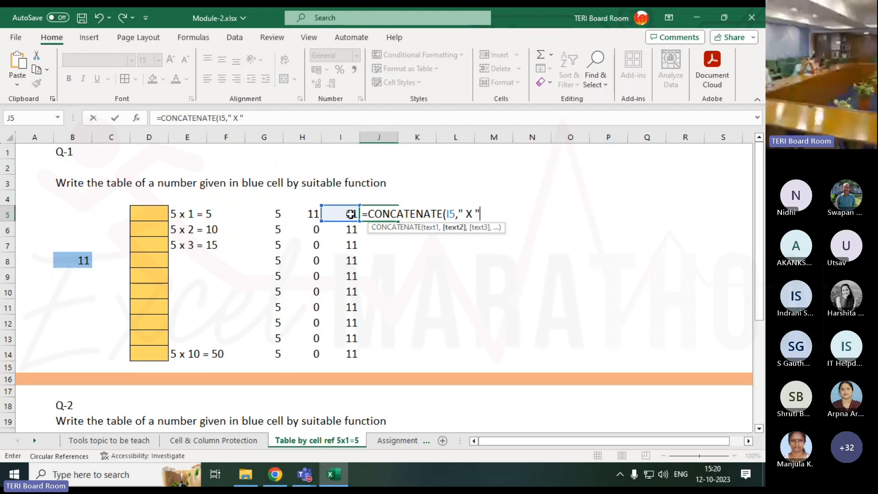
pyautogui.write(')')
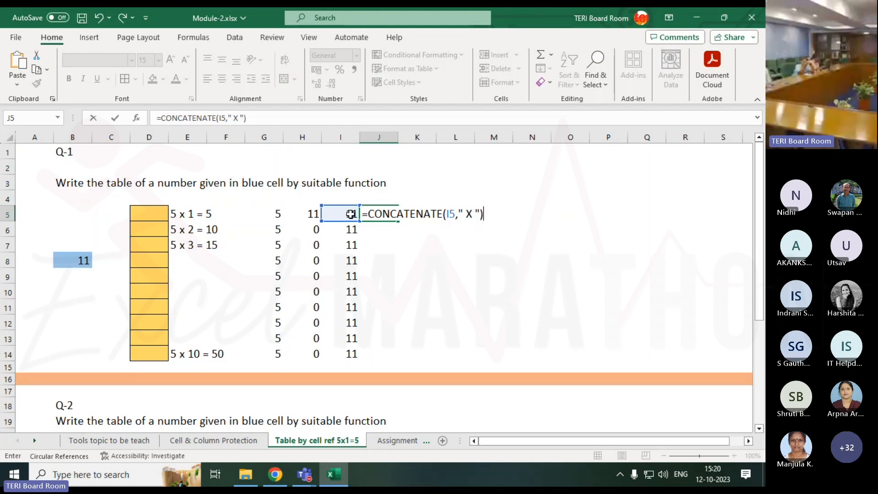
pyautogui.press('Return')
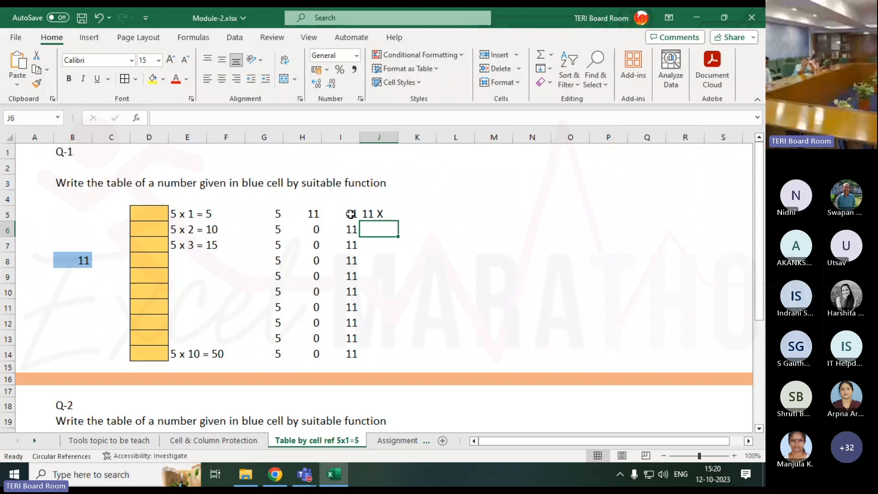
# Copy the CONCATENATE formula in J5 down through J14
pyautogui.click(371, 213)
pyautogui.moveTo(397, 222); pyautogui.dragTo(392, 356)
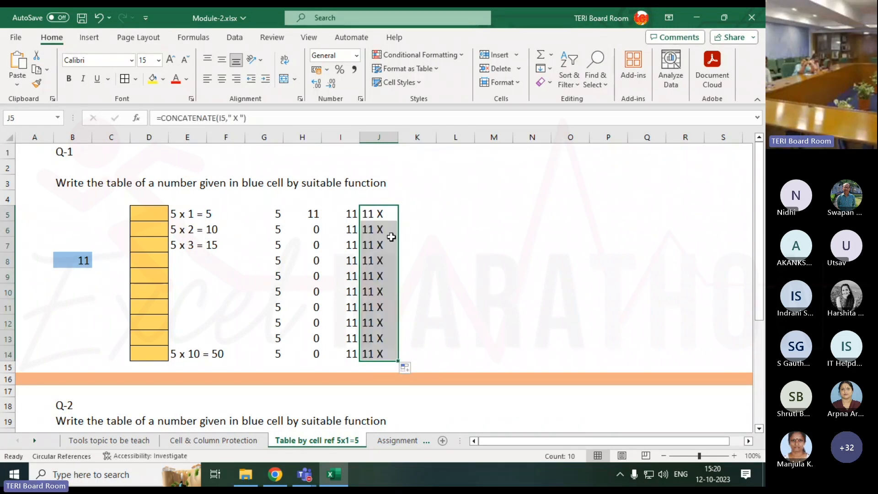
pyautogui.click(407, 211)
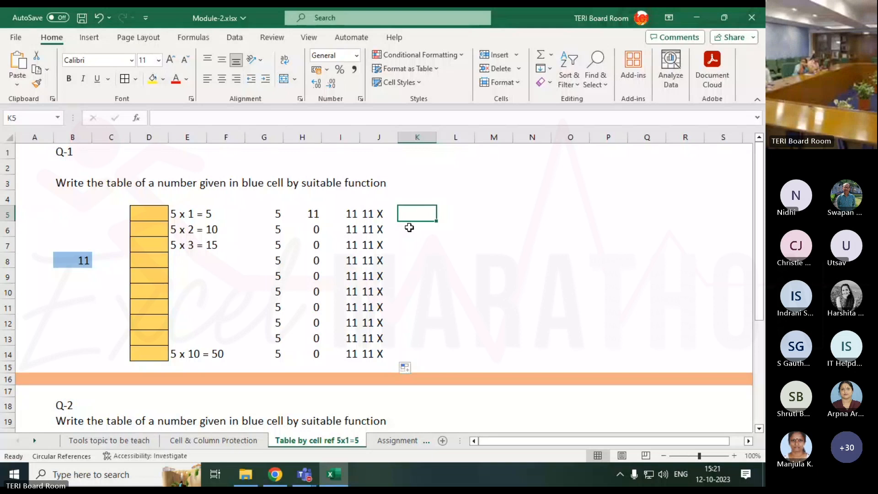
# Apply all borders to the range I5:J14
pyautogui.press('Left')
pyautogui.press('Left')
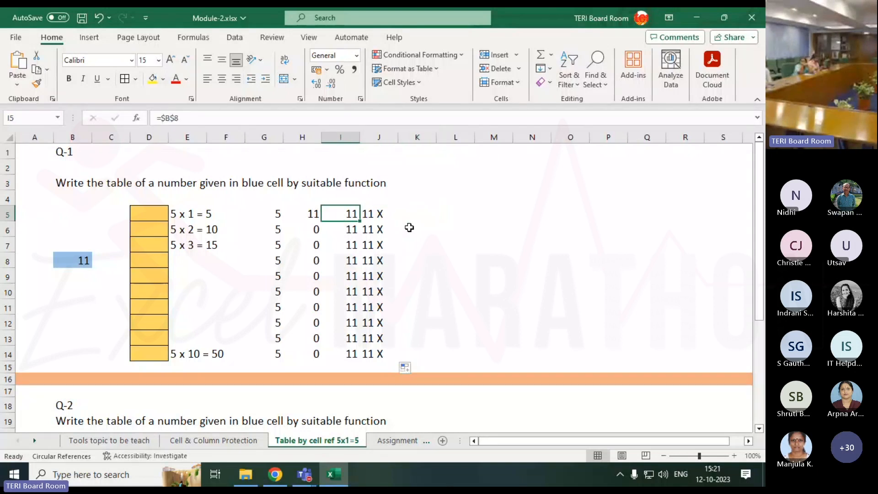
pyautogui.hotkey('shift', 'Right')
pyautogui.hotkey('ctrl', 'shift', 'Down')
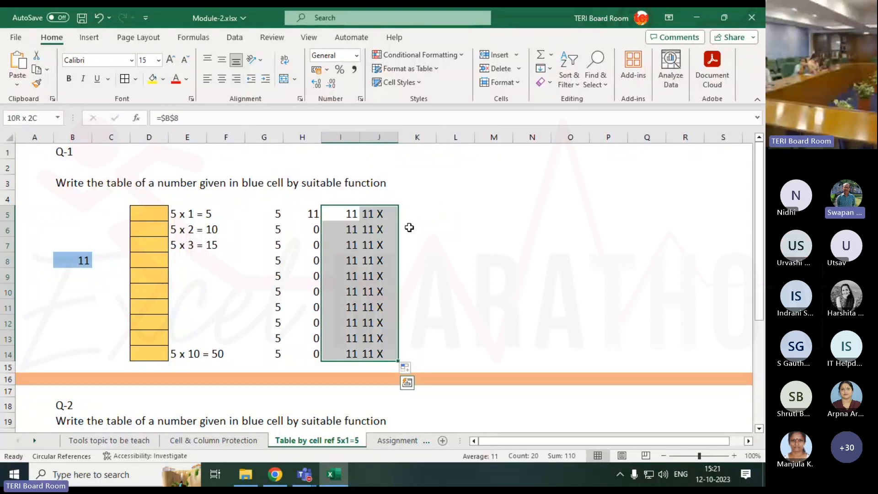
pyautogui.hotkey('alt', 'h')
pyautogui.press('b')
pyautogui.press('a')
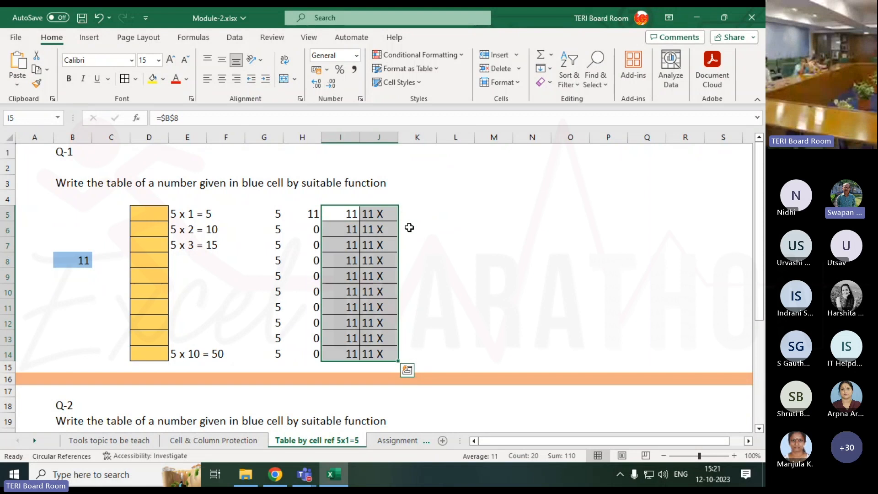
# Apply all borders to the empty cells K5:K14 beside the concatenated column
pyautogui.press('Right')
pyautogui.press('Right')
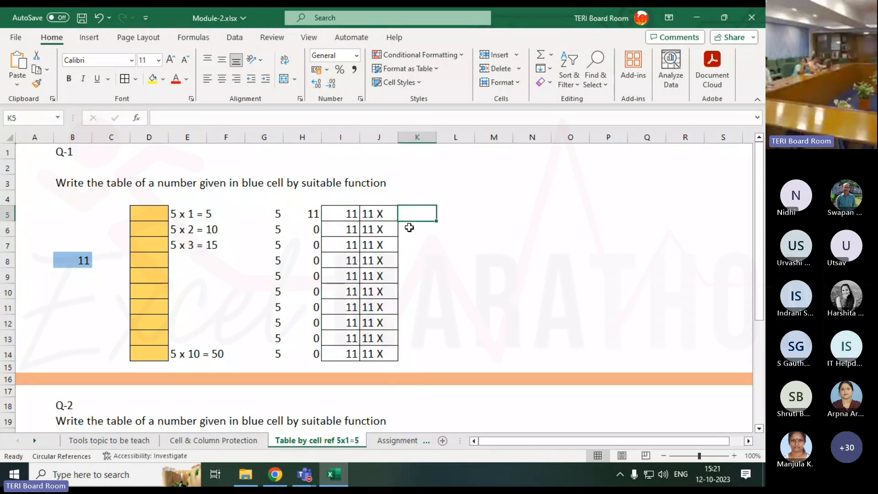
pyautogui.hotkey('shift', 'Down')
pyautogui.hotkey('shift', 'Down')
pyautogui.hotkey('shift', 'Down')
pyautogui.hotkey('shift', 'Down')
pyautogui.hotkey('shift', 'Down')
pyautogui.hotkey('shift', 'Down')
pyautogui.hotkey('shift', 'Down')
pyautogui.hotkey('shift', 'Down')
pyautogui.hotkey('shift', 'Down')
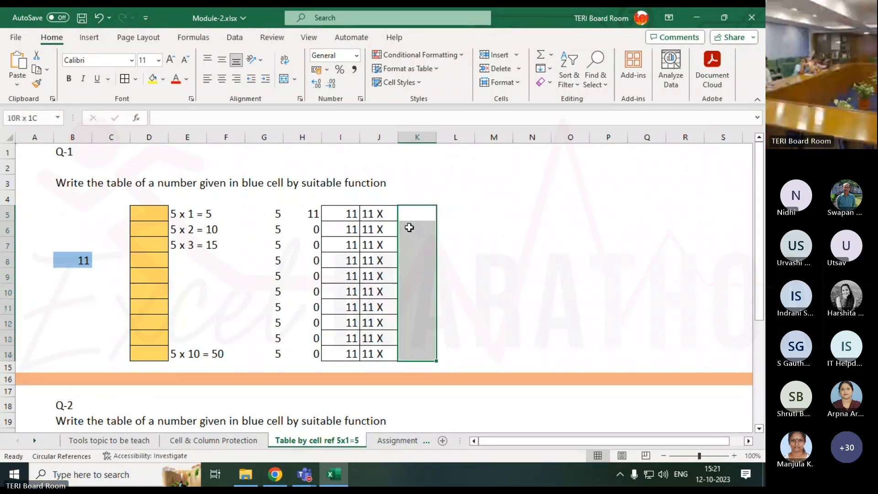
pyautogui.hotkey('alt', 'h')
pyautogui.press('b')
pyautogui.press('a')
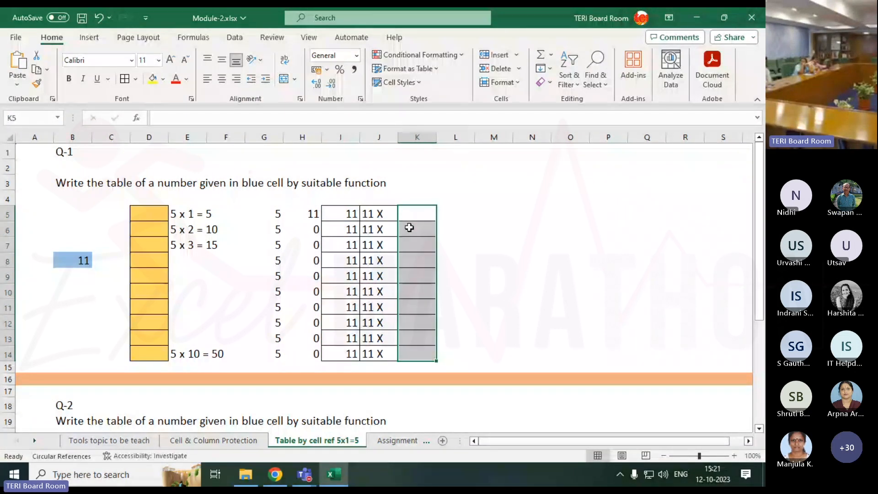
pyautogui.press('Right')
pyautogui.press('Right')
pyautogui.press('Left')
pyautogui.press('Left')
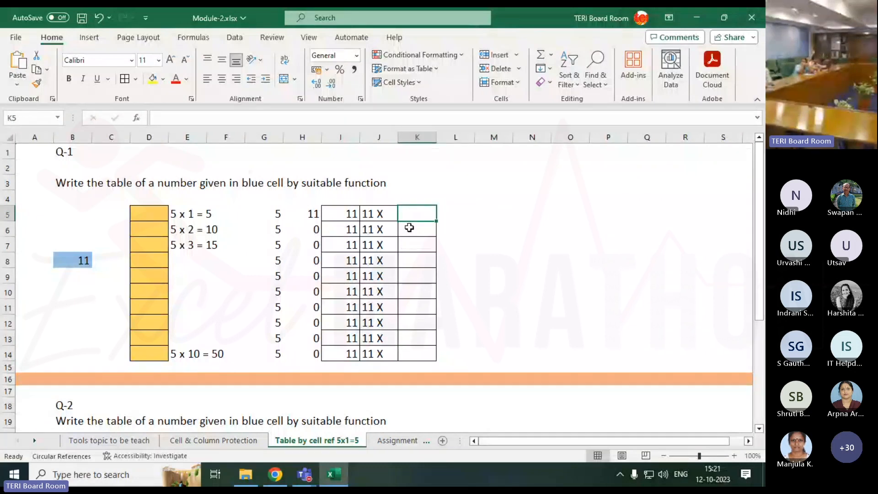
pyautogui.click(427, 198)
pyautogui.click(422, 209)
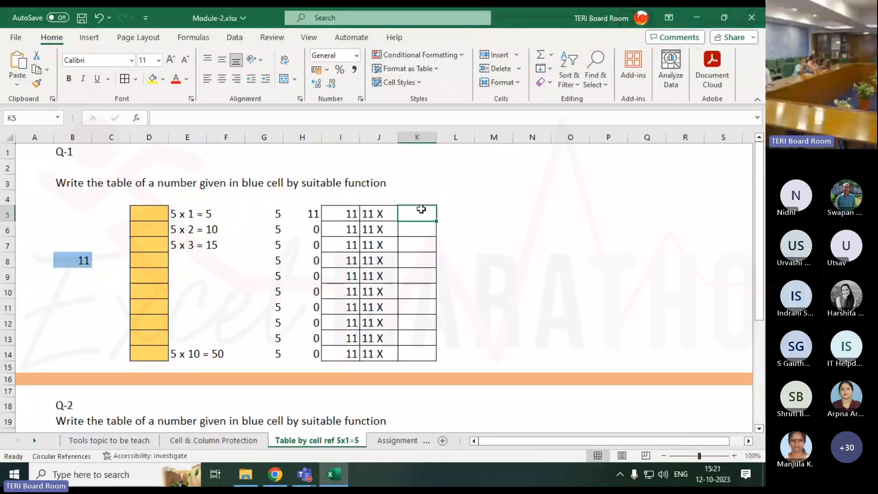
# Change the number in blue cell B8 to 3 and check the CONCATENATE formula in J5
pyautogui.click(82, 263)
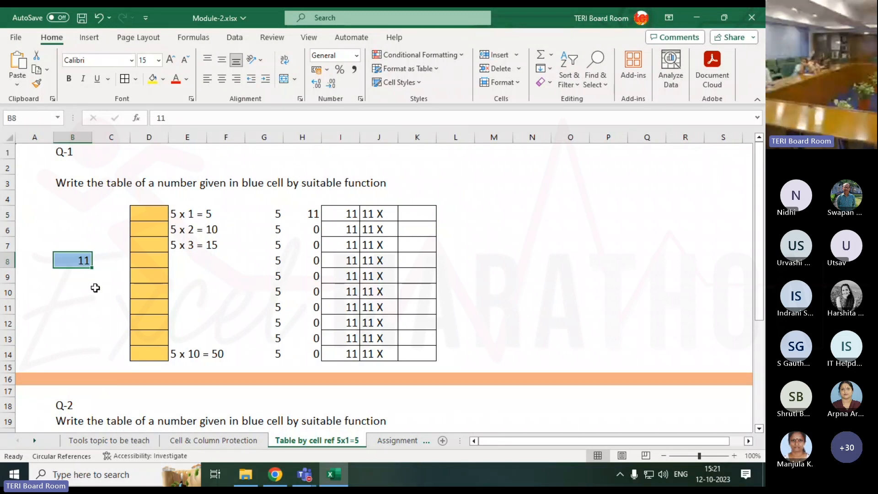
pyautogui.write('3')
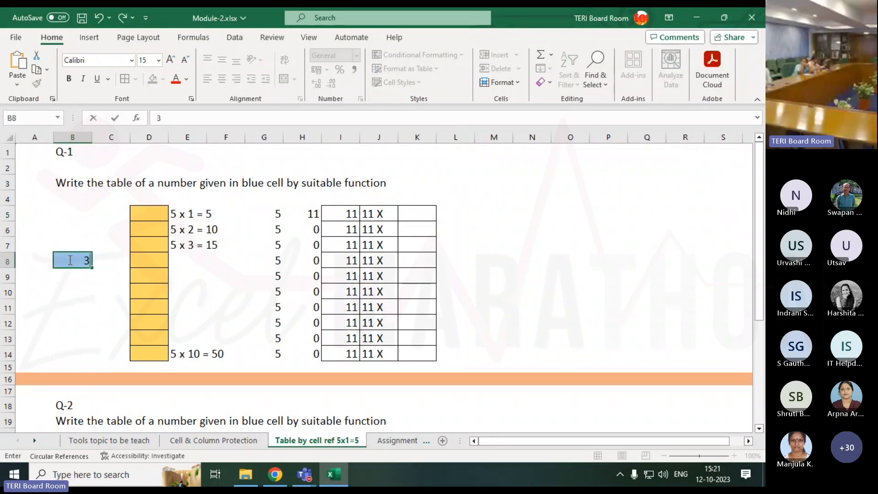
pyautogui.press('Return')
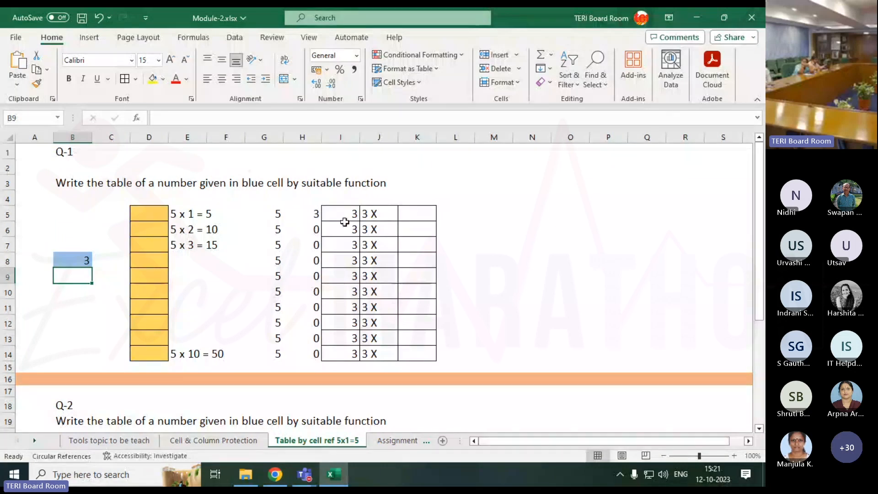
pyautogui.click(435, 212)
pyautogui.click(372, 213)
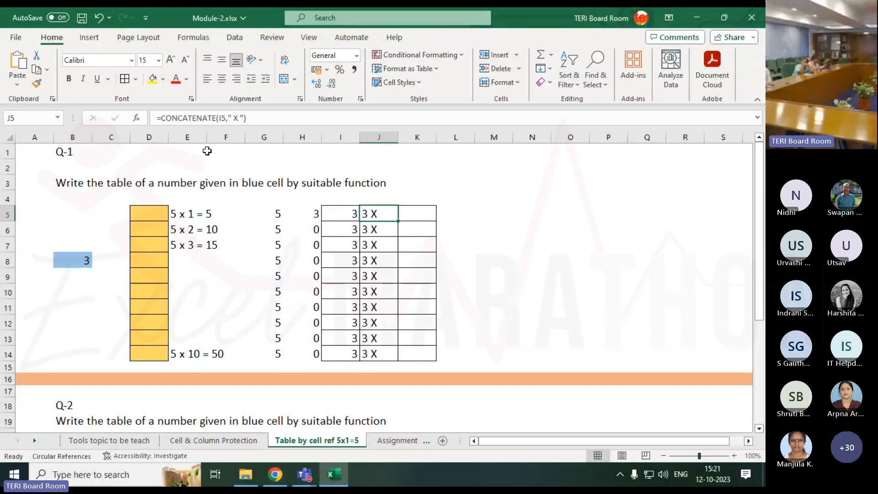
# Examine the CONCATENATE function name in J5's formula without altering the formula
pyautogui.doubleClick(359, 212)
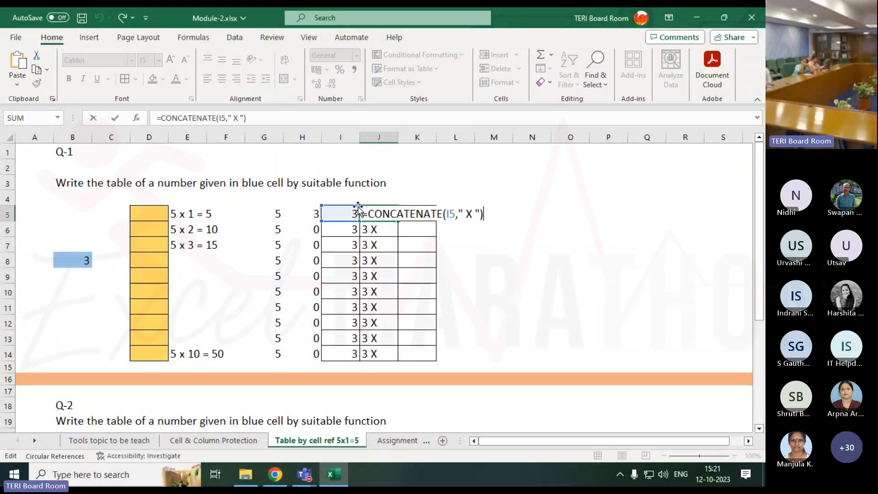
pyautogui.moveTo(368, 213); pyautogui.dragTo(443, 214)
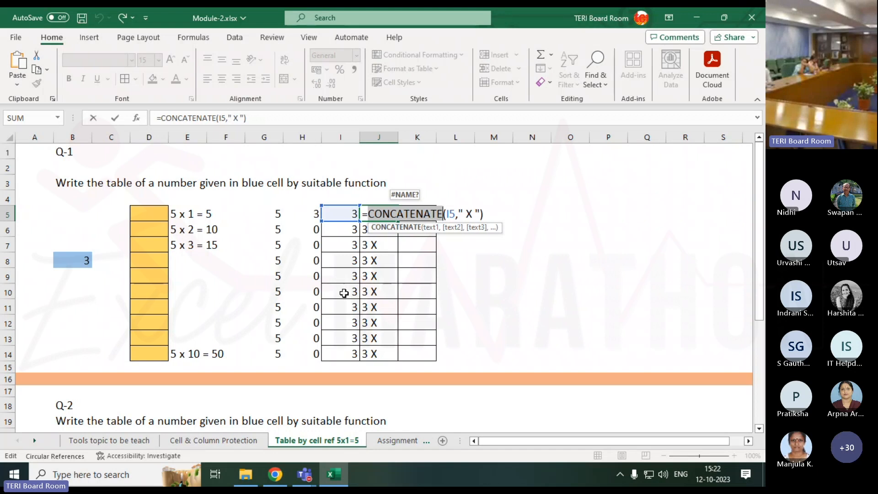
pyautogui.press('Return')
# Enter a sample person's first, middle and last names in cells L2, M2 and N2
pyautogui.click(452, 167)
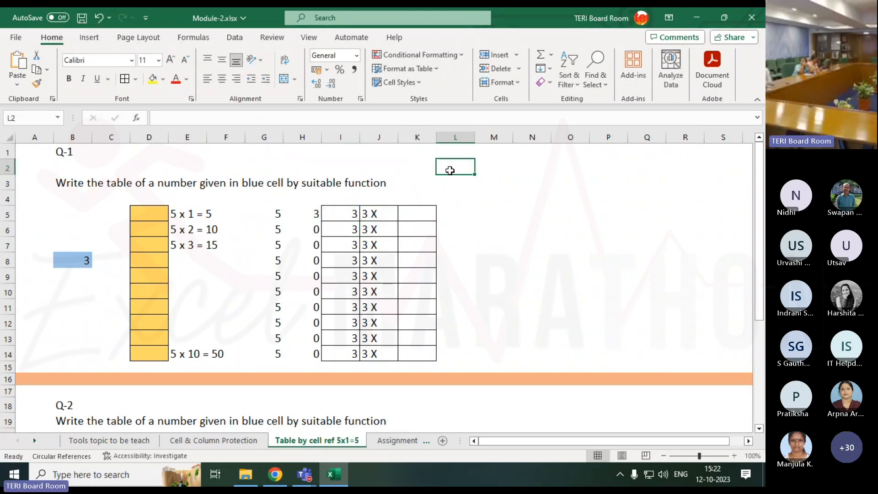
pyautogui.write('Viaksh')
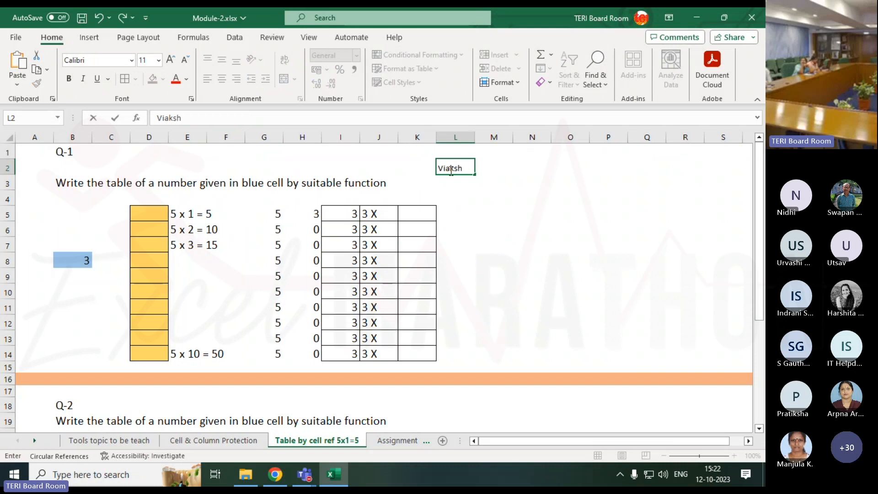
pyautogui.hotkey('ctrl', 'Return')
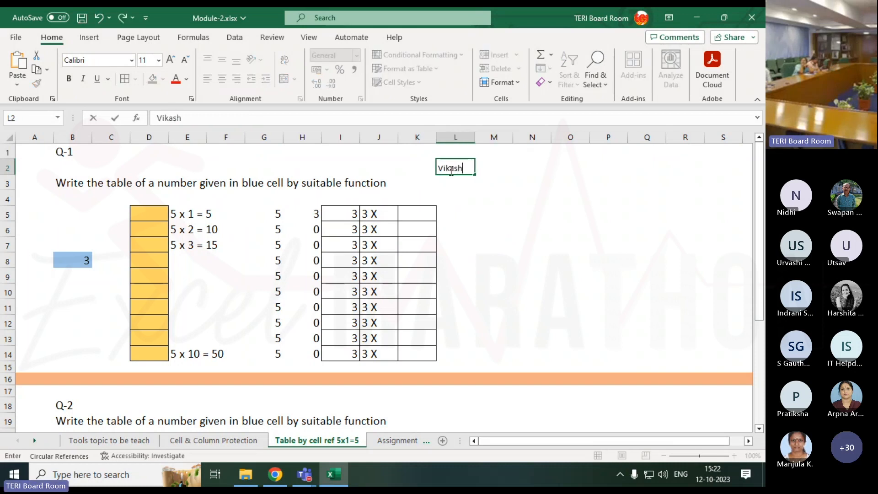
pyautogui.press('Tab')
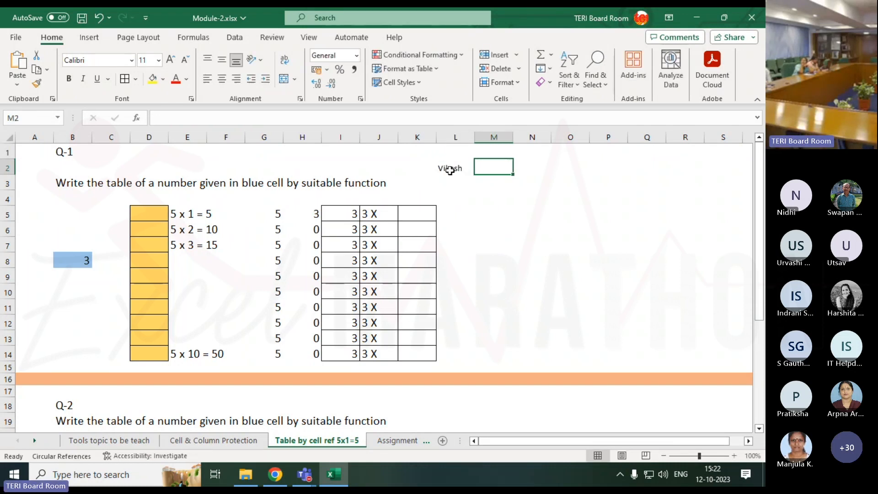
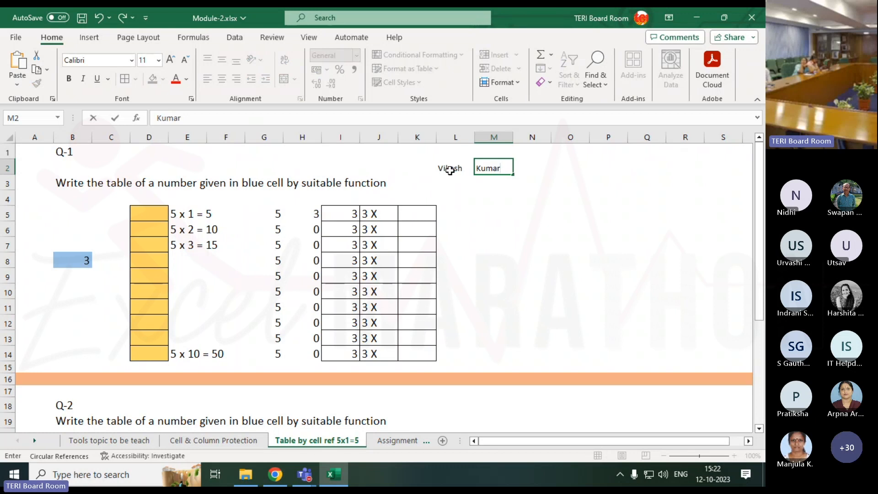
pyautogui.hotkey('ctrl', 'Return')
pyautogui.press('Tab')
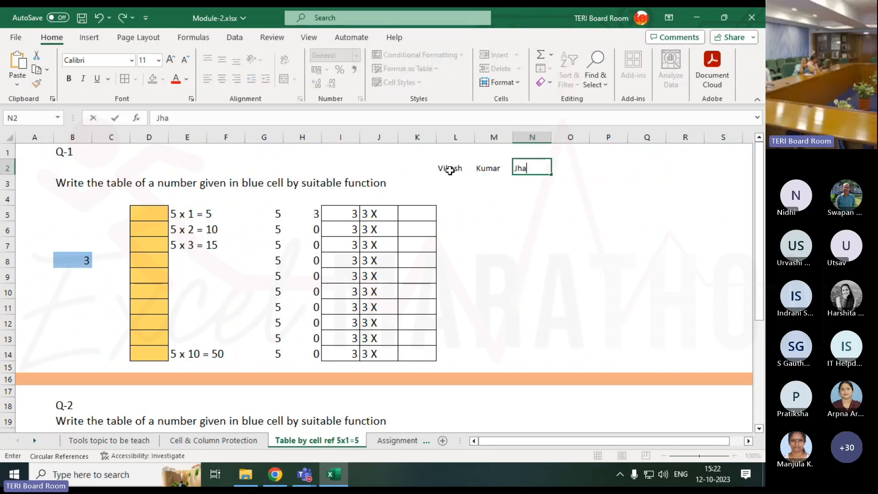
pyautogui.press('Return')
# Enter =CONCATENATE(L2,M2,N2) in cell M4 to join the three name cells
pyautogui.press('Left')
pyautogui.press('Left')
pyautogui.press('Right')
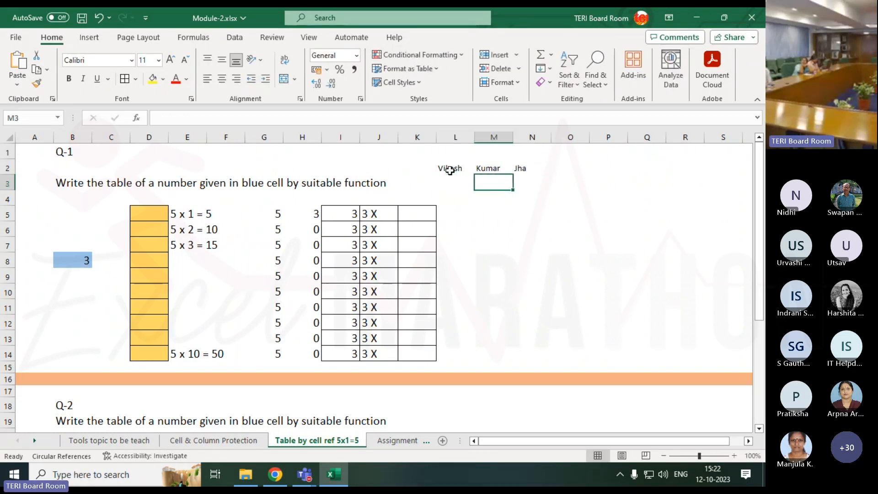
pyautogui.press('Down')
pyautogui.write('=')
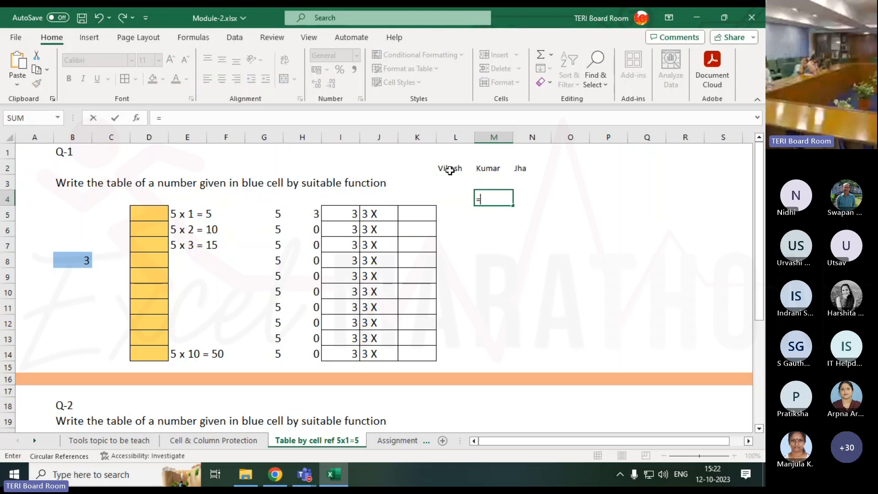
pyautogui.write('con')
pyautogui.press('Down')
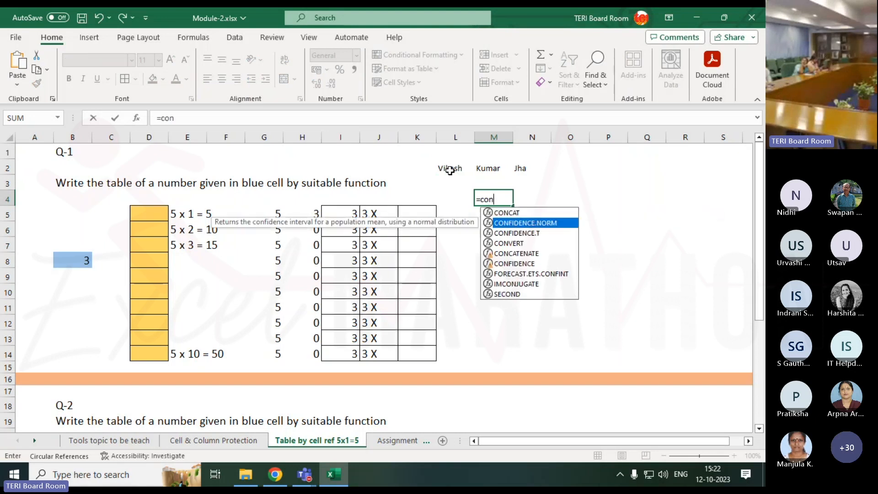
pyautogui.press('Down')
pyautogui.press('Down')
pyautogui.press('Down')
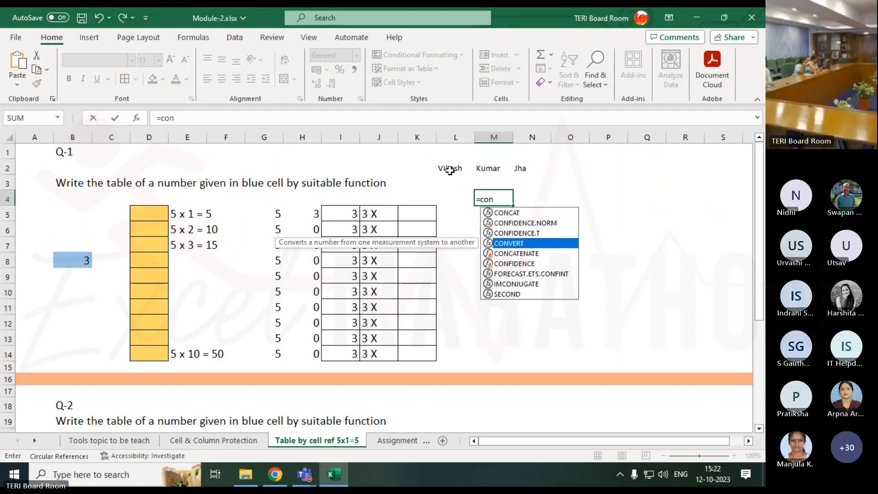
pyautogui.press('Tab')
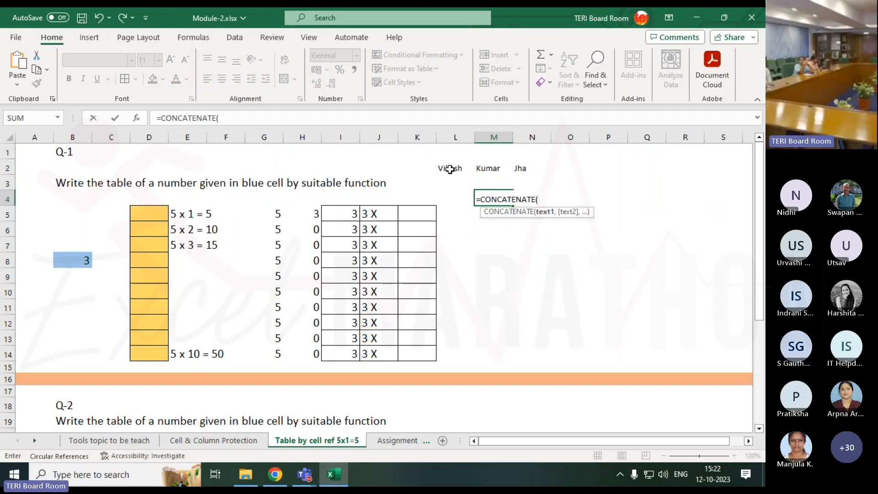
pyautogui.click(450, 170)
pyautogui.write(',')
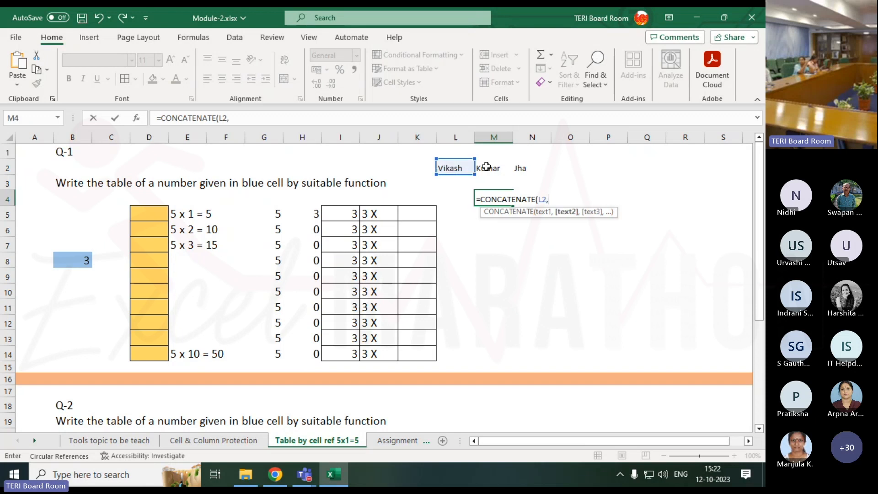
pyautogui.click(496, 167)
pyautogui.write(',')
pyautogui.click(521, 168)
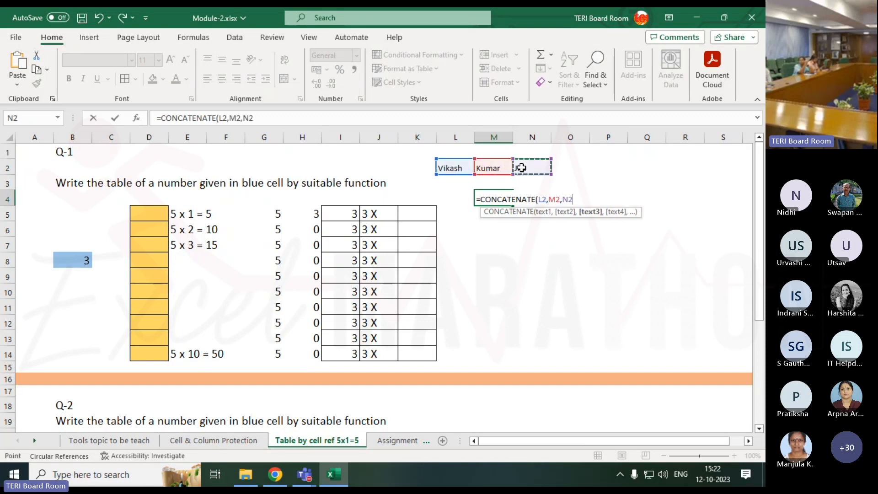
pyautogui.write(')')
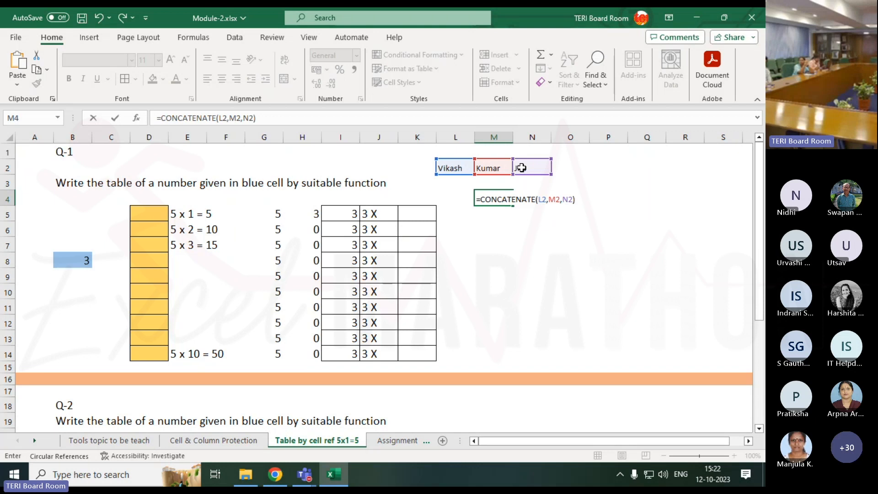
pyautogui.press('Return')
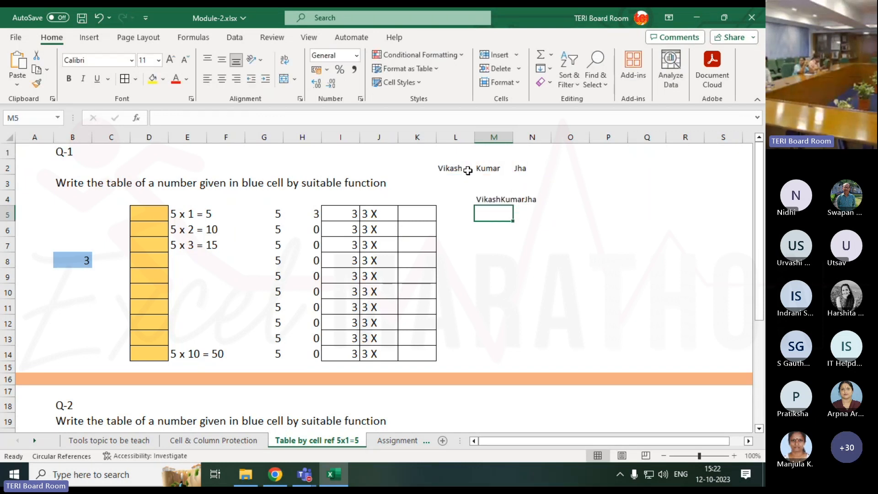
# Replace the names in L2, M2 and N2 with A, B and C
pyautogui.click(439, 169)
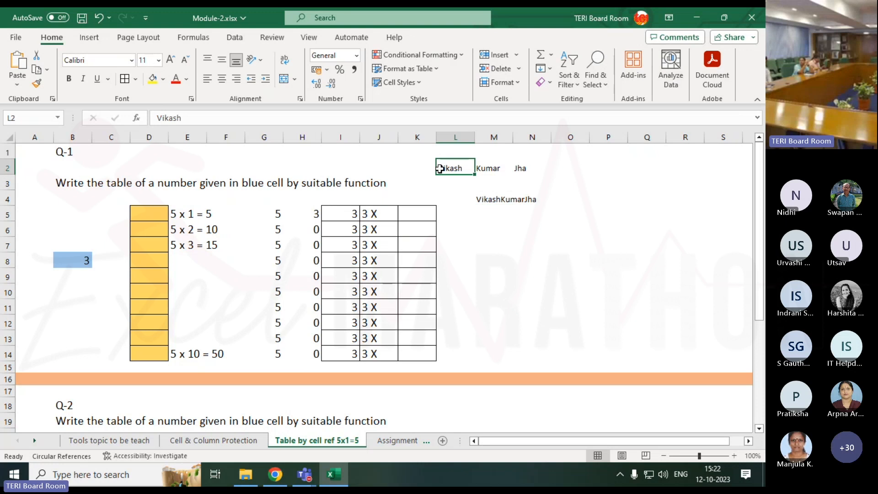
pyautogui.write('A')
pyautogui.press('Tab')
pyautogui.write('B')
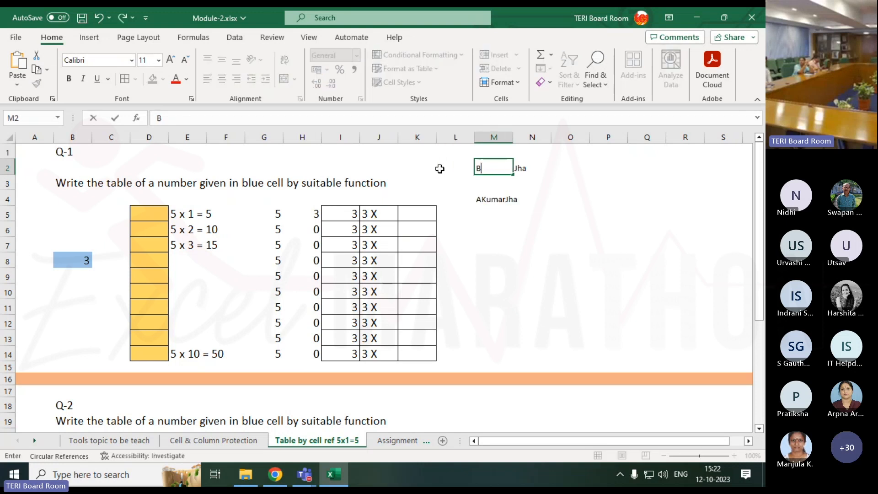
pyautogui.press('Tab')
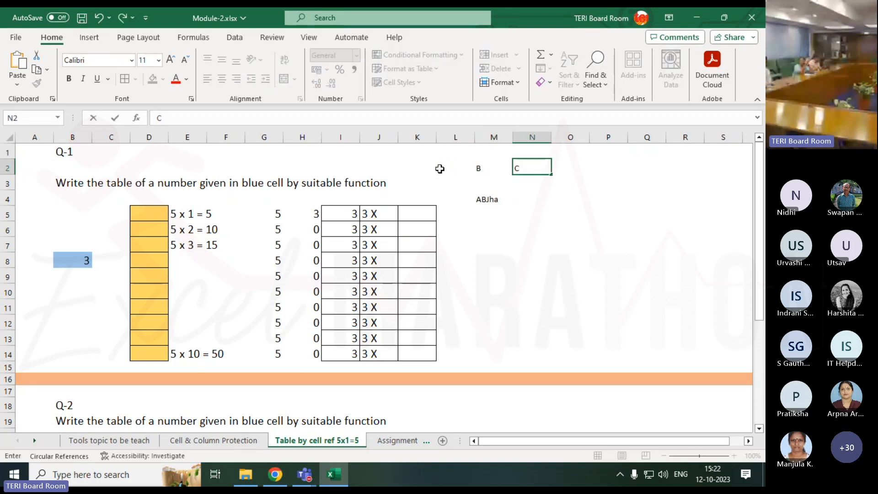
pyautogui.write('C')
pyautogui.press('Return')
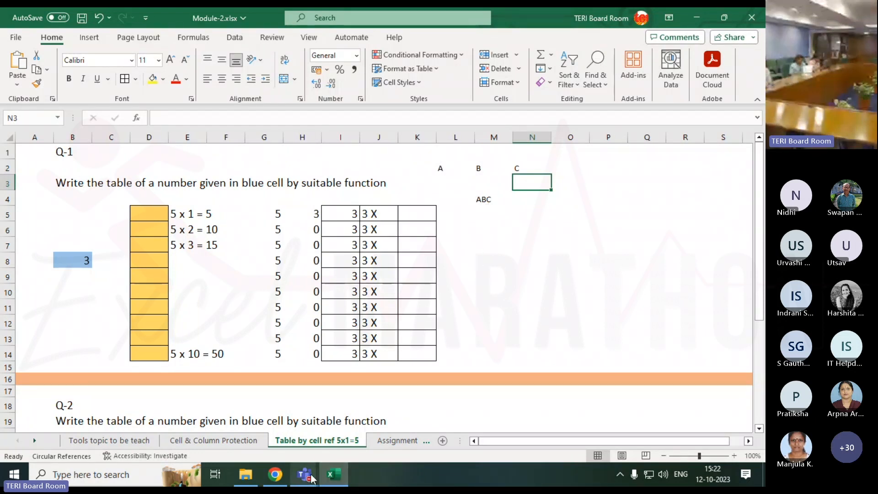
# Bring up the Teams meeting window and return to the Excel workbook
pyautogui.click(380, 402)
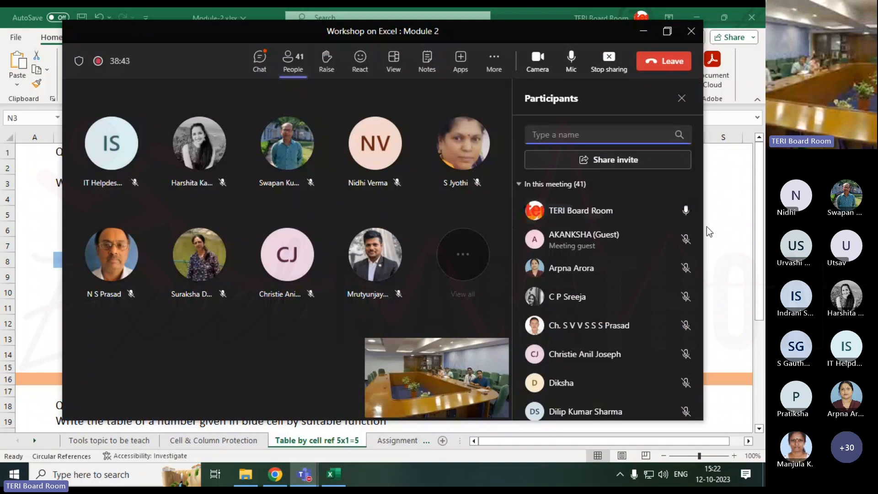
pyautogui.click(713, 238)
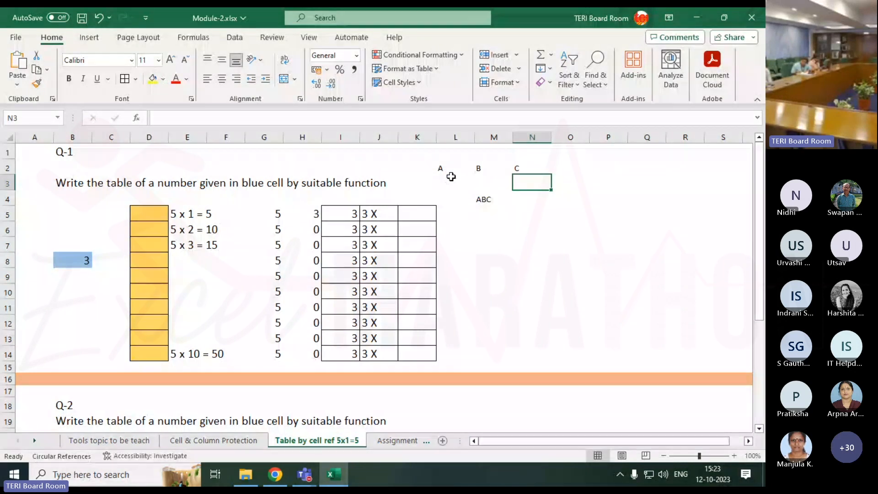
# Insert a " " space argument between L2 and M2 in M4's CONCATENATE formula
pyautogui.click(490, 198)
pyautogui.doubleClick(491, 198)
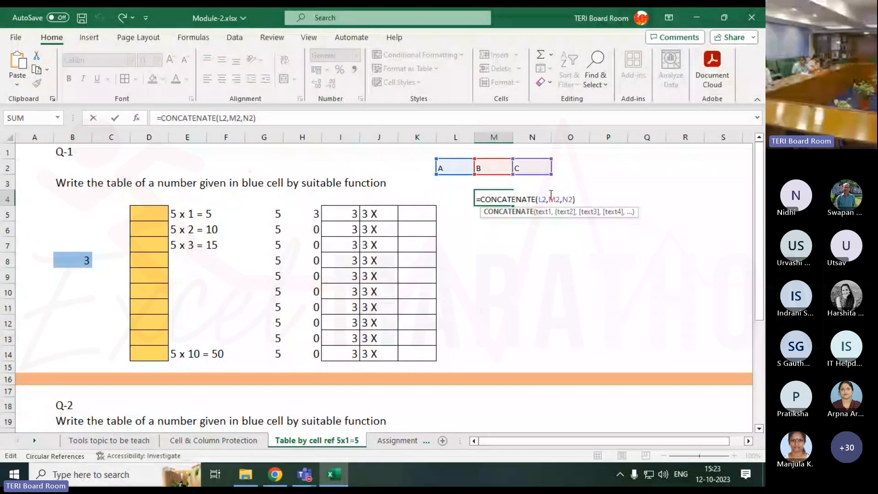
pyautogui.click(549, 201)
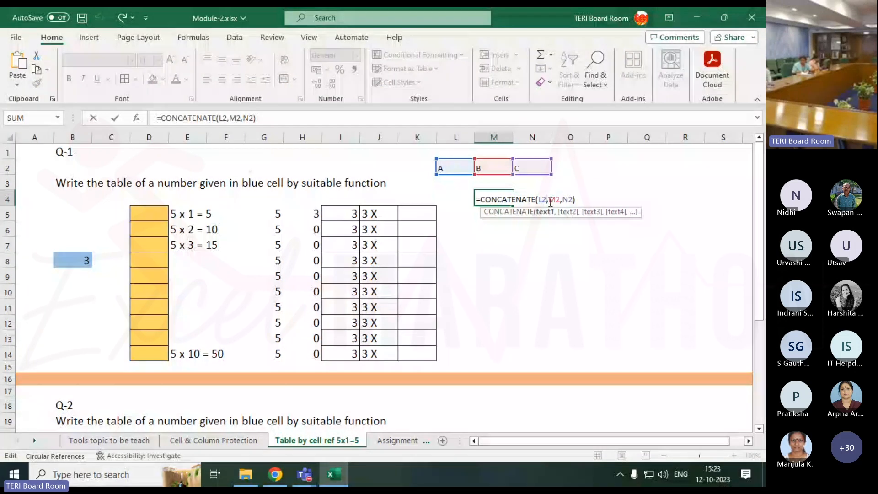
pyautogui.press('Right')
pyautogui.write('"')
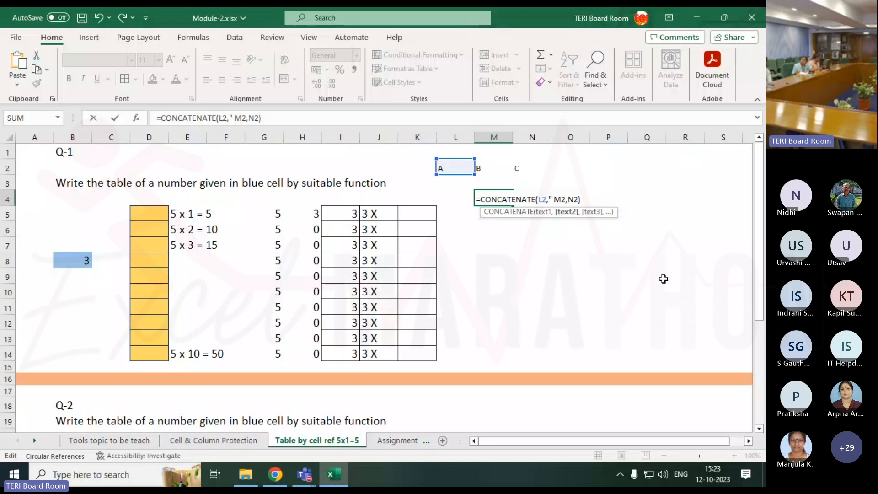
pyautogui.write(' ",')
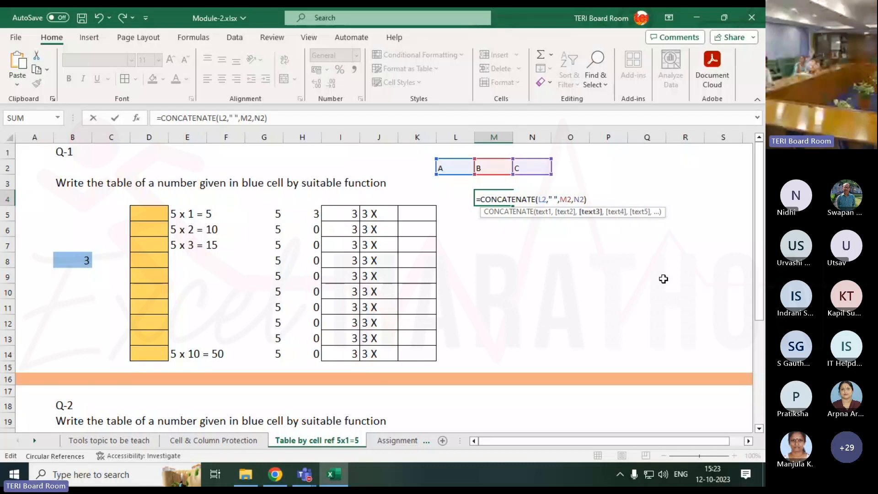
pyautogui.press('Return')
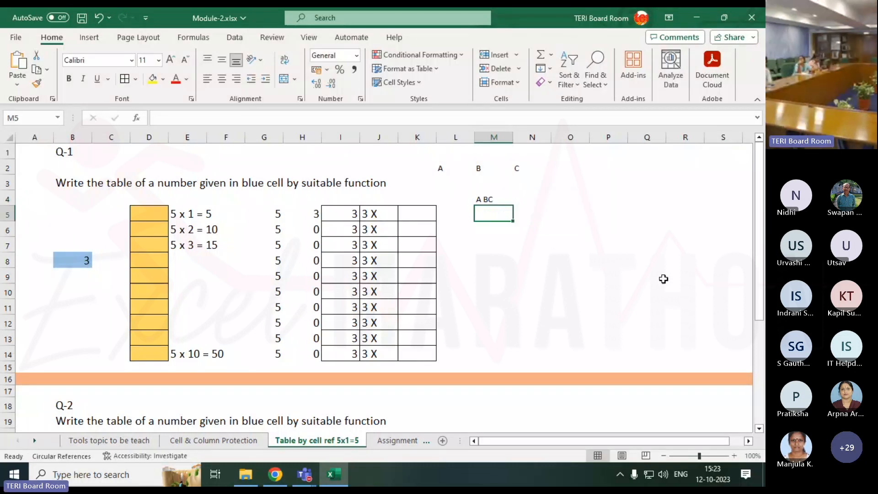
# Insert a " " space argument between M2 and N2 in M4's formula, making it =CONCATENATE(L2," ",M2," ",N2)
pyautogui.doubleClick(488, 199)
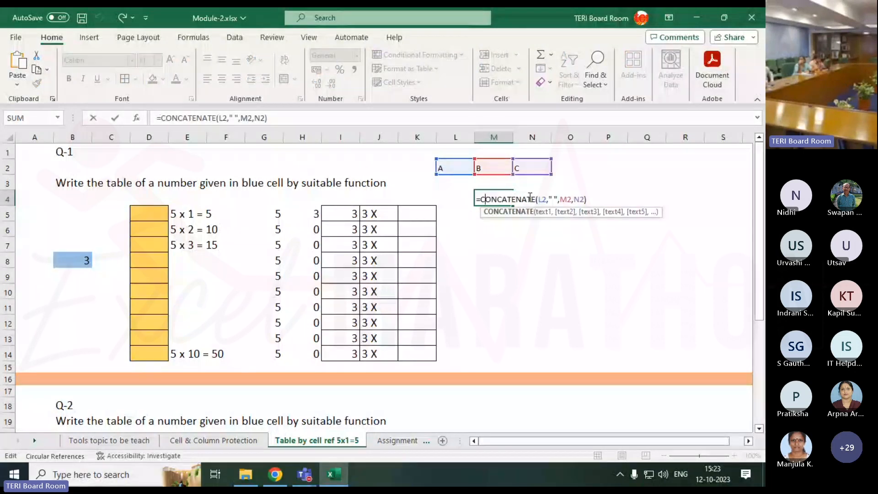
pyautogui.click(572, 199)
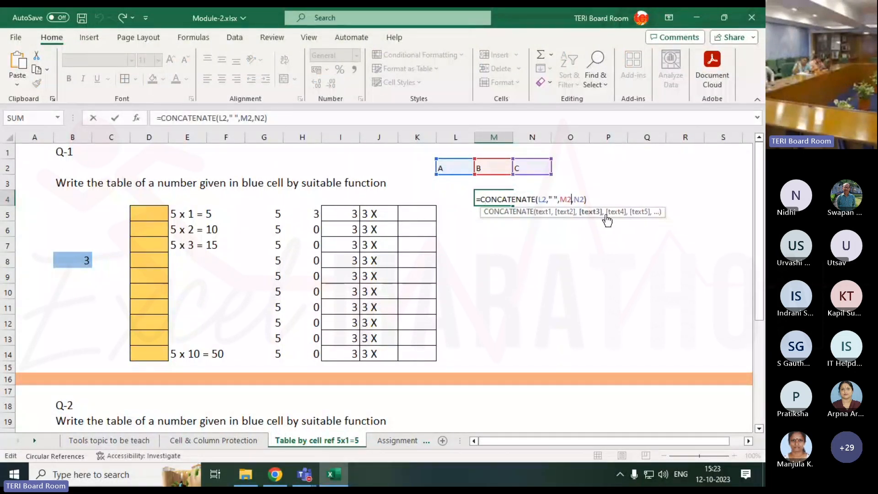
pyautogui.press('Right')
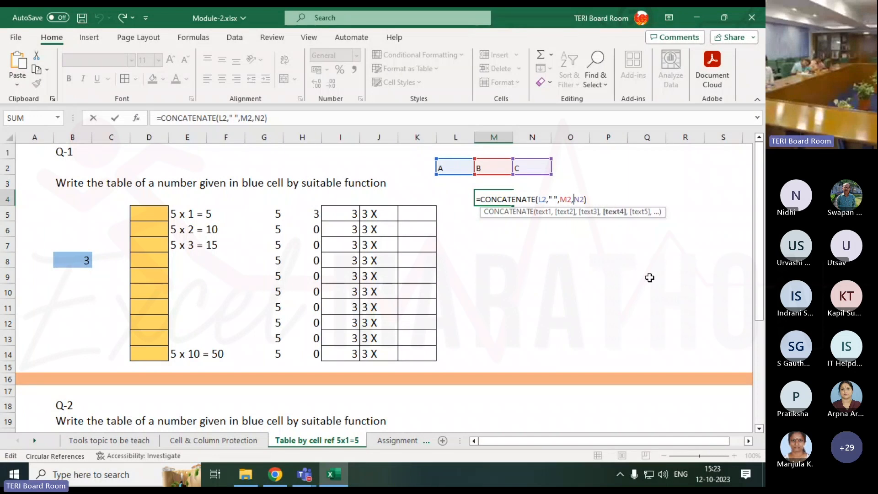
pyautogui.write('" ')
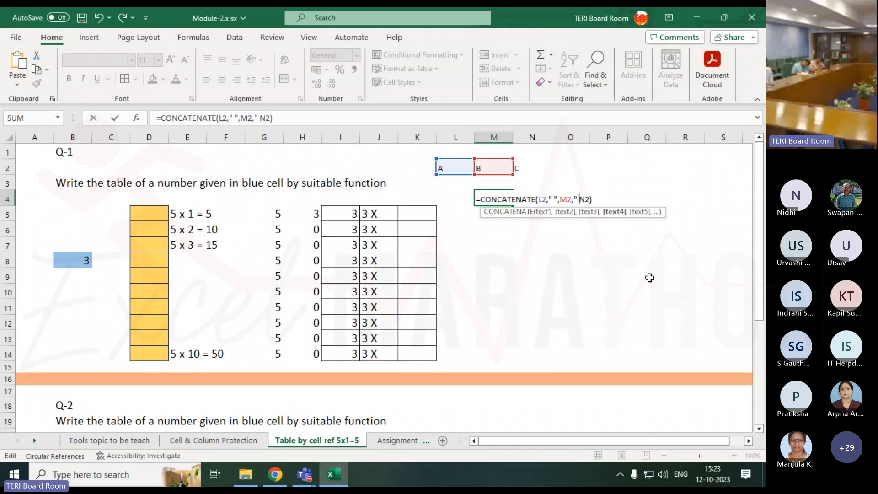
pyautogui.write('",')
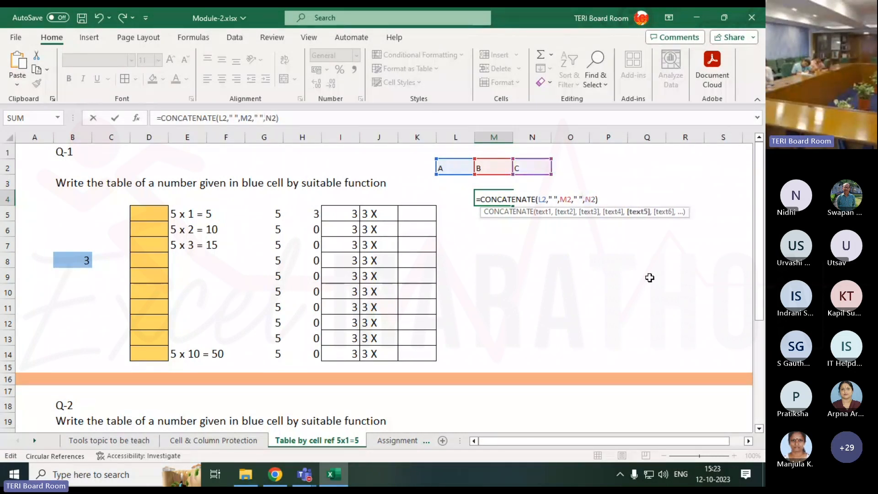
pyautogui.press('Return')
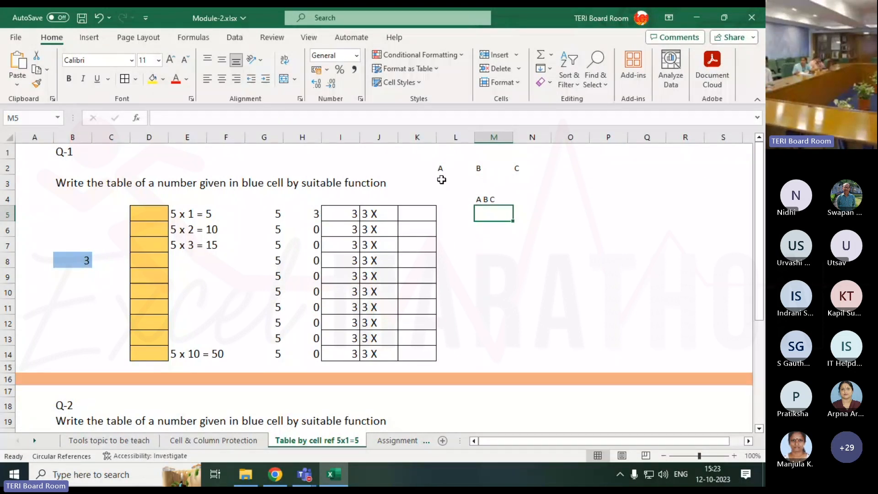
# Replace the letters in L2, M2 and N2 with a person's first, middle and last name
pyautogui.click(443, 168)
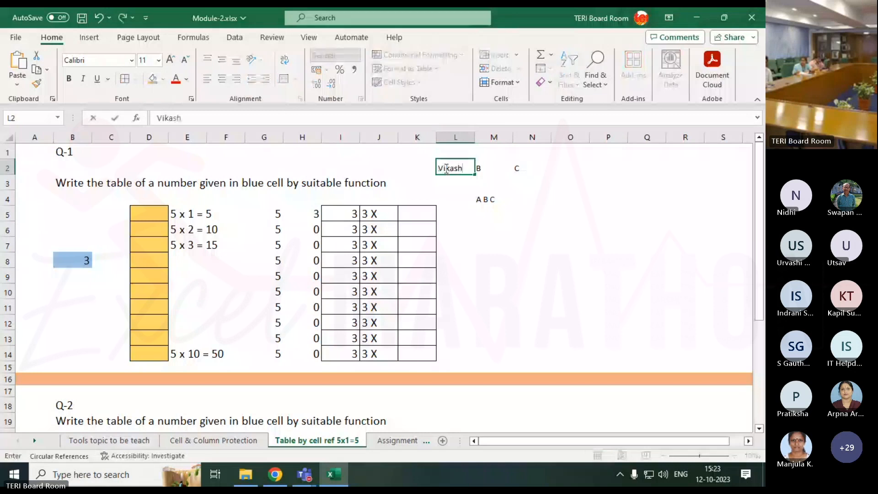
pyautogui.hotkey('ctrl', 'Return')
pyautogui.press('Tab')
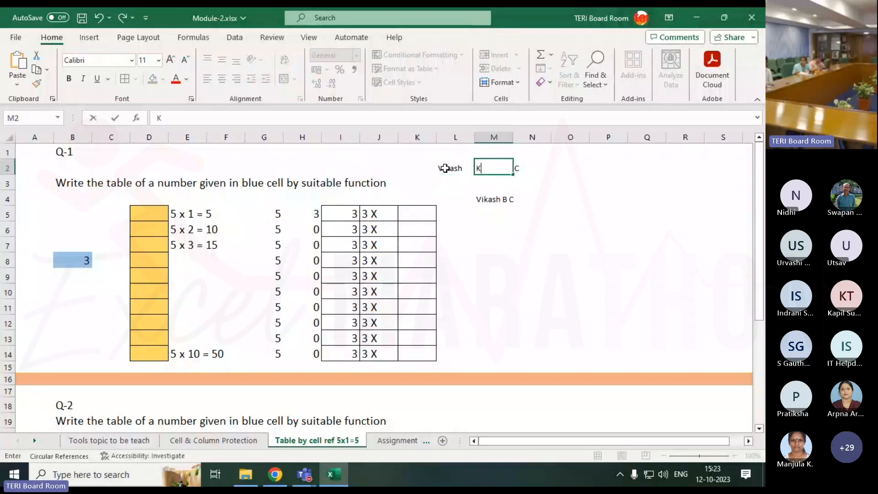
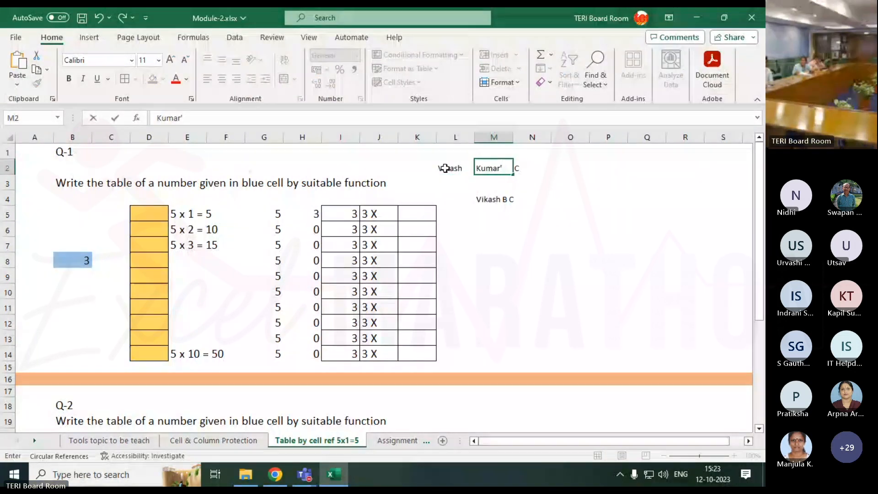
pyautogui.hotkey('ctrl', 'Return')
pyautogui.press('Tab')
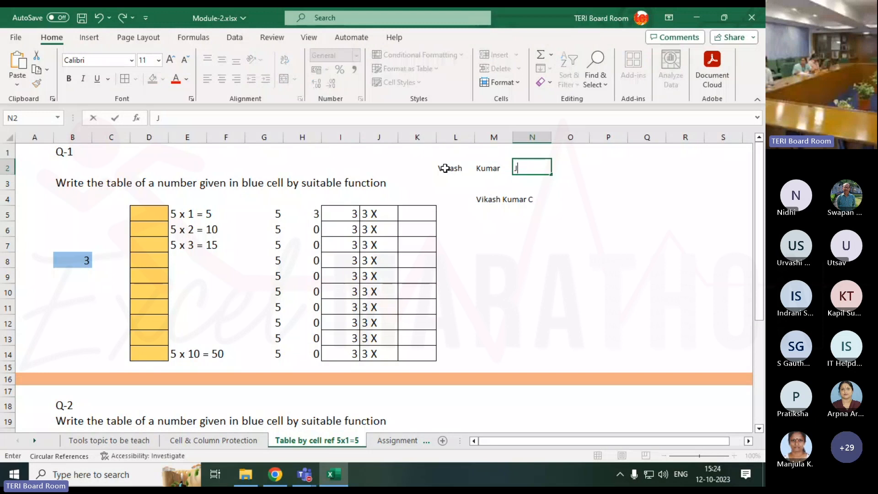
pyautogui.press('Return')
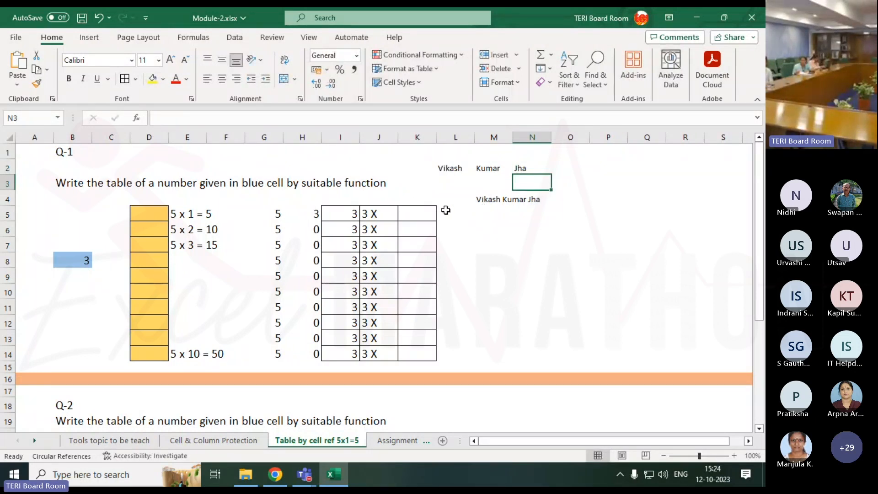
# Examine J5's CONCATENATE formula, the sample line in E5, the yellow answer cells in column D and the sheet rows 5 to 7
pyautogui.click(369, 213)
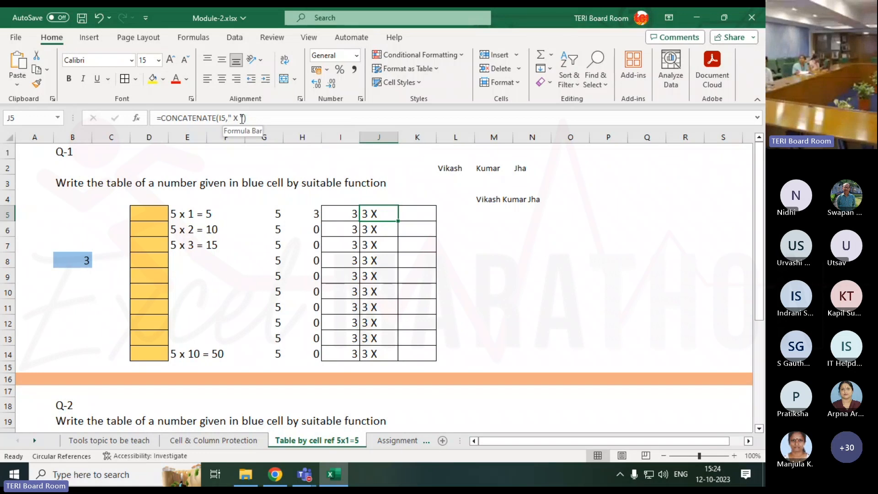
pyautogui.click(415, 221)
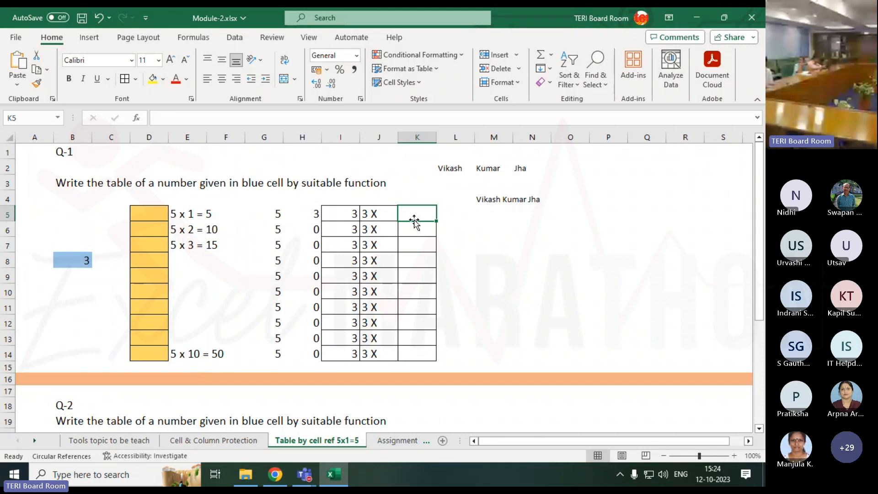
pyautogui.click(188, 221)
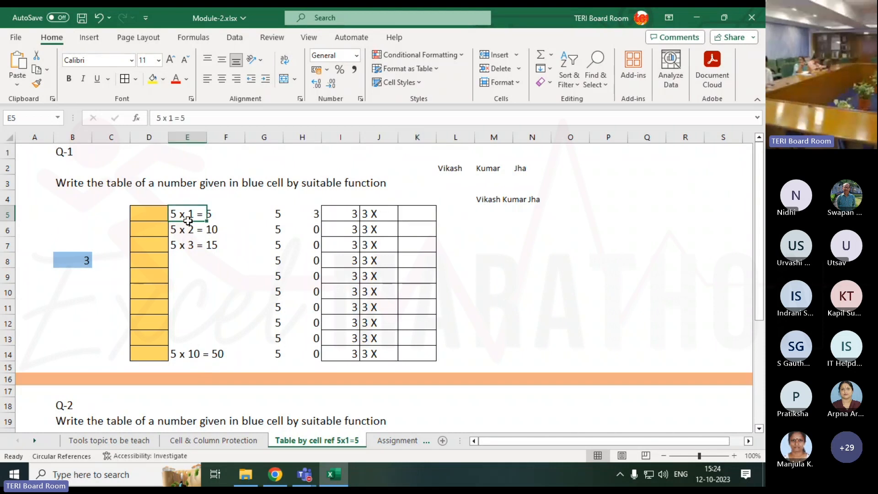
pyautogui.click(162, 216)
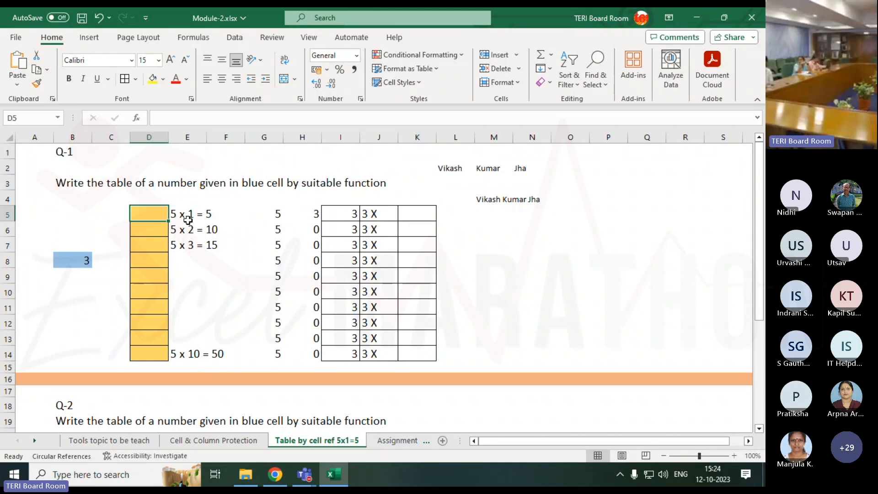
pyautogui.moveTo(156, 215); pyautogui.dragTo(149, 337)
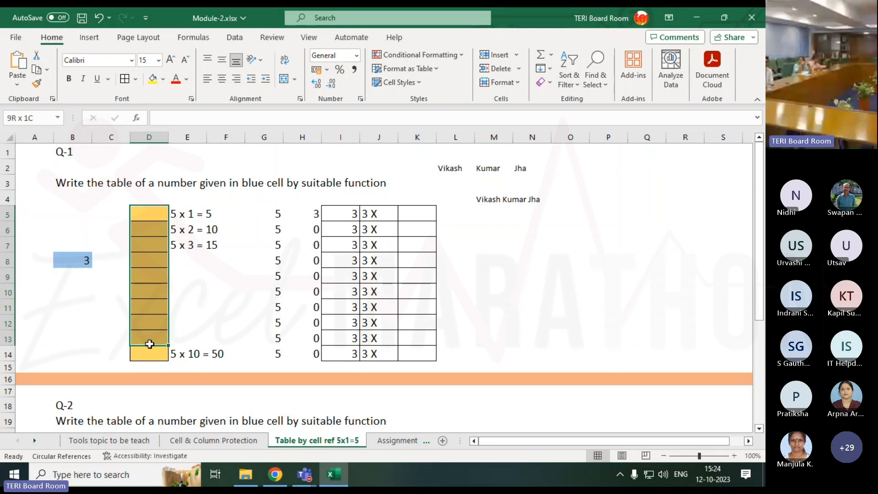
pyautogui.click(417, 217)
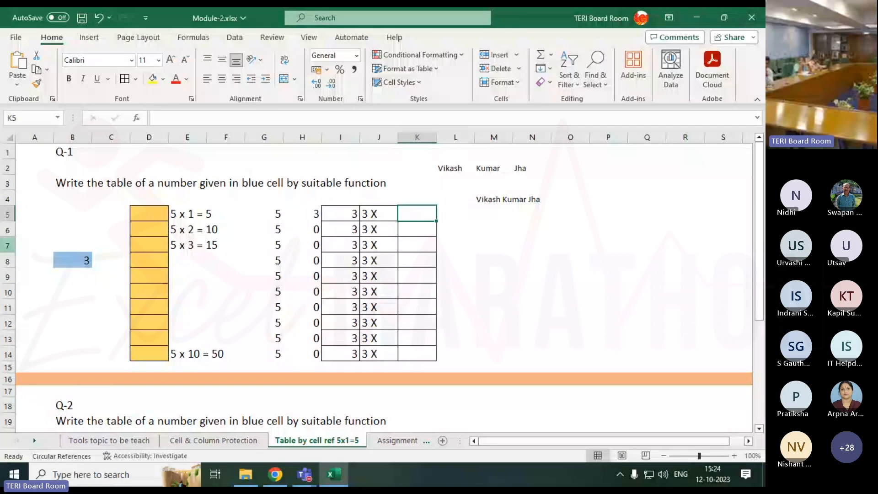
pyautogui.click(7, 213)
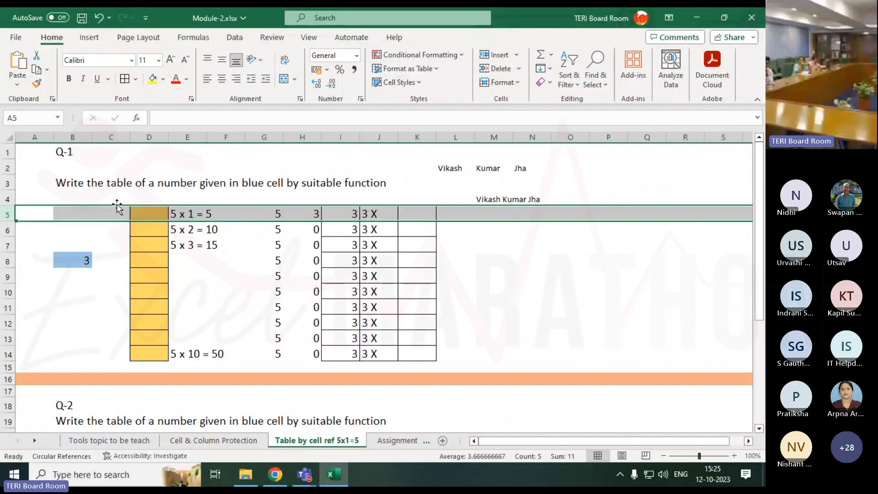
pyautogui.click(8, 230)
pyautogui.click(8, 245)
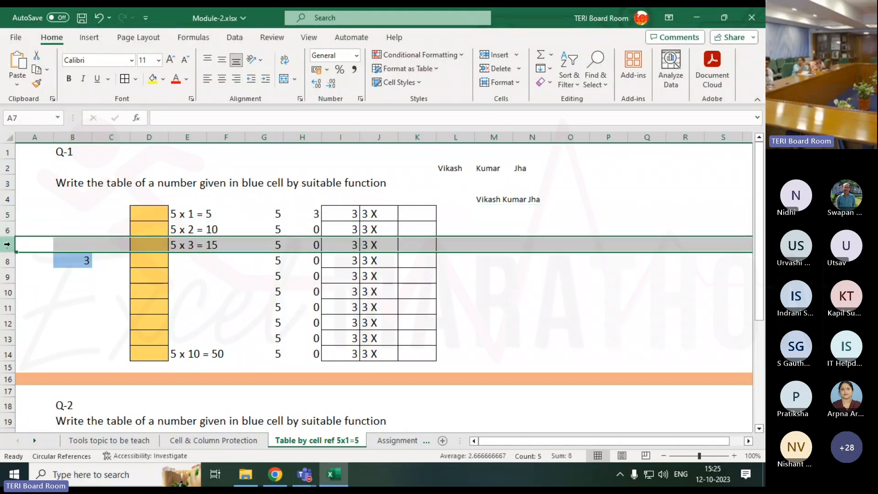
# Enter =ROW(D5) in cell K5 to return the row number
pyautogui.click(405, 212)
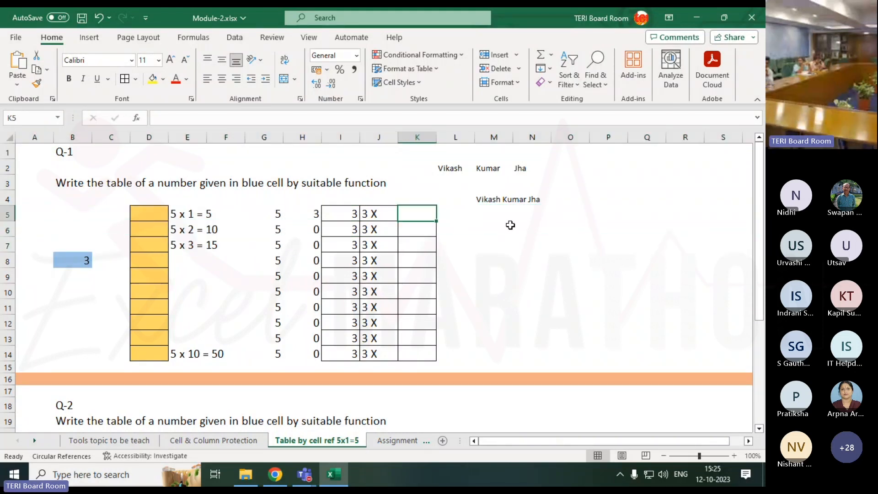
pyautogui.write('=ro')
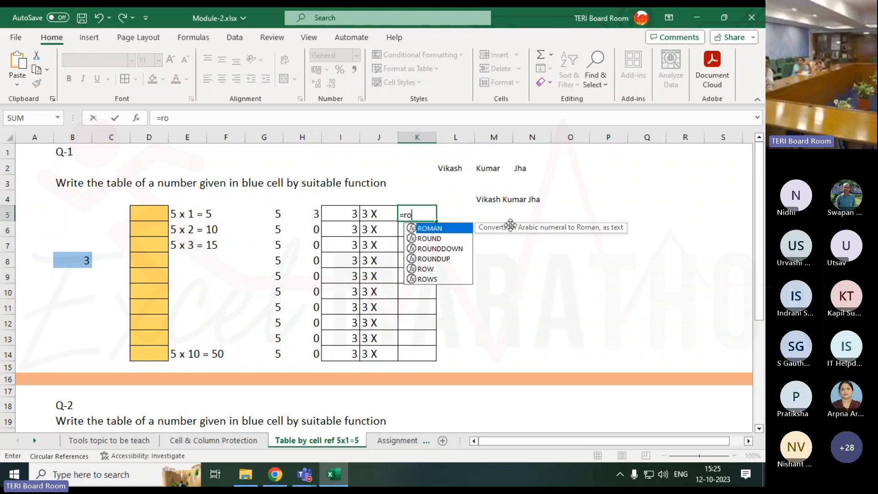
pyautogui.write('w')
pyautogui.press('Tab')
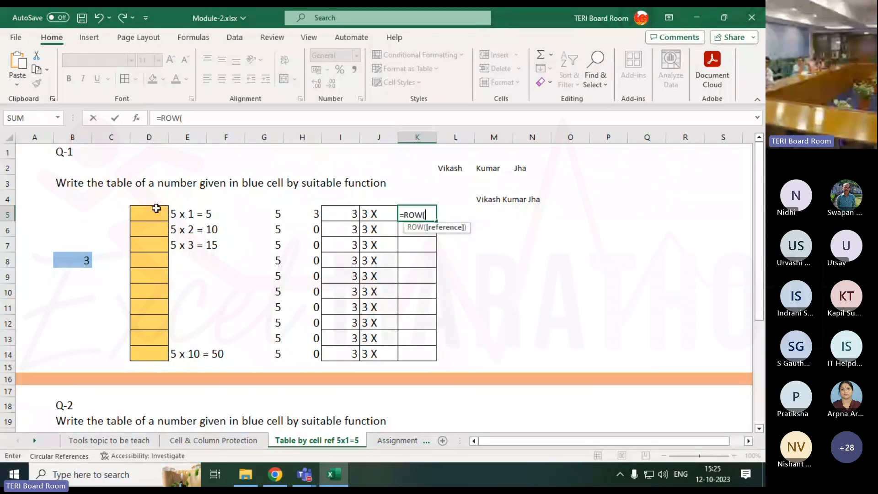
pyautogui.click(155, 213)
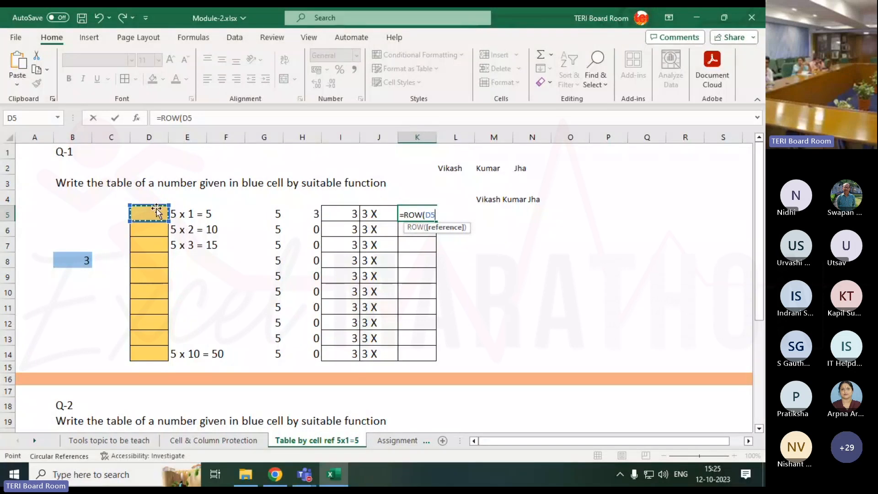
pyautogui.press('Return')
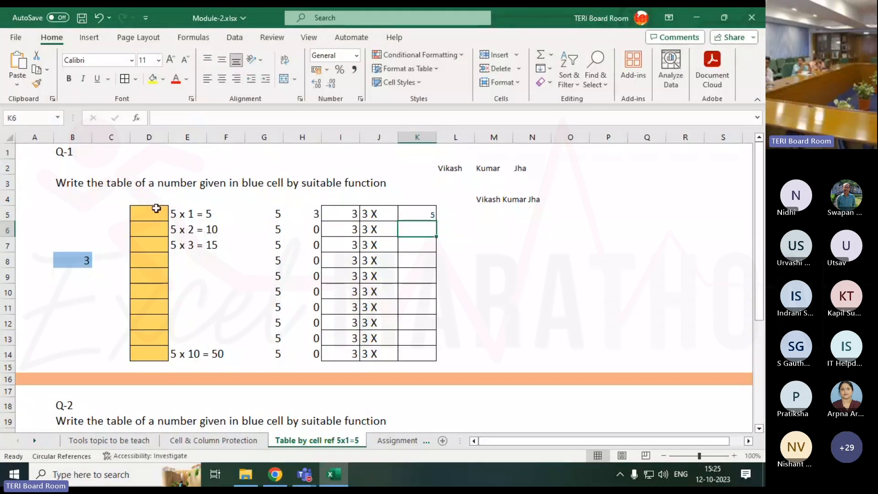
# Compare K5 with its sheet row and fill its ROW formula down through K8
pyautogui.click(411, 215)
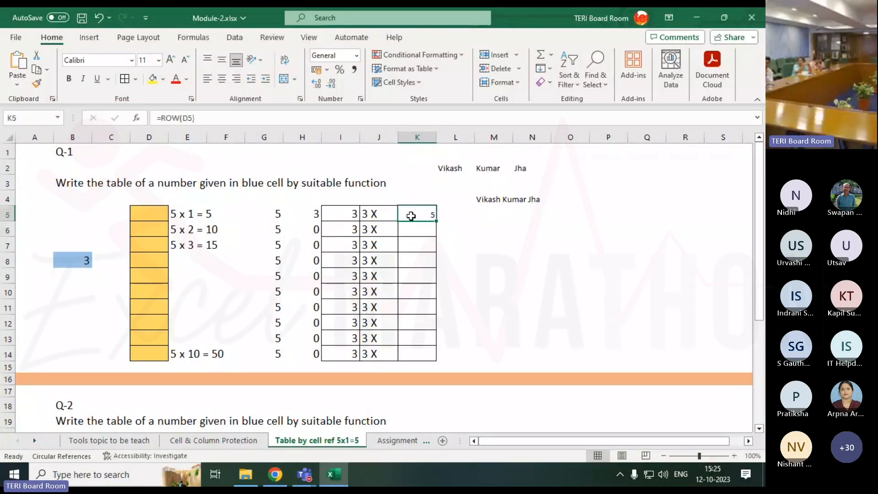
pyautogui.click(9, 216)
pyautogui.click(409, 216)
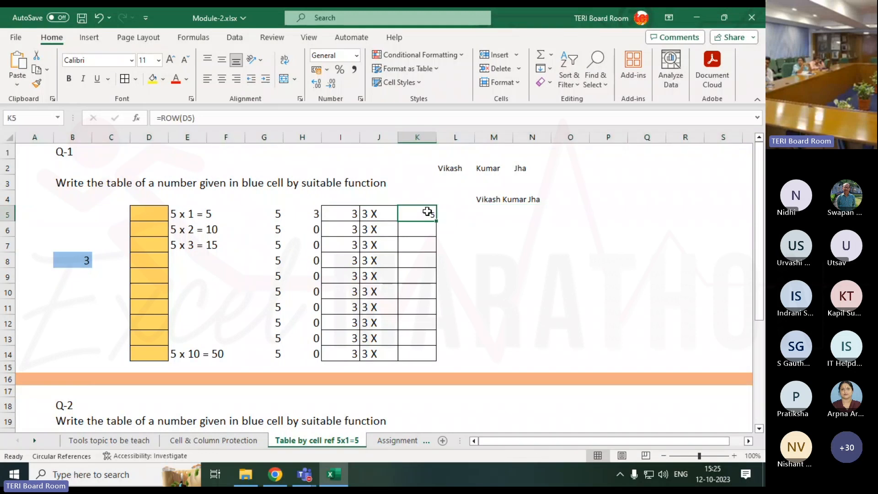
pyautogui.moveTo(436, 220); pyautogui.dragTo(434, 260)
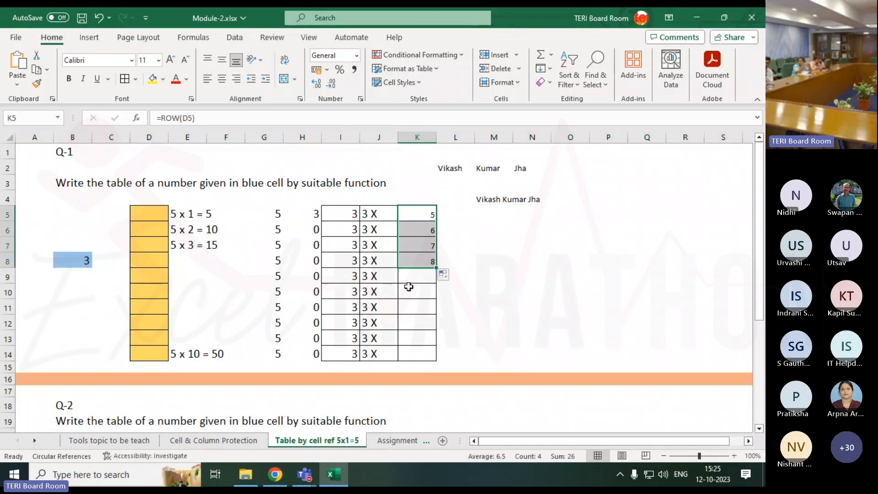
pyautogui.click(469, 211)
pyautogui.click(428, 211)
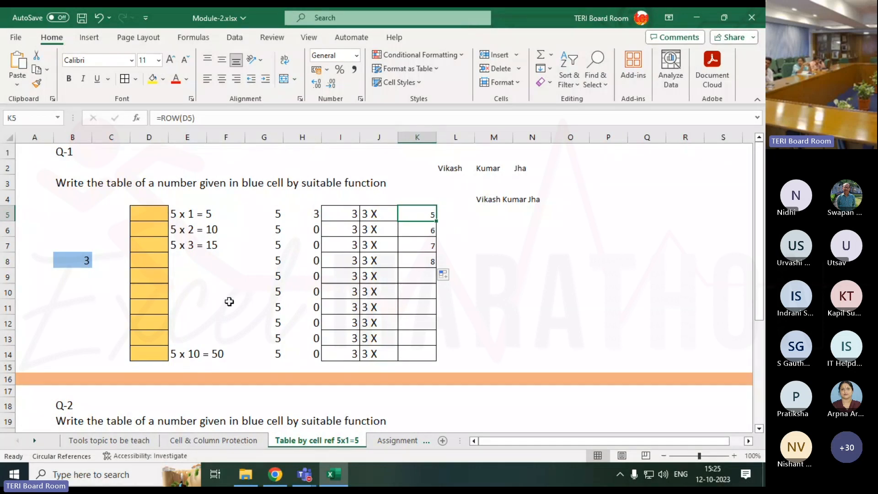
# Try =ROW(I25) in cell J25 beside the Q-2 table and clear that cell again
pyautogui.scroll(-5, 229, 300)
pyautogui.click(361, 293)
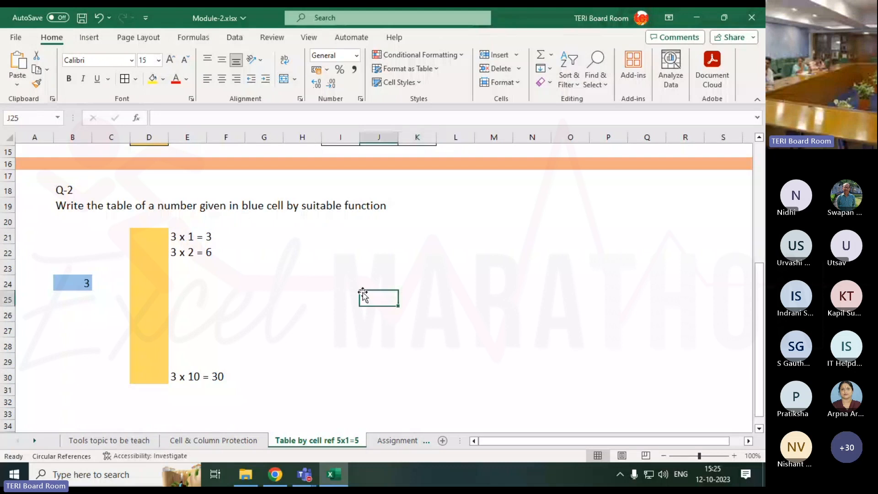
pyautogui.write('=row(')
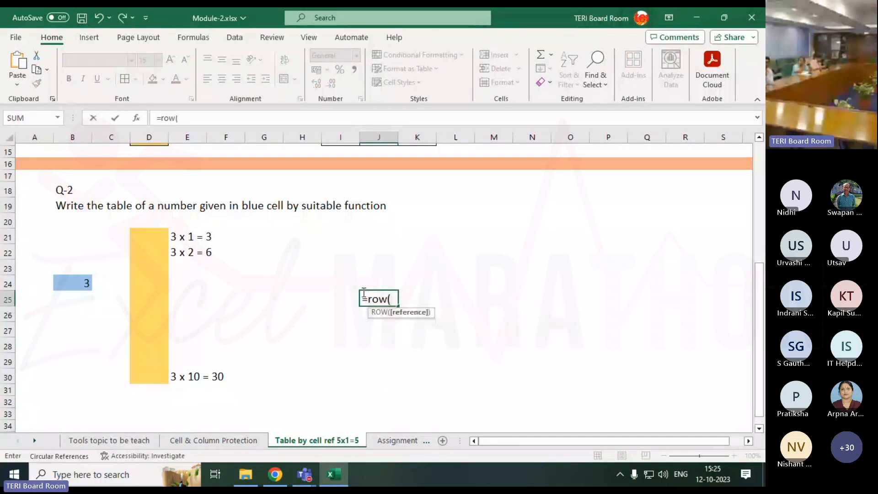
pyautogui.press('Left')
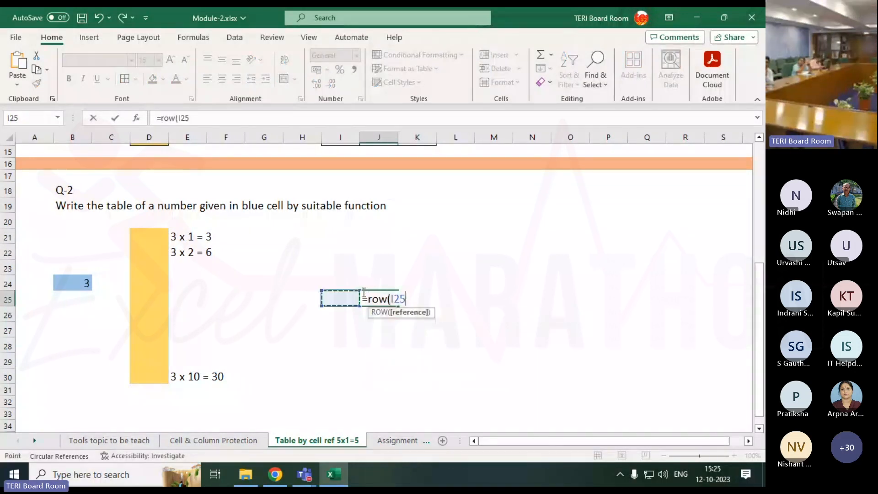
pyautogui.write(')')
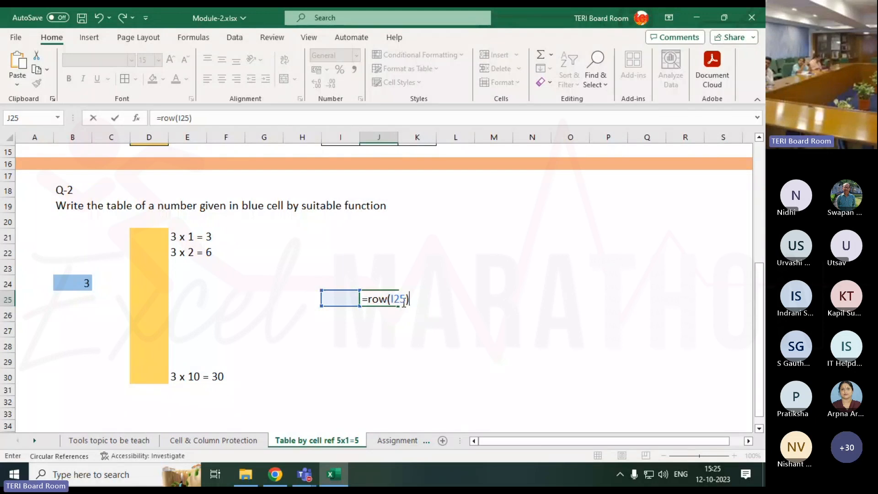
pyautogui.press('Return')
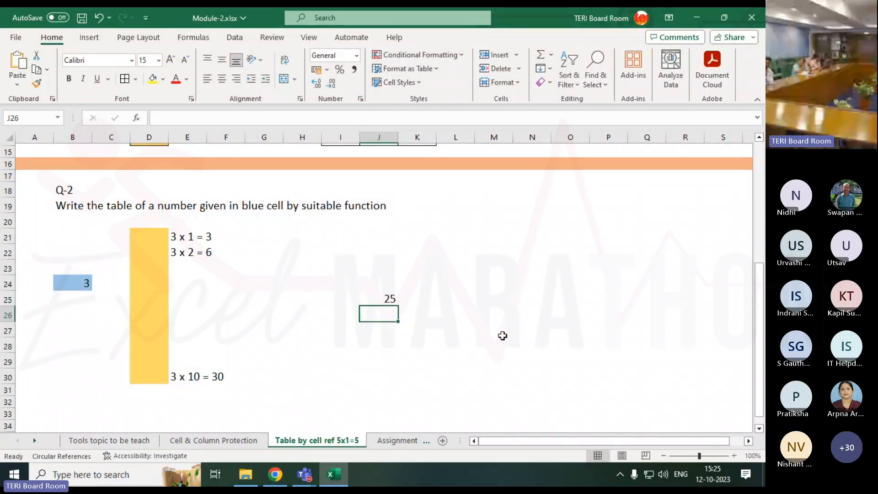
pyautogui.click(386, 300)
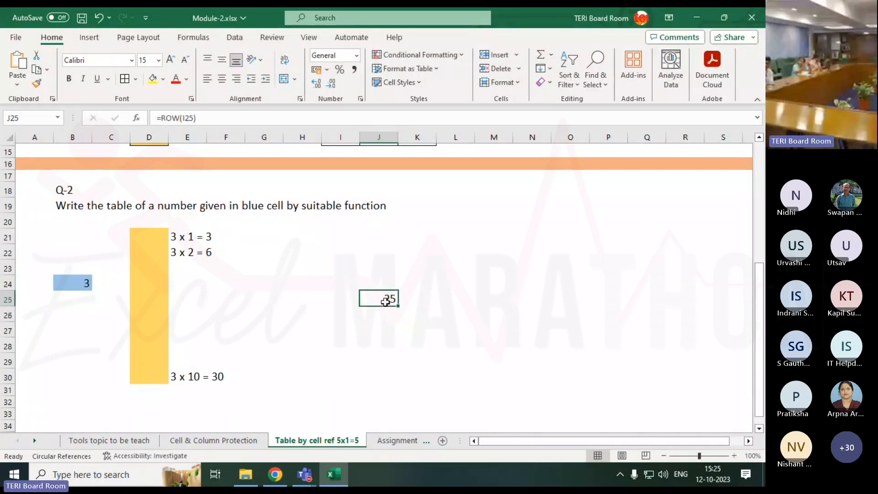
pyautogui.press('Delete')
# Replace the formula in K5 with =ROWS(D5:D5) to count the rows in the range
pyautogui.scroll(5, 385, 301)
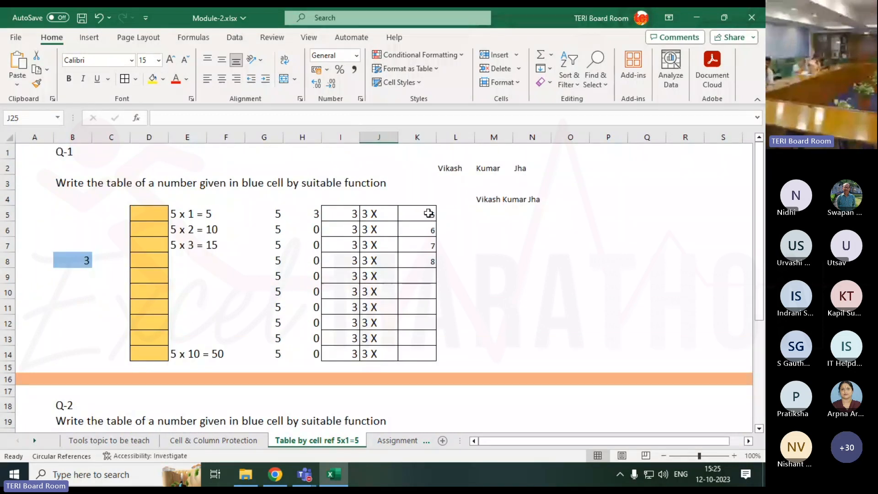
pyautogui.click(418, 215)
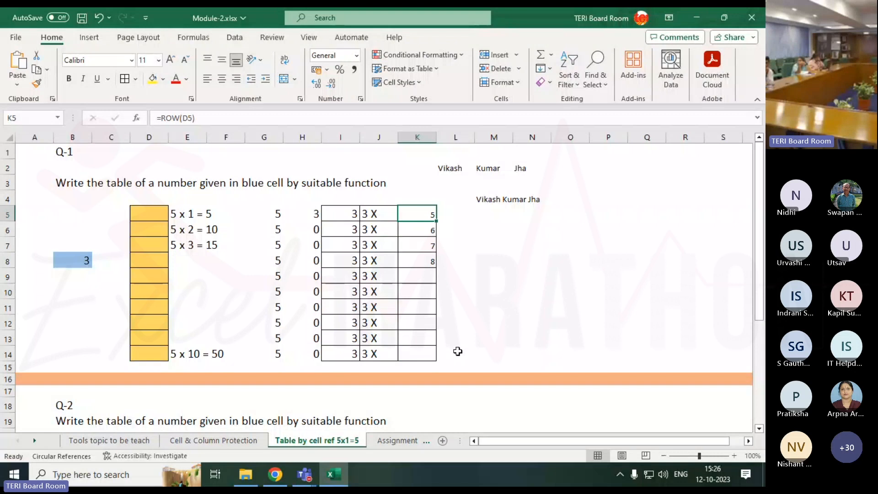
pyautogui.write('=')
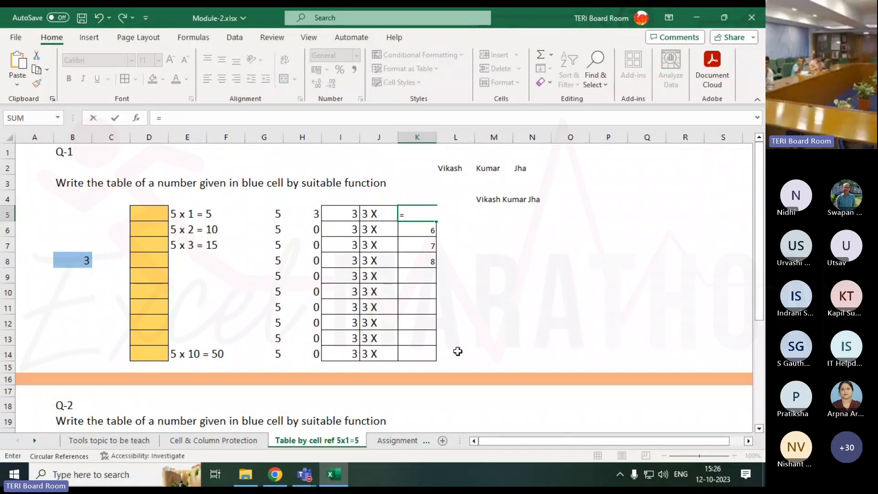
pyautogui.write('rows')
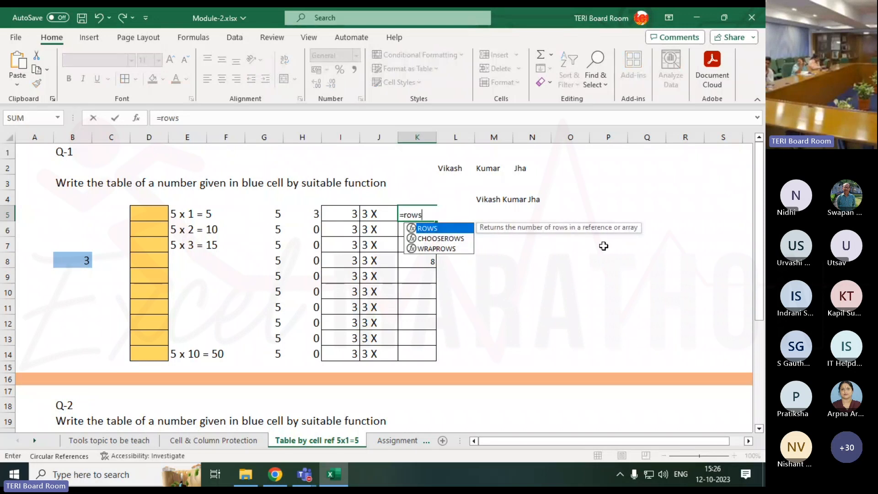
pyautogui.press('Tab')
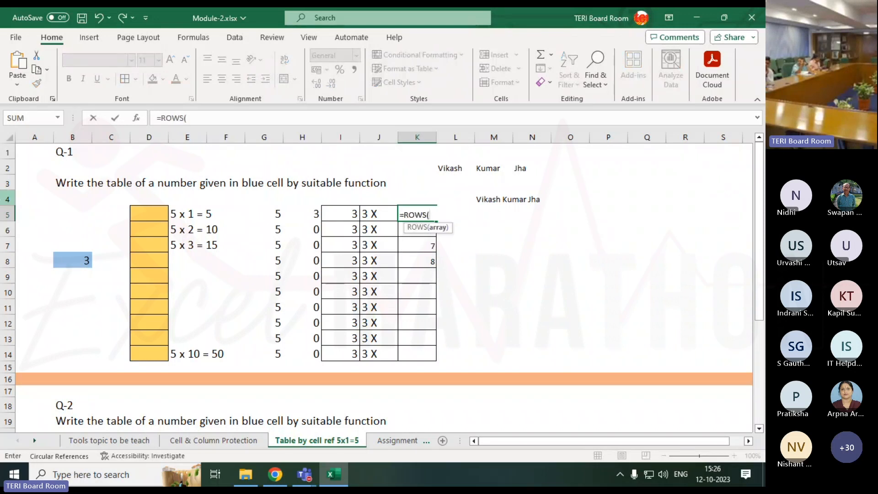
pyautogui.click(149, 211)
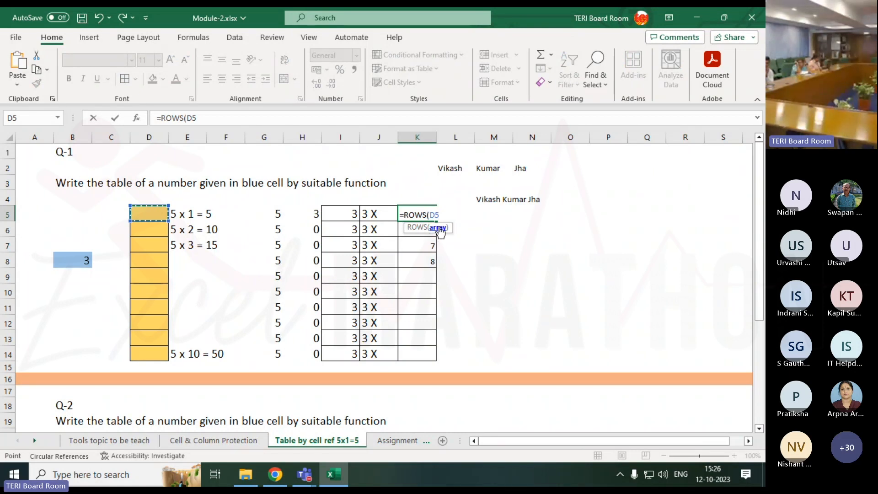
pyautogui.moveTo(145, 214)
pyautogui.mouseDown()
pyautogui.moveTo(143, 226)
pyautogui.moveTo(145, 215)
pyautogui.mouseUp()
pyautogui.press('F8')
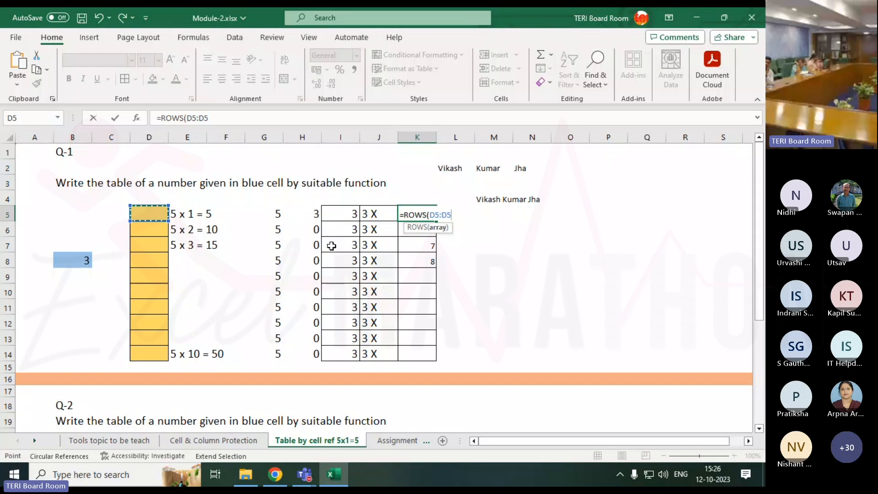
pyautogui.write(')')
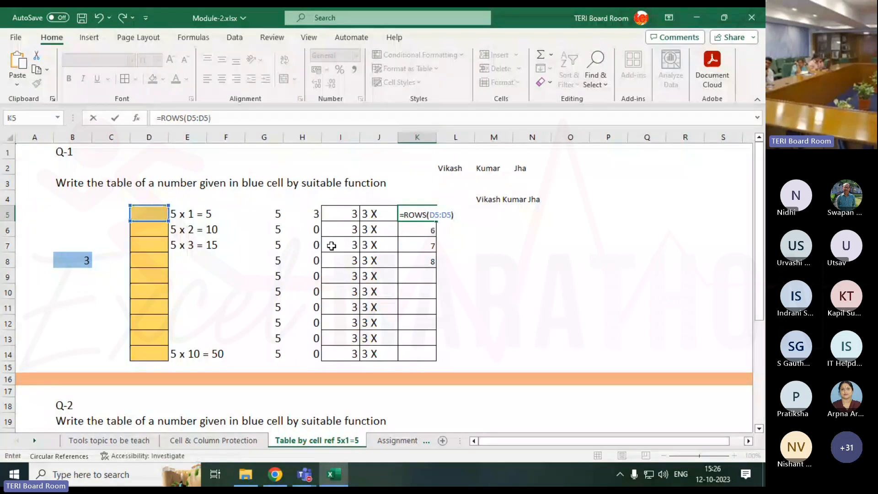
pyautogui.press('Return')
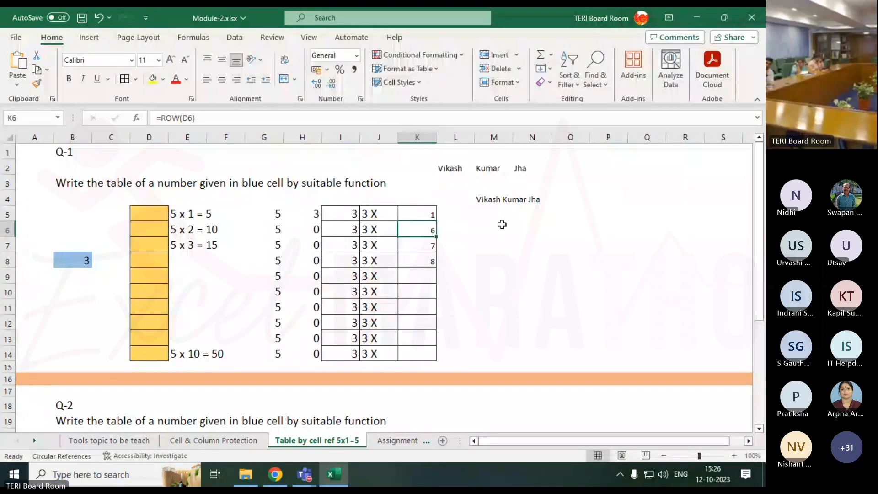
# Fill the =ROWS(D5:D5) formula from K5 down through K14
pyautogui.click(427, 216)
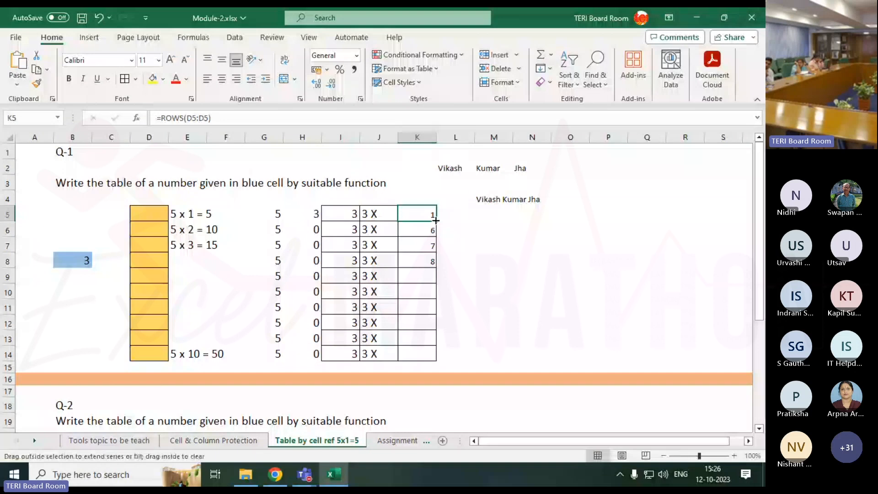
pyautogui.moveTo(436, 221); pyautogui.dragTo(432, 357)
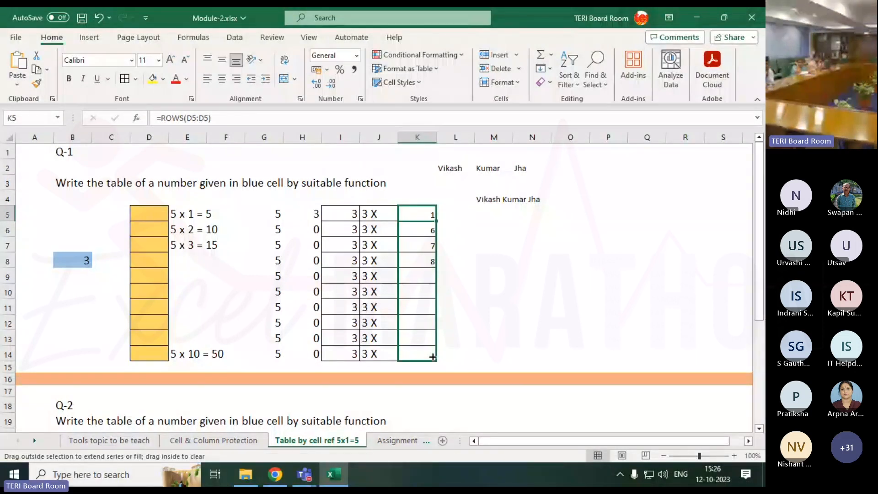
pyautogui.moveTo(432, 357); pyautogui.dragTo(429, 356)
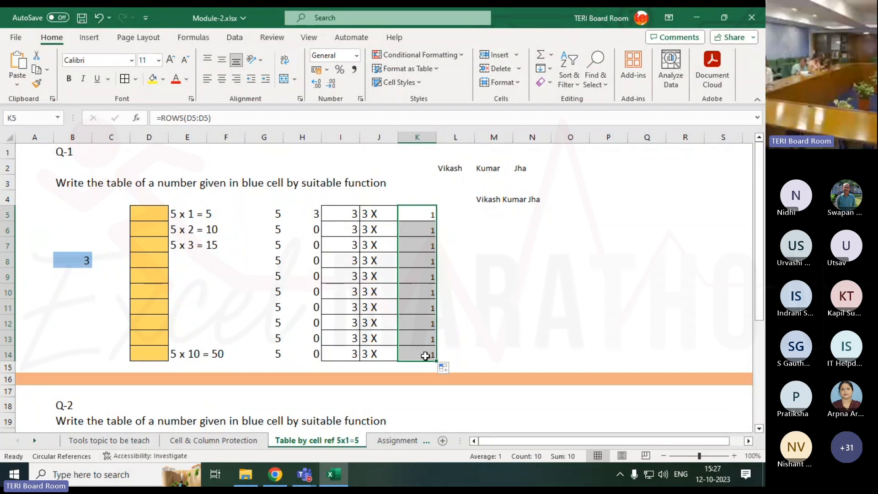
# Make the first reference in K5's formula absolute so it reads =ROWS($D$5:D5)
pyautogui.click(194, 120)
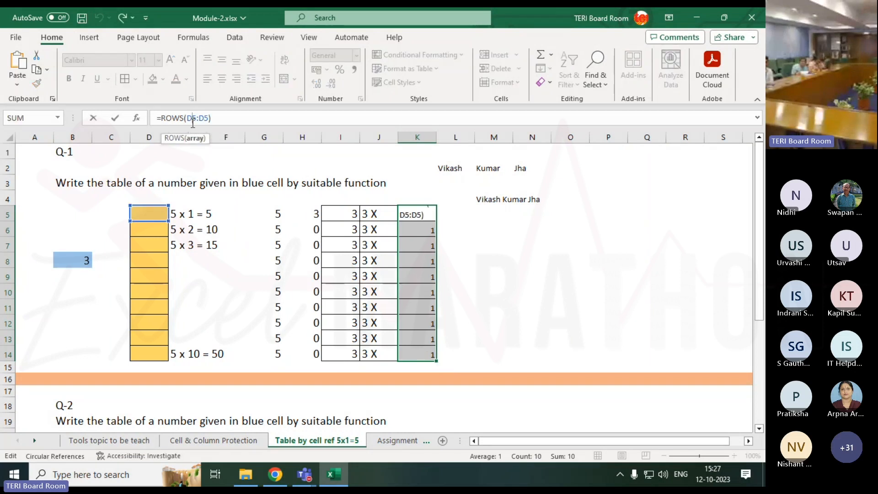
pyautogui.press('F4')
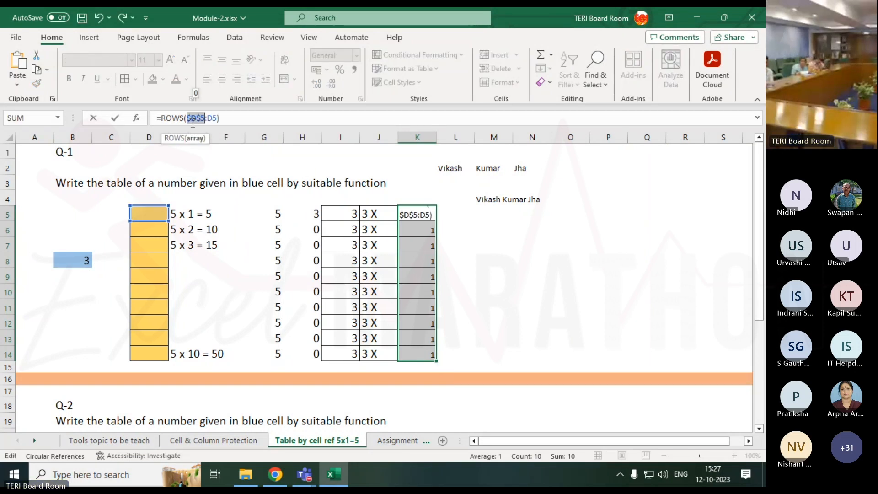
pyautogui.press('Return')
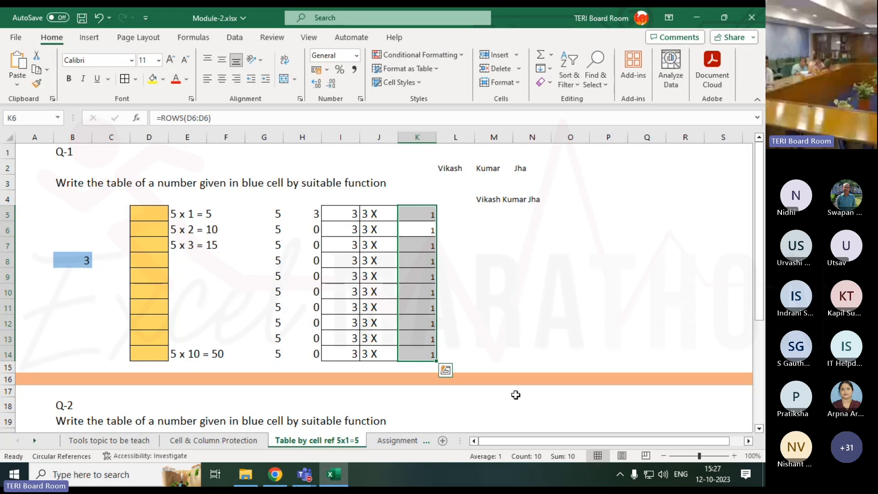
# Examine the ROWS formulas in cells K5 to K10 and compare their range references
pyautogui.click(429, 216)
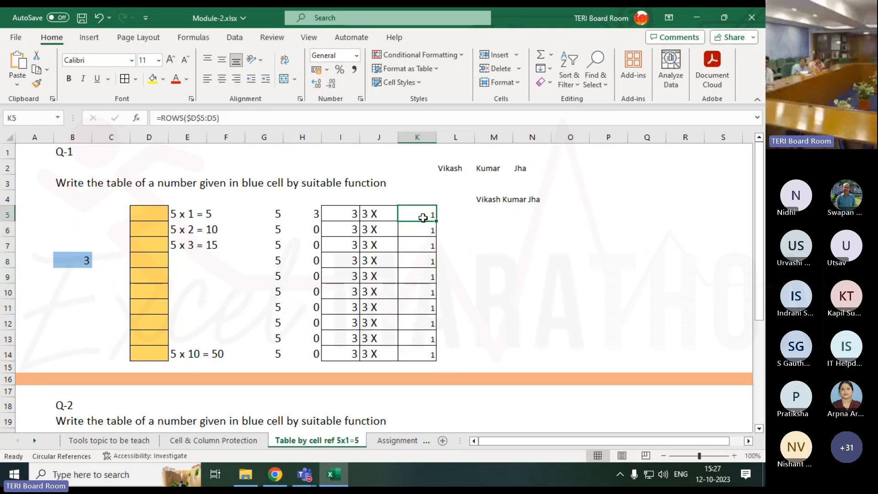
pyautogui.doubleClick(422, 229)
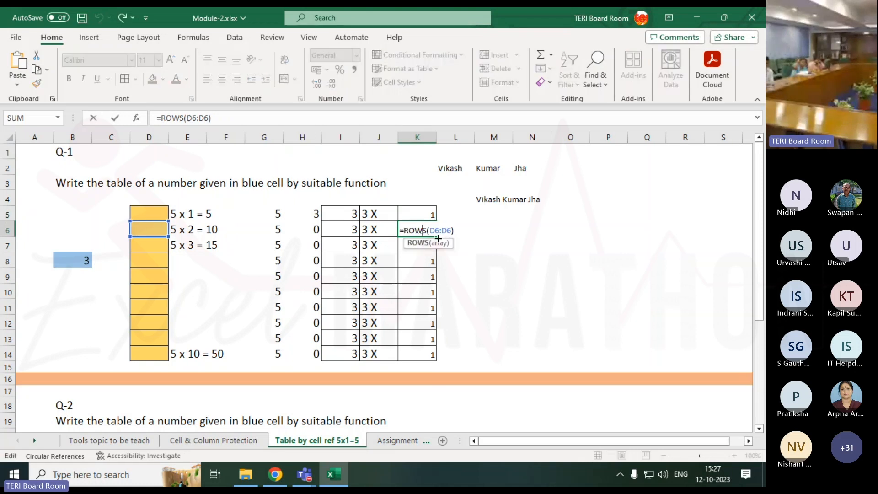
pyautogui.press('Return')
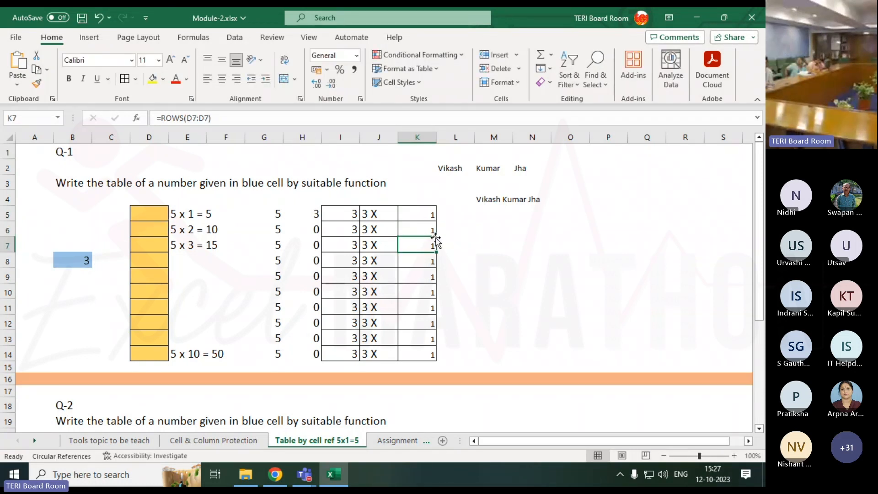
pyautogui.press('F2')
pyautogui.press('Return')
pyautogui.press('F2')
pyautogui.press('Return')
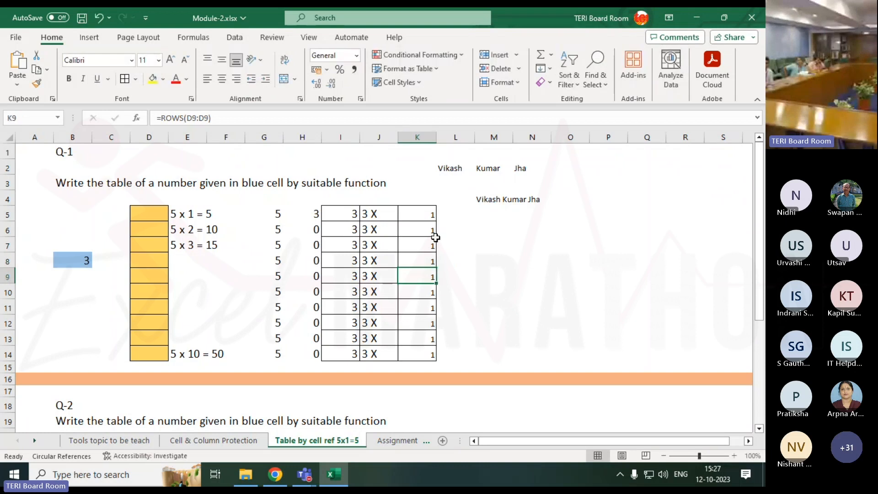
pyautogui.press('F2')
pyautogui.press('Return')
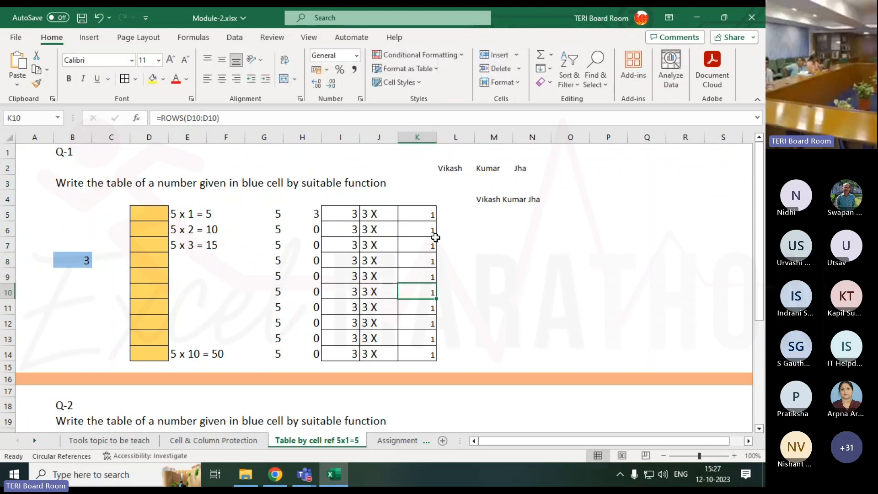
# Fill K5's =ROWS($D$5:D5) formula down through K14 to generate the multipliers
pyautogui.click(429, 220)
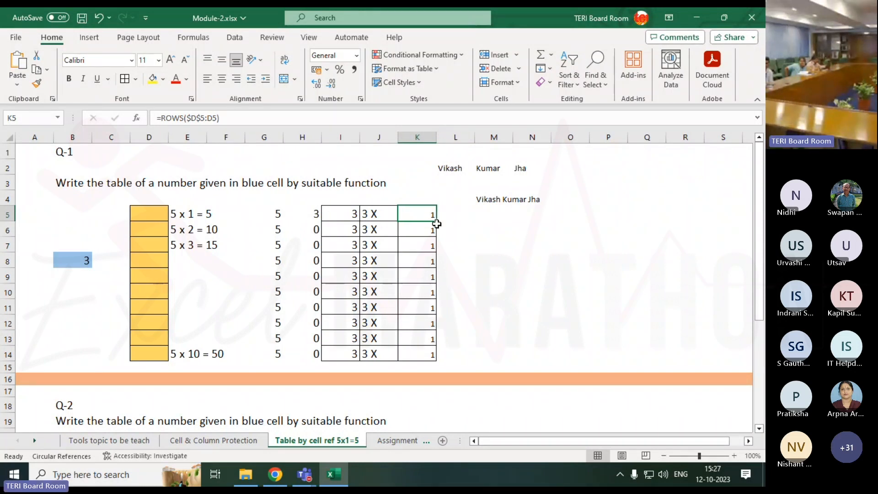
pyautogui.moveTo(436, 221); pyautogui.dragTo(422, 362)
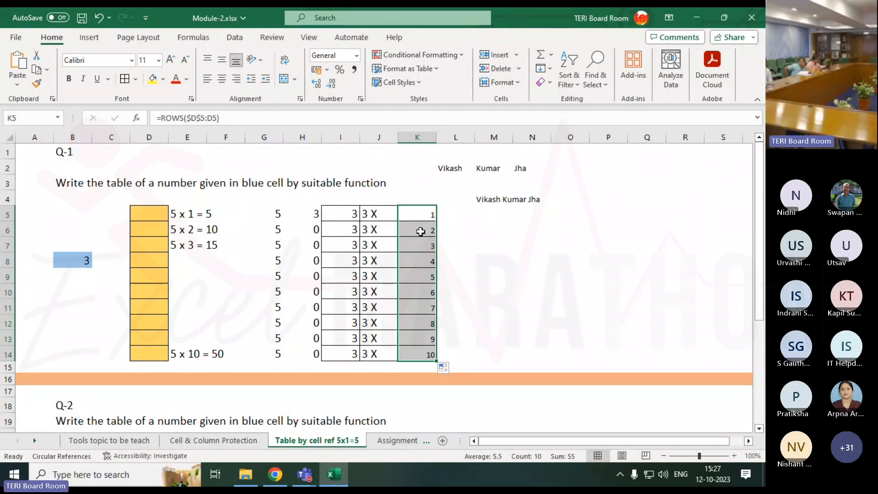
pyautogui.click(372, 218)
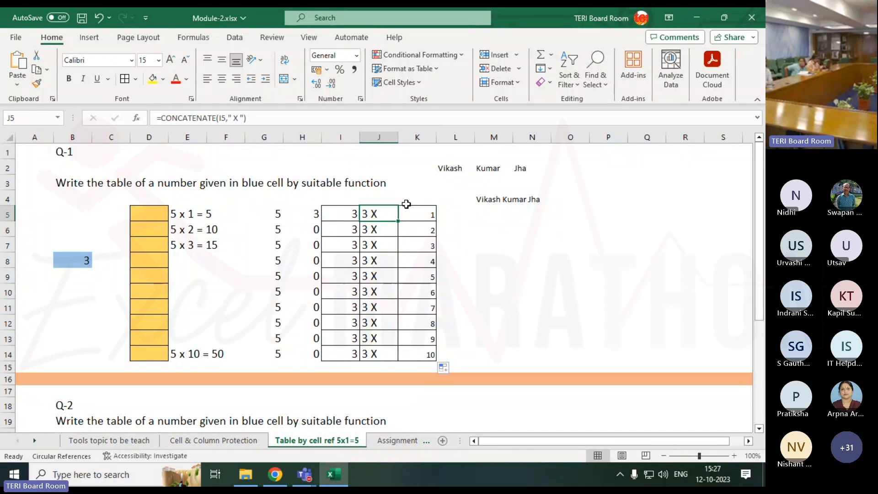
# Add borders to L5:L14 and copy J5's formatting onto K5:L14
pyautogui.moveTo(462, 214); pyautogui.dragTo(444, 357)
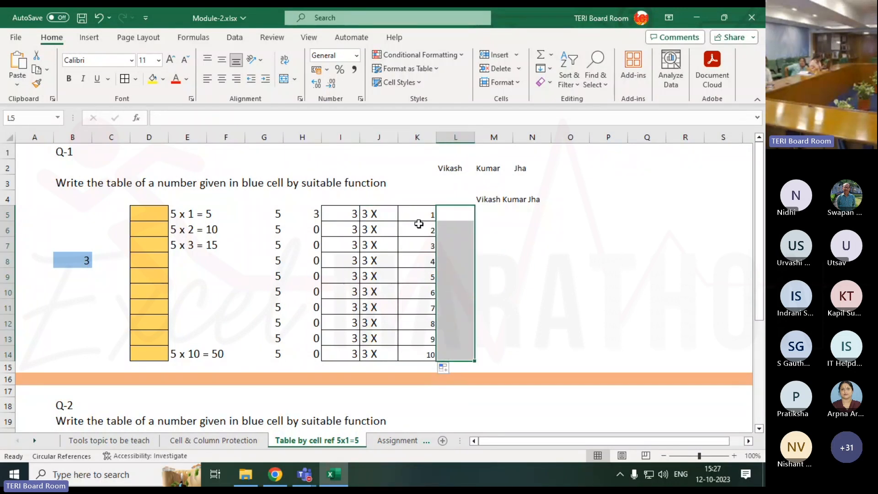
pyautogui.moveTo(419, 216); pyautogui.dragTo(423, 354)
pyautogui.moveTo(455, 214); pyautogui.dragTo(443, 297)
pyautogui.click(385, 217)
pyautogui.click(37, 83)
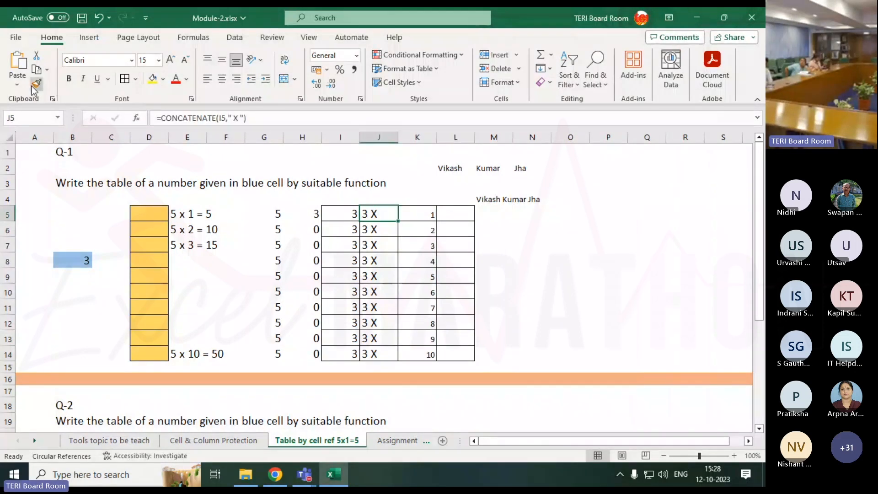
pyautogui.moveTo(402, 212); pyautogui.dragTo(460, 350)
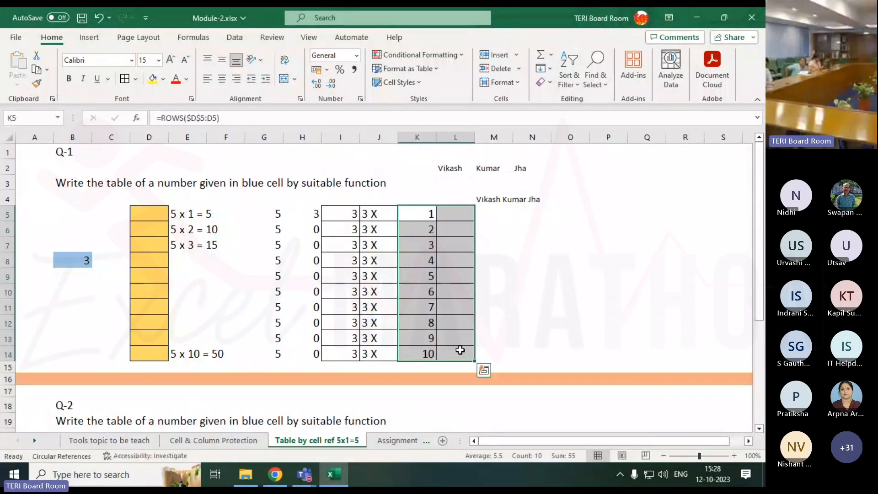
# Enter a CONCATENATE formula in L5 that joins J5, K5 and a quoted equals sign
pyautogui.click(465, 221)
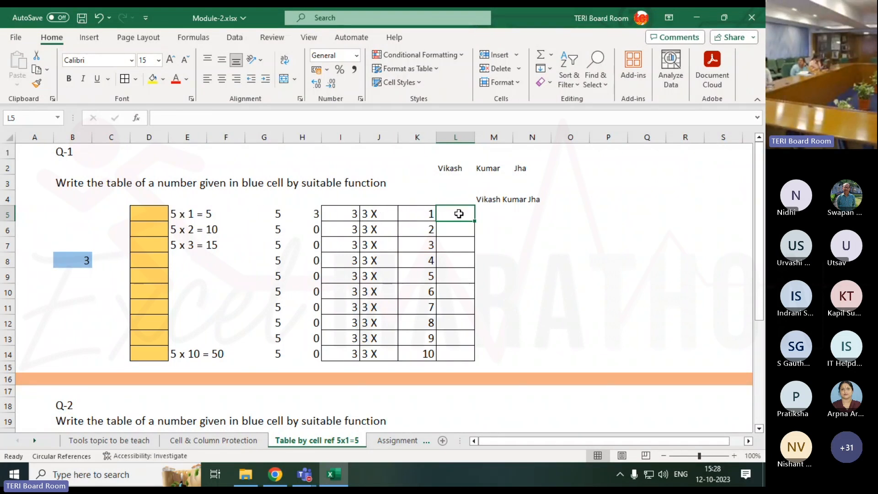
pyautogui.write('=')
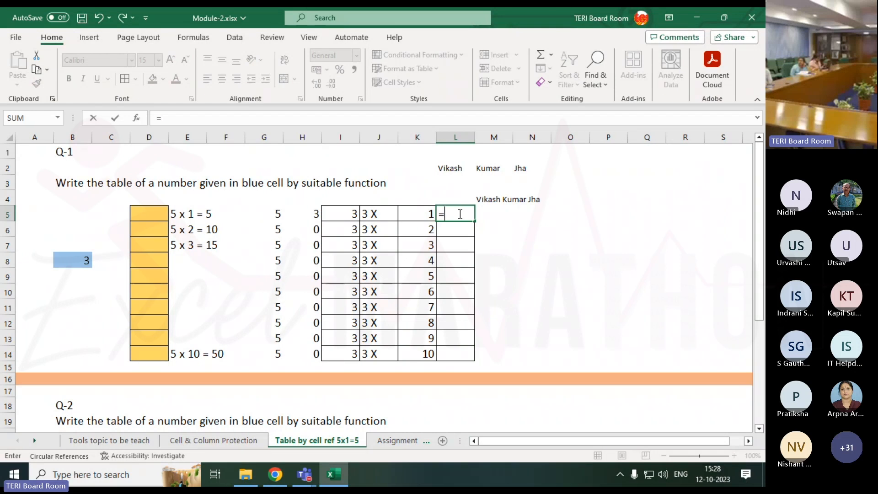
pyautogui.write('con')
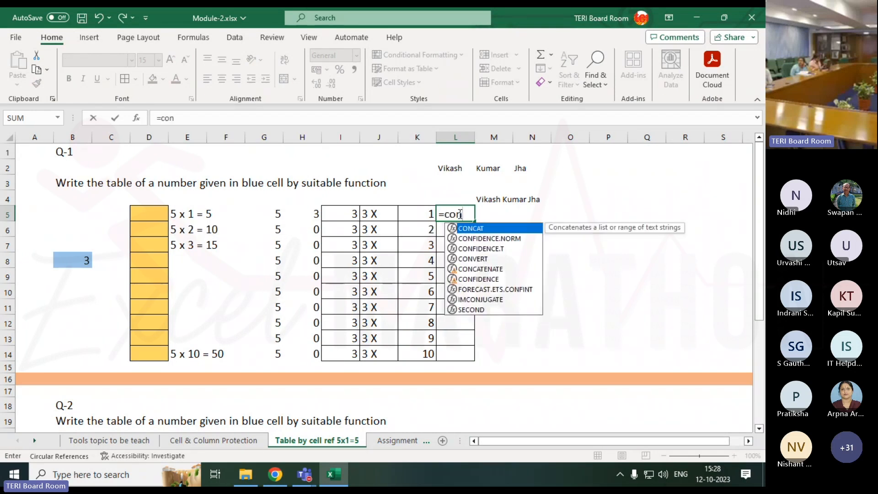
pyautogui.press('Down')
pyautogui.press('Down')
pyautogui.press('Down')
pyautogui.press('Down')
pyautogui.press('Tab')
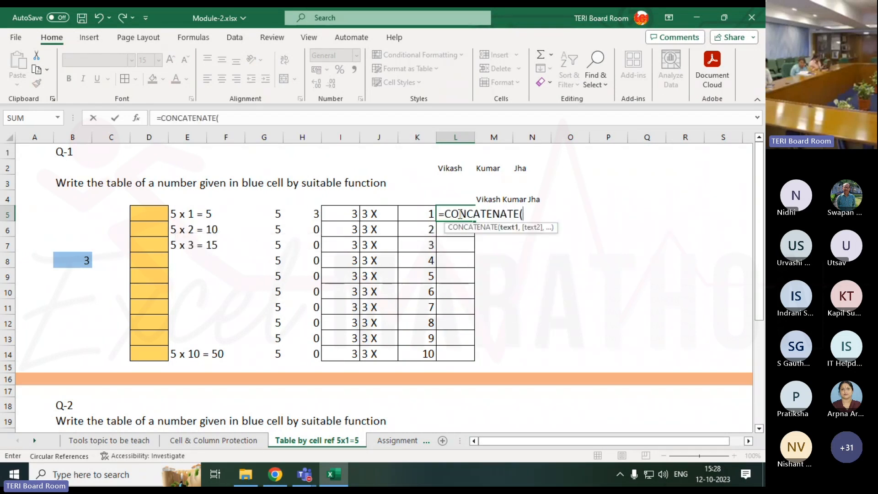
pyautogui.click(375, 213)
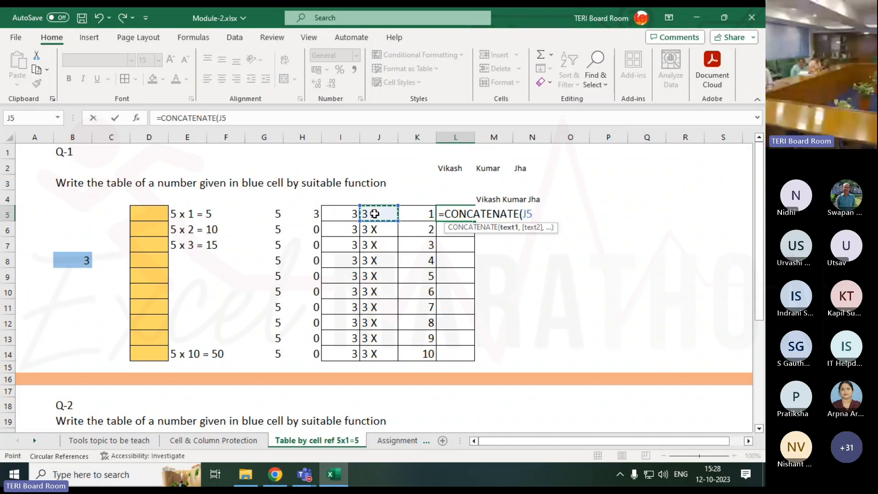
pyautogui.write(',')
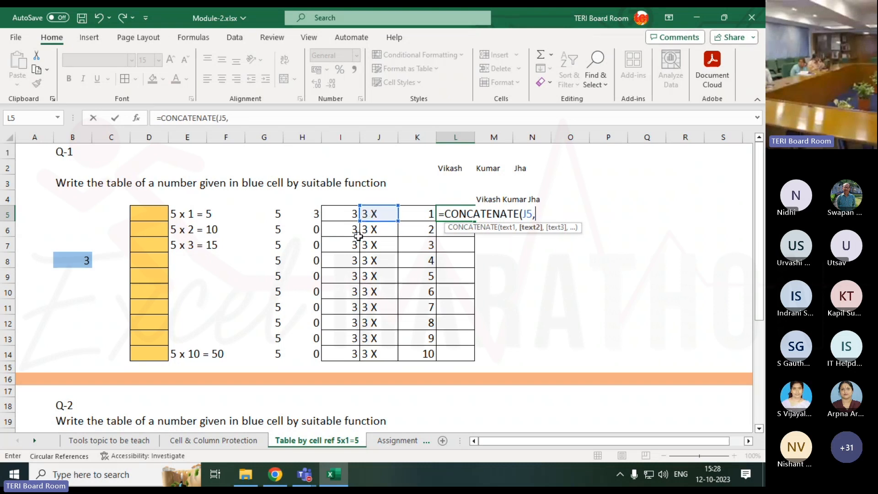
pyautogui.click(432, 215)
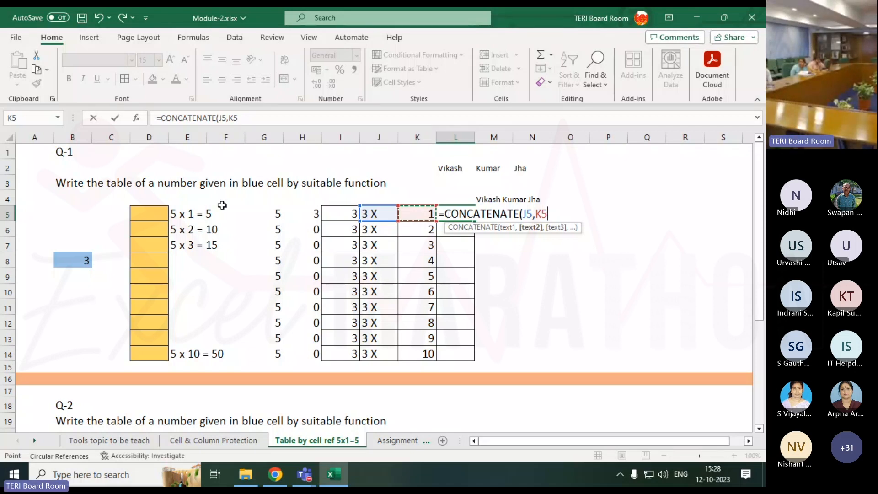
pyautogui.write(',')
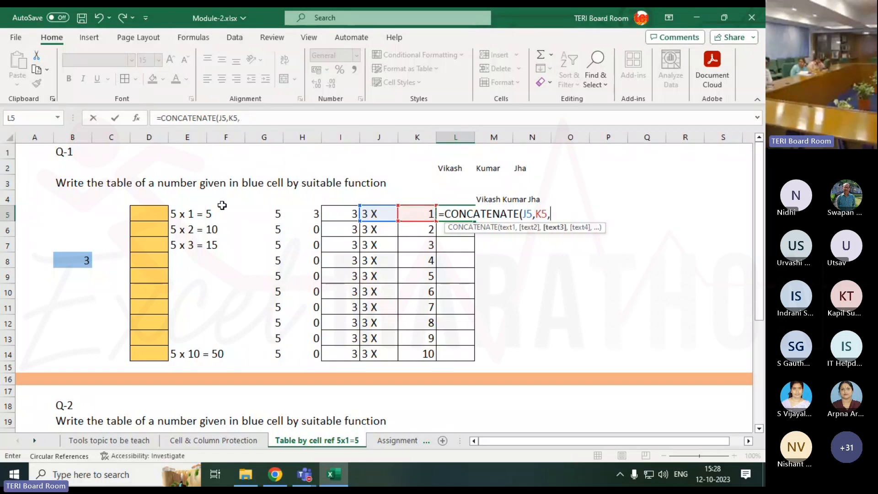
pyautogui.write('"')
pyautogui.write(')')
pyautogui.press('Return')
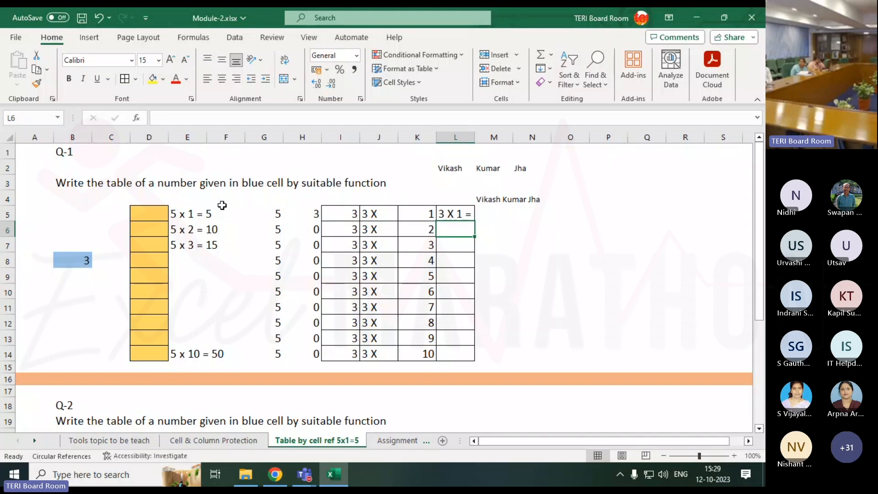
# Fill L5's CONCATENATE formula down through L14 and autofit column L's width
pyautogui.click(464, 217)
pyautogui.moveTo(474, 221); pyautogui.dragTo(471, 356)
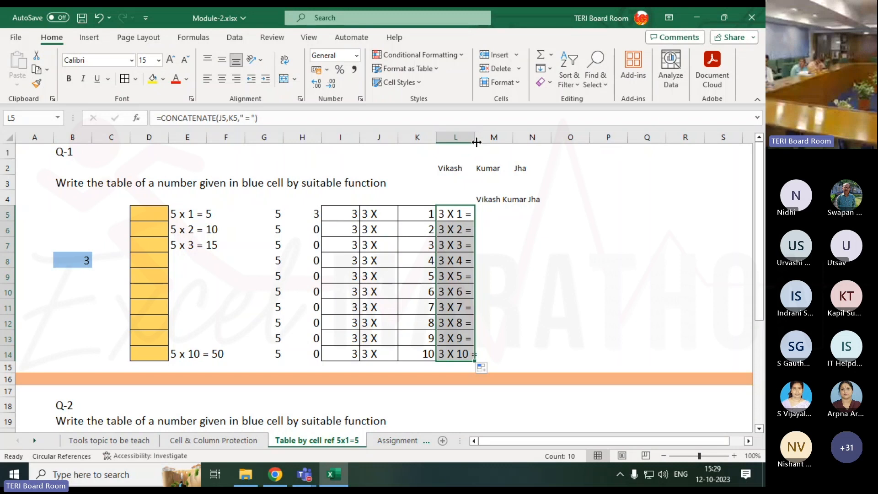
pyautogui.doubleClick(476, 142)
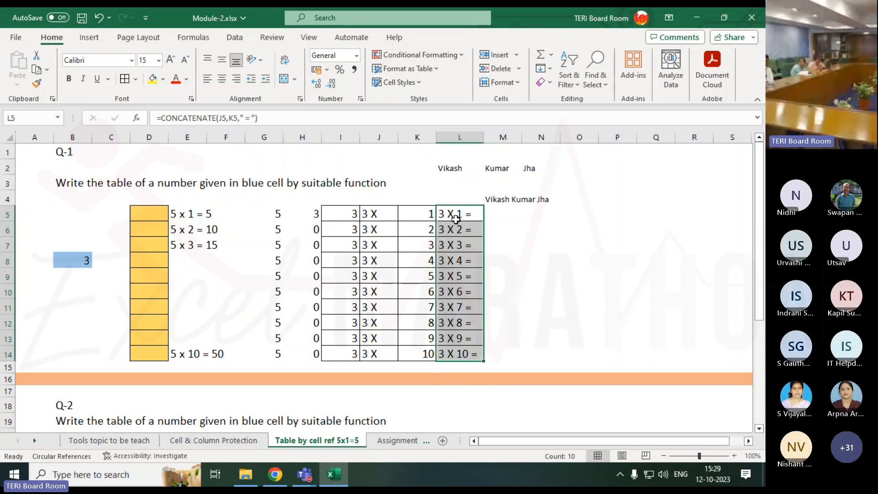
# Set the number in the blue cell B8 to 10
pyautogui.click(73, 260)
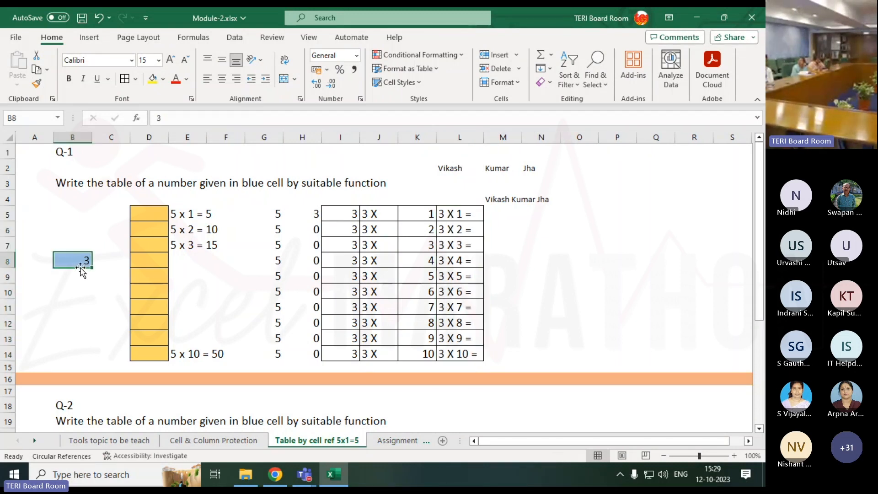
pyautogui.write('10')
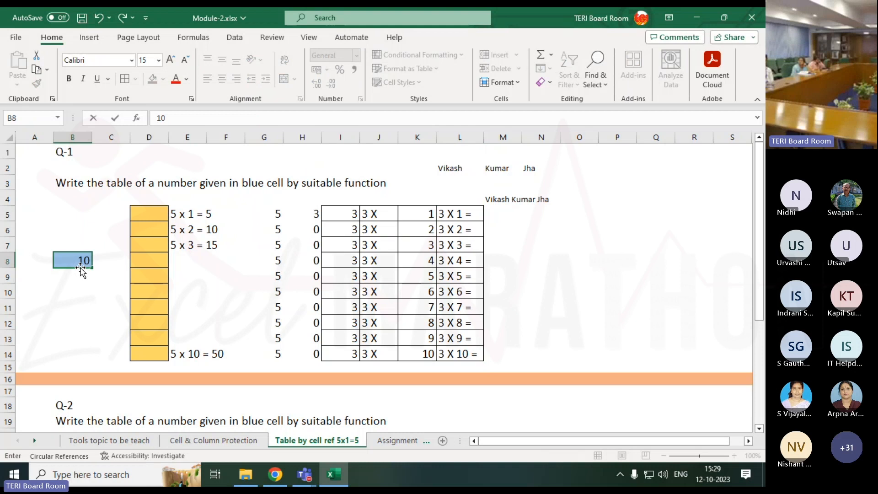
pyautogui.press('Return')
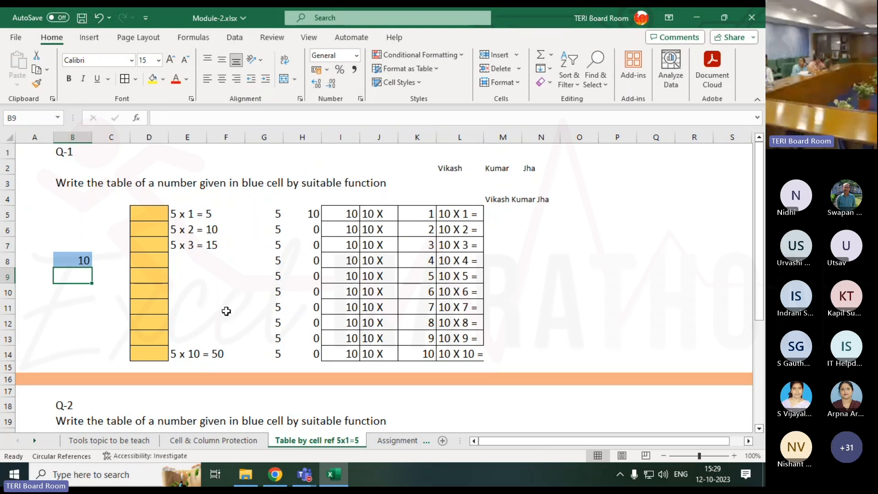
pyautogui.click(213, 219)
pyautogui.click(213, 230)
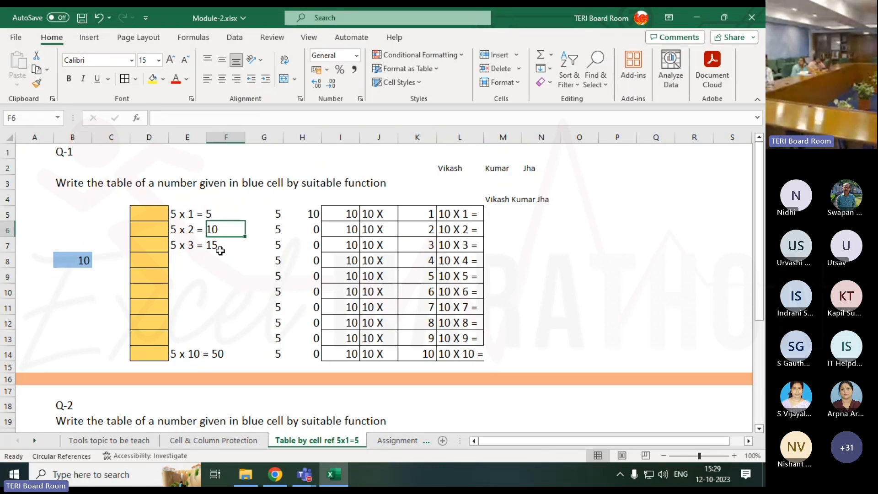
# Set the number in the blue cell B8 to 2
pyautogui.click(84, 260)
pyautogui.write('2')
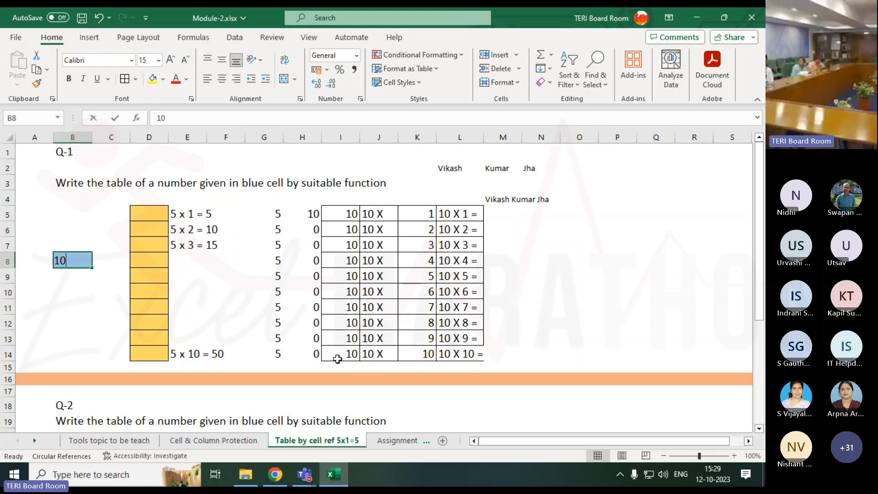
pyautogui.press('Return')
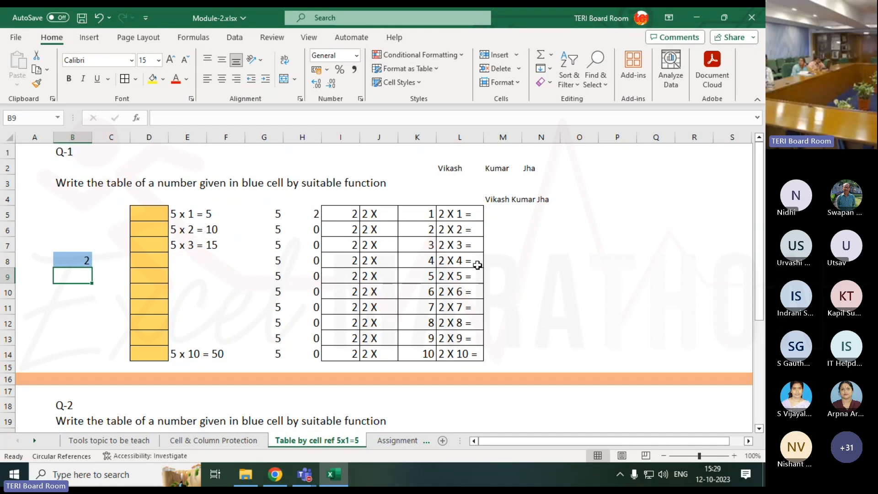
# Copy L5's formatting onto the range M5:O13
pyautogui.click(468, 209)
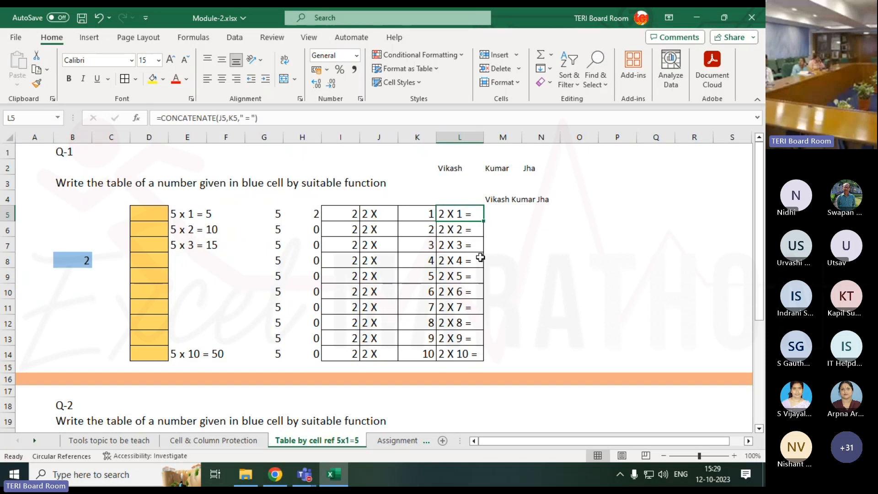
pyautogui.click(508, 212)
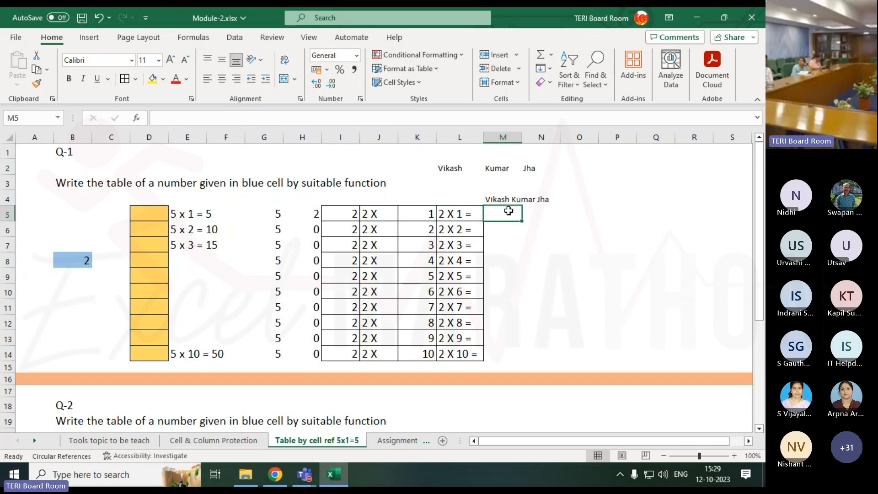
pyautogui.click(438, 215)
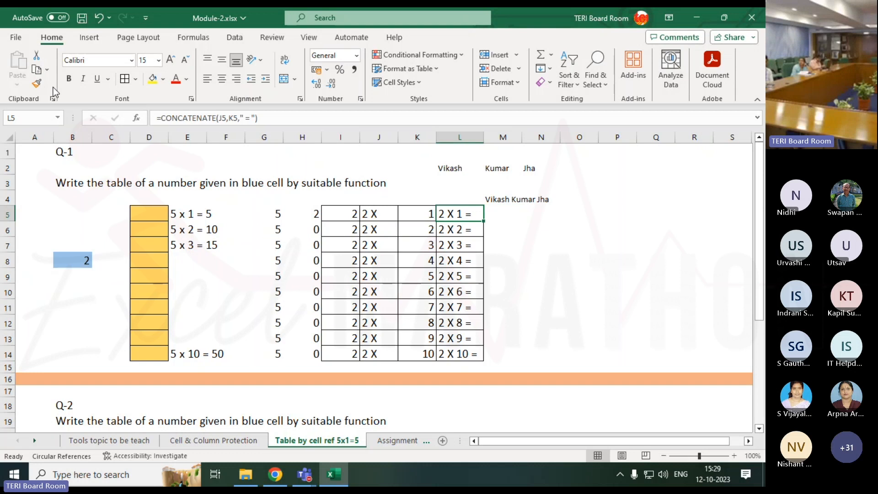
pyautogui.click(36, 84)
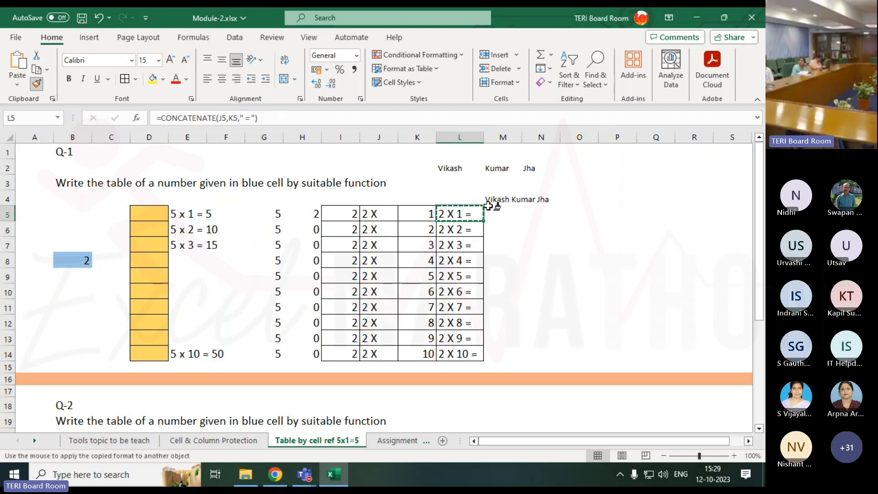
pyautogui.moveTo(494, 213)
pyautogui.mouseDown()
pyautogui.moveTo(515, 351)
pyautogui.moveTo(567, 343)
pyautogui.mouseUp()
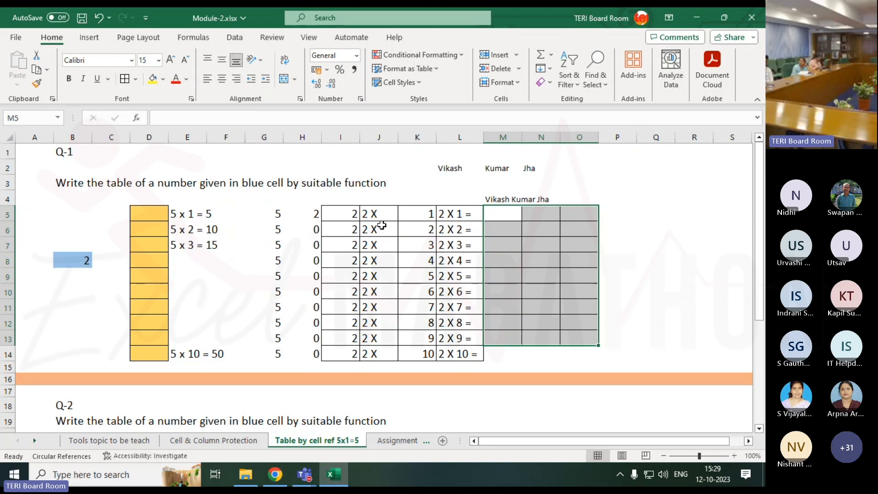
# Enter =I5*K5 in M5 and fill the formula down through M14
pyautogui.click(350, 215)
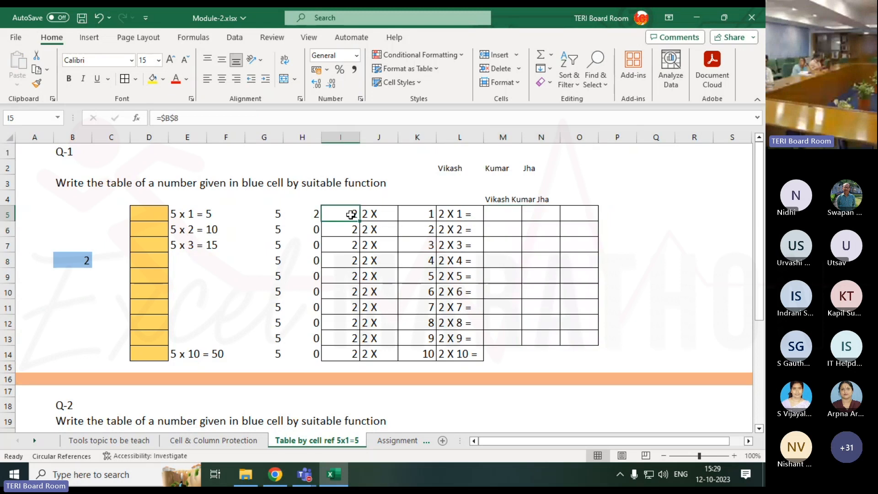
pyautogui.click(405, 212)
pyautogui.click(494, 213)
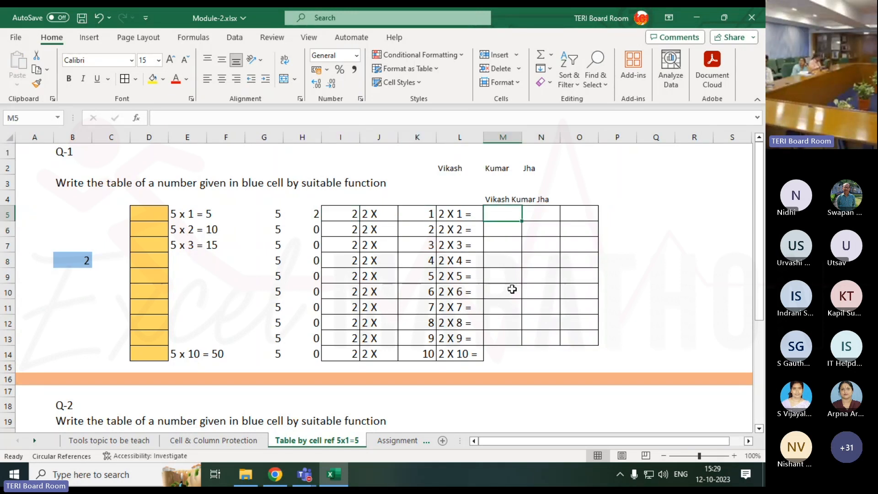
pyautogui.write('=')
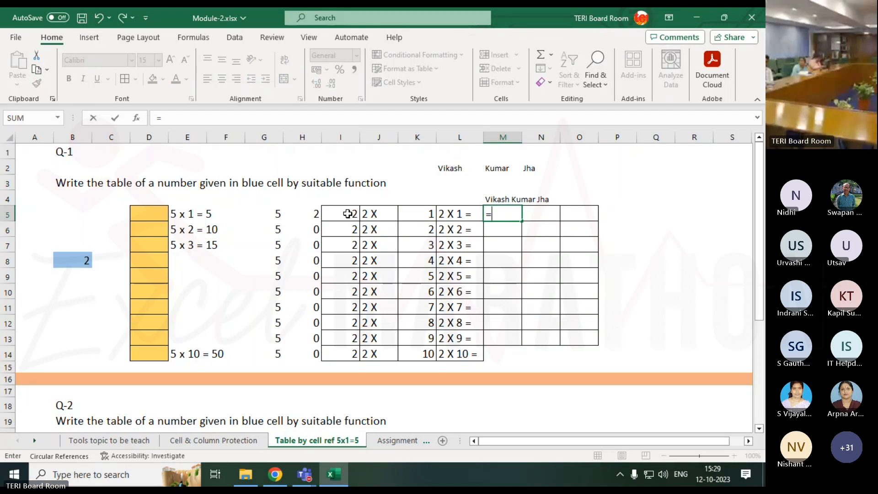
pyautogui.click(334, 213)
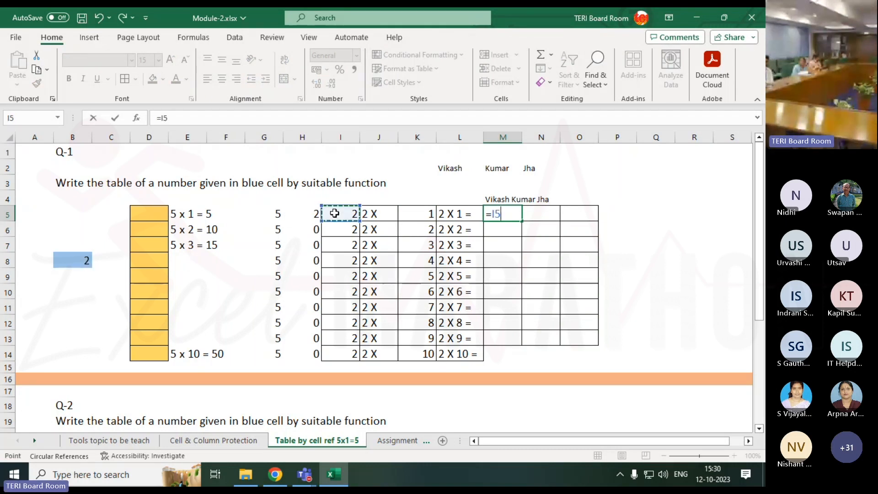
pyautogui.write('*')
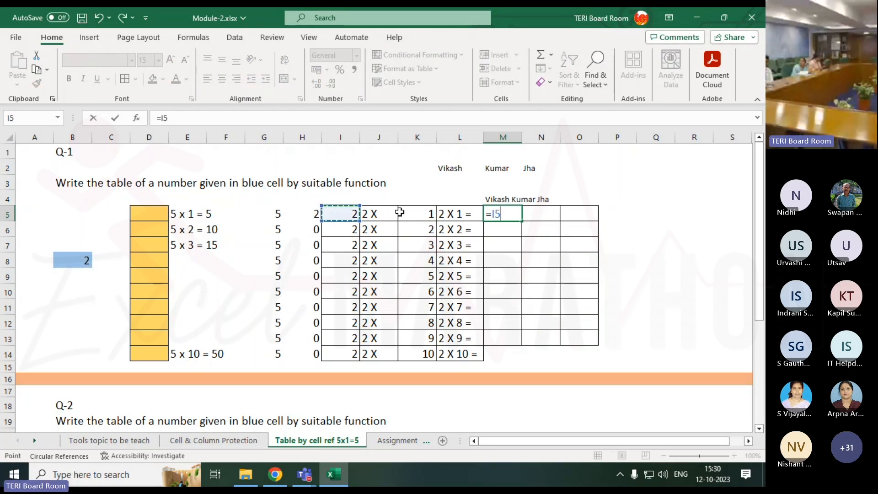
pyautogui.click(418, 212)
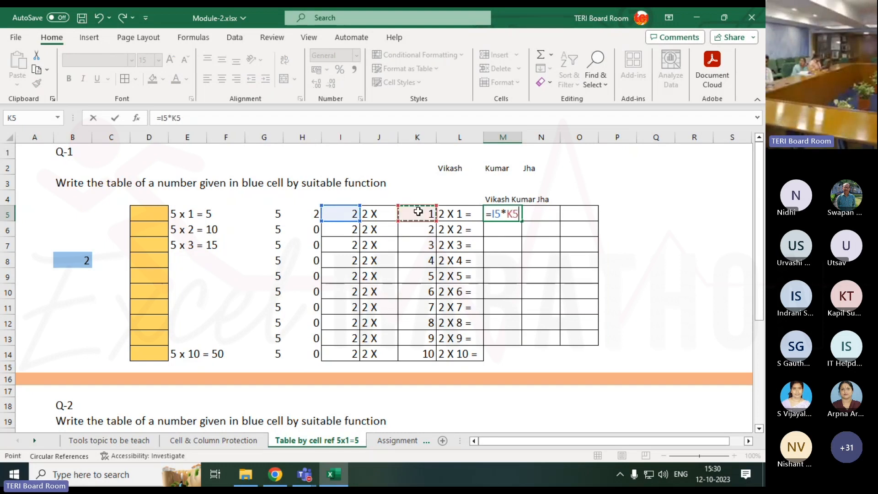
pyautogui.press('Return')
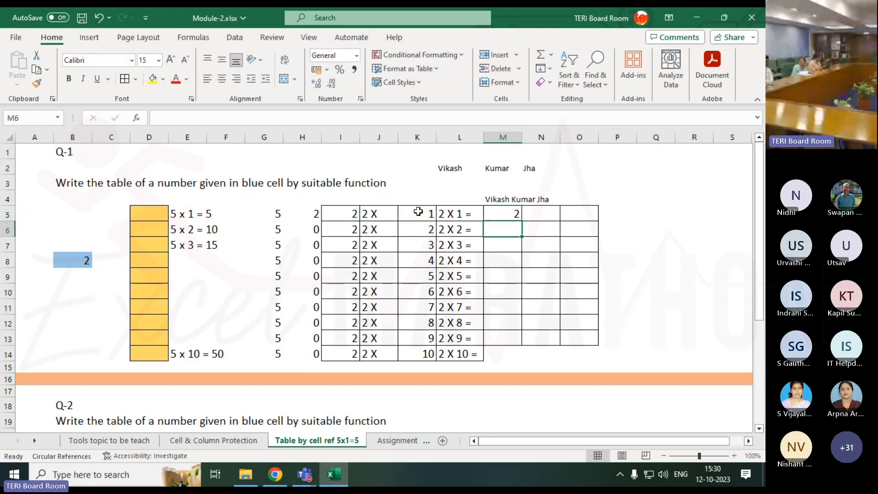
pyautogui.click(518, 216)
pyautogui.moveTo(521, 218); pyautogui.dragTo(522, 366)
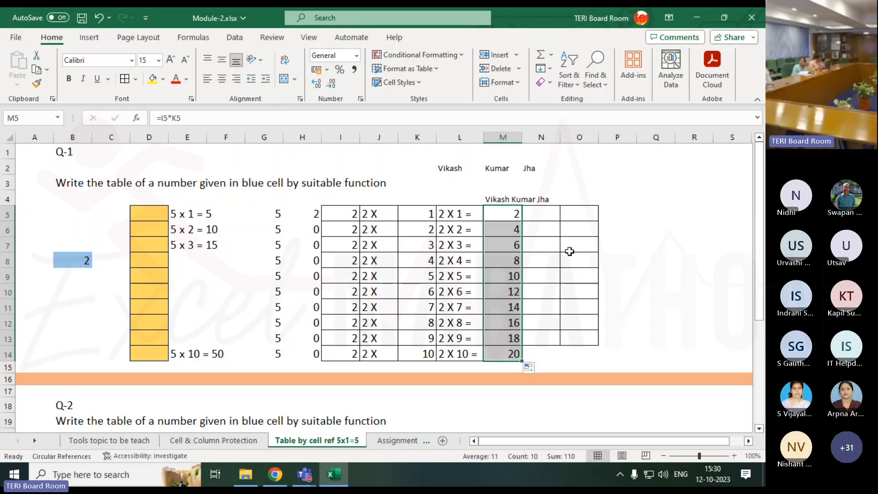
# Start a CONCATENATE formula in cell N5
pyautogui.click(550, 213)
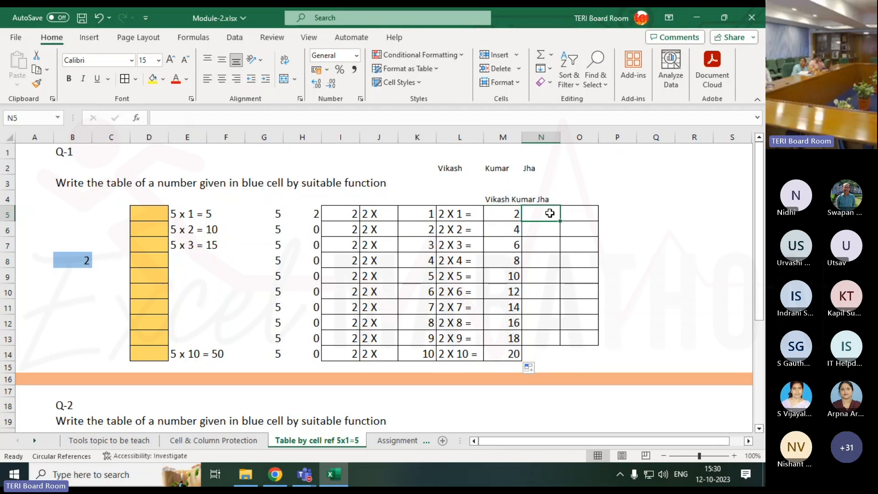
pyautogui.write('=')
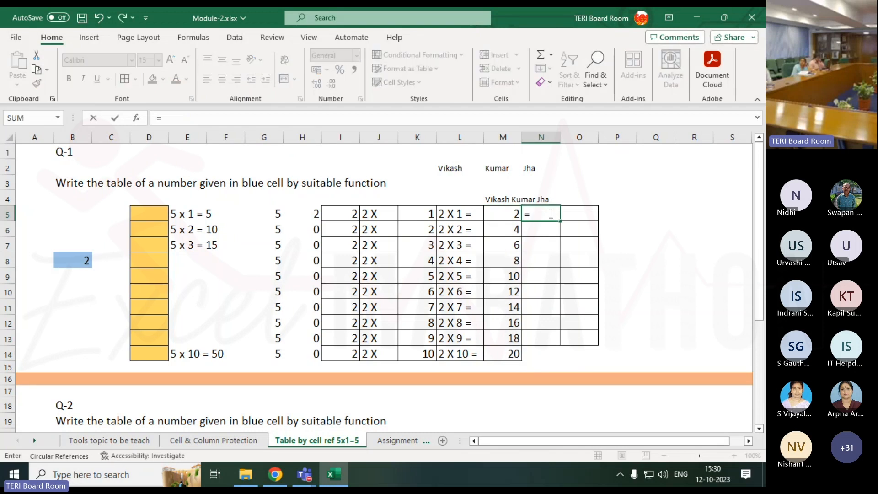
pyautogui.write('con')
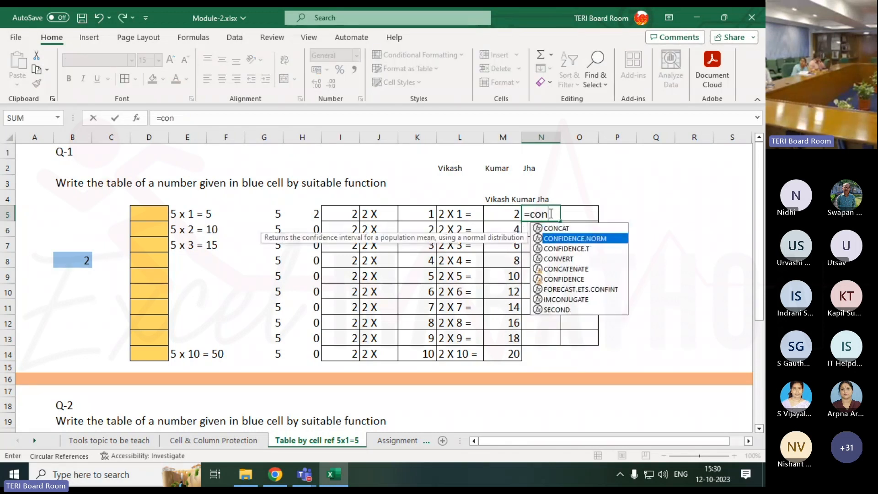
pyautogui.press('Down')
pyautogui.press('Down')
pyautogui.press('Down')
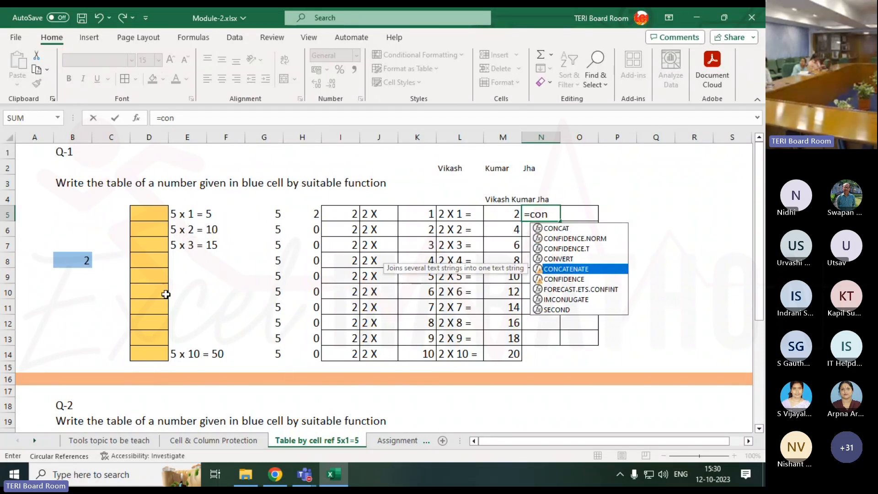
pyautogui.press('Tab')
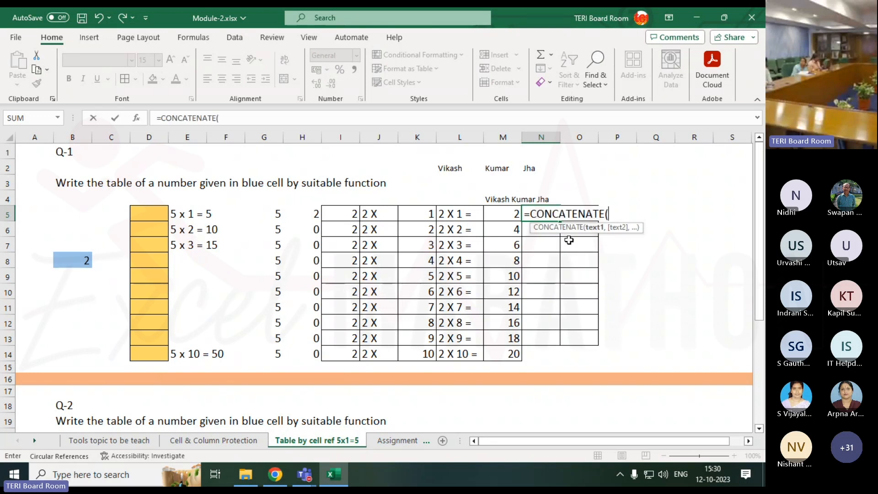
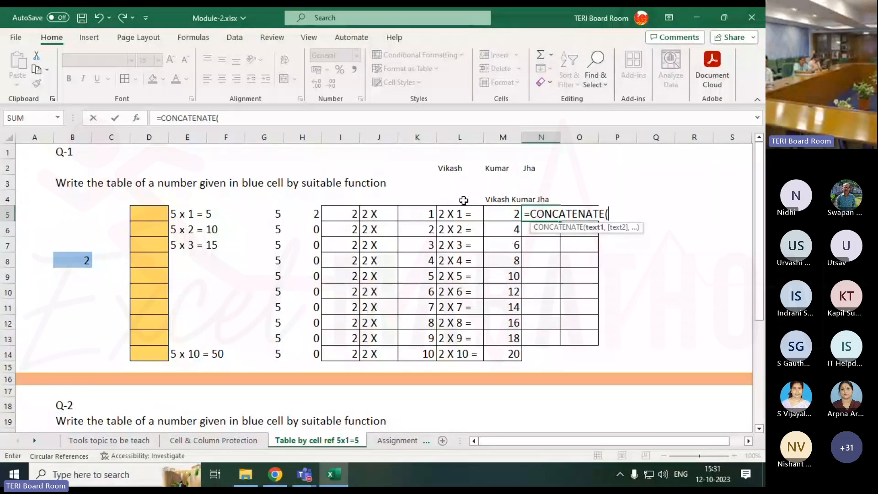
# Complete the formula in N5 as =CONCATENATE(L5,M5)
pyautogui.click(461, 215)
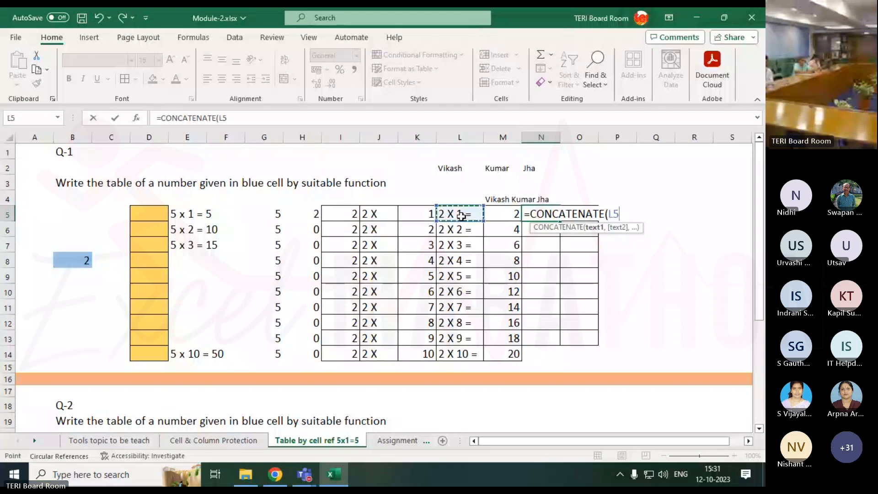
pyautogui.write(',')
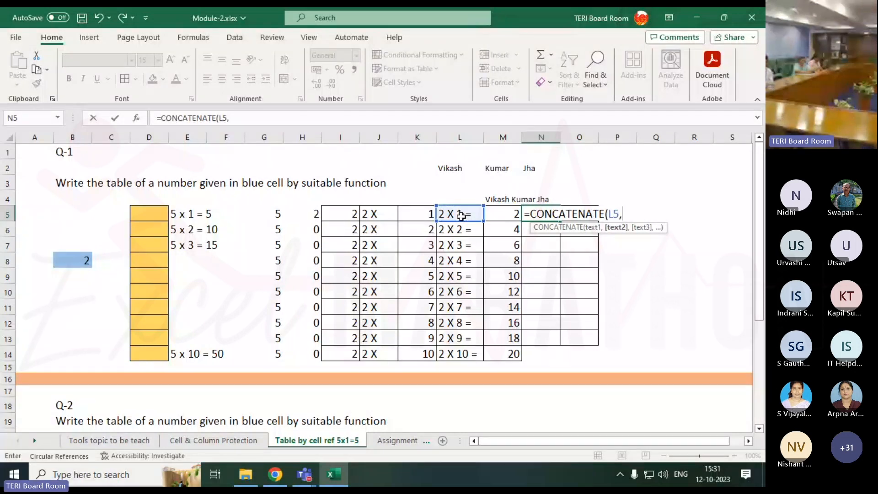
pyautogui.click(490, 211)
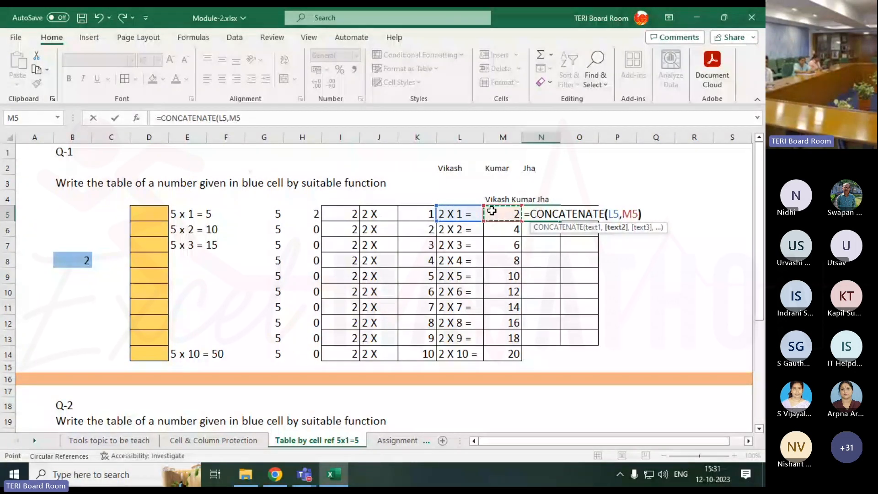
pyautogui.write(')')
pyautogui.press('Return')
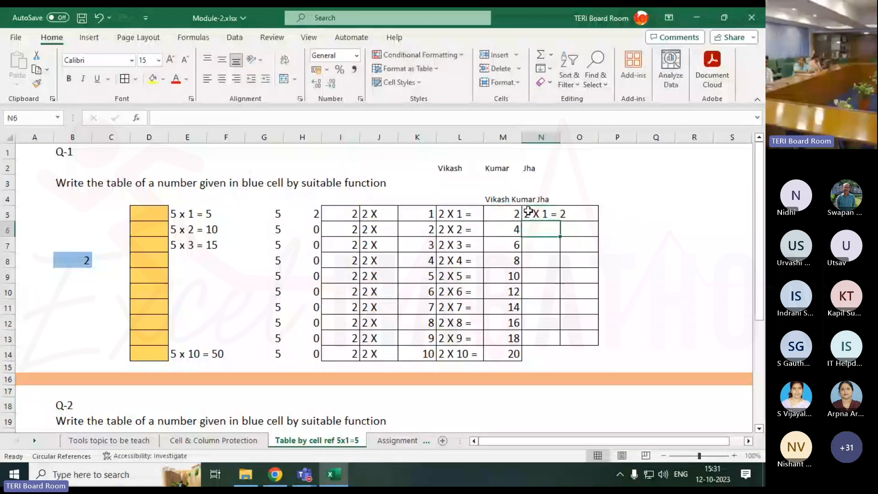
# Fill the N5 formula down through N14 and autofit the width of column N
pyautogui.click(551, 212)
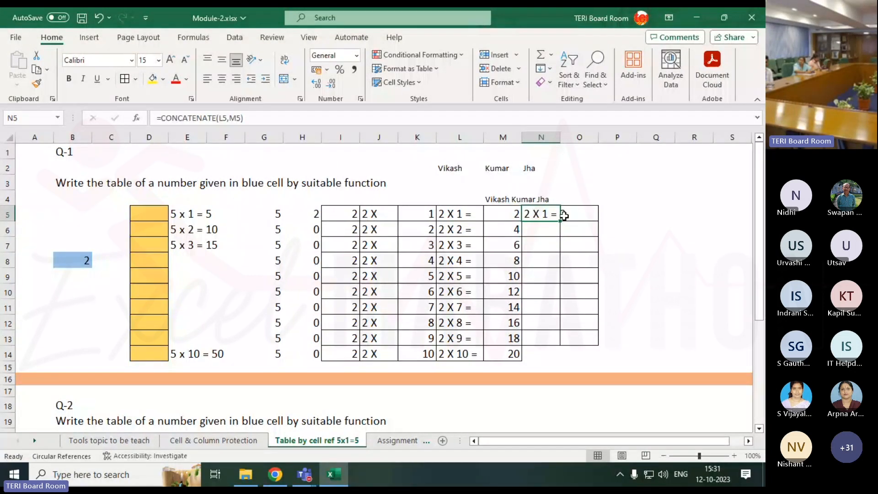
pyautogui.moveTo(560, 222); pyautogui.dragTo(561, 224)
pyautogui.doubleClick(562, 224)
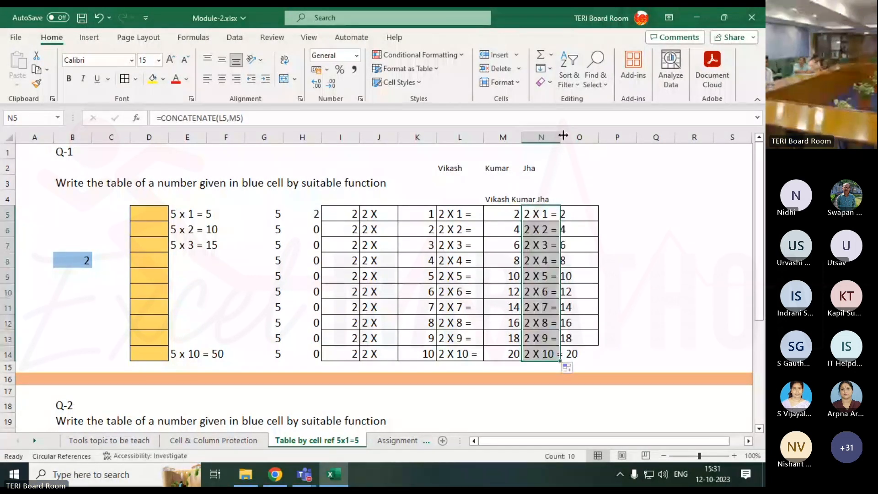
pyautogui.doubleClick(561, 137)
pyautogui.click(667, 244)
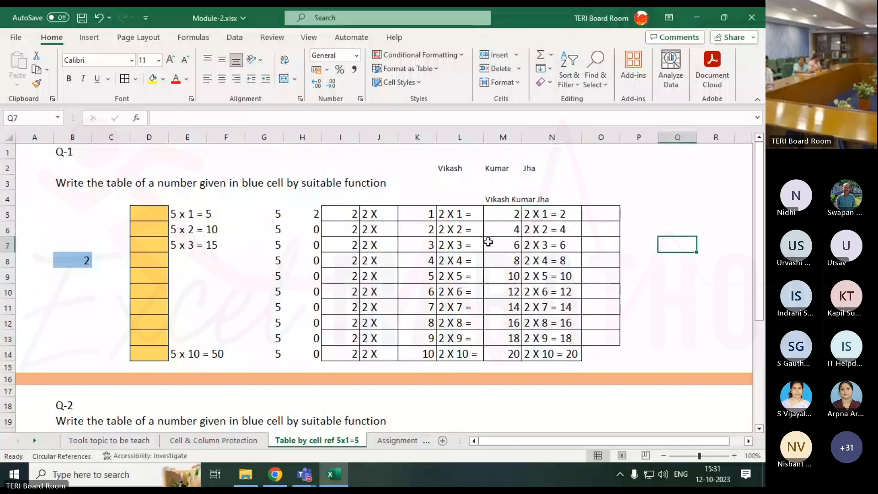
pyautogui.moveTo(339, 220); pyautogui.dragTo(556, 356)
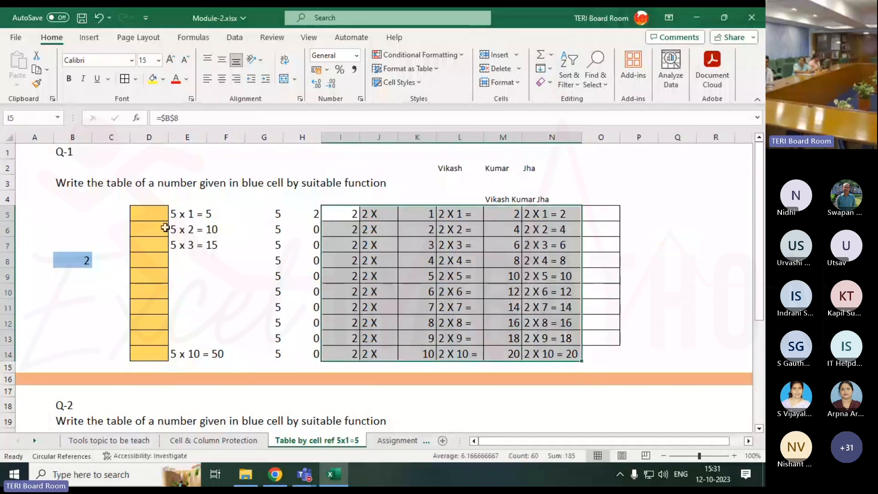
pyautogui.click(150, 212)
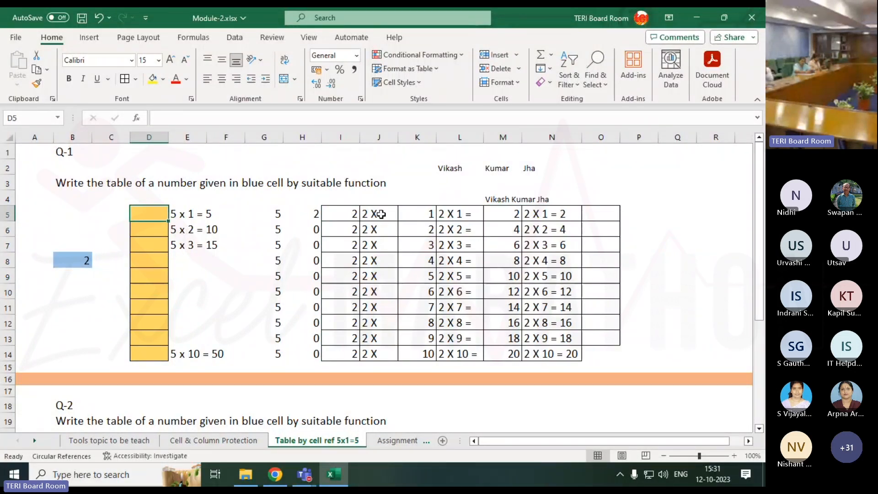
pyautogui.click(542, 216)
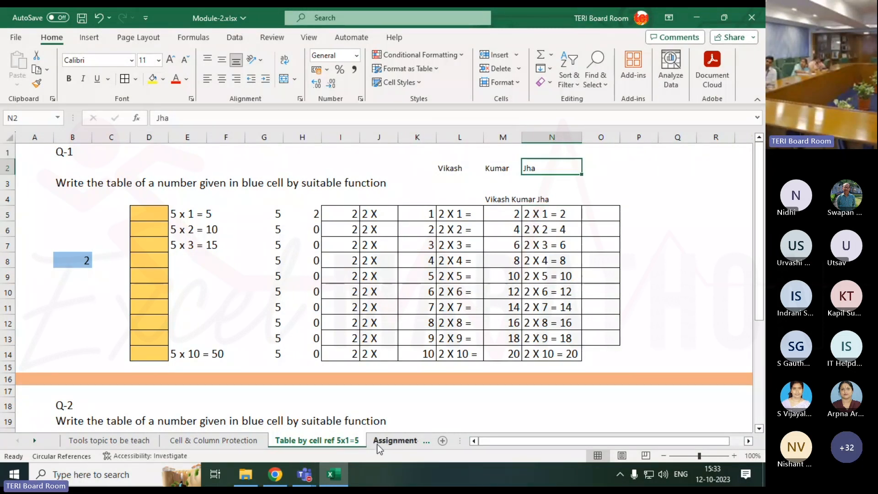
# Start a CONCATENATE formula in the first yellow cell, D5
pyautogui.click(149, 212)
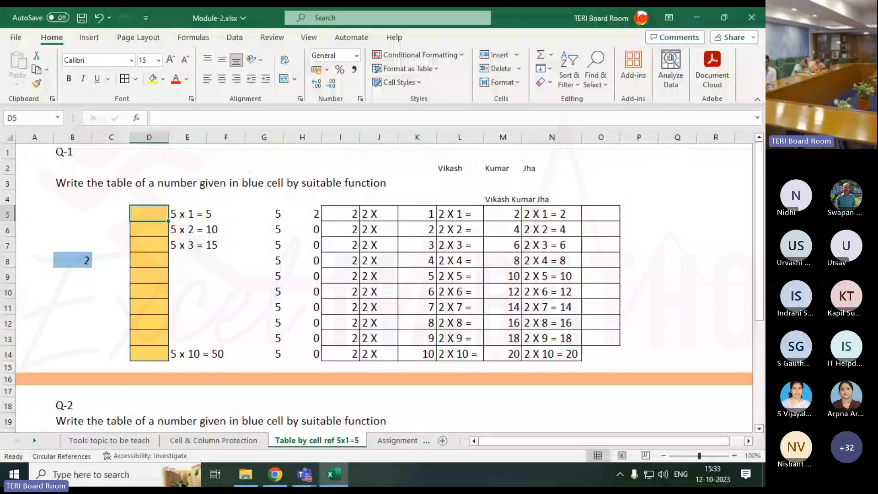
pyautogui.write('=')
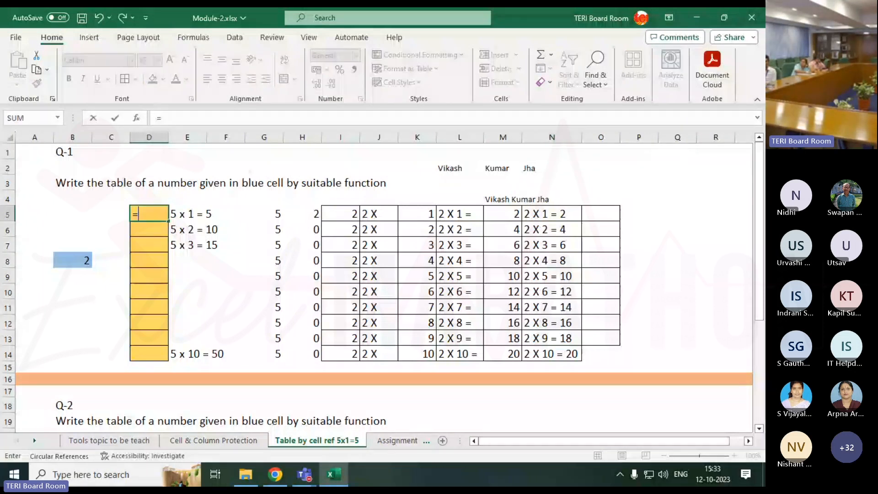
pyautogui.write('con')
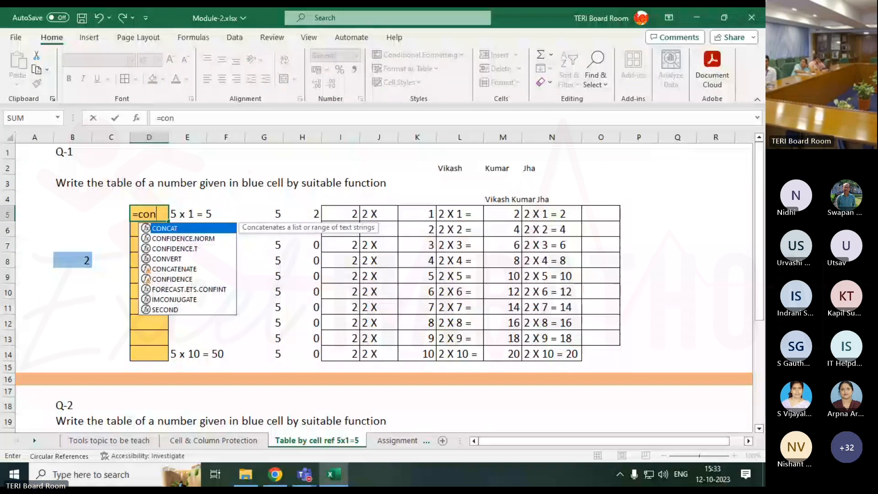
pyautogui.press('Down')
pyautogui.press('Down')
pyautogui.press('Down')
pyautogui.press('Down')
pyautogui.press('Tab')
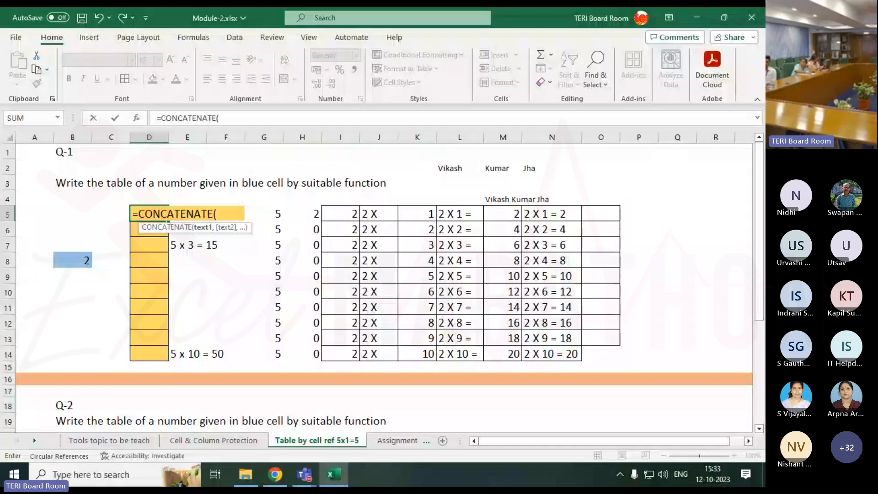
# Add the absolute reference $B$8 and the text " X " as the first two CONCATENATE arguments
pyautogui.click(83, 260)
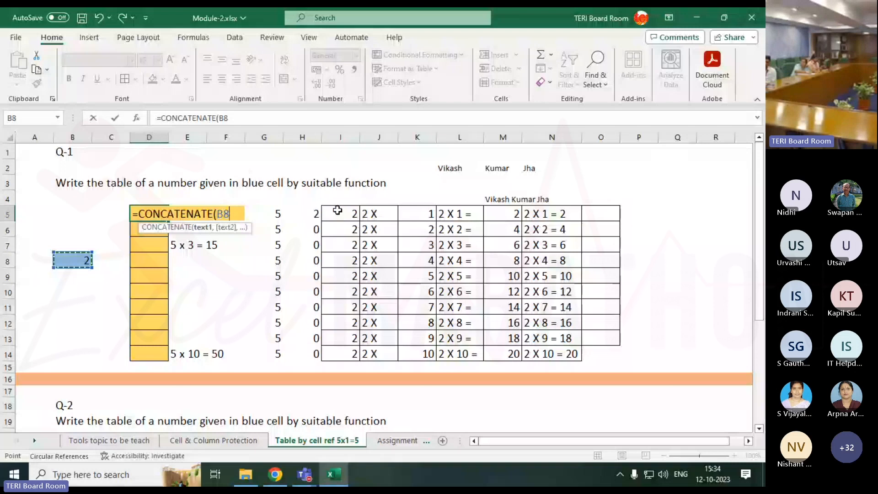
pyautogui.press('F4')
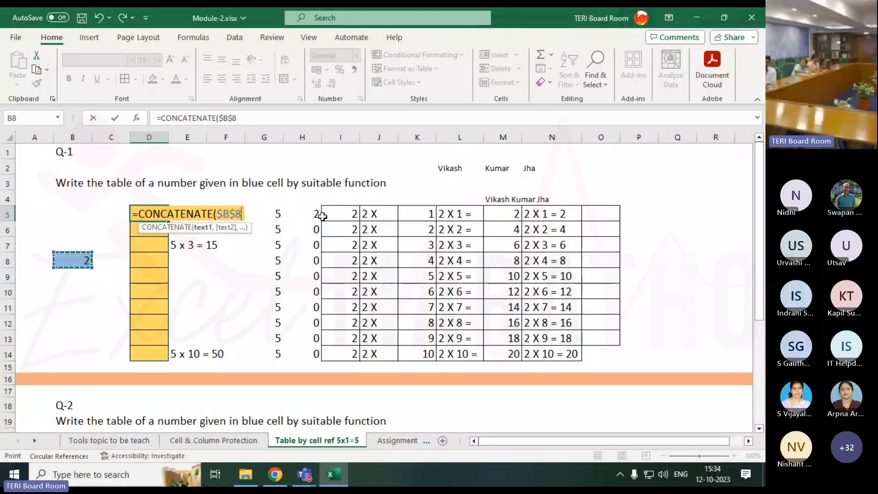
pyautogui.write(',')
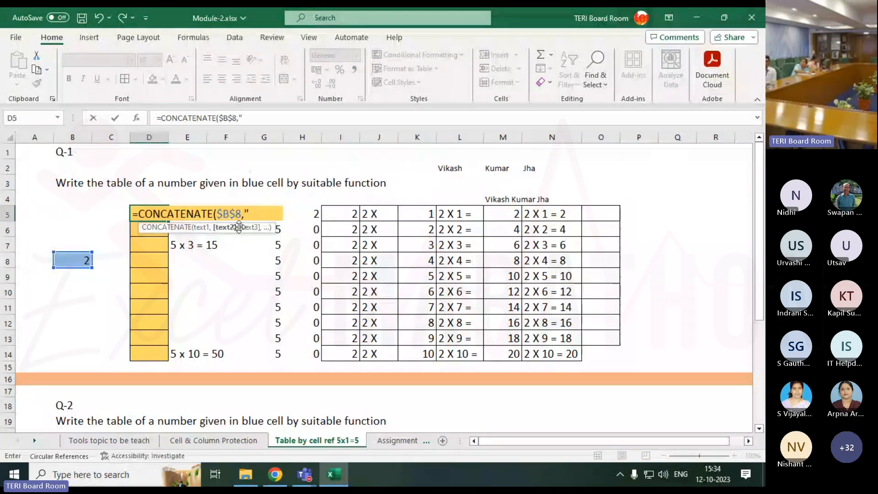
pyautogui.write('X')
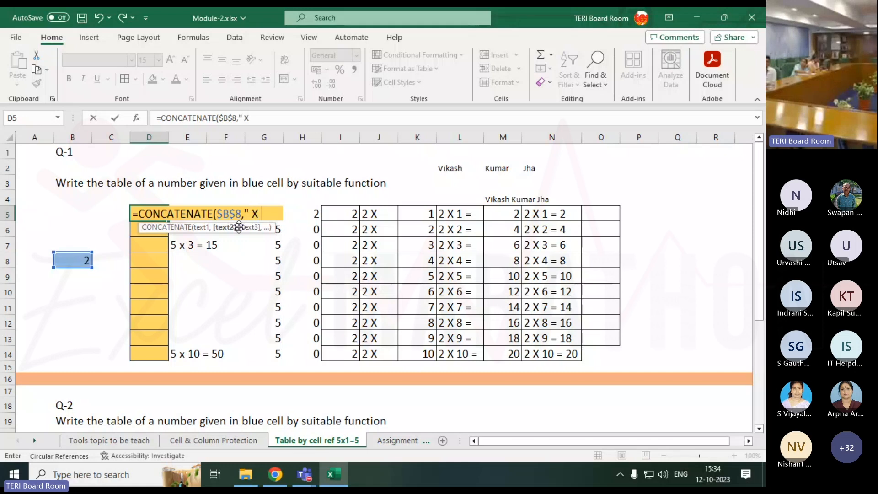
pyautogui.write(' "')
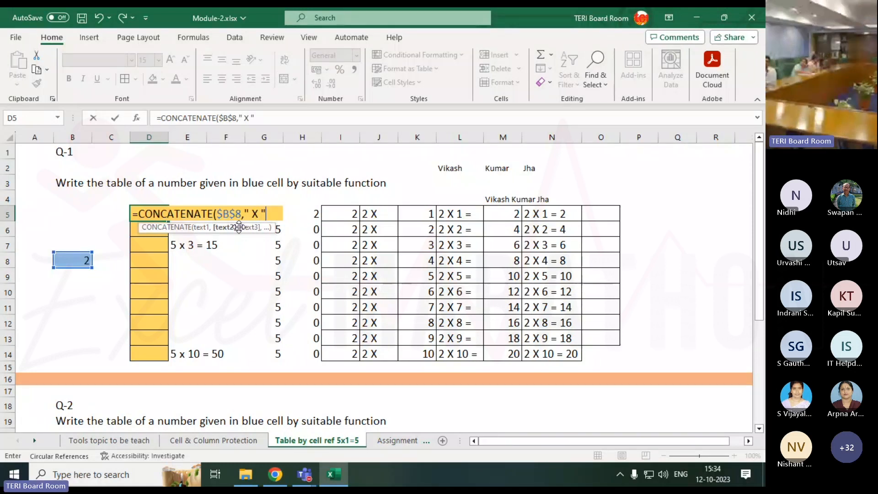
pyautogui.write(',')
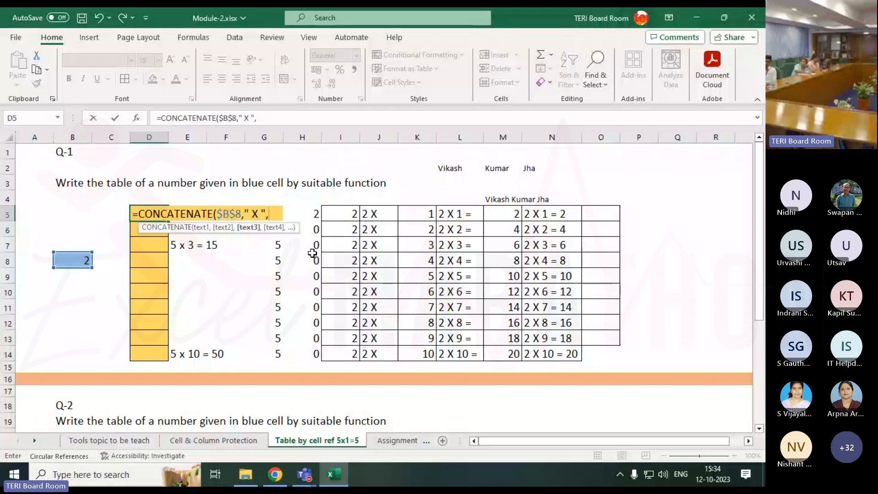
# Add ROWS(C5:C5) as the third argument of the D5 formula
pyautogui.write('row')
pyautogui.press('Down')
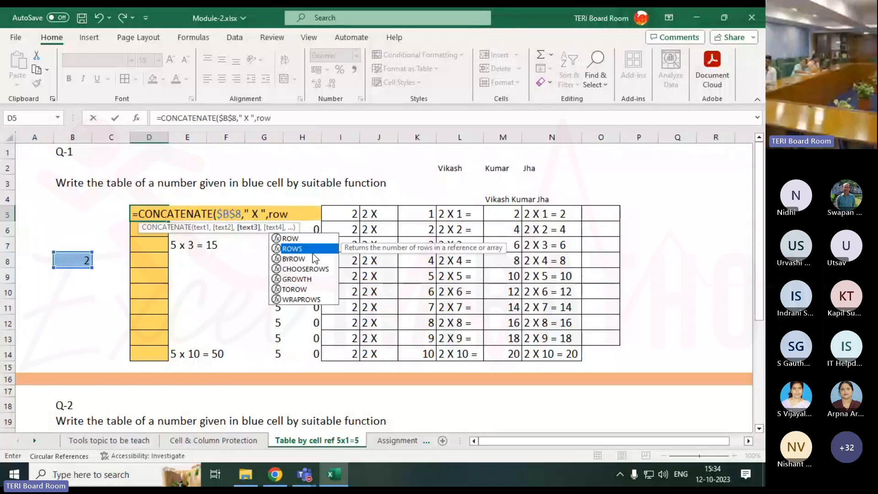
pyautogui.press('Tab')
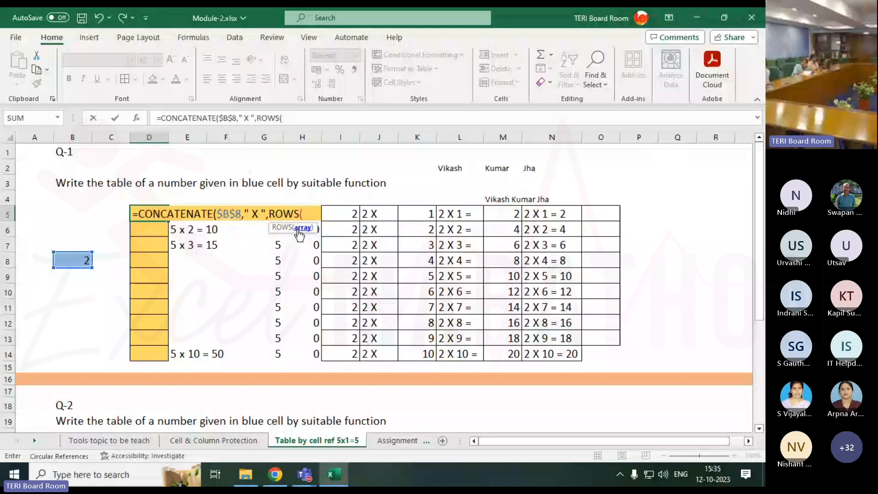
pyautogui.press('Left')
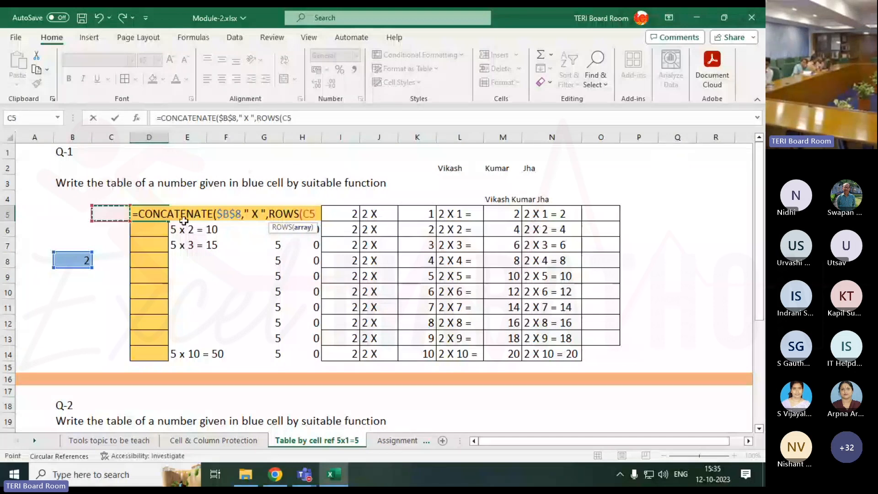
pyautogui.press('F8')
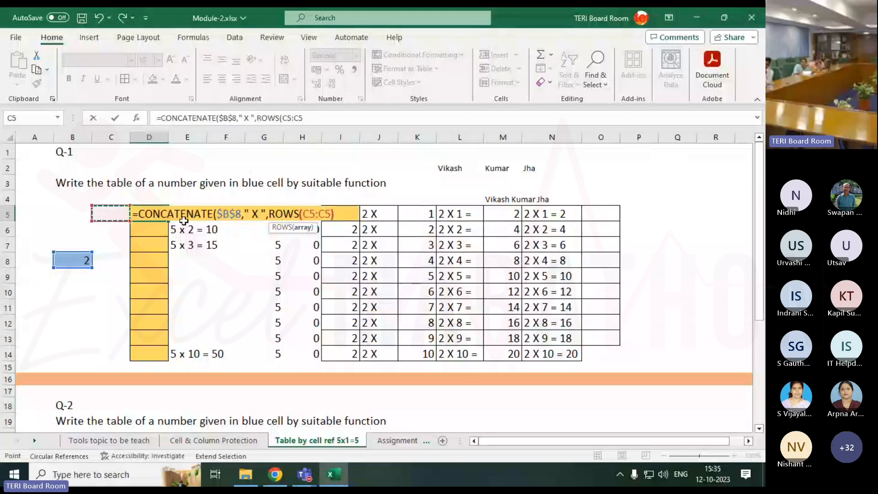
pyautogui.write(')')
# Make the first C5 in the ROWS range absolute so the argument reads ROWS($C$5:C5)
pyautogui.click(309, 213)
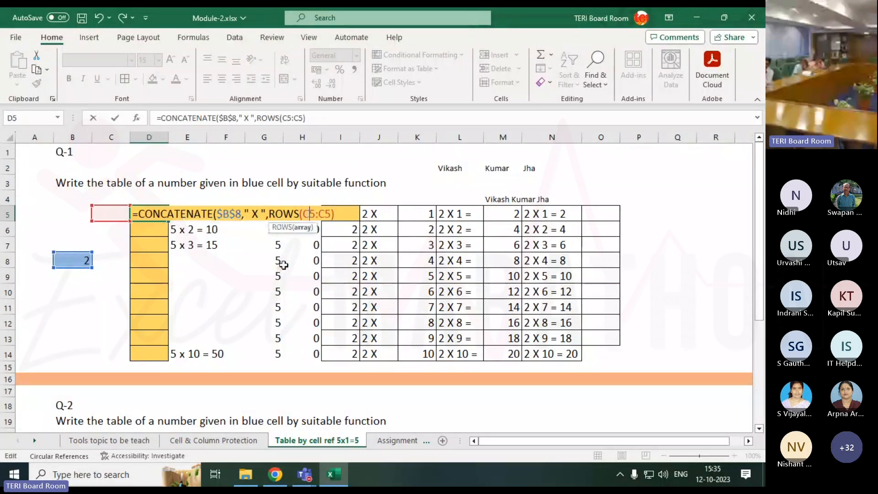
pyautogui.press('Return')
pyautogui.press('n')
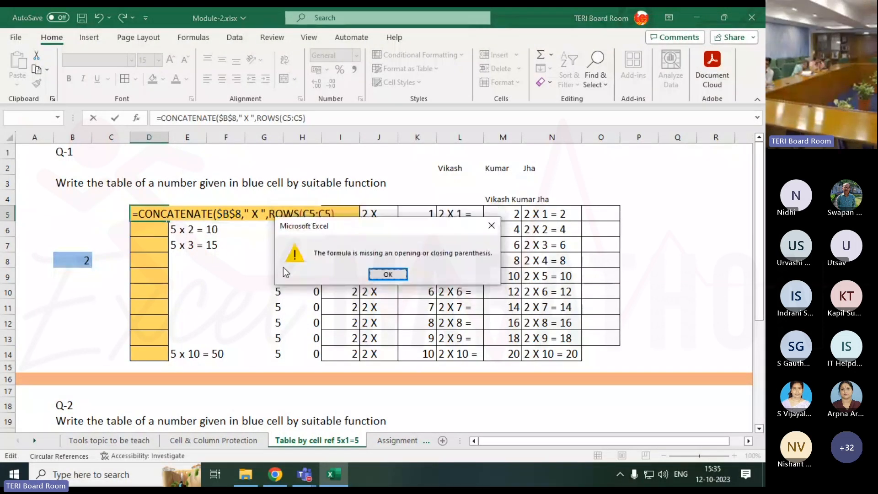
pyautogui.click(492, 226)
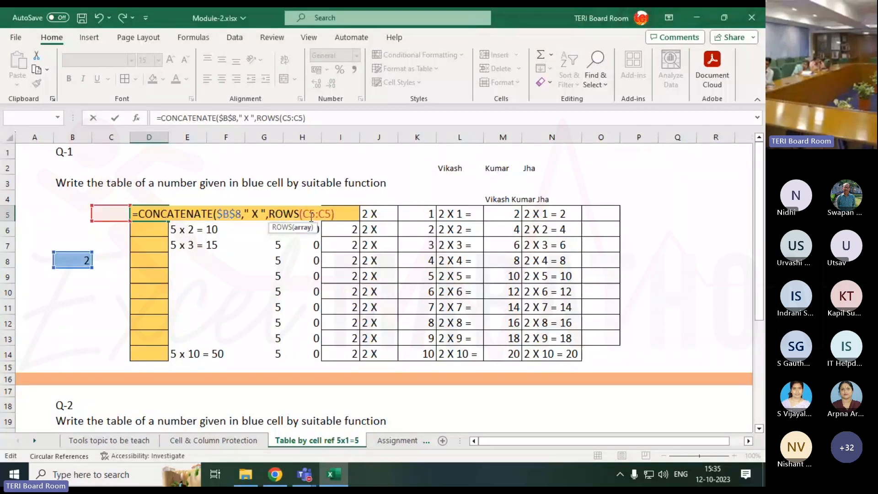
pyautogui.press('F4')
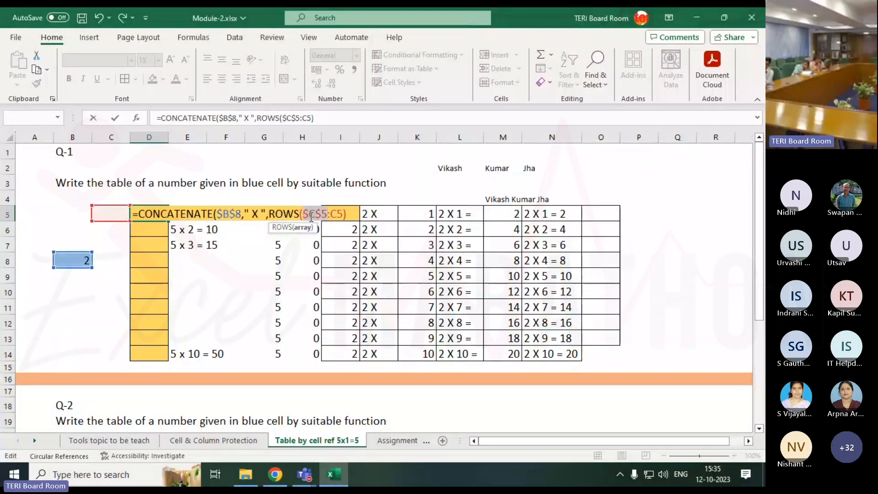
pyautogui.click(350, 212)
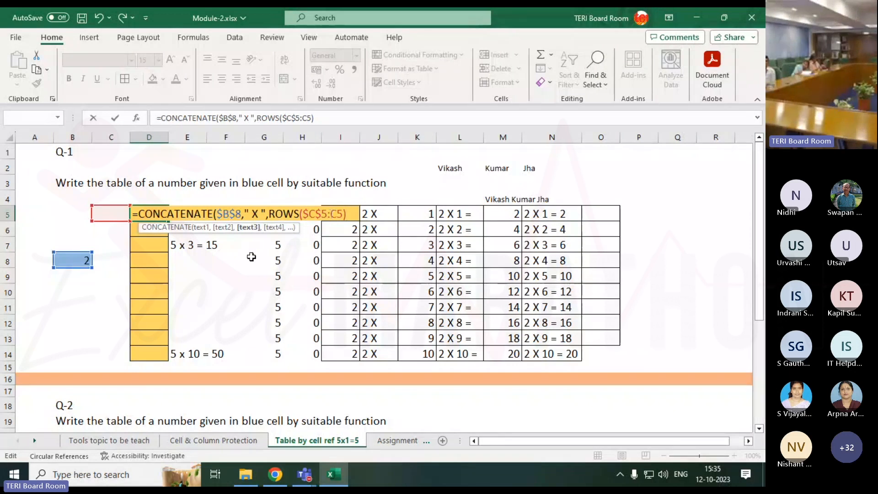
# Add the text " = " as the fourth argument of the D5 CONCATENATE formula
pyautogui.write(',')
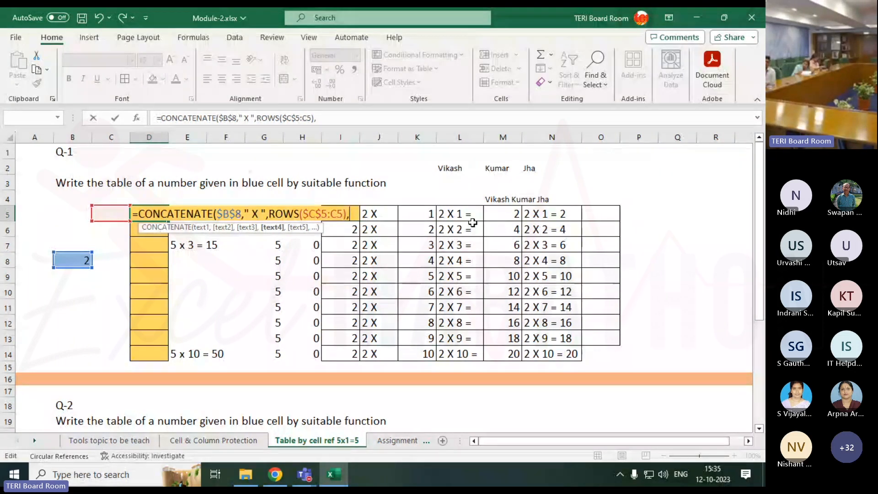
pyautogui.write('"')
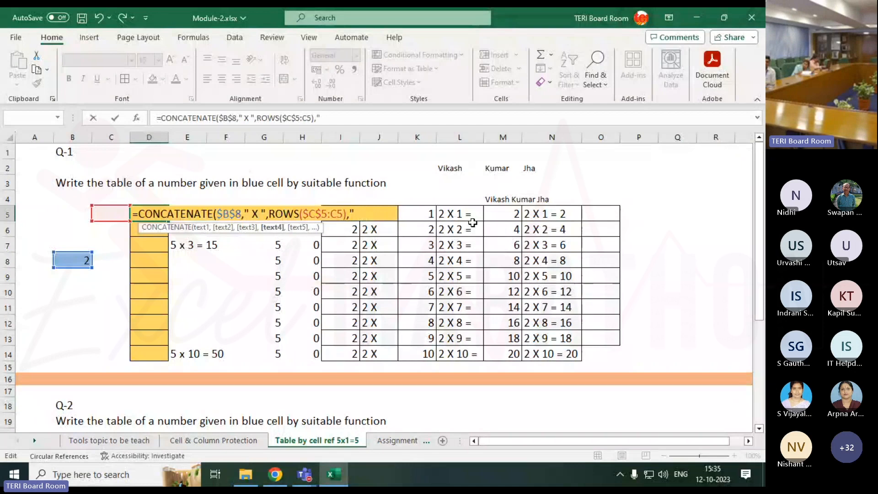
pyautogui.write(' =')
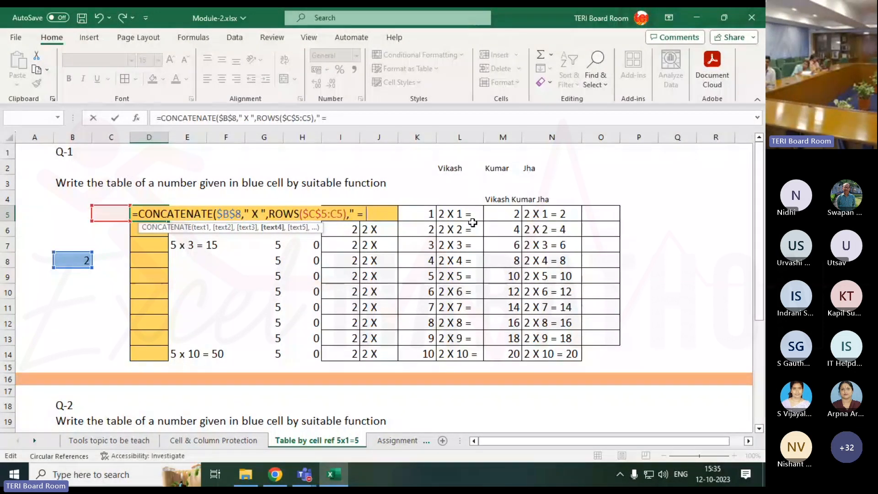
pyautogui.write(' "')
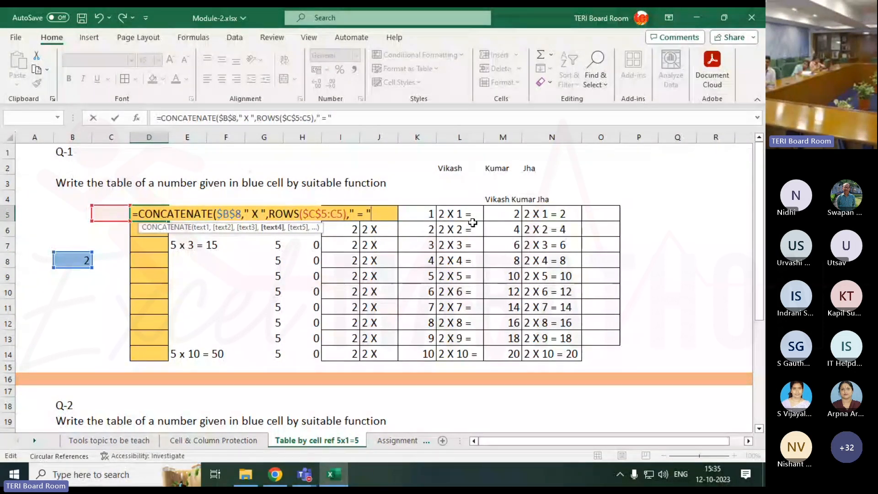
pyautogui.write(',')
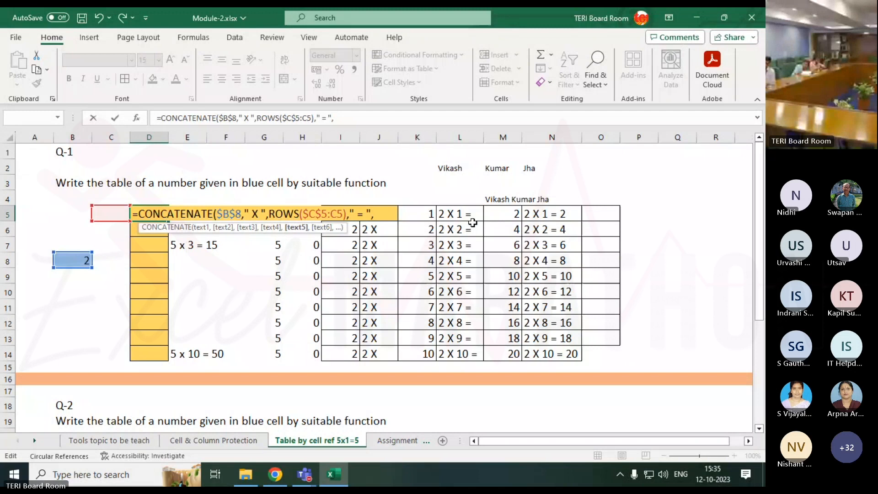
# Add $B$8*ROWS($C$5:C5) as the fifth argument, reusing the existing ROWS expression, and complete the D5 formula
pyautogui.click(68, 260)
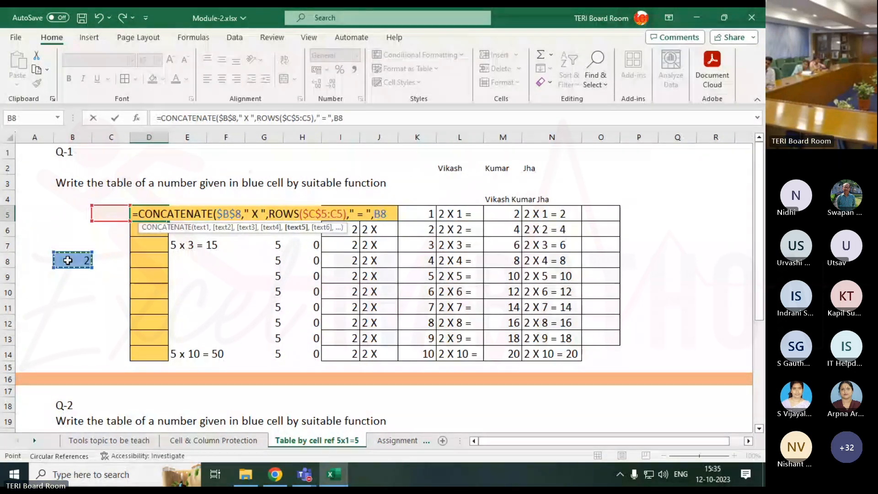
pyautogui.press('F4')
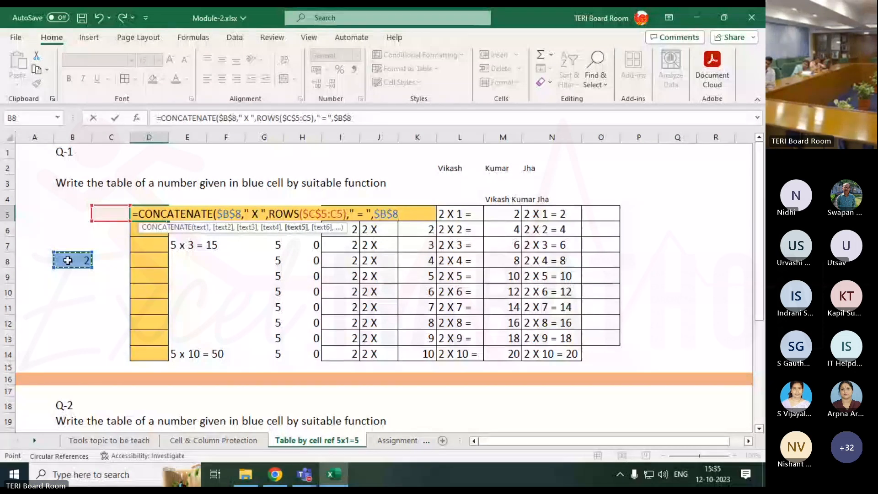
pyautogui.write('*')
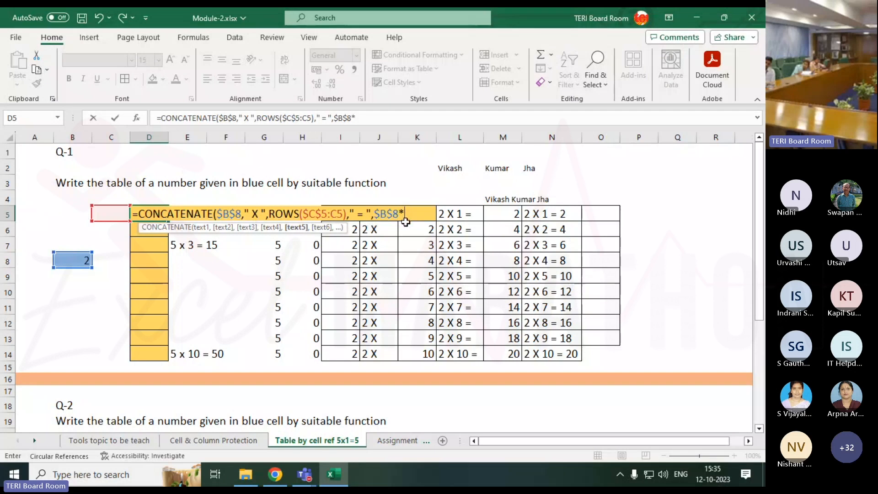
pyautogui.moveTo(269, 211); pyautogui.dragTo(339, 221)
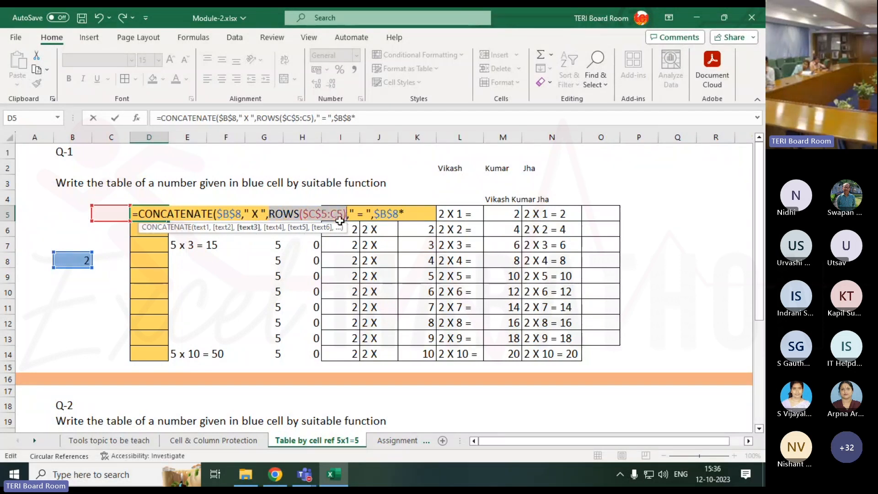
pyautogui.click(420, 212)
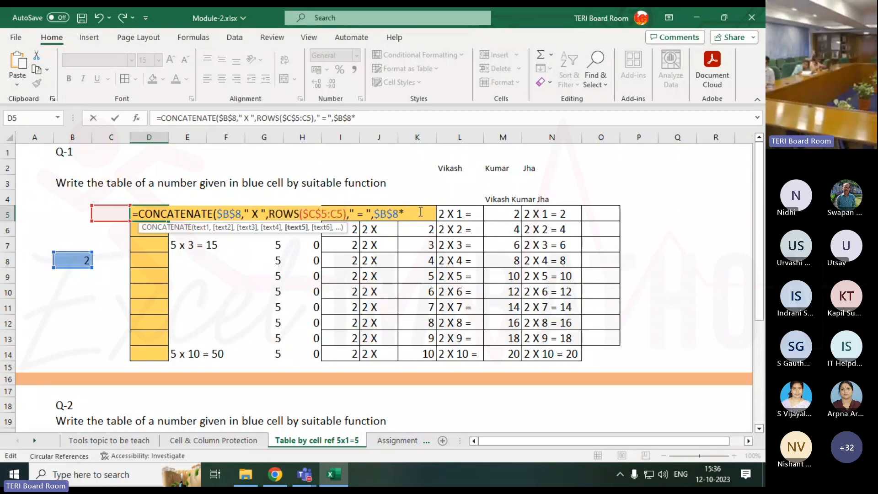
pyautogui.hotkey('ctrl', 'v')
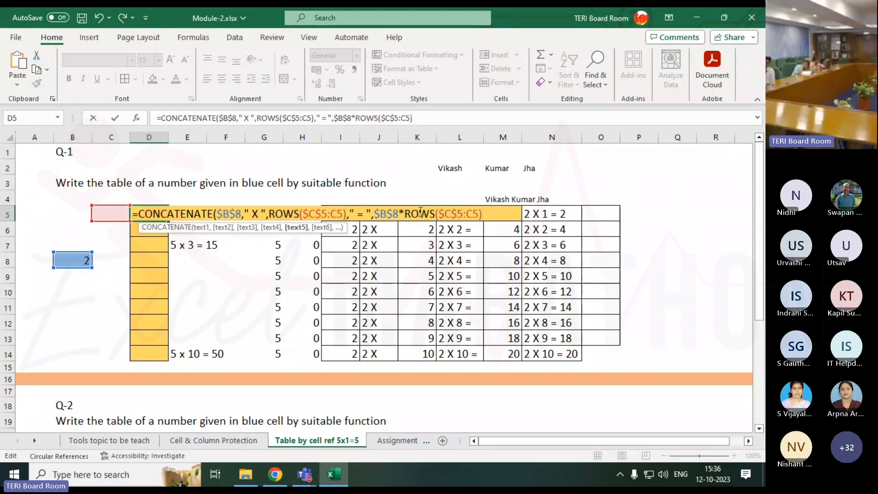
pyautogui.write(')')
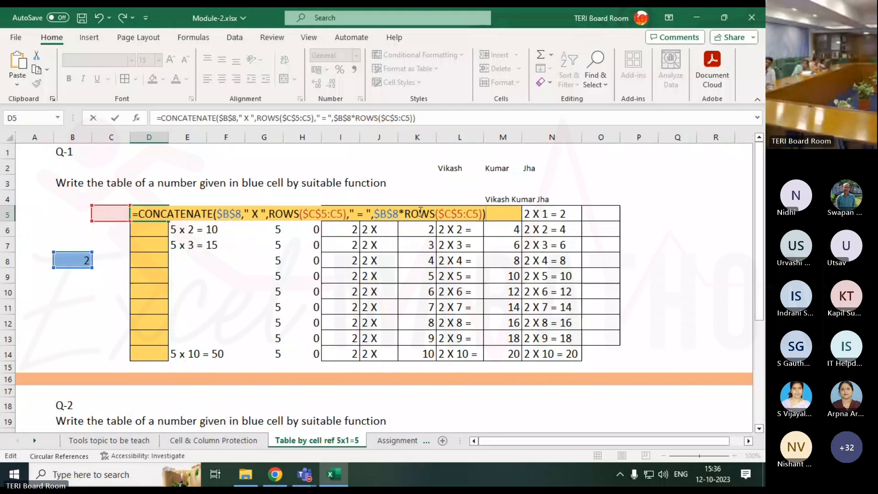
pyautogui.hotkey('ctrl', 'Return')
# Fill the D5 formula down through D14 and autofit the width of column D
pyautogui.moveTo(168, 221); pyautogui.dragTo(168, 251)
pyautogui.doubleClick(168, 137)
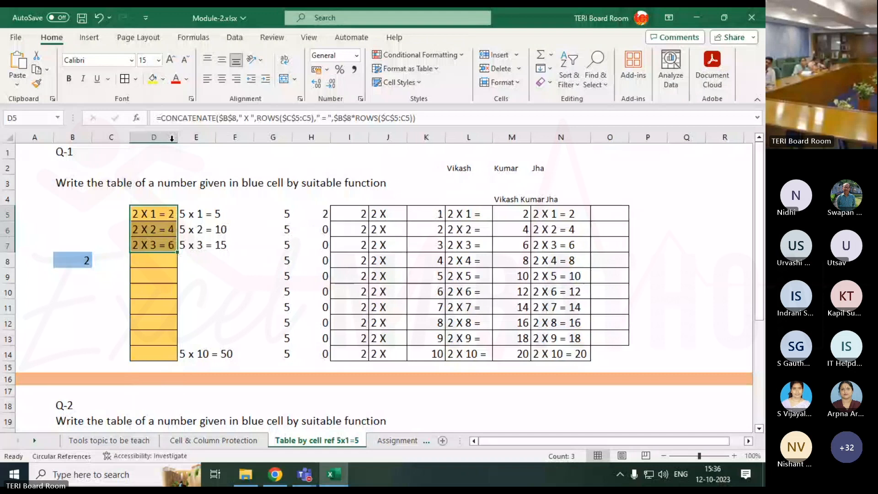
pyautogui.moveTo(177, 252); pyautogui.dragTo(178, 359)
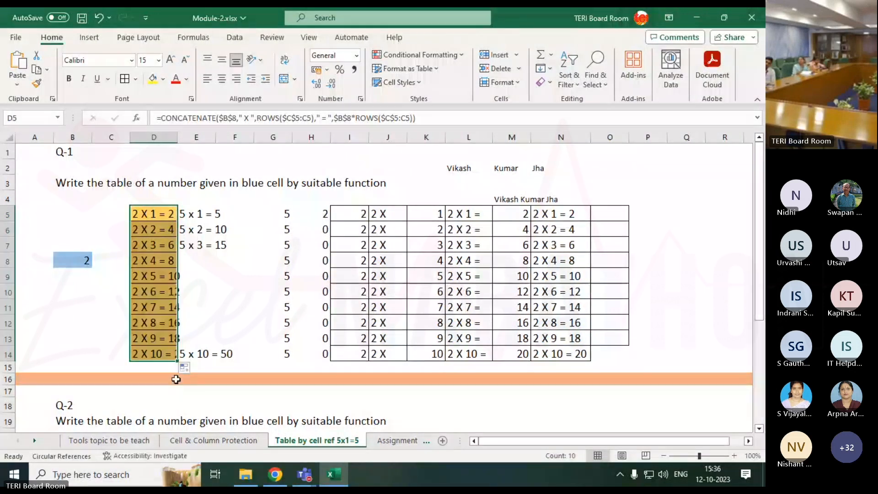
pyautogui.doubleClick(179, 132)
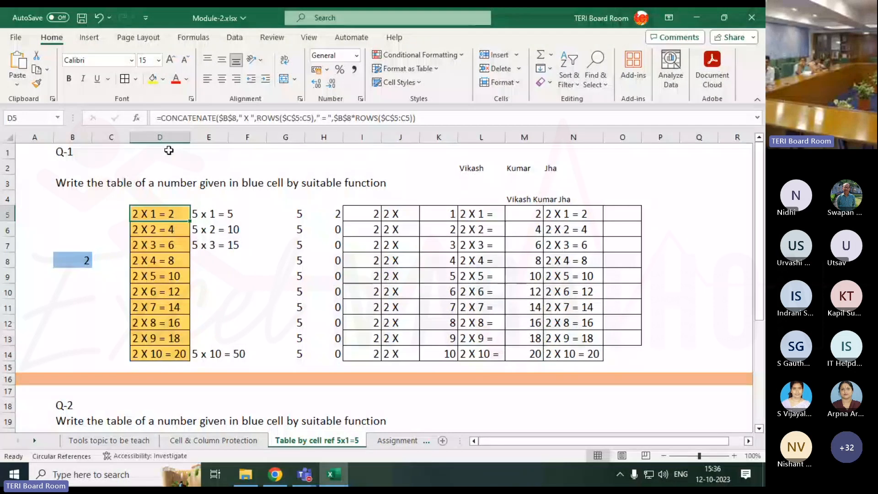
# Review the finished CONCATENATE formula in D5 without changing it
pyautogui.press('F2')
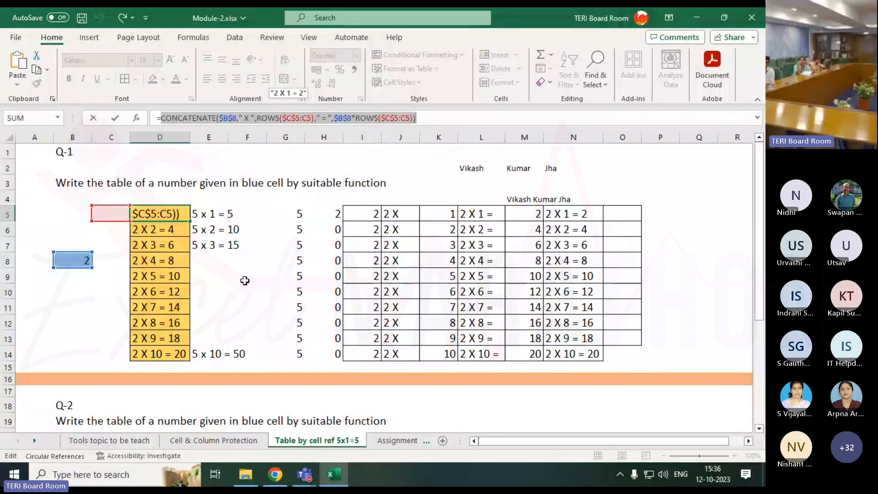
pyautogui.press('Escape')
# Hide columns G to O, which contain the helper calculations
pyautogui.moveTo(285, 137); pyautogui.dragTo(595, 136)
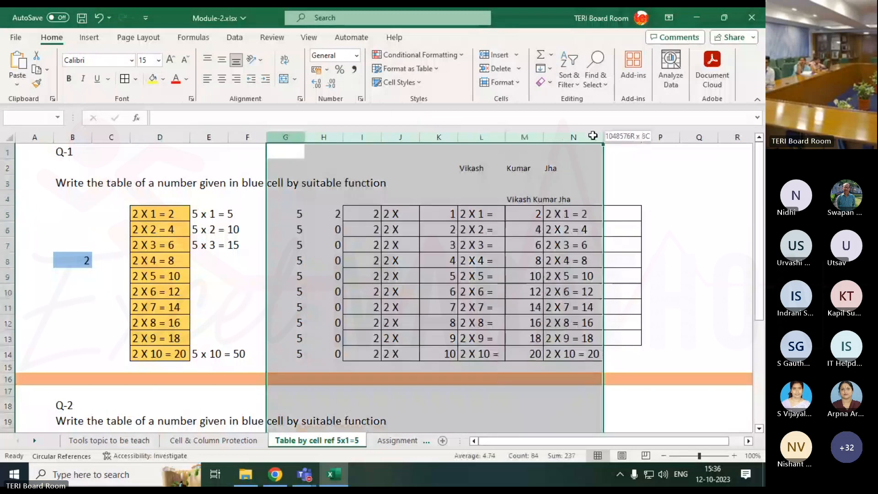
pyautogui.rightClick(603, 137)
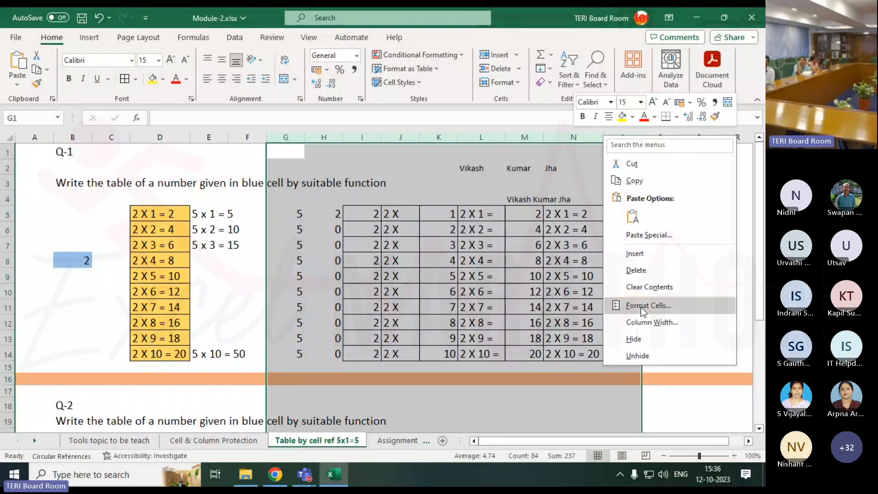
pyautogui.click(634, 339)
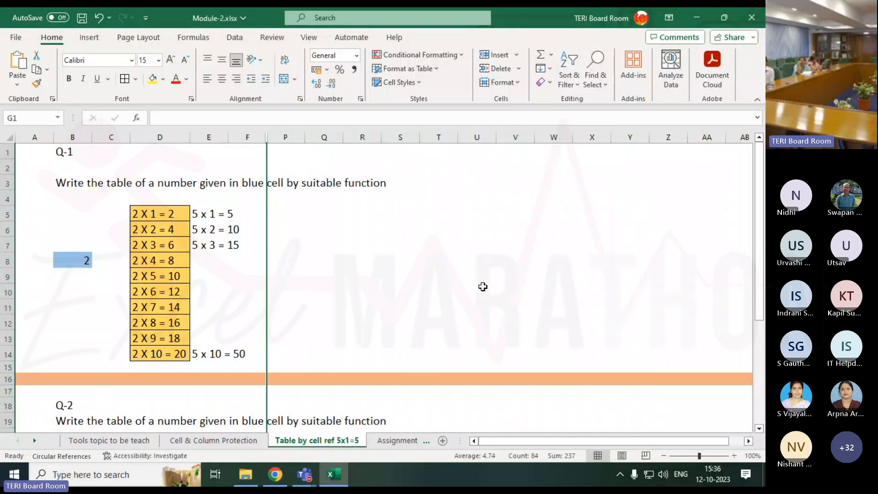
# Highlight the entire formula in D5 to examine how its single expression builds the multiplication table
pyautogui.click(168, 220)
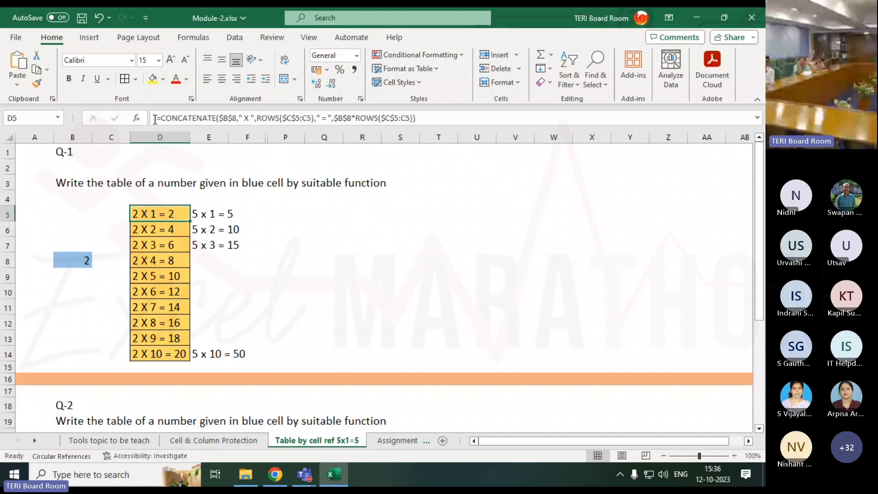
pyautogui.moveTo(155, 120); pyautogui.dragTo(425, 116)
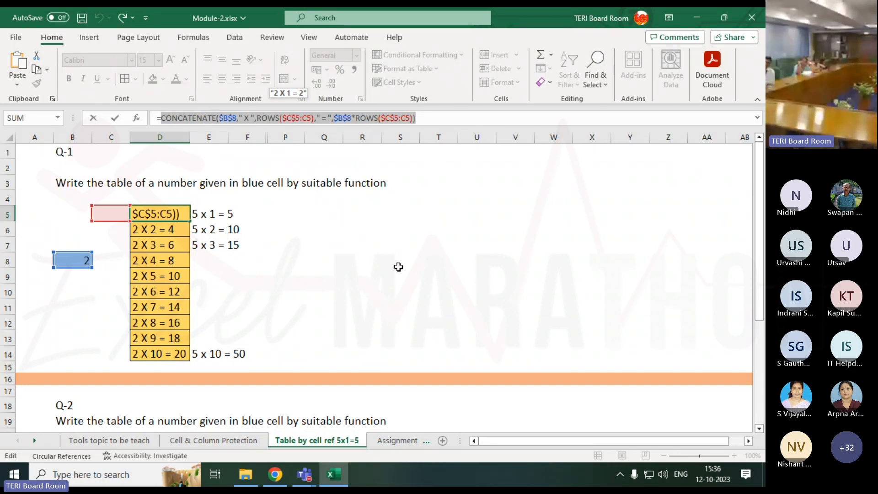
pyautogui.press('Return')
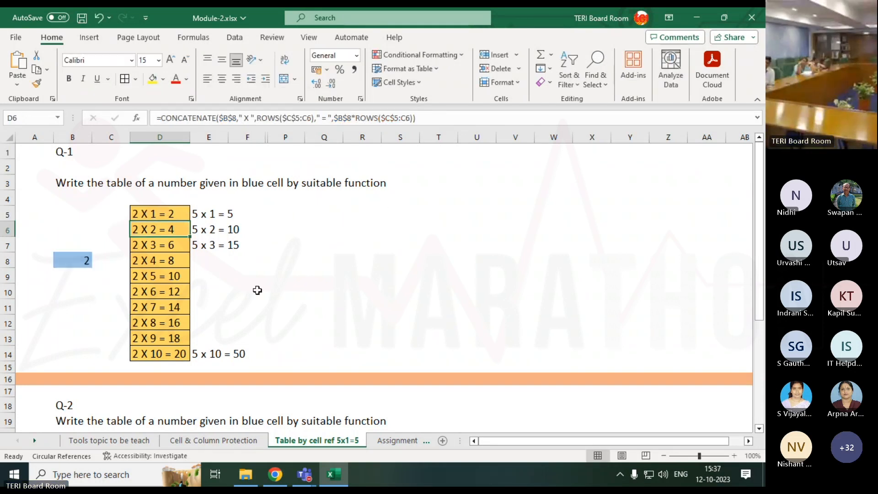
# Unhide the helper columns G to O between columns F and P
pyautogui.click(264, 137)
pyautogui.moveTo(276, 138); pyautogui.dragTo(285, 137)
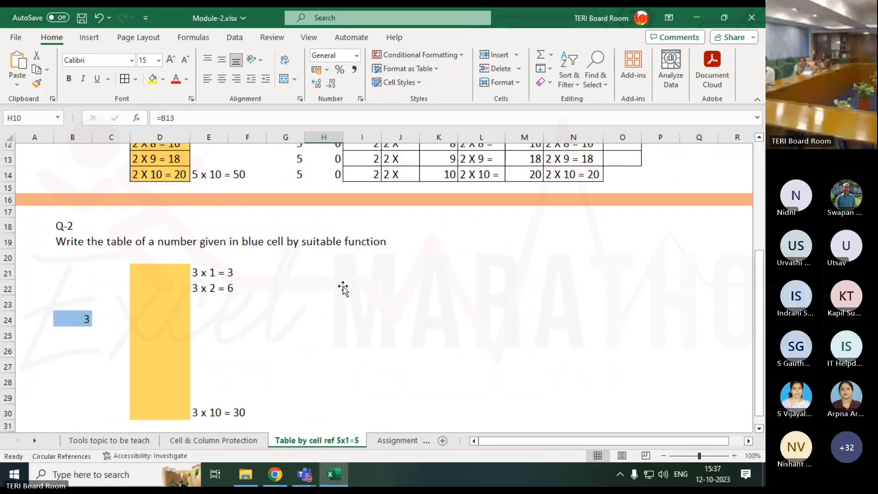
# Examine the Q-2 practice exercise for the table of 3 in rows 20 to 31, glancing at the Assignment-1 sheet
pyautogui.scroll(-1, 343, 288)
pyautogui.moveTo(44, 223); pyautogui.dragTo(266, 328)
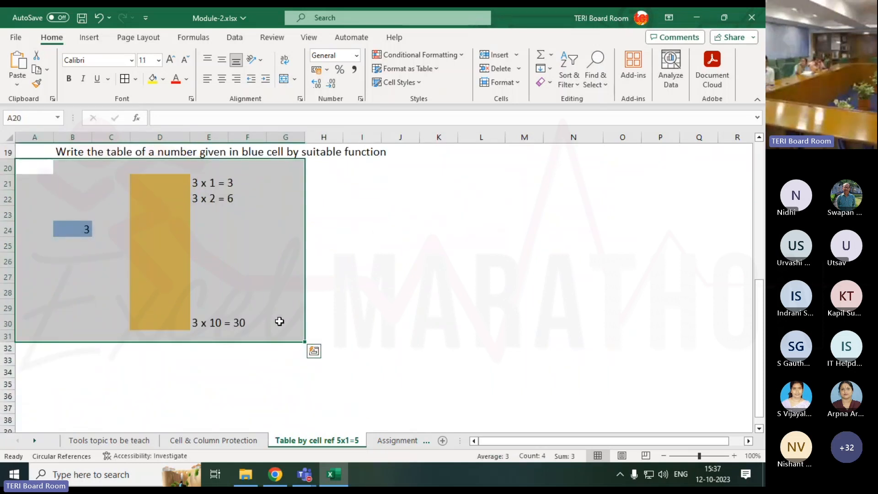
pyautogui.click(394, 440)
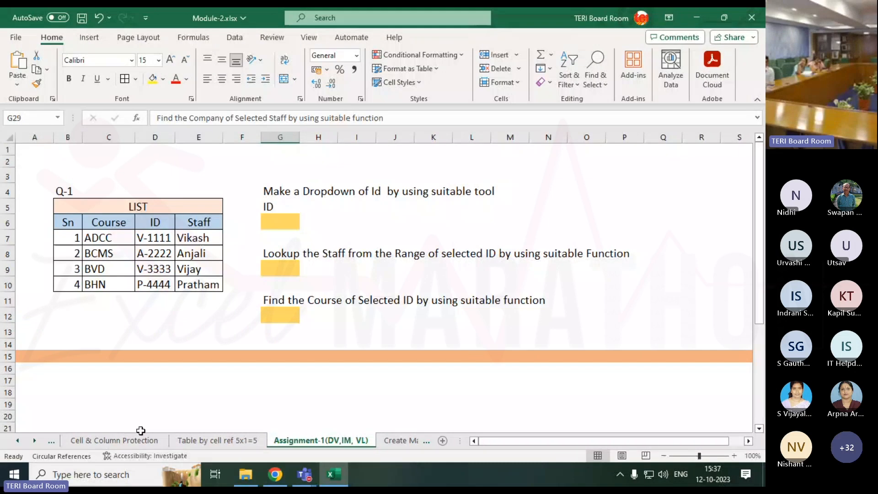
pyautogui.click(217, 440)
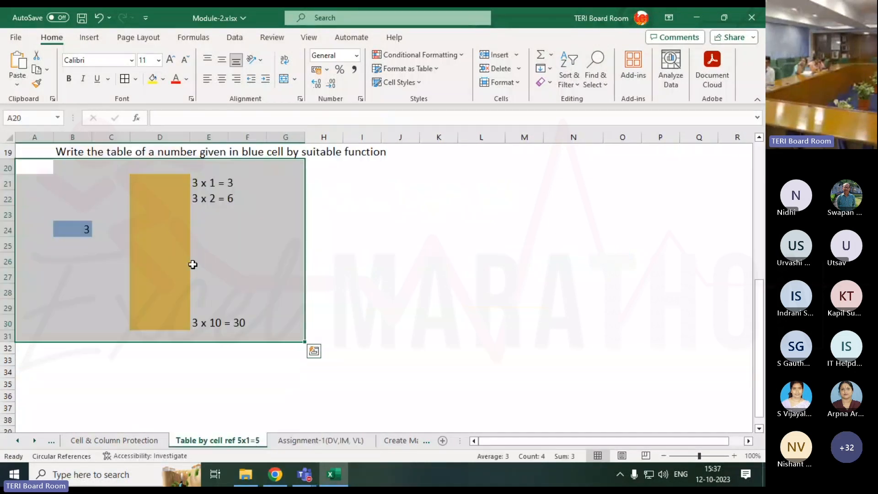
pyautogui.click(366, 201)
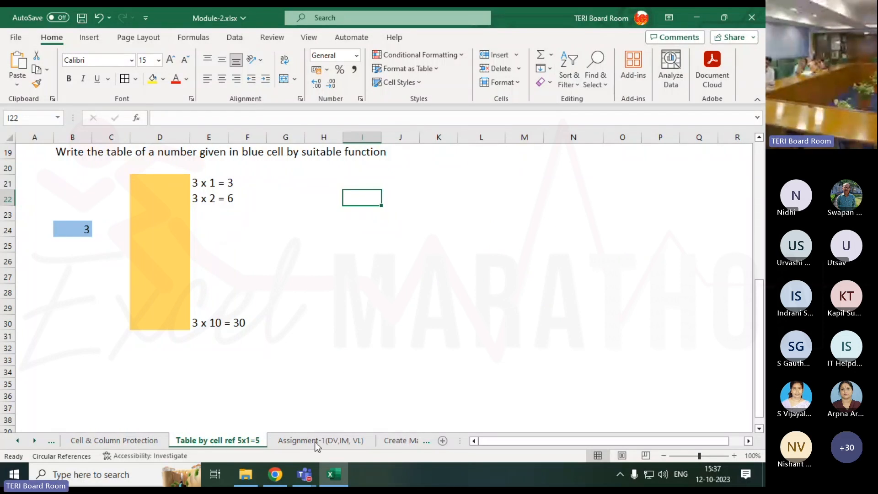
# Open the Assignment-1(DV,IM, VL) sheet and examine both ID dropdown and lookup exercises
pyautogui.click(296, 441)
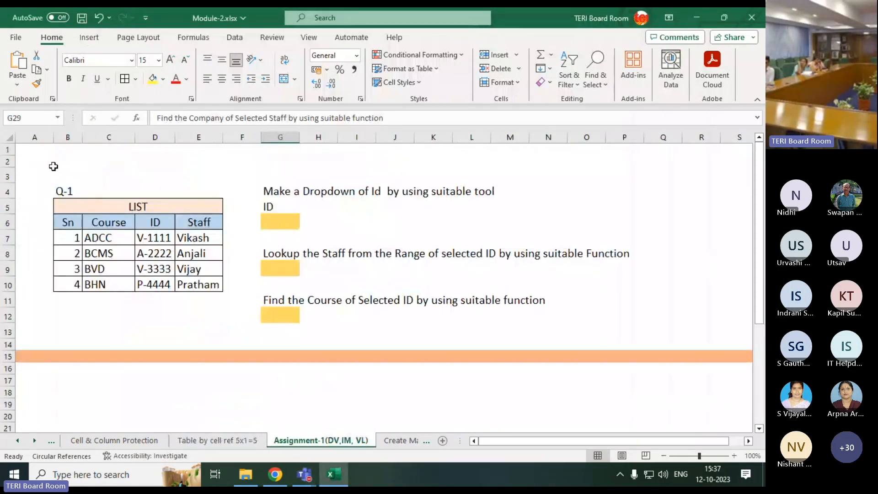
pyautogui.moveTo(53, 170); pyautogui.dragTo(378, 319)
pyautogui.scroll(-4, 257, 329)
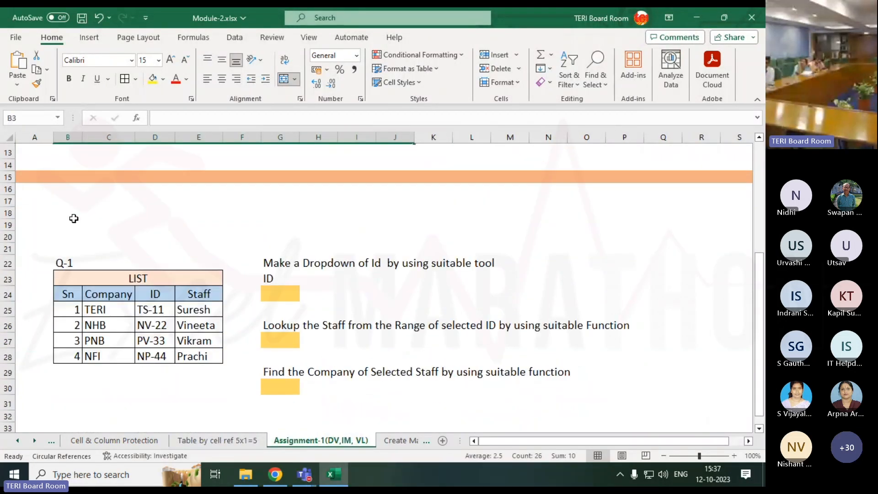
pyautogui.moveTo(63, 242); pyautogui.dragTo(319, 353)
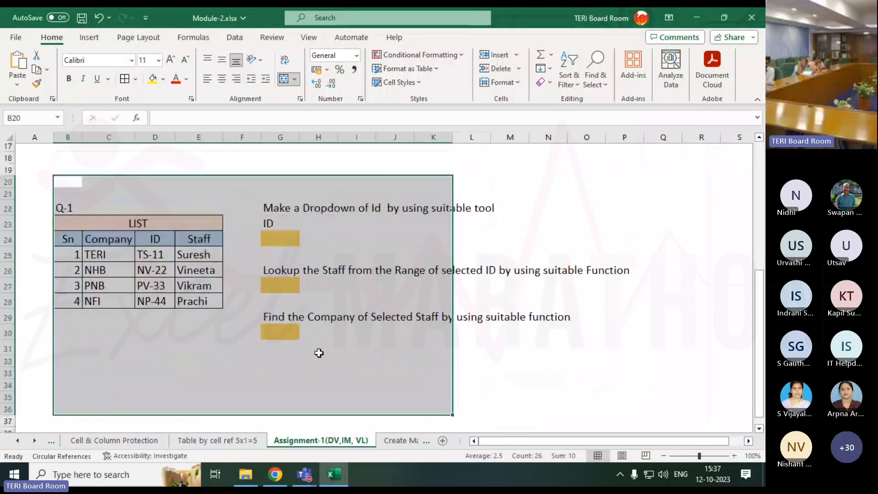
pyautogui.scroll(5, 248, 284)
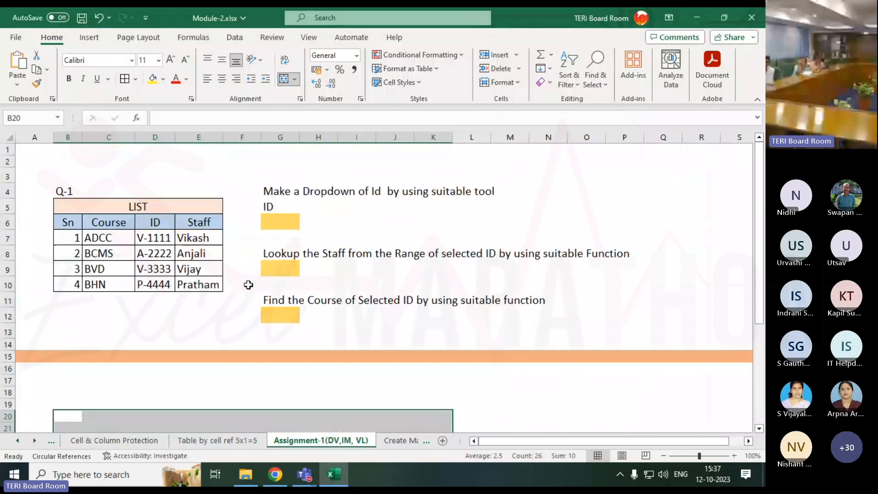
# Go through the first exercise's LIST table title and its Sn, Course, ID and Staff headings
pyautogui.click(174, 209)
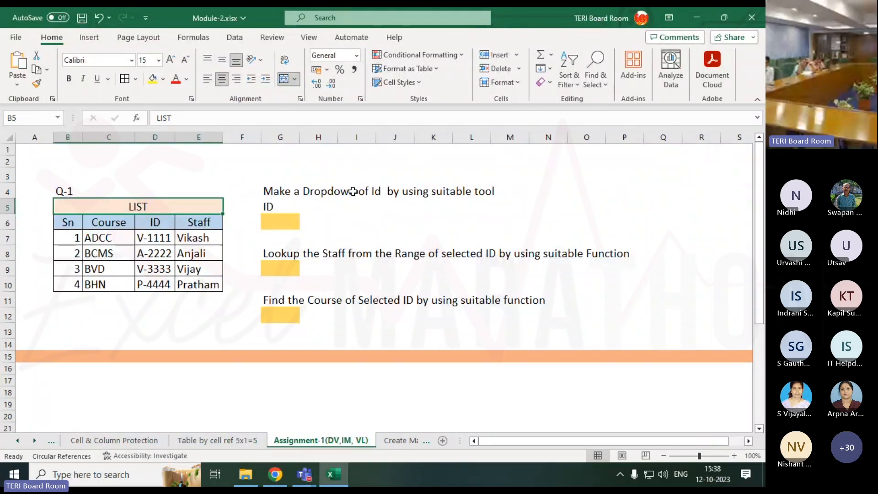
pyautogui.click(70, 222)
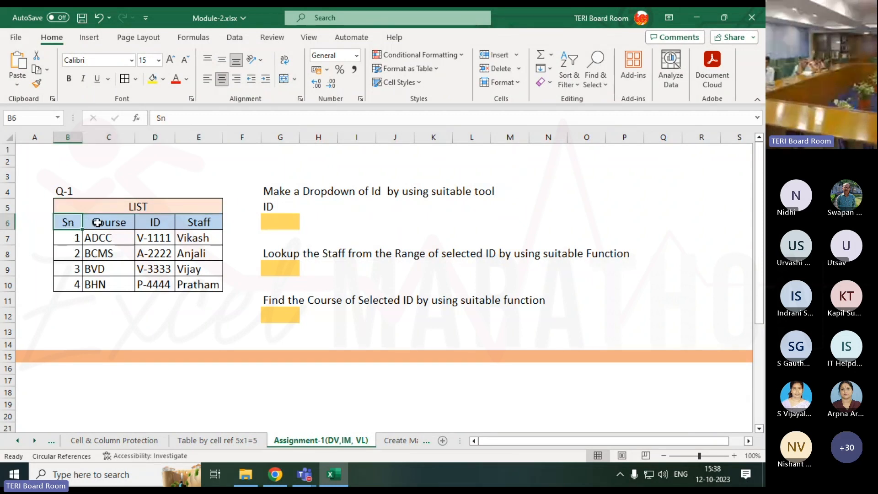
pyautogui.click(103, 223)
pyautogui.click(157, 222)
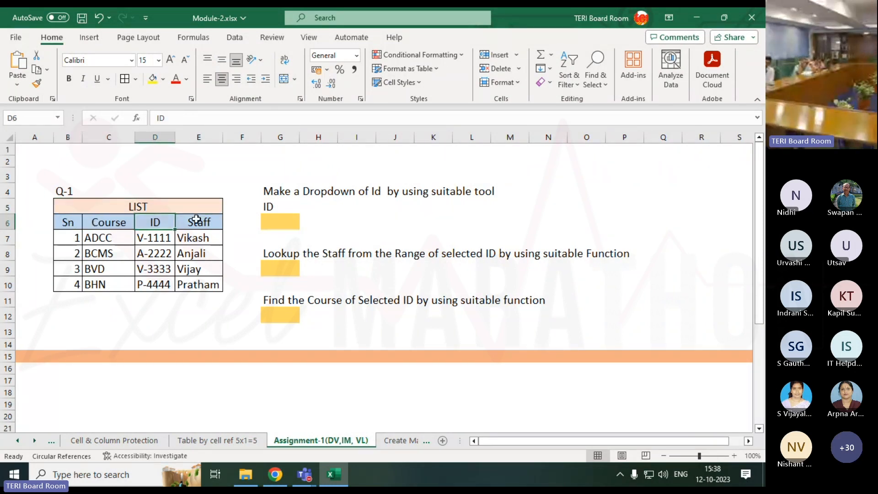
pyautogui.click(200, 220)
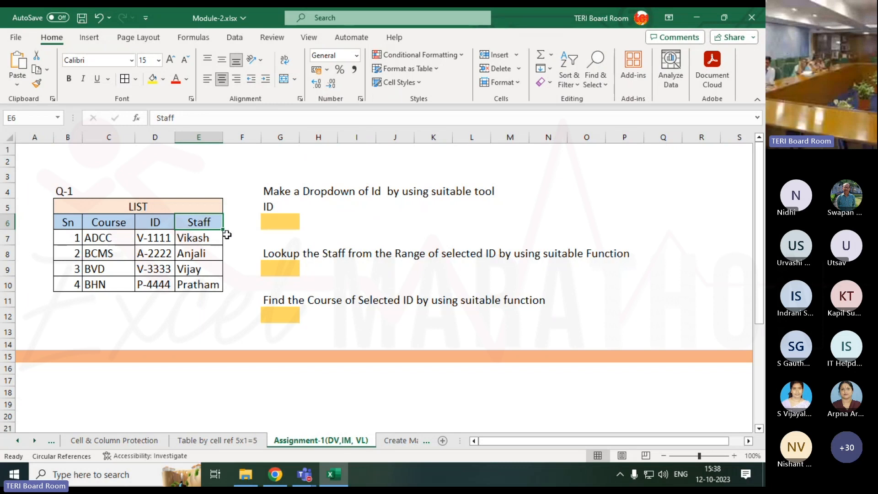
# Examine the ID formulas in D7:D10, the Staff heading and the empty dropdown cell G6
pyautogui.click(154, 241)
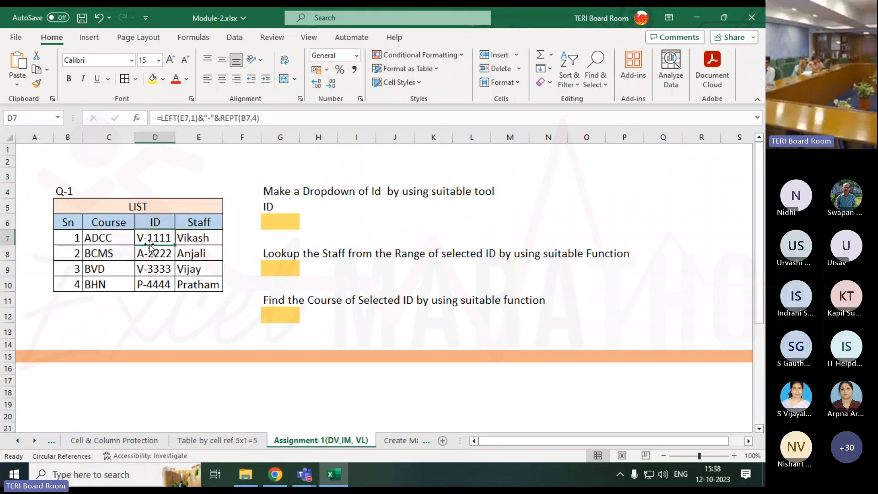
pyautogui.click(195, 223)
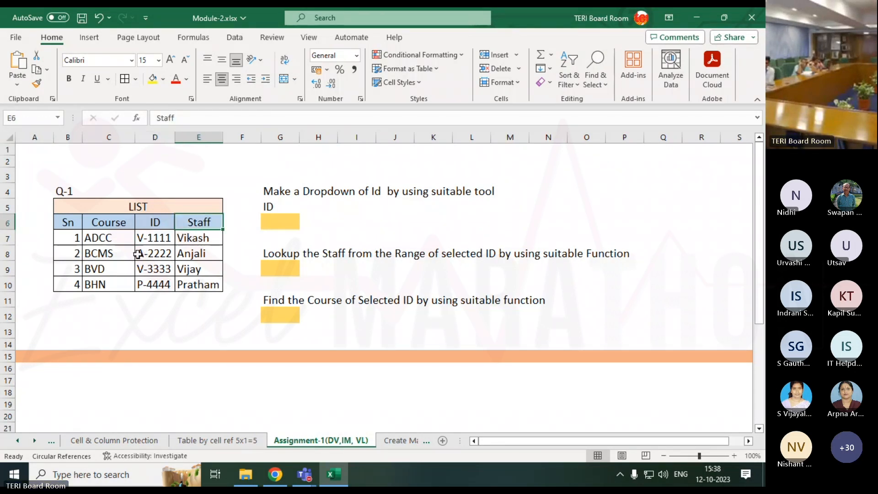
pyautogui.click(269, 224)
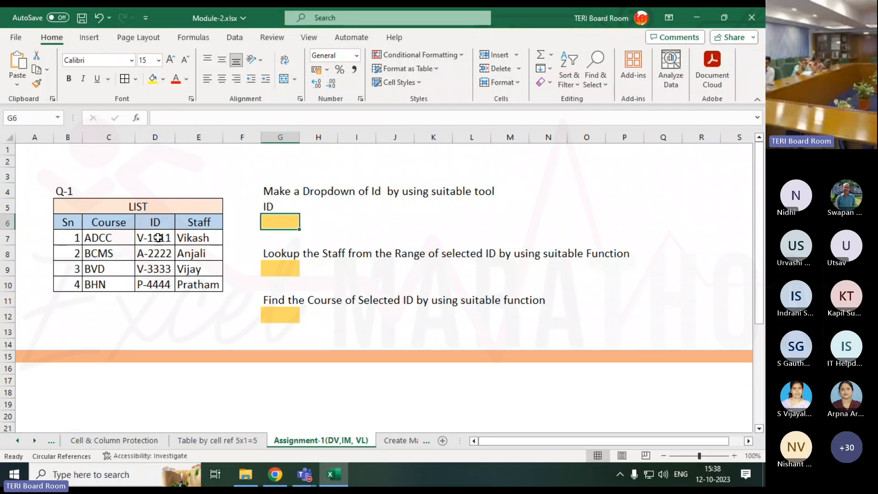
pyautogui.moveTo(157, 237); pyautogui.dragTo(157, 287)
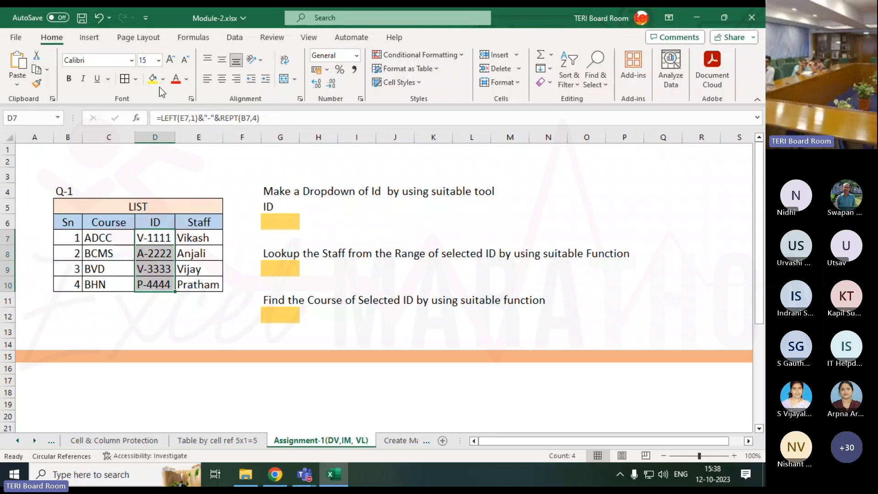
pyautogui.click(135, 80)
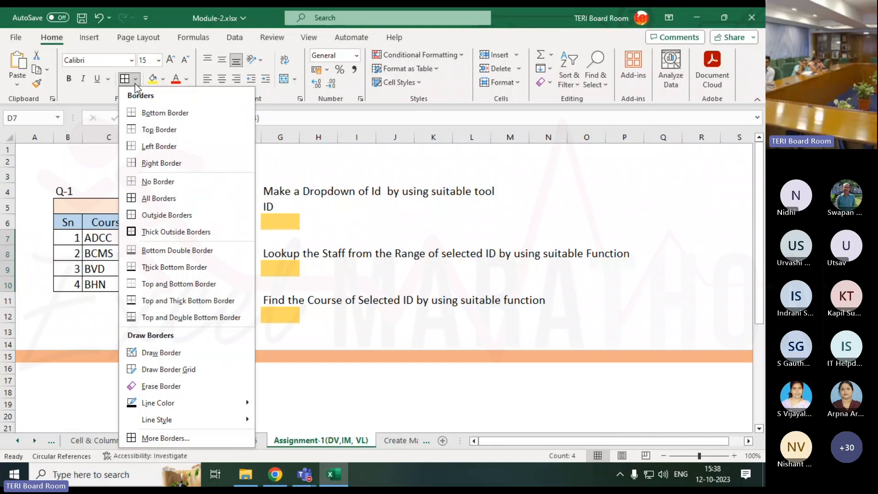
pyautogui.click(135, 80)
pyautogui.click(135, 80)
pyautogui.click(135, 84)
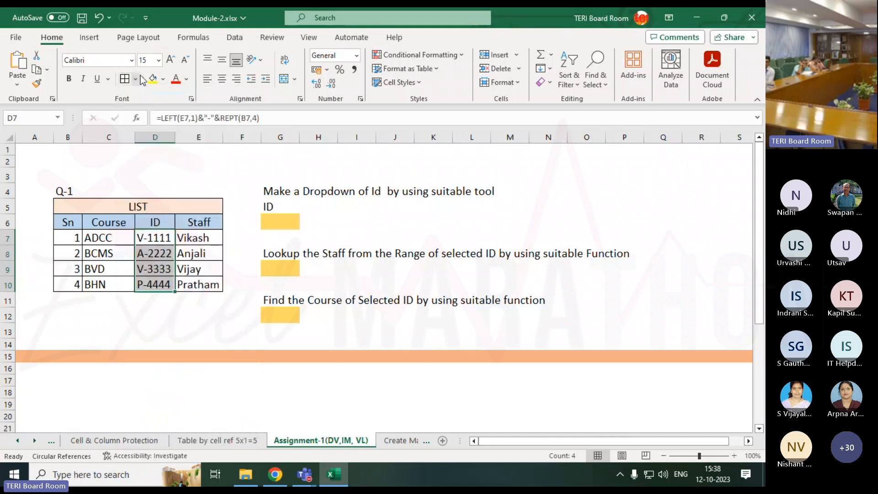
# Select the empty ID cell G6 and bring up the data commands
pyautogui.click(274, 222)
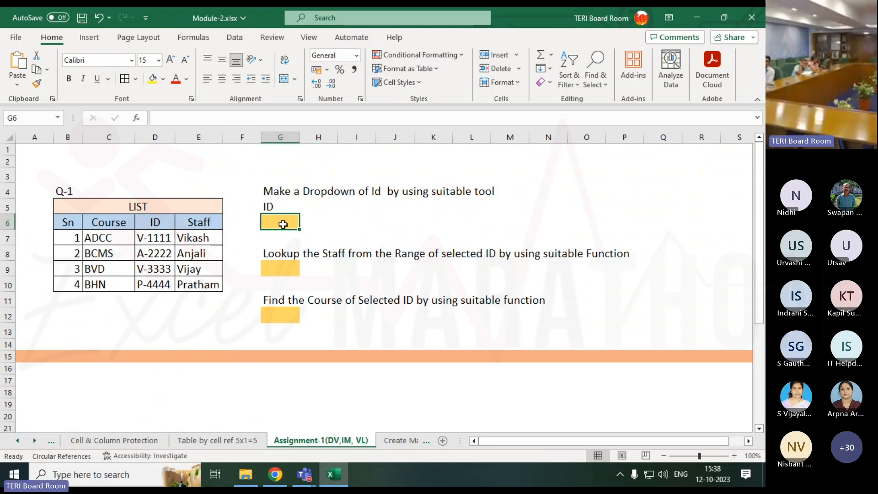
pyautogui.click(234, 38)
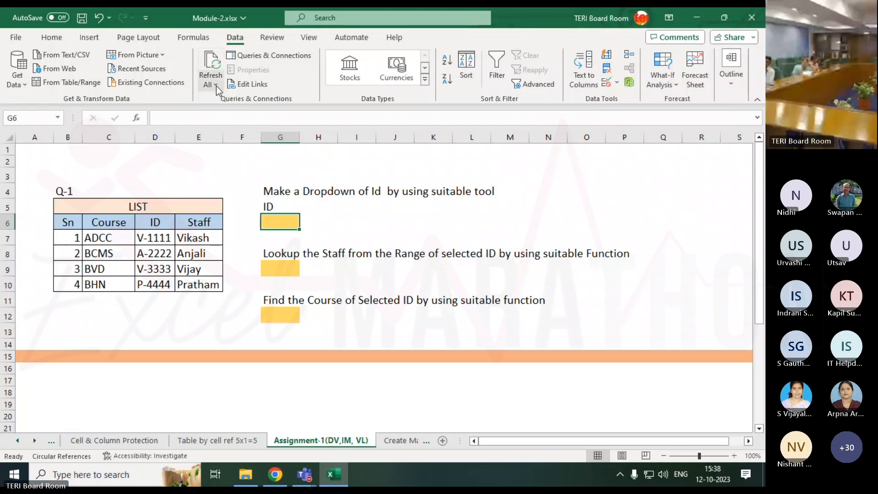
pyautogui.click(277, 44)
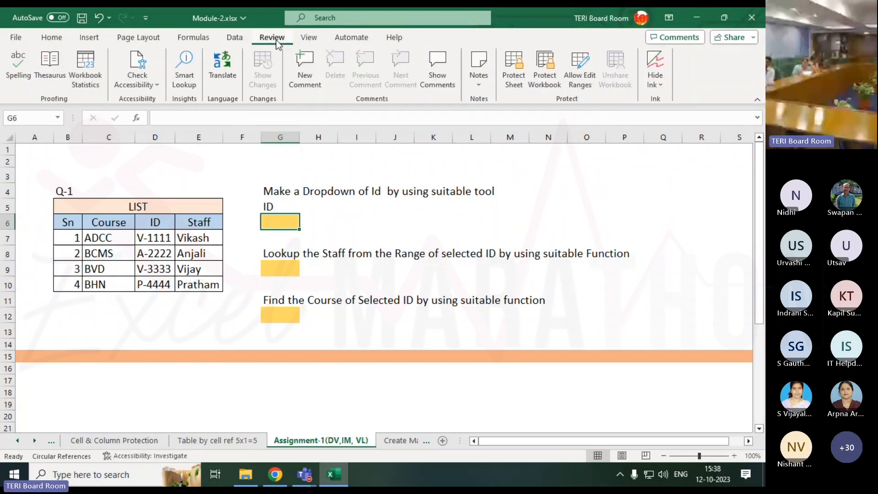
pyautogui.click(232, 40)
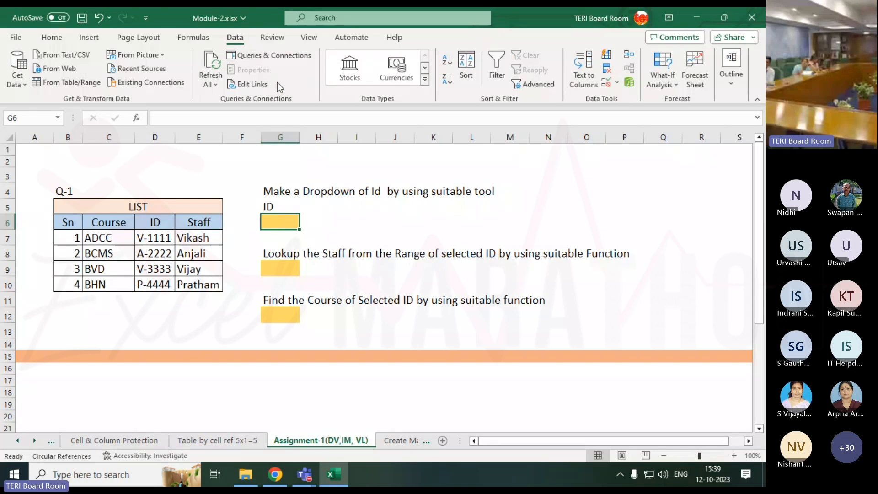
pyautogui.click(424, 81)
pyautogui.click(455, 88)
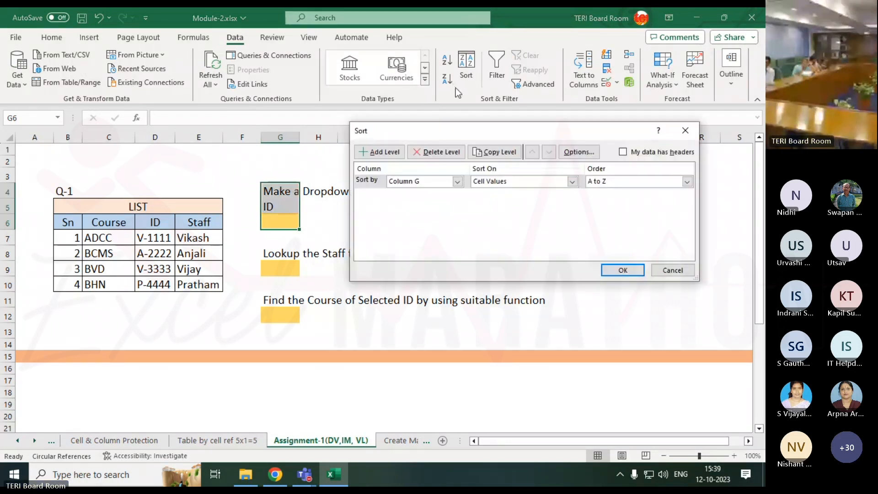
pyautogui.click(685, 131)
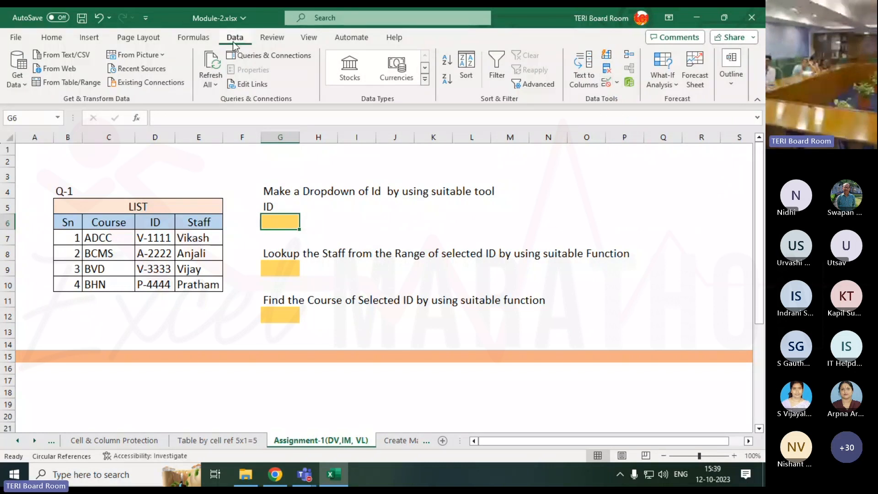
pyautogui.click(617, 84)
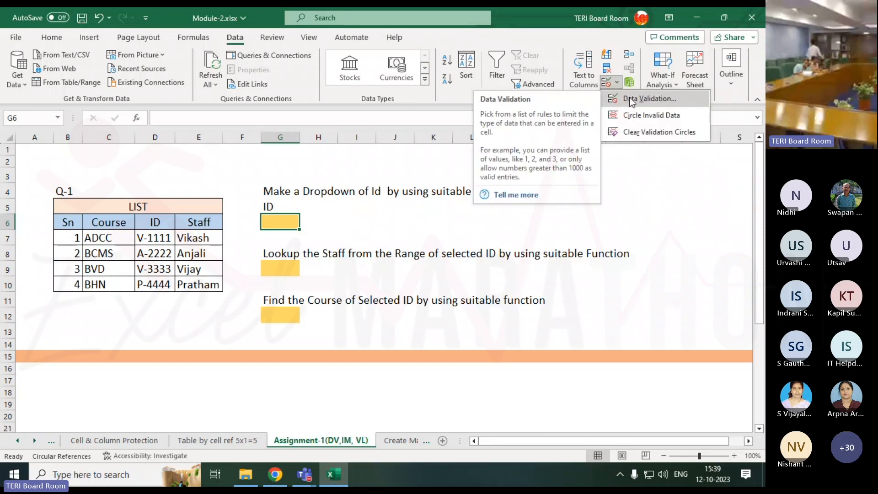
pyautogui.click(629, 97)
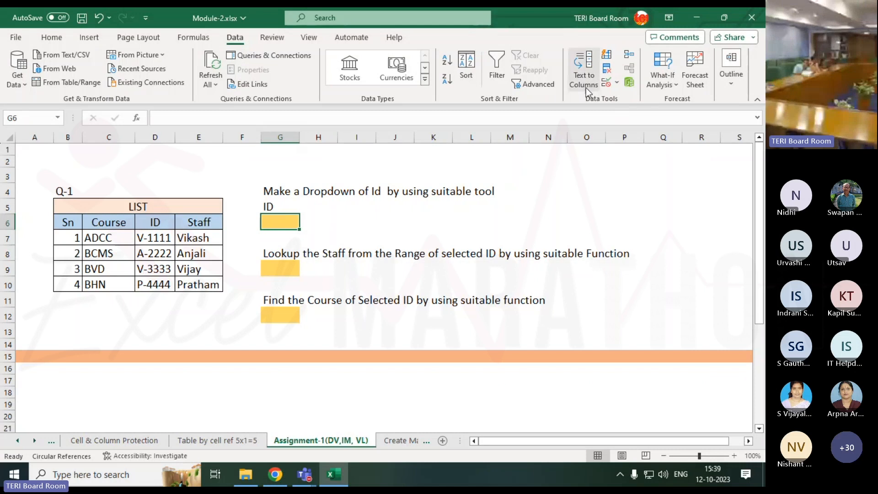
pyautogui.click(611, 86)
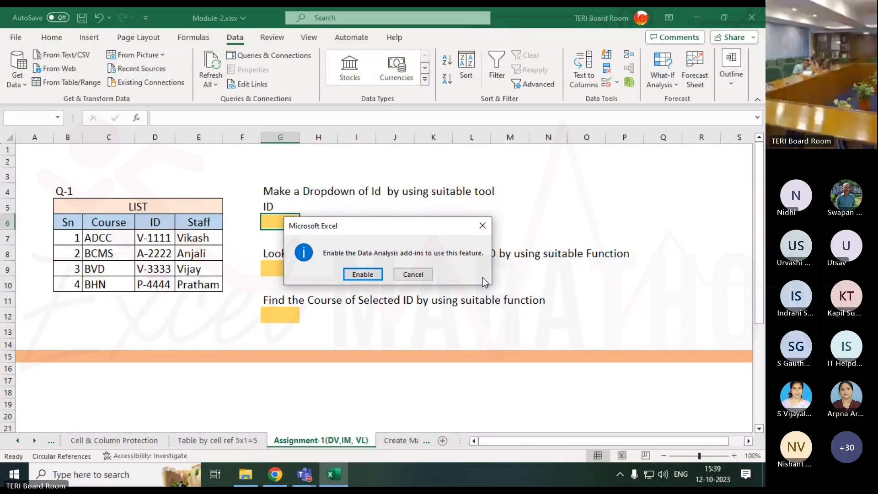
pyautogui.click(482, 225)
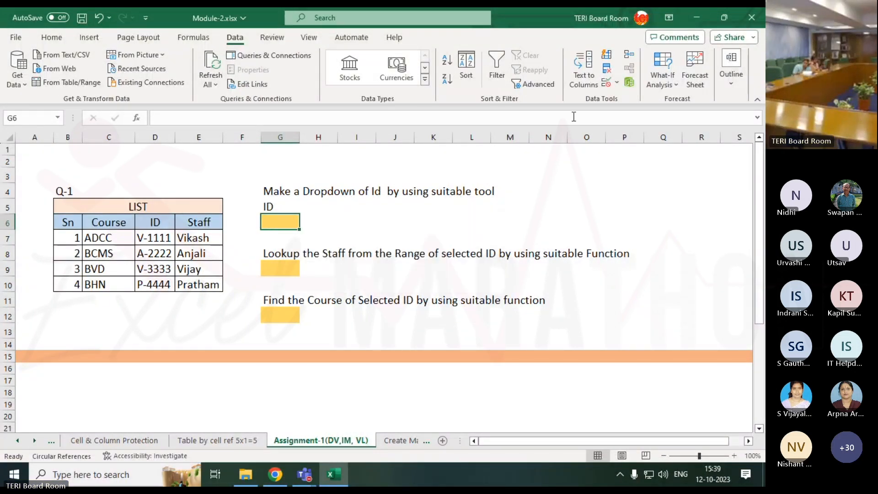
# Apply List data validation to cell G6, using the IDs in D7:D10 as the source of its in-cell dropdown
pyautogui.click(618, 83)
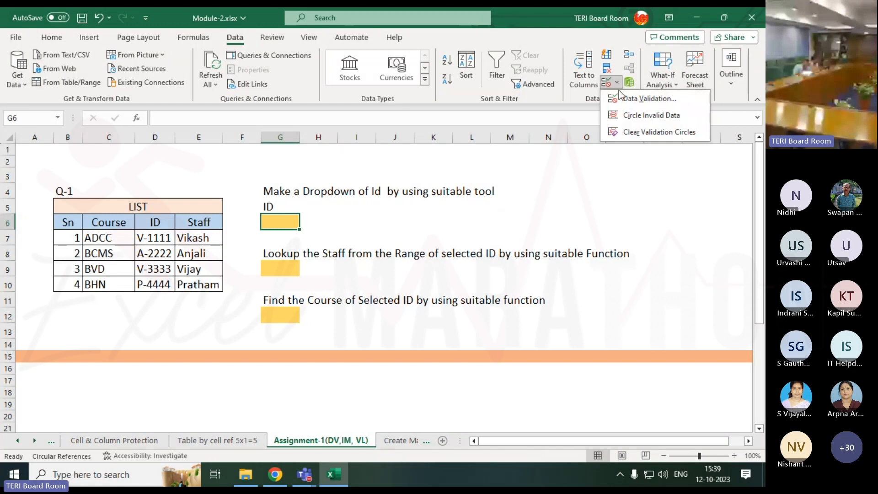
pyautogui.click(645, 106)
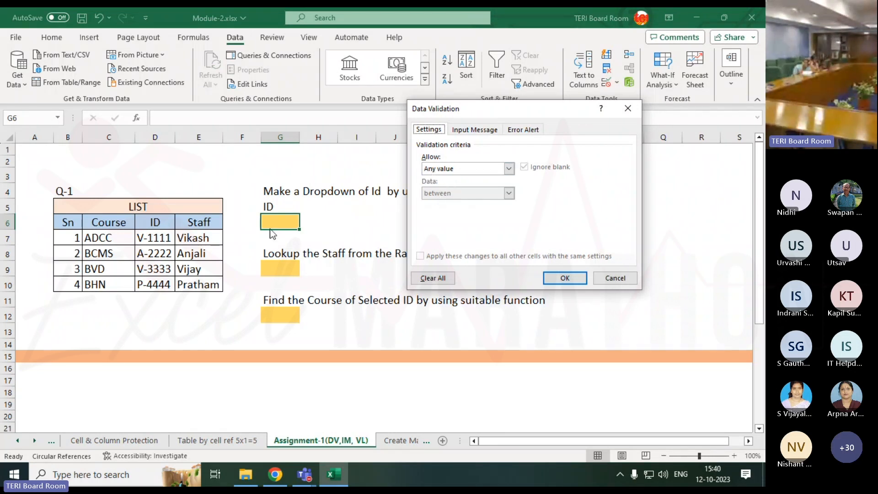
pyautogui.click(467, 168)
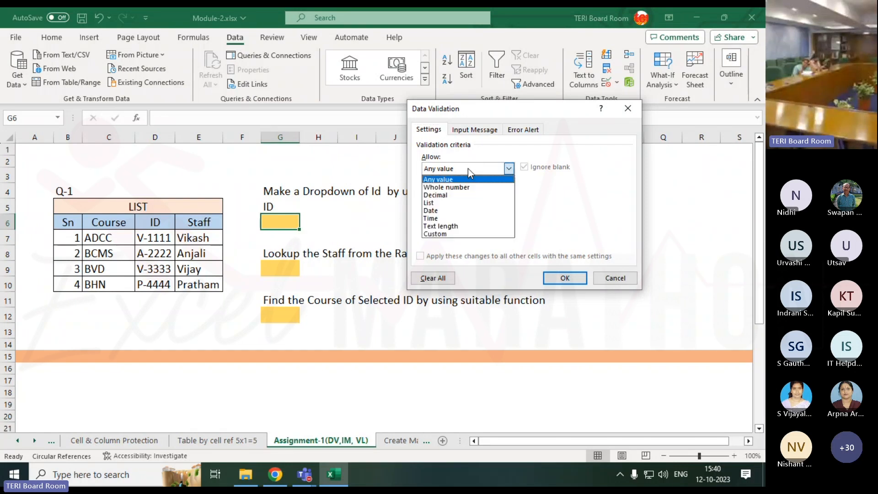
pyautogui.click(449, 207)
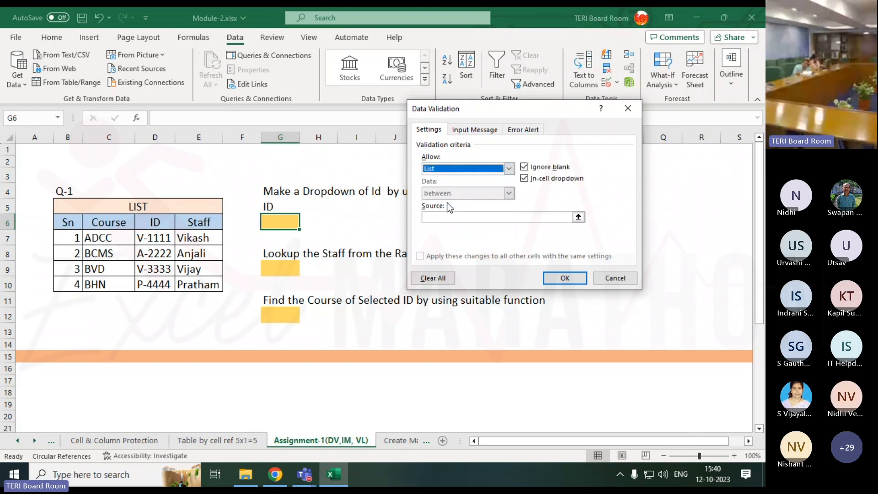
pyautogui.click(437, 216)
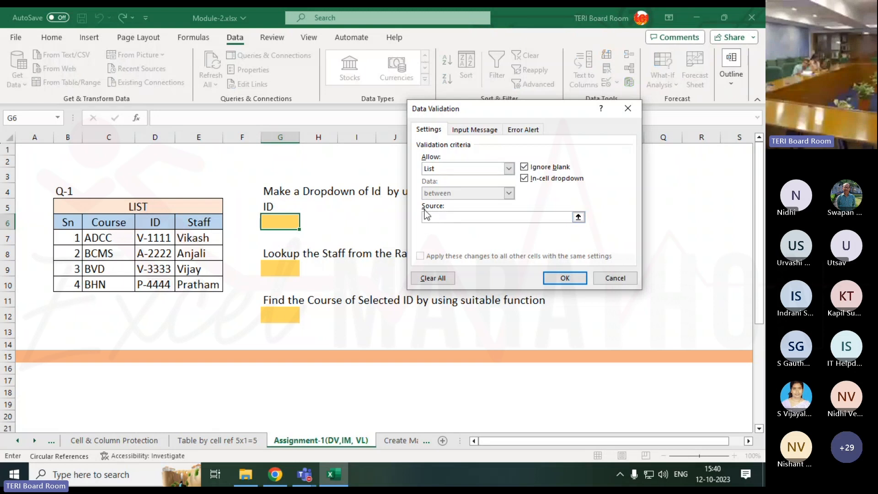
pyautogui.moveTo(153, 236); pyautogui.dragTo(153, 282)
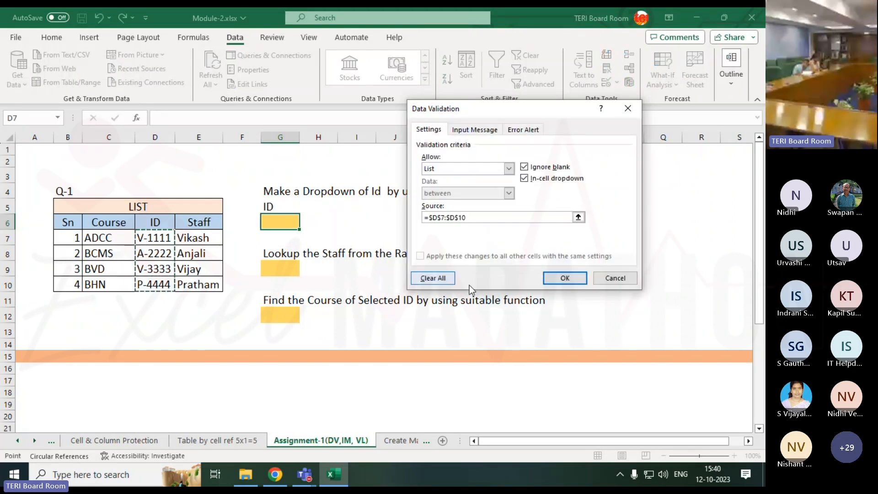
pyautogui.click(581, 279)
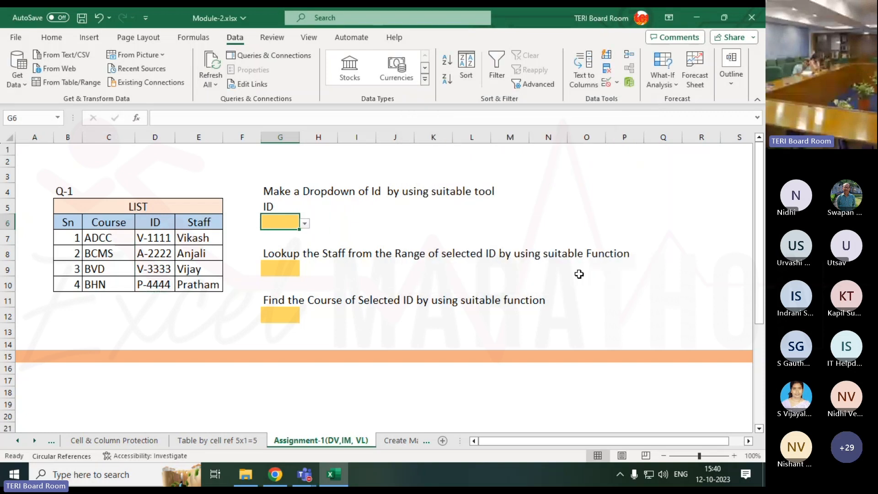
# Test the G6 dropdown by choosing the second, third and fourth IDs in turn, finishing on the third
pyautogui.click(308, 225)
pyautogui.click(285, 249)
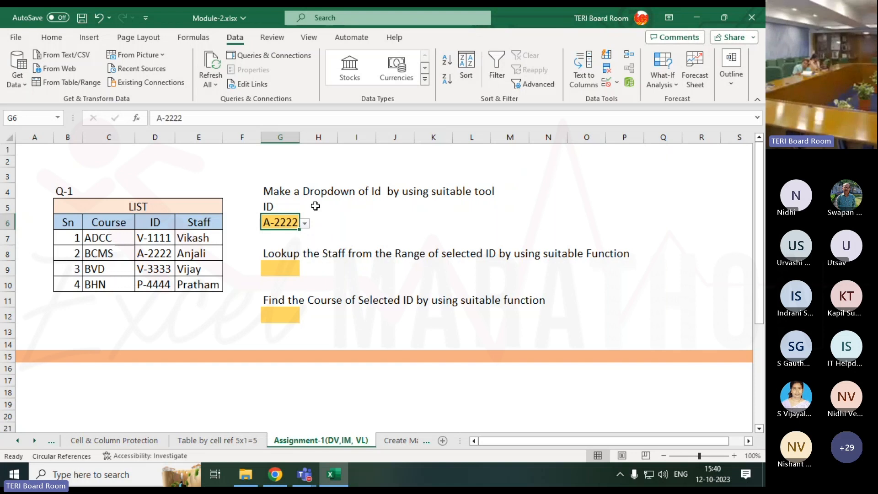
pyautogui.click(304, 223)
pyautogui.click(292, 255)
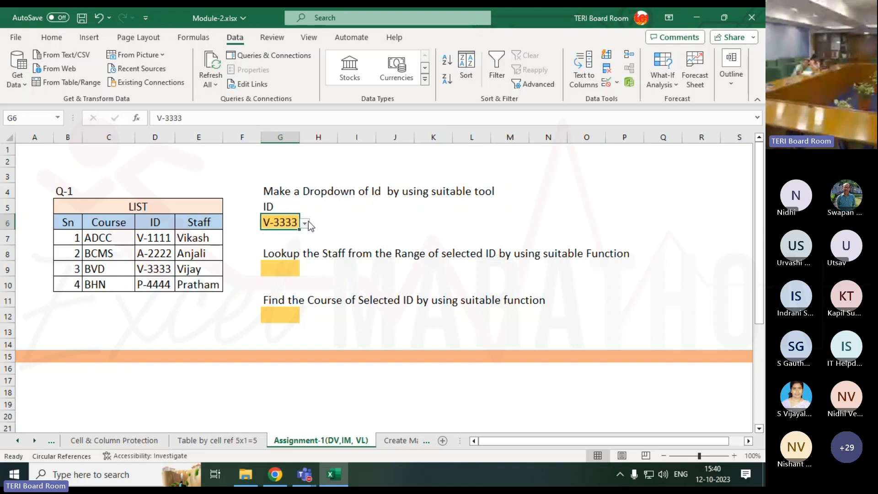
pyautogui.click(305, 224)
pyautogui.click(283, 266)
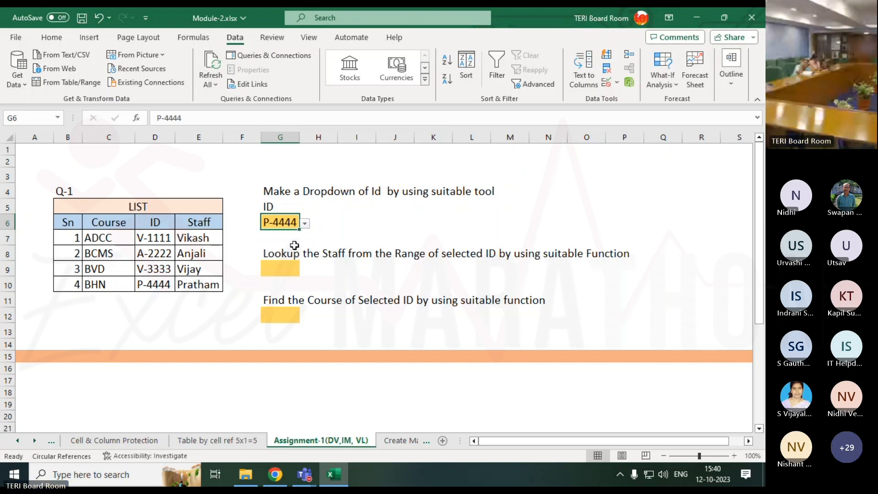
pyautogui.click(304, 224)
pyautogui.click(288, 246)
pyautogui.click(305, 224)
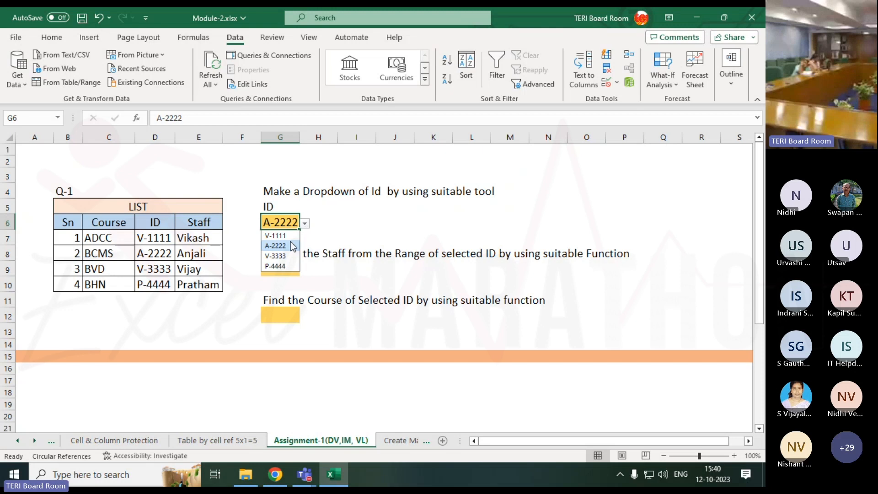
pyautogui.click(289, 246)
pyautogui.click(304, 224)
pyautogui.click(285, 255)
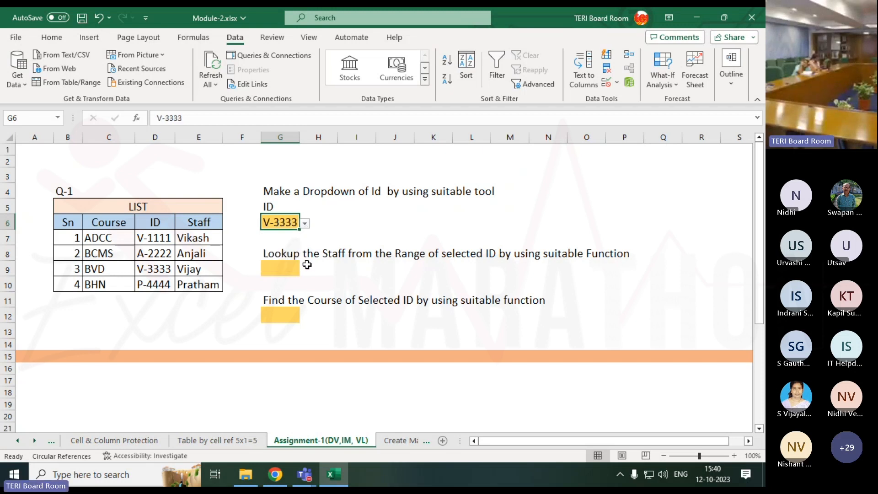
# Replace the first staff member's name in E7 with a different name starting with A
pyautogui.click(100, 236)
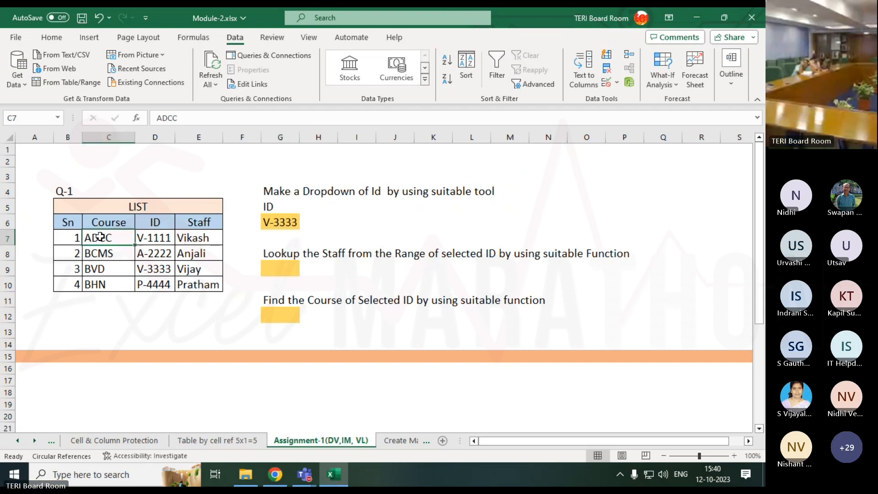
pyautogui.click(197, 237)
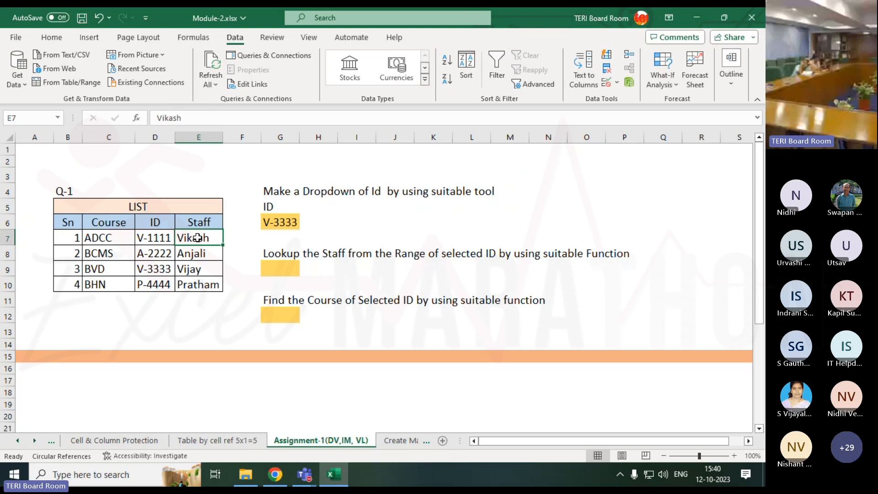
pyautogui.write('Amru')
pyautogui.write('d')
pyautogui.press('Return')
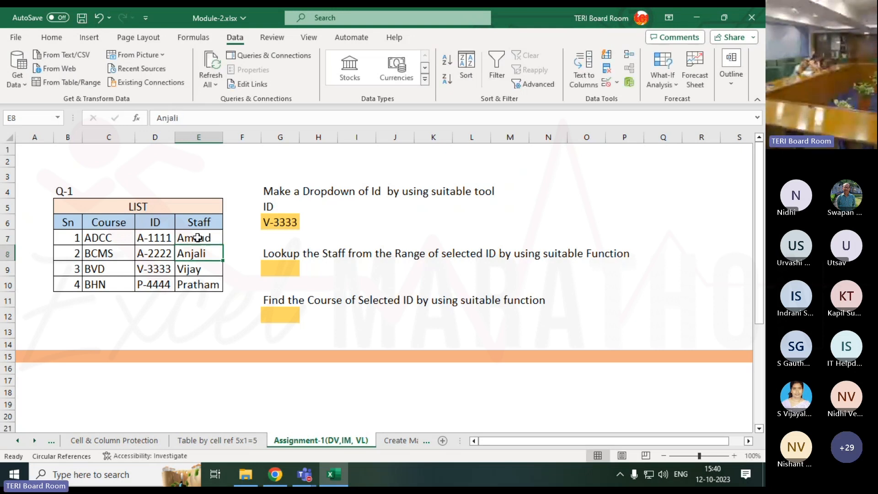
pyautogui.press('Left')
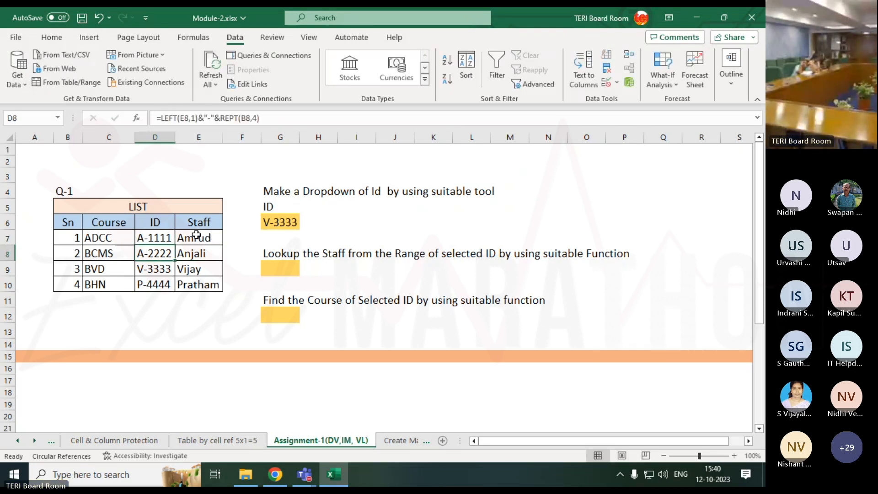
# Choose the first ID from the G6 dropdown and select the staff lookup cell G9
pyautogui.click(292, 220)
pyautogui.click(302, 223)
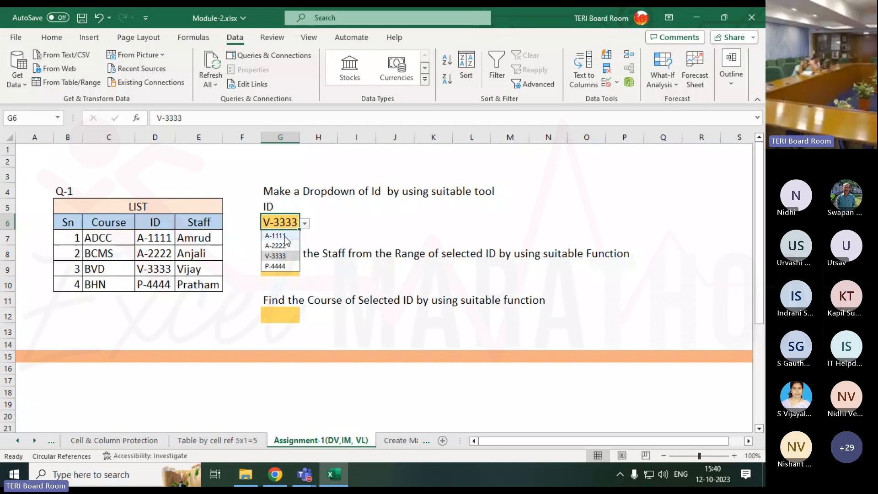
pyautogui.click(285, 236)
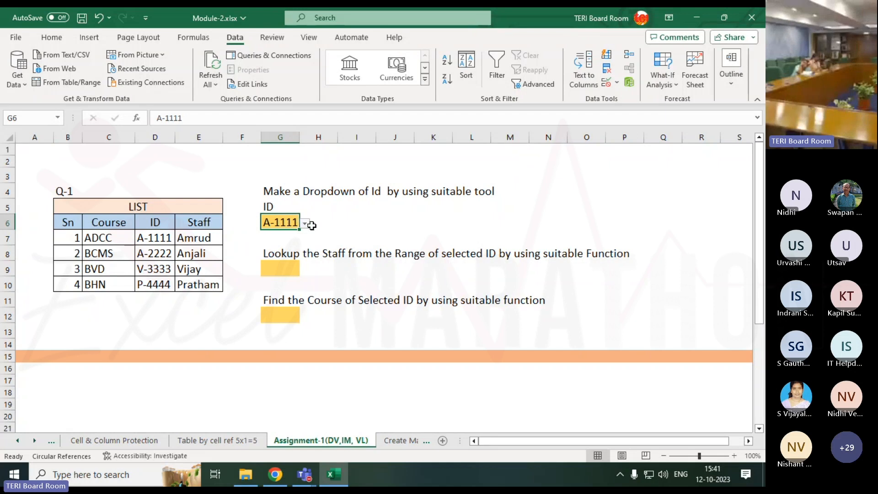
pyautogui.click(284, 271)
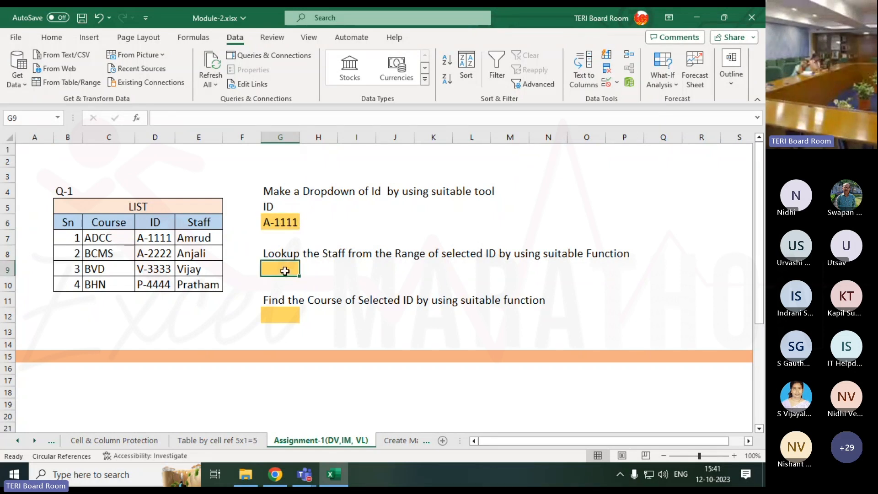
pyautogui.click(277, 222)
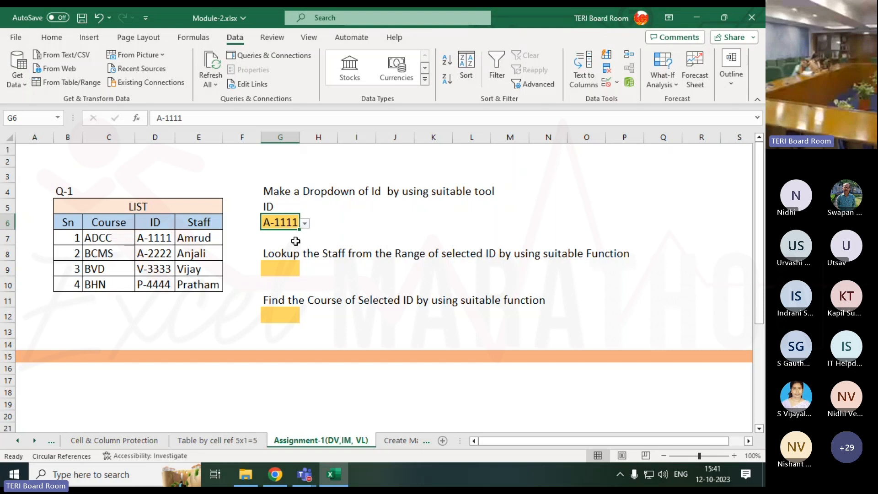
pyautogui.click(287, 268)
pyautogui.click(291, 319)
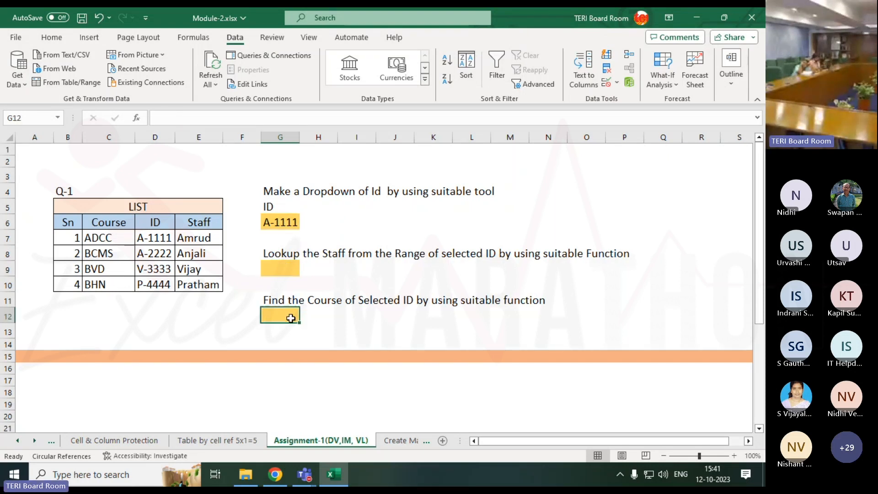
pyautogui.click(295, 269)
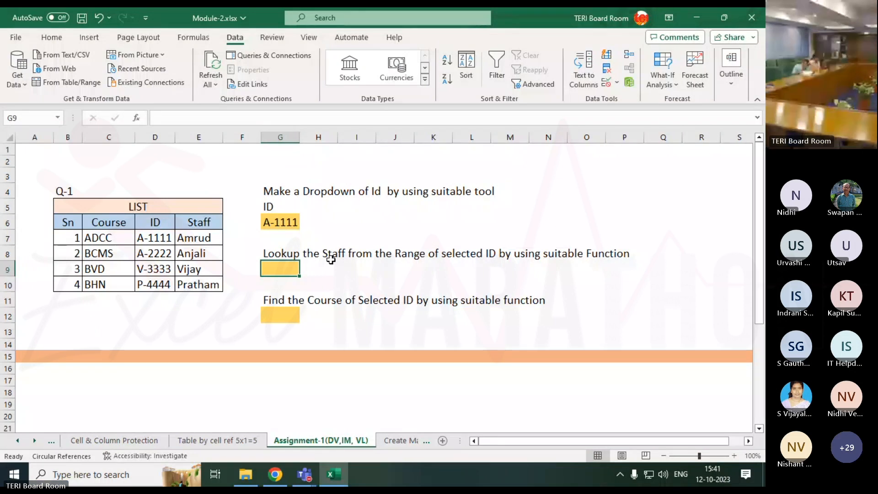
# Switch to the Teams meeting window to check the meeting chat, and return to the Excel workbook
pyautogui.click(304, 474)
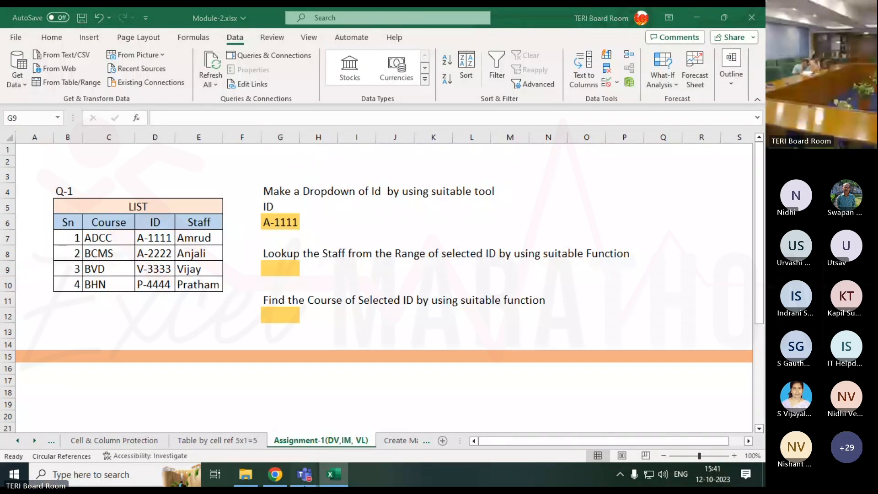
pyautogui.click(347, 388)
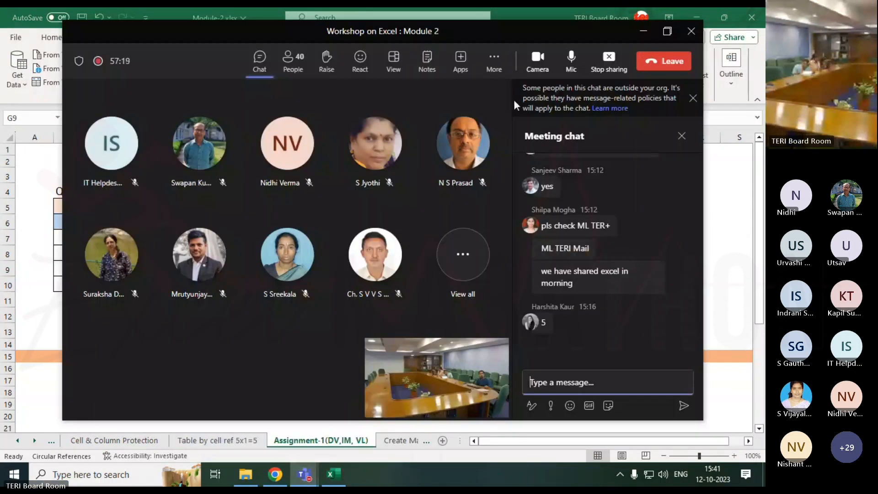
pyautogui.click(718, 264)
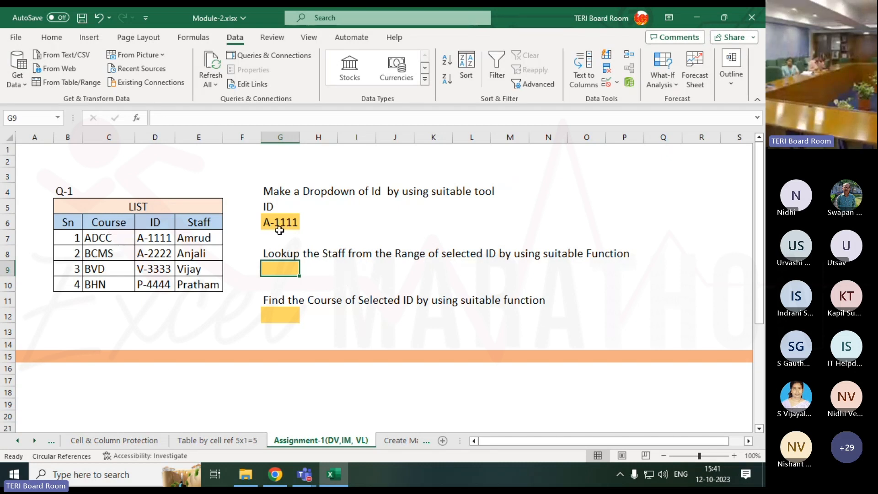
# Choose the fourth ID from the G6 dropdown after reviewing the ID header and the staff names in E7:E10
pyautogui.click(160, 221)
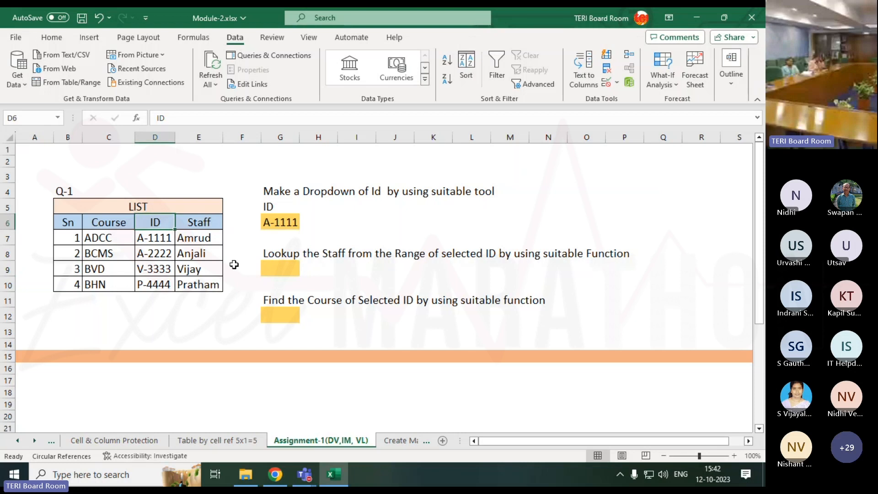
pyautogui.click(266, 269)
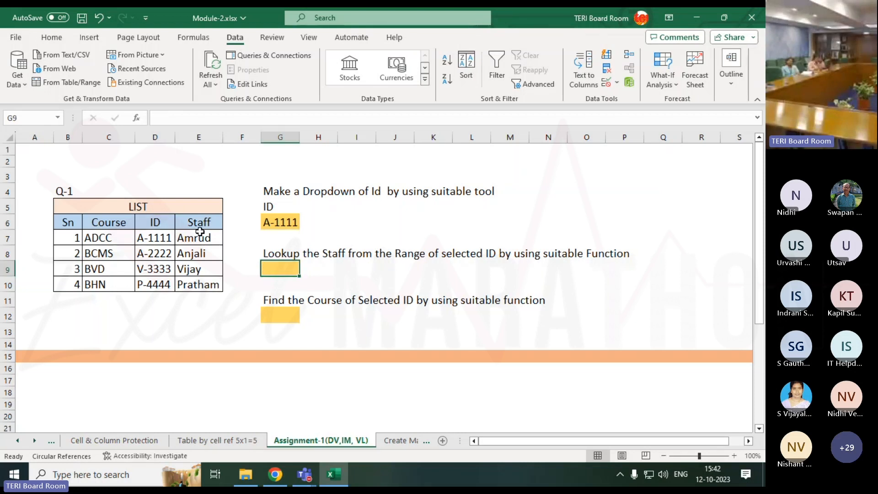
pyautogui.moveTo(201, 233); pyautogui.dragTo(195, 284)
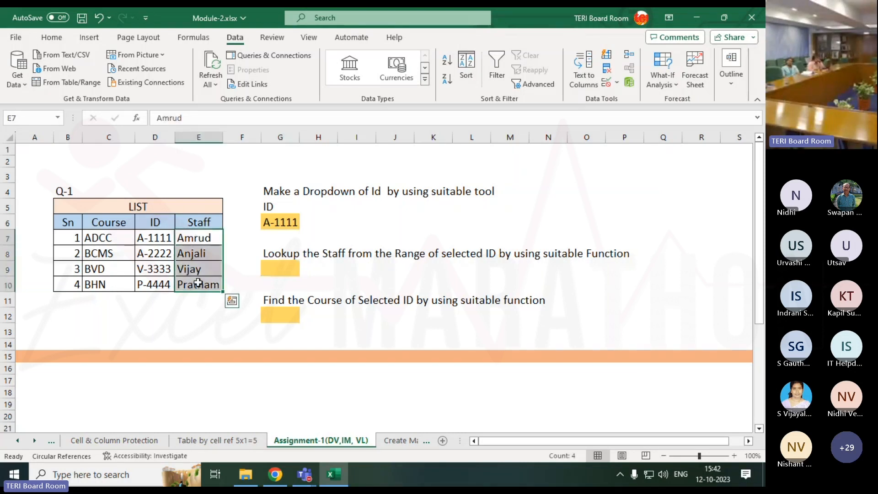
pyautogui.click(288, 223)
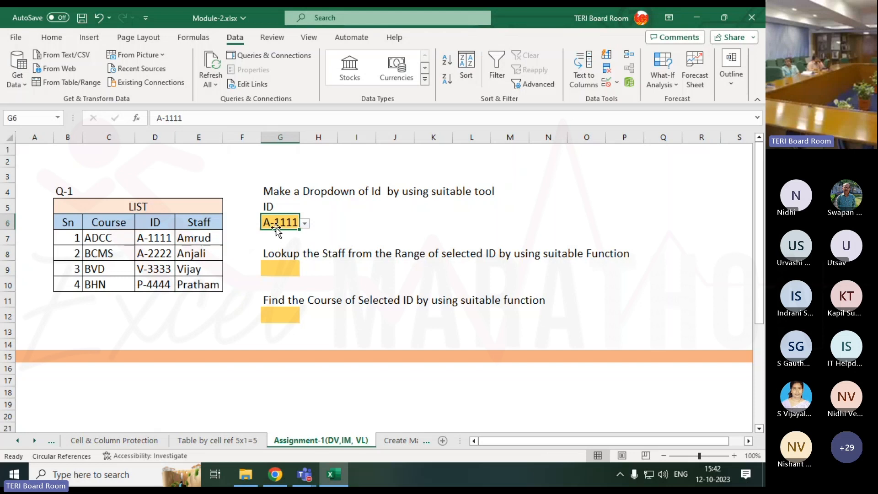
pyautogui.click(305, 222)
pyautogui.click(288, 267)
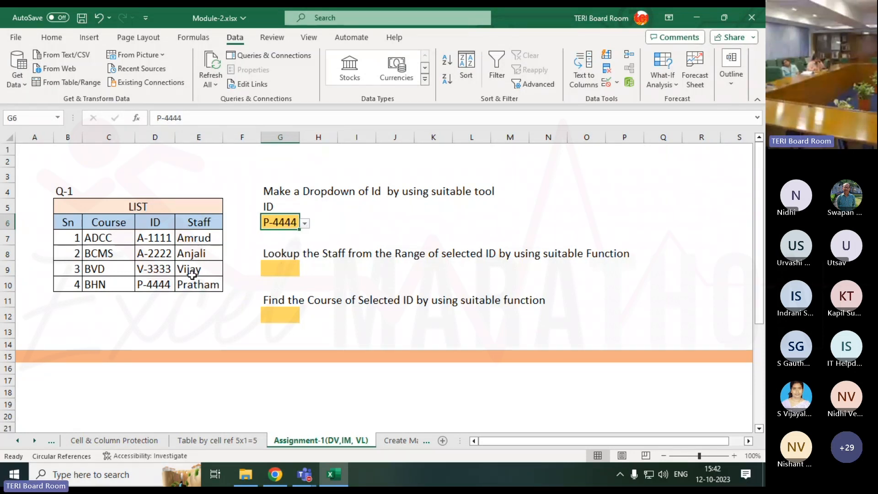
# Examine how the IDs in column D and the staff in column E are arranged compared with the table's rows
pyautogui.click(282, 269)
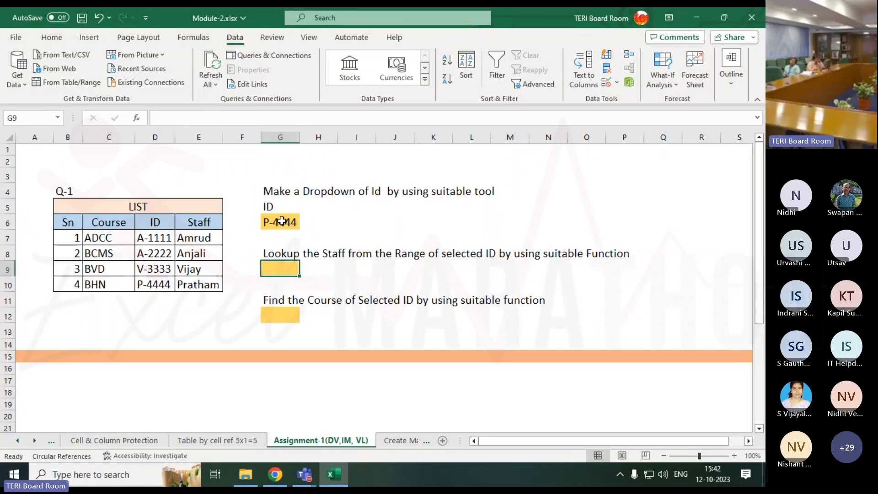
pyautogui.click(200, 275)
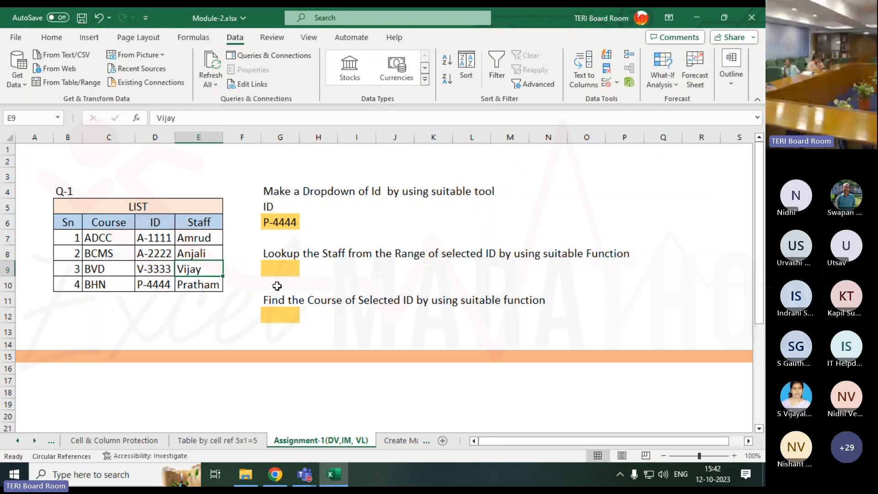
pyautogui.click(288, 268)
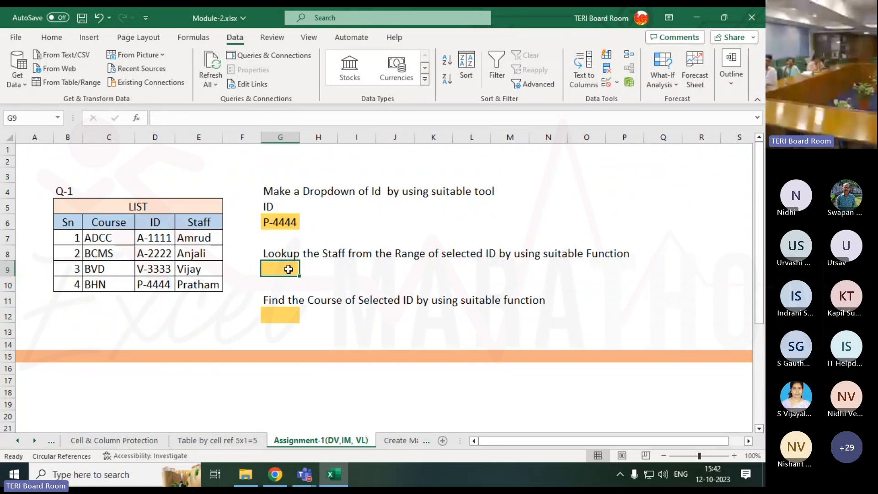
pyautogui.click(157, 239)
pyautogui.click(155, 253)
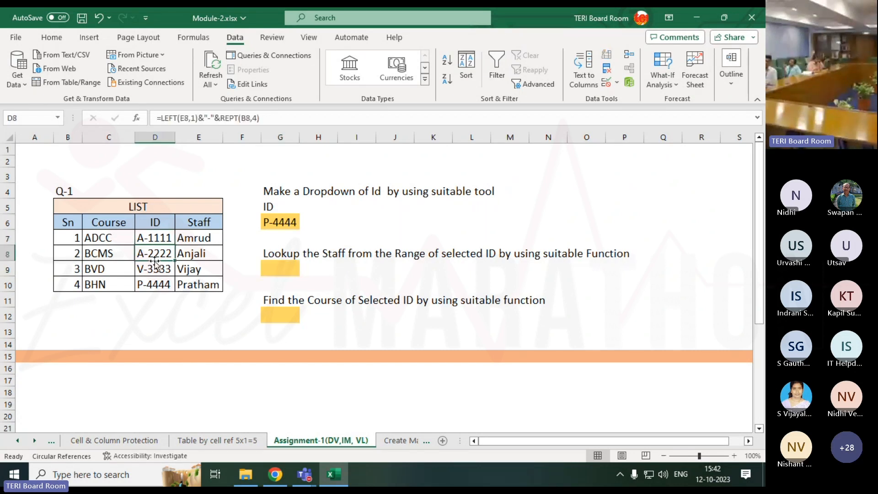
pyautogui.click(153, 268)
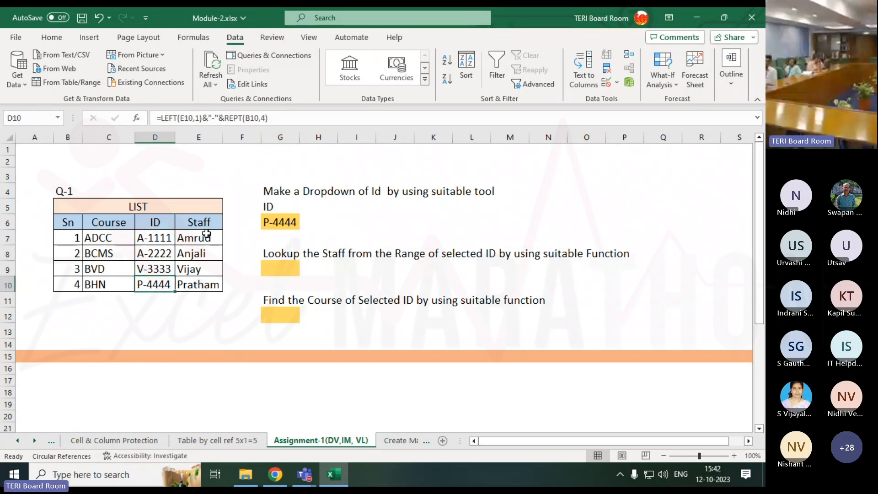
pyautogui.moveTo(194, 236); pyautogui.dragTo(204, 278)
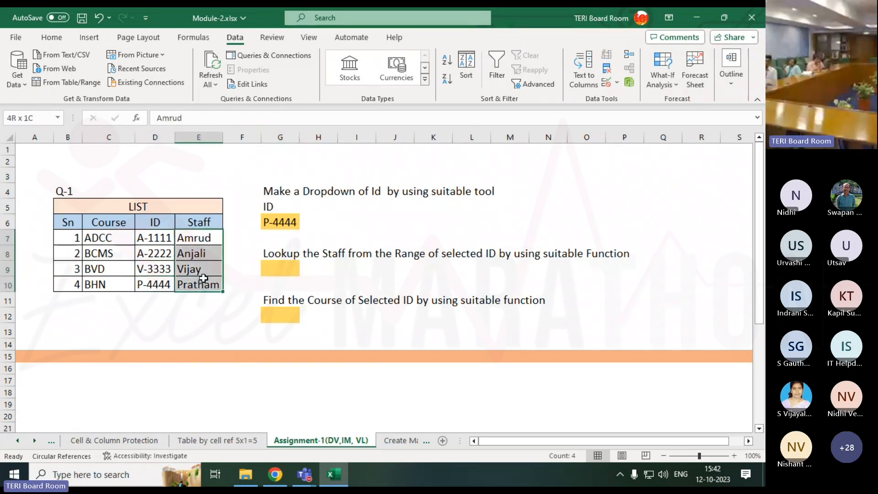
pyautogui.click(155, 136)
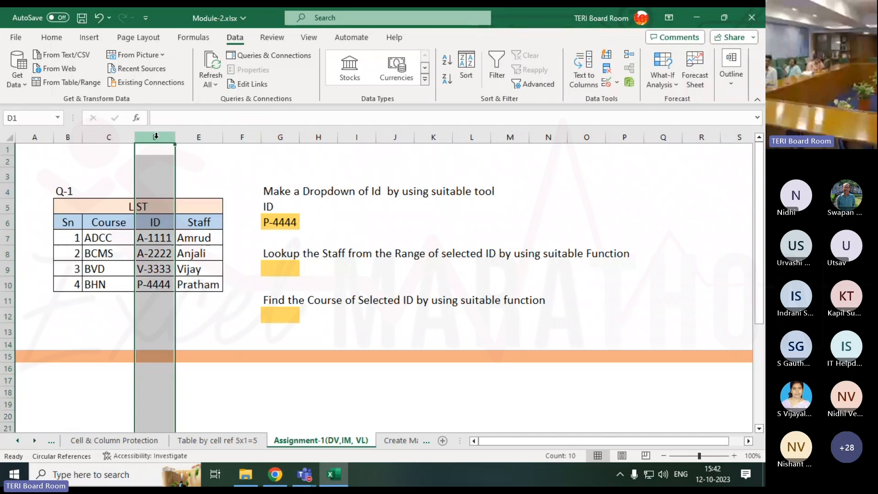
pyautogui.click(198, 136)
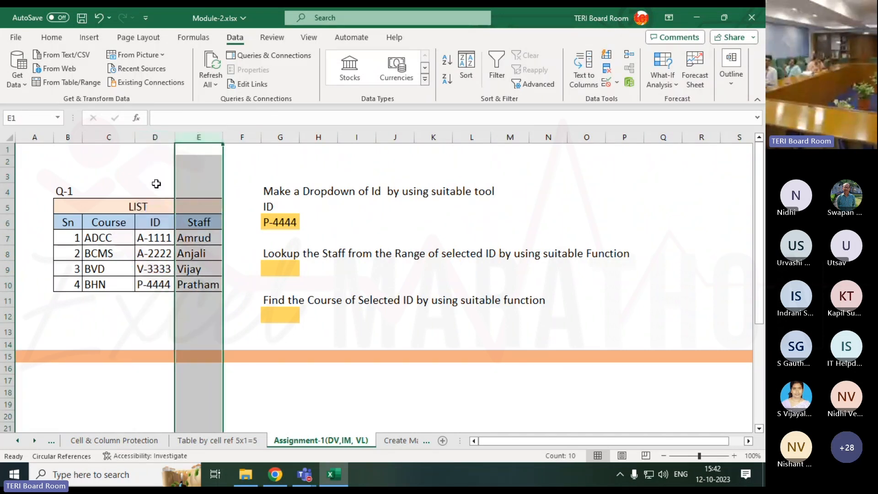
pyautogui.click(156, 136)
pyautogui.click(187, 137)
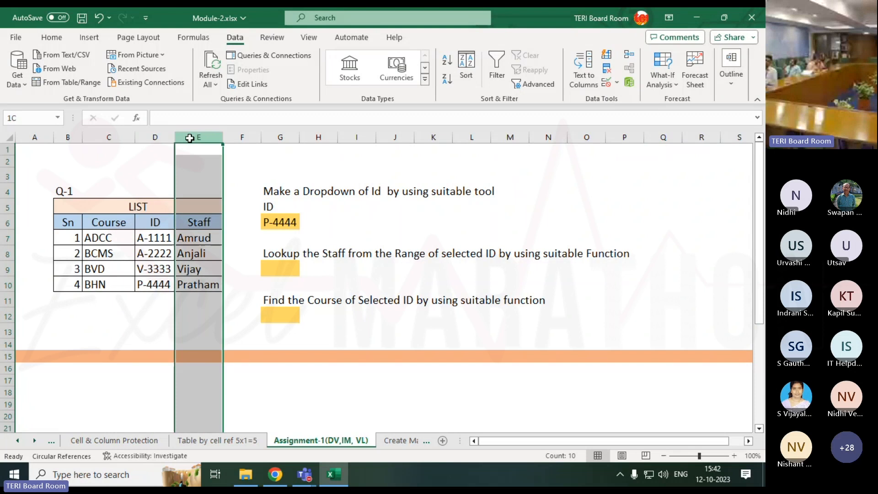
pyautogui.click(7, 208)
pyautogui.click(7, 222)
pyautogui.click(7, 238)
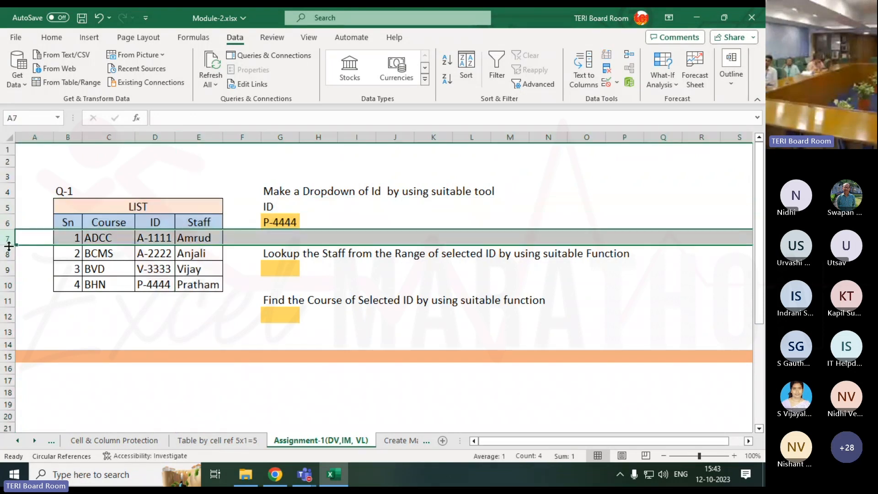
pyautogui.click(9, 269)
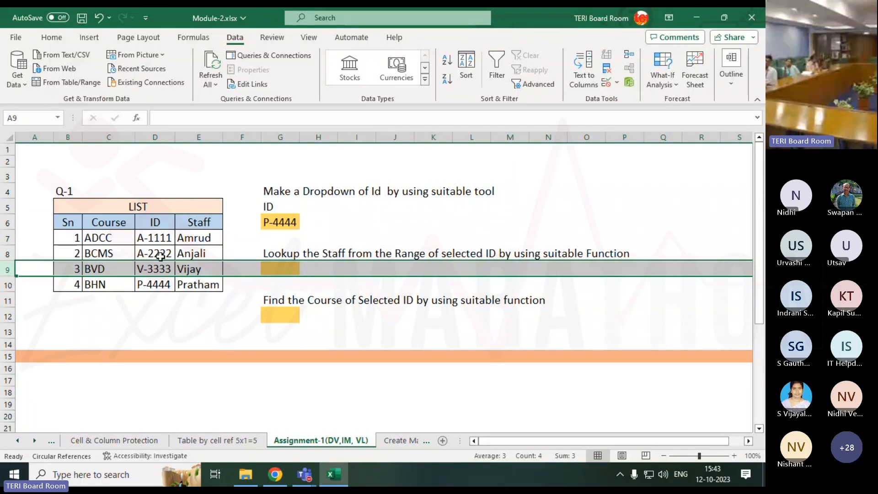
pyautogui.click(164, 134)
pyautogui.click(196, 137)
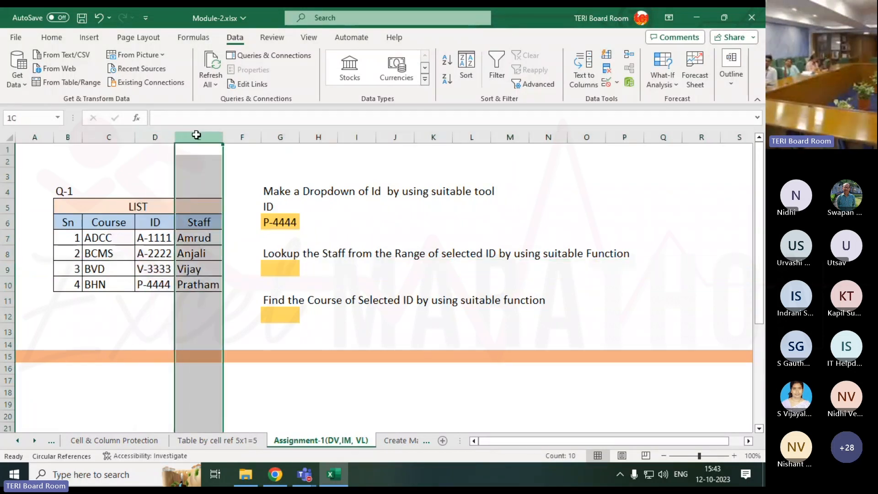
# Begin a VLOOKUP formula in the staff lookup cell G9, with the selected ID in G6 as the lookup value
pyautogui.click(293, 268)
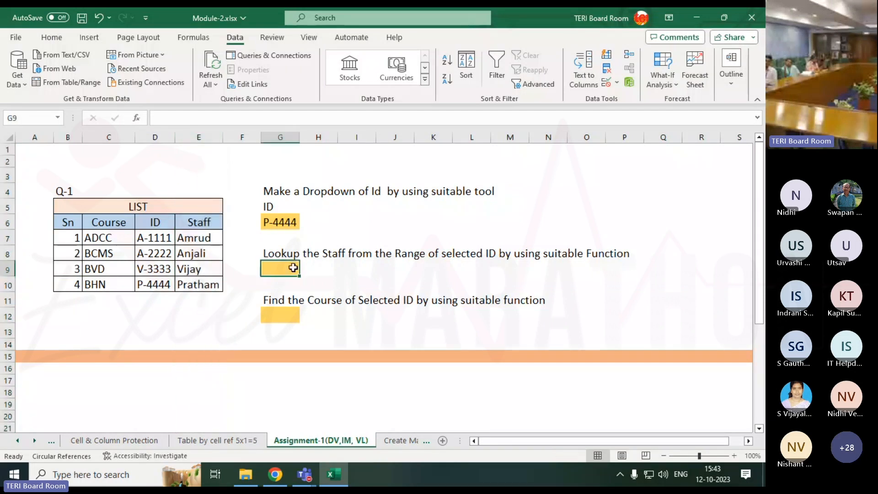
pyautogui.write('=')
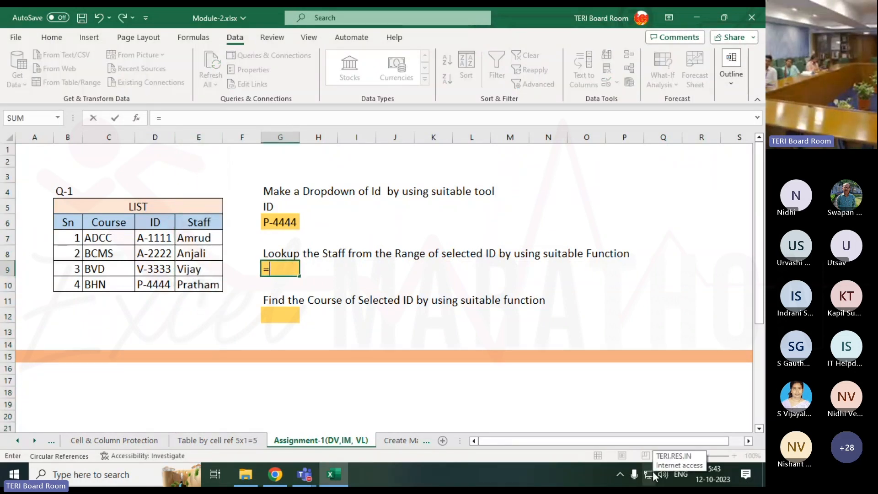
pyautogui.write('vl')
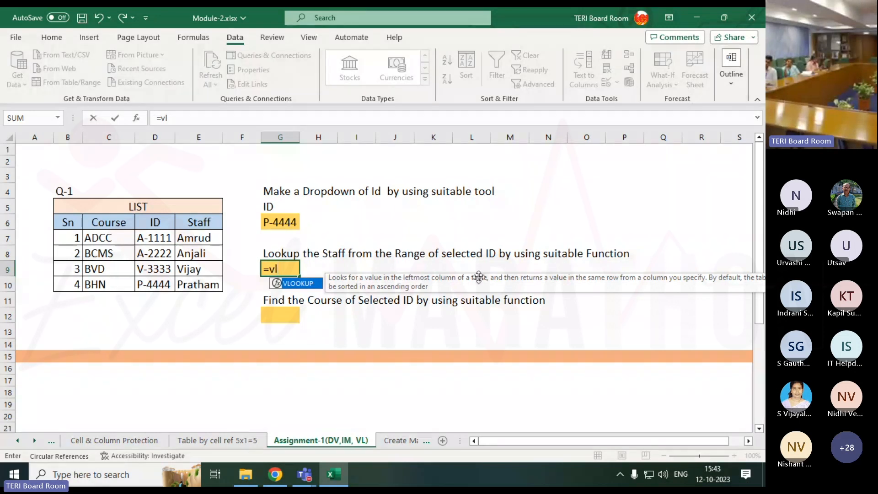
pyautogui.press('Tab')
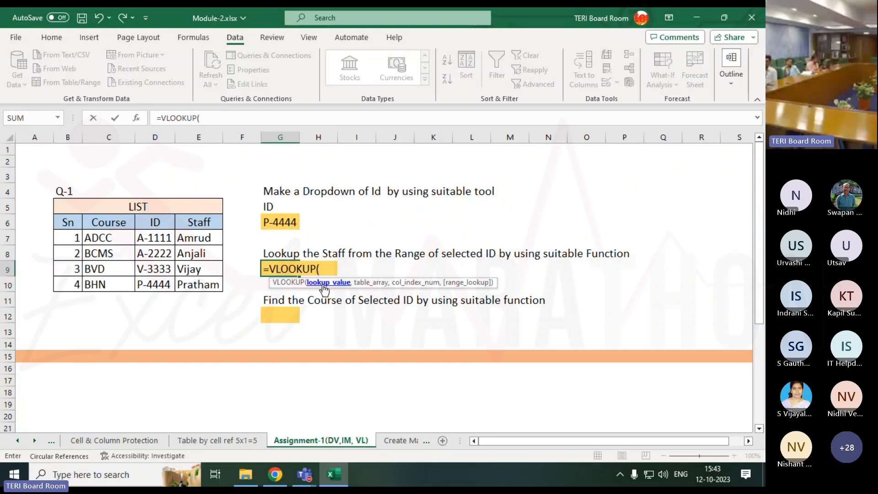
pyautogui.click(286, 223)
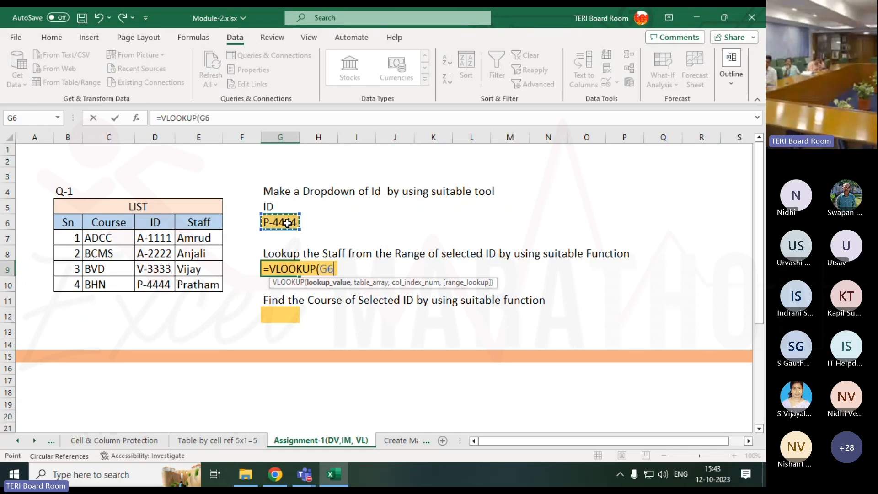
pyautogui.write(',')
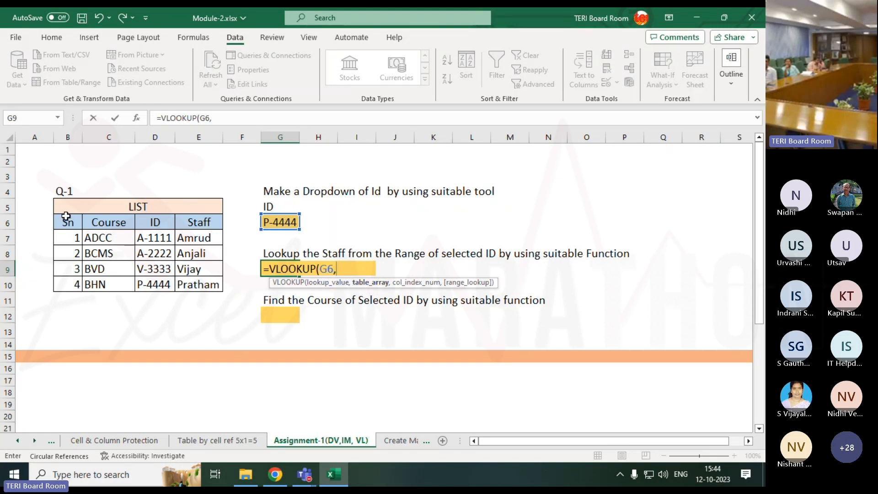
# Complete the G9 VLOOKUP with D6:E10 as the table array, column index 2 and 0 for an exact match
pyautogui.moveTo(66, 216); pyautogui.dragTo(197, 283)
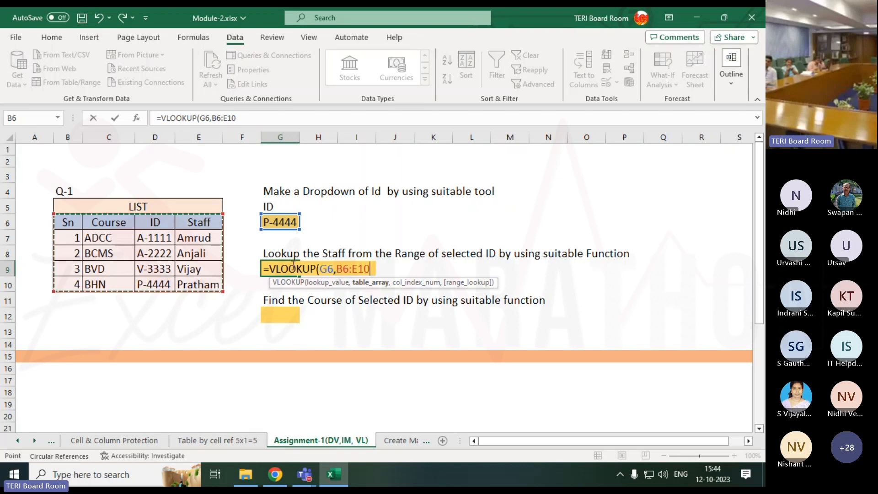
pyautogui.moveTo(163, 227); pyautogui.dragTo(215, 285)
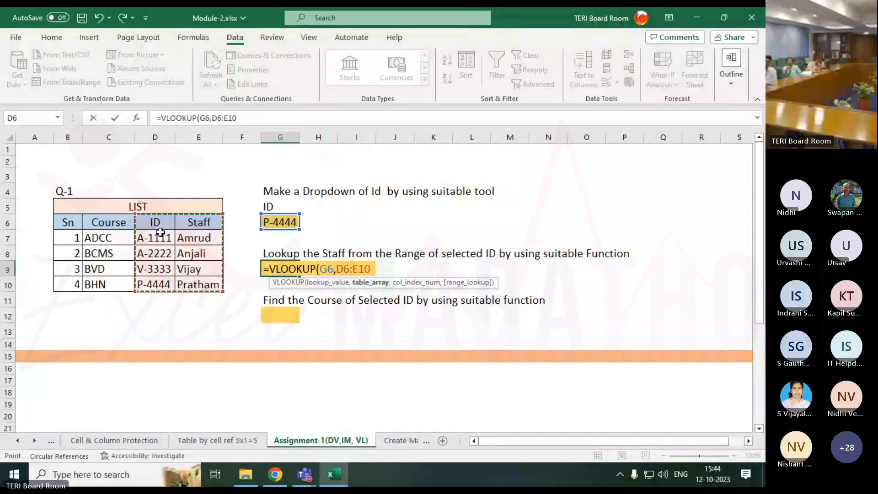
pyautogui.write(',')
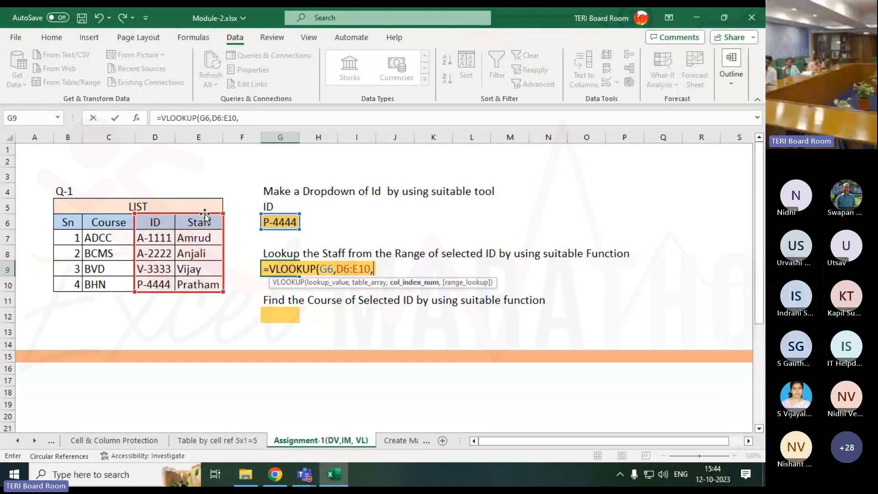
pyautogui.write('2')
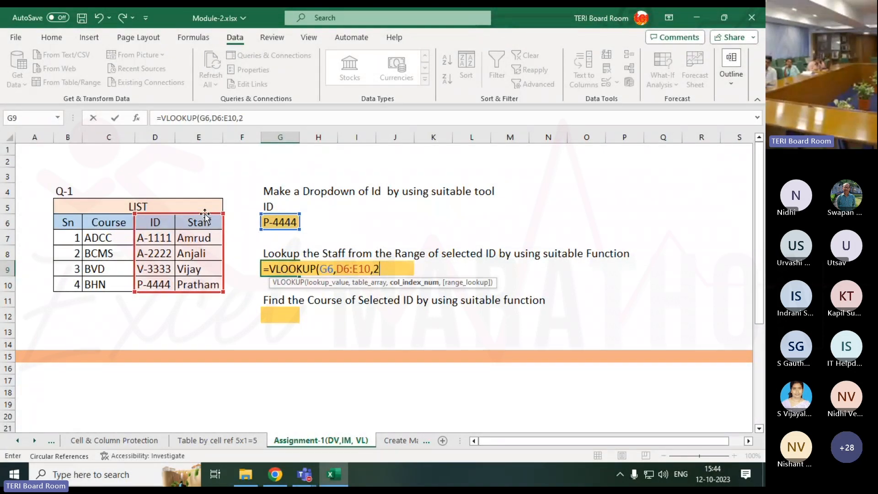
pyautogui.write(',')
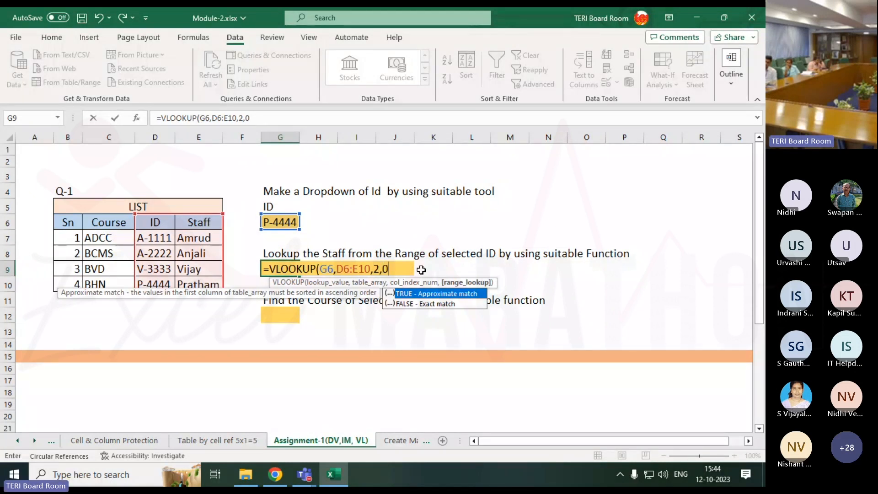
pyautogui.write('0)')
pyautogui.press('Return')
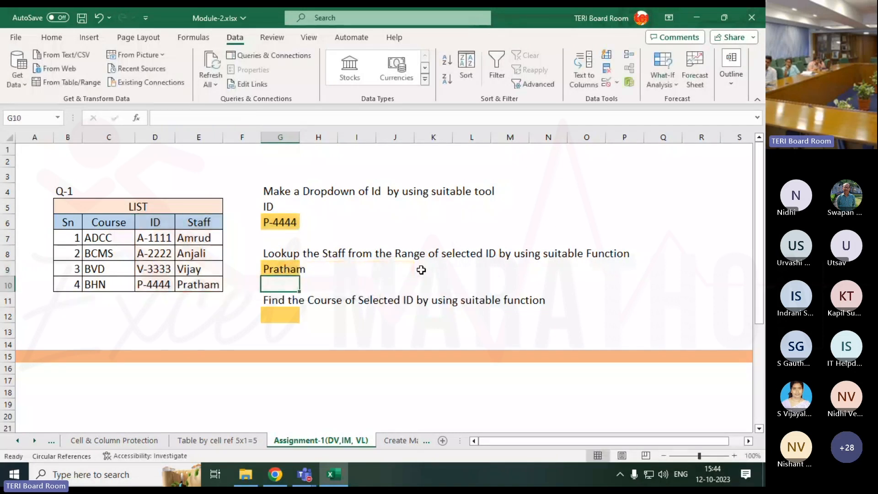
# Choose the first ID from the G6 dropdown and check the staff lookup formula in G9
pyautogui.click(280, 225)
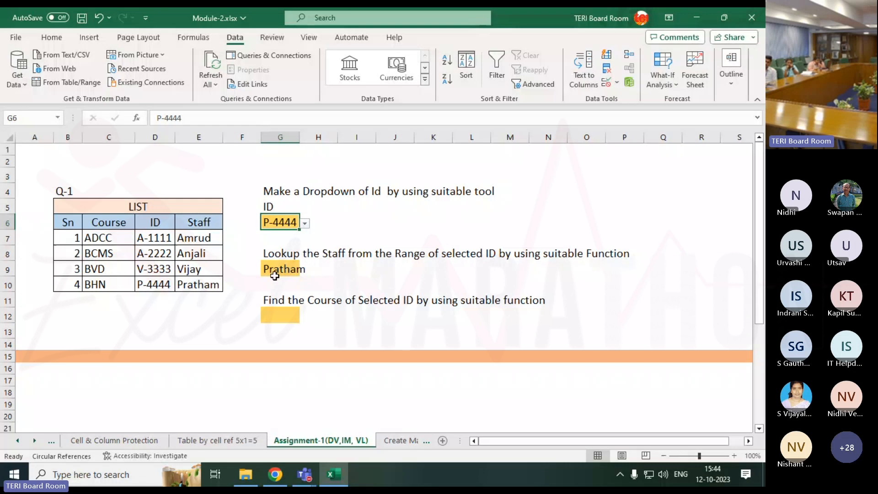
pyautogui.click(304, 224)
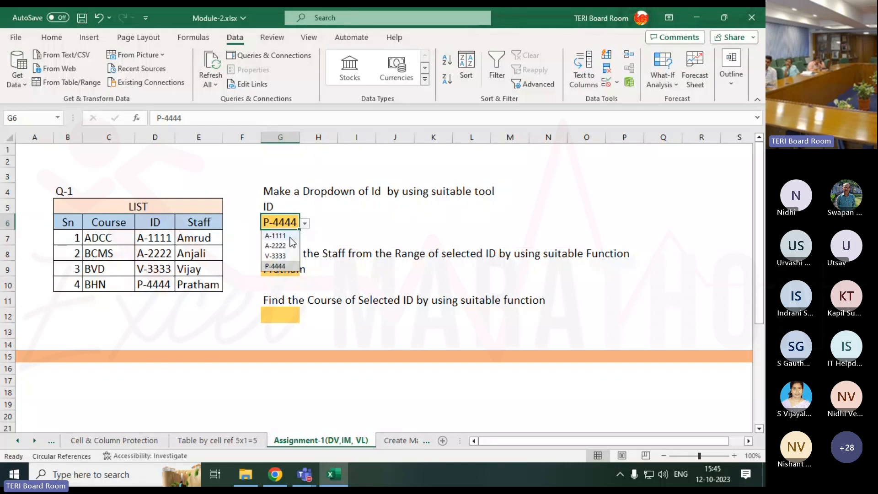
pyautogui.click(287, 236)
pyautogui.click(283, 274)
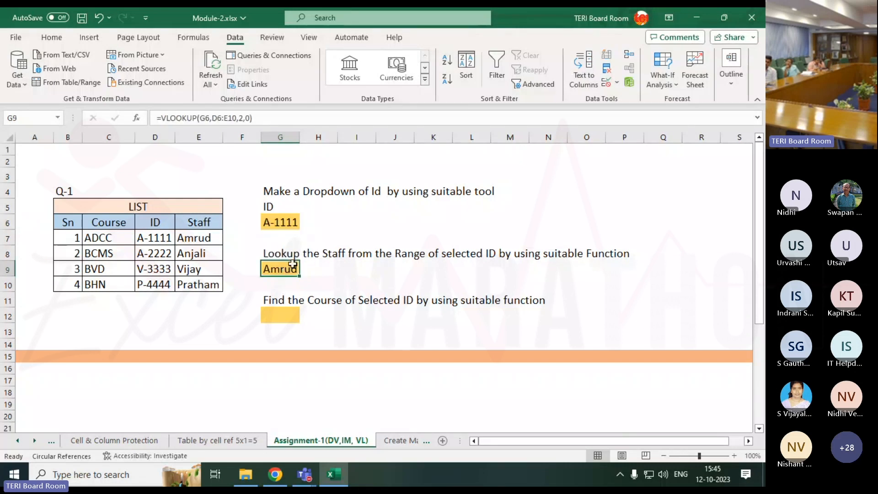
# Choose the third ID from the G6 dropdown and compare the G9 staff lookup with the empty course cell G12
pyautogui.click(296, 222)
pyautogui.click(304, 223)
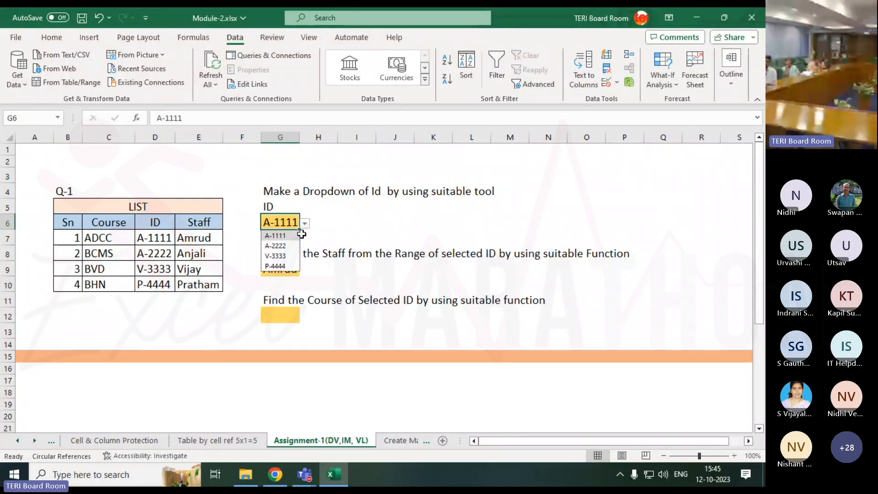
pyautogui.click(285, 255)
pyautogui.click(289, 273)
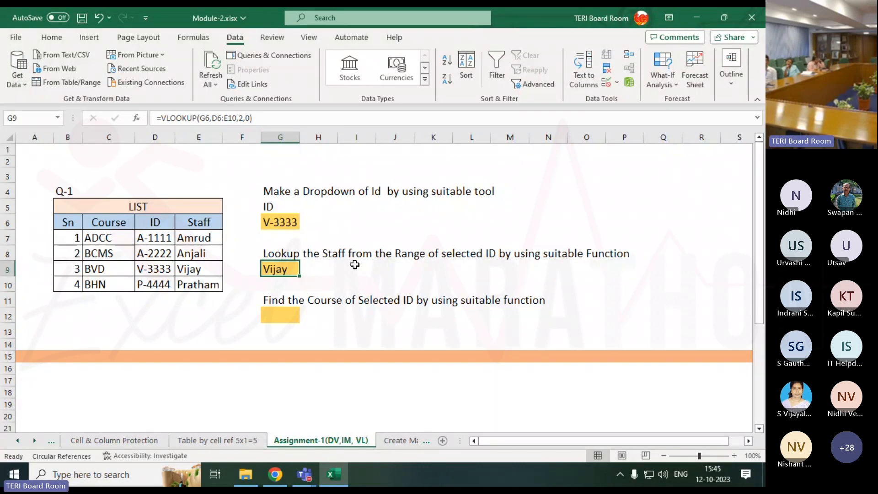
pyautogui.click(286, 314)
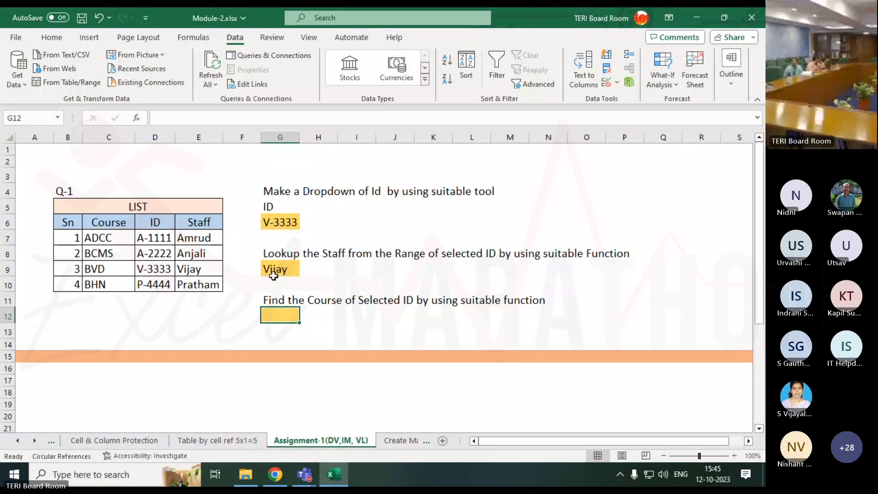
pyautogui.click(274, 272)
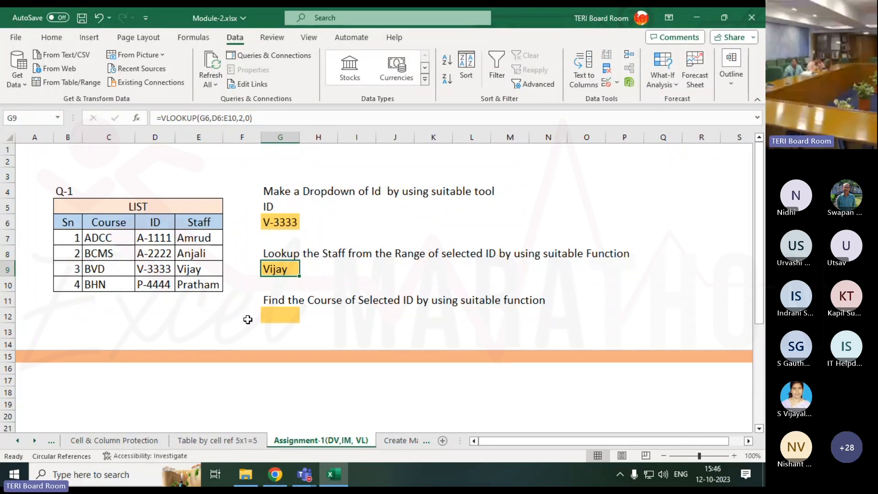
# Choose the second ID from the G6 dropdown to test the staff lookup
pyautogui.click(279, 223)
pyautogui.click(304, 223)
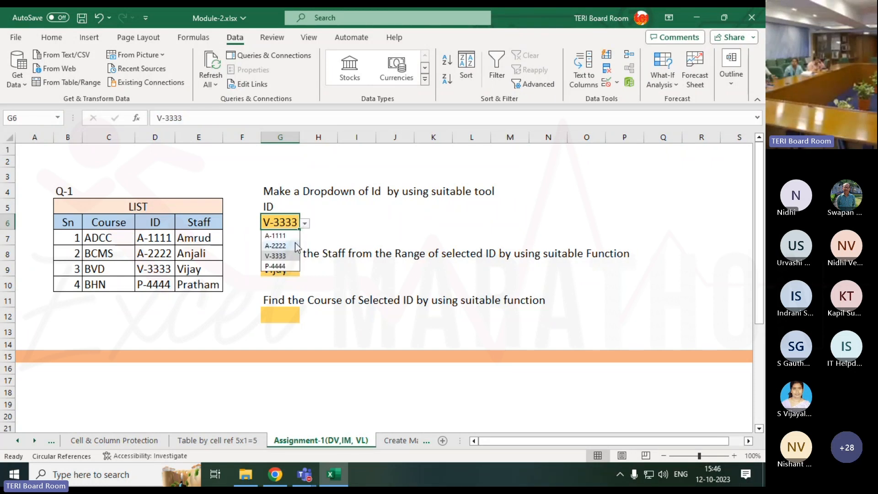
pyautogui.click(274, 244)
# Examine the ID and Staff range D6:E10 and the range B7:D10 in relation to the G9 VLOOKUP
pyautogui.click(163, 238)
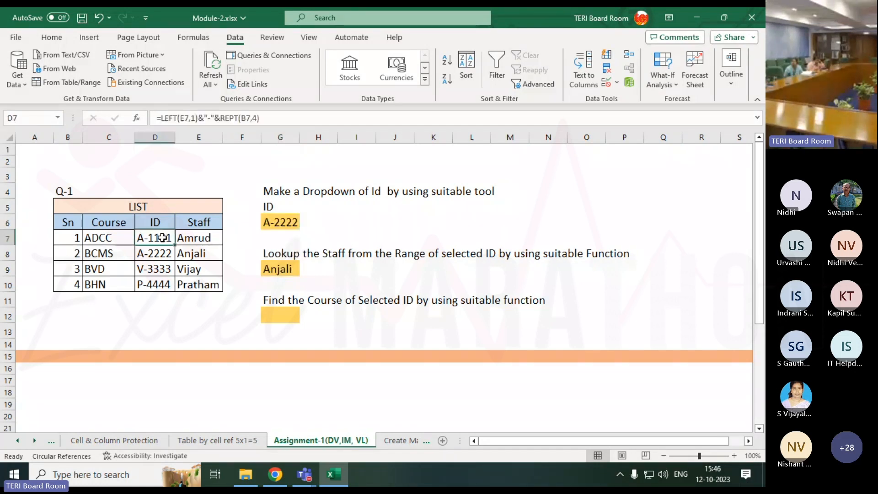
pyautogui.moveTo(163, 238); pyautogui.dragTo(201, 286)
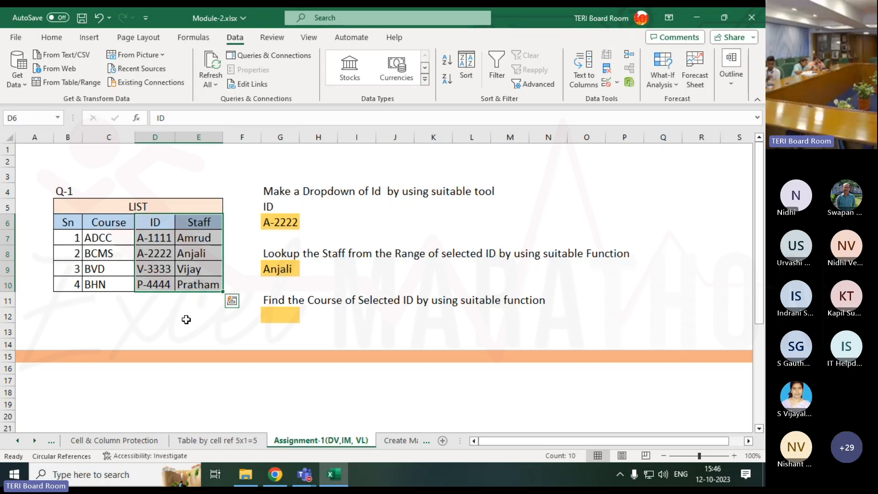
pyautogui.click(268, 317)
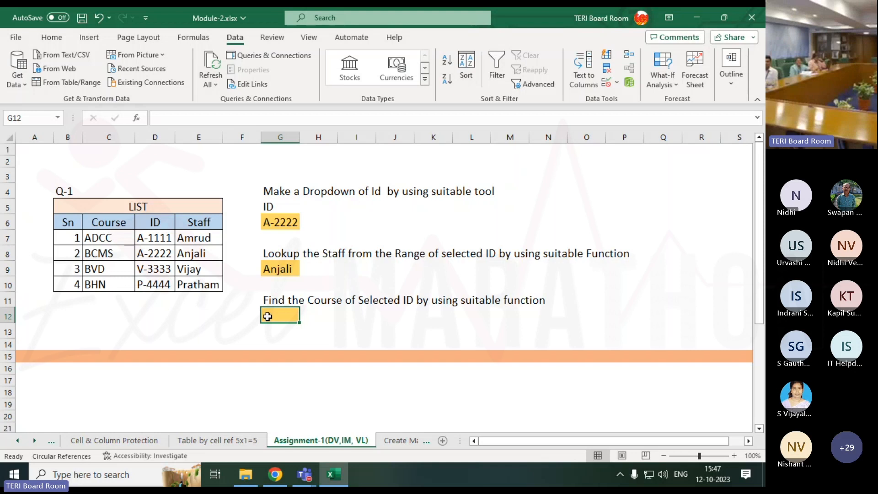
pyautogui.click(280, 270)
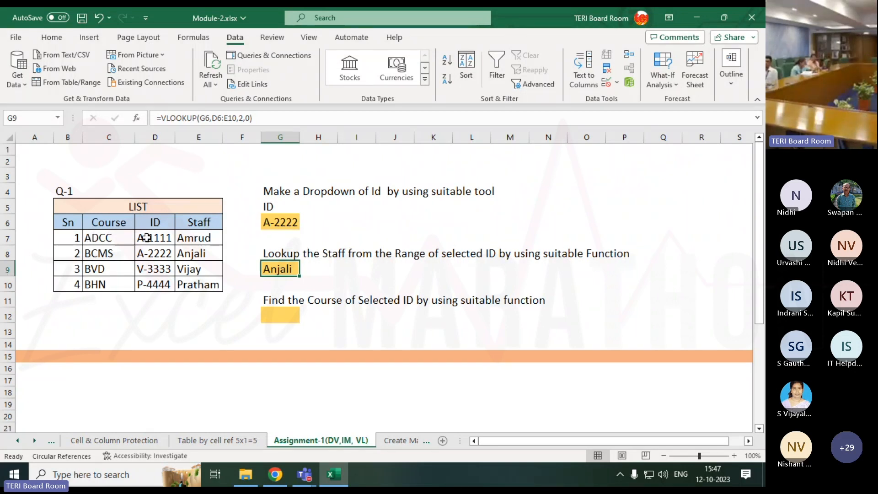
pyautogui.moveTo(146, 237); pyautogui.dragTo(72, 281)
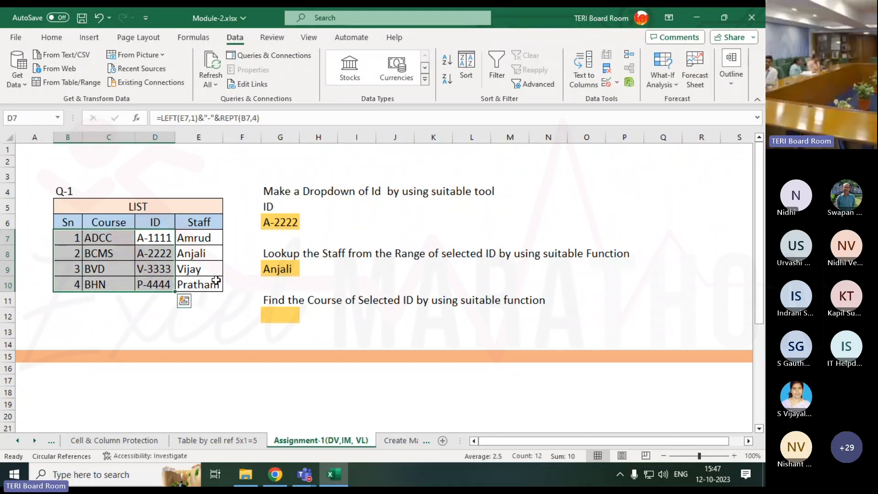
pyautogui.click(222, 319)
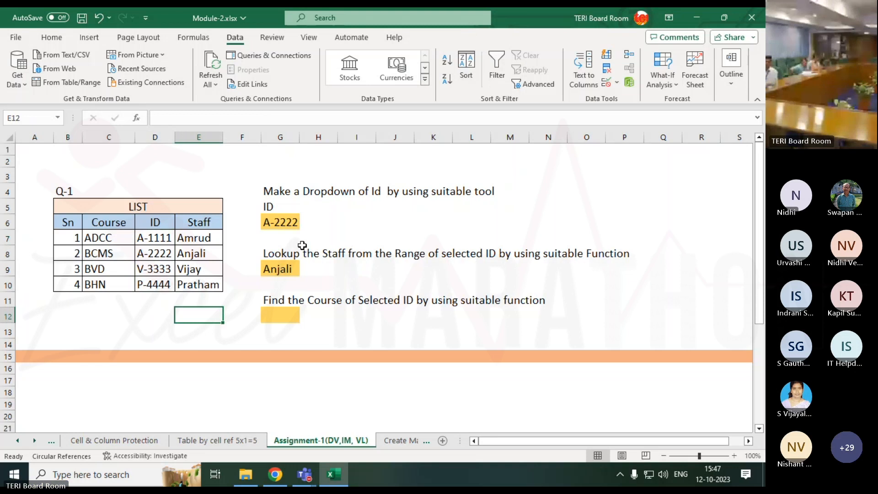
# Switch the G6 dropdown selection to the third ID
pyautogui.click(292, 224)
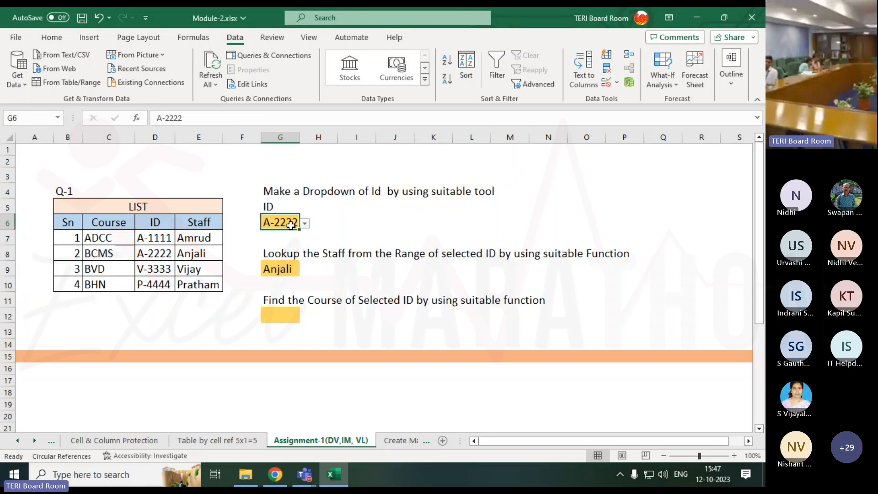
pyautogui.click(305, 225)
pyautogui.click(276, 256)
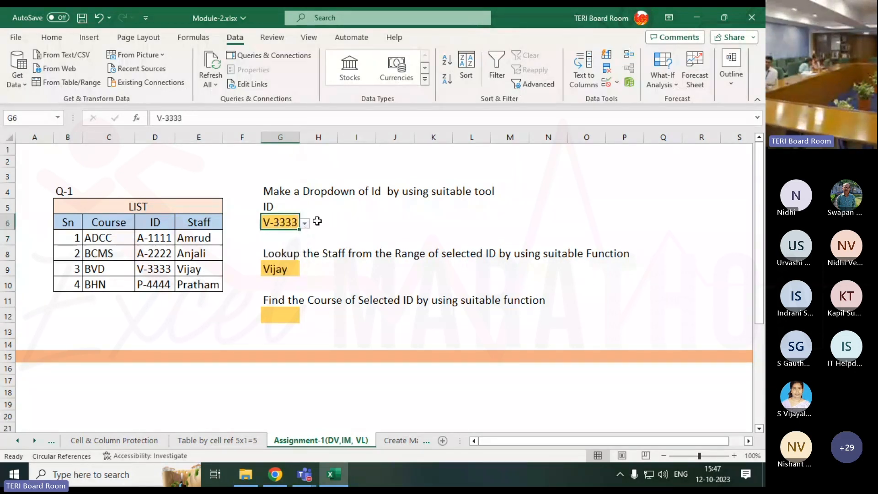
# Label the selected ID as the lookup value by entering LV in H6
pyautogui.click(318, 219)
pyautogui.write('L')
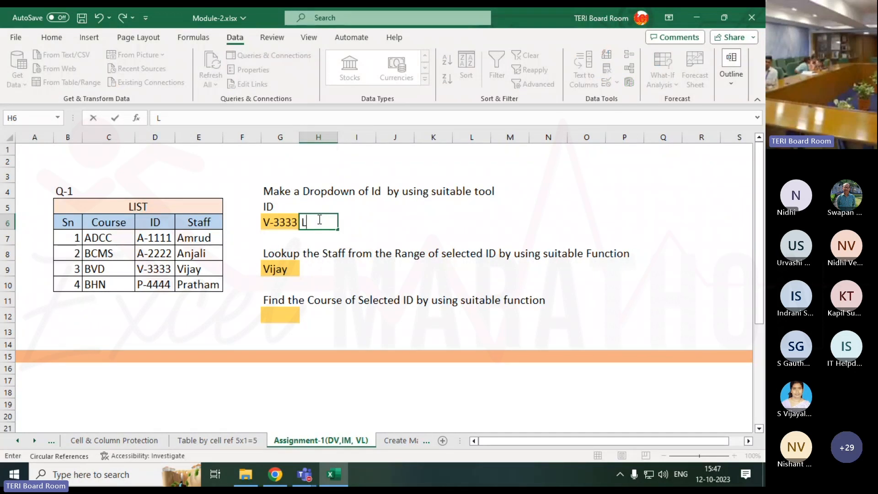
pyautogui.write('V')
pyautogui.press('Return')
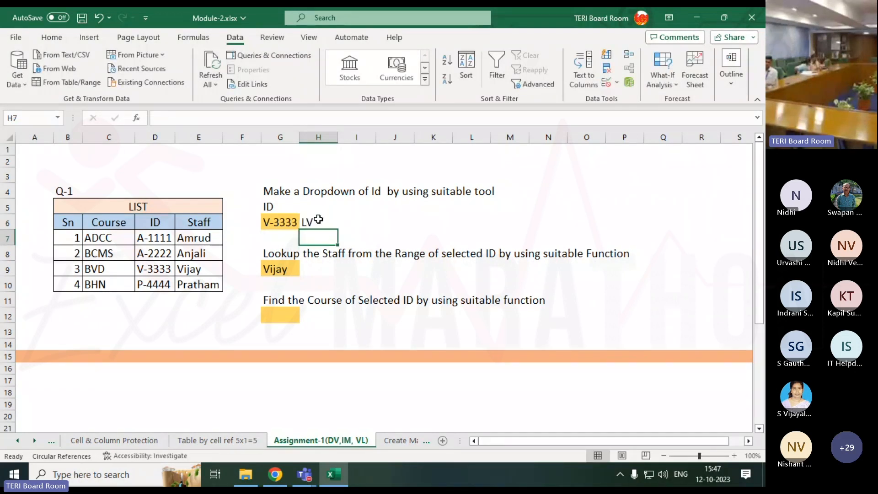
# Examine which table columns lie after and before the ID column, comparing the staff lookup in G9 with the course lookup in G12
pyautogui.click(290, 227)
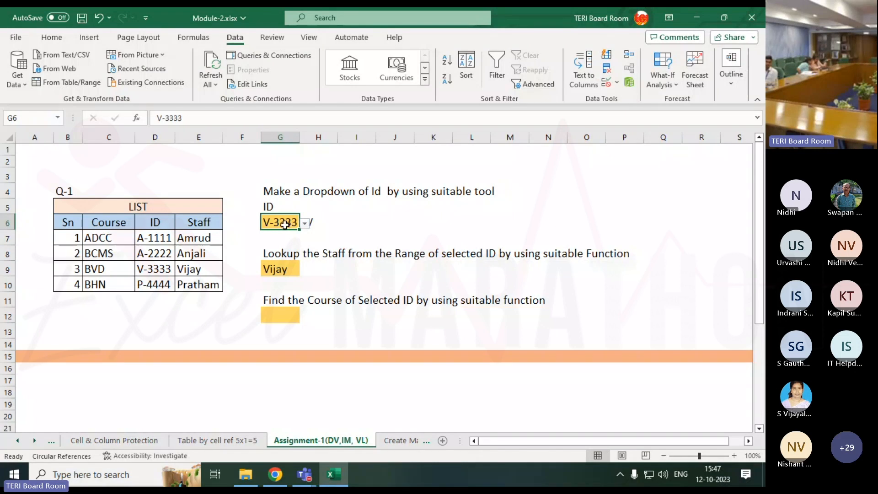
pyautogui.click(164, 239)
pyautogui.moveTo(165, 239); pyautogui.dragTo(201, 301)
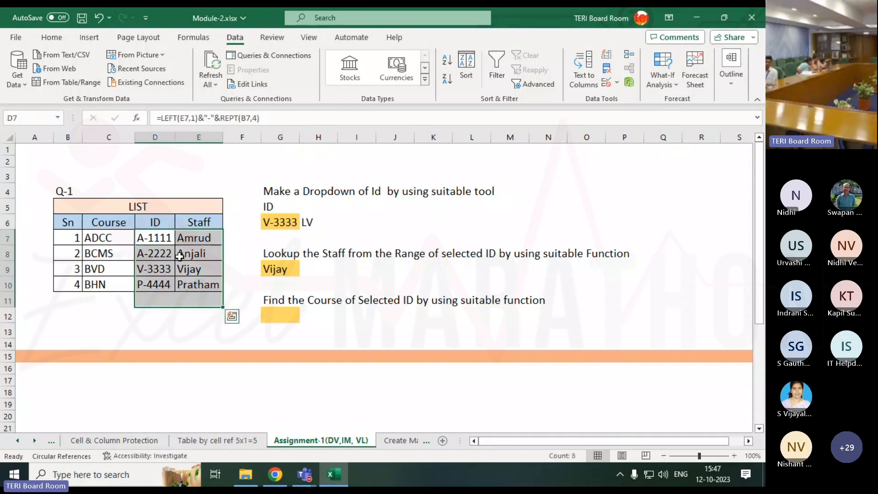
pyautogui.moveTo(168, 238); pyautogui.dragTo(192, 286)
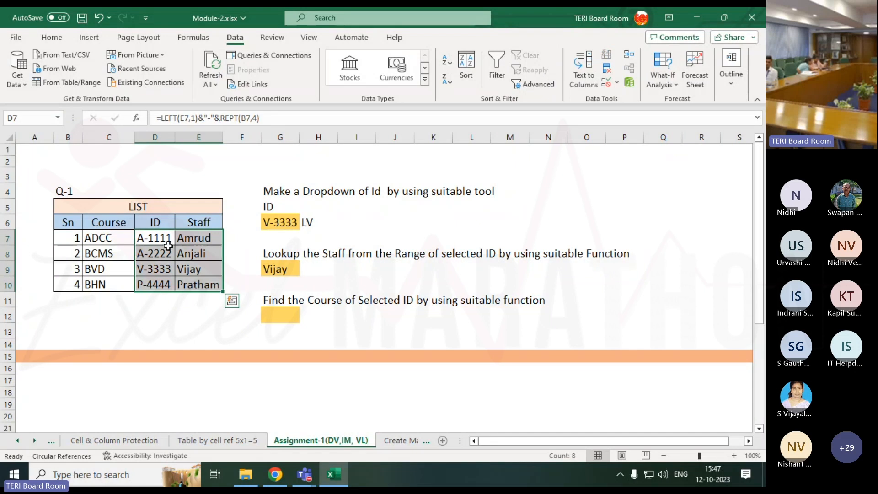
pyautogui.moveTo(168, 237); pyautogui.dragTo(480, 288)
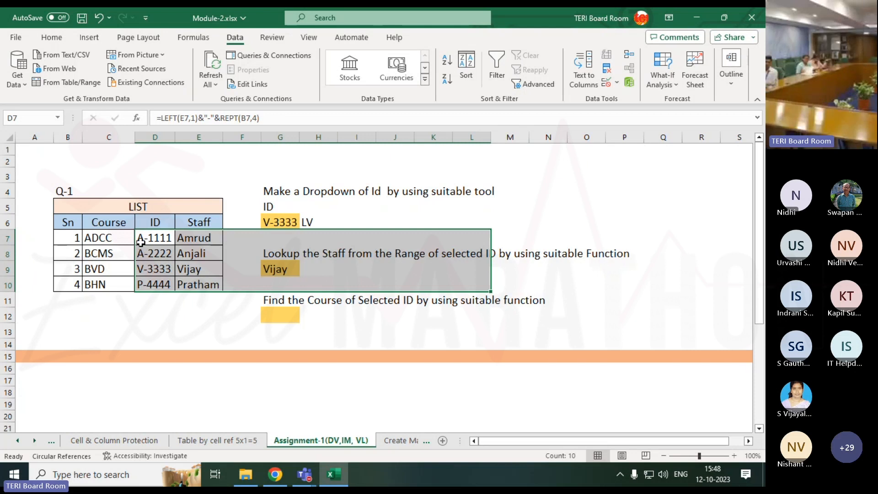
pyautogui.click(157, 241)
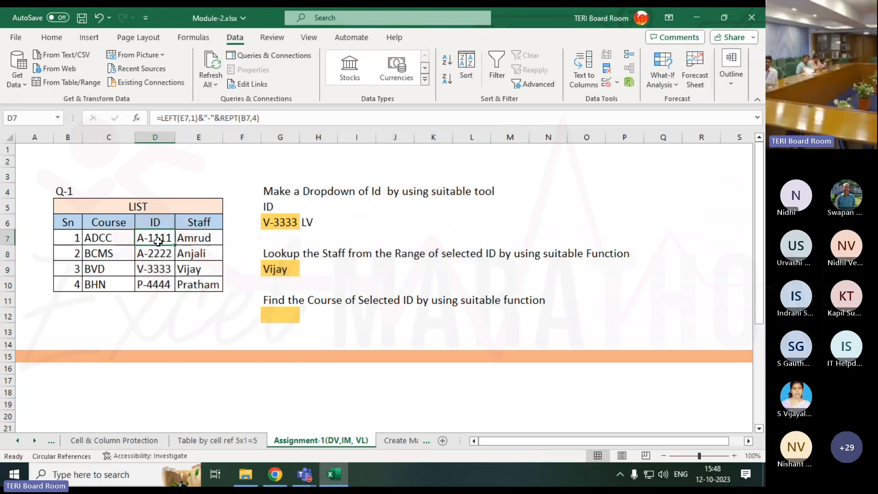
pyautogui.moveTo(147, 285); pyautogui.dragTo(64, 288)
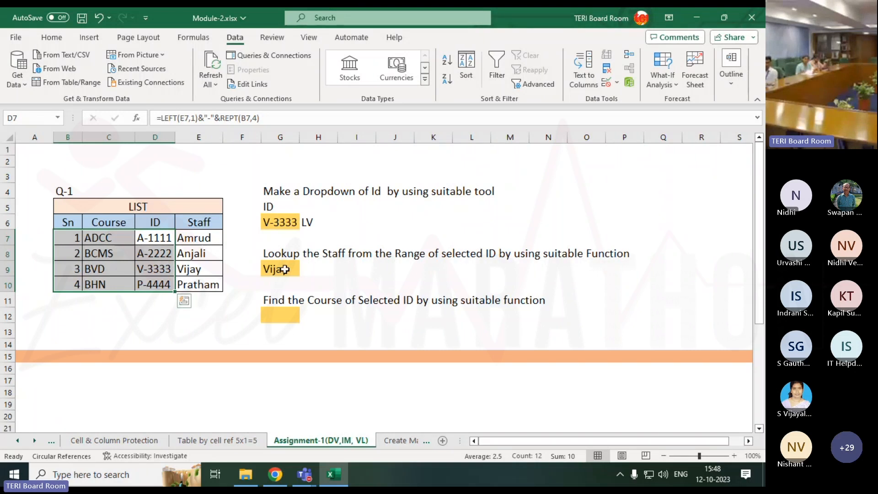
pyautogui.click(285, 270)
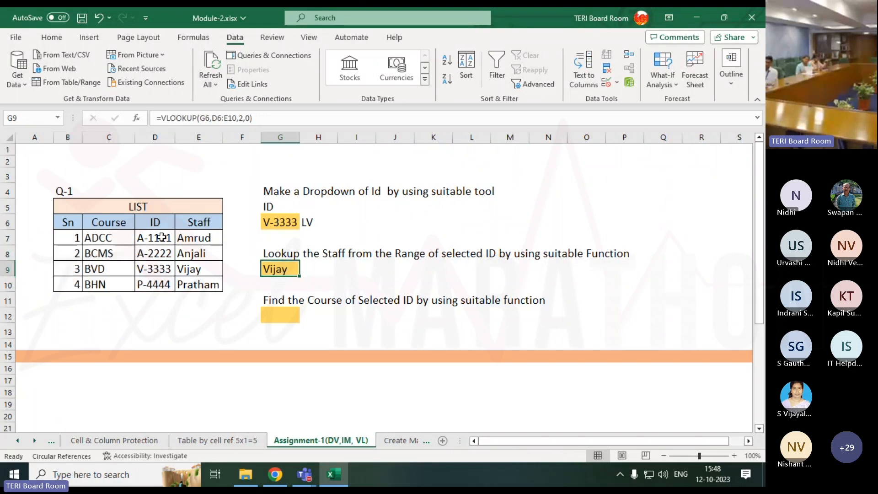
pyautogui.click(165, 237)
pyautogui.moveTo(165, 238); pyautogui.dragTo(371, 237)
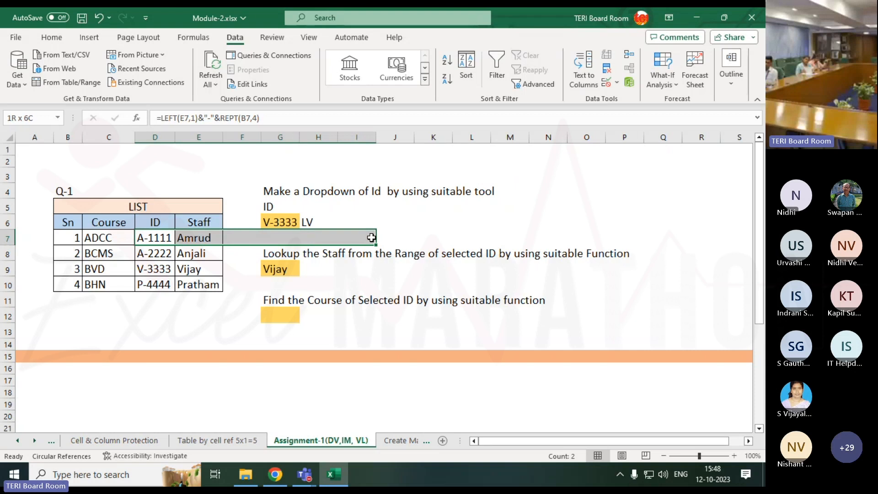
pyautogui.click(297, 310)
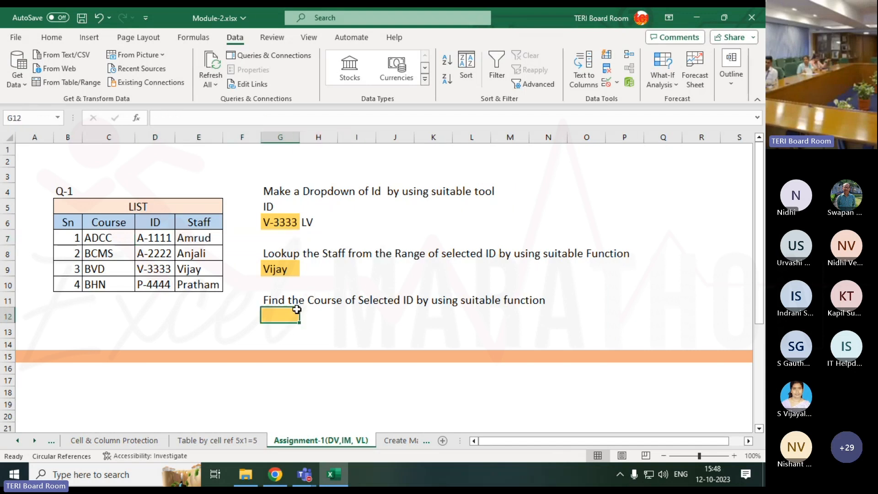
pyautogui.click(152, 236)
pyautogui.moveTo(151, 236); pyautogui.dragTo(77, 237)
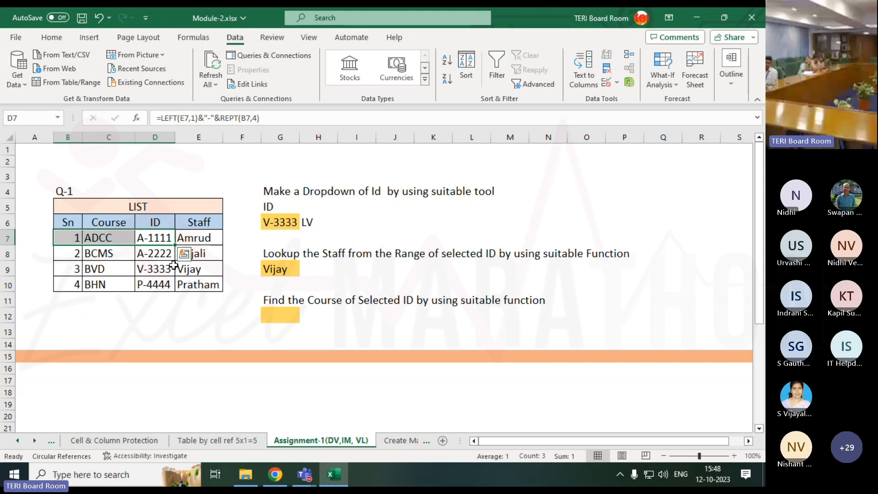
# Begin an INDEX formula in G12 with the Staff range E7:E10 as its array
pyautogui.click(277, 313)
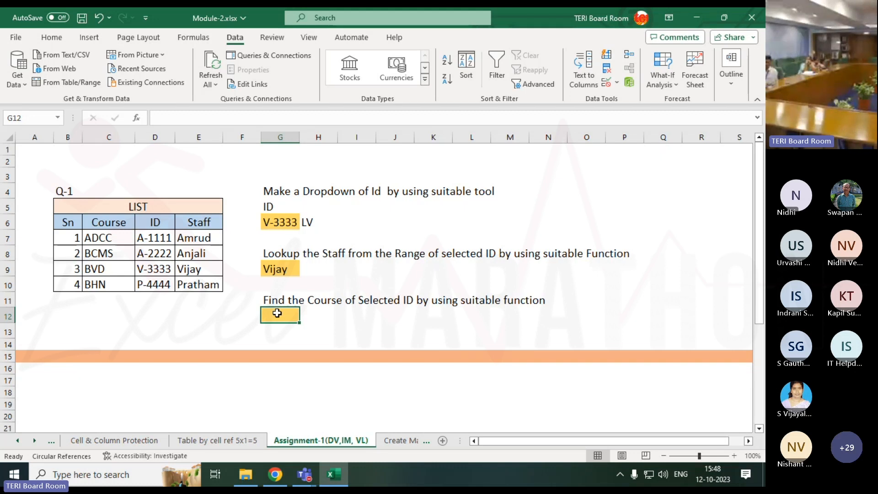
pyautogui.write('=')
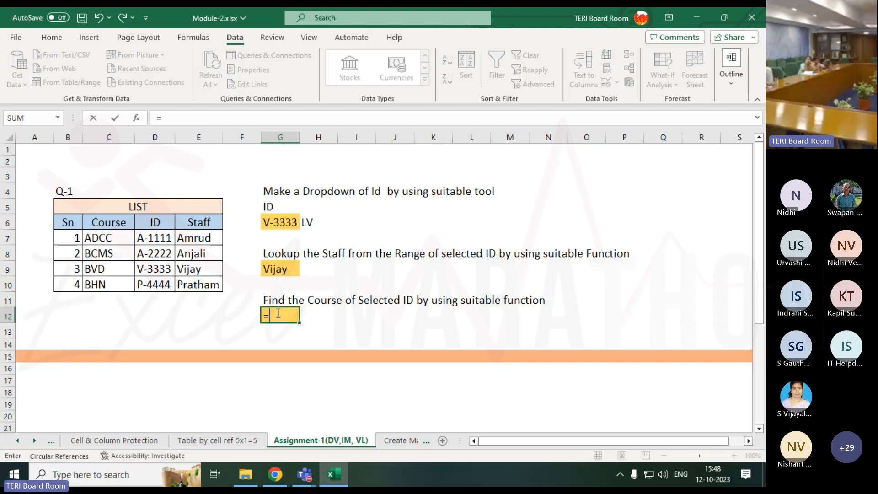
pyautogui.write('ind')
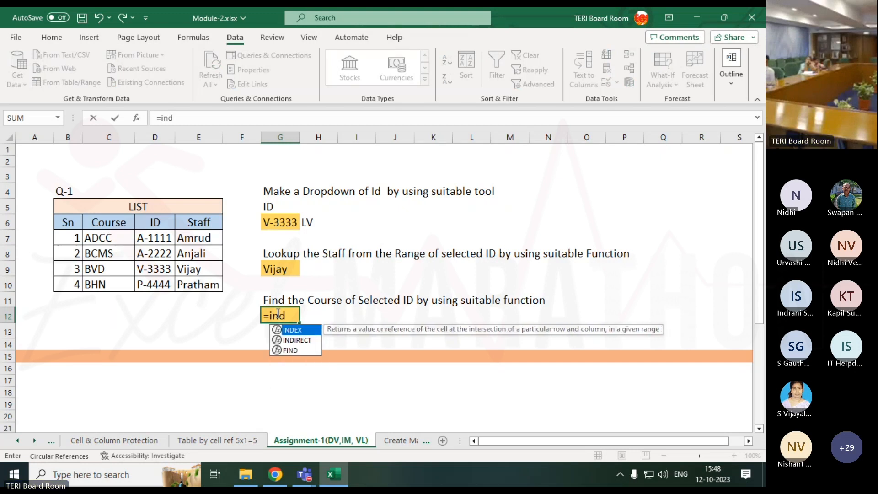
pyautogui.press('Tab')
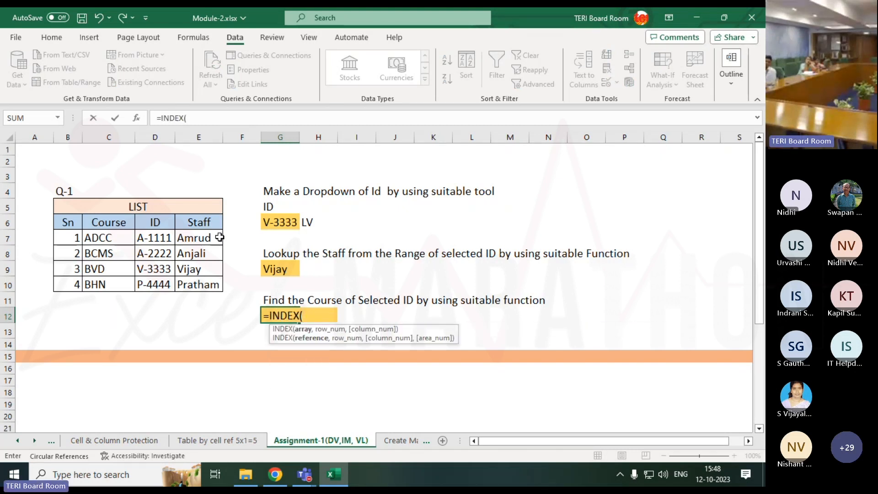
pyautogui.moveTo(197, 239); pyautogui.dragTo(195, 280)
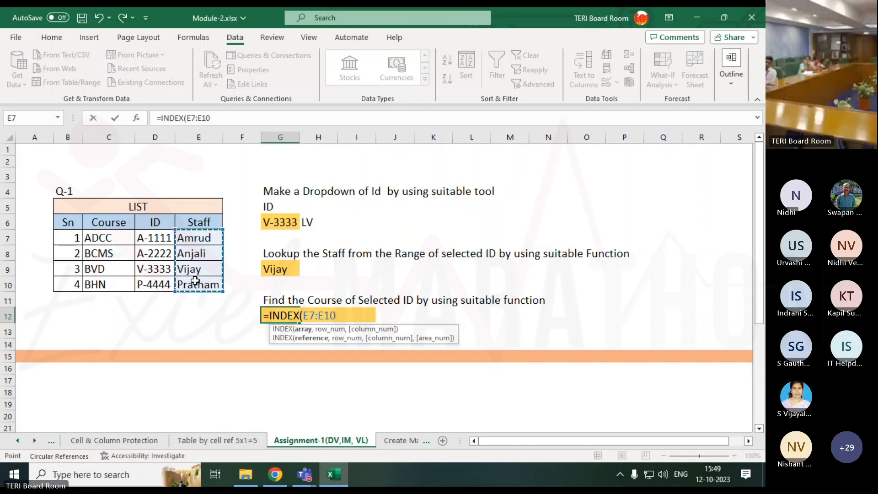
pyautogui.write(',')
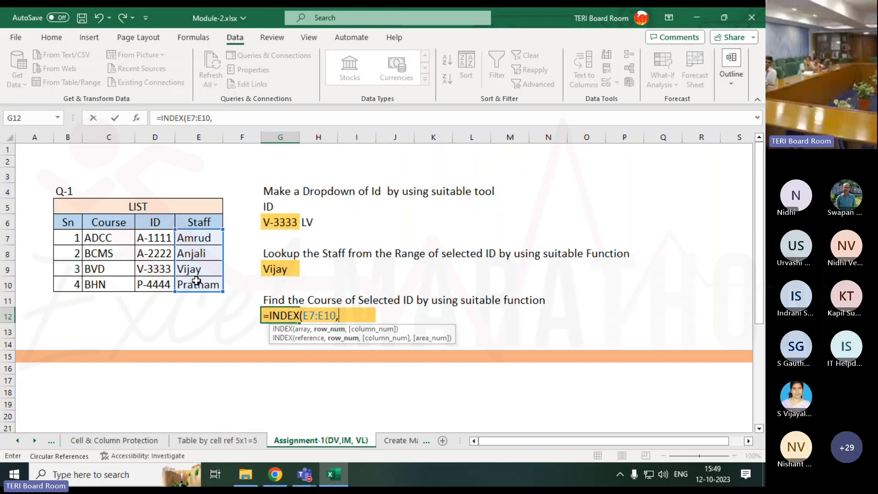
pyautogui.write('m')
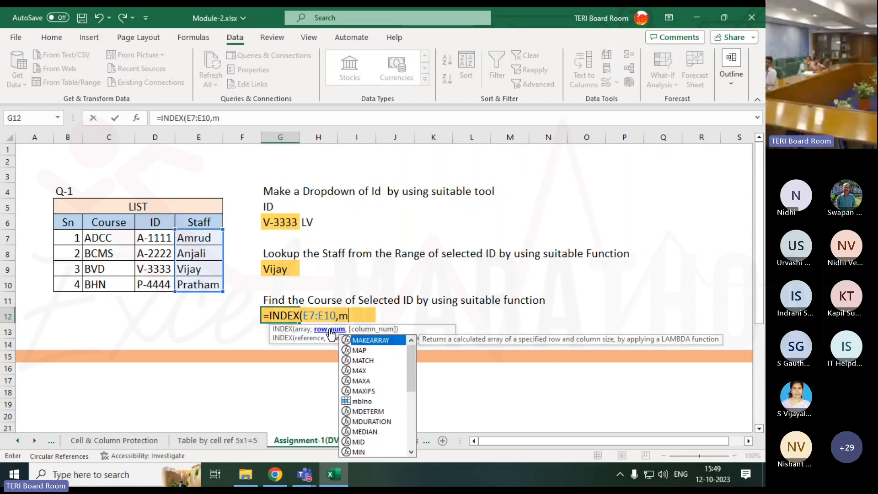
pyautogui.write('atc')
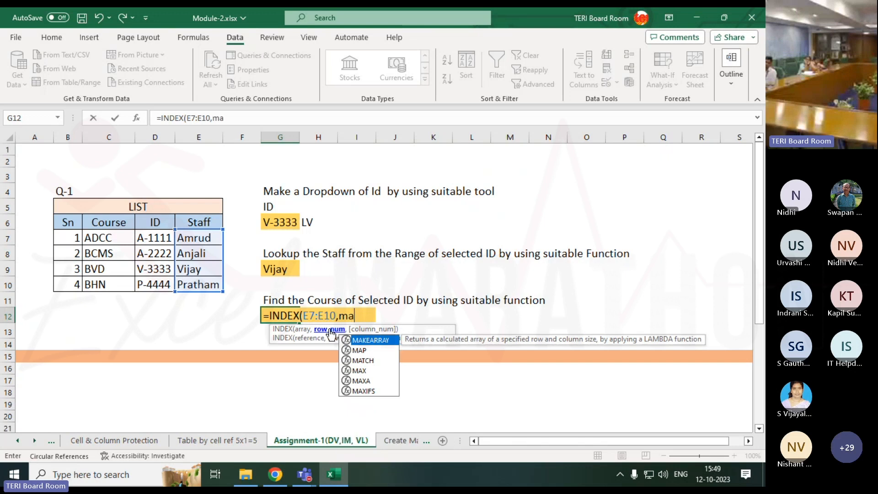
# Complete the G12 formula with MATCH(G6,D7:D10) as the row number, matching the selected ID against the ID column
pyautogui.press('Tab')
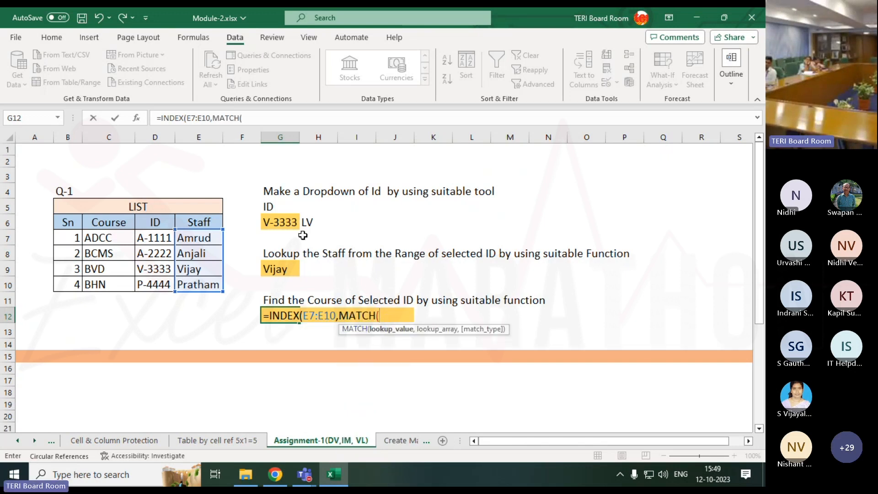
pyautogui.click(275, 223)
pyautogui.write(',')
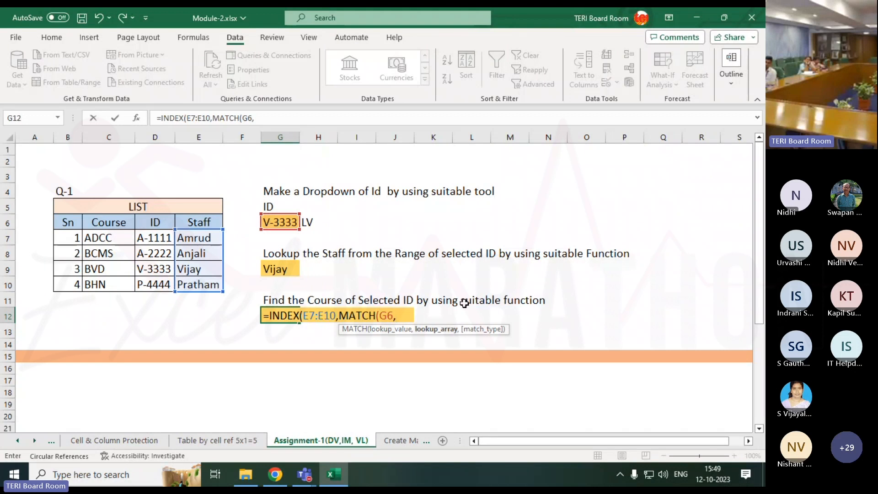
pyautogui.click(148, 239)
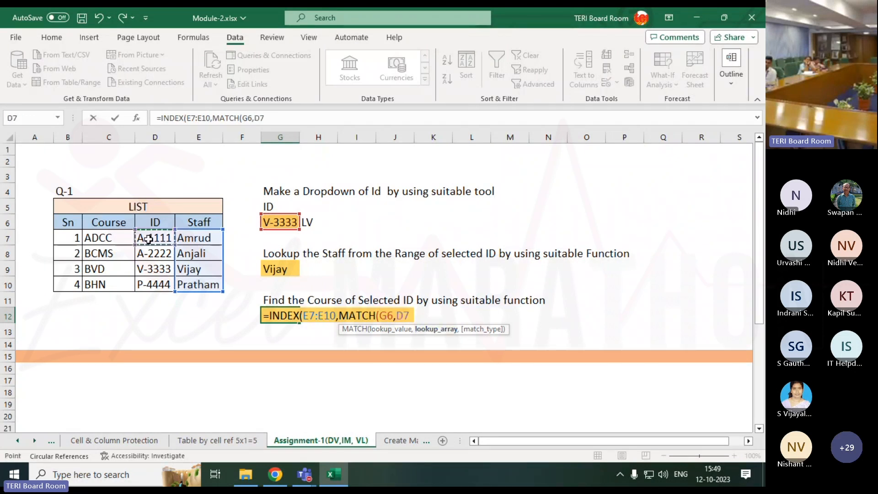
pyautogui.moveTo(148, 238); pyautogui.dragTo(147, 281)
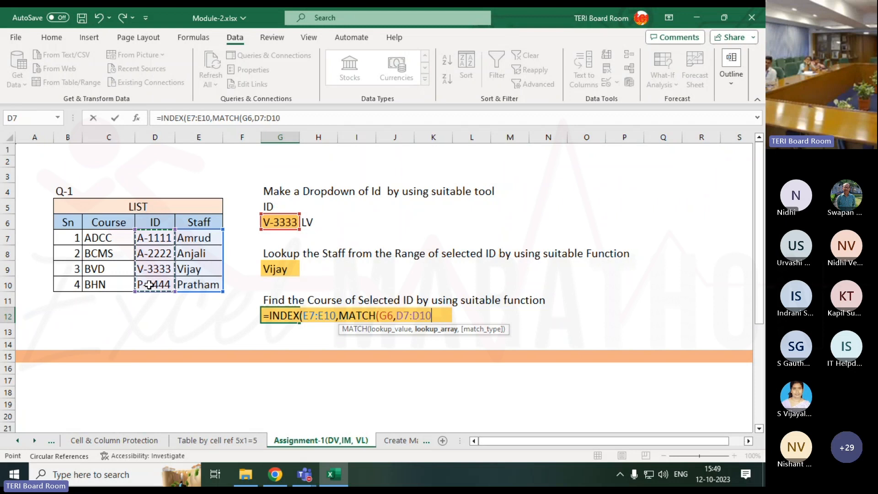
pyautogui.write(')')
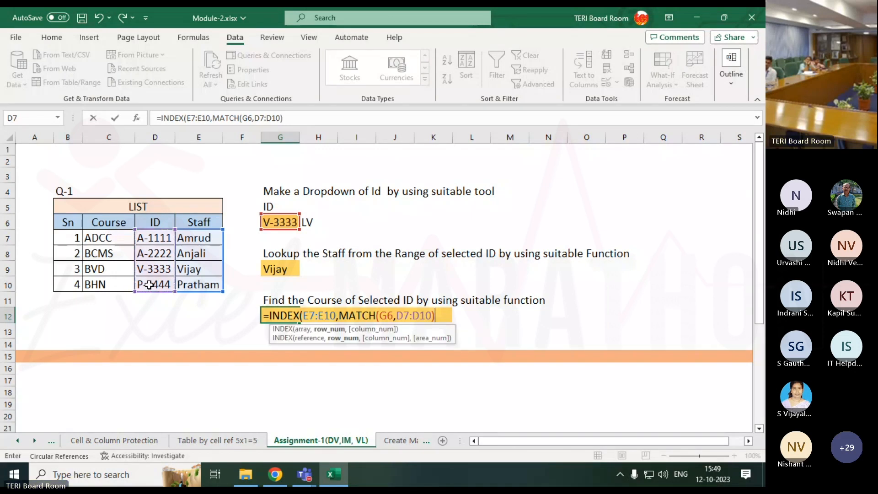
pyautogui.hotkey('ctrl', 'Return')
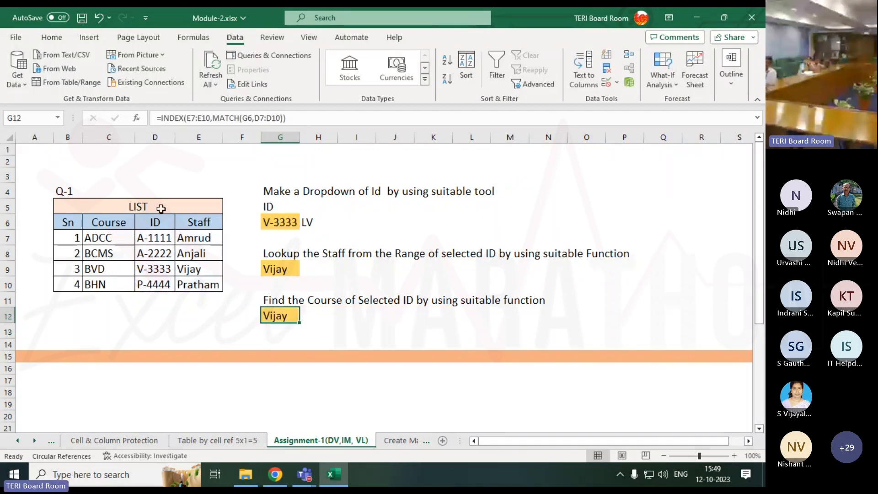
# Switch the G6 dropdown selection to the second ID
pyautogui.click(267, 222)
pyautogui.click(303, 223)
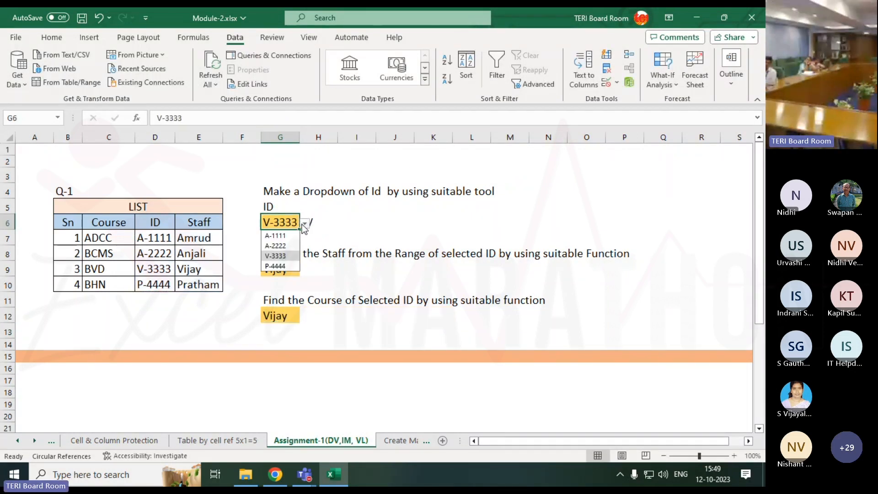
pyautogui.click(285, 246)
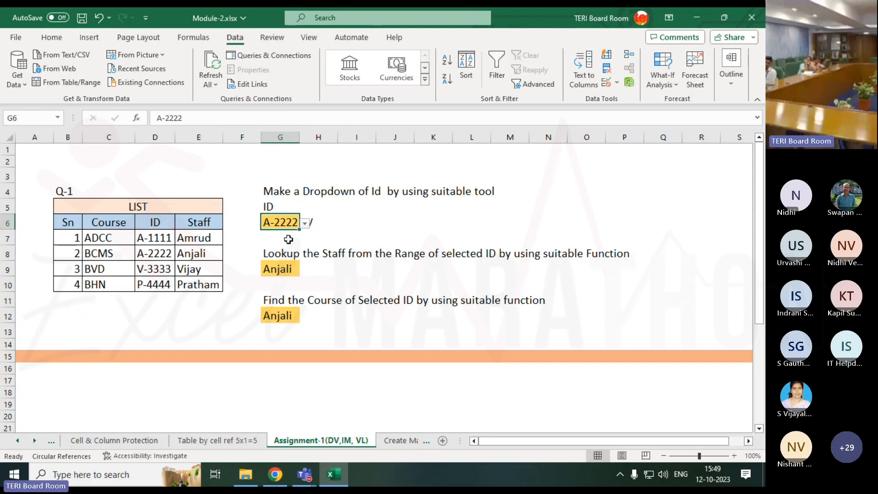
# Compare the VLOOKUP formula in G9 with the INDEX-MATCH formula in G12 and the question above each
pyautogui.click(279, 267)
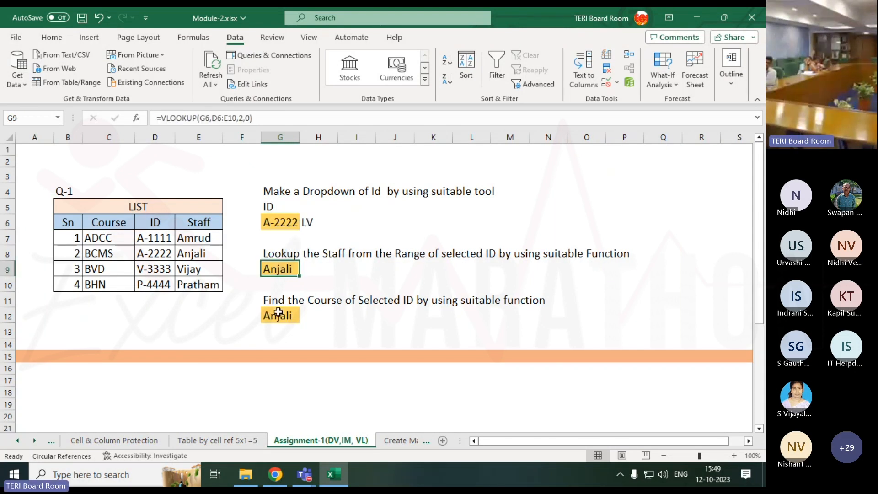
pyautogui.click(277, 316)
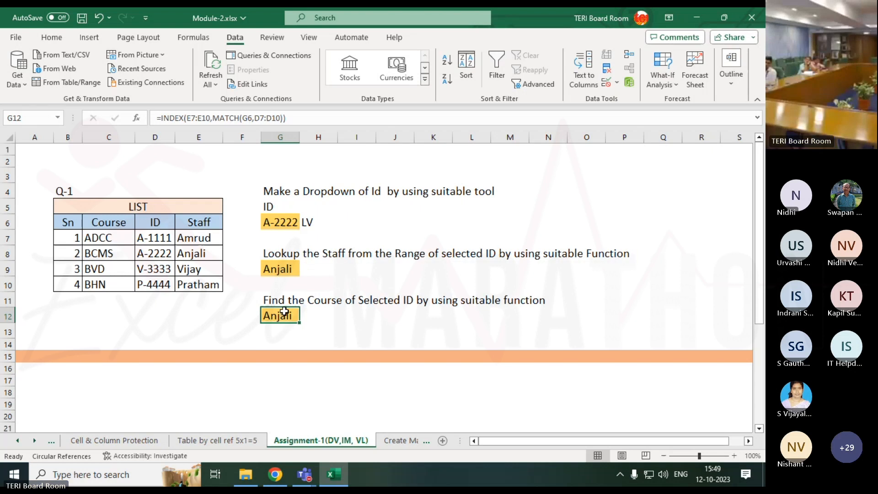
pyautogui.moveTo(270, 301); pyautogui.dragTo(279, 333)
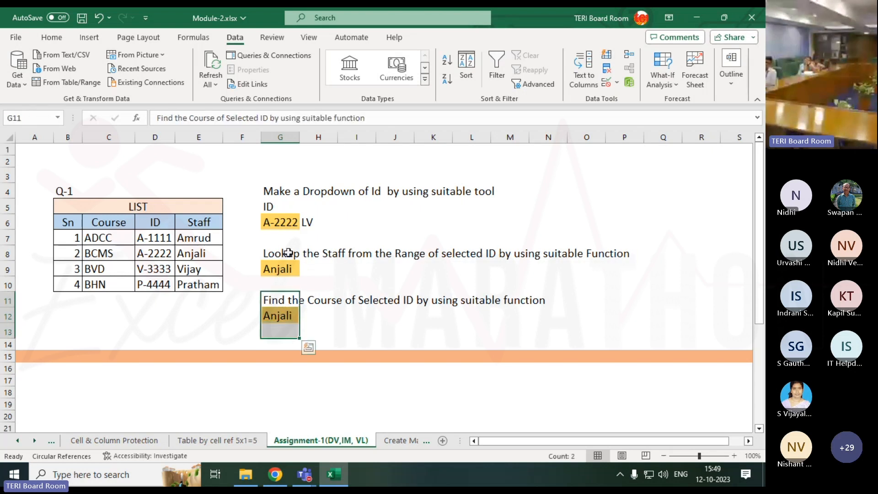
pyautogui.moveTo(274, 252); pyautogui.dragTo(280, 265)
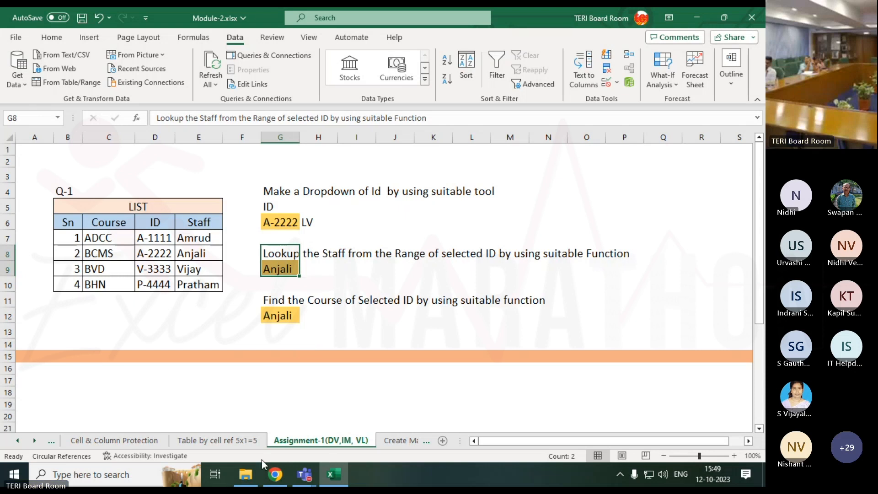
pyautogui.moveTo(299, 468)
pyautogui.click(295, 315)
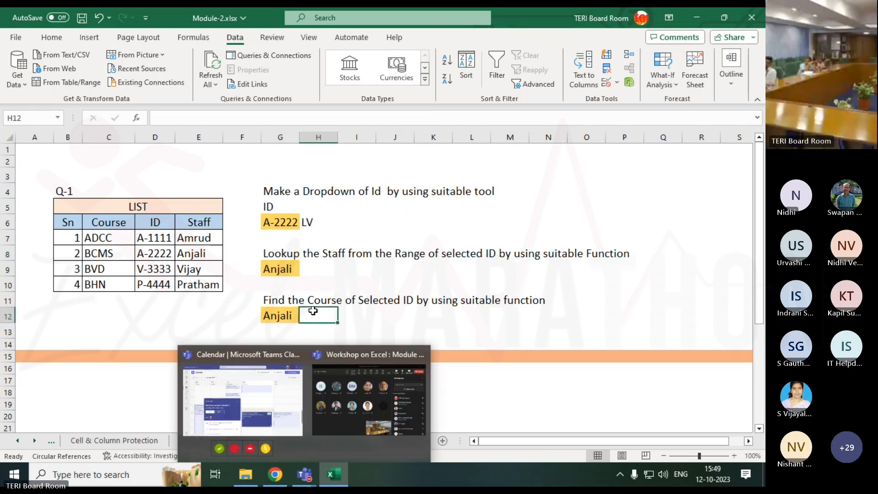
# Replace the INDEX array in the G12 formula with the Course range C7:C10
pyautogui.doubleClick(291, 316)
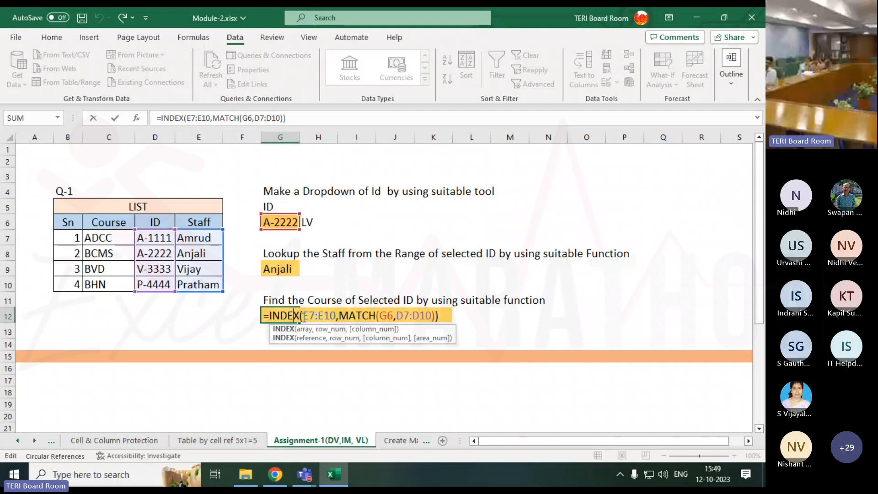
pyautogui.moveTo(303, 316); pyautogui.dragTo(336, 321)
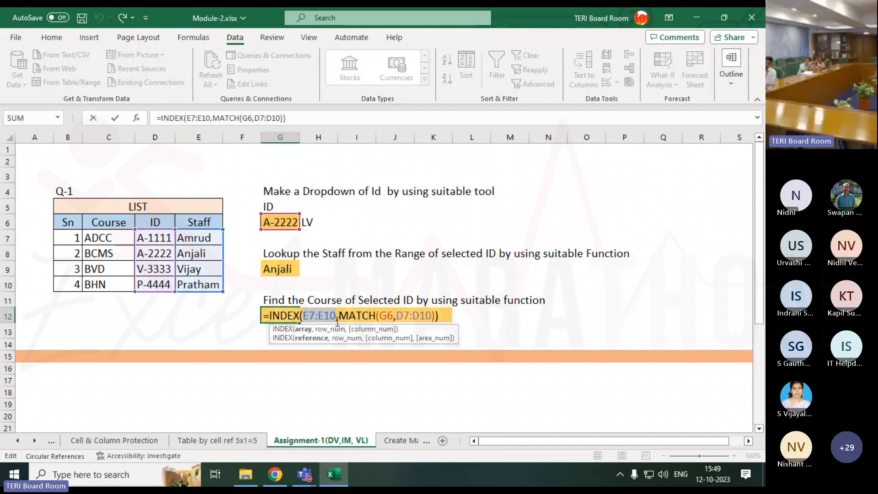
pyautogui.moveTo(91, 238); pyautogui.dragTo(95, 287)
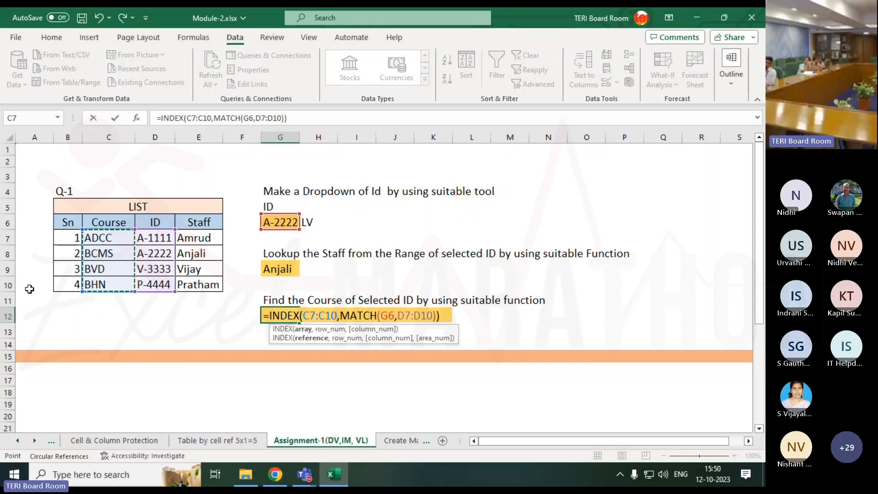
pyautogui.press('Return')
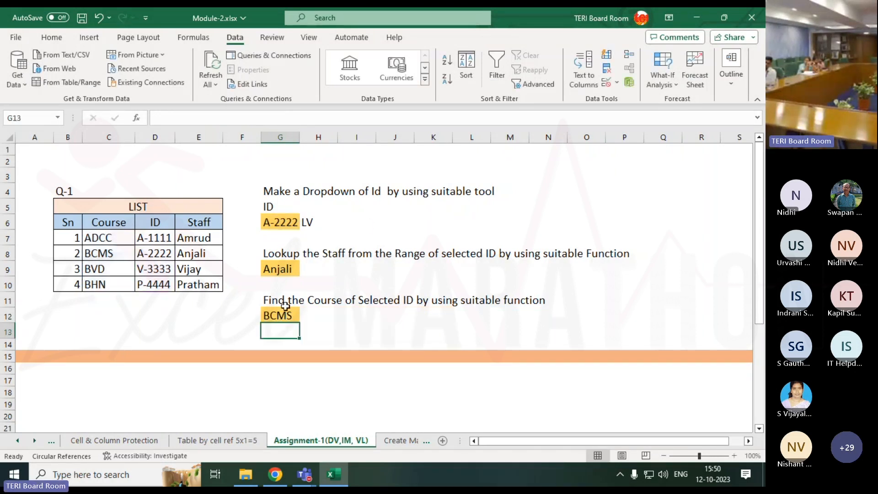
# Set the G6 dropdown to the third ID to test the staff and course lookups
pyautogui.click(289, 223)
pyautogui.click(305, 223)
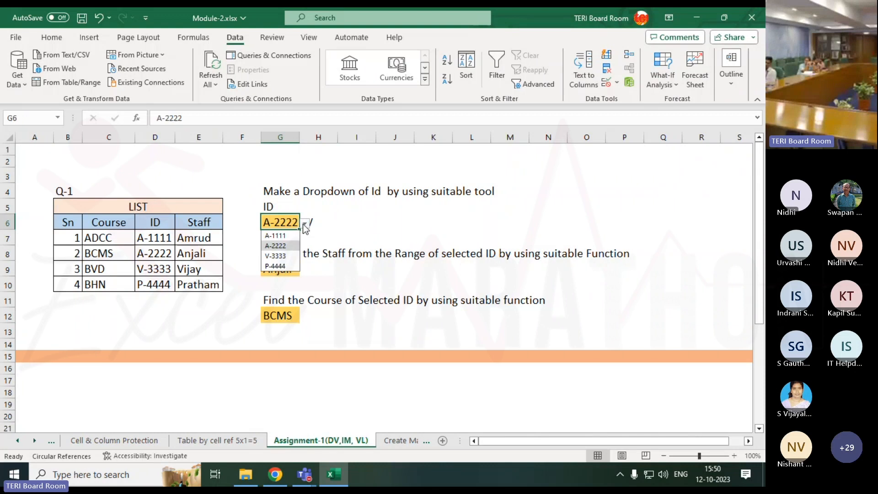
pyautogui.click(293, 257)
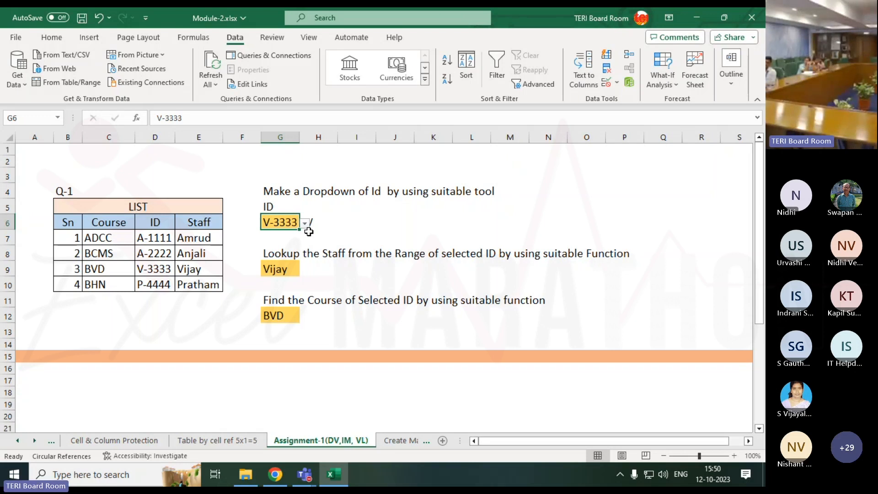
# Review the sheet's formulas in formula view, return to the values, and examine the second practice exercise in rows 21 to 30
pyautogui.hotkey('ctrl', '`')
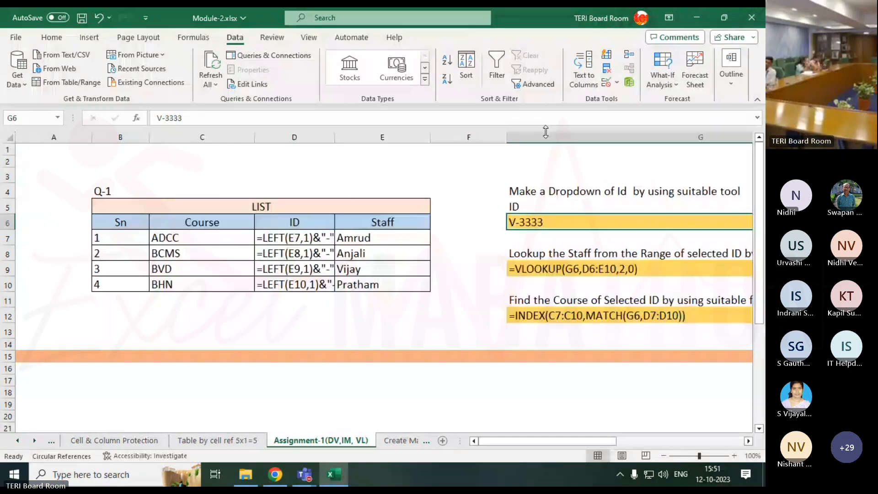
pyautogui.hotkey('ctrl', '`')
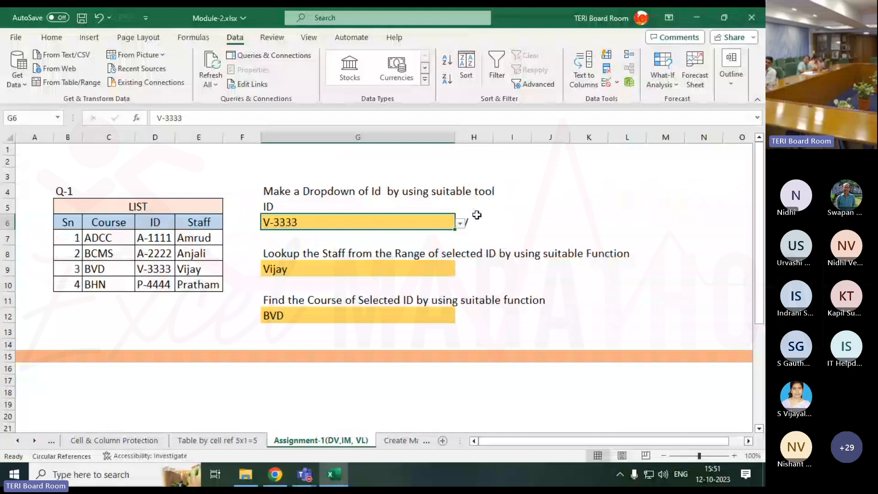
pyautogui.scroll(-4, 290, 315)
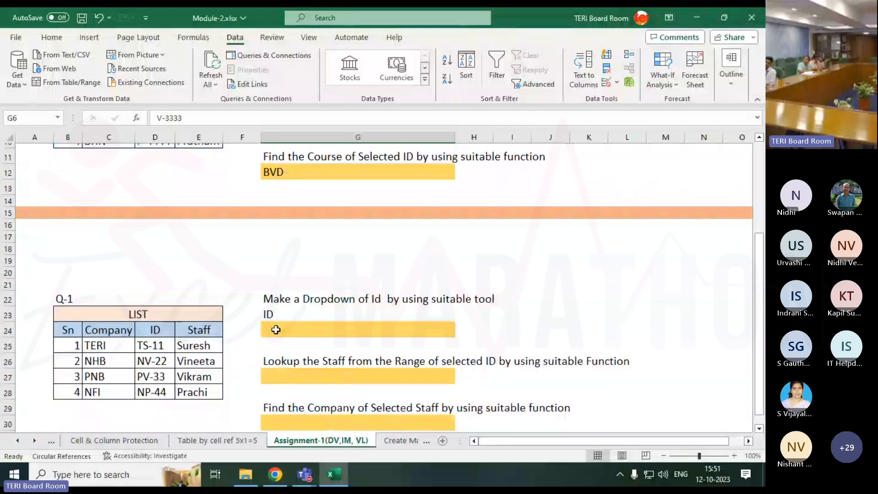
pyautogui.moveTo(34, 249); pyautogui.dragTo(397, 378)
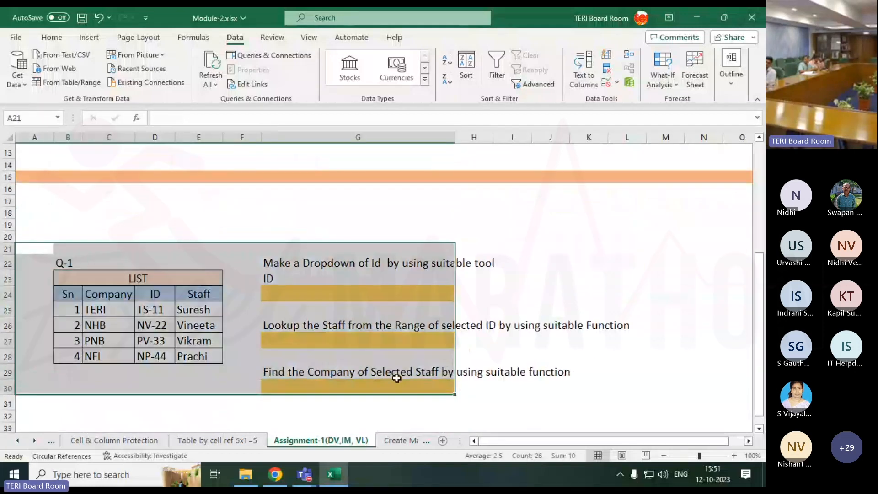
pyautogui.click(401, 403)
# Open the Create Marksheet sheet and examine the Q-1 task list and the marksheet columns it requires
pyautogui.click(396, 440)
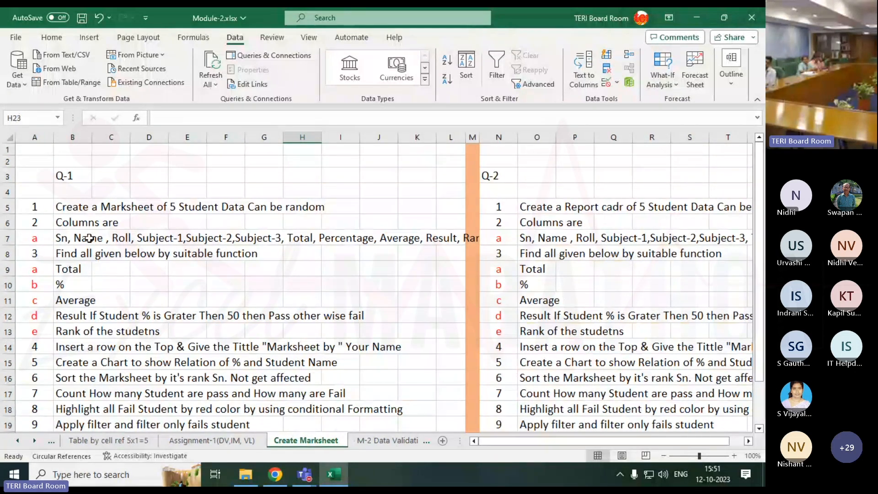
pyautogui.moveTo(69, 207); pyautogui.dragTo(77, 256)
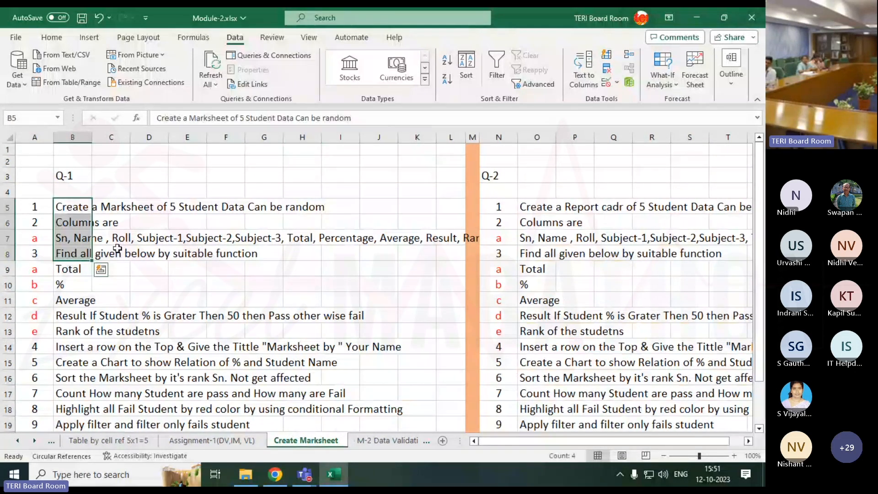
pyautogui.scroll(-1, 154, 227)
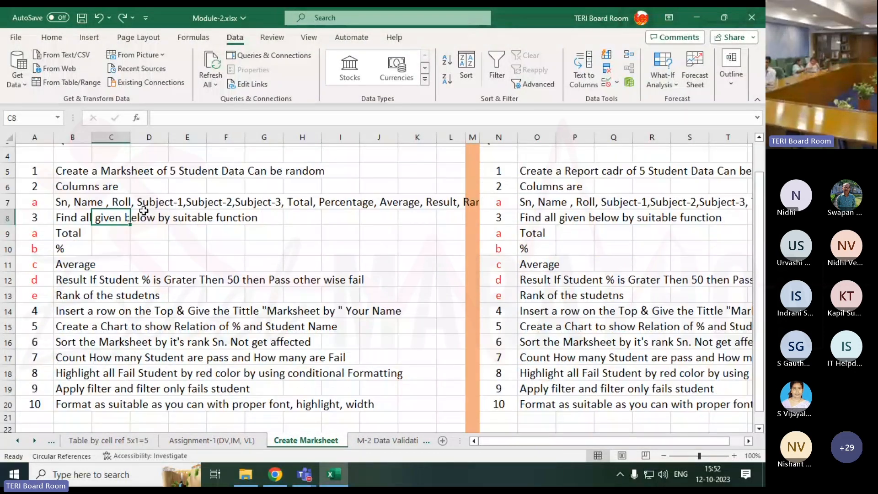
pyautogui.moveTo(74, 172); pyautogui.dragTo(204, 167)
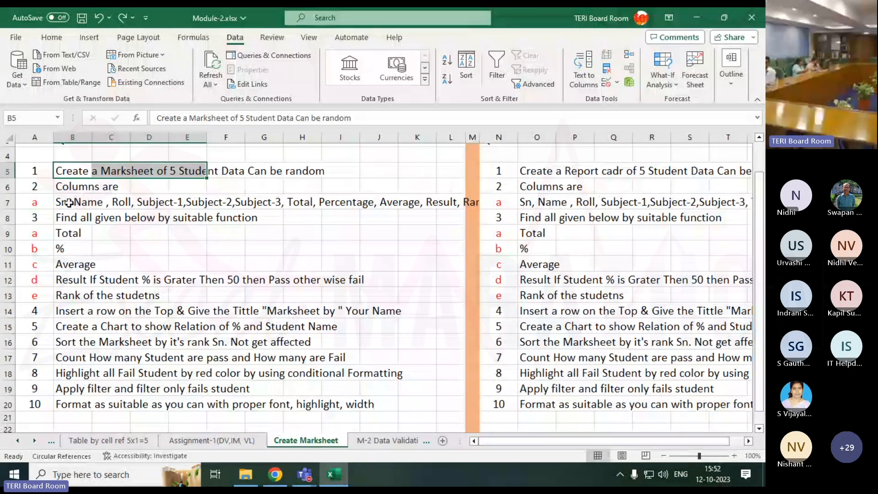
pyautogui.moveTo(89, 194); pyautogui.dragTo(107, 205)
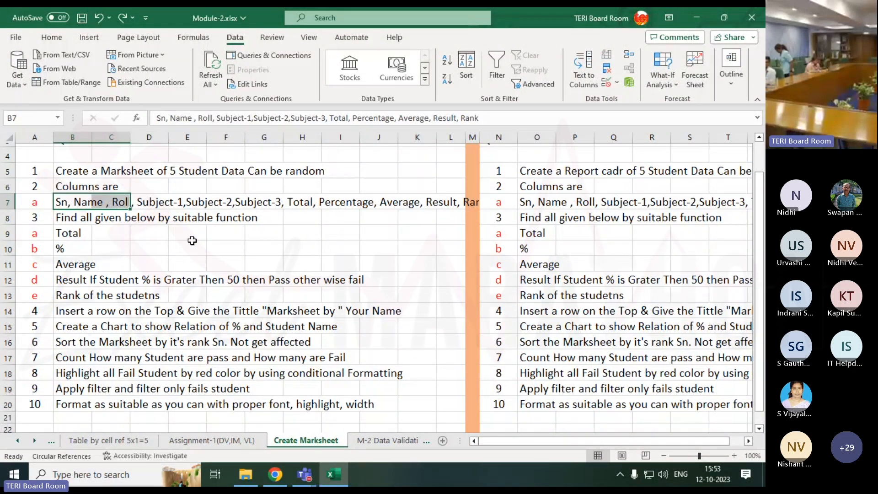
# Begin the marksheet header row below the Q-1 tasks by entering Sn in B28
pyautogui.scroll(-1, 196, 283)
pyautogui.scroll(-5, 197, 284)
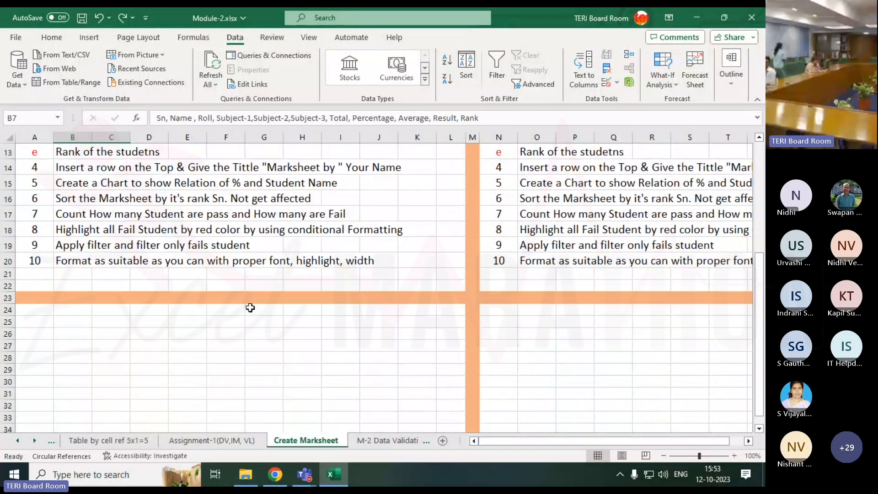
pyautogui.click(72, 214)
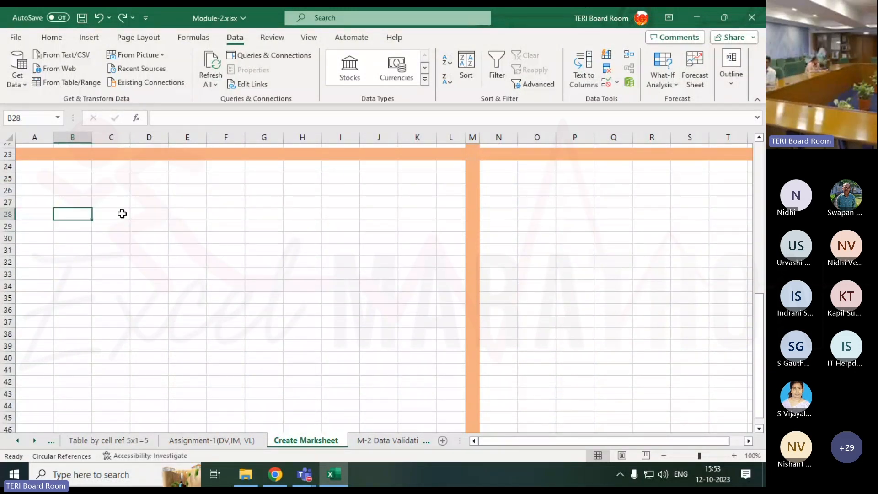
pyautogui.write('Sn')
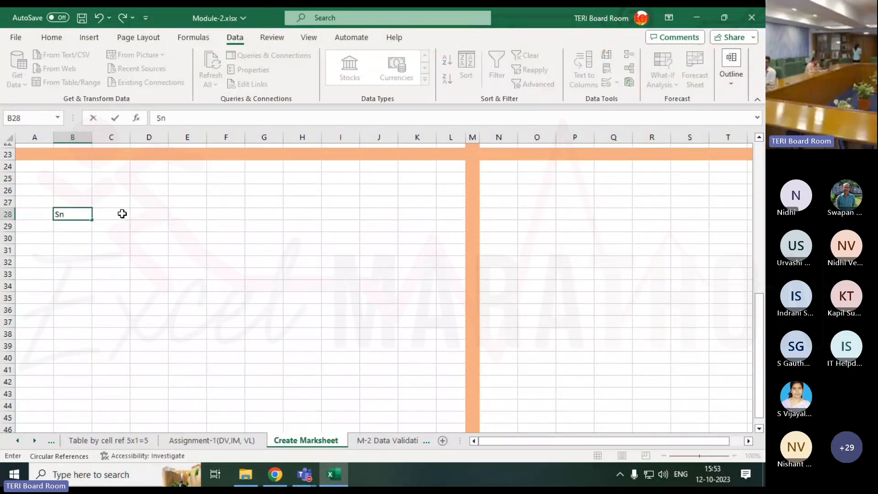
pyautogui.click(122, 214)
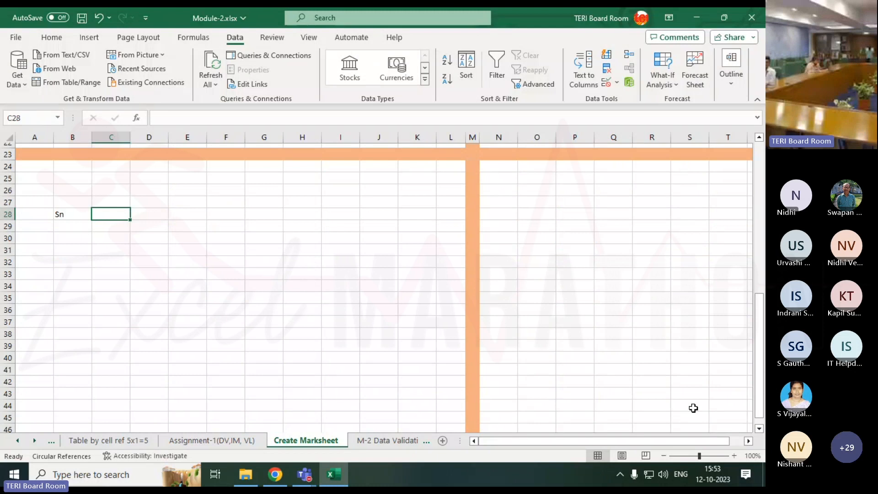
# Add the headers Name in C28 and Roll No in D28
pyautogui.click(700, 456)
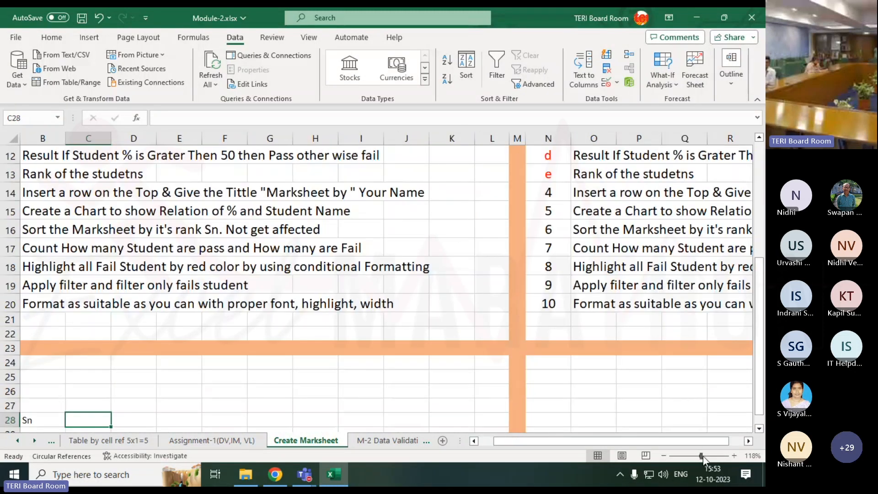
pyautogui.moveTo(622, 443); pyautogui.dragTo(599, 443)
pyautogui.scroll(-2, 219, 369)
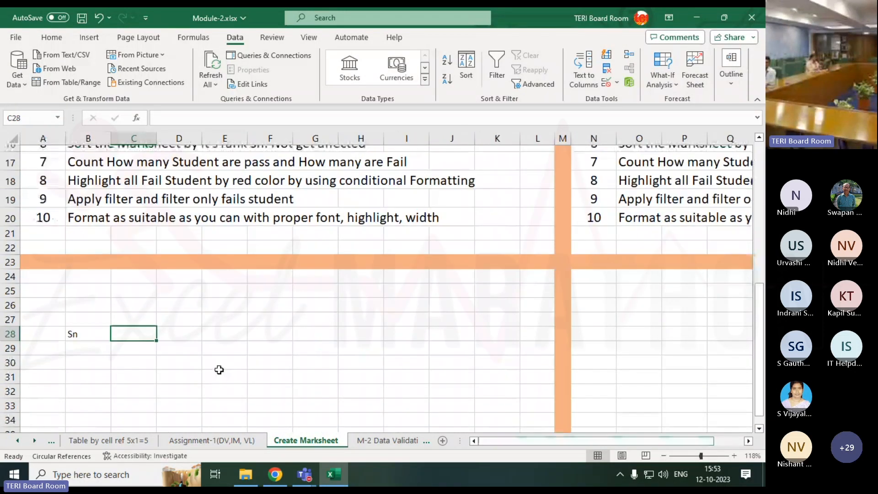
pyautogui.scroll(-2, 219, 370)
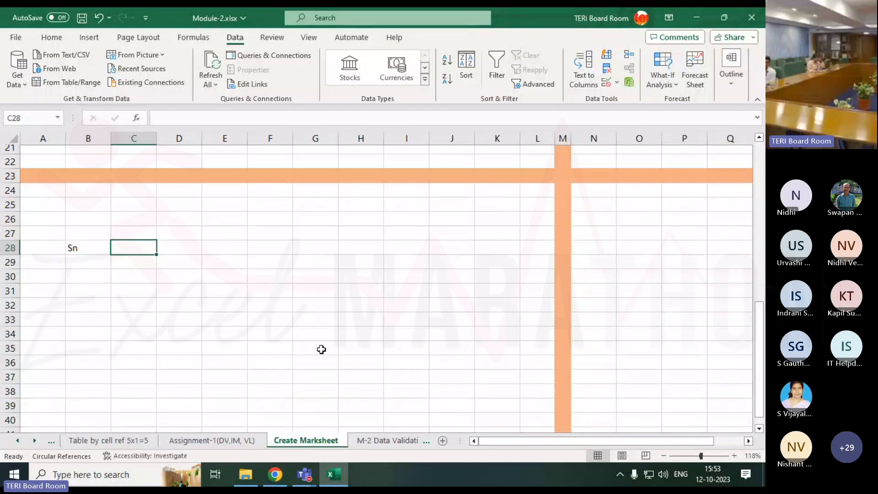
pyautogui.write('Name')
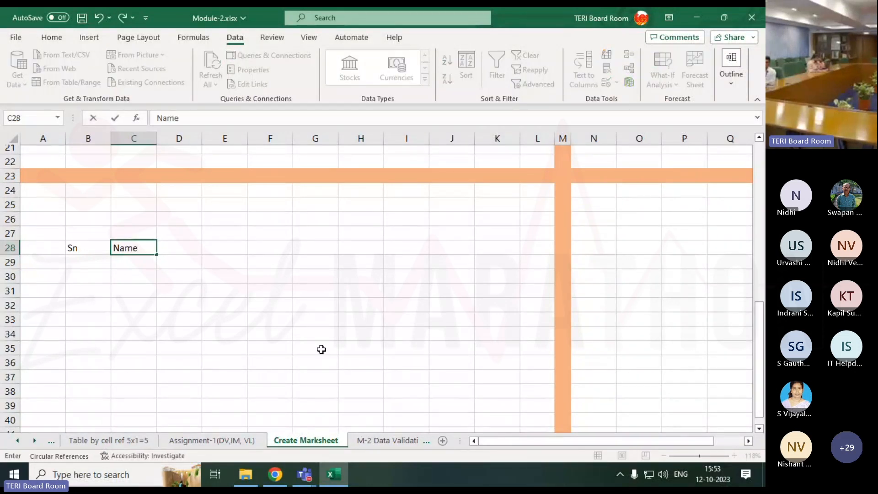
pyautogui.press('Tab')
pyautogui.write('S')
pyautogui.press('BackSpace')
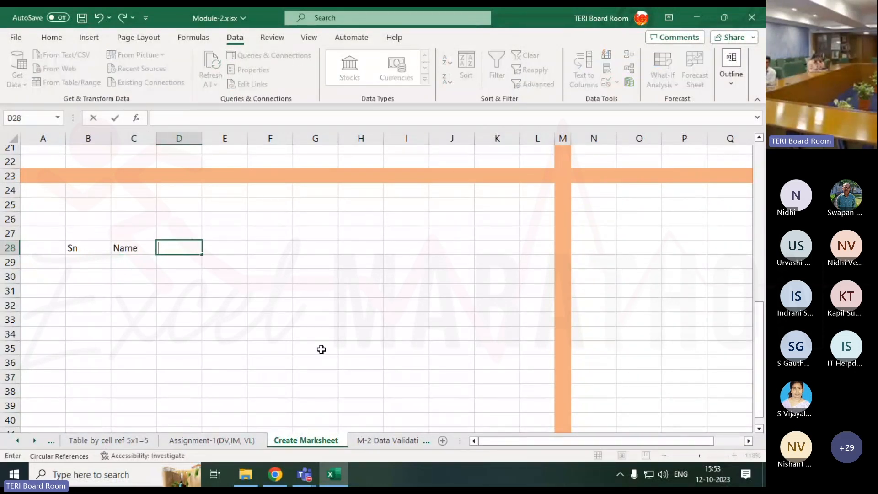
pyautogui.write('Roll-No')
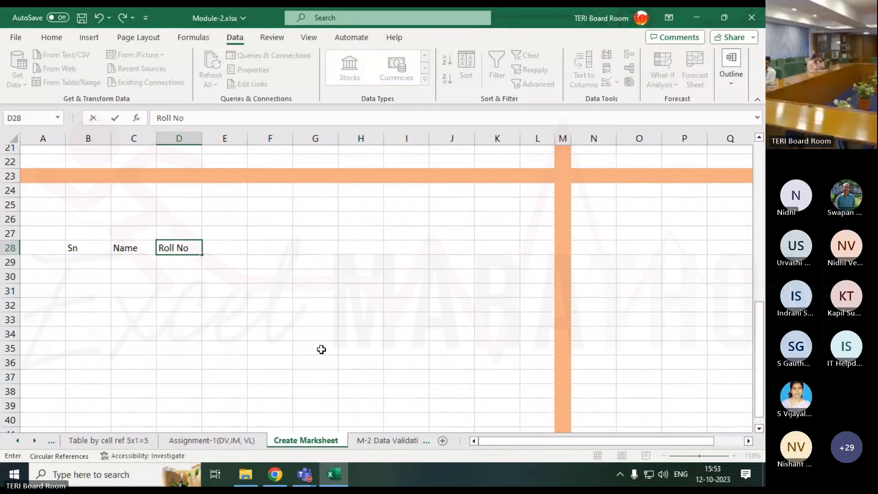
pyautogui.press('Return')
# Enter the header Sub-1 in E28 and fill the series across to G28 for Sub-2 and Sub-3
pyautogui.press('Up')
pyautogui.press('Right')
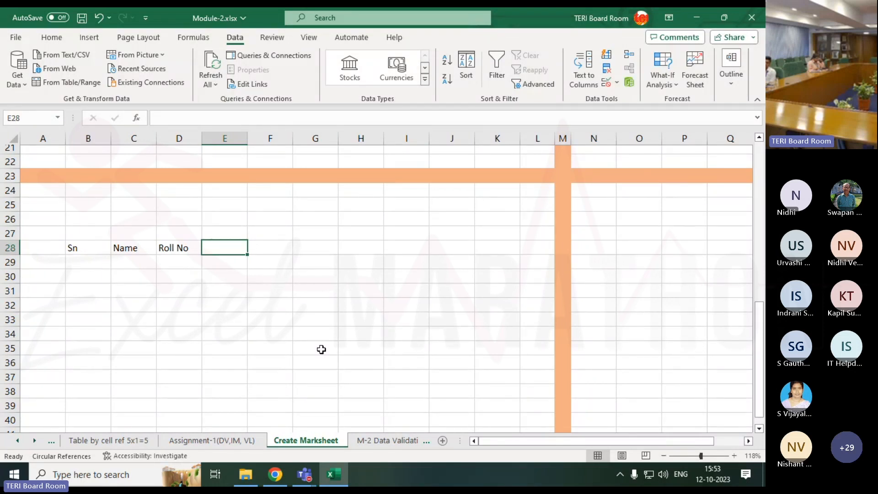
pyautogui.write('S')
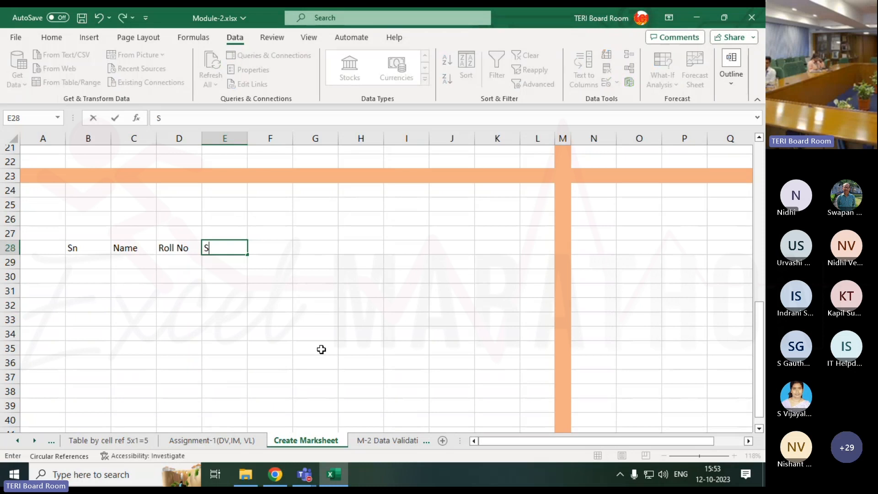
pyautogui.write('ub-1')
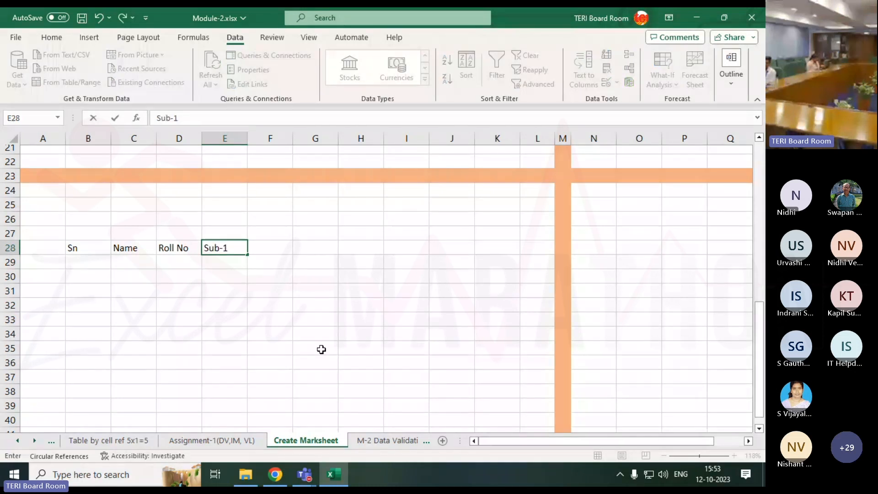
pyautogui.press('Return')
pyautogui.click(219, 245)
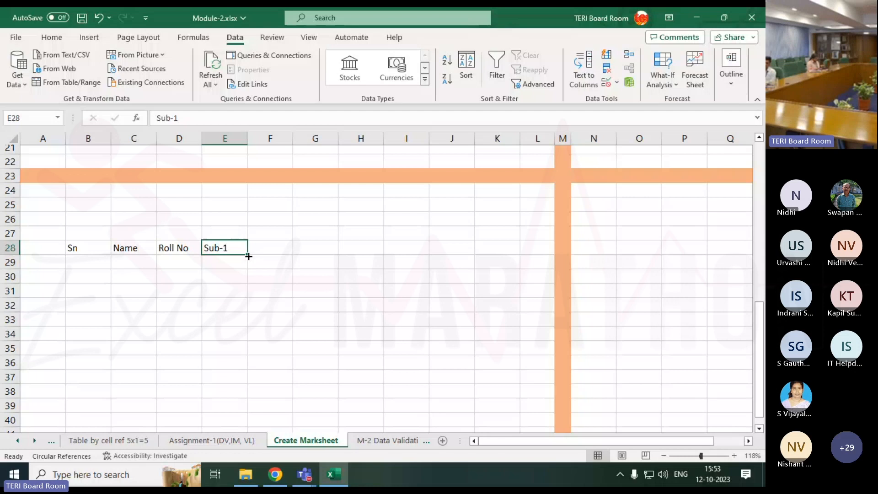
pyautogui.moveTo(248, 254); pyautogui.dragTo(320, 254)
# Enter the header Total in H28, beside the three subject columns
pyautogui.click(344, 254)
pyautogui.write('Sum')
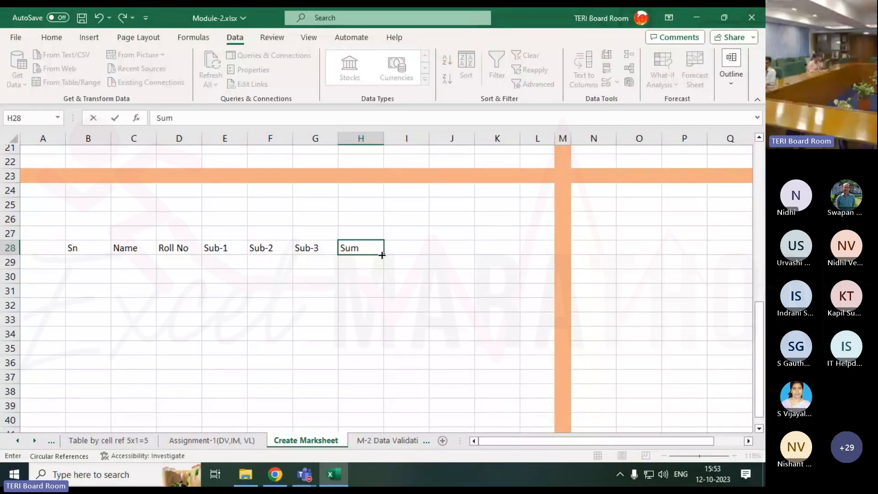
pyautogui.press('BackSpace')
pyautogui.press('BackSpace')
pyautogui.press('BackSpace')
pyautogui.write('Total')
pyautogui.press('Tab')
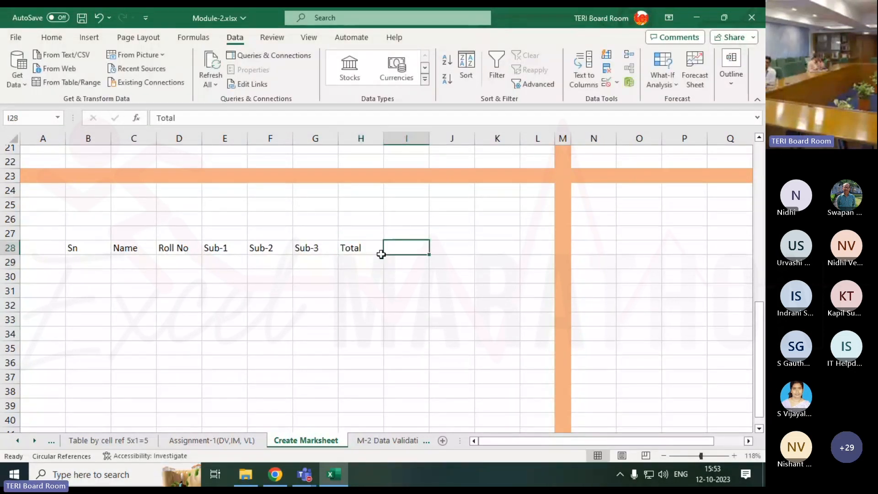
# Add the headers % in I28 and Result in J28
pyautogui.write('%')
pyautogui.press('Return')
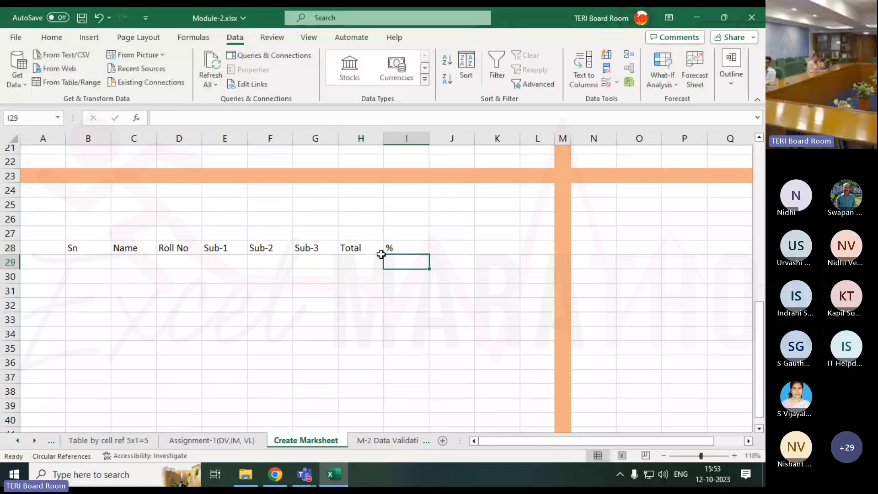
pyautogui.press('Up')
pyautogui.press('Right')
pyautogui.write('Result')
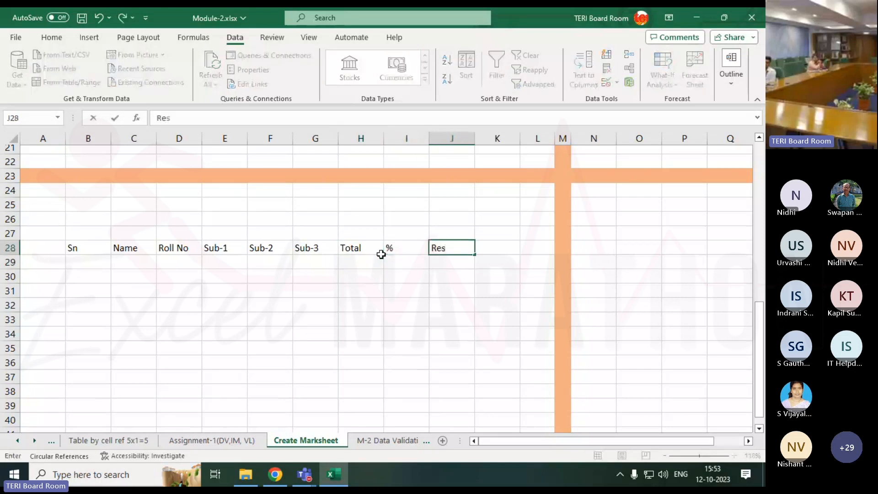
pyautogui.press('Return')
# Complete the marksheet header row with Grade in K28 and Rank in L28
pyautogui.press('Up')
pyautogui.press('Right')
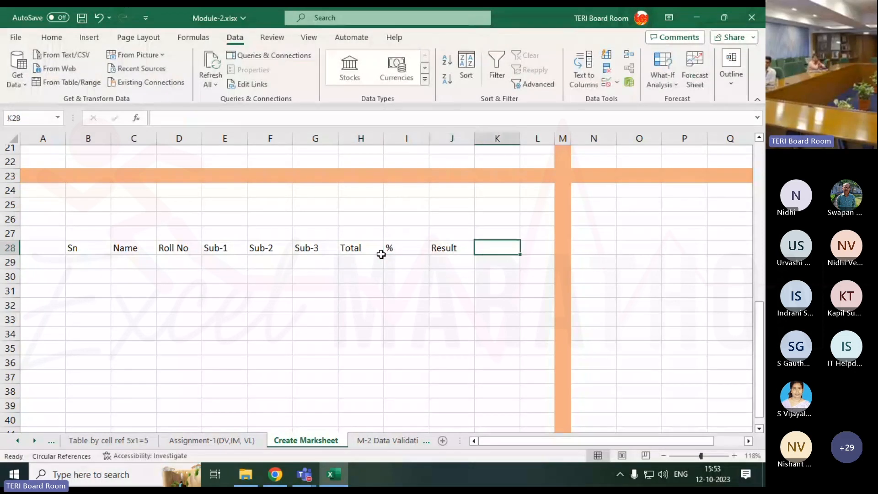
pyautogui.write('Grand')
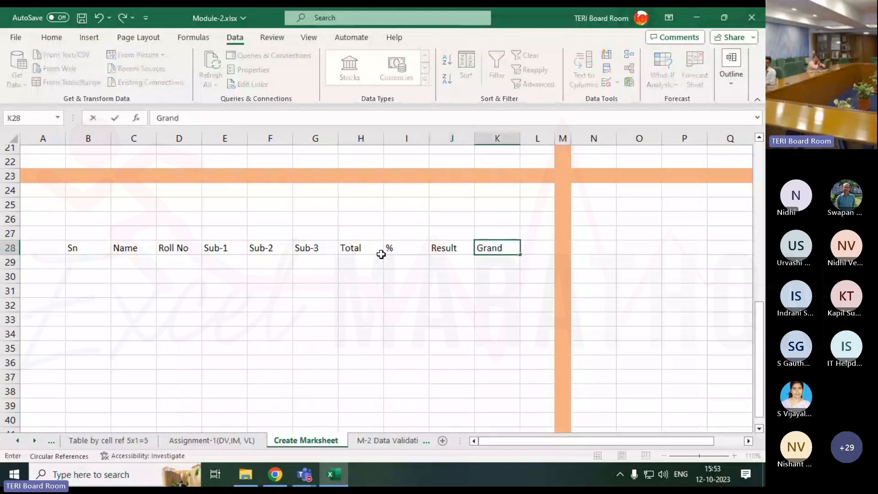
pyautogui.press('BackSpace')
pyautogui.press('BackSpace')
pyautogui.write('de')
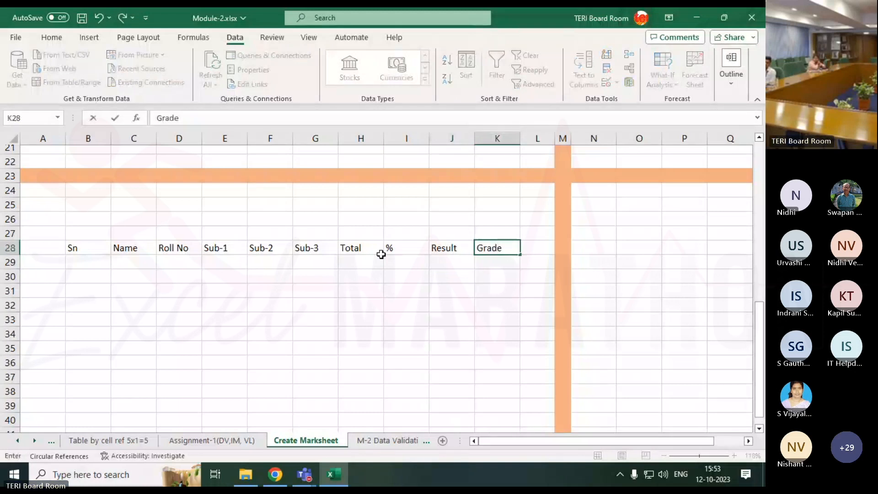
pyautogui.press('Return')
pyautogui.press('Up')
pyautogui.press('Right')
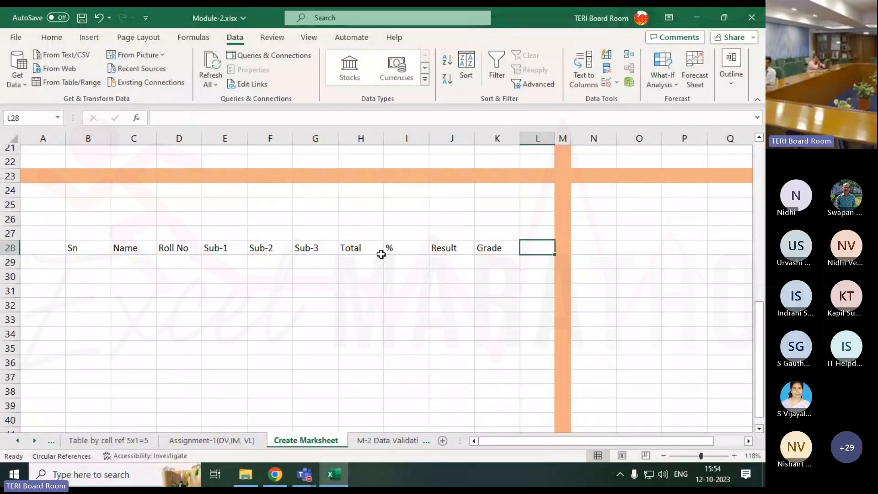
pyautogui.write('Rank')
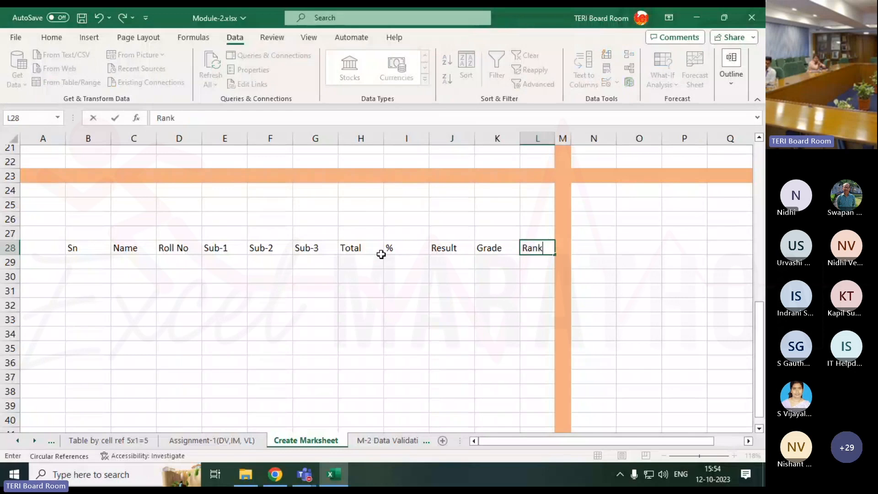
pyautogui.press('Return')
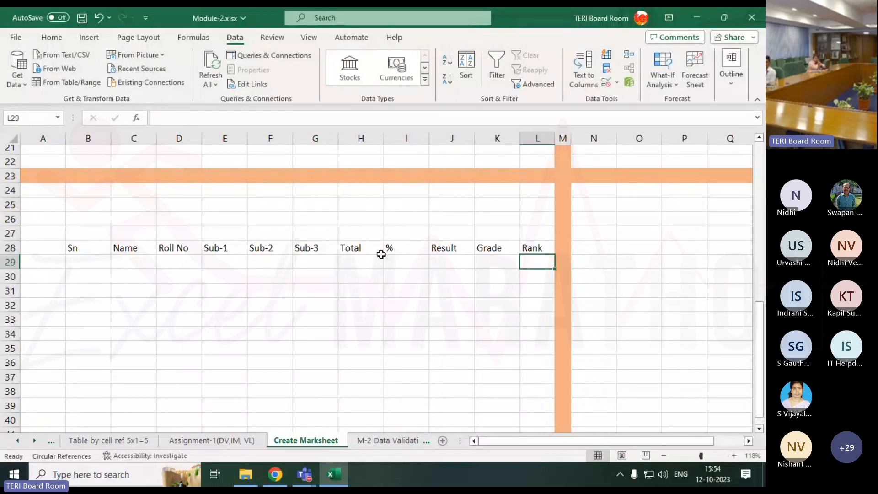
# Number the five student rows 1 to 5 in B29:B33 by filling the series down from 1 and 2
pyautogui.click(78, 261)
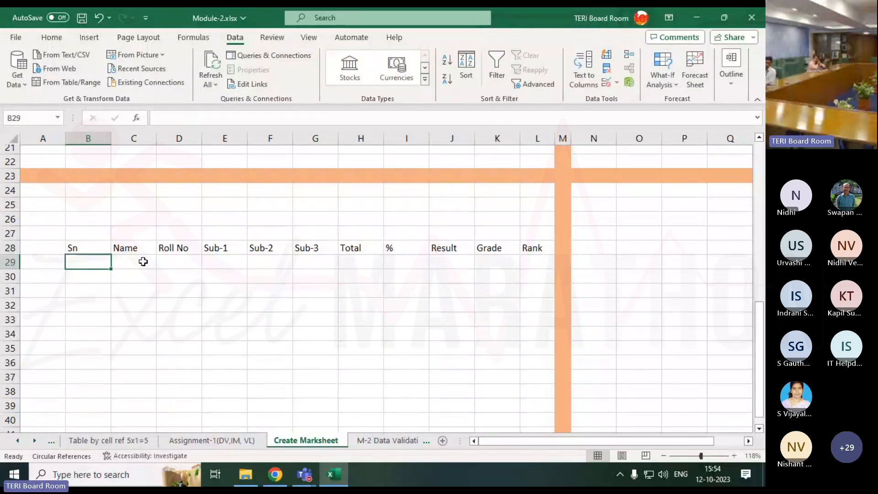
pyautogui.write('1')
pyautogui.press('Return')
pyautogui.write('2')
pyautogui.press('Return')
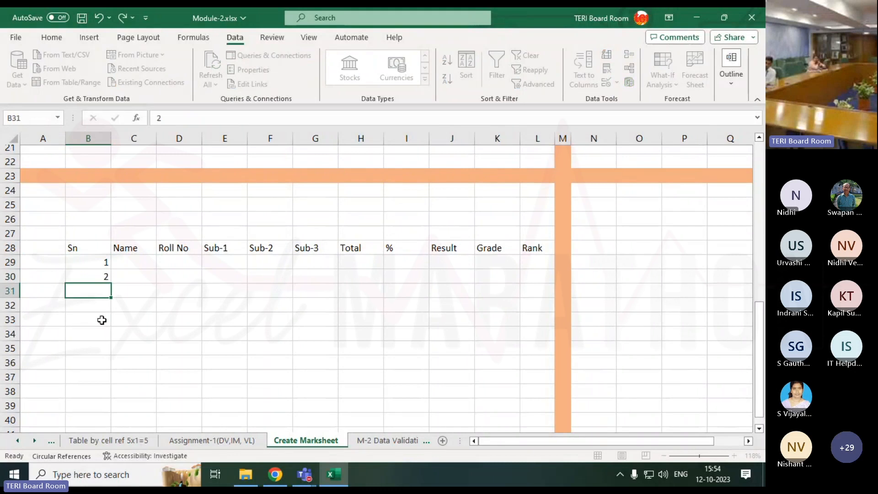
pyautogui.press('Up')
pyautogui.press('Up')
pyautogui.hotkey('shift', 'Down')
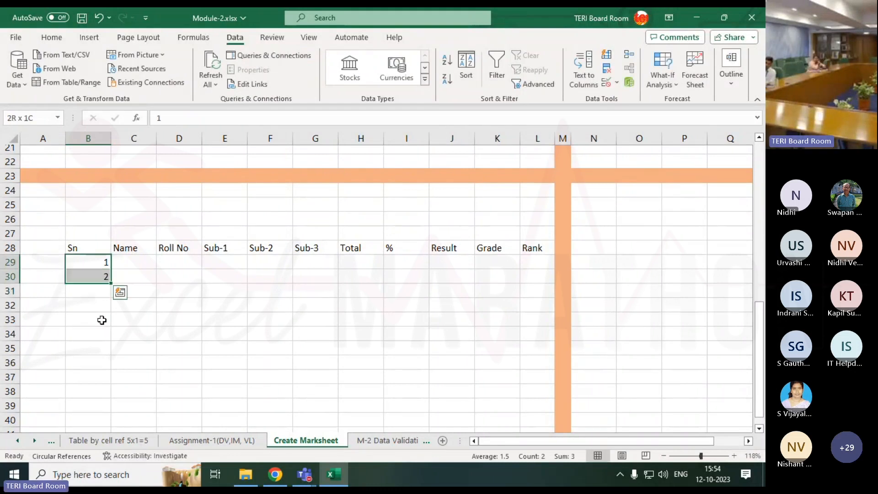
pyautogui.moveTo(111, 284); pyautogui.dragTo(109, 326)
# Enter the five students' first names in C29:C33 under the Name header
pyautogui.click(145, 261)
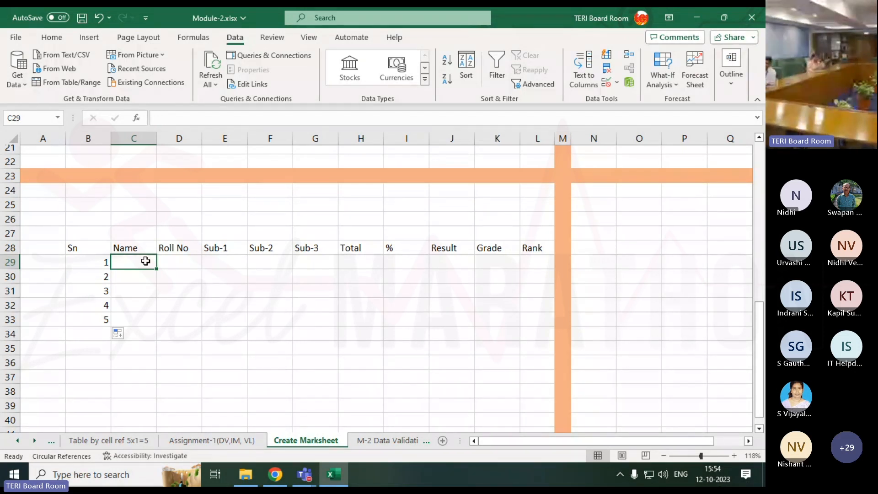
pyautogui.write('Ram')
pyautogui.press('Return')
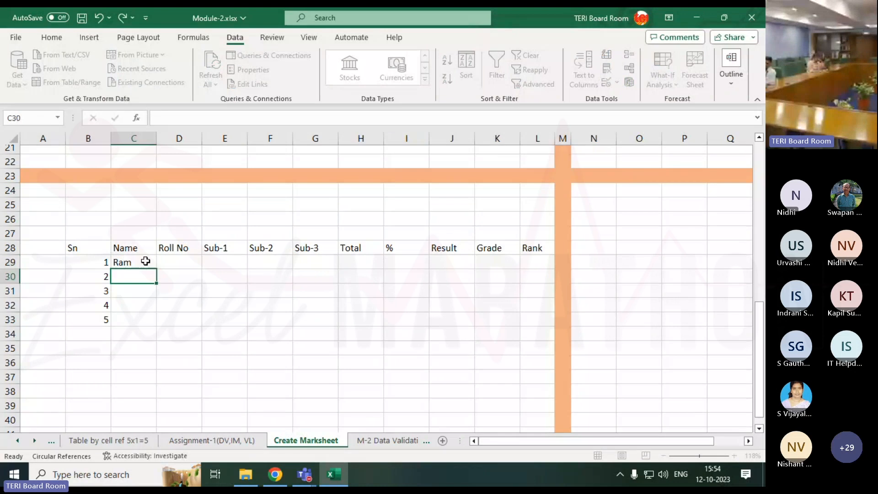
pyautogui.write('Shyam')
pyautogui.press('Return')
pyautogui.write('Mo')
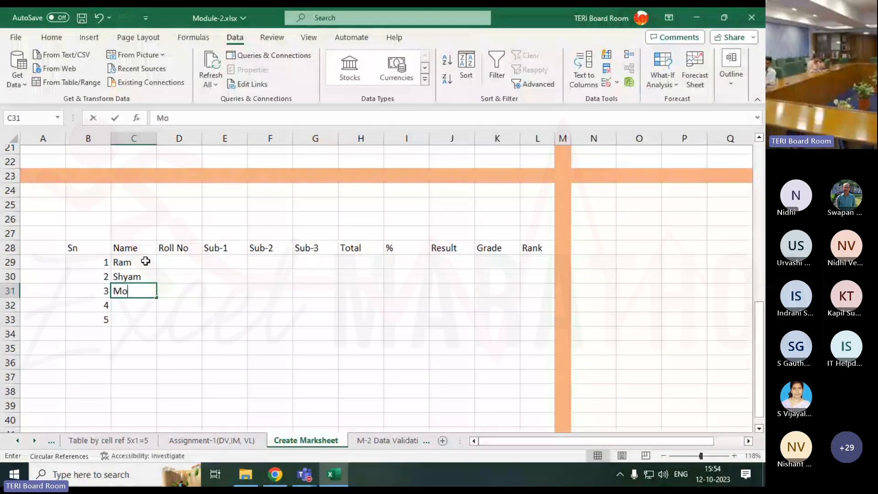
pyautogui.write('han')
pyautogui.press('Return')
pyautogui.write('S')
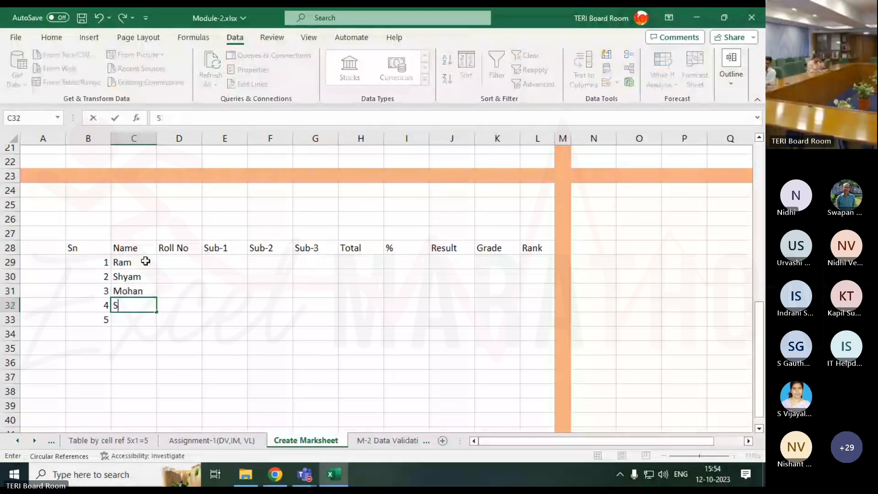
pyautogui.write('uresh')
pyautogui.press('Return')
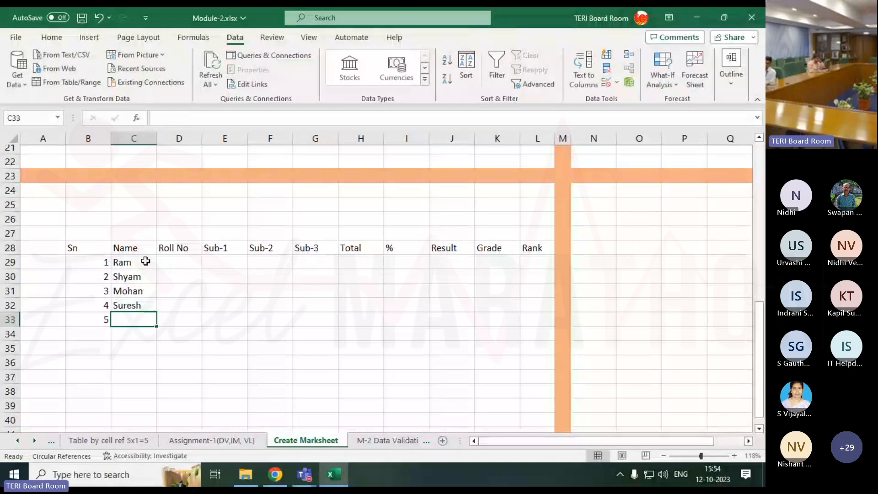
pyautogui.write('Mahesh')
pyautogui.press('Return')
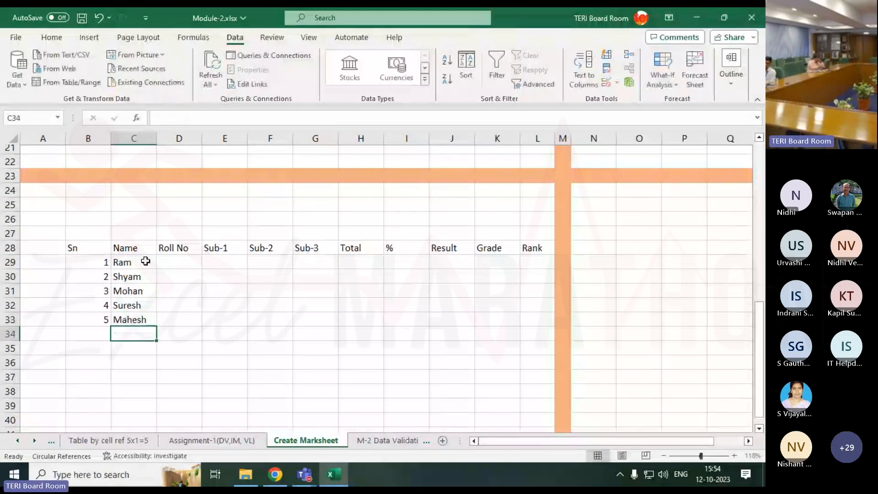
# Enter =LEFT(C29,2) in D29 to take the first two letters of the first student's name for the Roll No
pyautogui.press('Up')
pyautogui.press('Up')
pyautogui.press('Up')
pyautogui.press('Up')
pyautogui.press('Up')
pyautogui.press('Right')
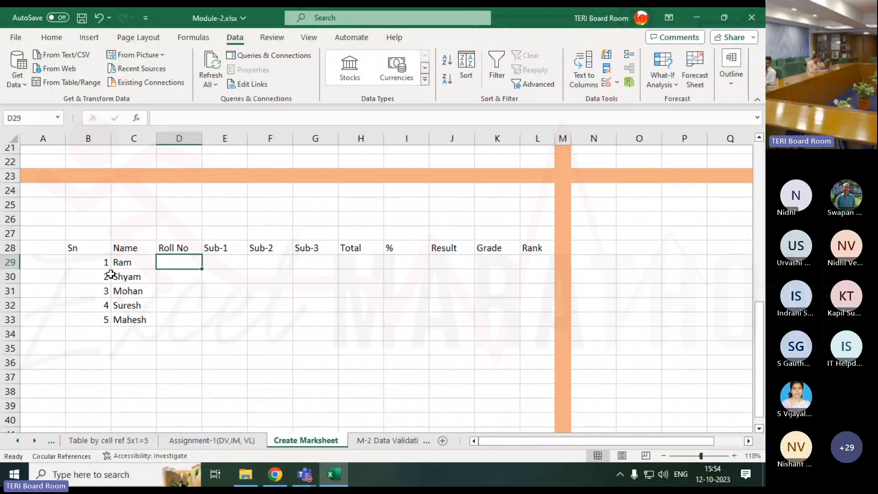
pyautogui.write('=')
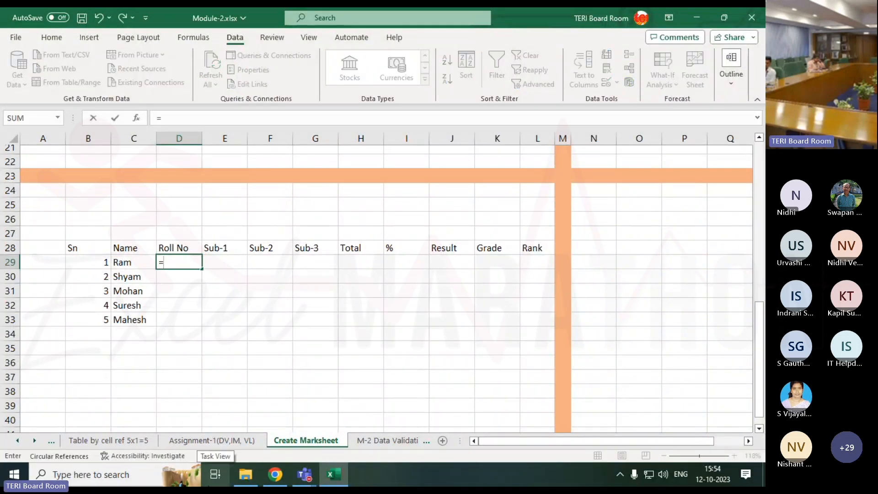
pyautogui.write('l')
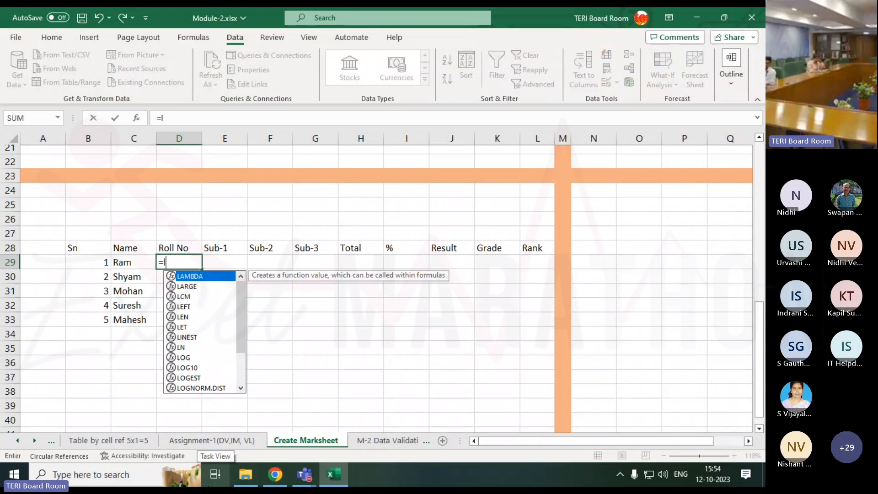
pyautogui.write('ef')
pyautogui.press('Tab')
pyautogui.press('Left')
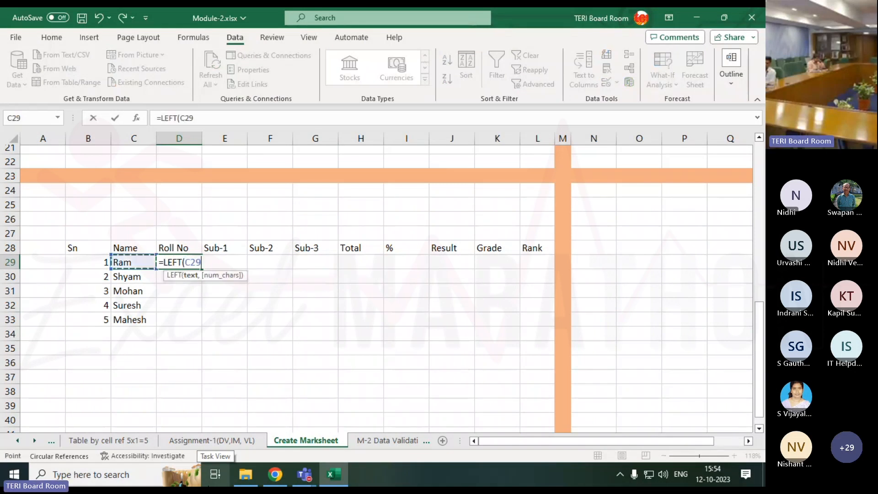
pyautogui.write(',2')
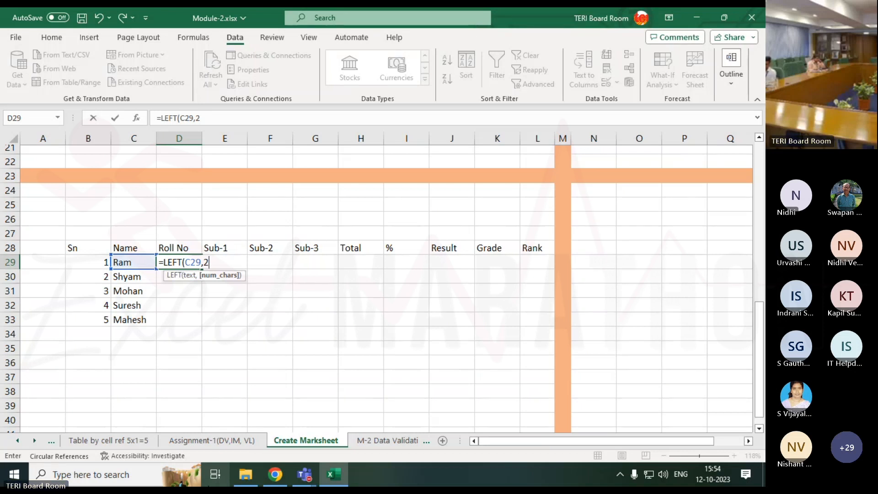
pyautogui.press('Return')
# Append &REPT(B29,2) to the Roll No formula in D29 and fill it down to D33
pyautogui.press('Up')
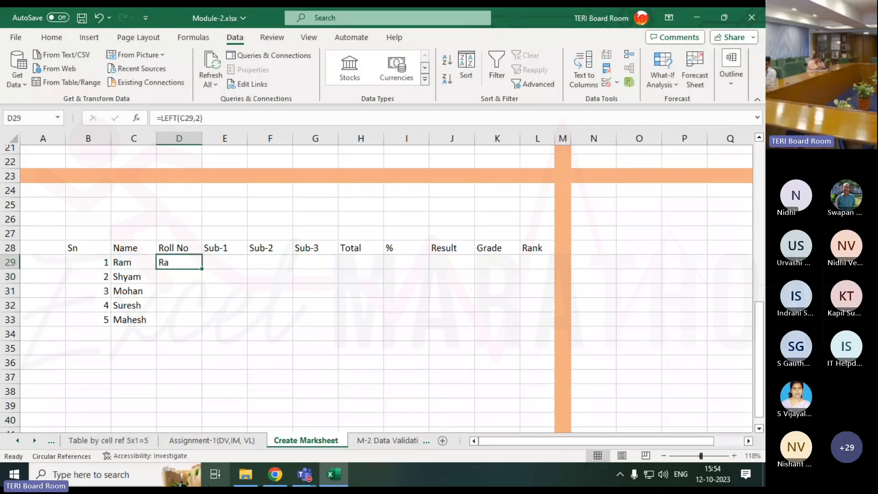
pyautogui.press('F2')
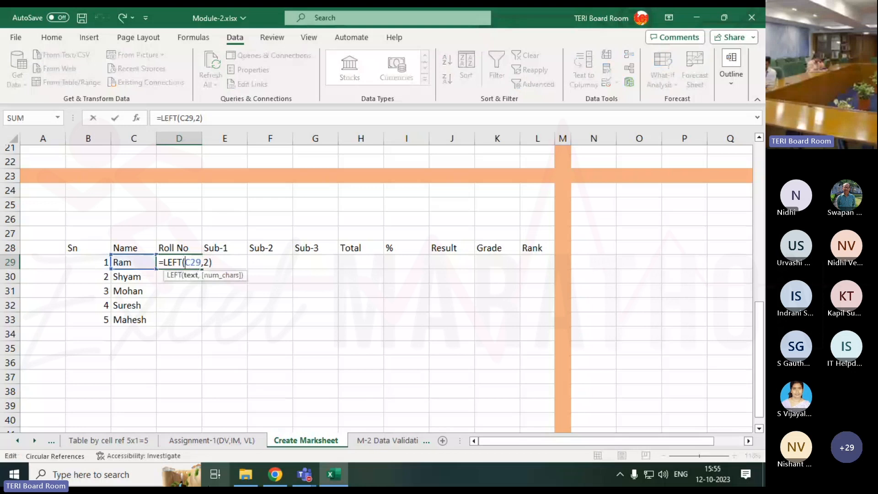
pyautogui.press('Left')
pyautogui.press('Left')
pyautogui.press('Left')
pyautogui.press('Left')
pyautogui.press('Left')
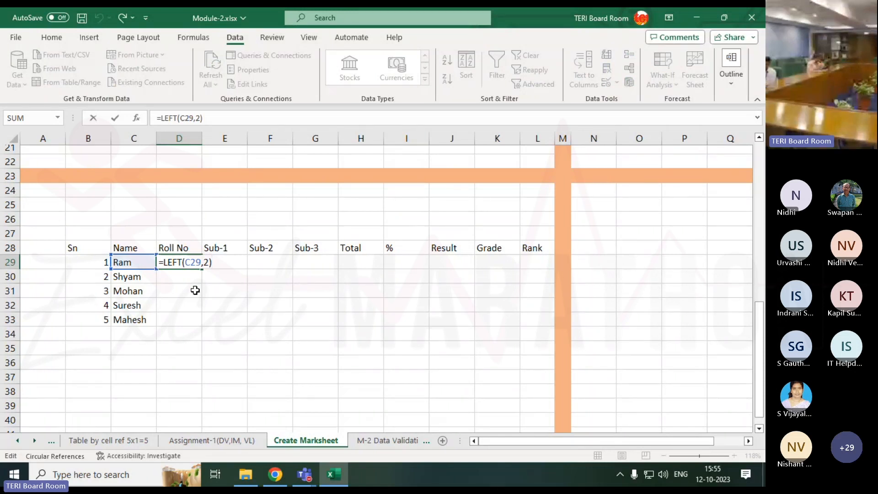
pyautogui.write('&rept')
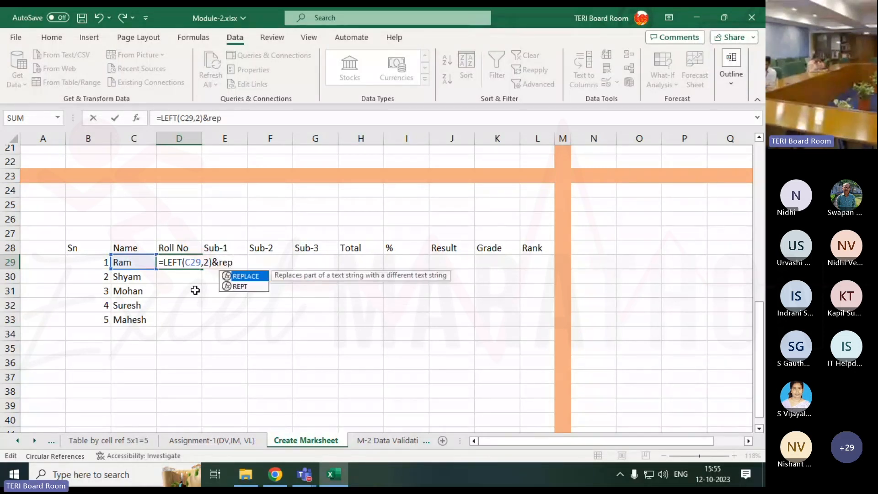
pyautogui.press('Tab')
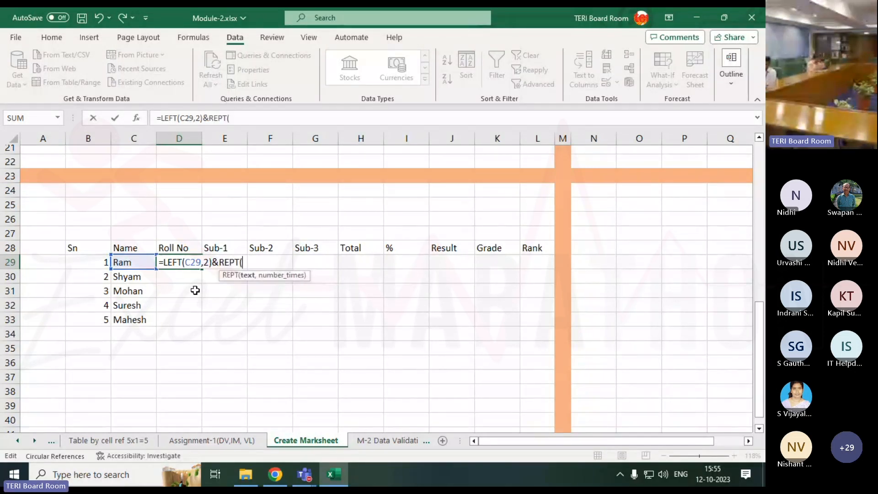
pyautogui.click(102, 260)
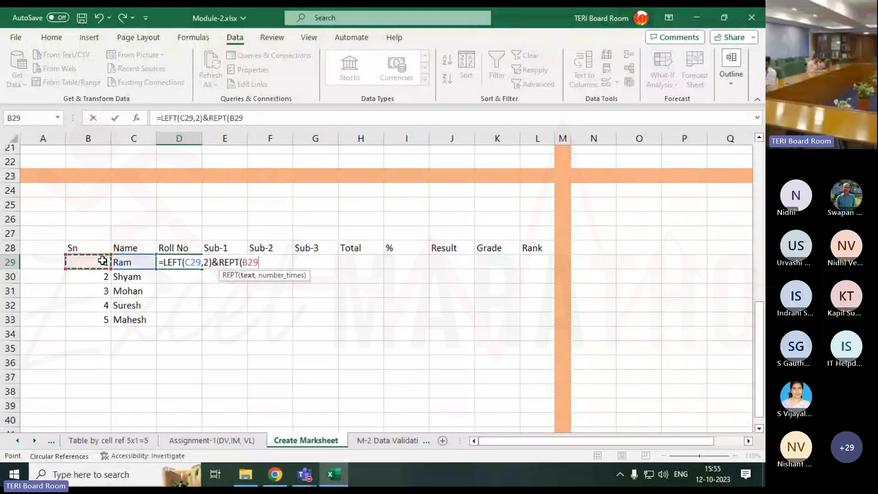
pyautogui.write(',2')
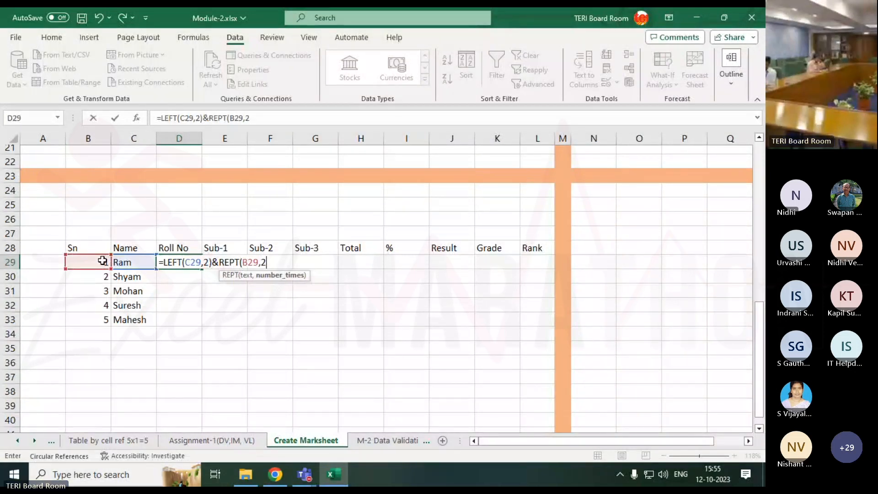
pyautogui.write(')')
pyautogui.press('Return')
pyautogui.press('Up')
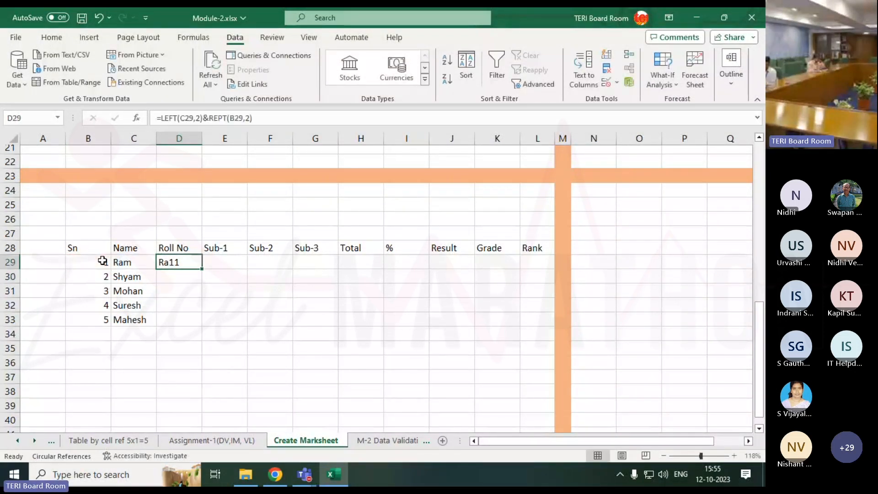
pyautogui.moveTo(202, 268); pyautogui.dragTo(202, 322)
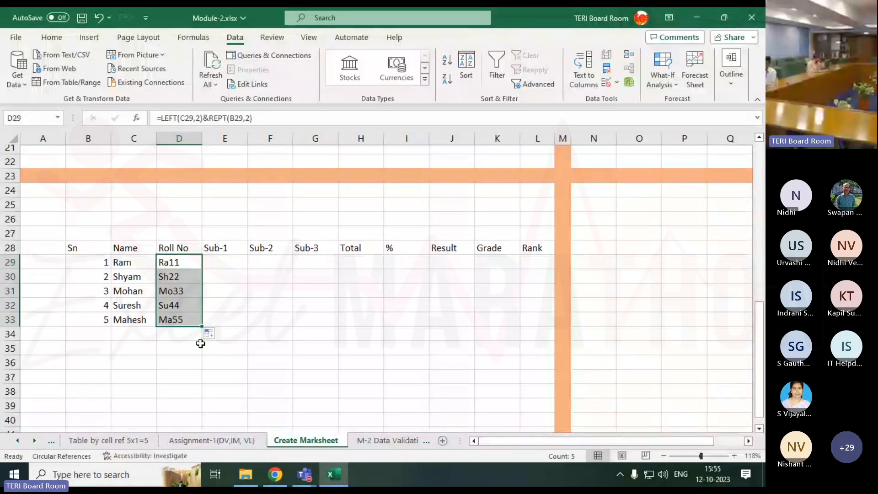
# Insert a hyphen so D29 reads =LEFT(C29,2)&"-"&REPT(B29,2), and refill the Roll No formula down to D33
pyautogui.doubleClick(187, 264)
pyautogui.click(213, 262)
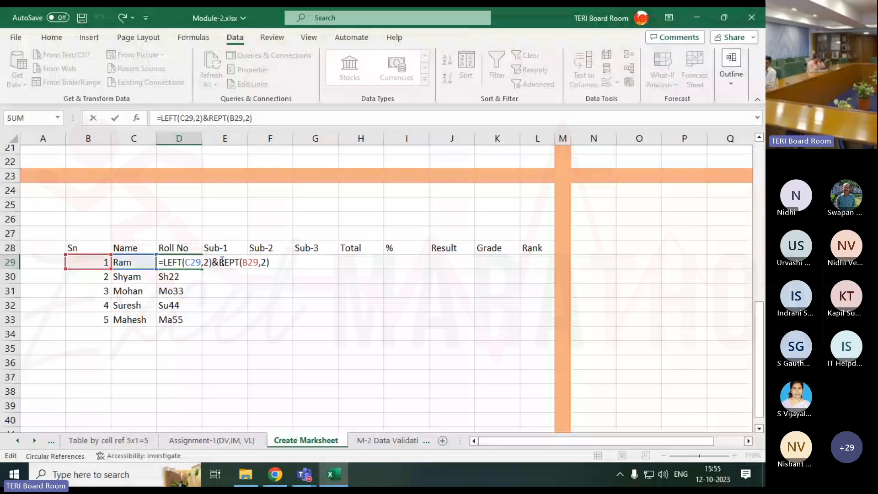
pyautogui.write('"')
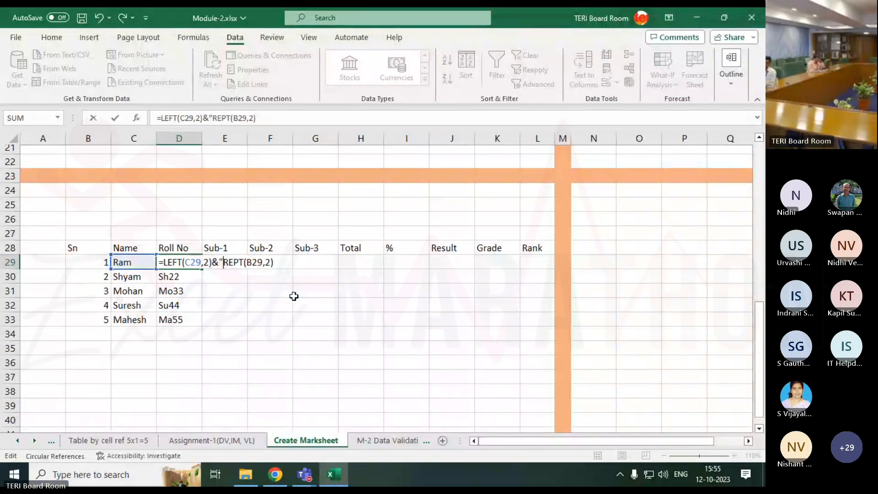
pyautogui.write('-')
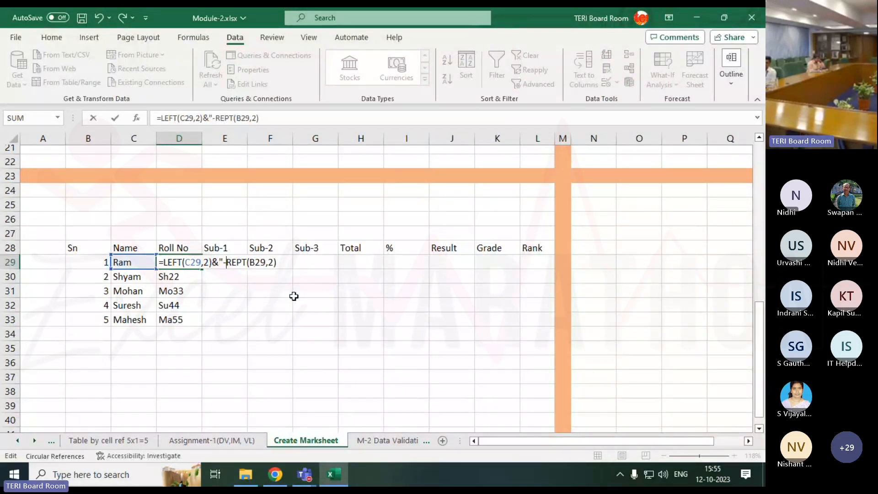
pyautogui.write('"')
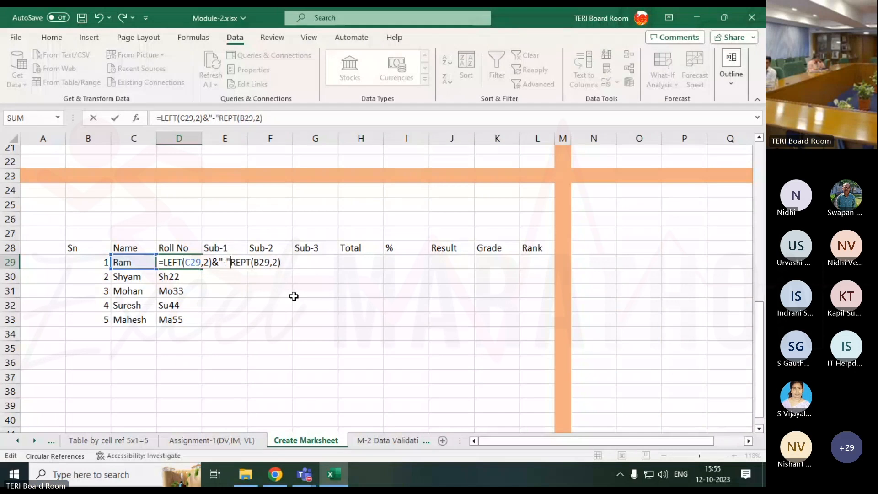
pyautogui.write('&')
pyautogui.press('Return')
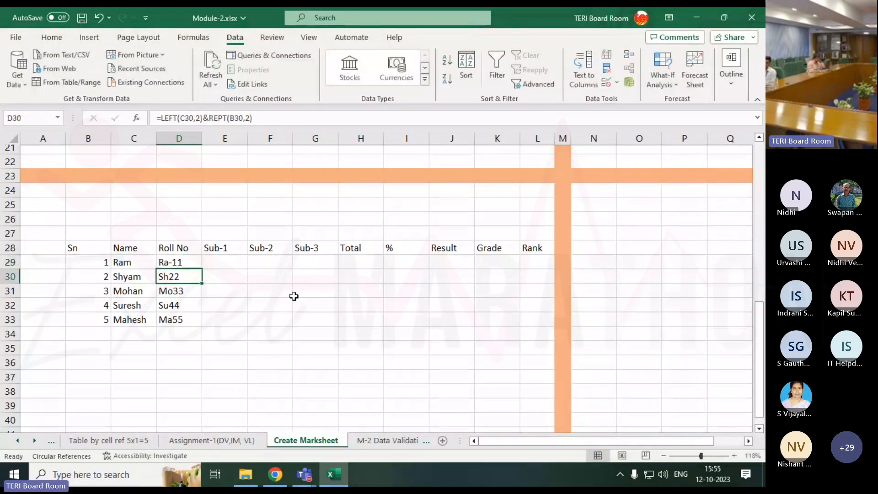
pyautogui.press('Up')
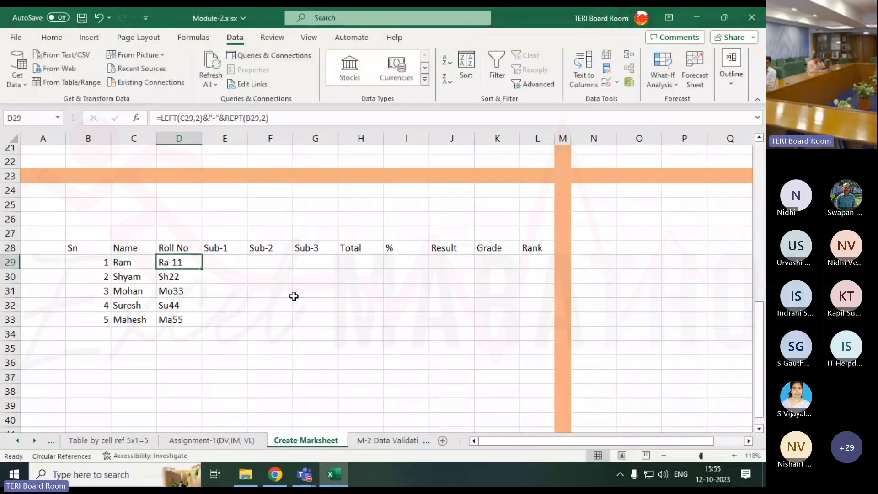
pyautogui.doubleClick(201, 270)
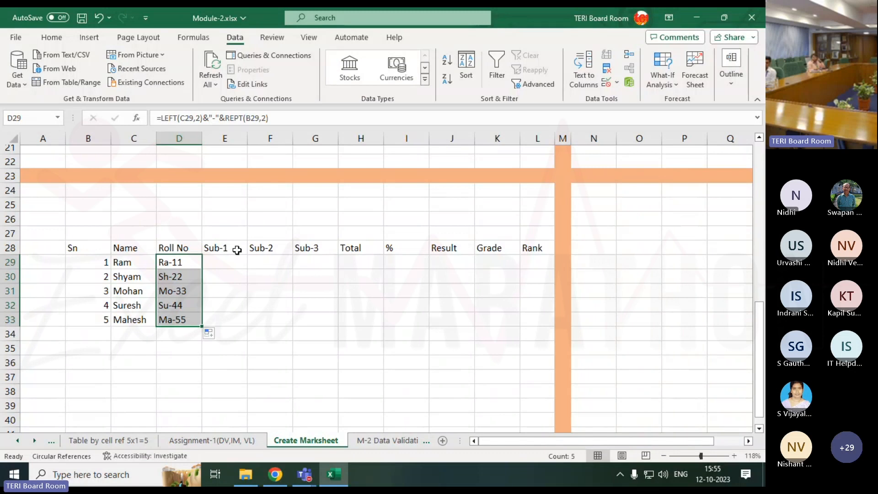
# Replace the first student's name in C29 with a different first name to test the Roll No formula
pyautogui.click(227, 264)
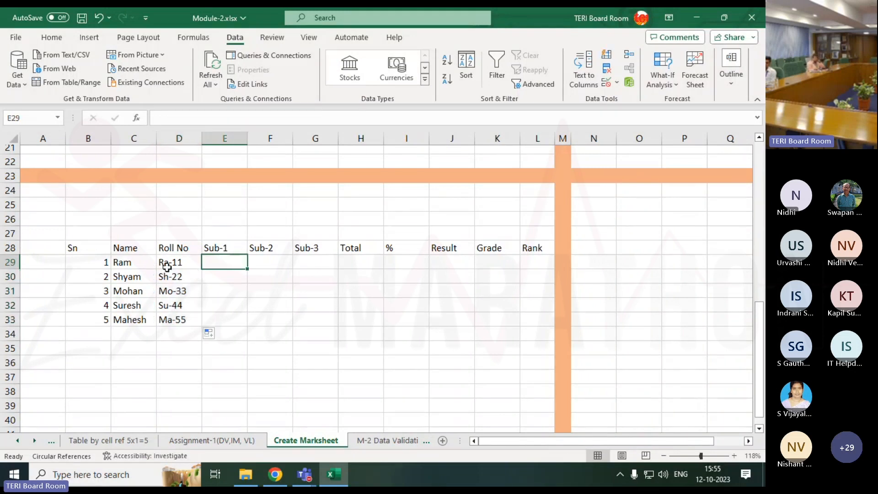
pyautogui.click(147, 264)
pyautogui.write('Vikash')
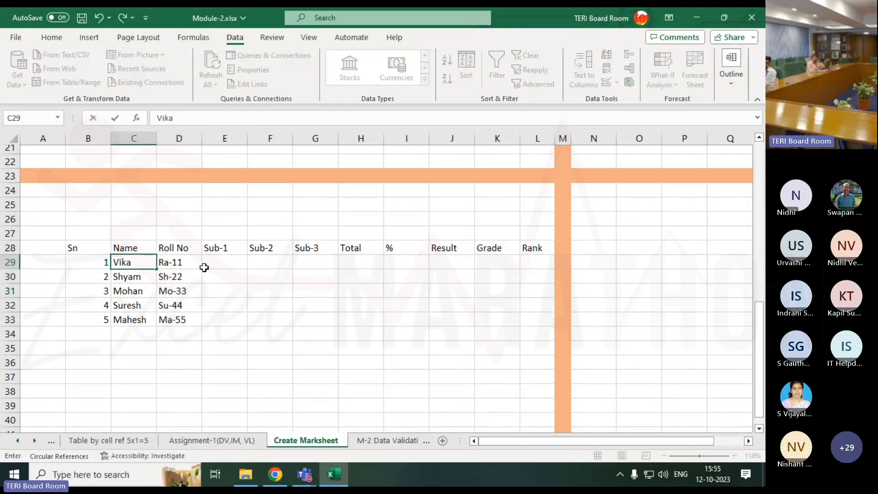
pyautogui.press('Return')
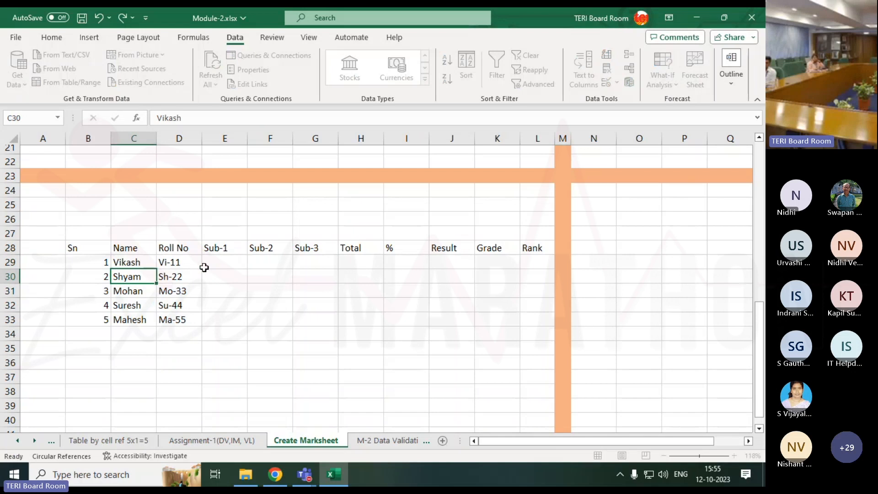
# Fill the Sub-1 to Sub-3 marks in E29:G33 with =RANDBETWEEN(1,100) in a single entry
pyautogui.click(205, 268)
pyautogui.hotkey('shift', 'Right')
pyautogui.hotkey('shift', 'Right')
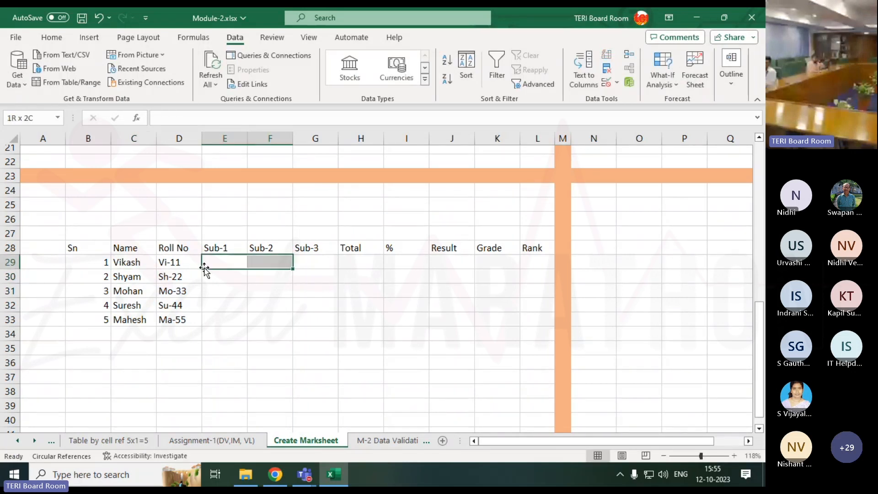
pyautogui.hotkey('shift', 'Down')
pyautogui.hotkey('shift', 'Down')
pyautogui.hotkey('shift', 'Down')
pyautogui.hotkey('shift', 'Down')
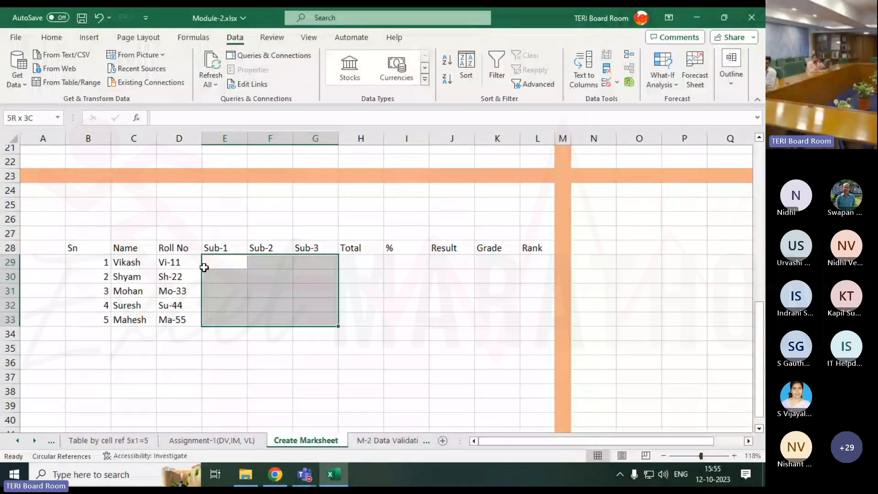
pyautogui.write('ra')
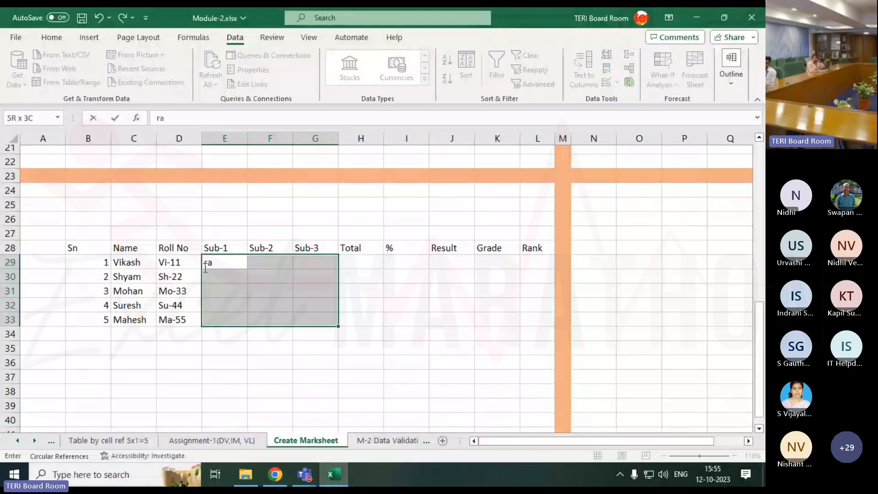
pyautogui.press('BackSpace')
pyautogui.press('BackSpace')
pyautogui.write('=ran')
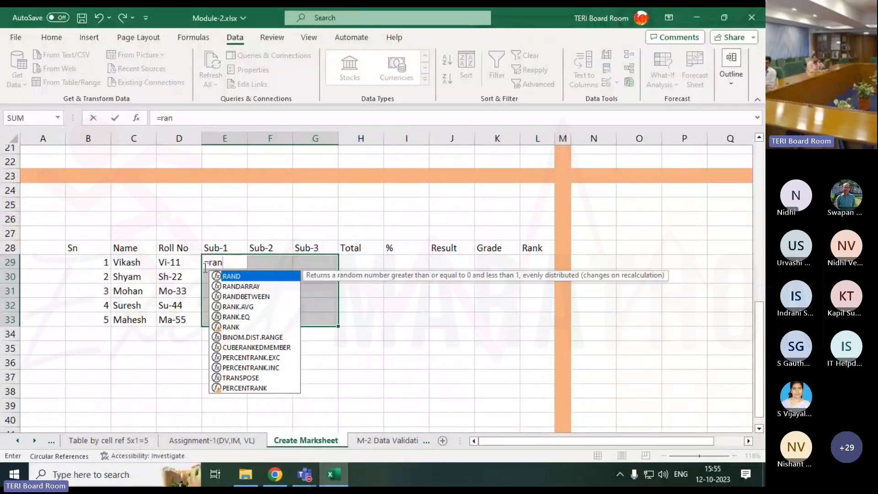
pyautogui.press('Down')
pyautogui.press('Down')
pyautogui.press('Tab')
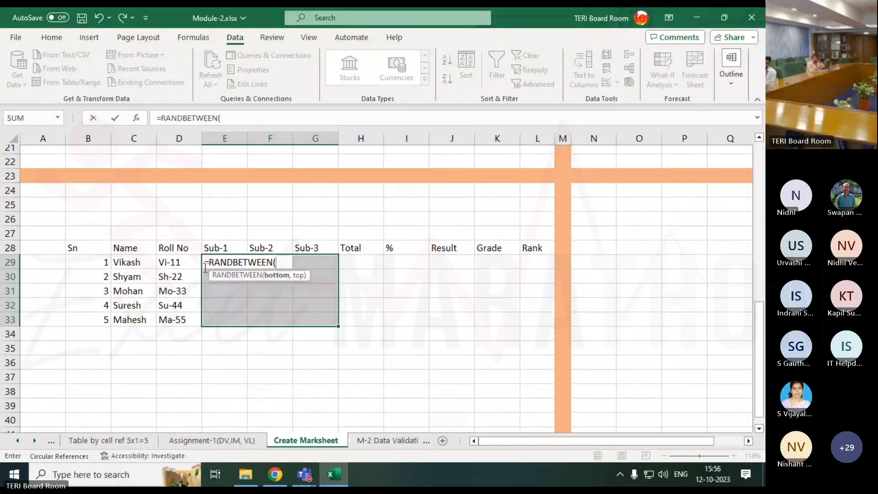
pyautogui.write('1,100)')
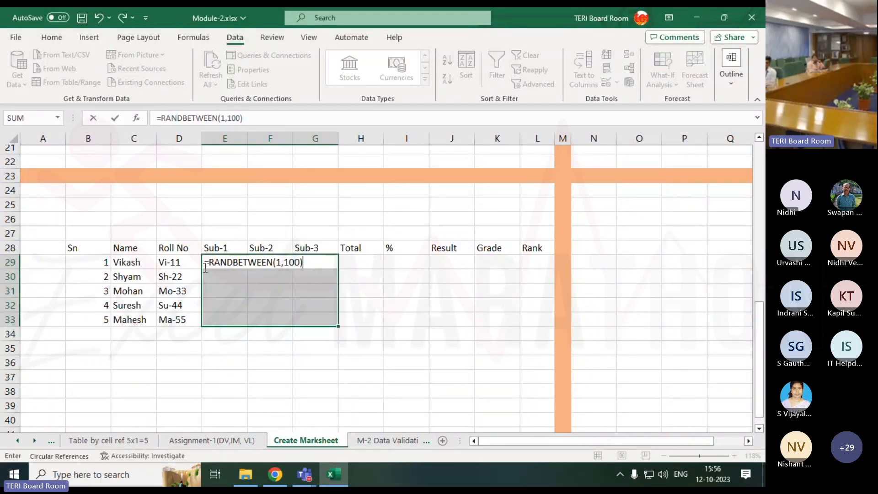
pyautogui.hotkey('ctrl', 'Return')
# Sum the three subject marks in H29 with =SUM(E29:G29) and fill the Total formula down to H33
pyautogui.press('Right')
pyautogui.press('Right')
pyautogui.press('Right')
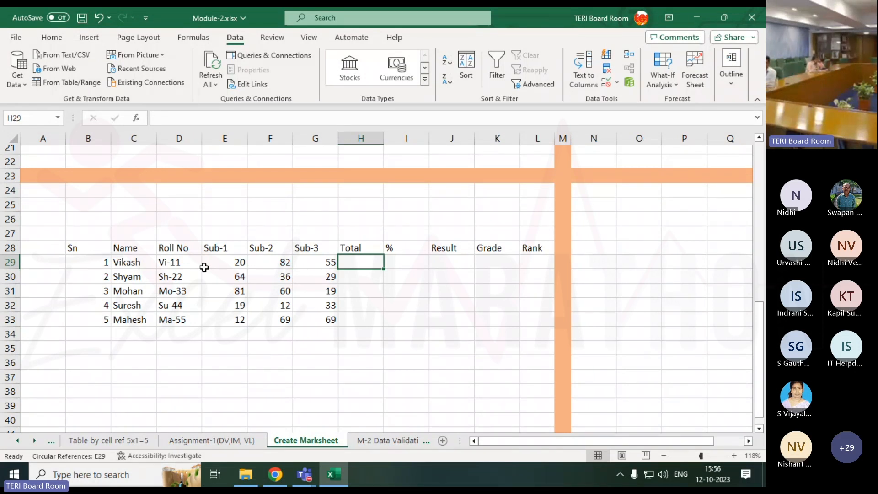
pyautogui.hotkey('alt', '=')
pyautogui.press('Return')
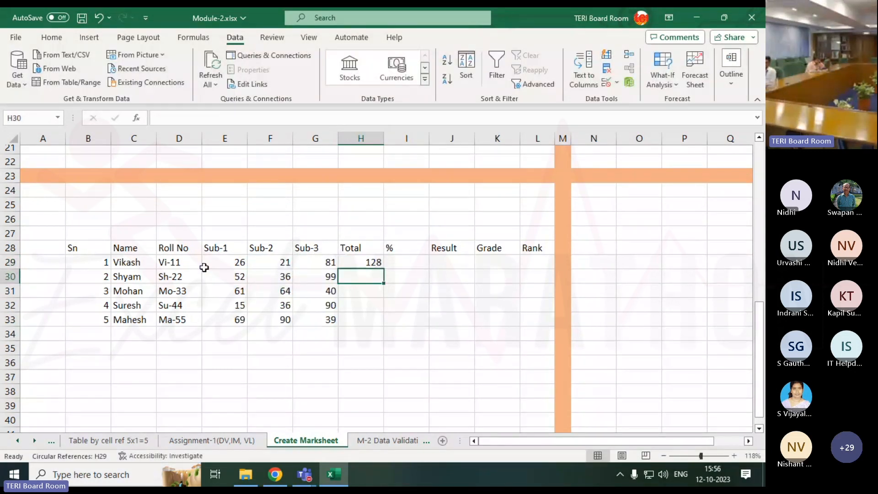
pyautogui.press('Up')
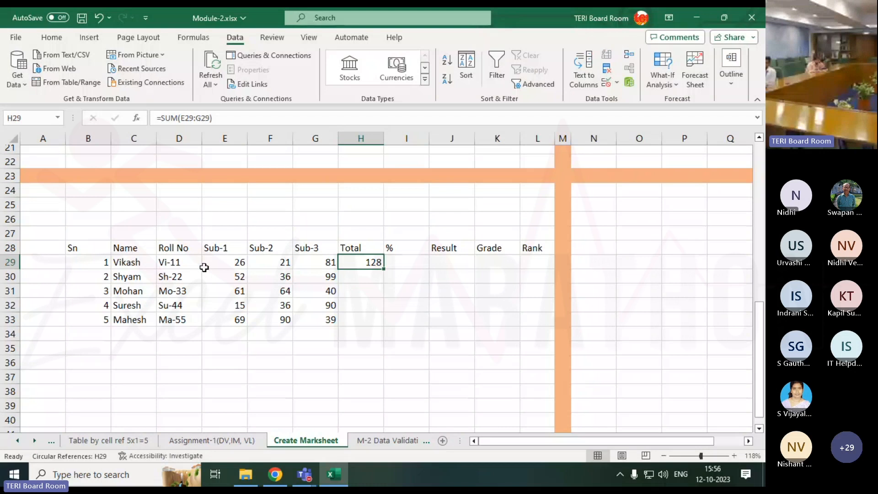
pyautogui.moveTo(384, 269); pyautogui.dragTo(385, 322)
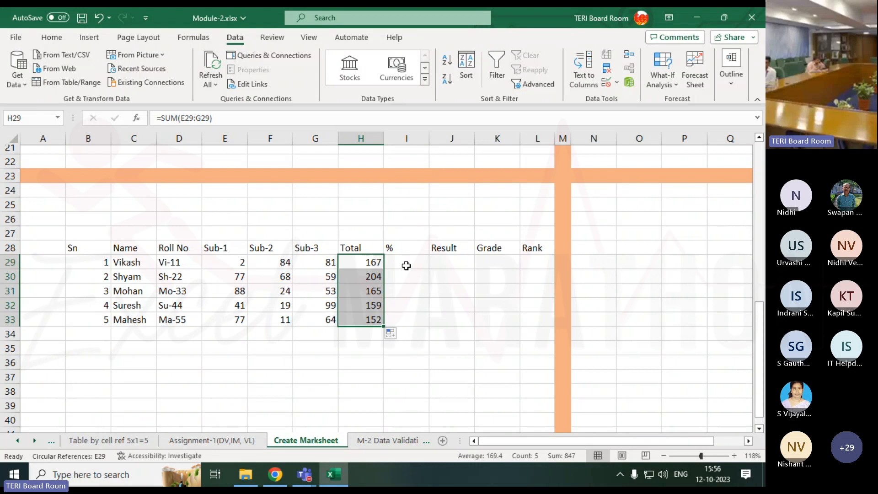
# Copy the random marks in E29:G33 and paste them over themselves as values only
pyautogui.moveTo(245, 265); pyautogui.dragTo(316, 320)
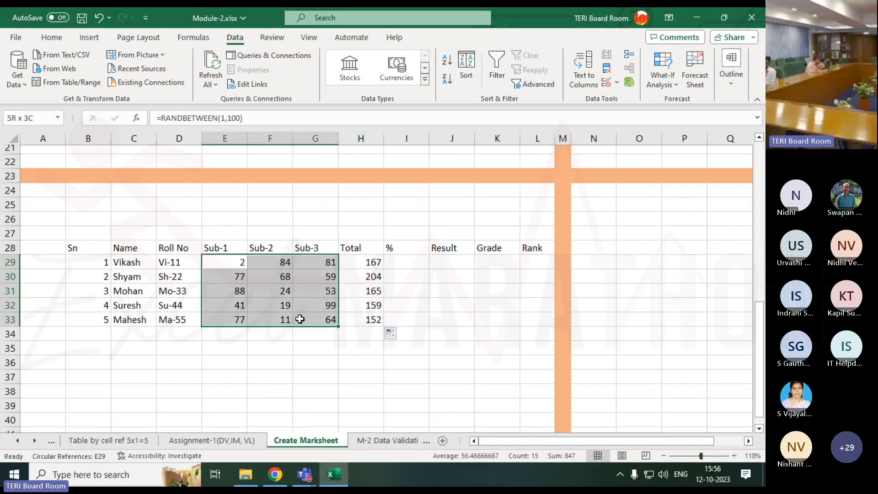
pyautogui.rightClick(285, 282)
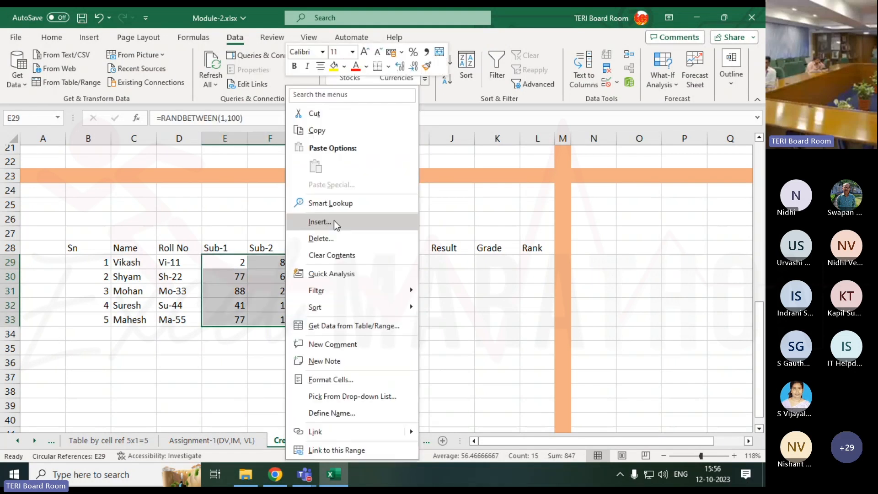
pyautogui.click(315, 131)
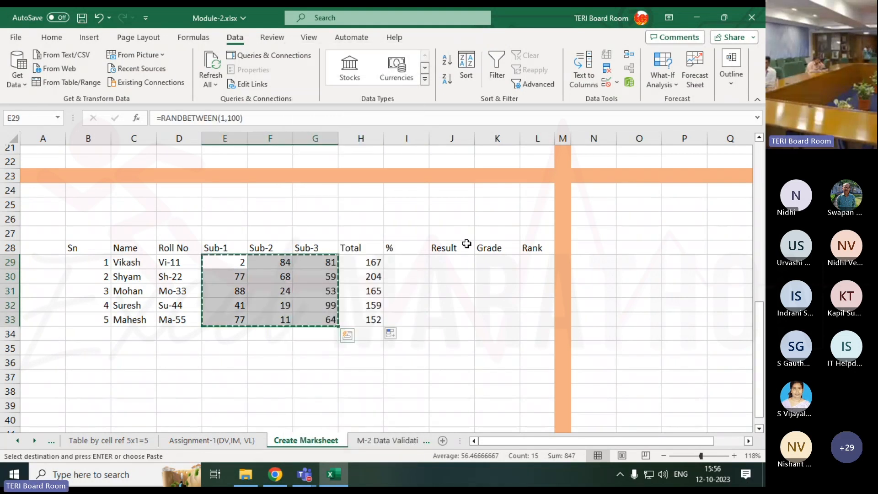
pyautogui.rightClick(222, 267)
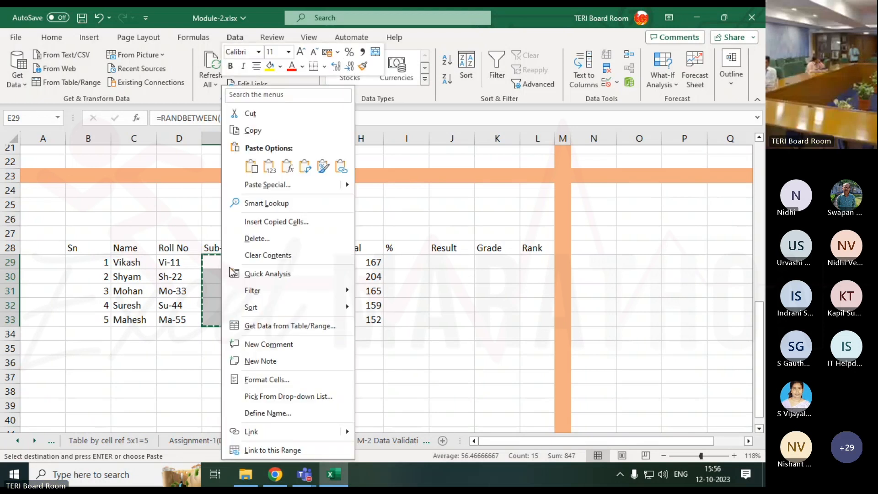
pyautogui.click(268, 173)
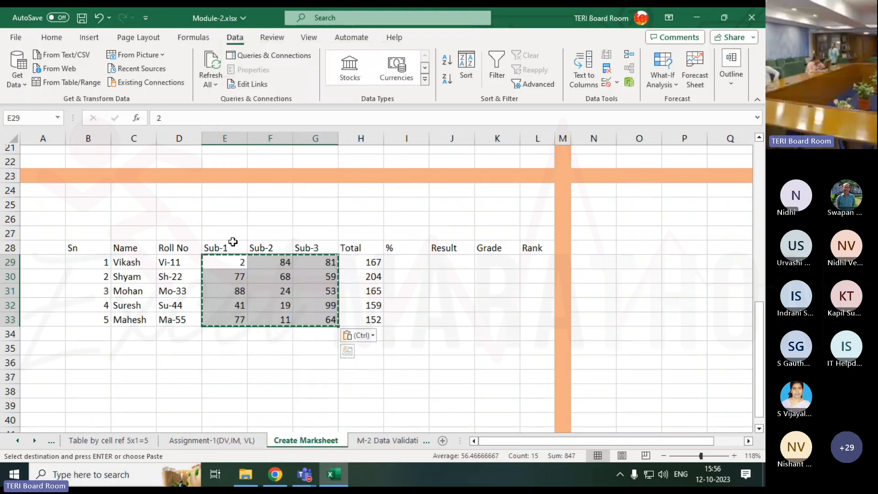
pyautogui.moveTo(87, 247); pyautogui.dragTo(361, 320)
pyautogui.click(435, 303)
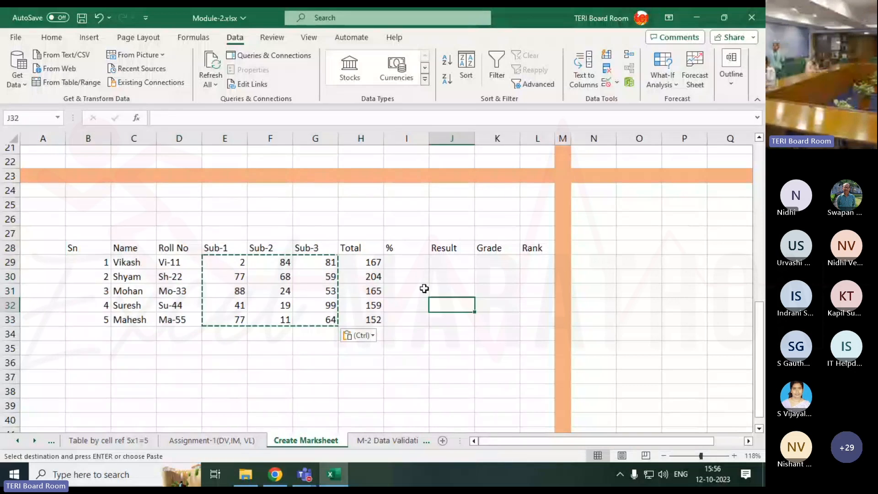
pyautogui.moveTo(406, 262); pyautogui.dragTo(527, 322)
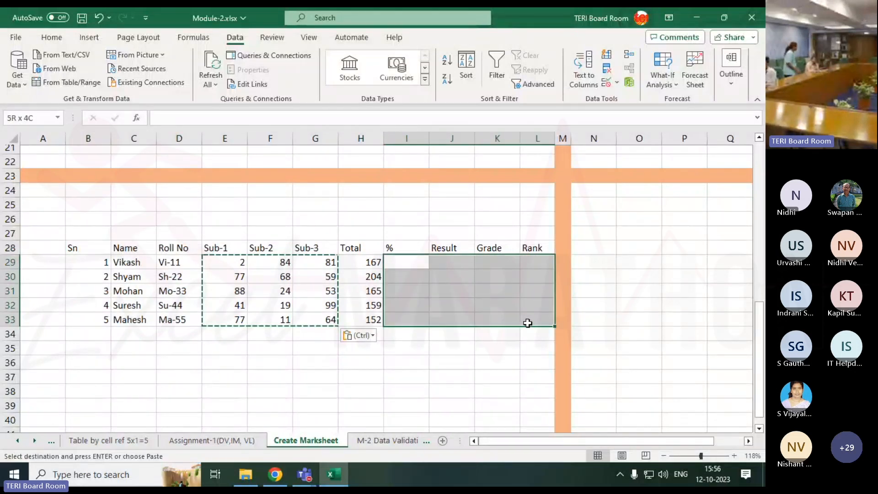
pyautogui.click(370, 391)
pyautogui.press('Escape')
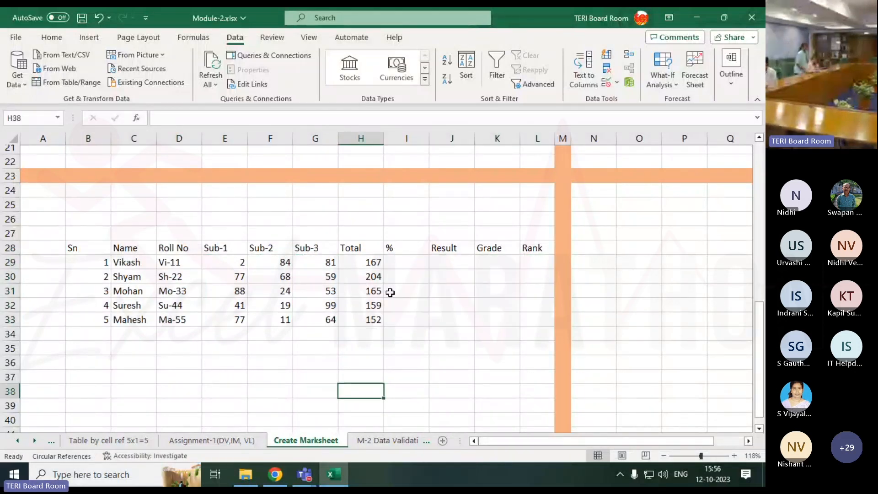
# Switch to the Teams meeting window to check its chat and participant list, and return to cell I29 in the Excel marksheet
pyautogui.click(395, 264)
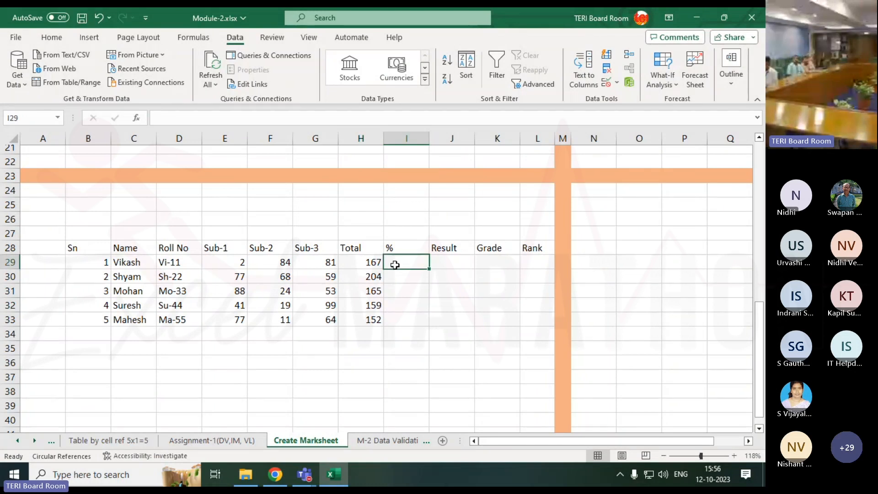
pyautogui.click(307, 464)
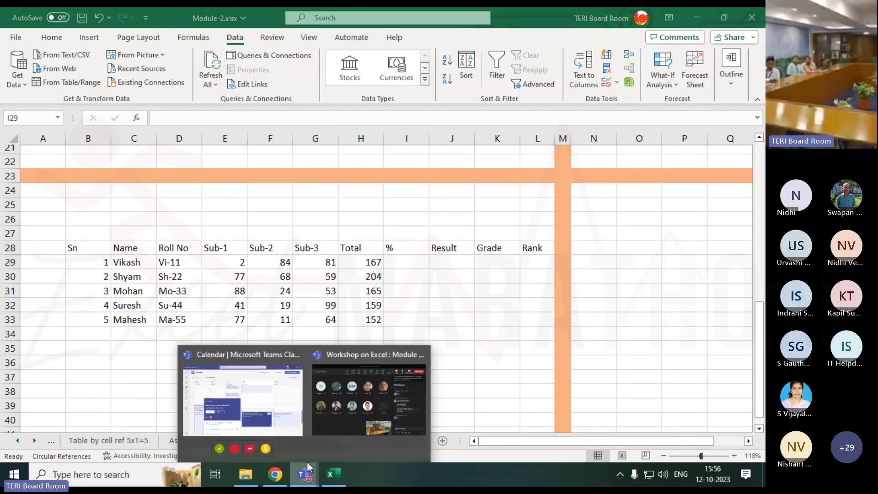
pyautogui.click(343, 409)
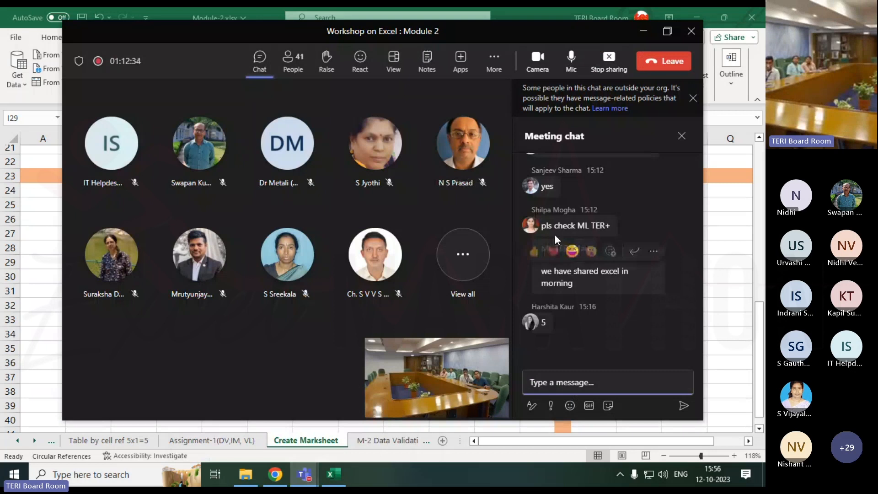
pyautogui.click(293, 61)
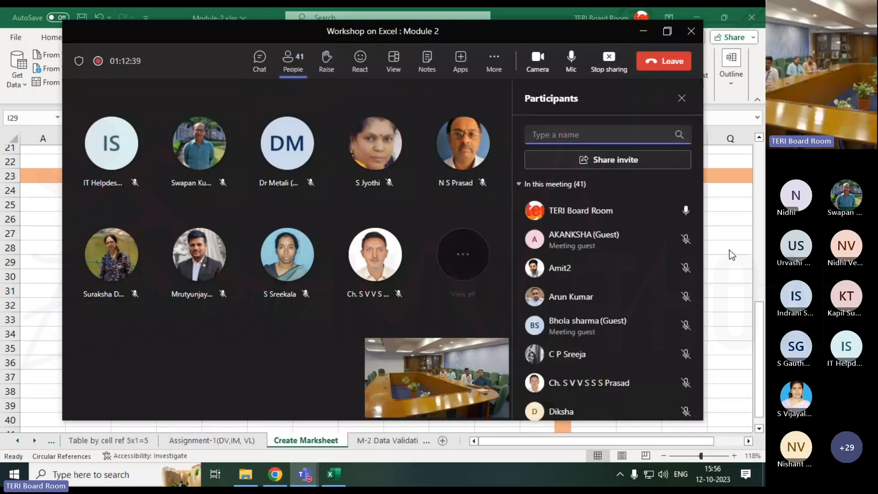
pyautogui.click(729, 249)
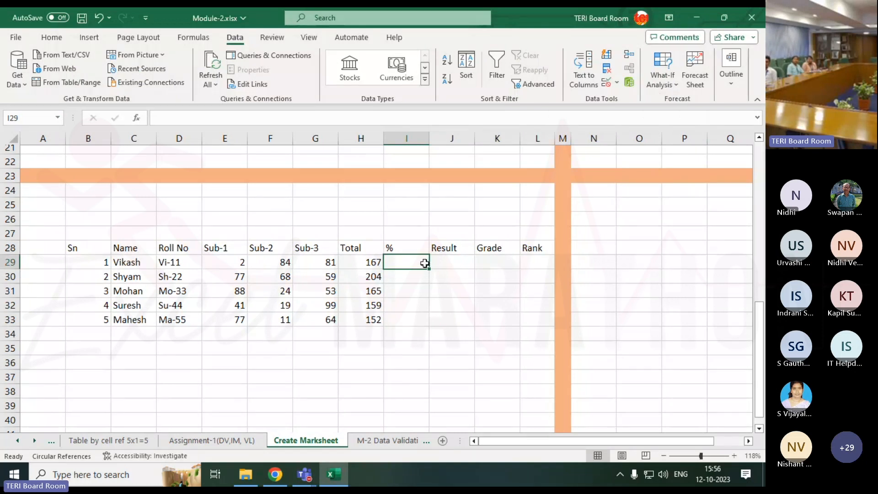
pyautogui.write('=')
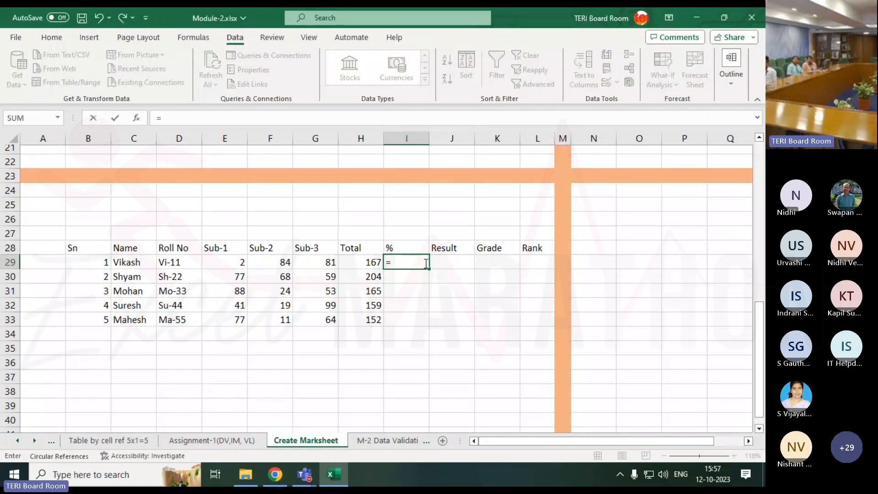
pyautogui.write('per')
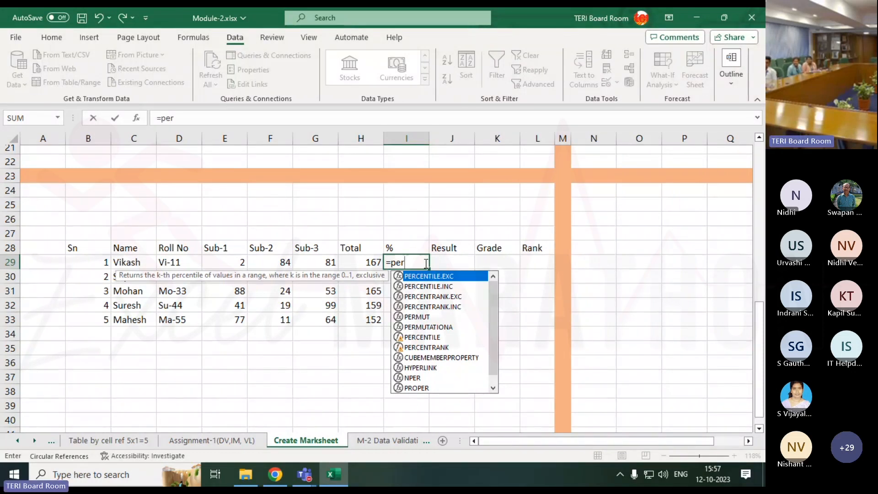
pyautogui.press('BackSpace')
pyautogui.press('BackSpace')
pyautogui.press('BackSpace')
pyautogui.press('BackSpace')
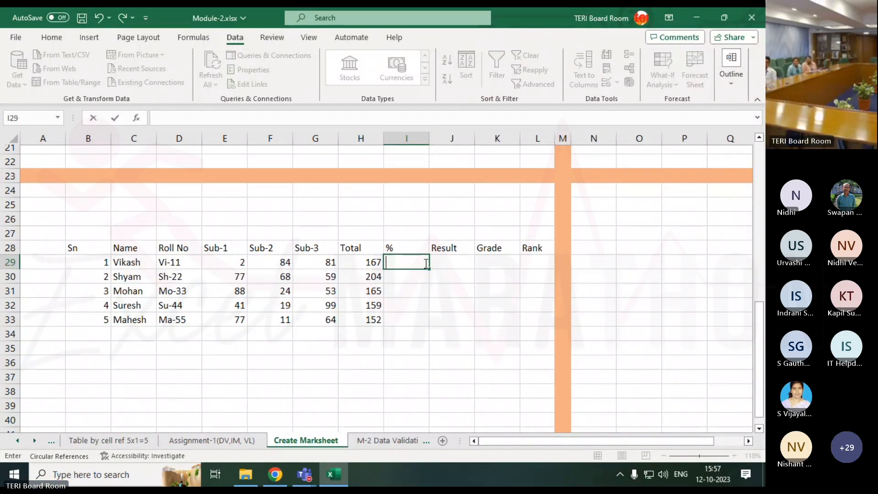
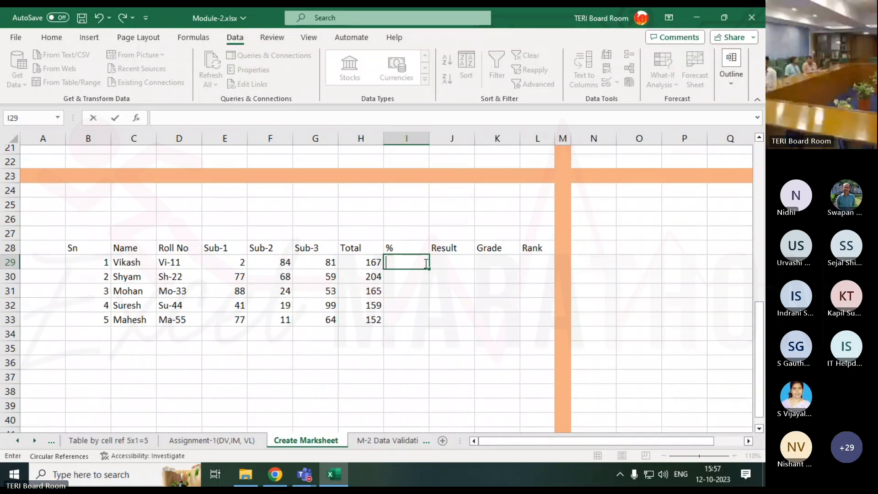
pyautogui.press('Escape')
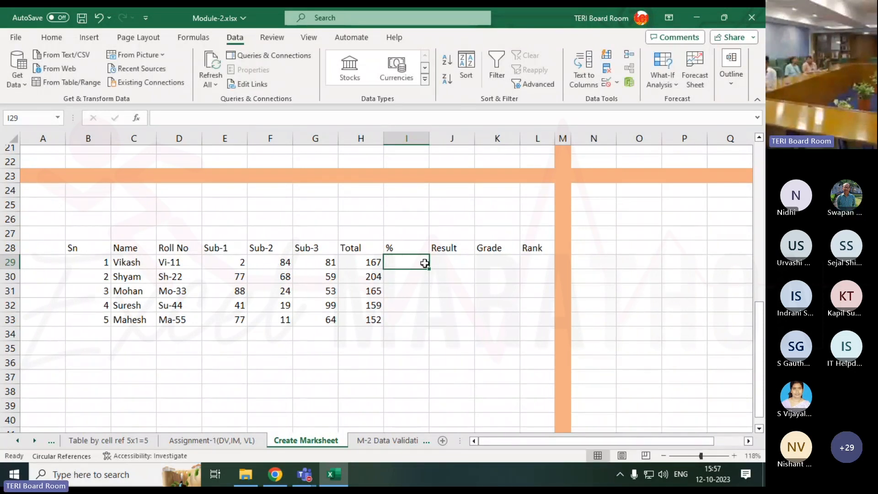
pyautogui.press('Left')
pyautogui.click(425, 263)
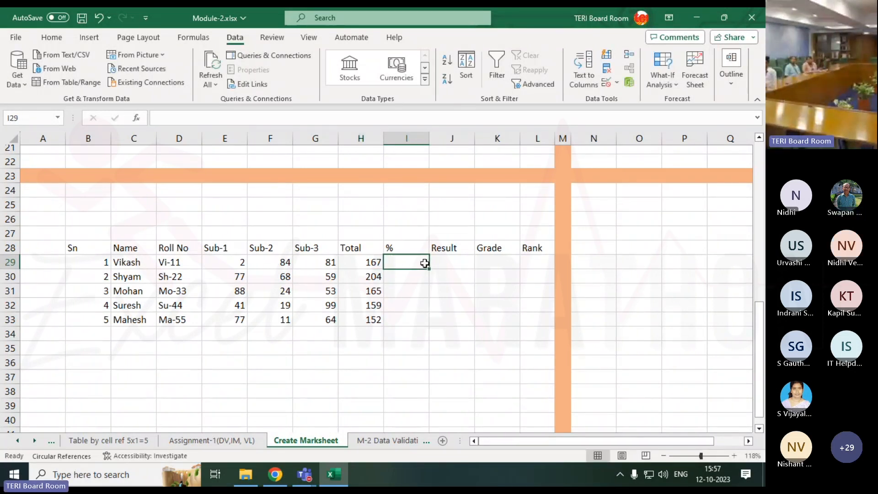
pyautogui.write('=')
pyautogui.press('Left')
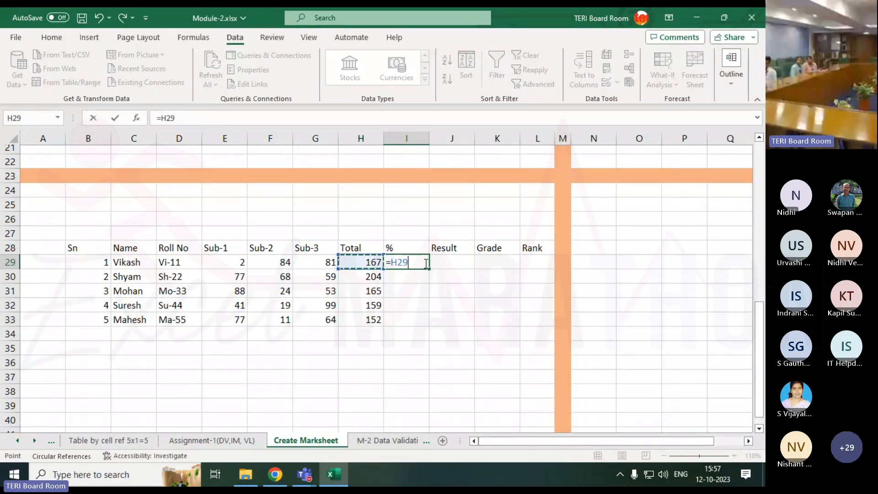
pyautogui.press('Escape')
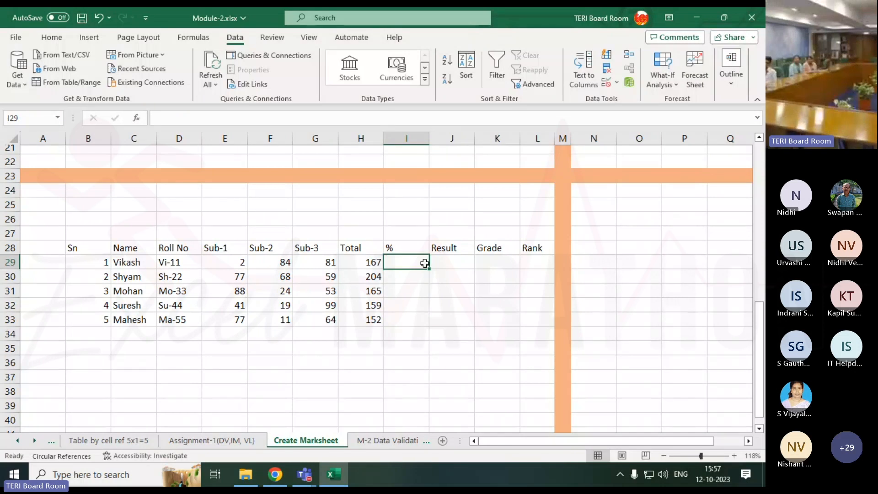
# Examine the Total in H29, the three subject marks in E29:G29 and the empty percentage cells I29:I33
pyautogui.click(380, 264)
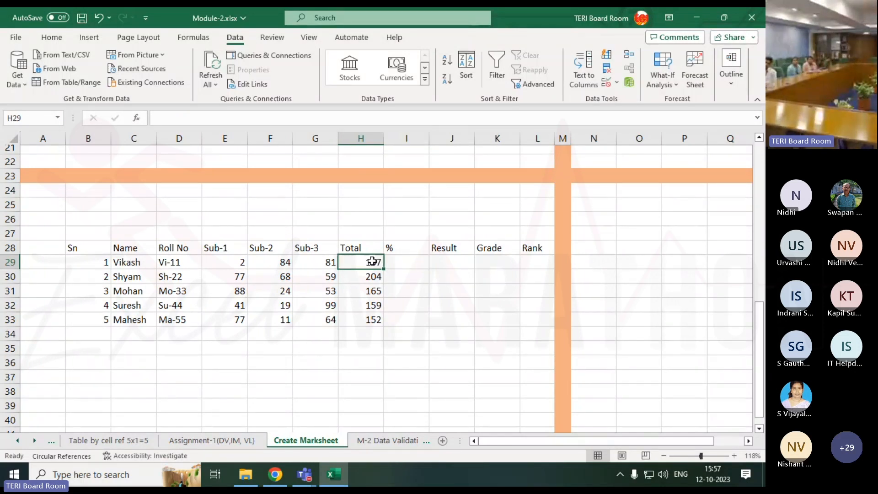
pyautogui.click(411, 263)
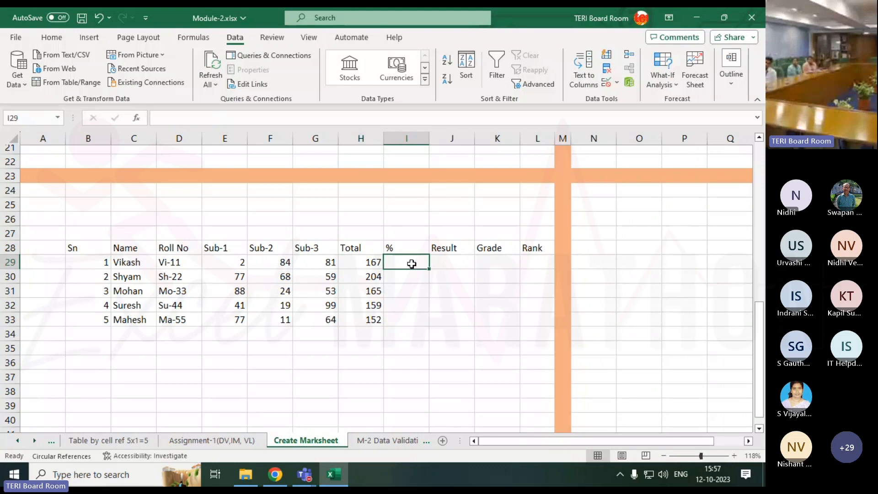
pyautogui.moveTo(412, 264); pyautogui.dragTo(411, 317)
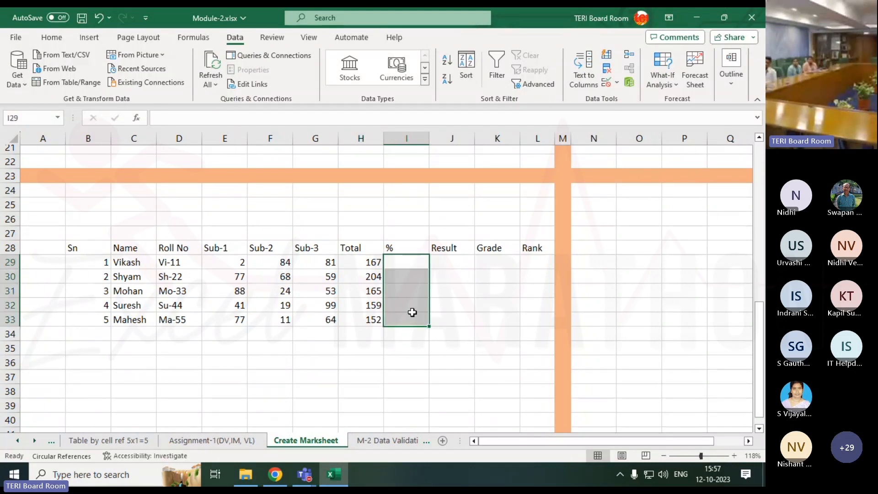
pyautogui.click(410, 257)
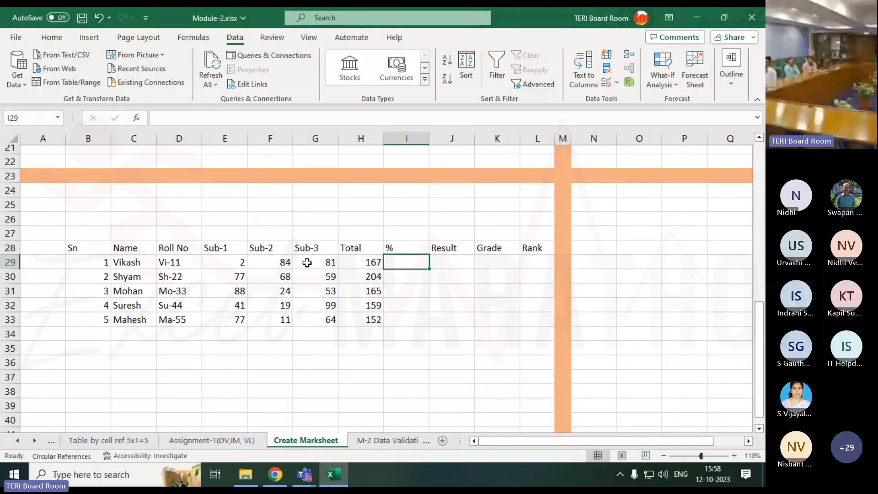
pyautogui.click(368, 262)
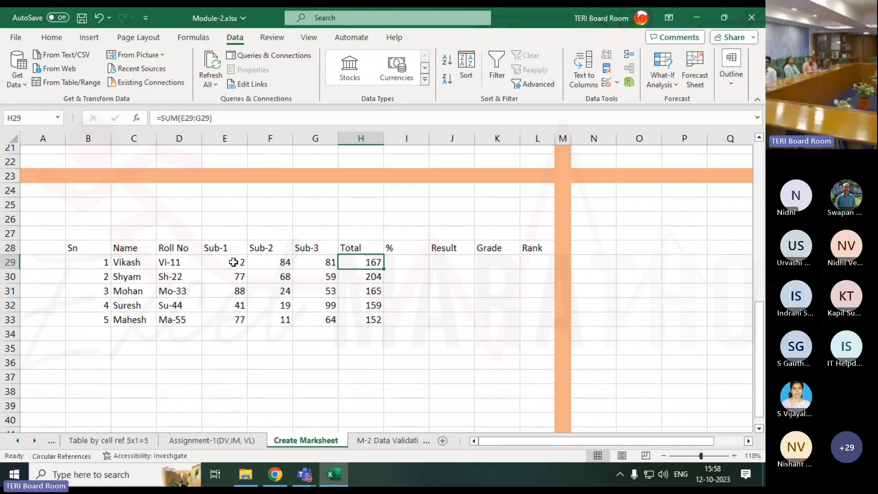
pyautogui.moveTo(233, 262); pyautogui.dragTo(319, 257)
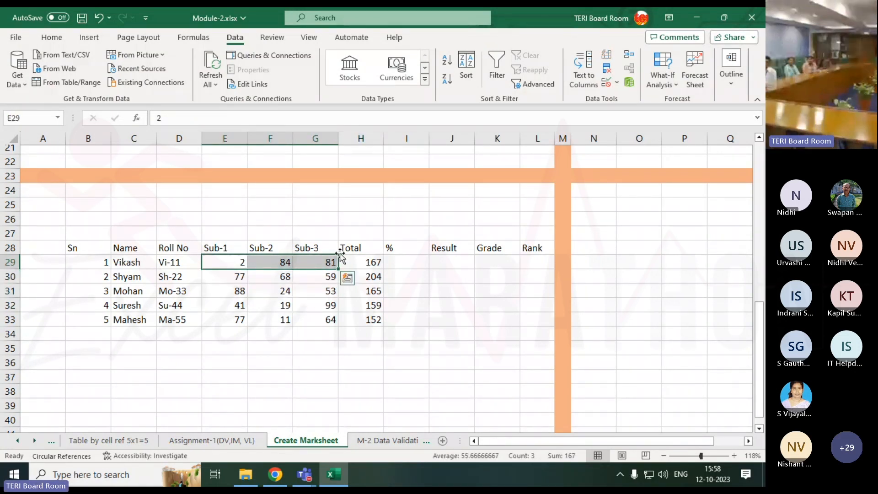
pyautogui.click(350, 260)
pyautogui.moveTo(243, 261); pyautogui.dragTo(307, 264)
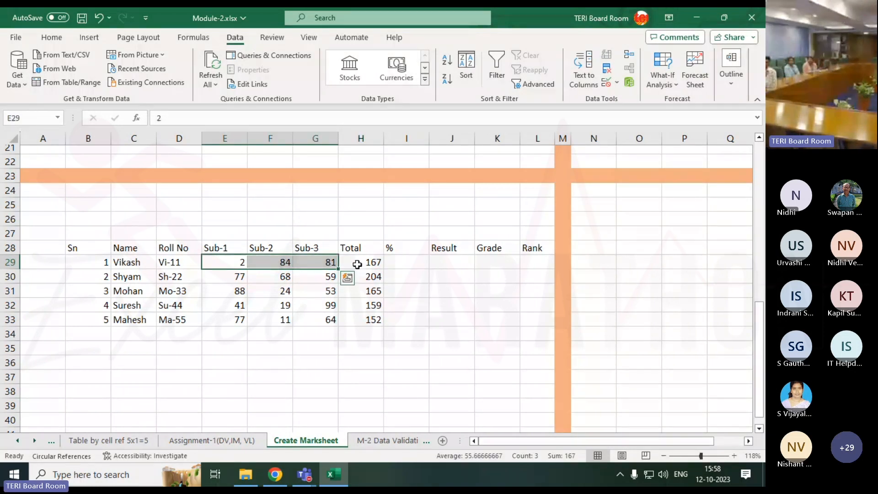
pyautogui.click(391, 260)
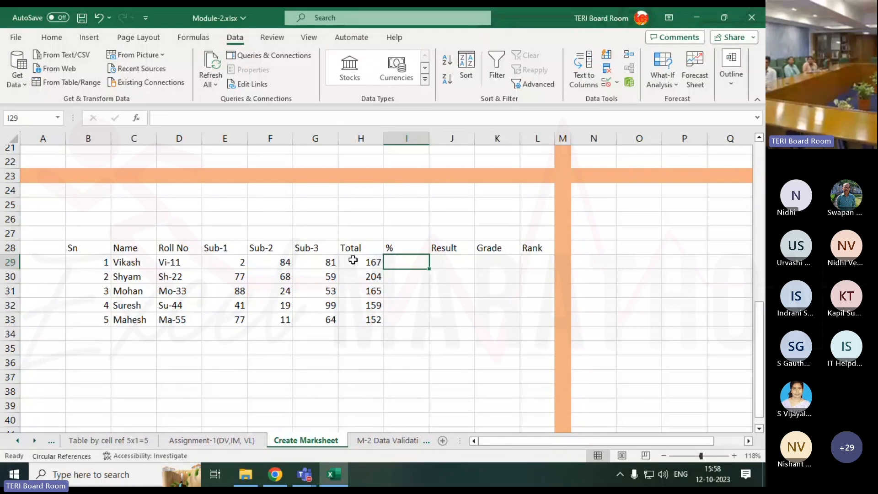
pyautogui.click(235, 259)
pyautogui.click(267, 267)
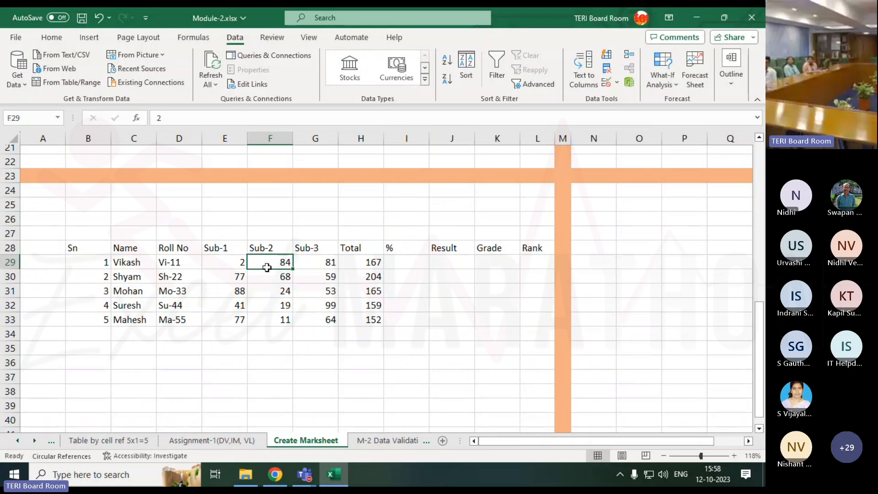
pyautogui.click(304, 261)
# Calculate the percentage in I29 with =H29/300*100 and fill the formula down to I33
pyautogui.click(396, 260)
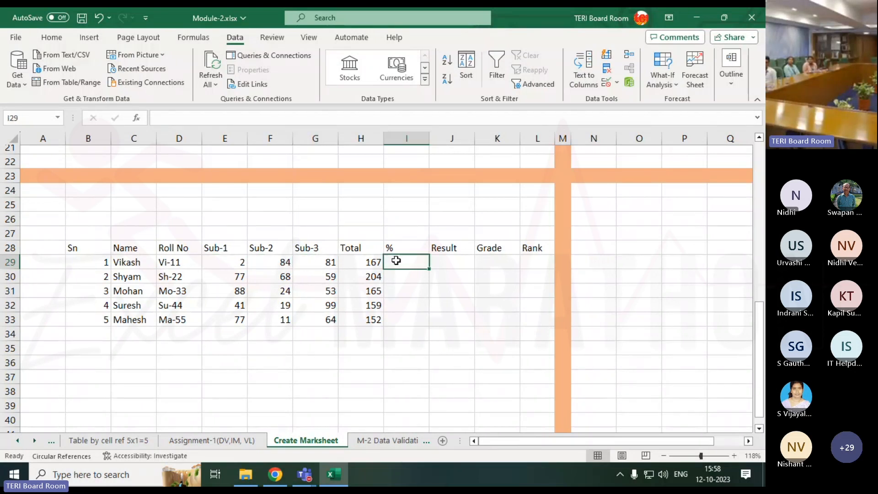
pyautogui.write('=')
pyautogui.press('Left')
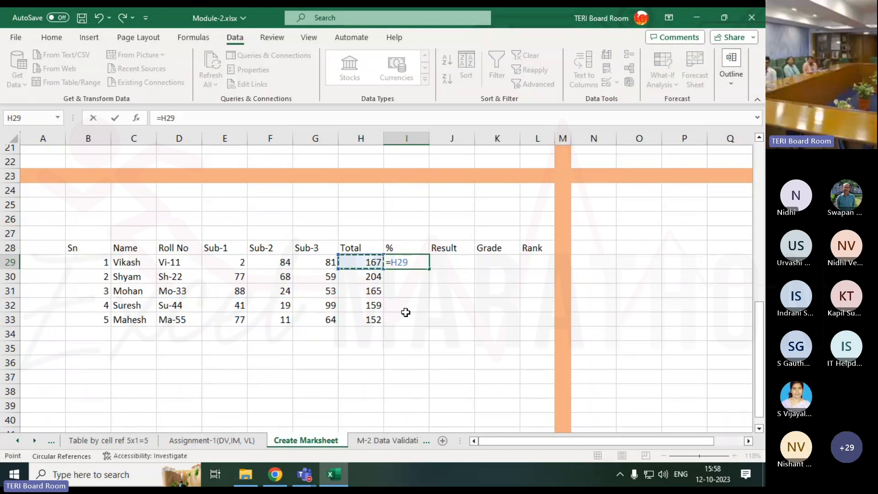
pyautogui.write('/300')
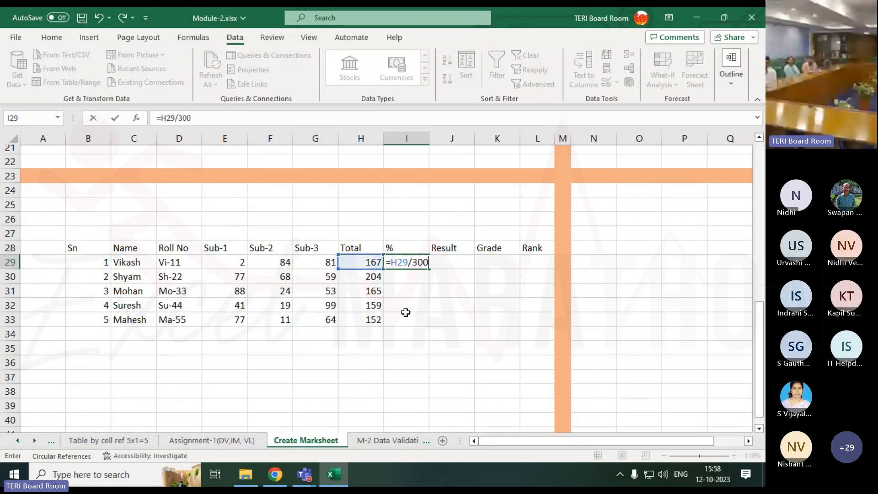
pyautogui.write('*100')
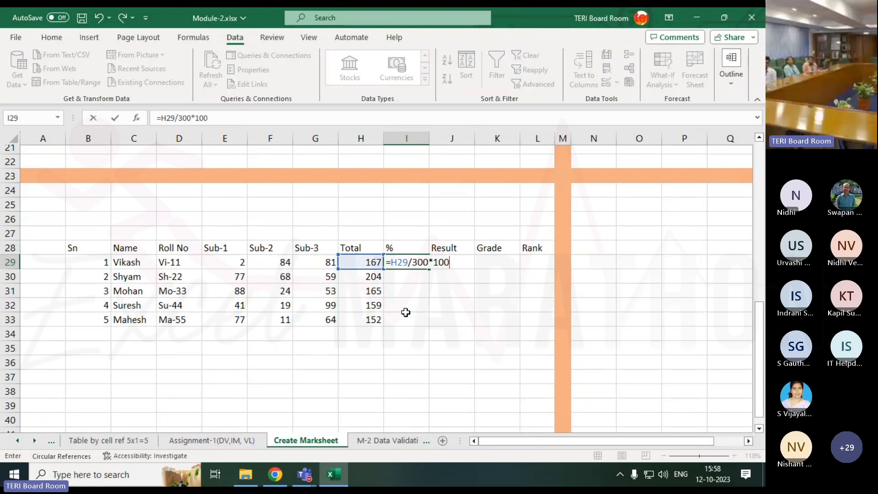
pyautogui.press('Return')
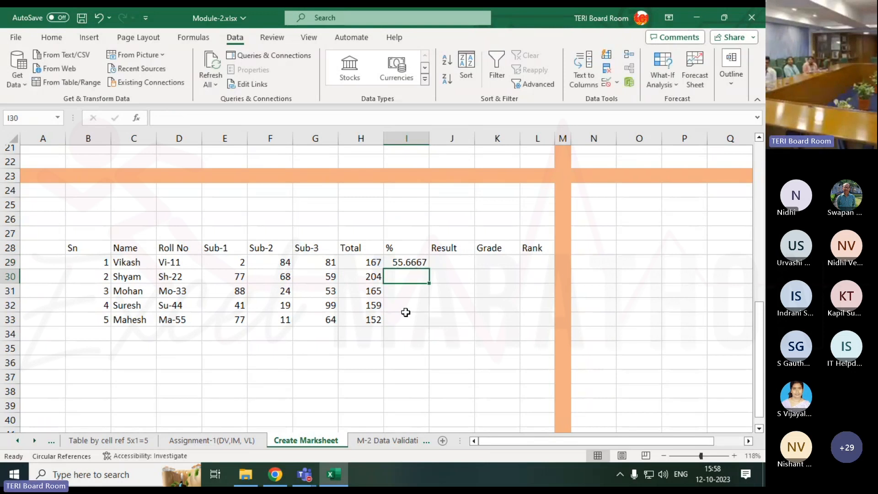
pyautogui.click(413, 263)
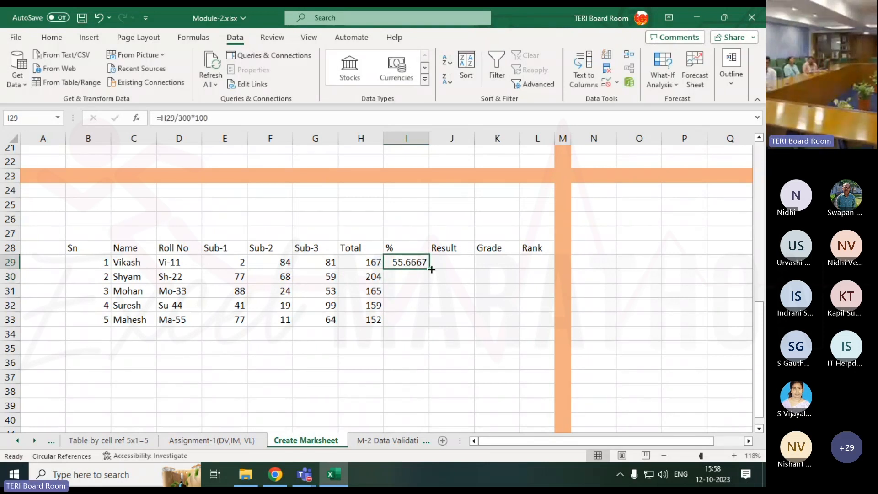
pyautogui.moveTo(432, 270); pyautogui.dragTo(431, 325)
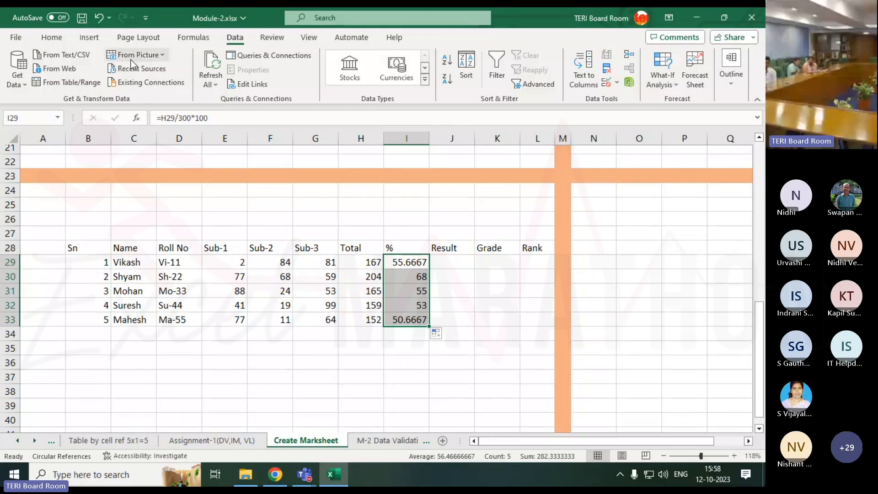
# Reduce the percentages in I29:I33 to one decimal place and review the formula in I29, including its 300 divisor
pyautogui.click(51, 36)
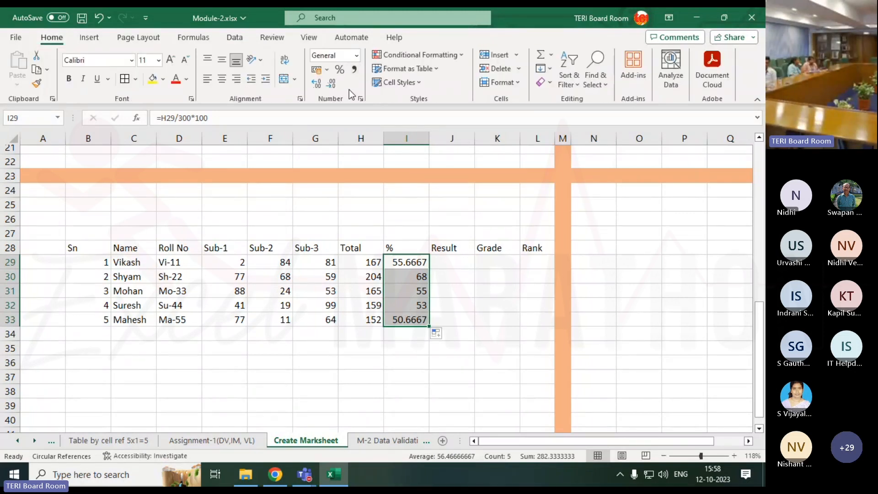
pyautogui.click(325, 89)
pyautogui.click(325, 89)
pyautogui.click(325, 89)
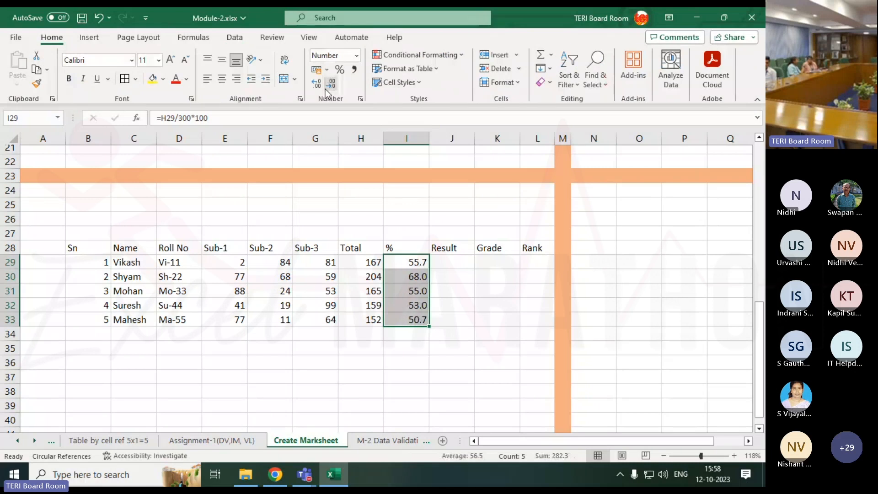
pyautogui.click(451, 264)
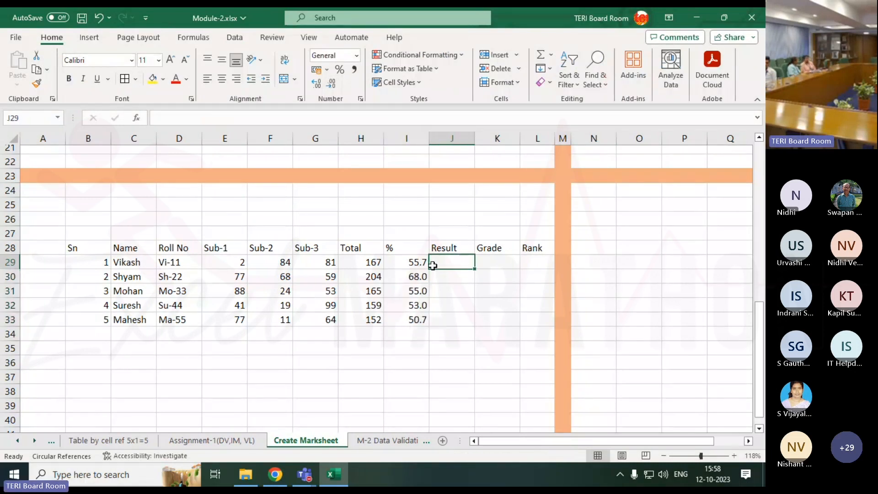
pyautogui.doubleClick(412, 265)
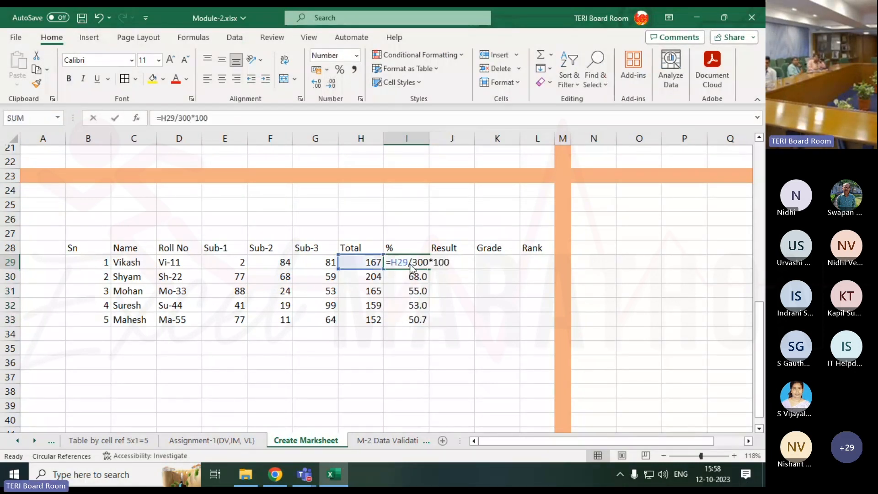
pyautogui.doubleClick(419, 263)
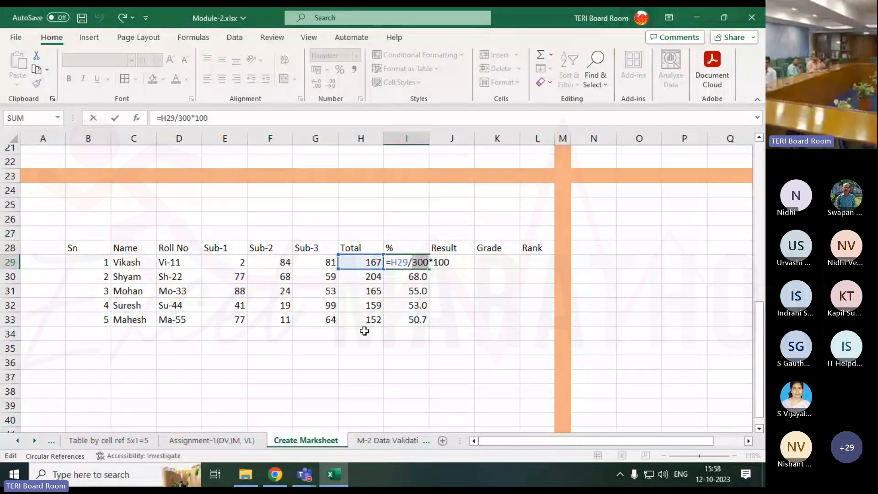
pyautogui.press('Return')
pyautogui.click(455, 261)
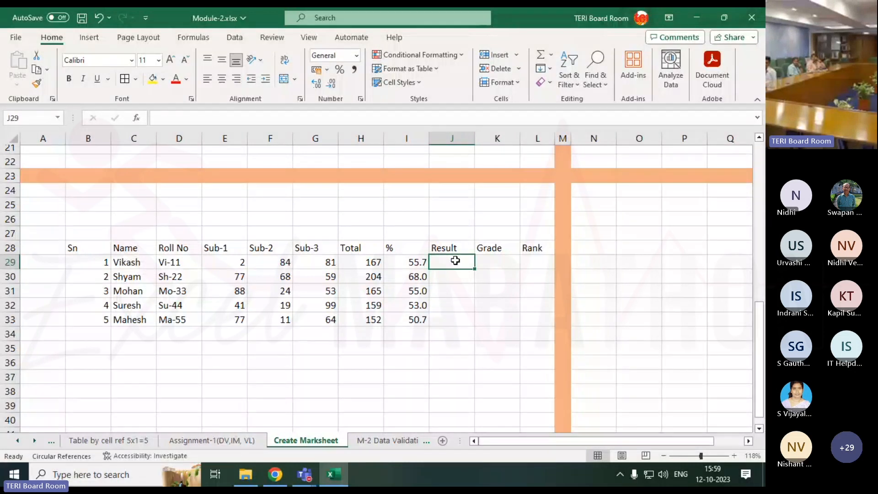
# Enter the pass criterion above the table, with the label % in H24 and the value 50 in I24
pyautogui.click(373, 194)
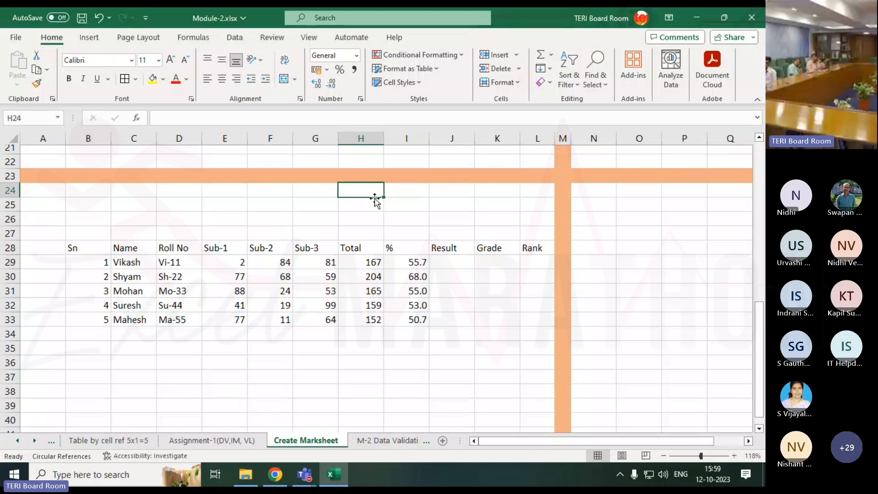
pyautogui.write('%')
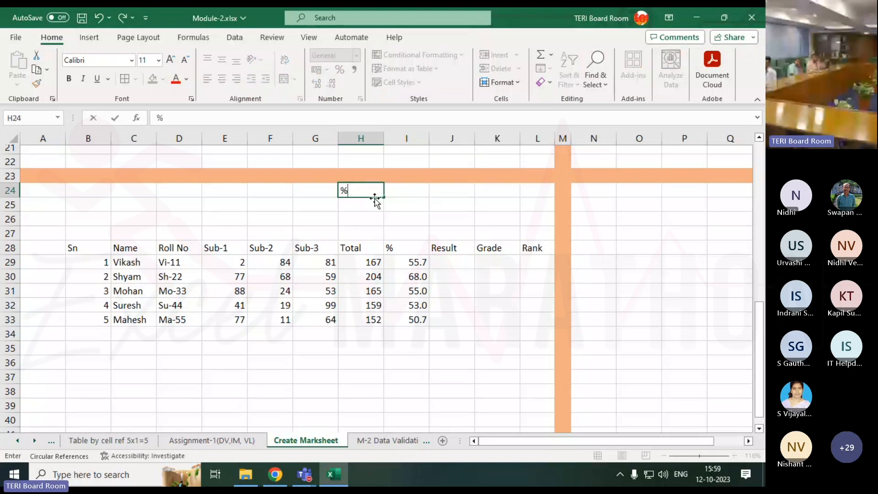
pyautogui.press('Tab')
pyautogui.write('50')
pyautogui.press('Return')
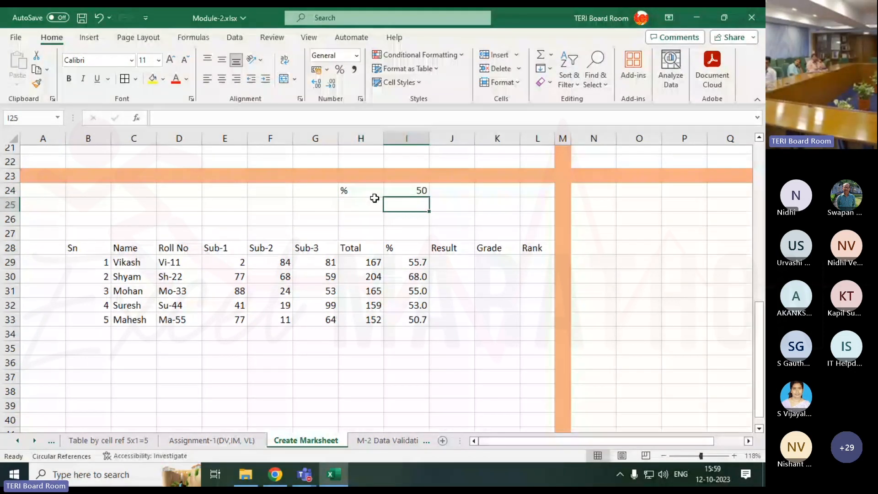
# Enter the two possible outcomes above the Result column, Pass in J25 and Fail in J26
pyautogui.press('Right')
pyautogui.write('Pass')
pyautogui.press('Return')
pyautogui.write('F')
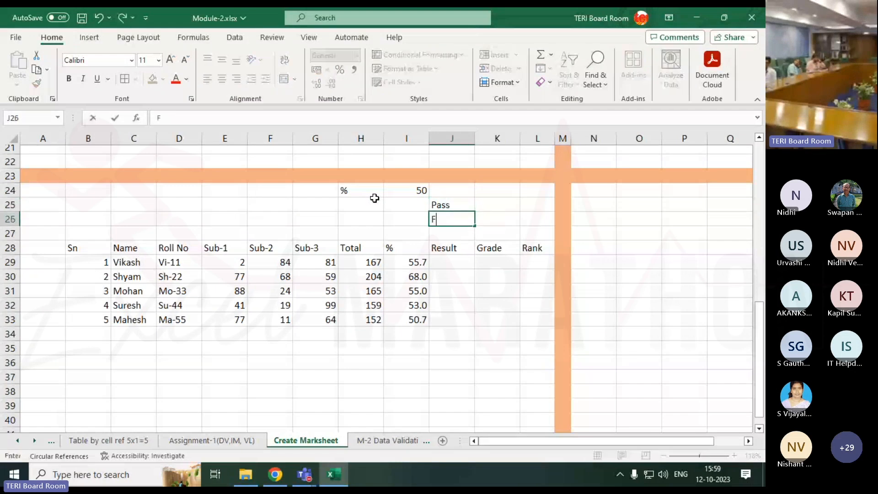
pyautogui.write('ail')
pyautogui.press('Return')
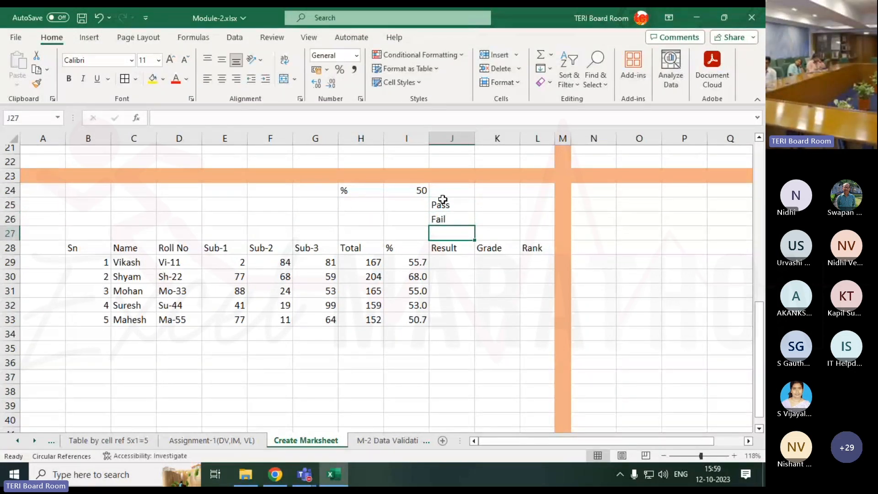
pyautogui.moveTo(442, 200); pyautogui.dragTo(441, 218)
pyautogui.click(452, 261)
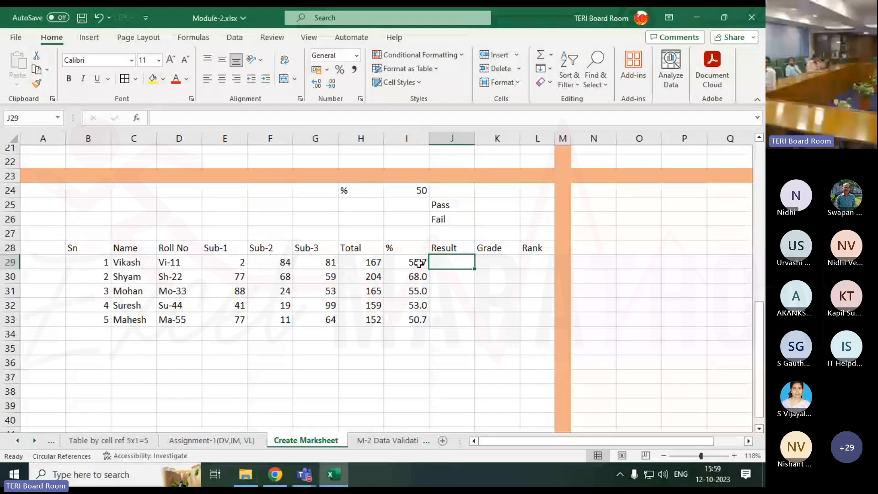
pyautogui.click(418, 263)
pyautogui.click(462, 260)
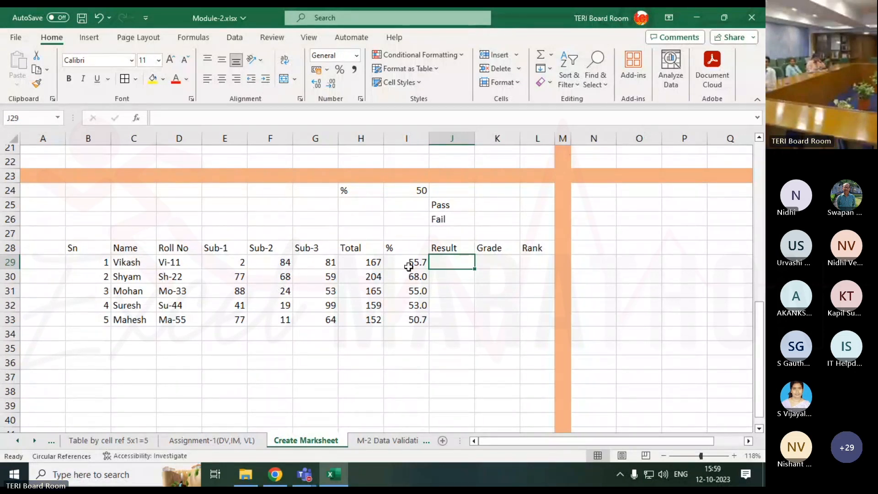
pyautogui.click(409, 267)
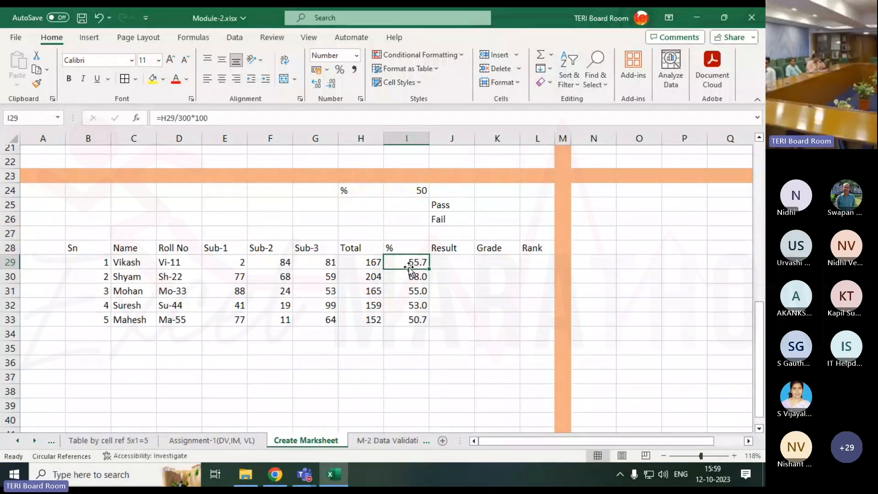
# Write the Result formula =IF(I29>49,"Pass","Fail") in J29
pyautogui.click(446, 263)
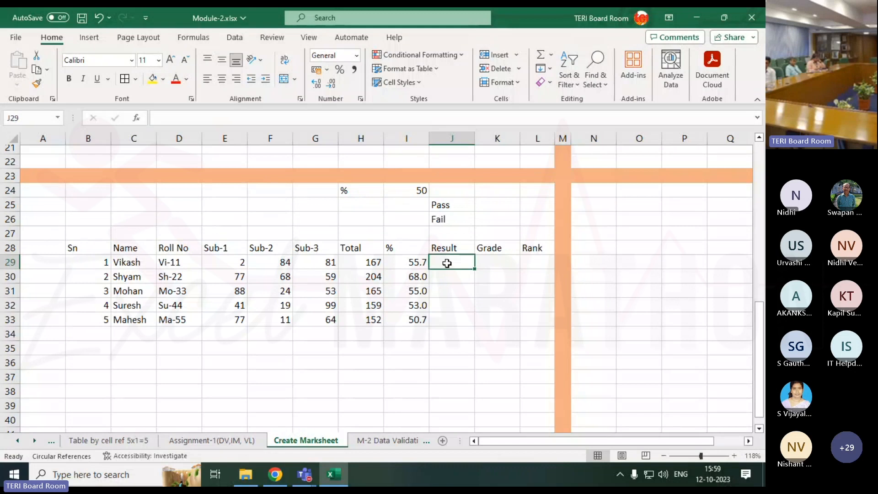
pyautogui.write('=IF(')
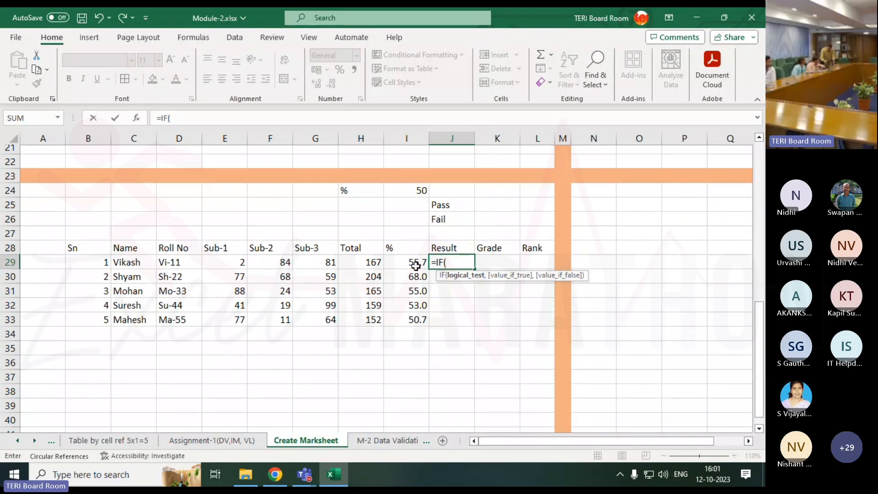
pyautogui.click(415, 266)
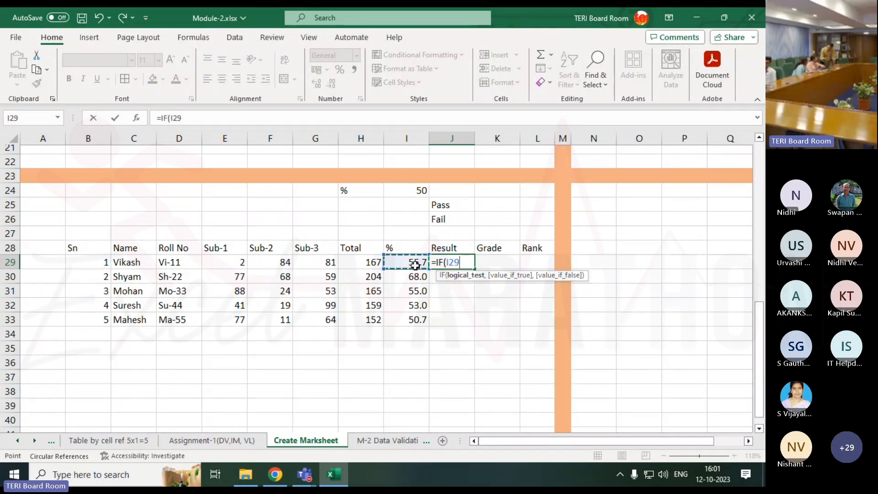
pyautogui.write('>4')
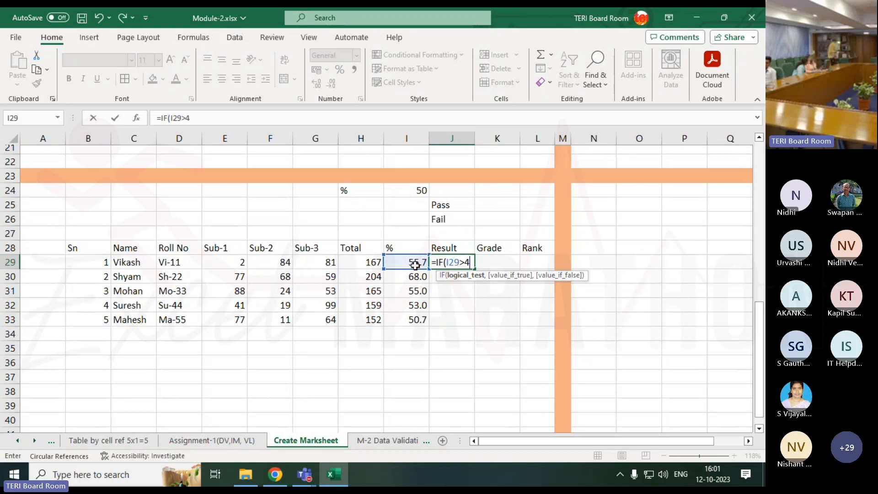
pyautogui.write('9,')
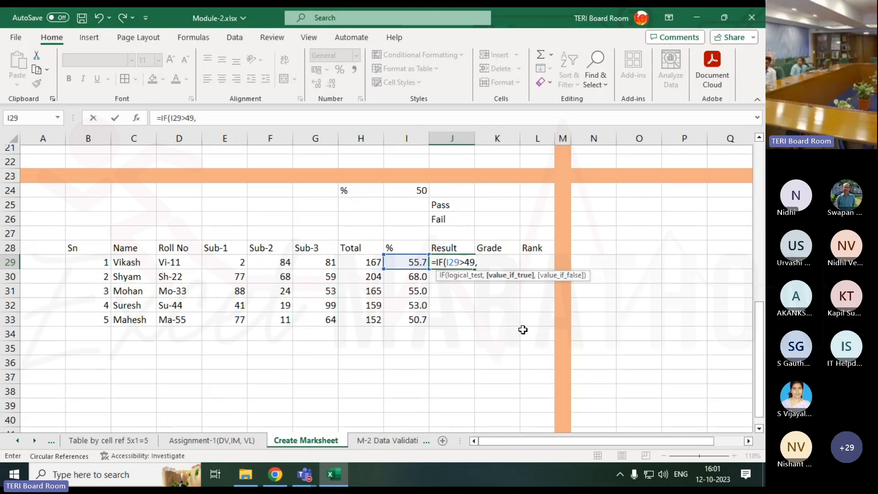
pyautogui.write('"Pass')
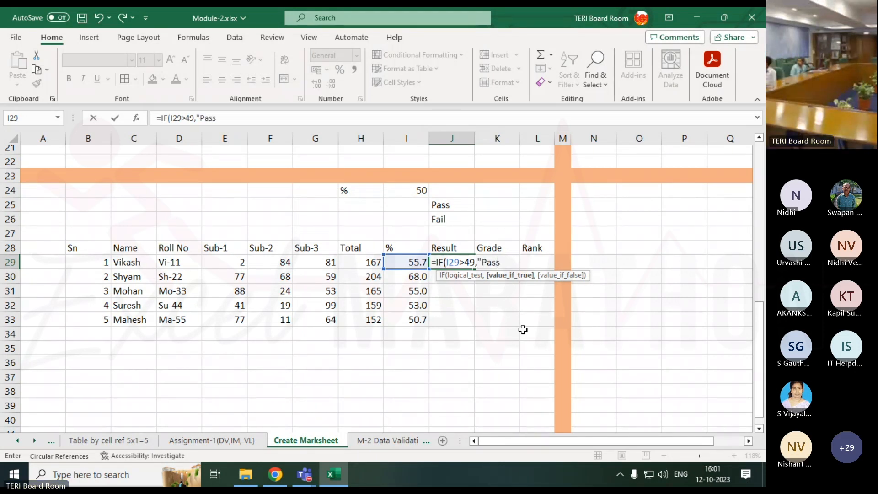
pyautogui.write('",')
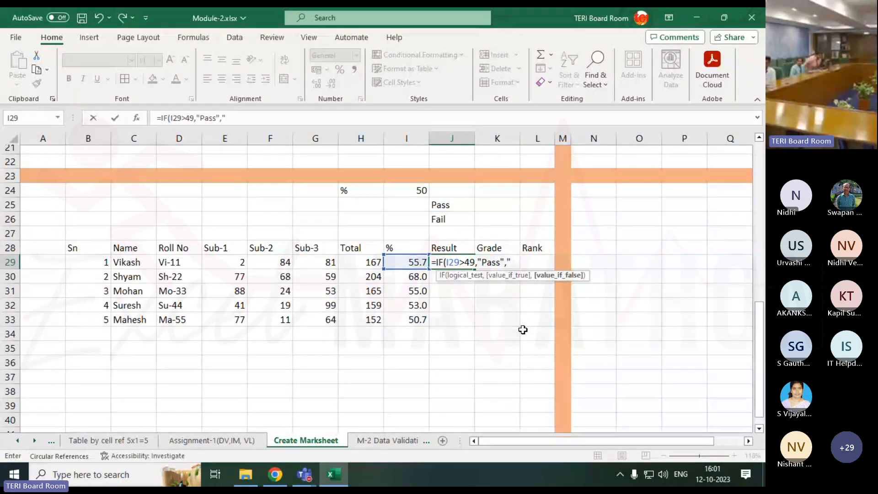
pyautogui.write('"Fail")')
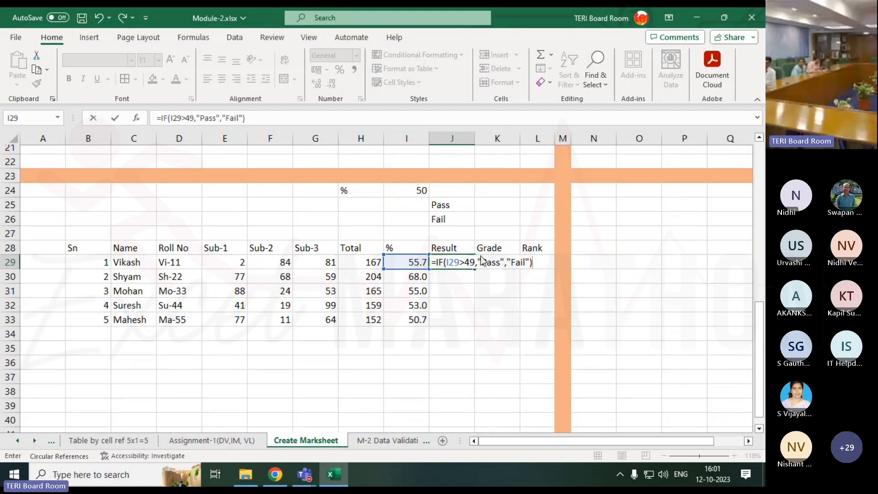
# Check the quoted Pass text in the J29 formula, confirm the formula and fill it down to J33
pyautogui.moveTo(481, 265); pyautogui.dragTo(500, 268)
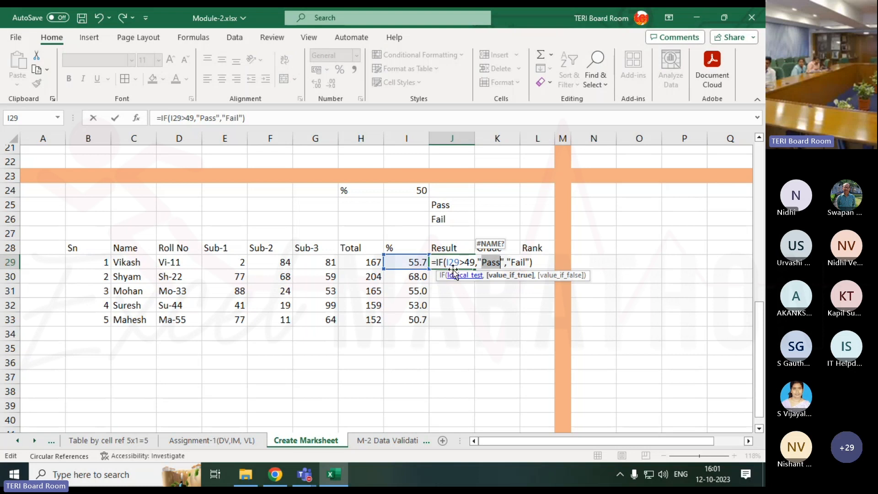
pyautogui.click(478, 262)
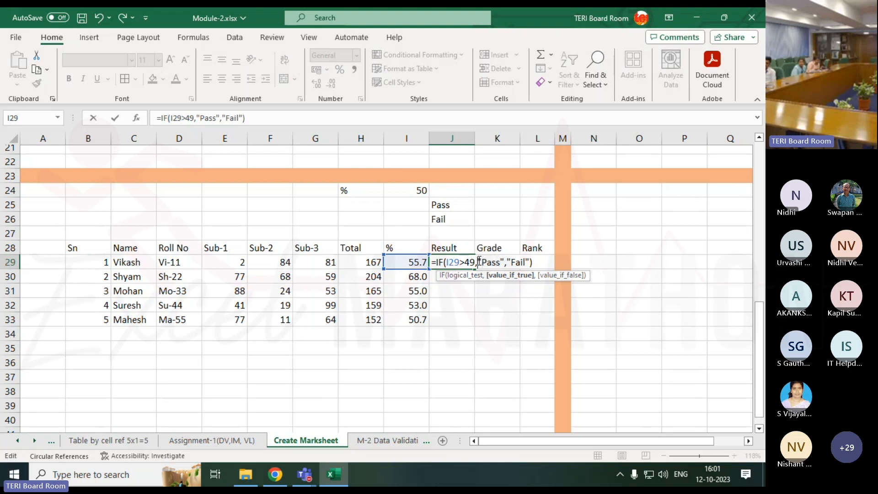
pyautogui.doubleClick(479, 262)
pyautogui.doubleClick(502, 262)
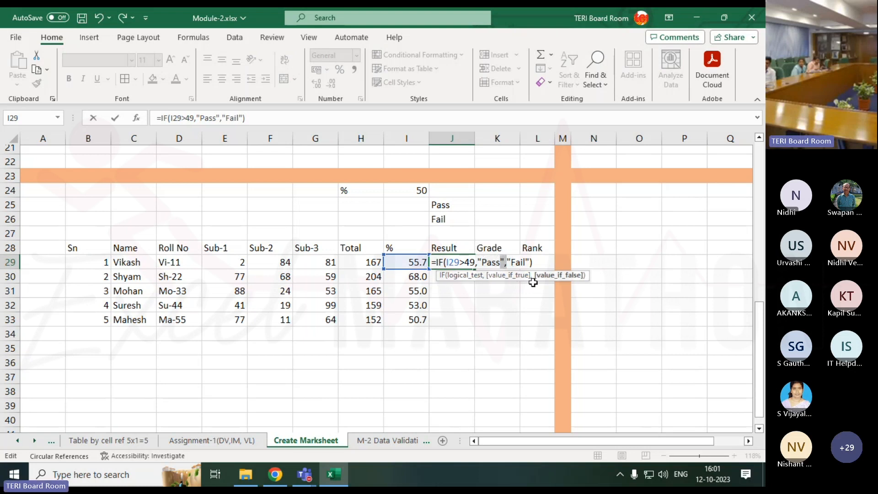
pyautogui.press('Return')
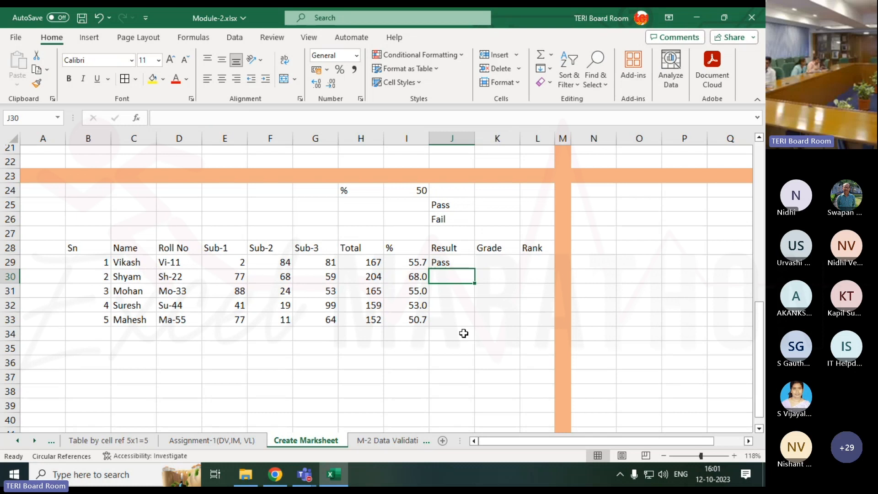
pyautogui.press('Up')
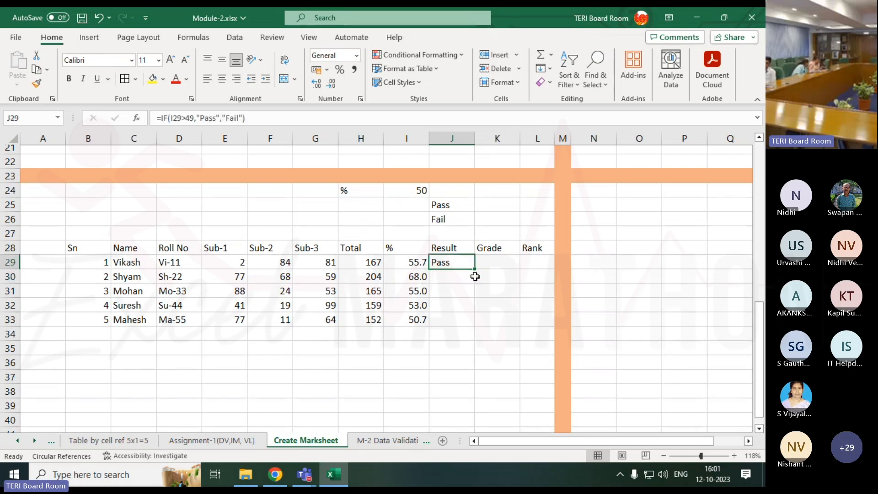
pyautogui.moveTo(477, 270); pyautogui.dragTo(473, 325)
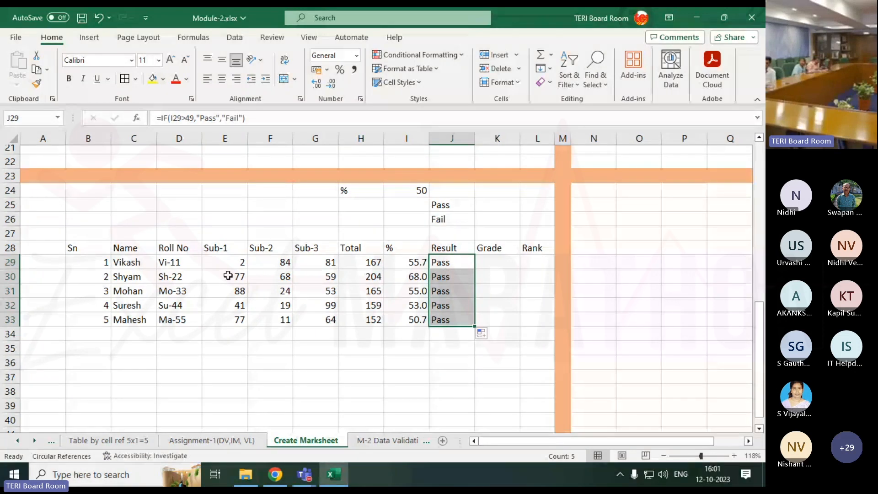
# Set the first student's Sub-2 mark in F29 to 1 and check the result in J29
pyautogui.click(286, 263)
pyautogui.write('1')
pyautogui.press('Return')
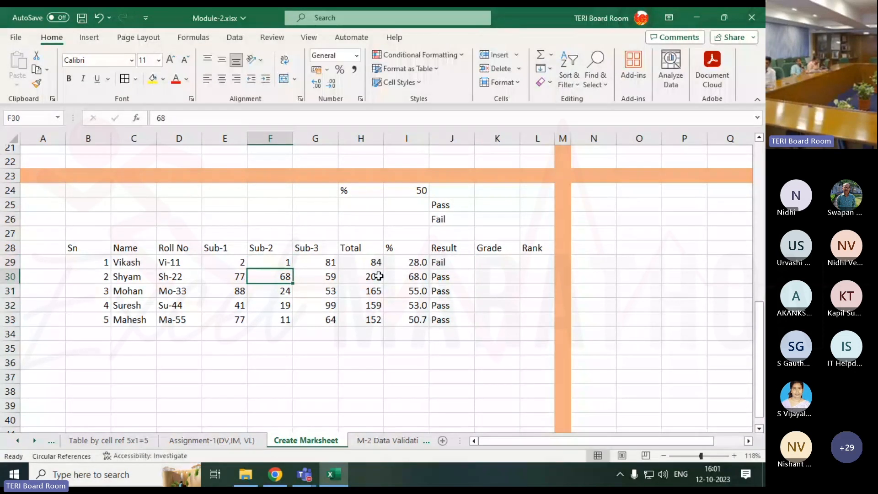
pyautogui.press('Up')
pyautogui.hotkey('ctrl', 'Right')
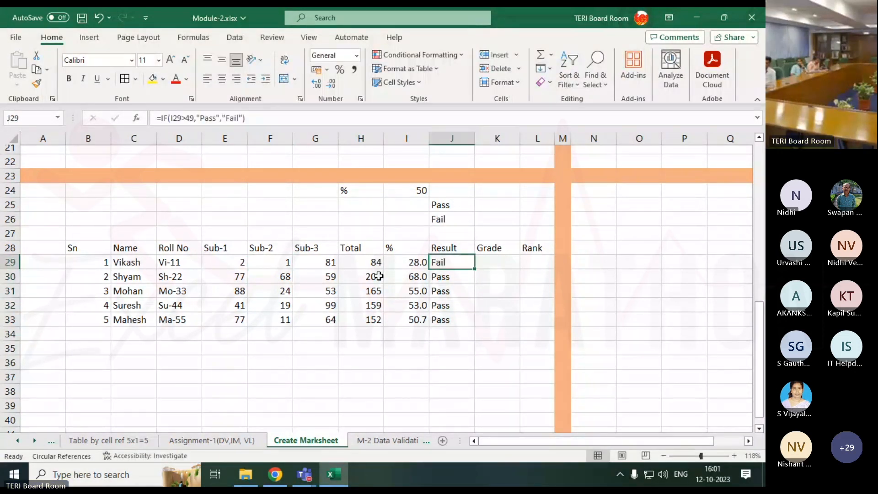
# Review the pass criterion and outcome labels in H24:J26 against the results in J29:J33
pyautogui.moveTo(358, 188); pyautogui.dragTo(432, 218)
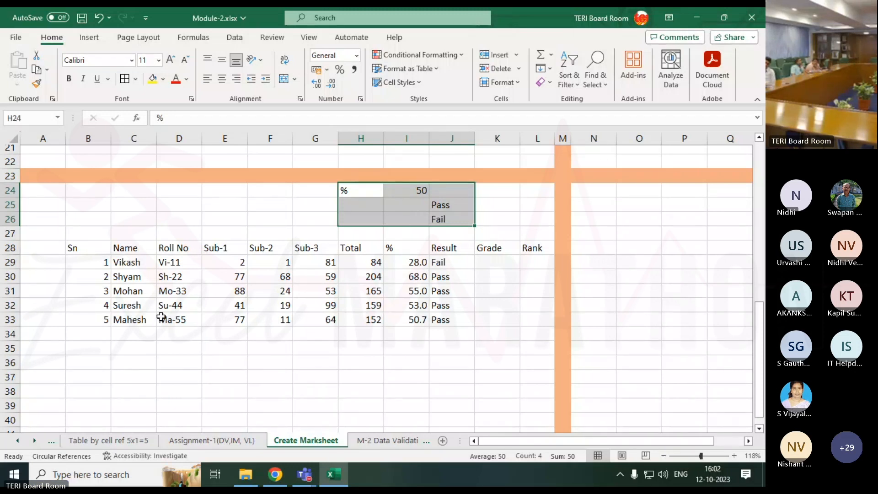
pyautogui.click(216, 296)
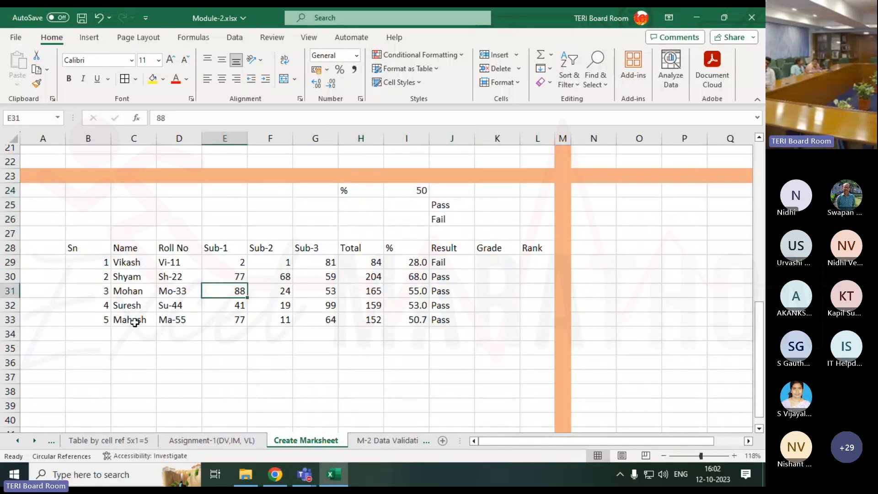
pyautogui.click(176, 306)
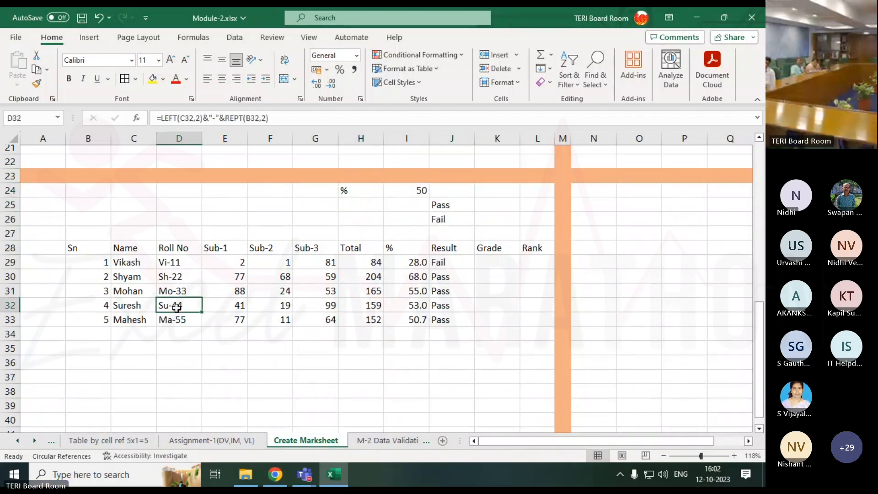
pyautogui.click(126, 332)
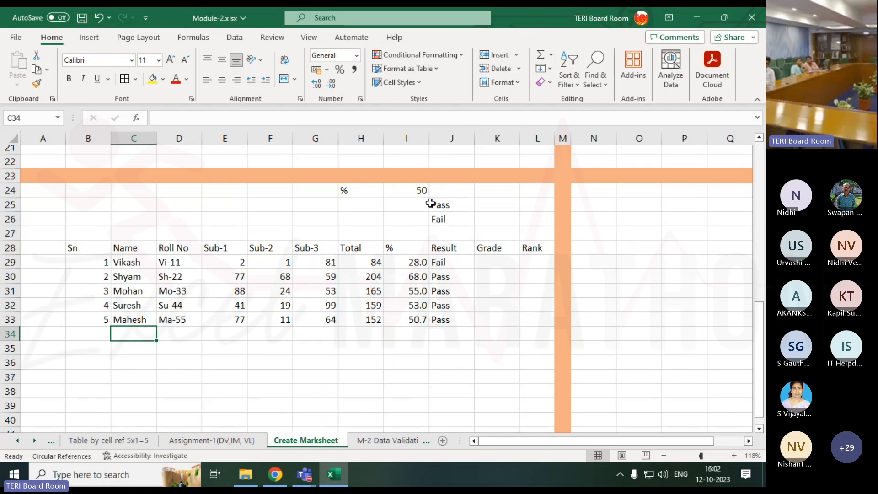
pyautogui.click(446, 203)
pyautogui.click(448, 218)
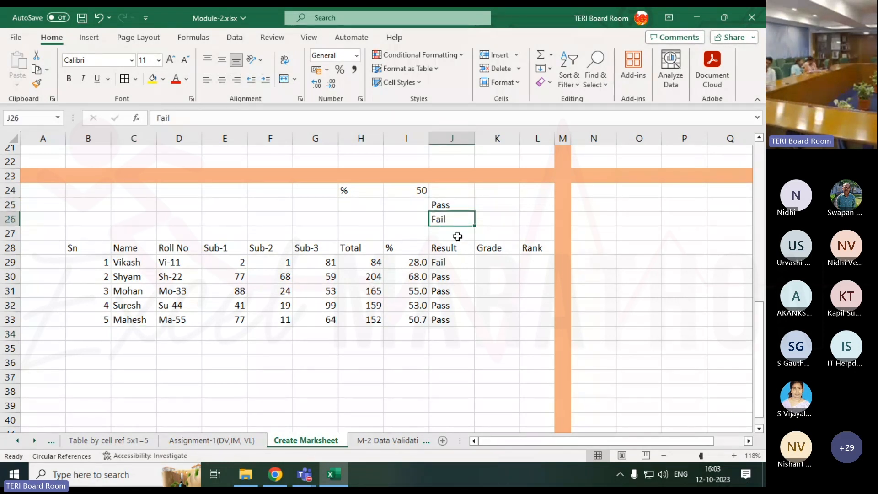
pyautogui.moveTo(451, 262); pyautogui.dragTo(455, 320)
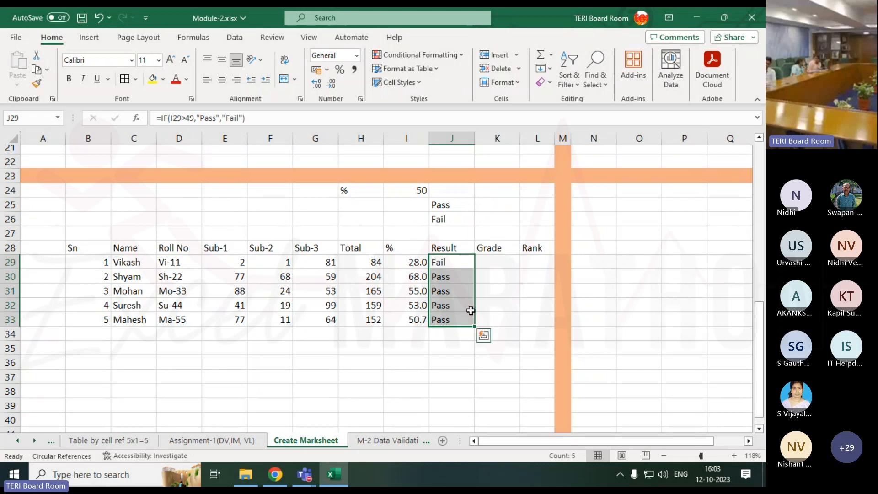
# Switch to the Teams meeting window, check the meeting chat for messages, and return to the Excel marksheet
pyautogui.click(305, 474)
pyautogui.click(321, 407)
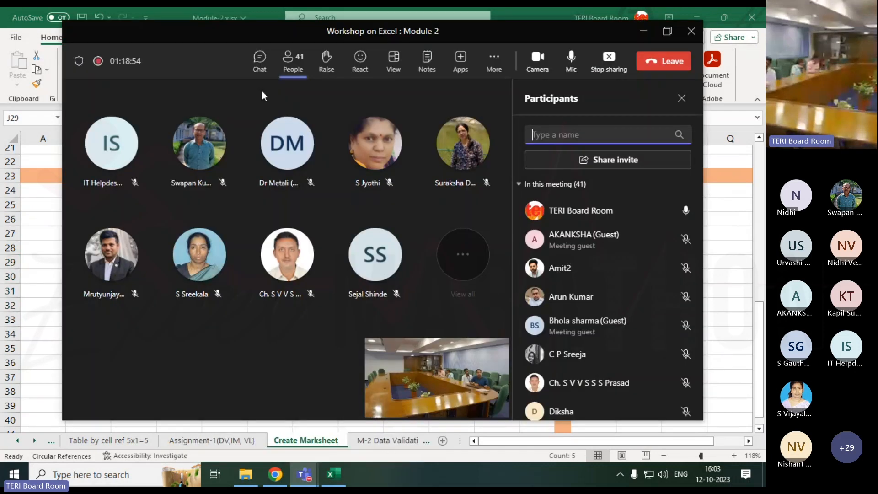
pyautogui.click(258, 62)
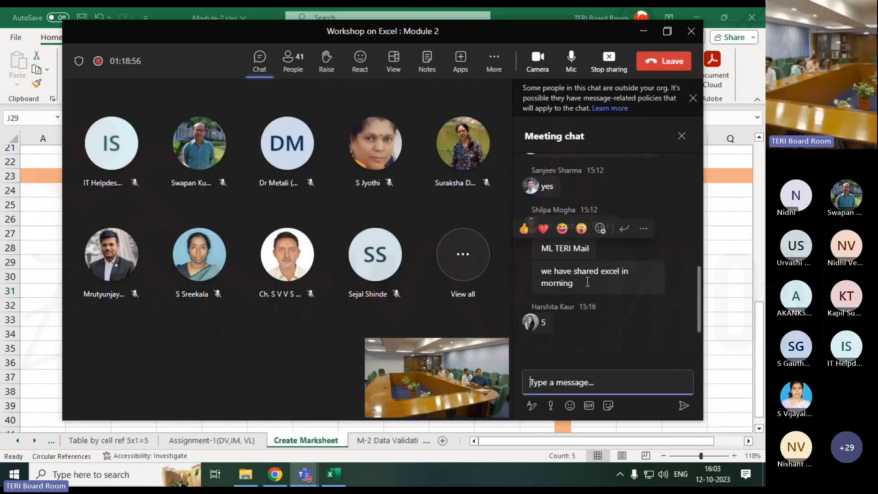
pyautogui.click(643, 31)
pyautogui.click(543, 301)
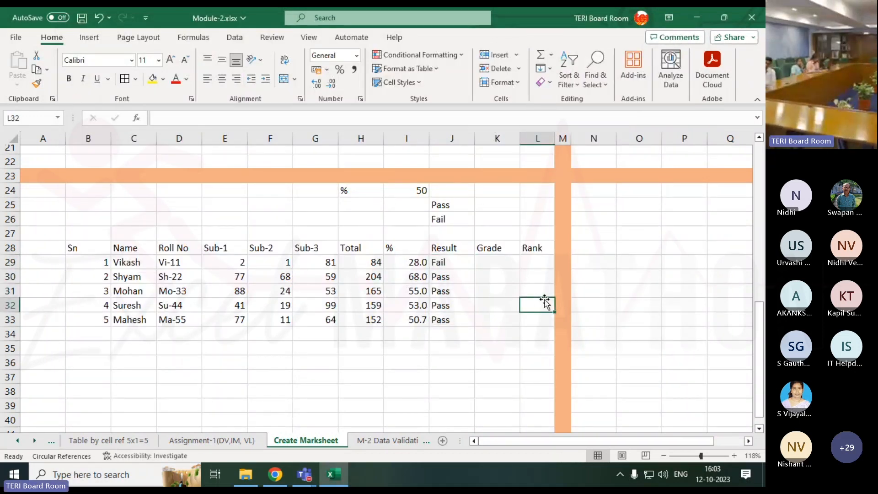
# Start a grade lookup table above the marksheet with 90 in D25, A in E25 and 80 in D26
pyautogui.click(502, 258)
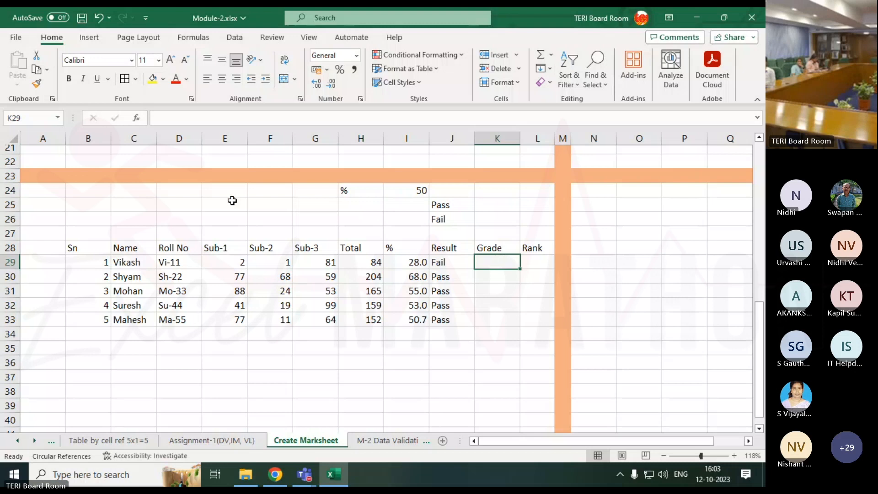
pyautogui.click(192, 201)
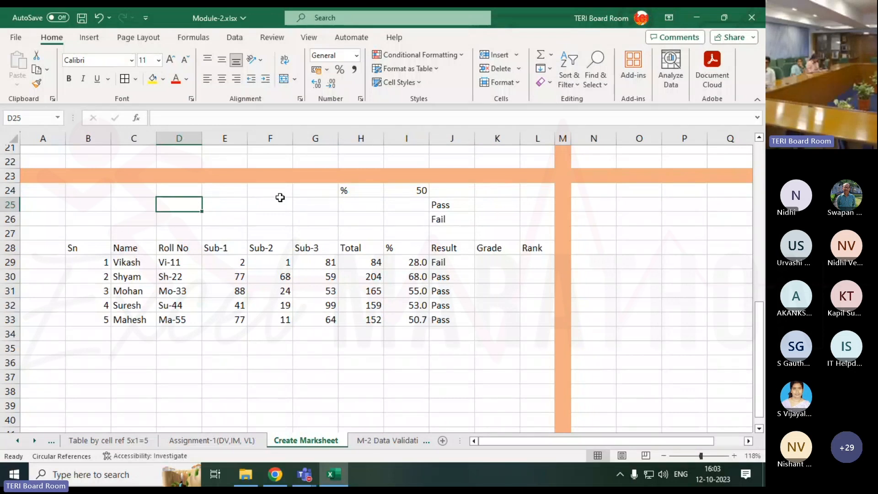
pyautogui.write('90')
pyautogui.press('Tab')
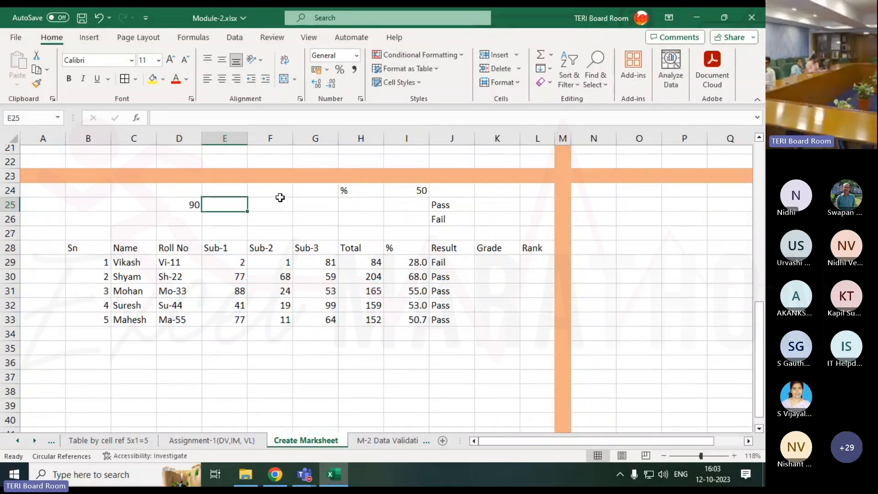
pyautogui.write('A')
pyautogui.press('Return')
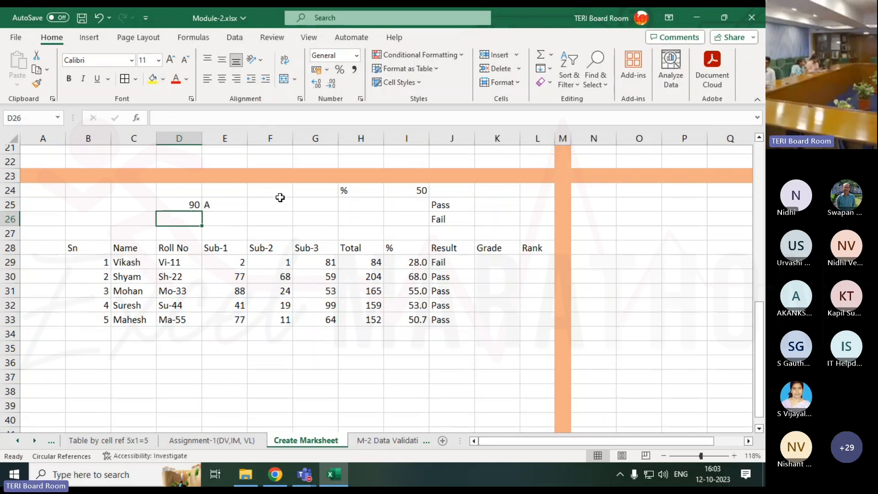
pyautogui.write('80')
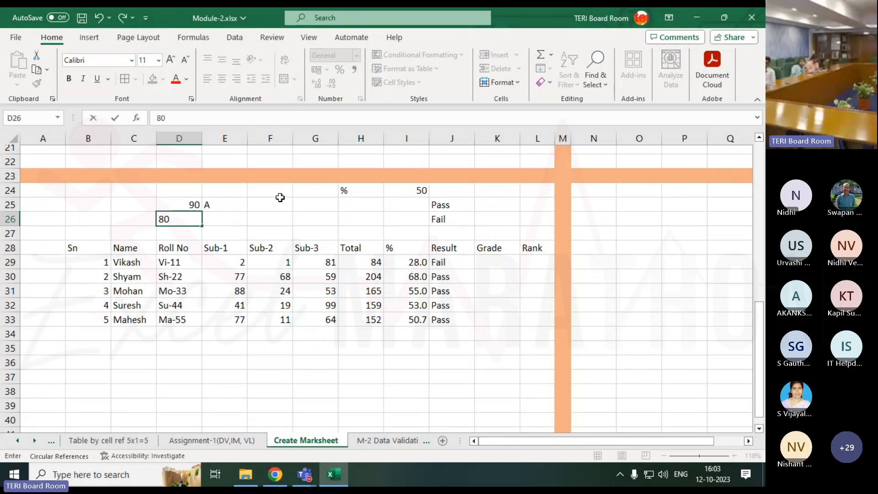
# Add the column heading % in D24 above the grade thresholds
pyautogui.press('Up')
pyautogui.press('Up')
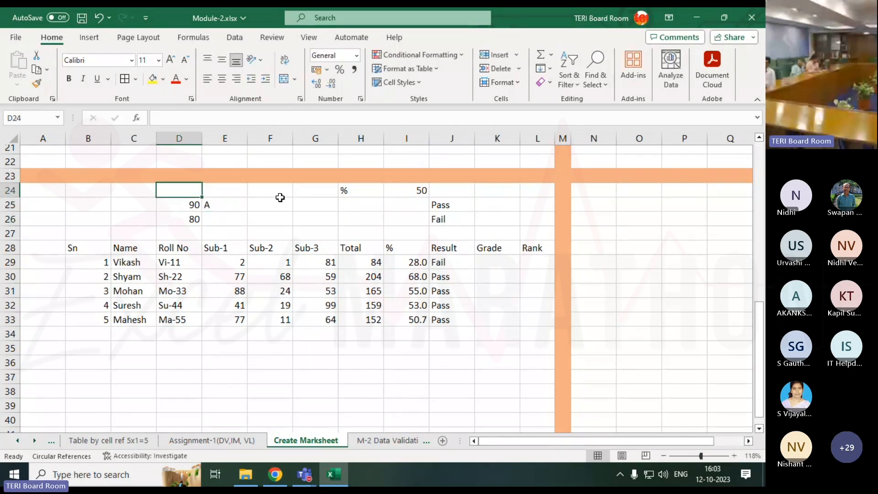
pyautogui.write('%')
pyautogui.press('Tab')
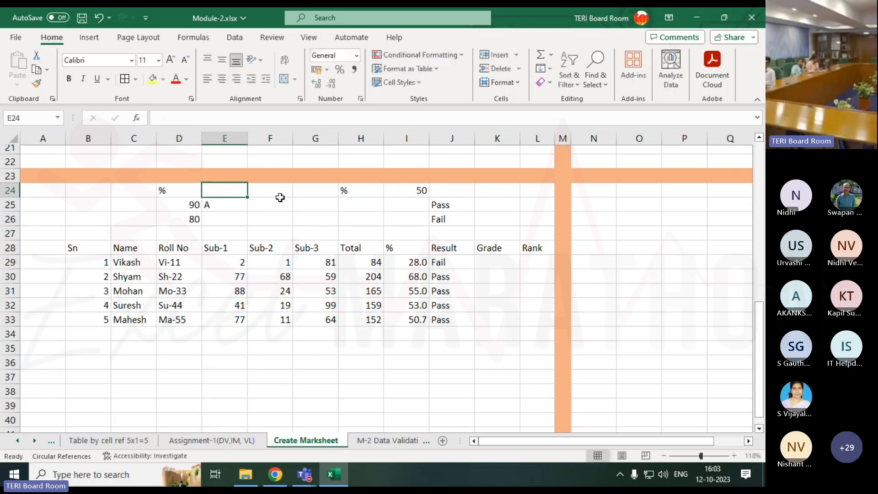
# Add the column heading Grade in E24 and enter B in E26 beside the 80 threshold
pyautogui.write('Grade')
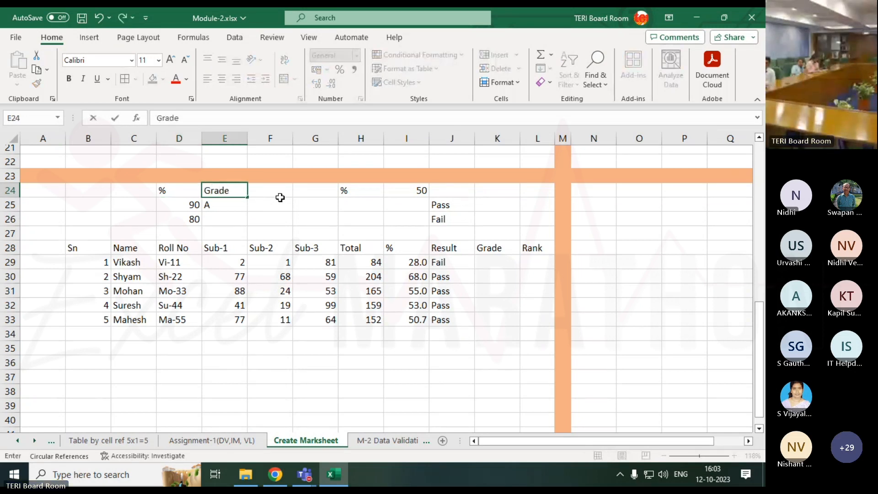
pyautogui.press('Return')
pyautogui.press('Return')
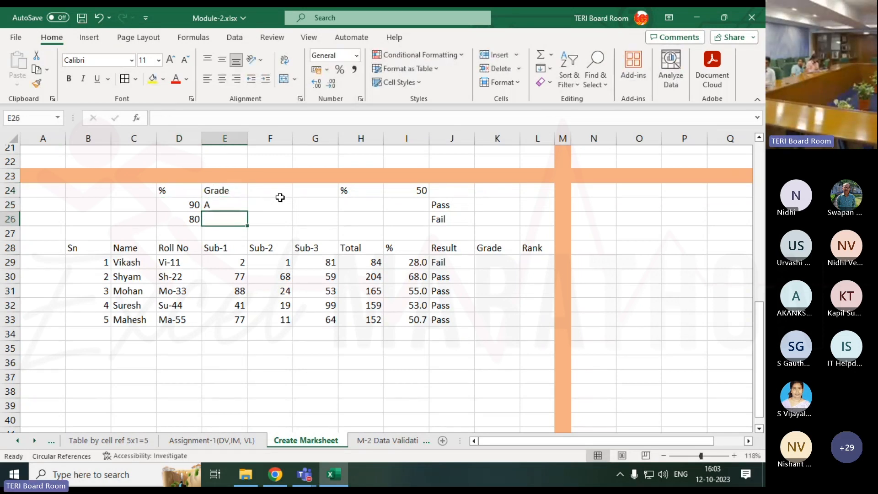
pyautogui.write('B')
pyautogui.press('Return')
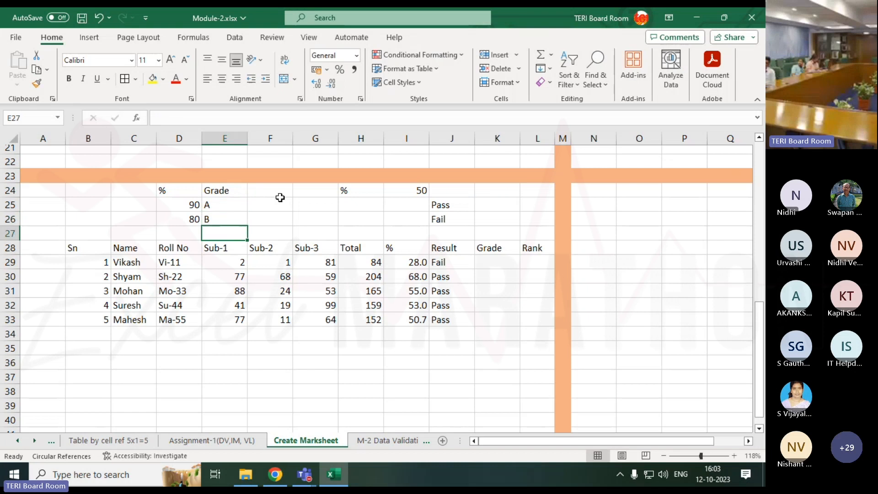
# Complete the grade table's last row with 70 in D27 and C in E27
pyautogui.press('Left')
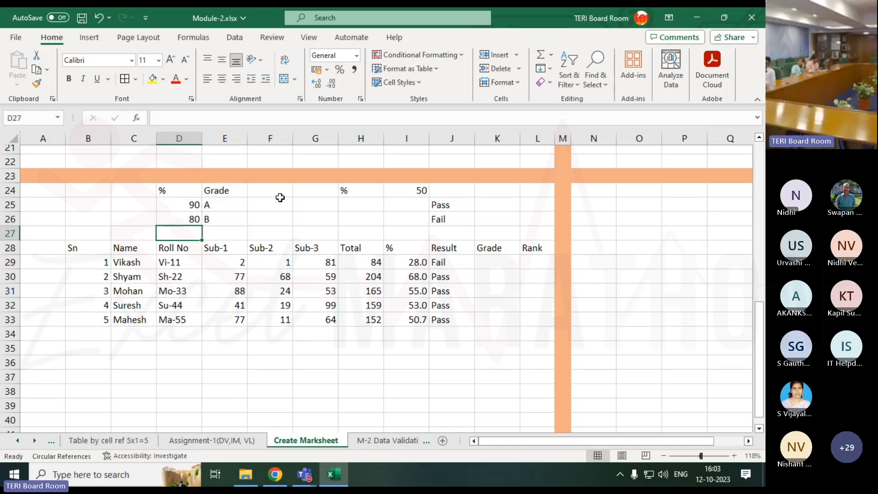
pyautogui.write('70')
pyautogui.press('Tab')
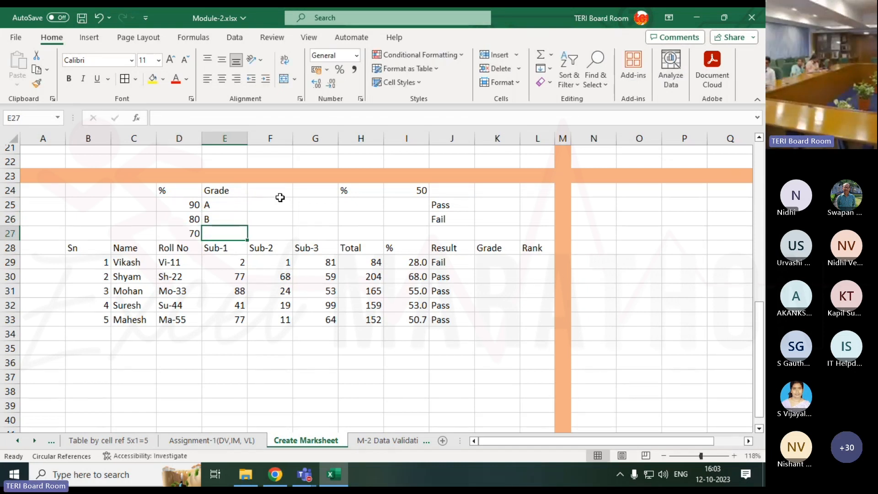
pyautogui.write('C')
pyautogui.press('Left')
pyautogui.press('Left')
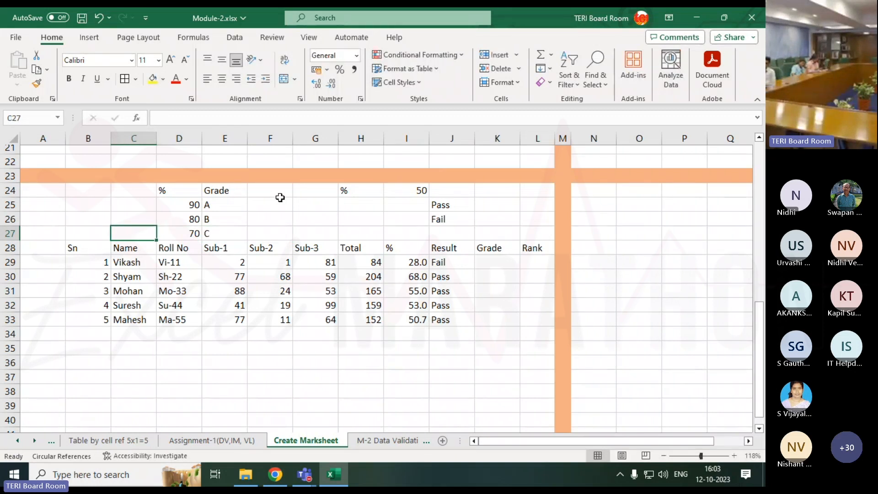
pyautogui.press('Right')
pyautogui.press('Right')
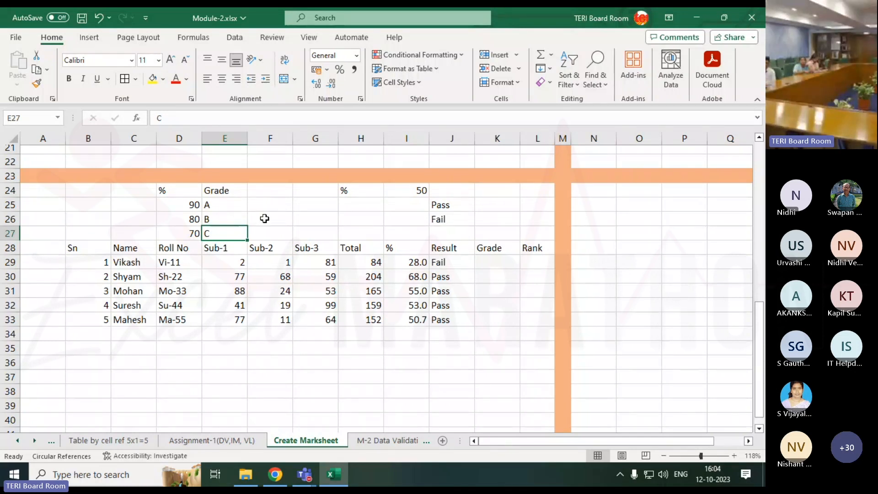
# Examine the grade letters in E25:E27 and the logical test of the Pass/Fail IF formula in J29
pyautogui.moveTo(235, 203); pyautogui.dragTo(233, 232)
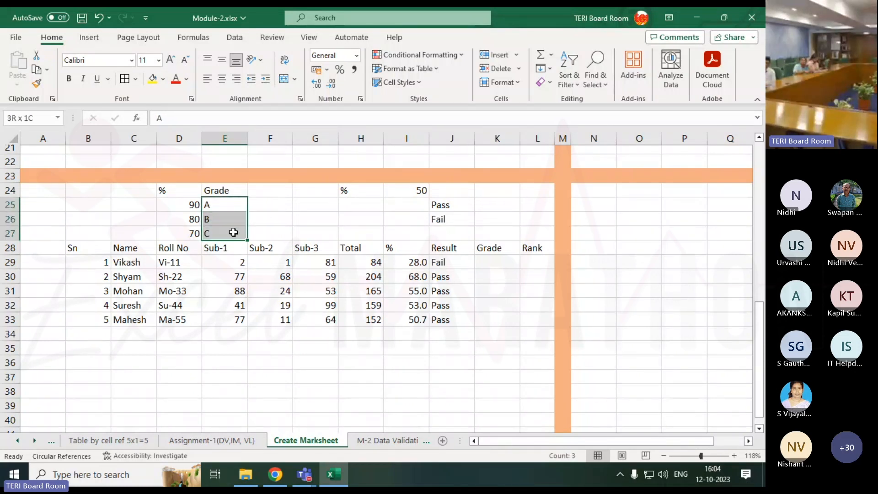
pyautogui.click(501, 260)
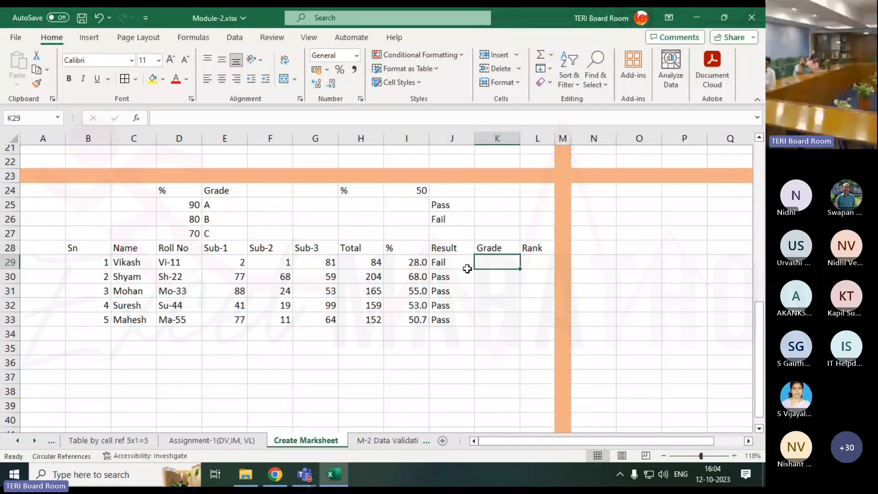
pyautogui.click(453, 262)
pyautogui.doubleClick(454, 262)
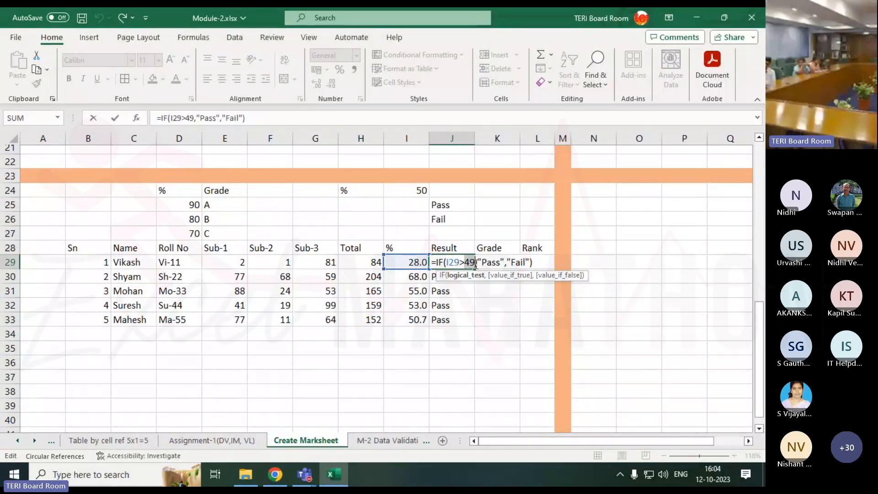
pyautogui.doubleClick(471, 263)
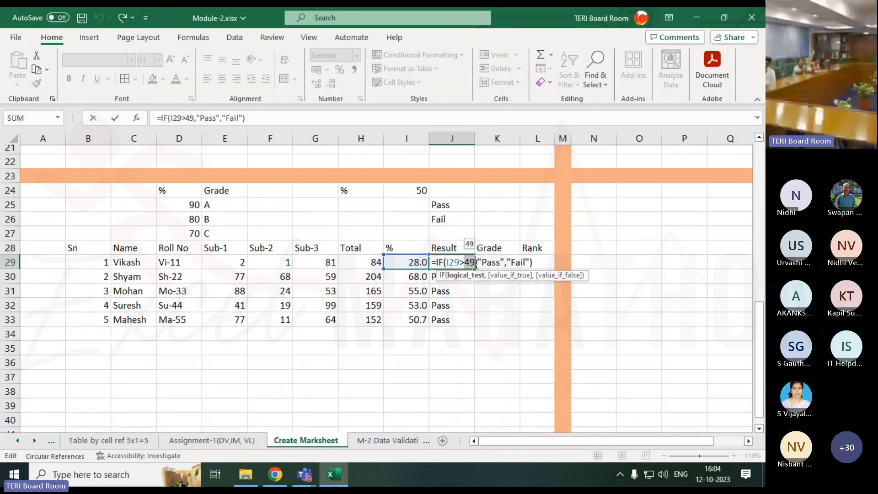
pyautogui.press('Return')
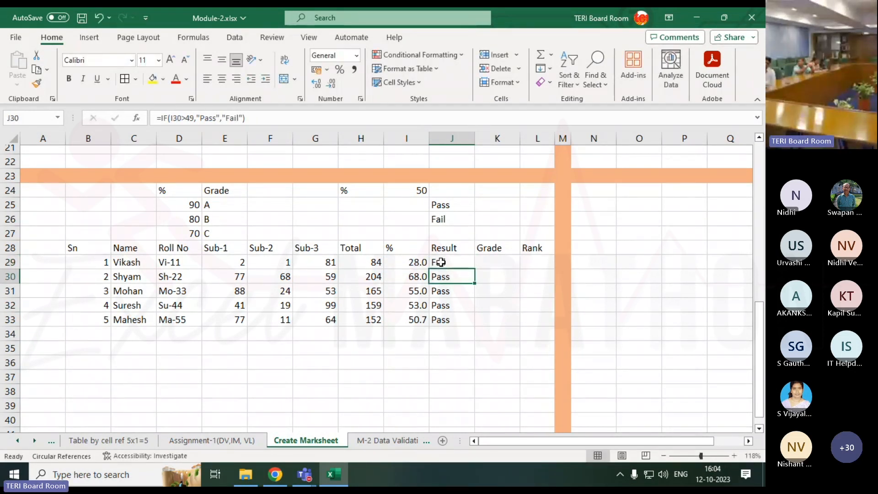
# Review how the percentage in I29 relates to the thresholds in D25:D27, their grade letters and the Grade cell K29
pyautogui.click(398, 259)
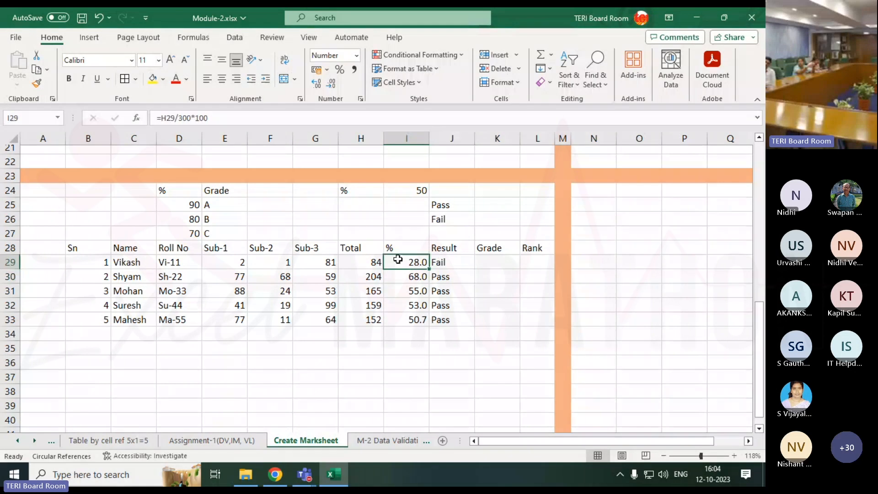
pyautogui.click(178, 205)
pyautogui.click(179, 218)
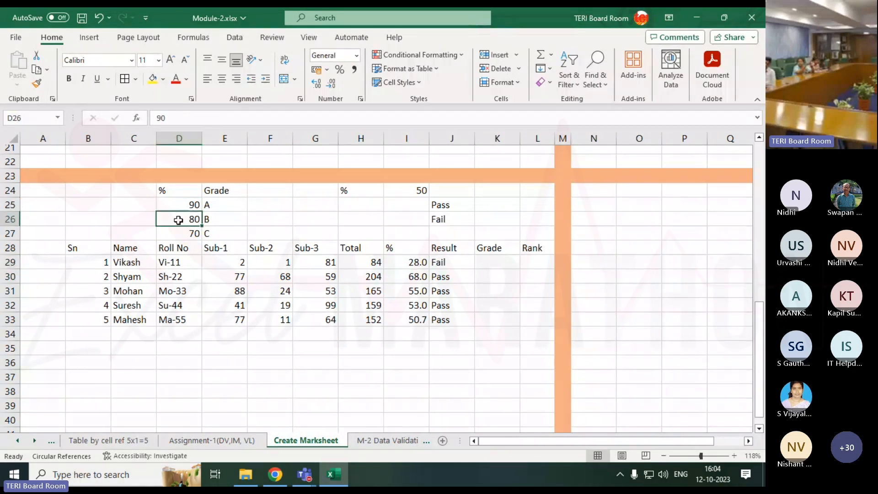
pyautogui.click(179, 228)
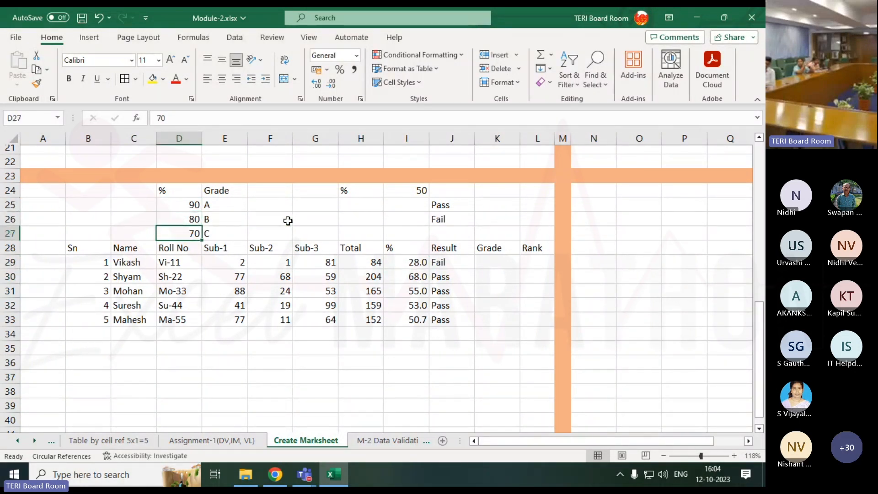
pyautogui.click(227, 206)
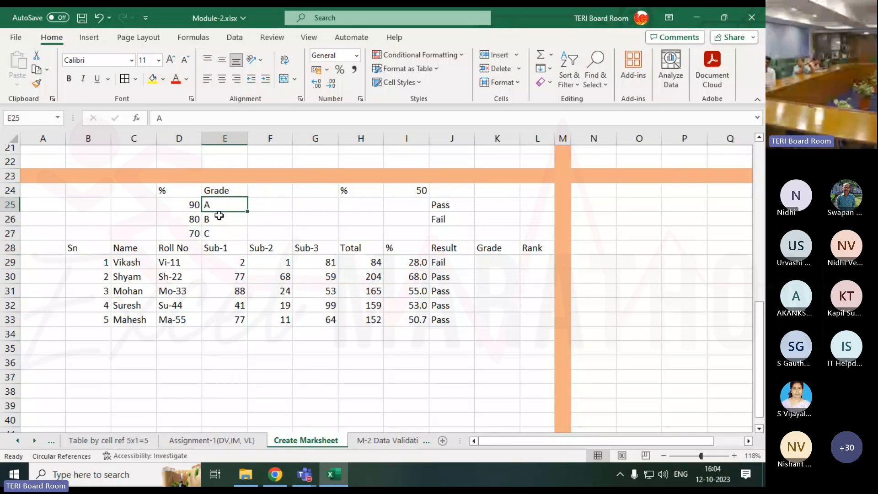
pyautogui.click(220, 218)
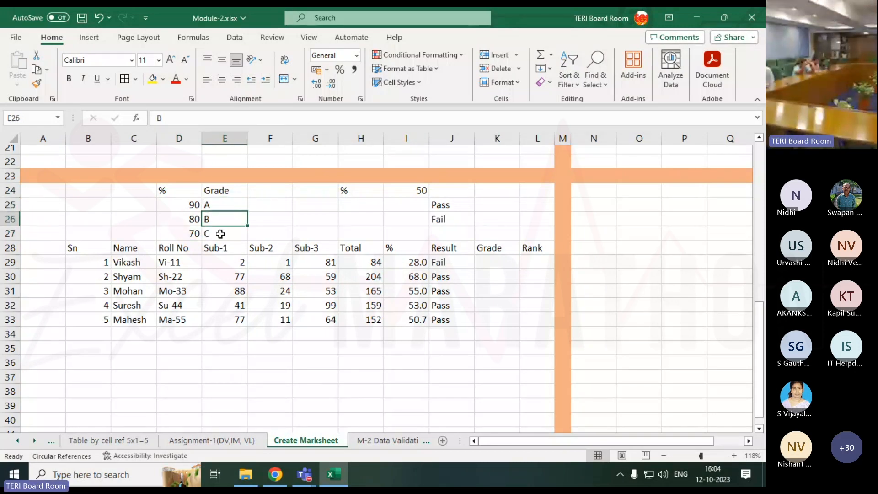
pyautogui.click(497, 262)
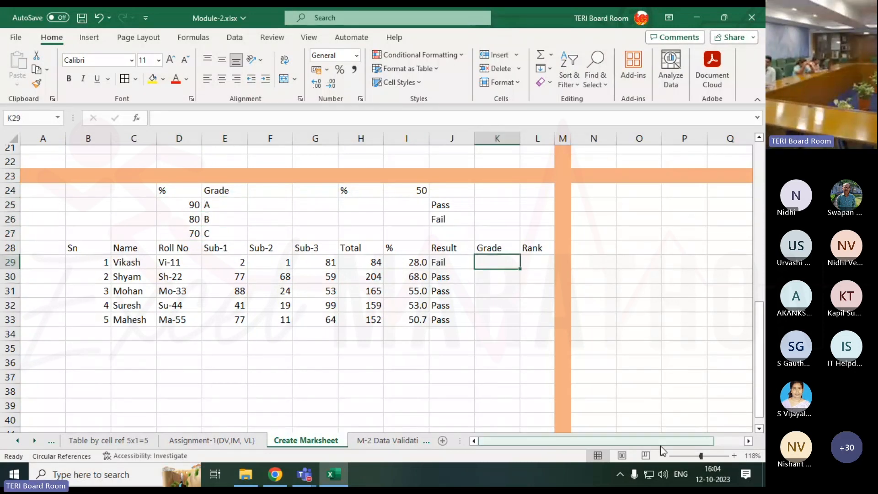
# Copy the grade criteria table D24:E27 to the empty area beside the marksheet, starting at N25
pyautogui.moveTo(701, 456); pyautogui.dragTo(708, 454)
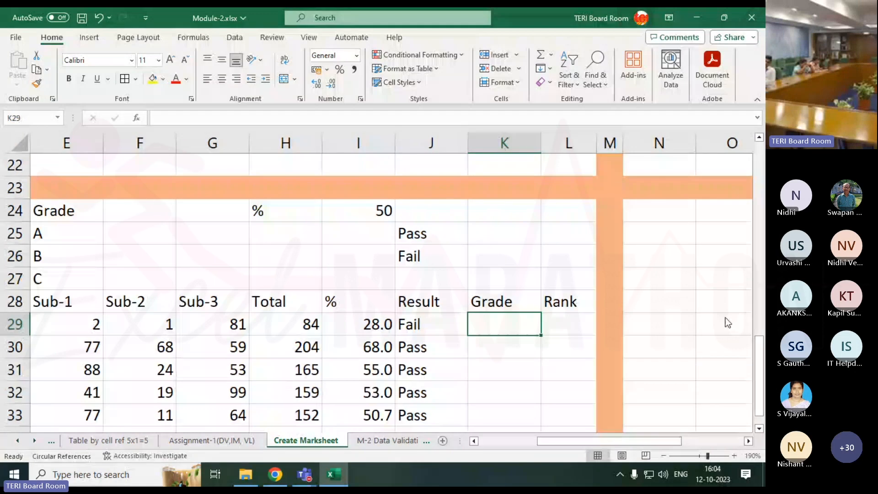
pyautogui.moveTo(660, 442); pyautogui.dragTo(646, 459)
pyautogui.moveTo(85, 214); pyautogui.dragTo(122, 276)
pyautogui.hotkey('ctrl', 'c')
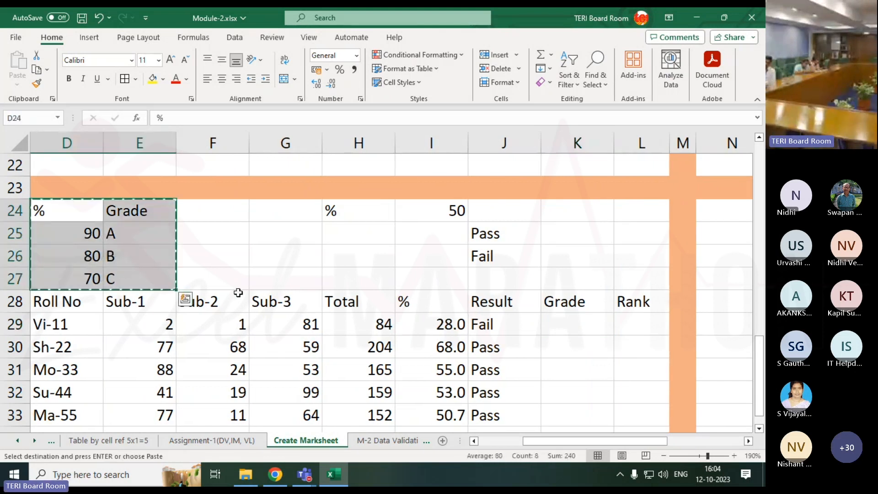
pyautogui.moveTo(644, 441); pyautogui.dragTo(692, 447)
pyautogui.click(517, 239)
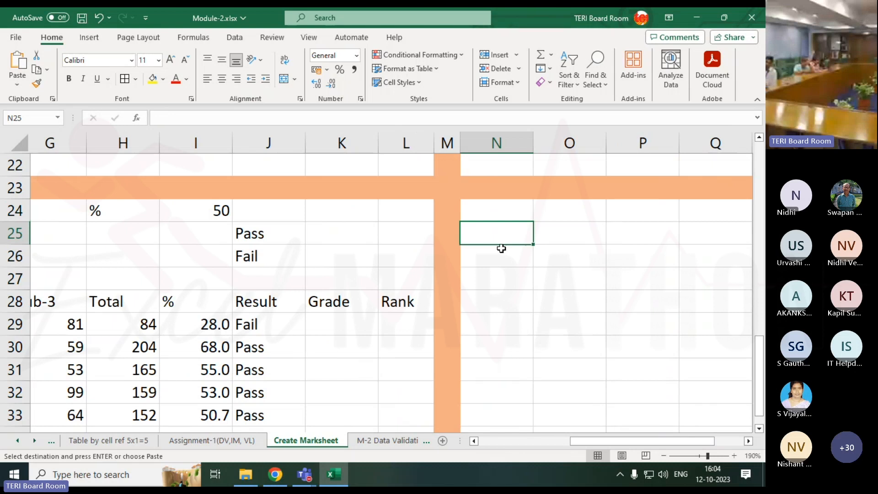
pyautogui.press('Return')
pyautogui.click(469, 375)
# Start the grade formula in K29 with an IF that returns "A" when I29>90, leaving its false argument open
pyautogui.click(340, 327)
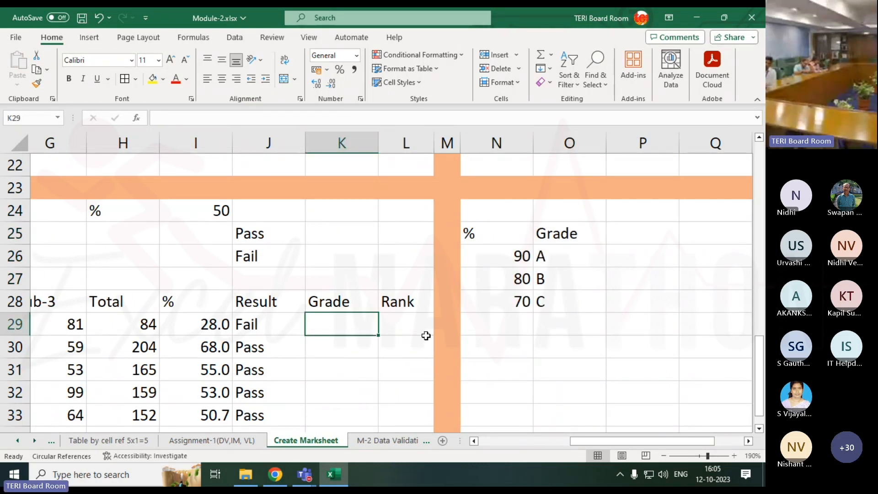
pyautogui.write('=')
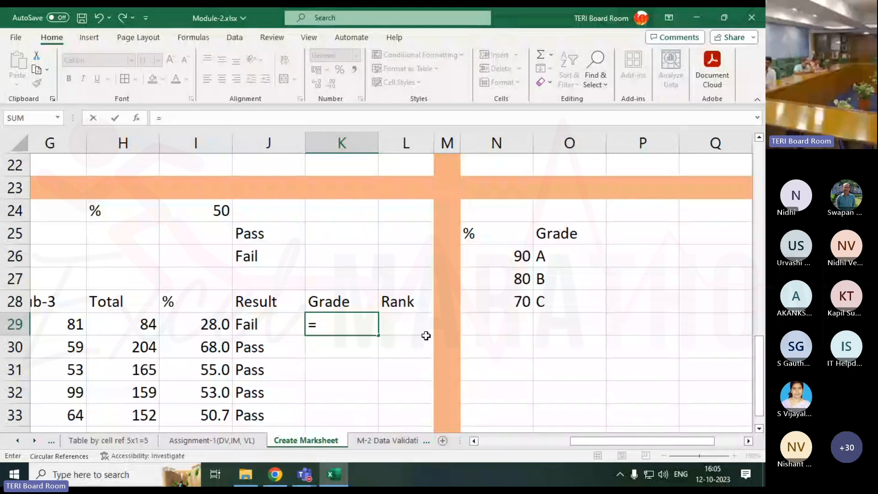
pyautogui.write('if')
pyautogui.press('Tab')
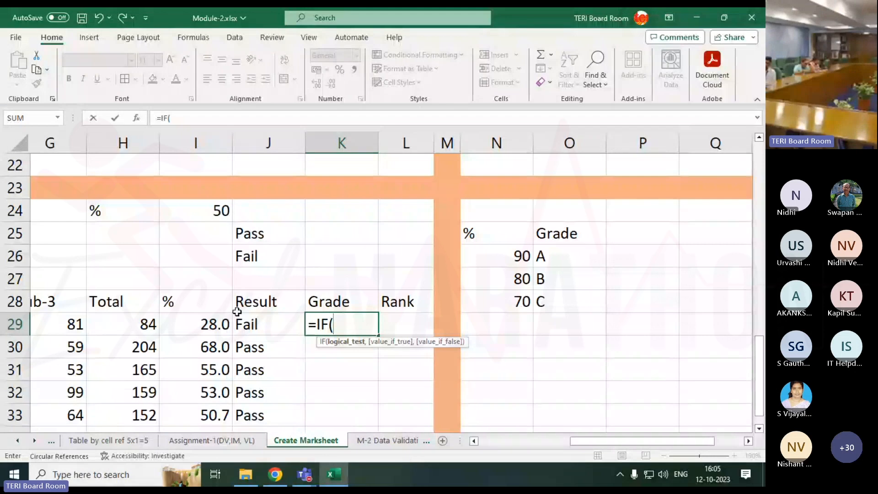
pyautogui.click(198, 326)
pyautogui.write('>')
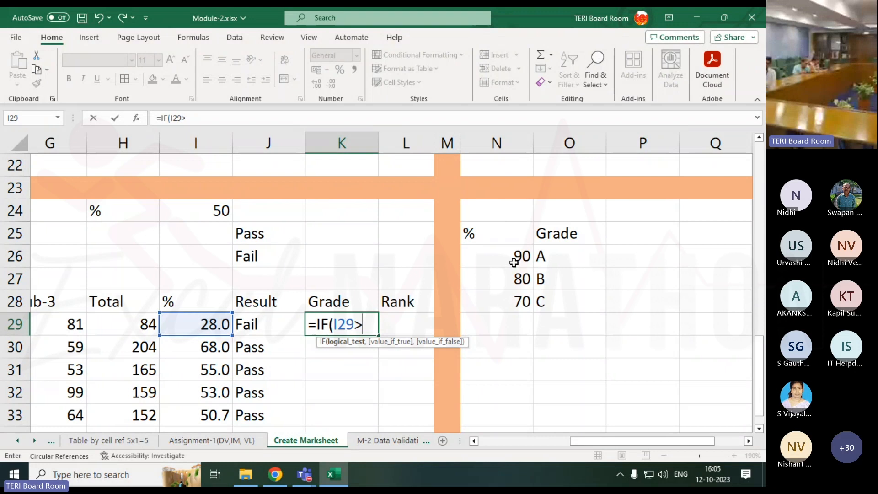
pyautogui.write('90,')
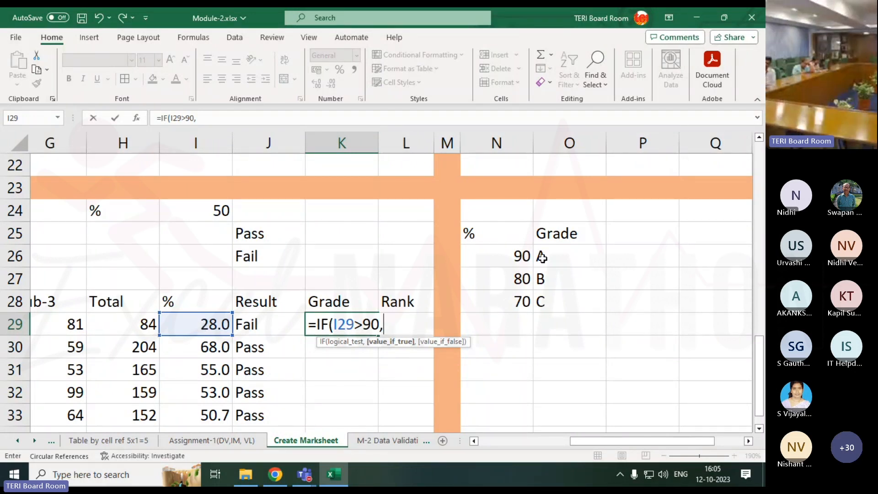
pyautogui.write('"A",')
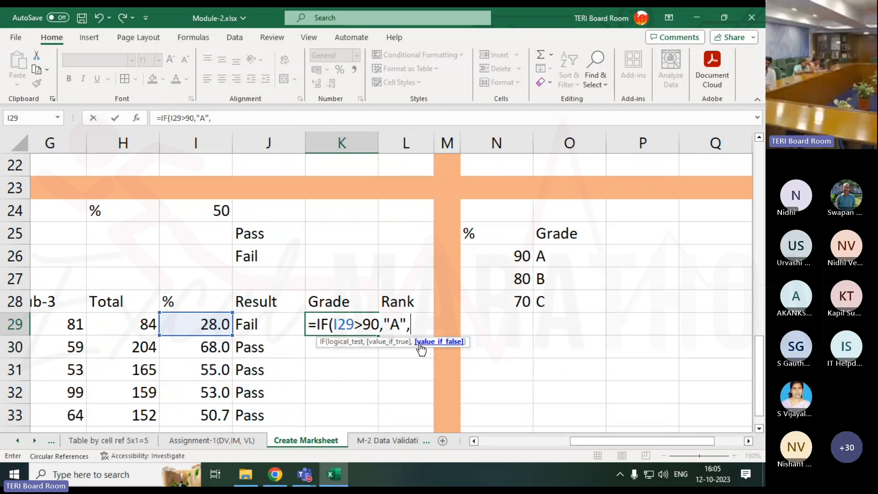
pyautogui.write('IF(')
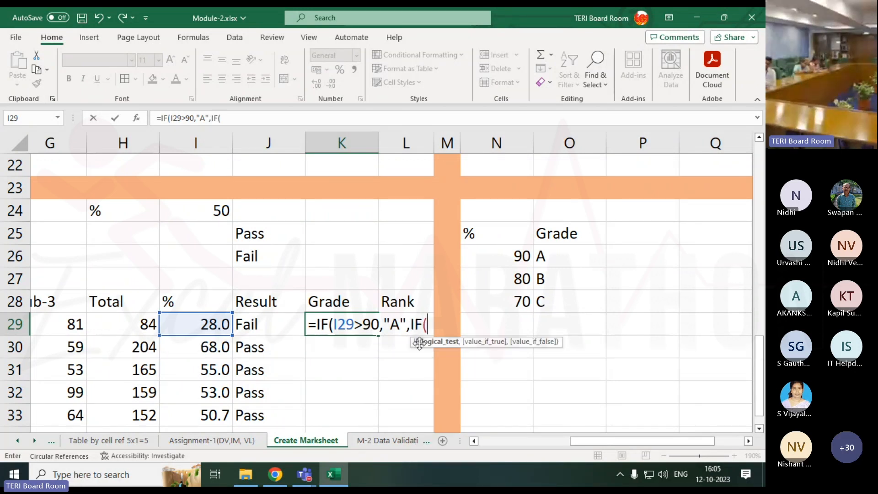
# Nest a second IF as the false argument in K29, returning "B" when I29>80
pyautogui.click(206, 324)
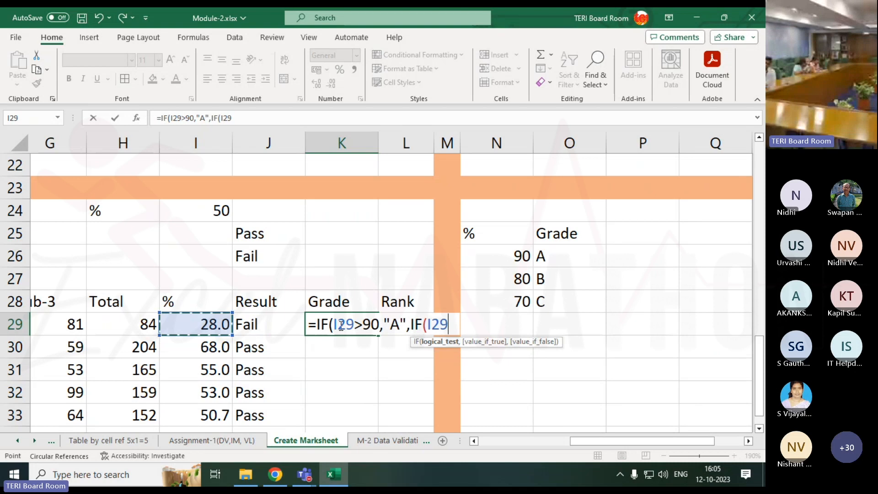
pyautogui.write('>80')
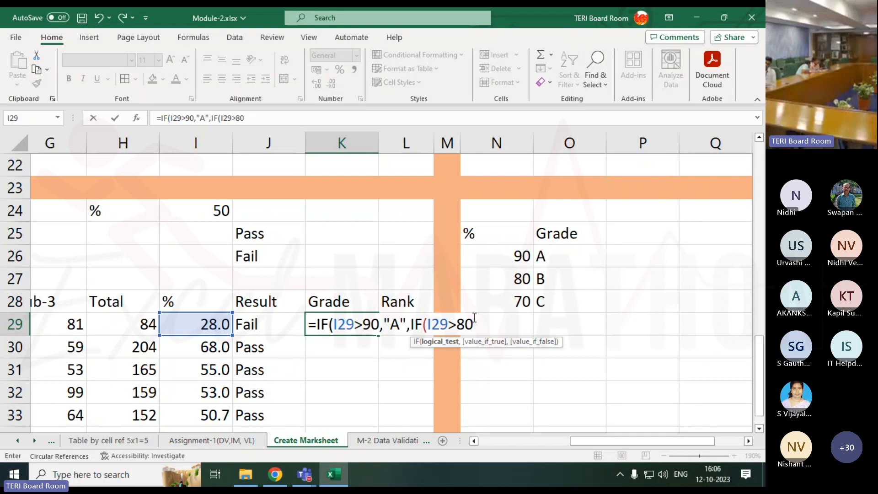
pyautogui.write(',"')
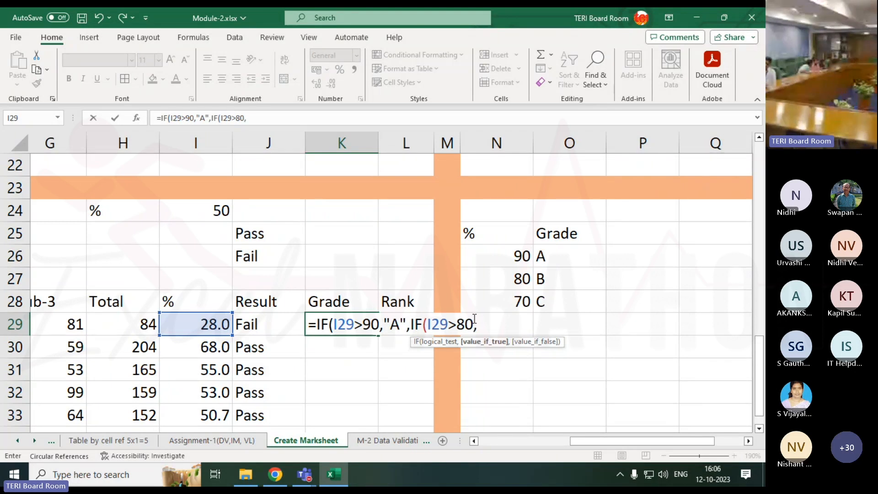
pyautogui.write('B",')
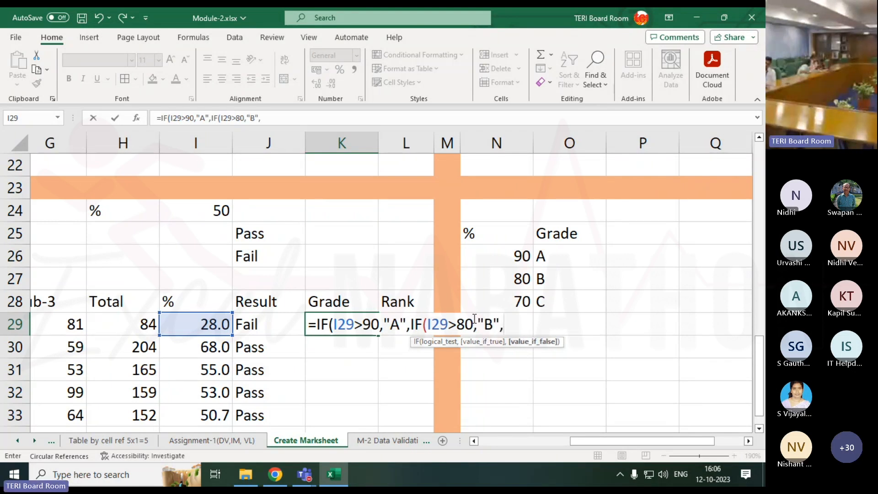
pyautogui.write('i')
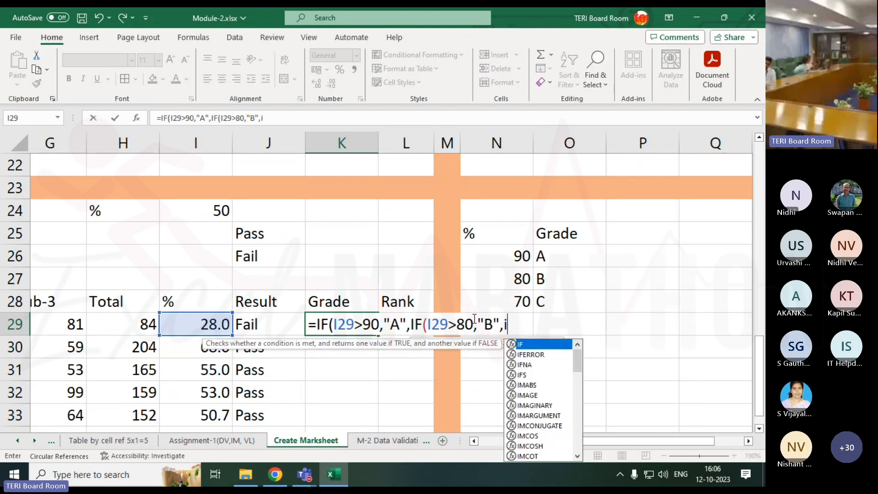
pyautogui.write('f')
# Nest a third IF as the false argument in K29, returning "C" when I29>70
pyautogui.press('Tab')
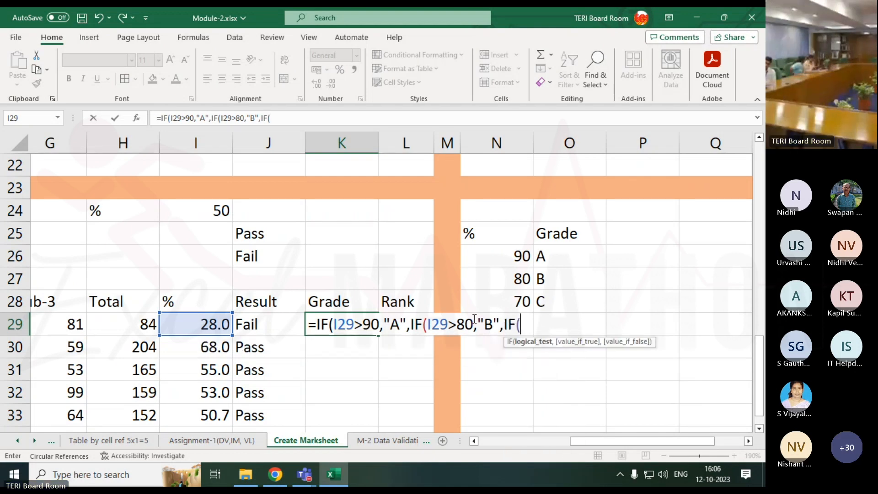
pyautogui.click(176, 325)
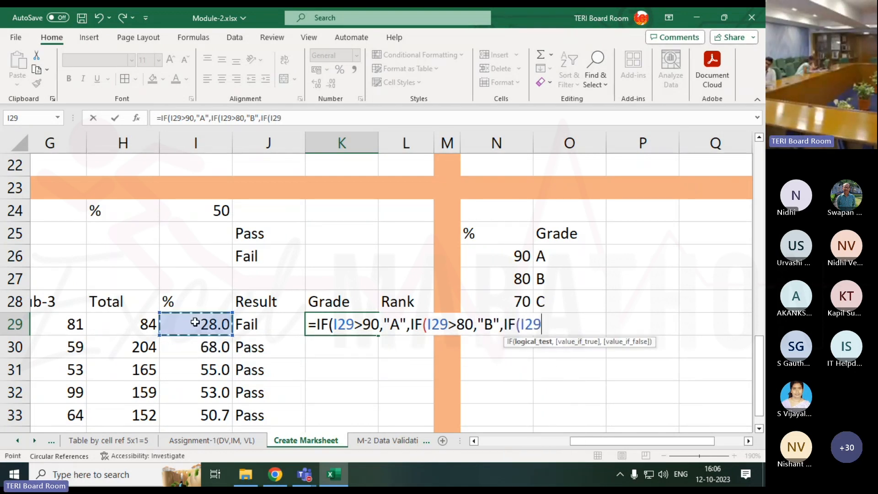
pyautogui.write('>70,')
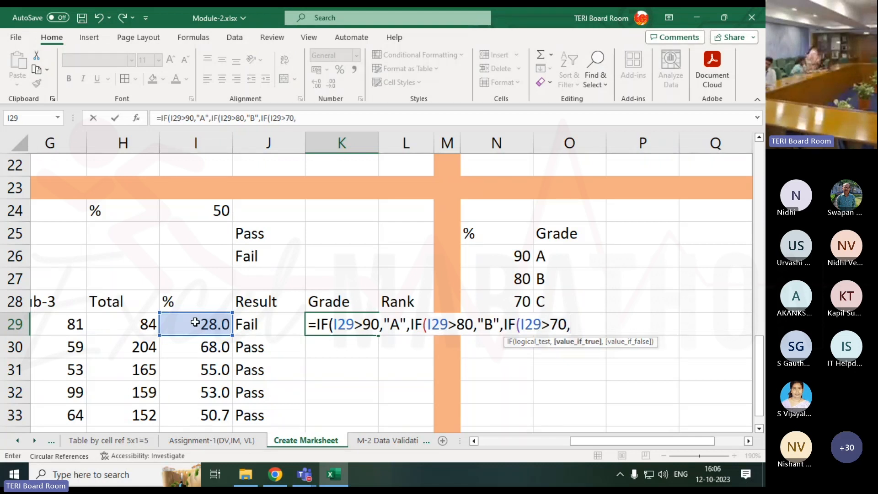
pyautogui.write('"C"')
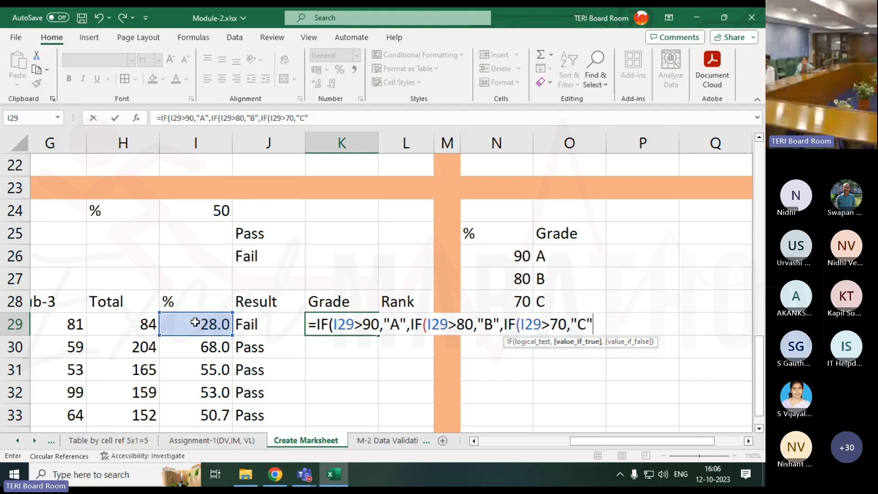
# Finish the K29 grade formula with an empty string "" as the last false result and close all three IFs
pyautogui.write(',')
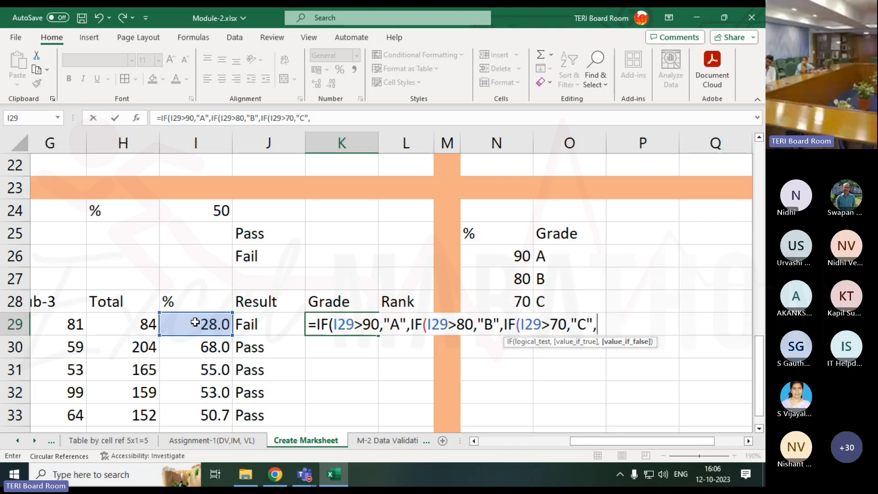
pyautogui.write('"')
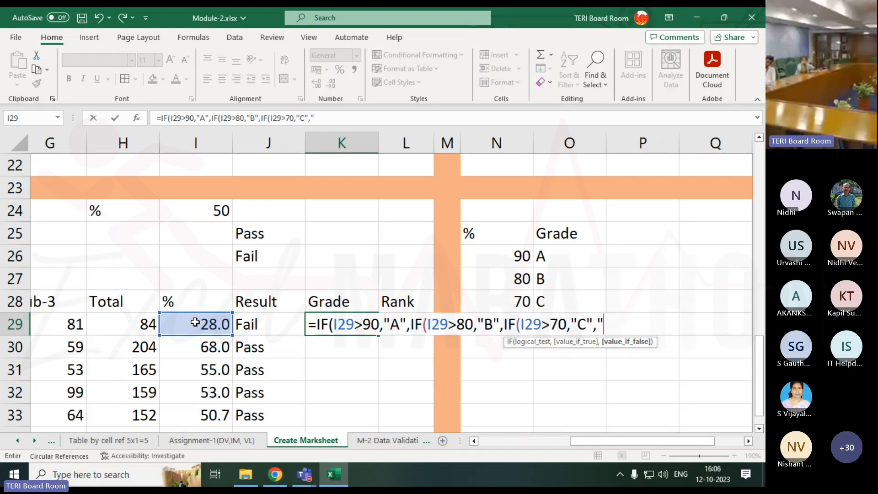
pyautogui.write('"')
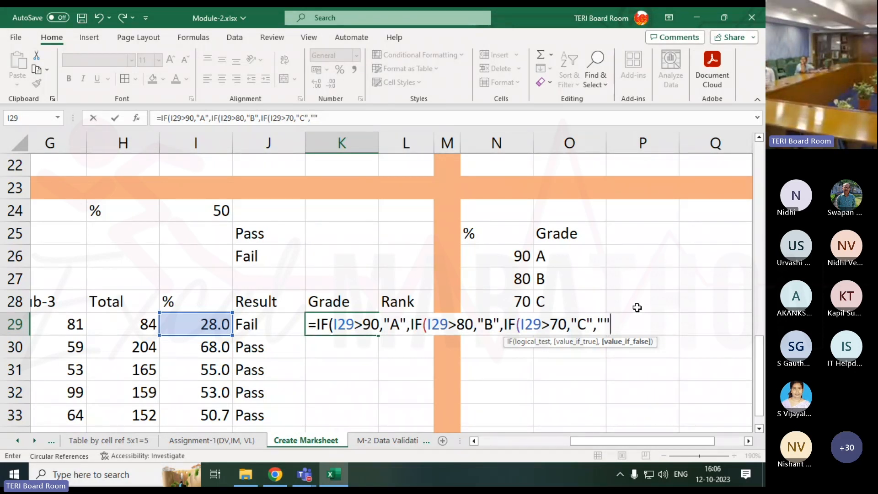
pyautogui.write(')')
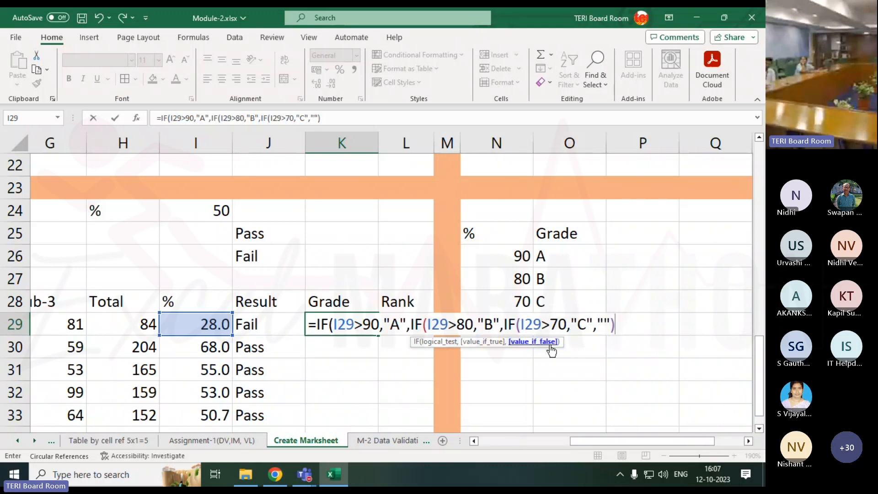
pyautogui.write(')')
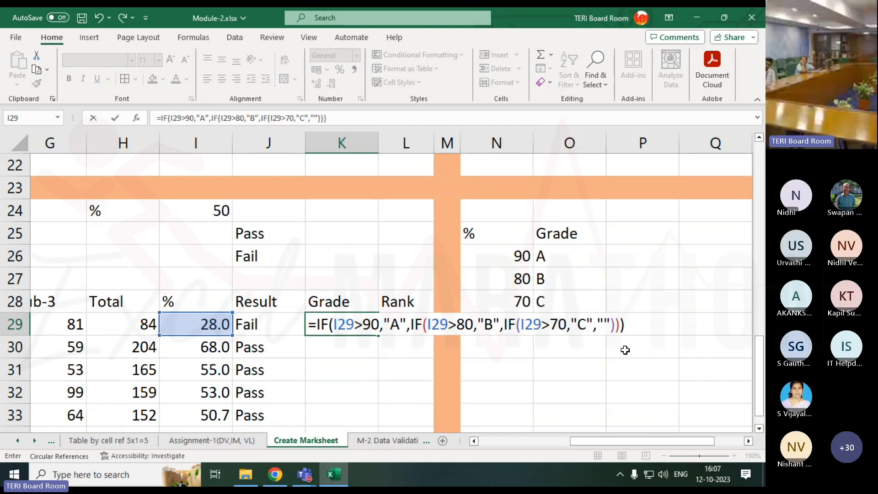
pyautogui.press('Return')
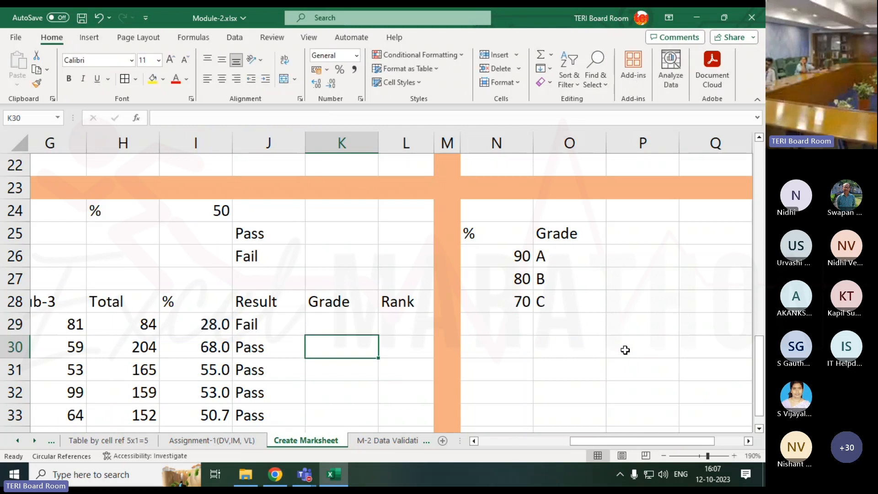
# Copy the grade formula from K29 down the Grade column to K33
pyautogui.click(220, 324)
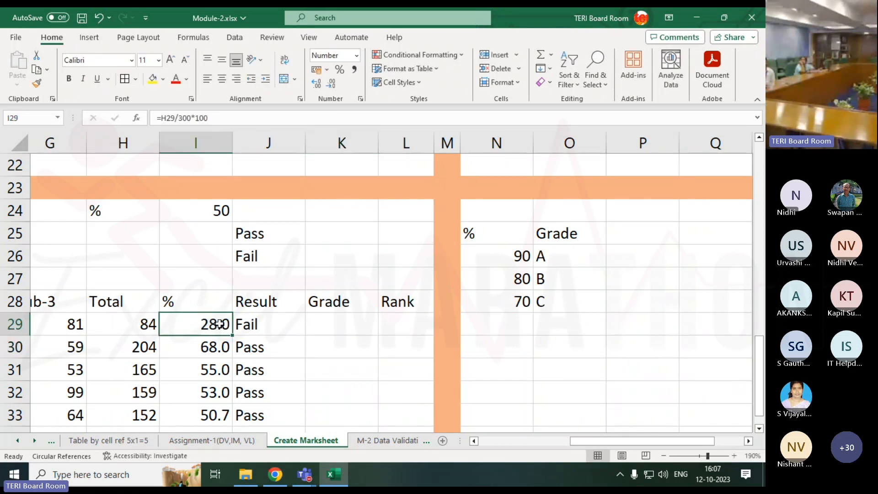
pyautogui.click(347, 326)
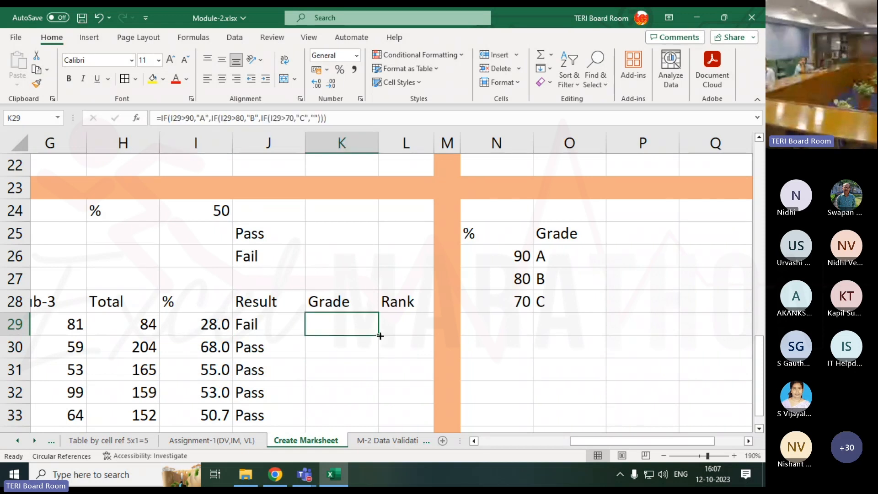
pyautogui.moveTo(378, 335); pyautogui.dragTo(366, 377)
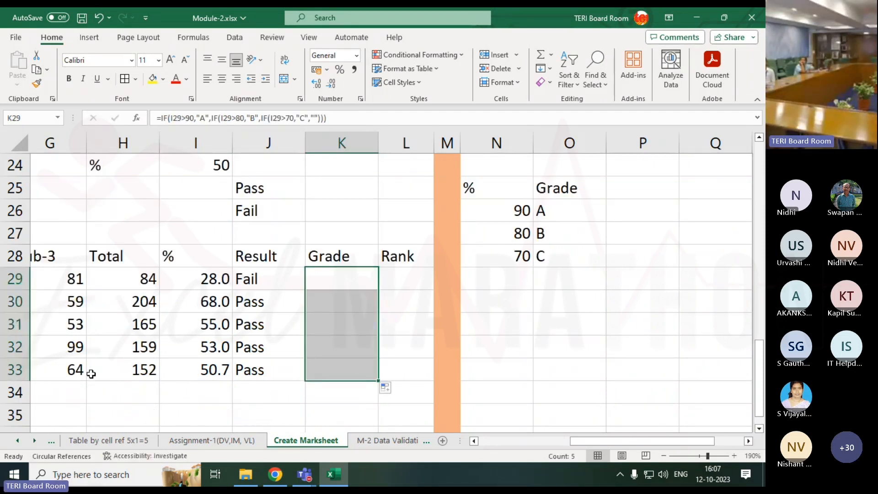
# Fill all the subject marks in E29:G33 at once with =RANDBETWEEN(50,100)
pyautogui.moveTo(67, 374); pyautogui.dragTo(159, 275)
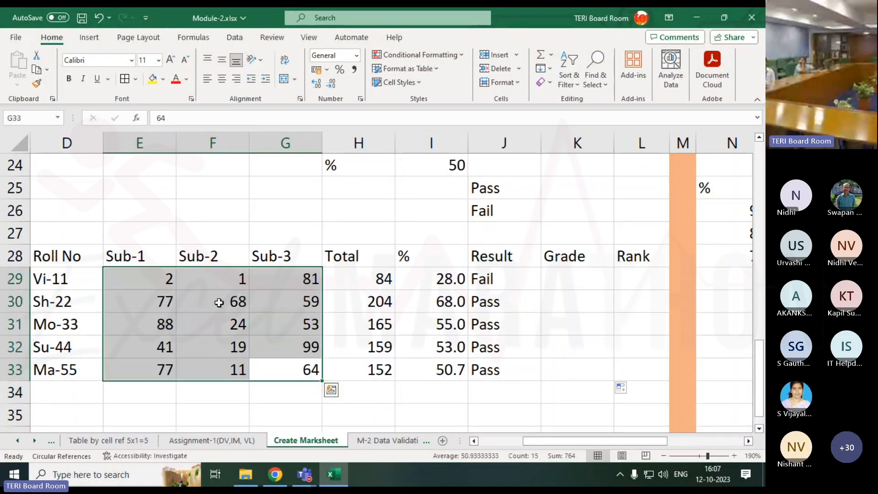
pyautogui.write('=ran')
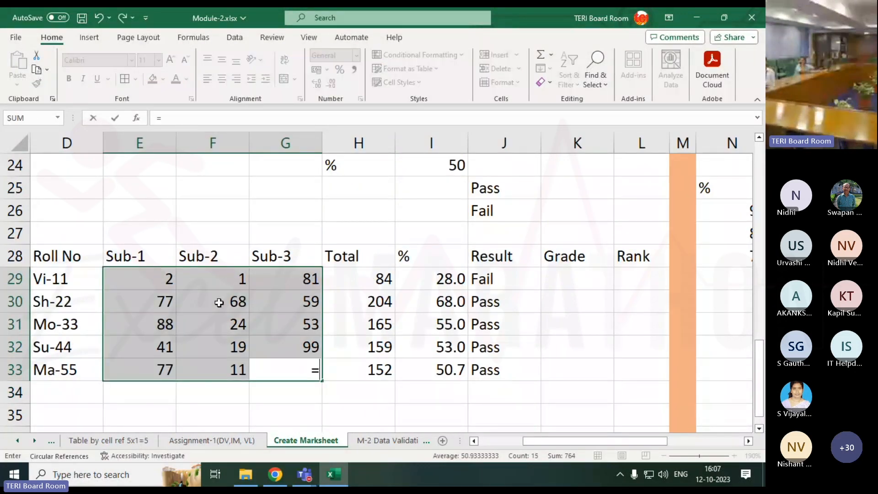
pyautogui.press('Down')
pyautogui.press('Down')
pyautogui.press('Tab')
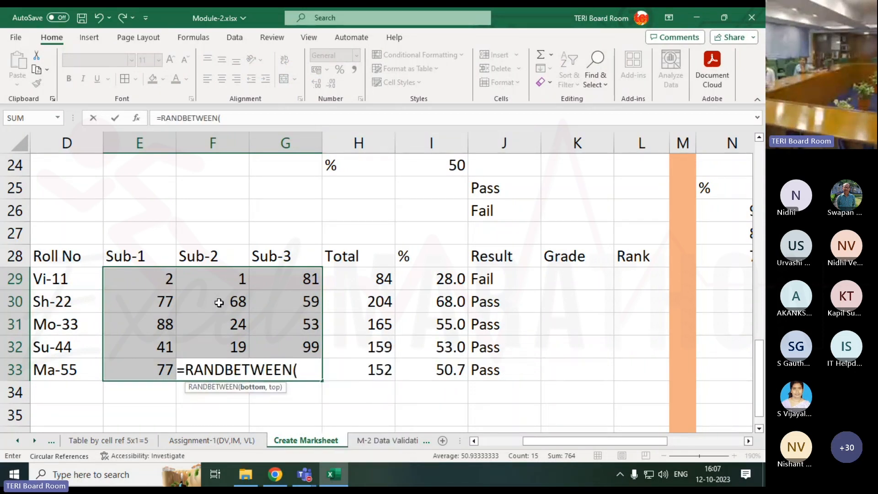
pyautogui.write('50,100')
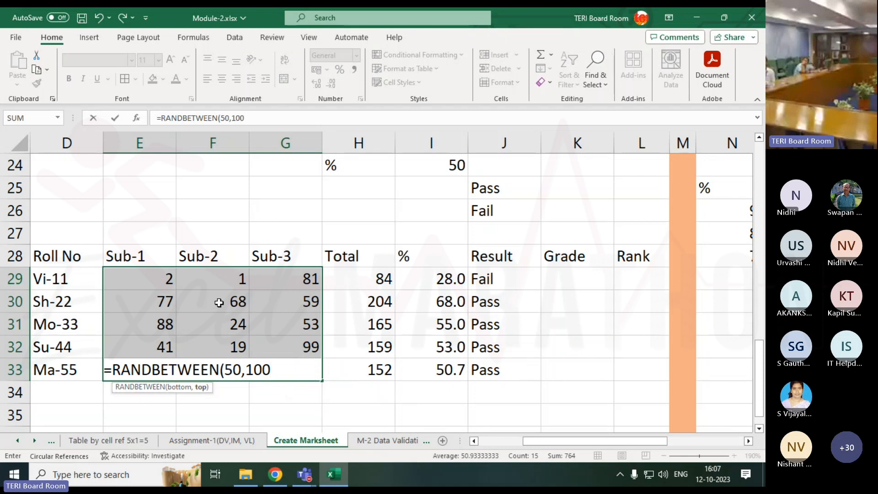
pyautogui.write(')')
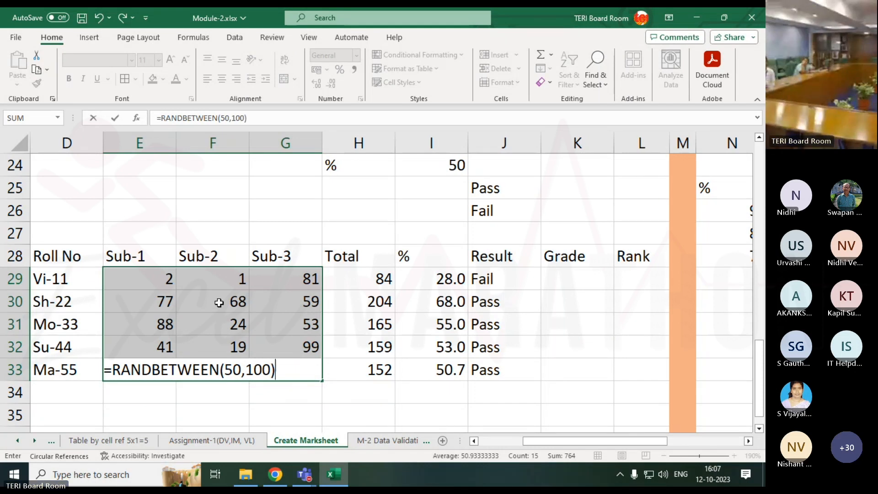
pyautogui.hotkey('ctrl', 'Return')
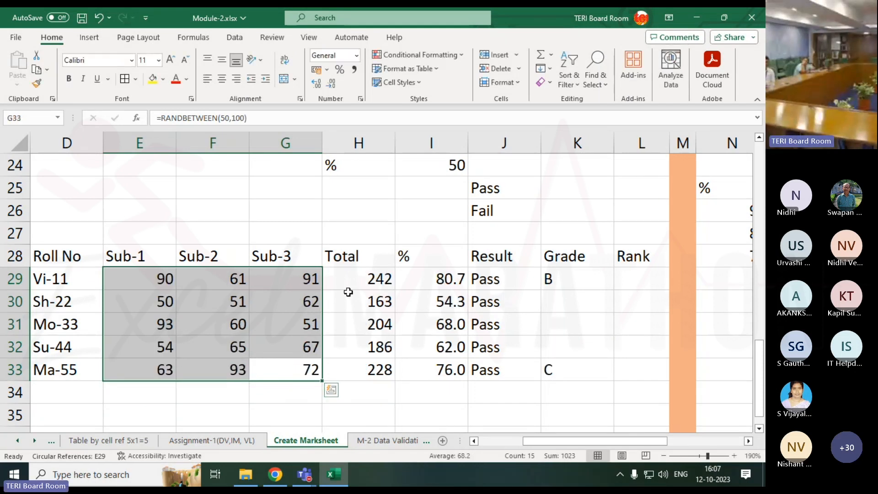
# Compare the percentages in I29 and I33 with the grades in K29:K33, including the blank grade cells
pyautogui.click(444, 277)
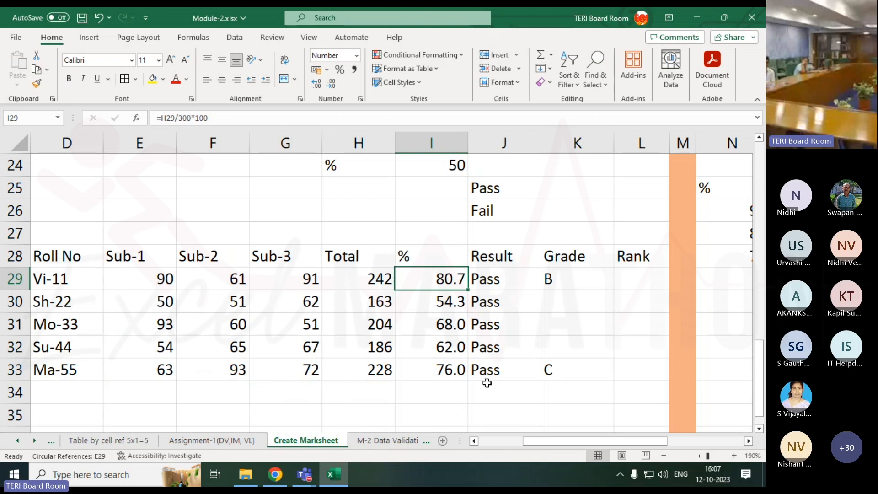
pyautogui.click(452, 370)
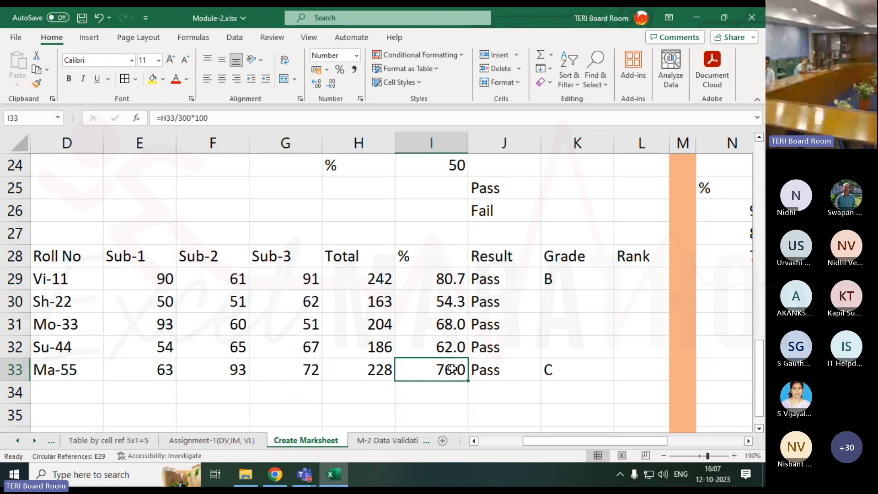
pyautogui.click(579, 273)
pyautogui.click(557, 369)
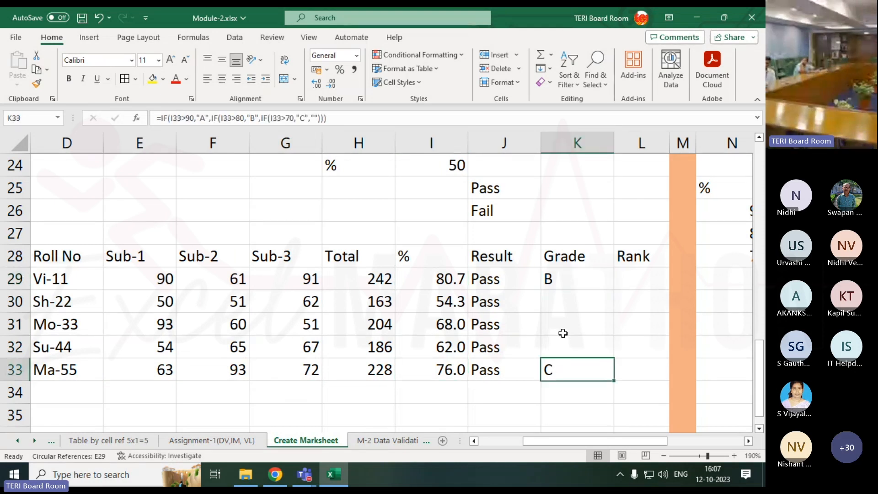
pyautogui.moveTo(558, 299); pyautogui.dragTo(560, 338)
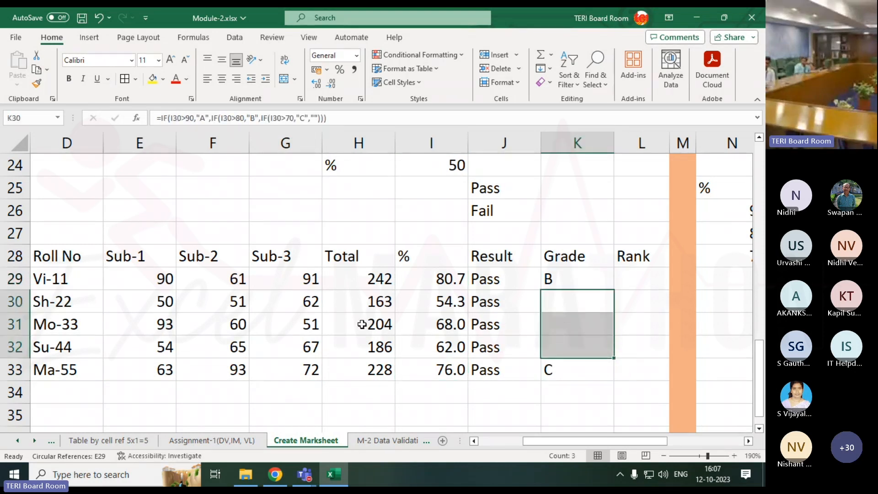
# Raise the lower limit of the random marks in E29:G33 to 80, making the formula =RANDBETWEEN(80,100) in every cell
pyautogui.click(226, 285)
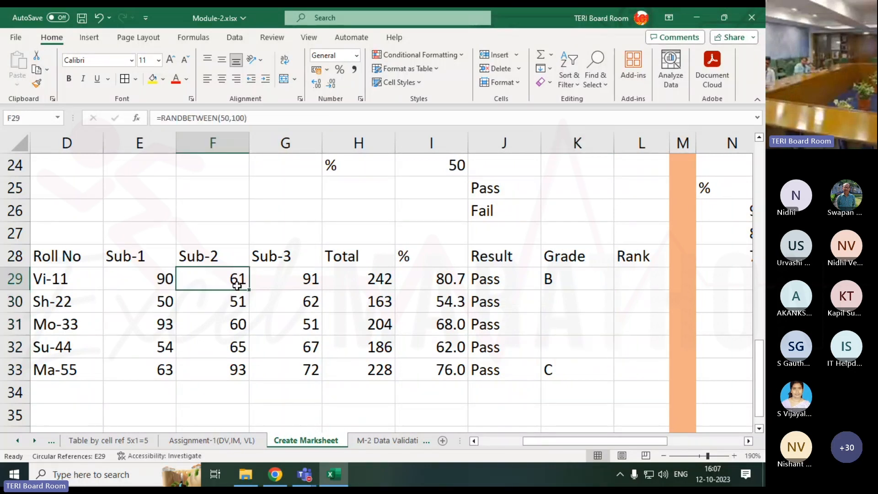
pyautogui.moveTo(247, 475)
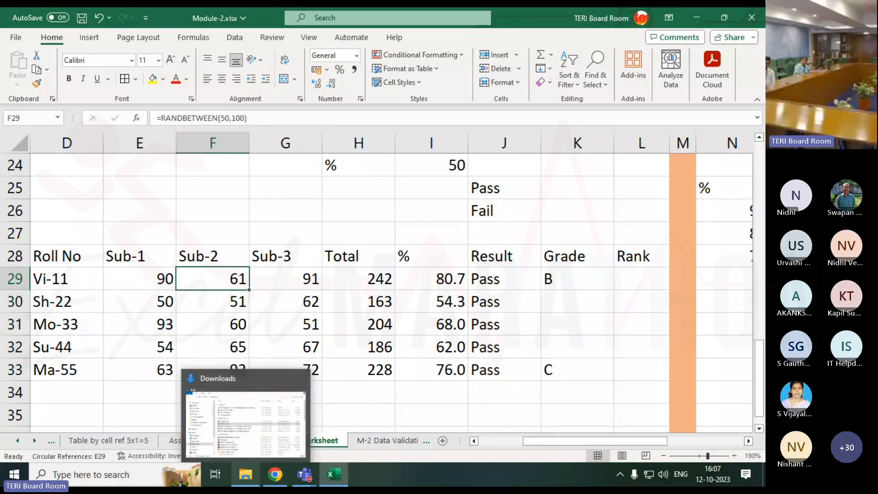
pyautogui.press('Left')
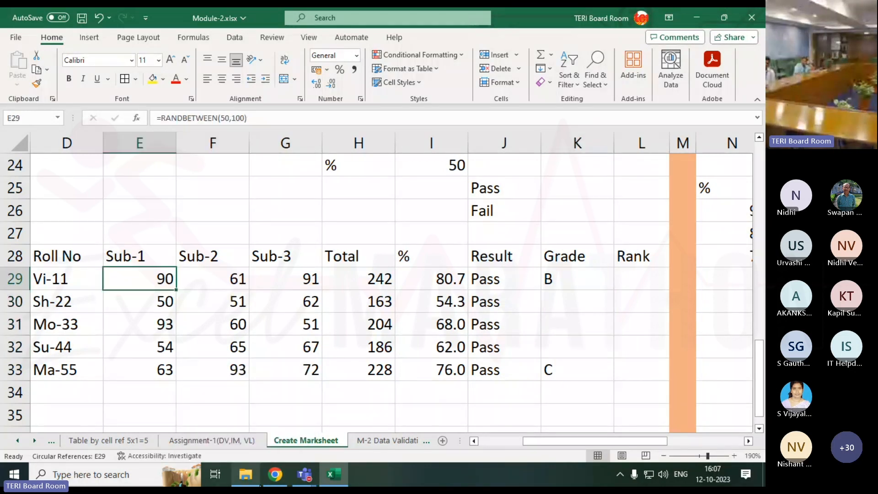
pyautogui.hotkey('shift', 'Right')
pyautogui.hotkey('shift', 'Right')
pyautogui.hotkey('shift', 'Down')
pyautogui.hotkey('shift', 'Down')
pyautogui.hotkey('shift', 'Down')
pyautogui.hotkey('shift', 'Down')
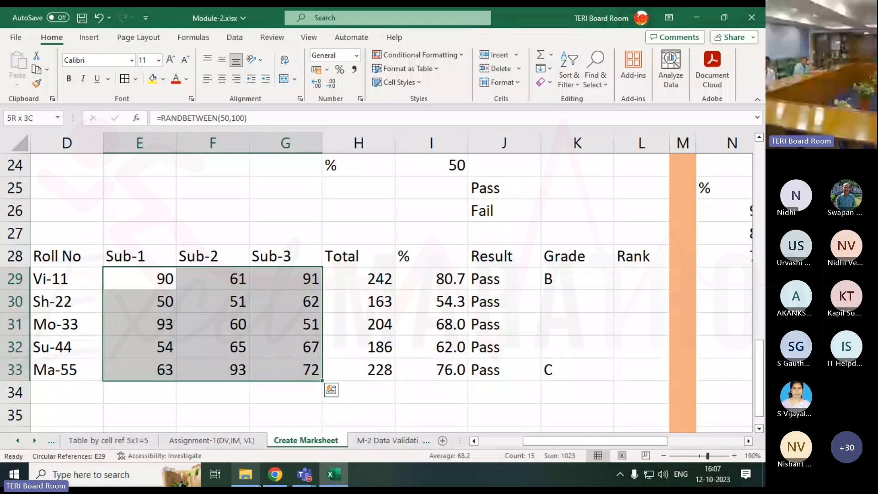
pyautogui.press('F2')
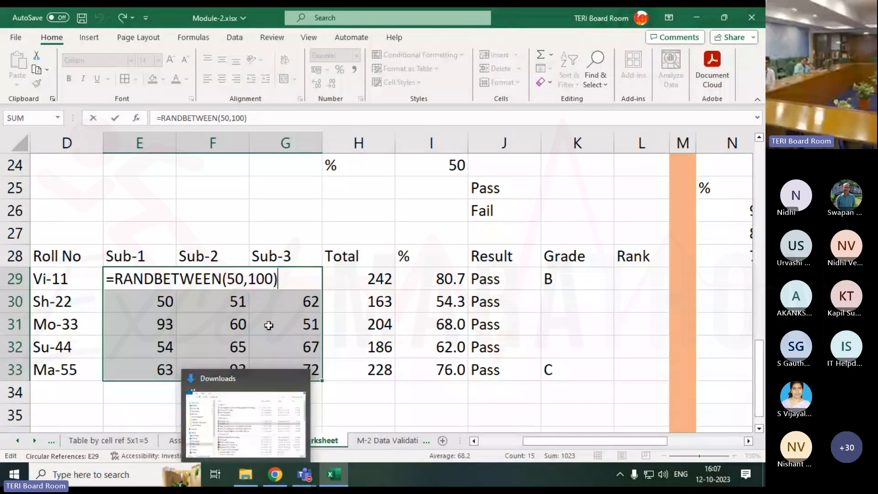
pyautogui.click(232, 279)
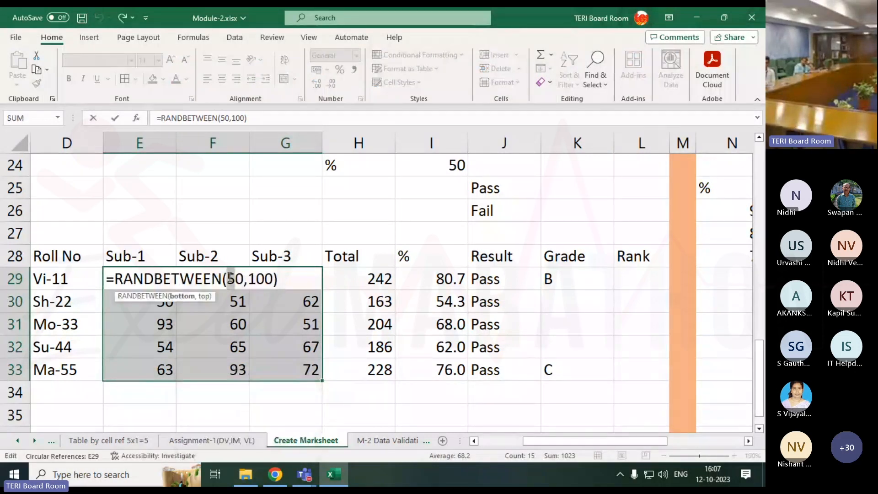
pyautogui.press('BackSpace')
pyautogui.write('8')
pyautogui.hotkey('ctrl', 'Return')
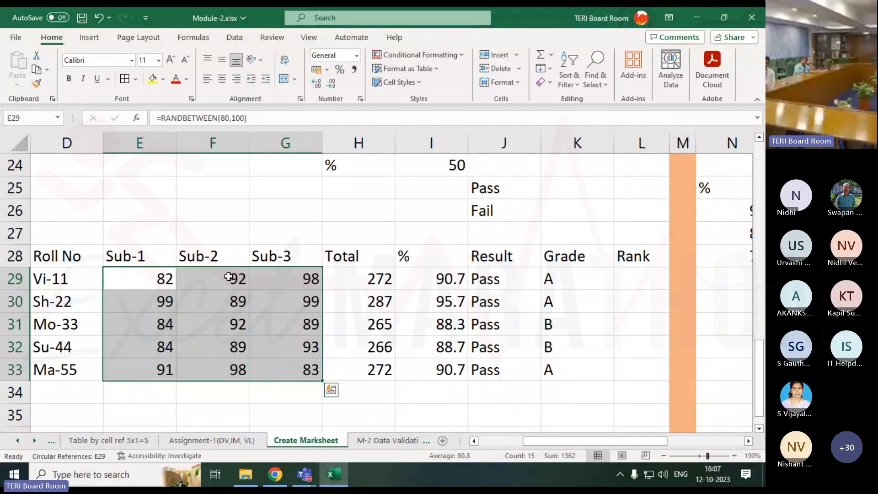
# Check the recalculated grades in K29:K33 and the subject marks in columns E to G behind them
pyautogui.moveTo(565, 262); pyautogui.dragTo(555, 325)
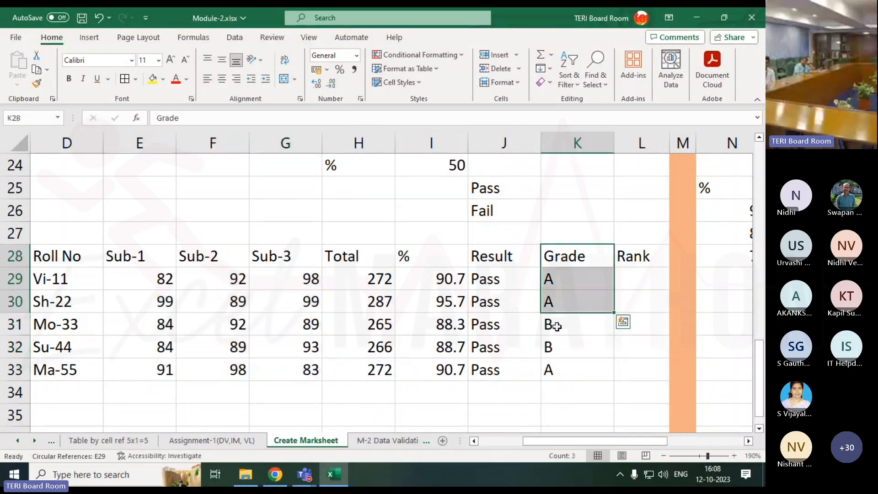
pyautogui.click(555, 325)
pyautogui.click(557, 368)
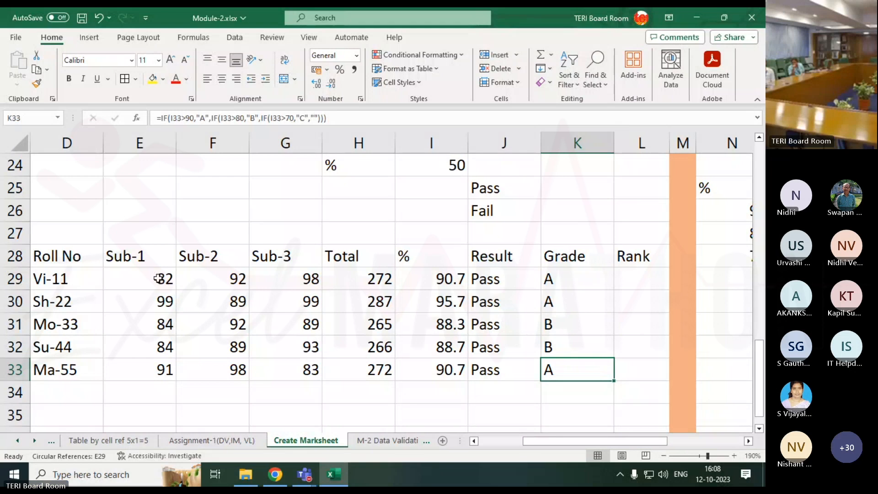
pyautogui.moveTo(161, 279); pyautogui.dragTo(267, 354)
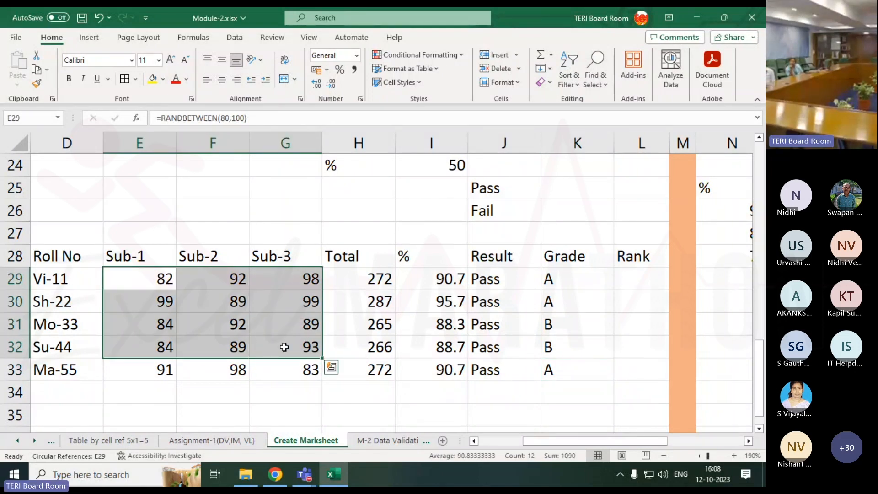
# Switch to the Microsoft Teams meeting window to read the participants' chat replies, and return to the Excel workbook
pyautogui.click(303, 474)
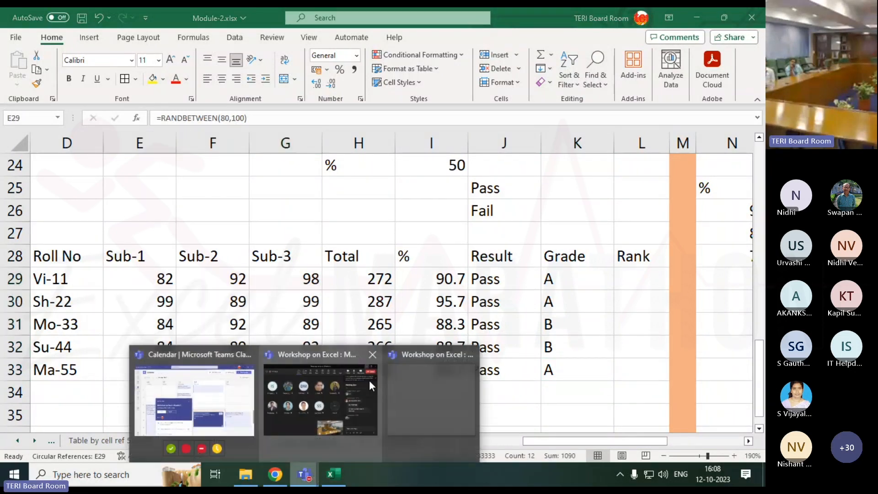
pyautogui.click(406, 401)
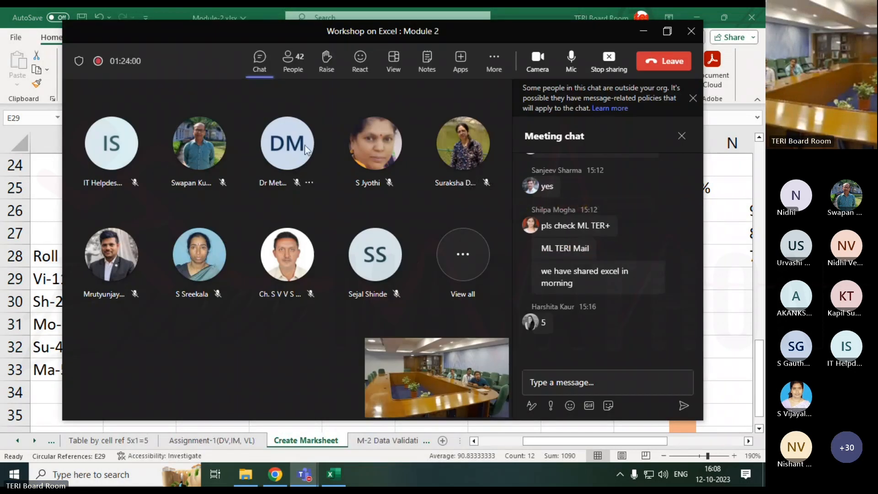
pyautogui.moveTo(306, 150)
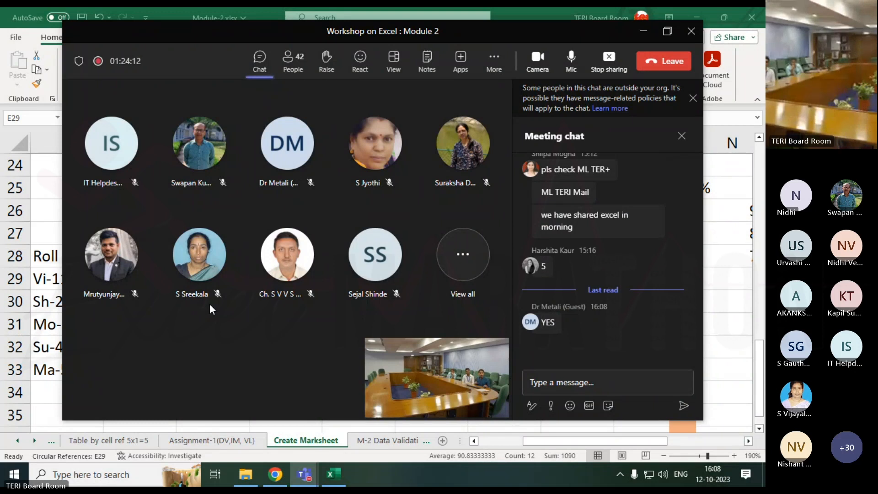
pyautogui.click(723, 298)
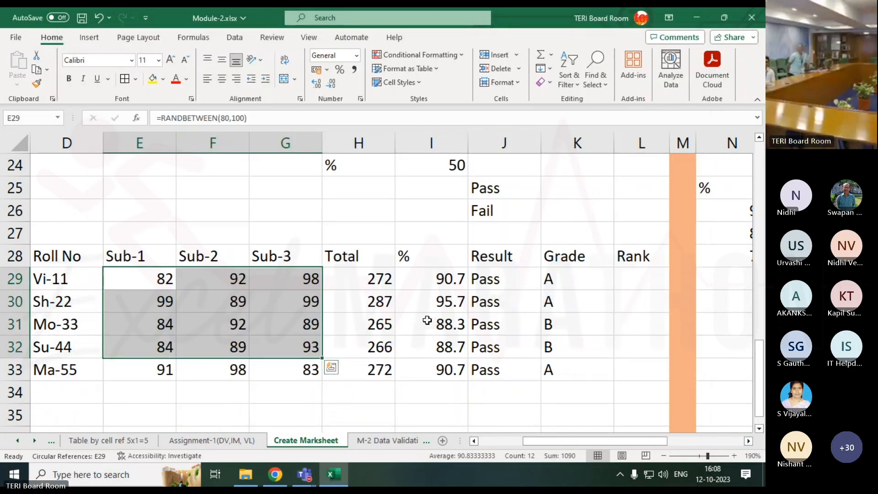
# Point out the percentages in I29:I31 and the Rank cell L29 for the first student
pyautogui.click(427, 320)
pyautogui.click(620, 278)
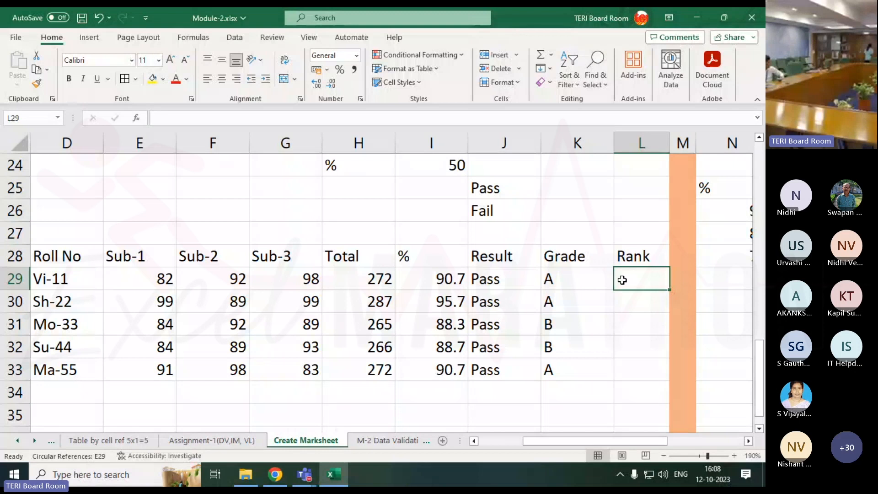
pyautogui.moveTo(451, 284); pyautogui.dragTo(448, 328)
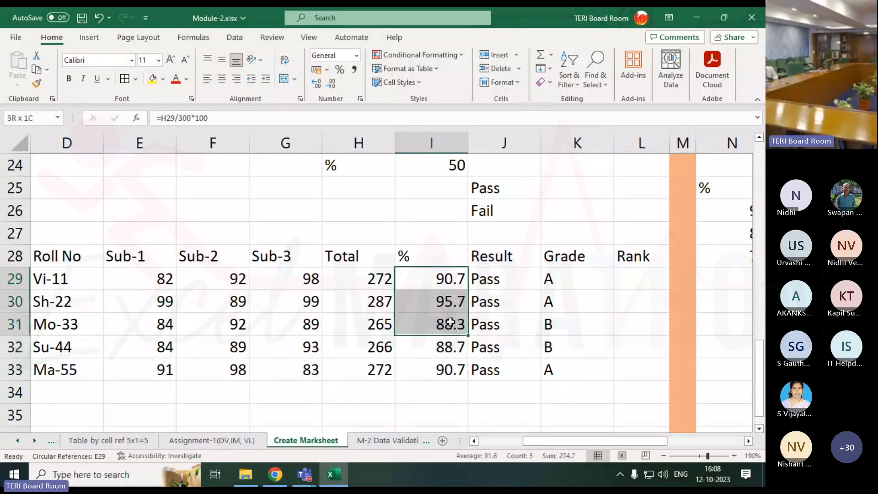
pyautogui.click(642, 274)
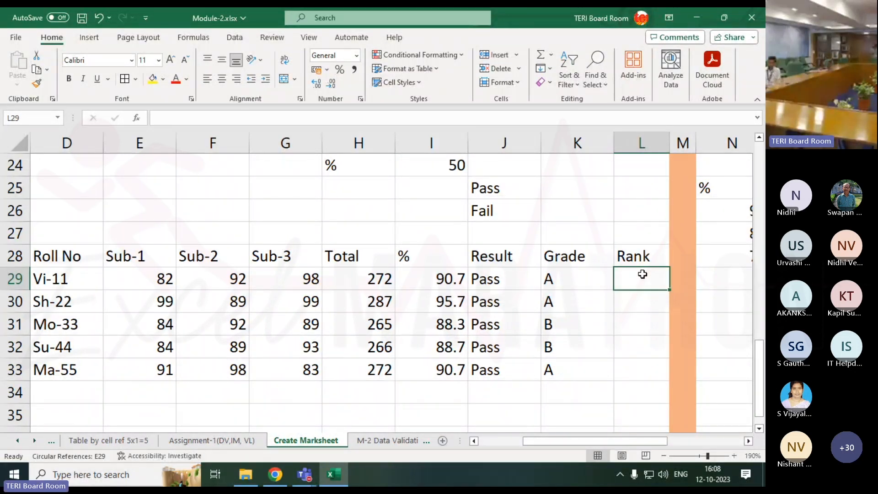
# Enter the sample rank numbers 1, 2 and 3 in cells K25:K27
pyautogui.click(604, 191)
pyautogui.write('1')
pyautogui.press('Return')
pyautogui.write('2')
pyautogui.press('Return')
pyautogui.write('3')
pyautogui.press('Return')
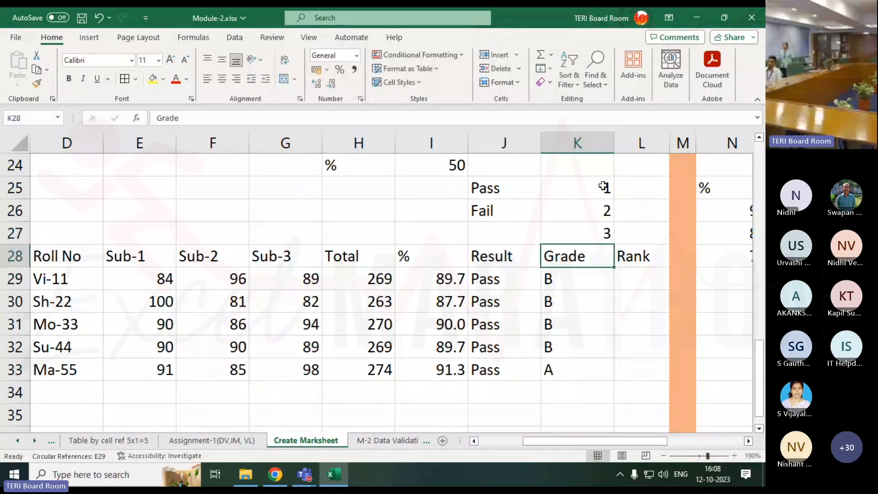
# Compare the first student's percentage in I29 with the whole percentage range I29:I33
pyautogui.click(441, 278)
pyautogui.moveTo(442, 292); pyautogui.dragTo(441, 360)
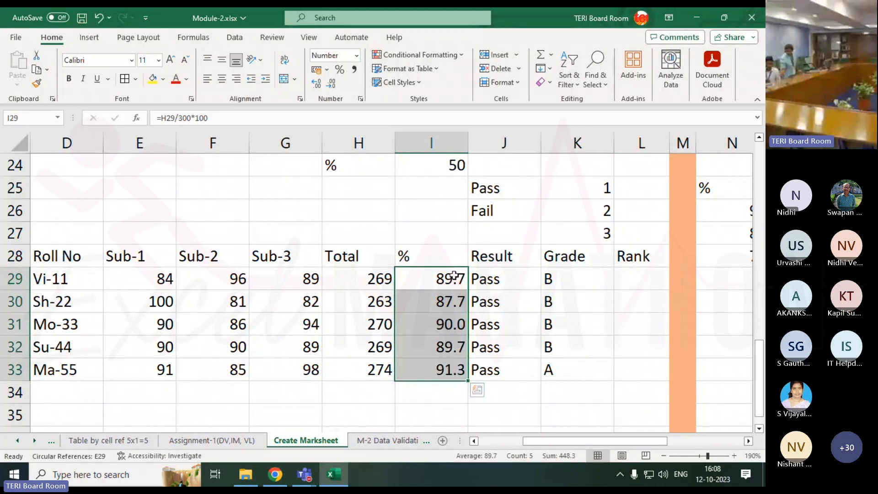
pyautogui.click(445, 342)
pyautogui.click(445, 290)
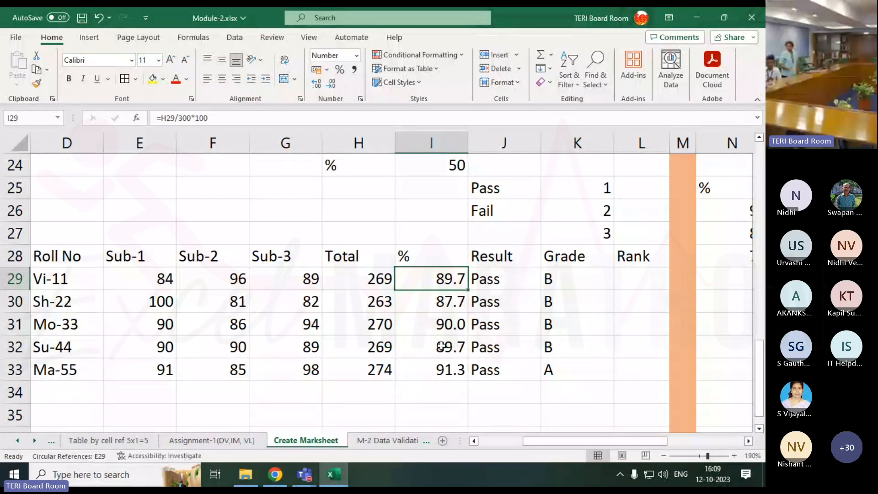
# Rank the first student's percentage by entering =RANK(I29,I29:I33) in the Rank cell L29
pyautogui.click(650, 284)
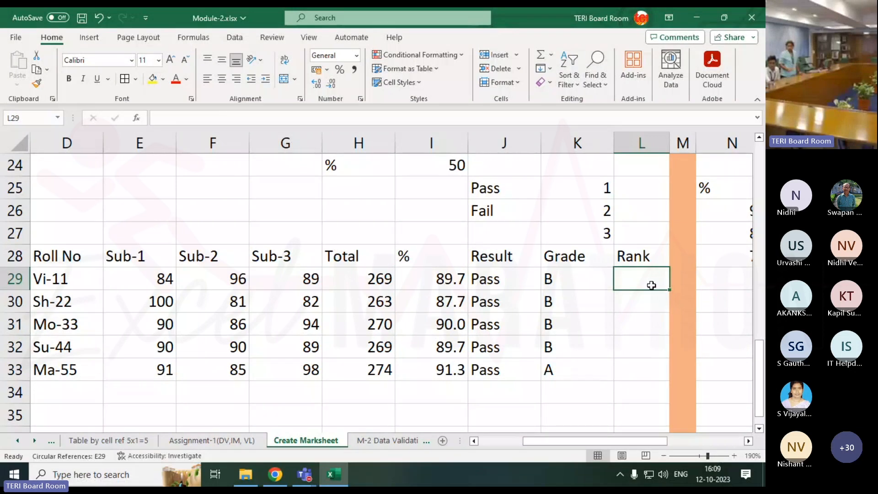
pyautogui.write('=')
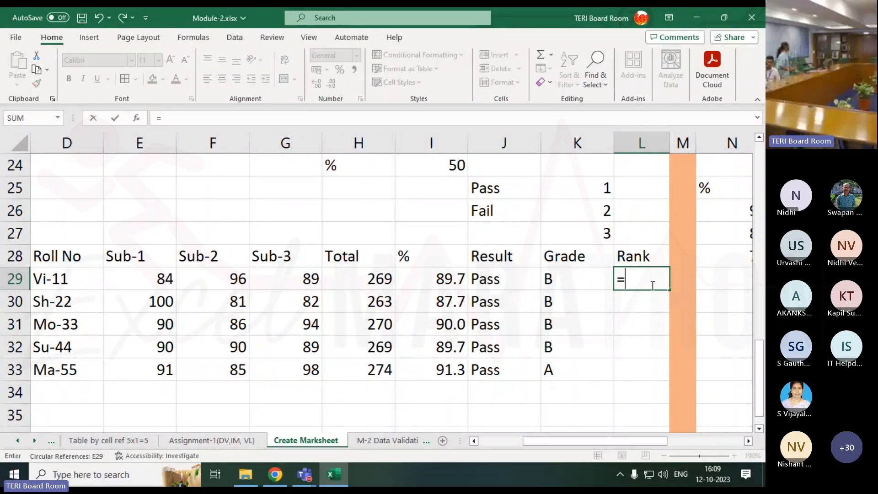
pyautogui.write('ran')
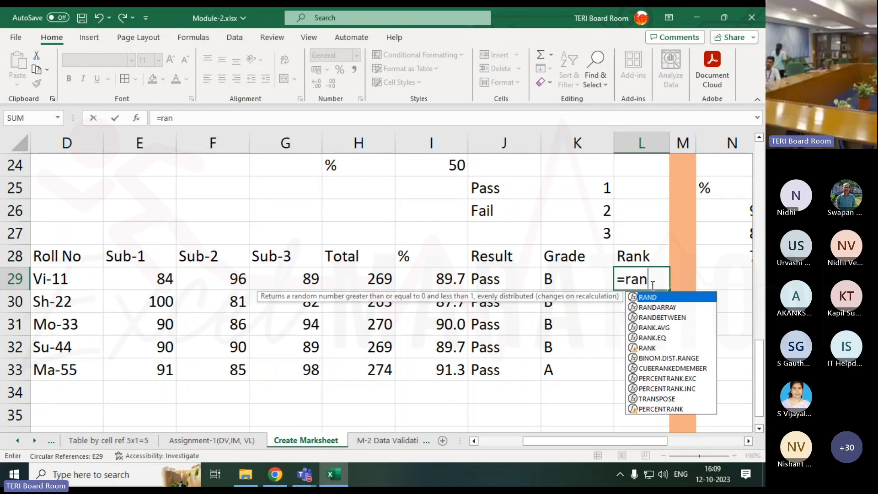
pyautogui.write('k')
pyautogui.press('Down')
pyautogui.press('Down')
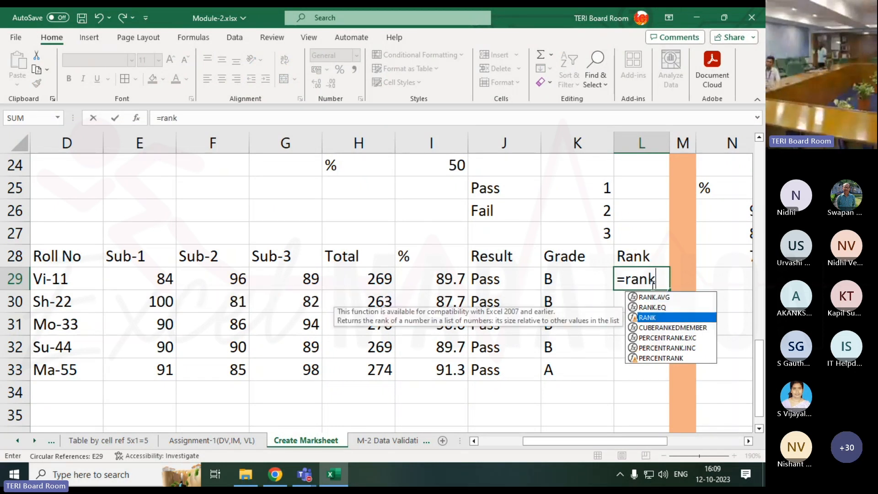
pyautogui.press('Tab')
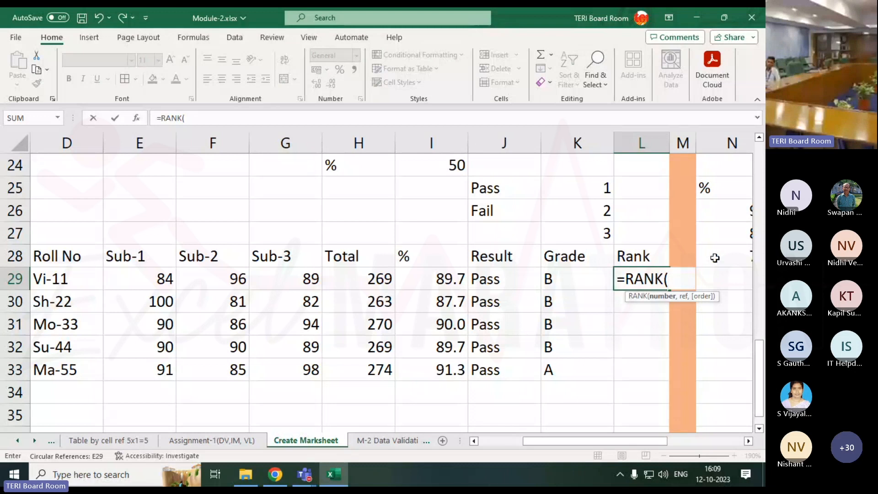
pyautogui.click(452, 283)
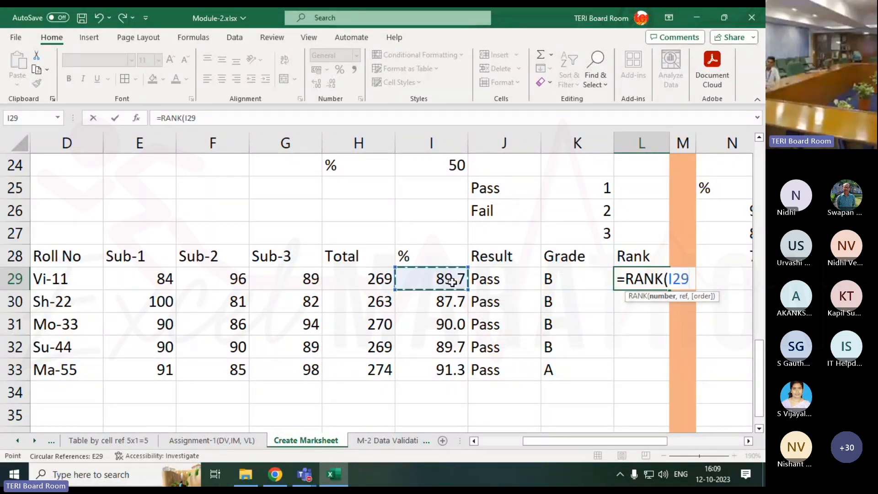
pyautogui.write(',')
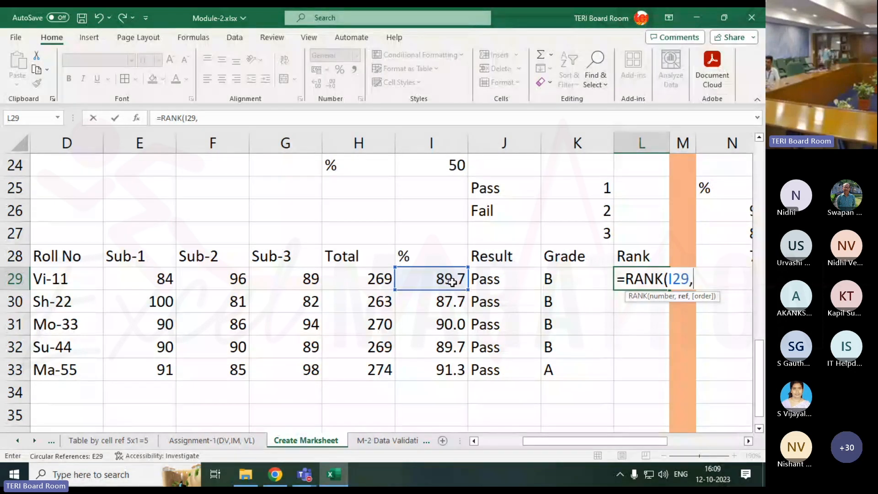
pyautogui.click(449, 279)
pyautogui.moveTo(450, 279); pyautogui.dragTo(449, 366)
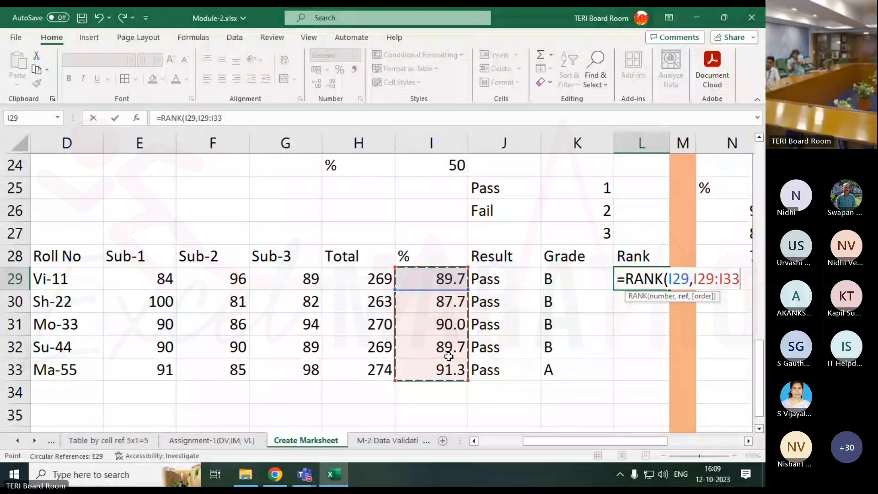
pyautogui.write(')')
pyautogui.press('Return')
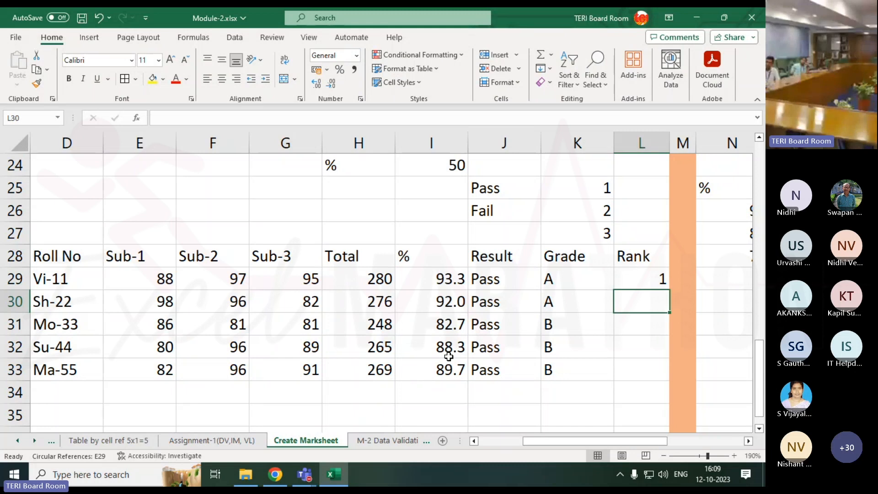
pyautogui.click(621, 282)
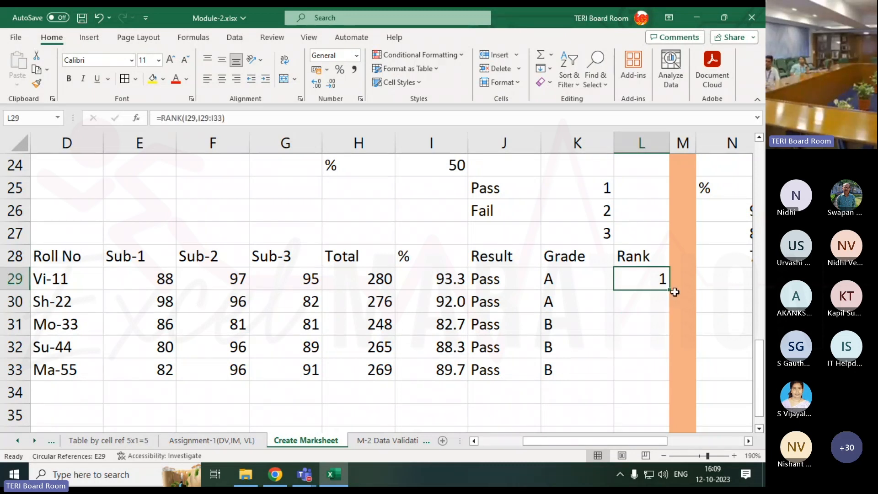
pyautogui.moveTo(671, 292); pyautogui.dragTo(669, 377)
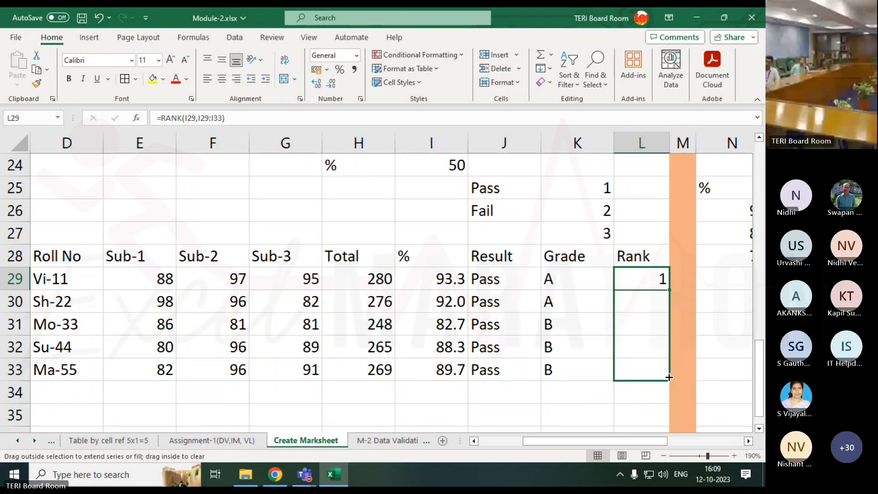
pyautogui.moveTo(669, 377); pyautogui.dragTo(663, 279)
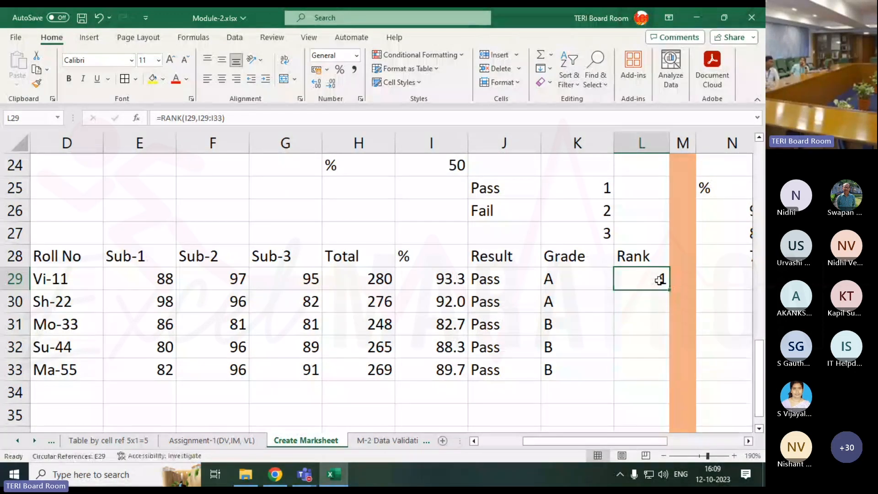
# Check the references of the RANK formula in L29 and recalculate the sheet to regenerate the random marks
pyautogui.doubleClick(655, 279)
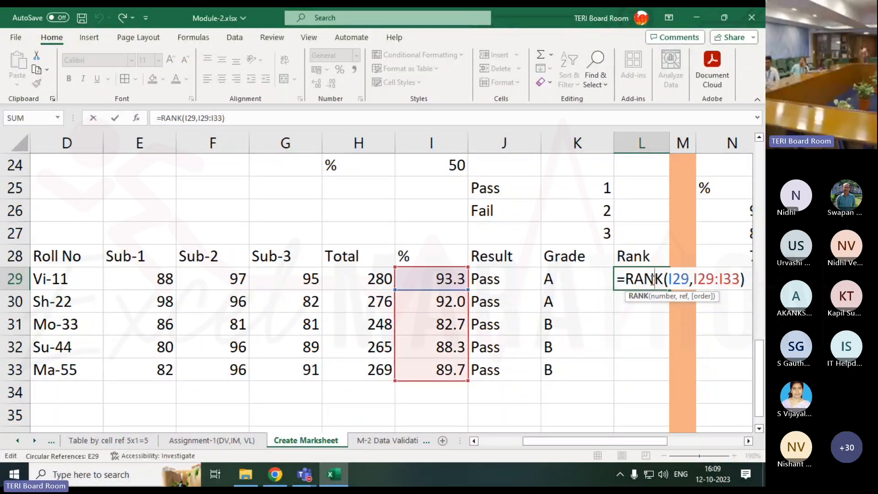
pyautogui.press('Return')
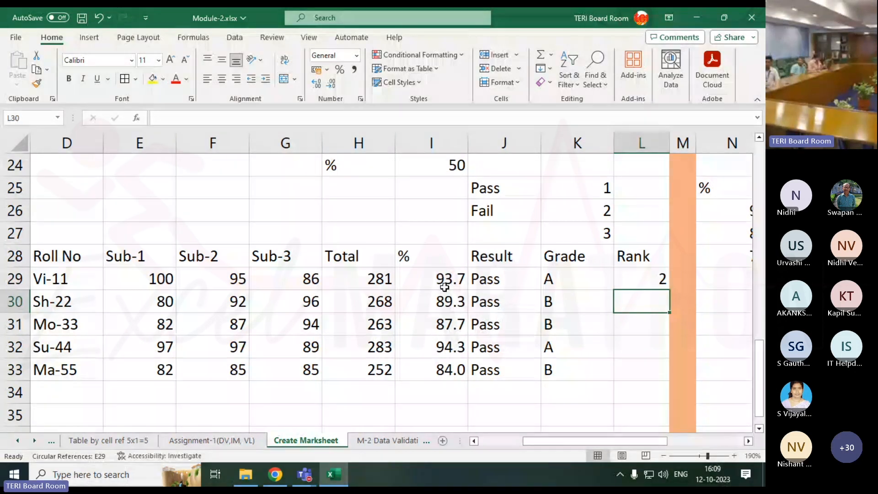
pyautogui.click(514, 398)
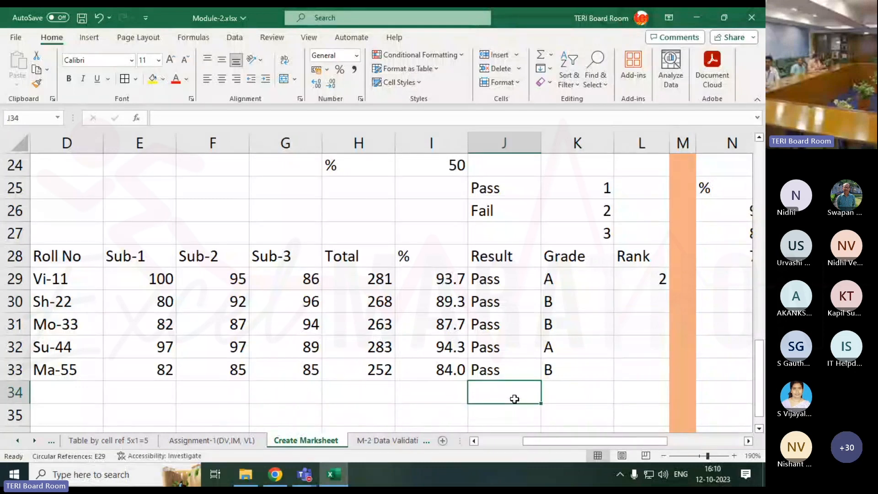
pyautogui.press('F9')
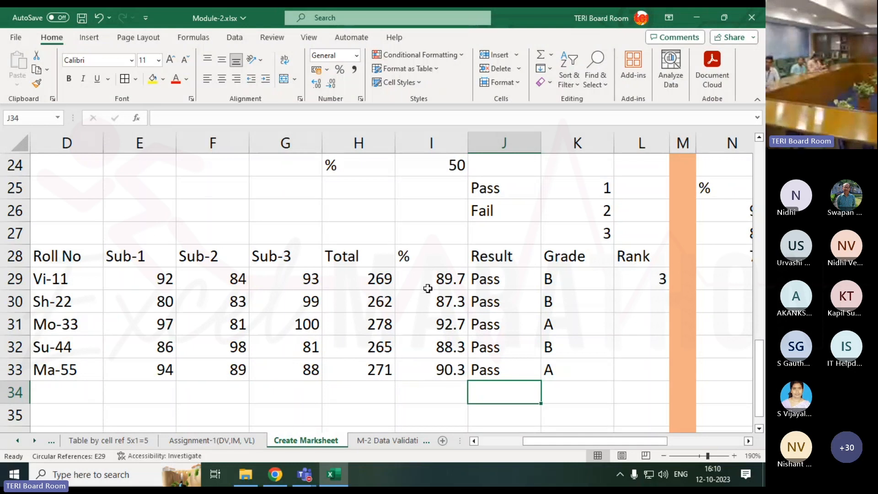
pyautogui.click(640, 278)
pyautogui.moveTo(669, 289)
pyautogui.mouseDown()
pyautogui.moveTo(668, 375)
pyautogui.moveTo(670, 269)
pyautogui.moveTo(669, 279)
pyautogui.mouseUp()
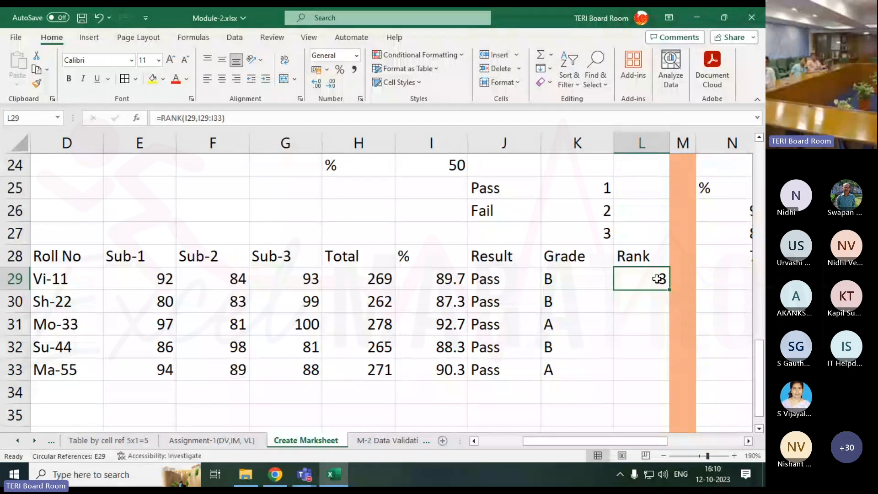
pyautogui.moveTo(669, 290); pyautogui.dragTo(663, 404)
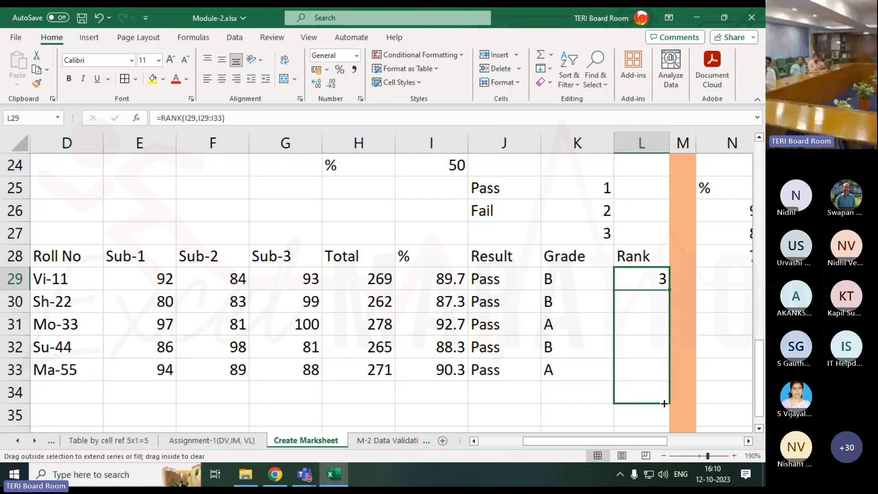
pyautogui.moveTo(664, 403); pyautogui.dragTo(658, 292)
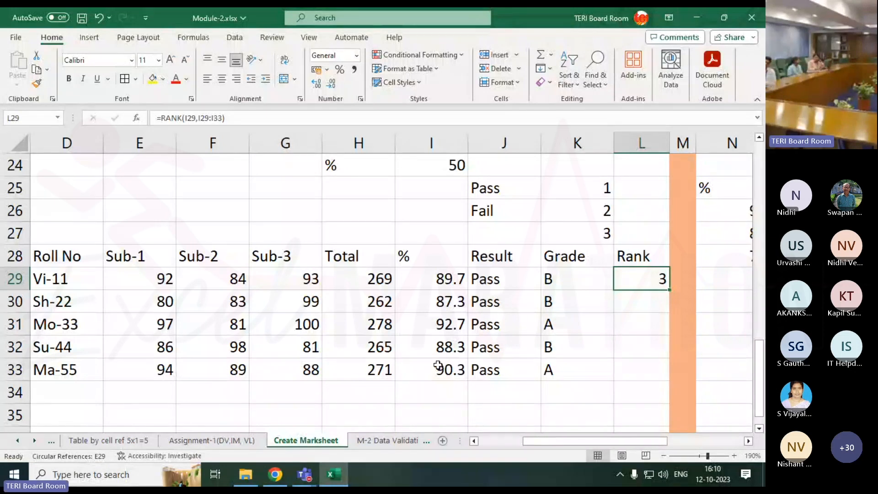
# Check the Microsoft Teams meeting chat for new participant replies, and return to the Excel workbook
pyautogui.moveTo(304, 474)
pyautogui.click(374, 399)
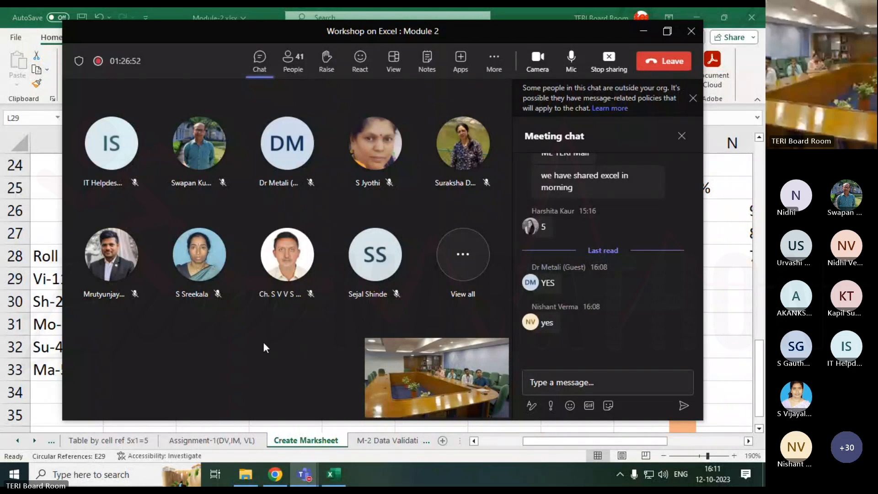
pyautogui.hotkey('alt', 'Tab')
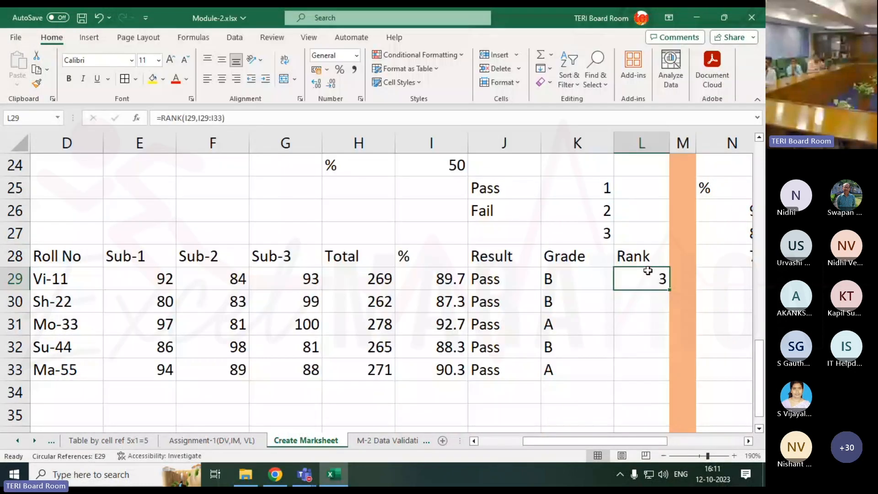
# Examine the references in L29's RANK formula and the percentage-to-grade table in N25:O28
pyautogui.doubleClick(644, 278)
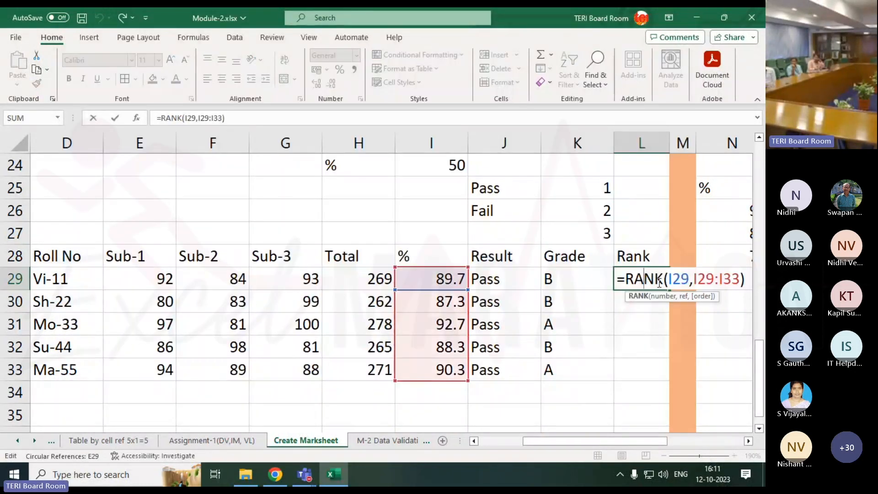
pyautogui.press('Return')
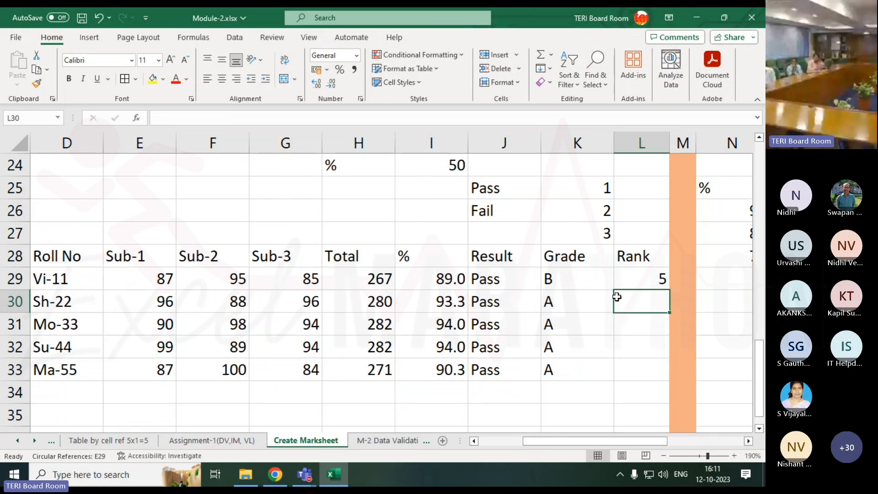
pyautogui.click(716, 308)
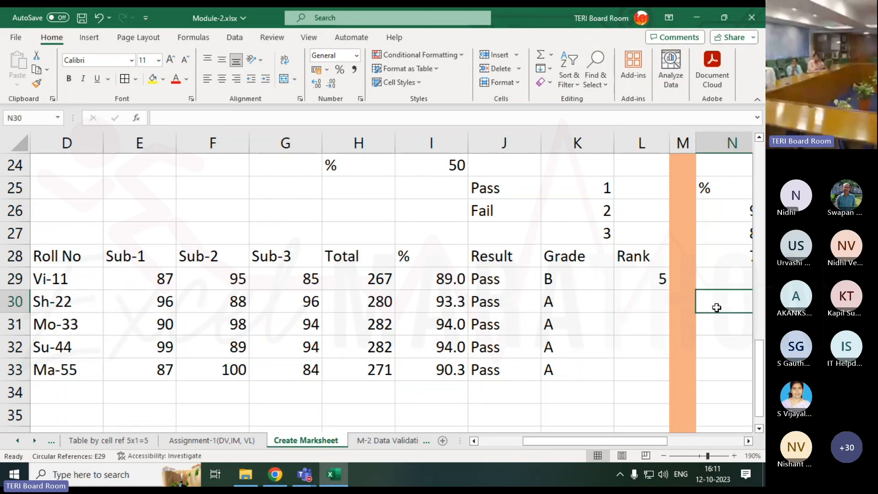
pyautogui.hscroll(3, 717, 307)
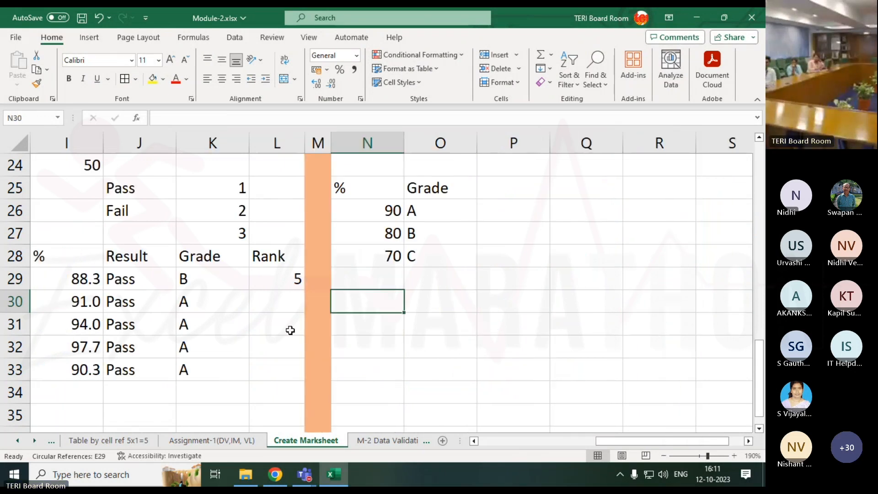
# Recalculate the sheet to regenerate the random marks and check the first student's percentage in I29
pyautogui.click(205, 417)
pyautogui.press('F9')
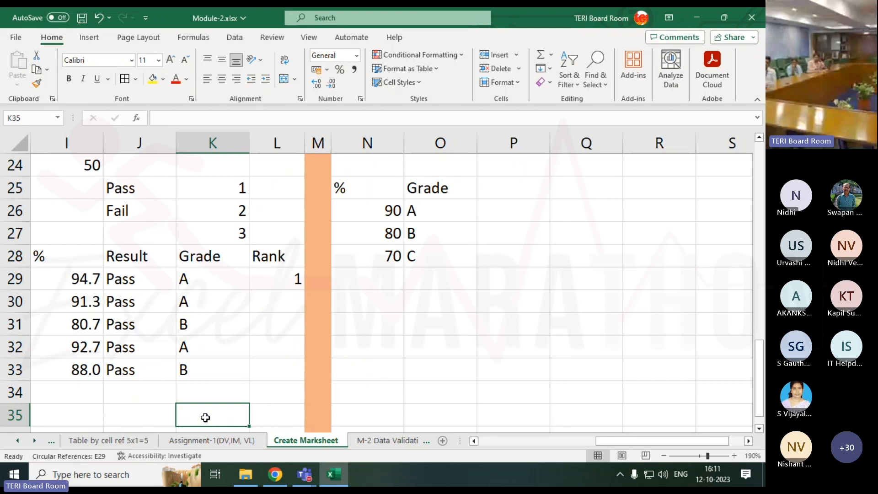
pyautogui.click(85, 284)
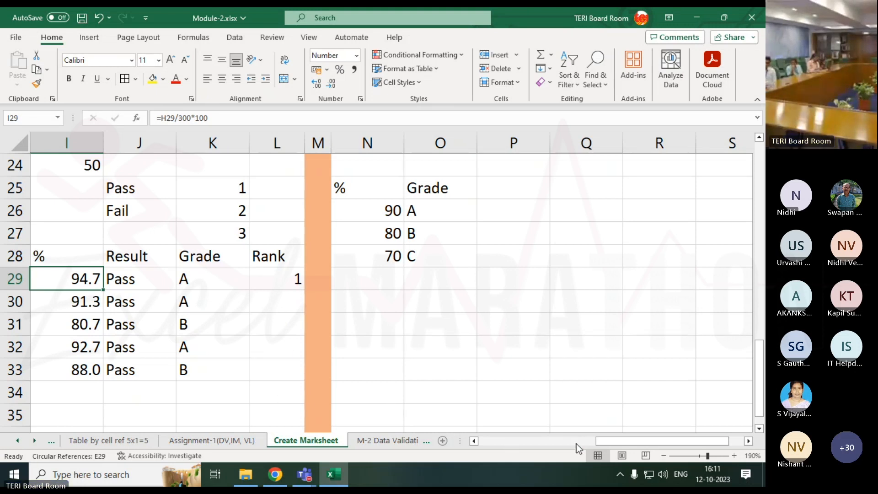
# Replace the RANDBETWEEN formulas in the subject marks E29:G33 with fixed values by copying them and pasting values in place
pyautogui.moveTo(608, 441); pyautogui.dragTo(550, 458)
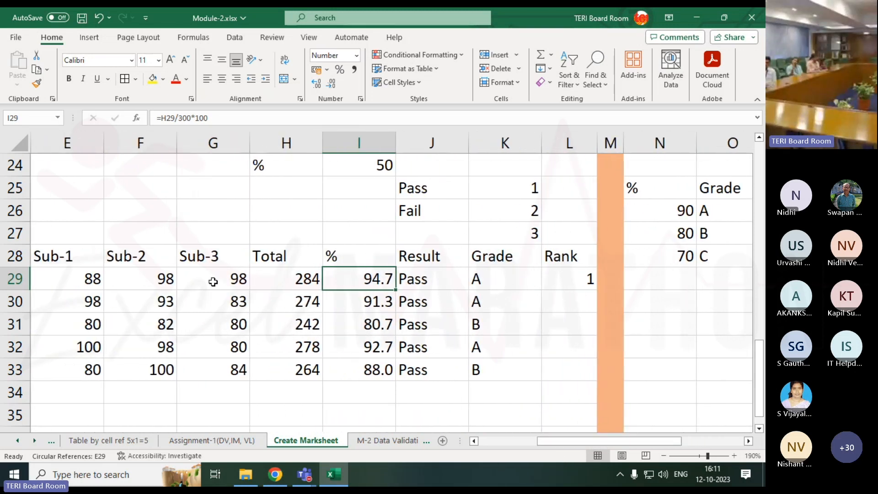
pyautogui.moveTo(50, 279); pyautogui.dragTo(200, 368)
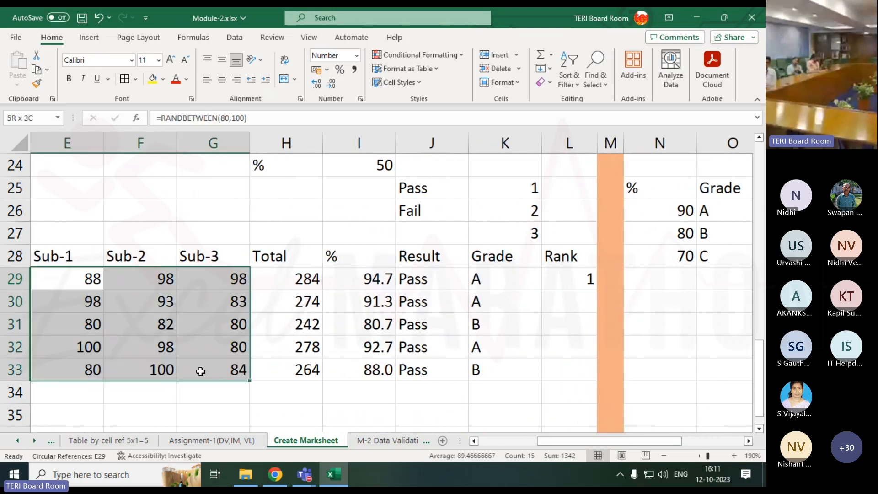
pyautogui.rightClick(181, 311)
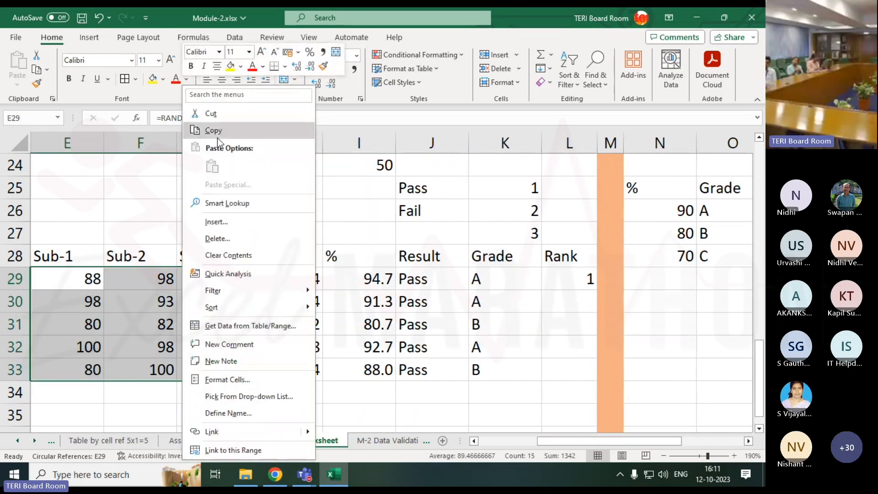
pyautogui.click(218, 133)
pyautogui.rightClick(88, 320)
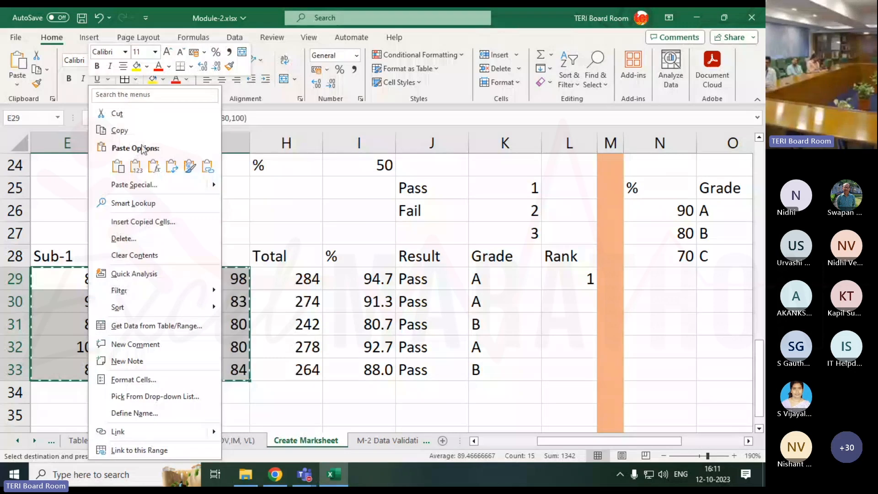
pyautogui.click(136, 166)
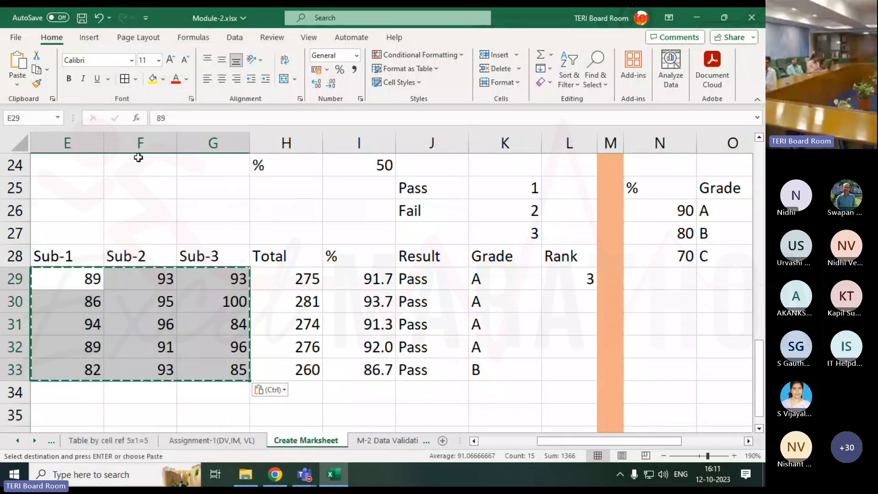
pyautogui.click(188, 368)
pyautogui.click(318, 402)
pyautogui.press('Escape')
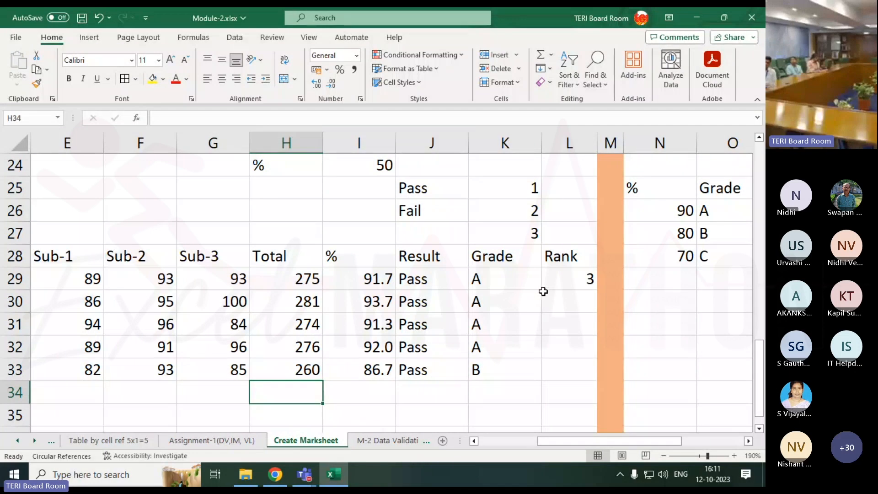
# Compare the percentages in I30 and I32 with their empty Rank cells L30 and L32
pyautogui.click(374, 302)
pyautogui.click(580, 306)
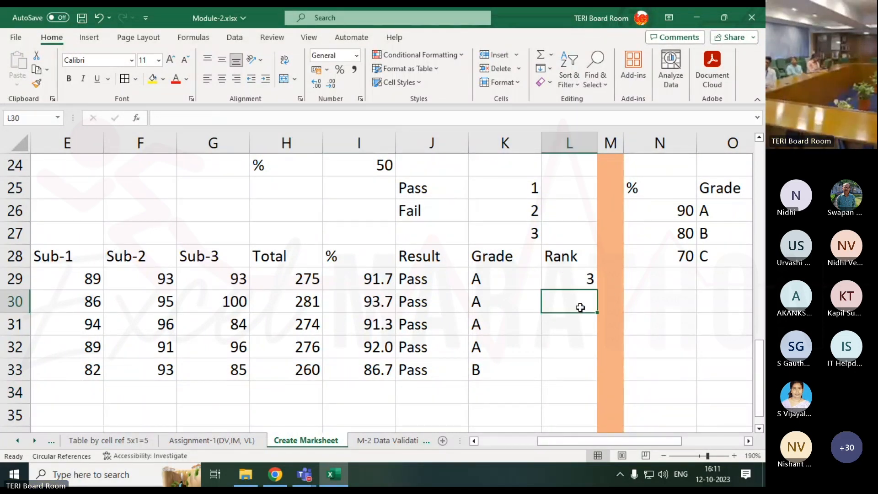
pyautogui.click(377, 351)
pyautogui.click(561, 349)
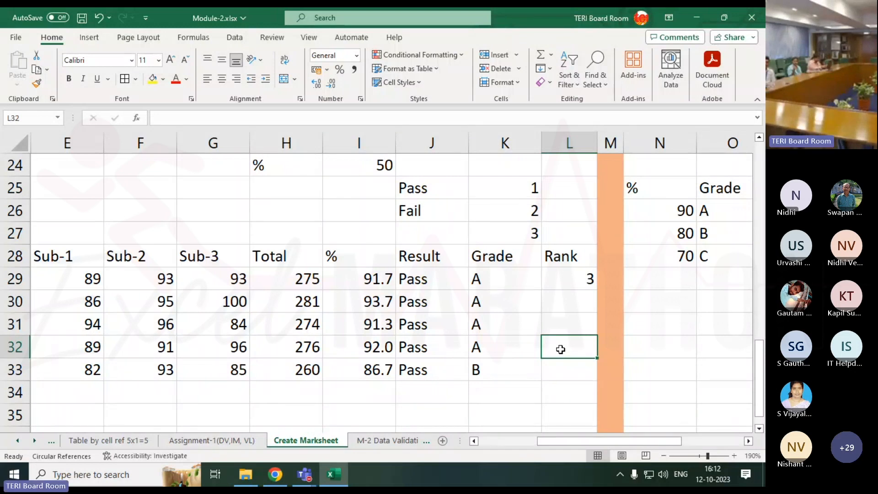
# Make the number reference absolute in L29 so the formula reads =RANK($I$29,I29:I33), and fill it down to L33
pyautogui.click(567, 279)
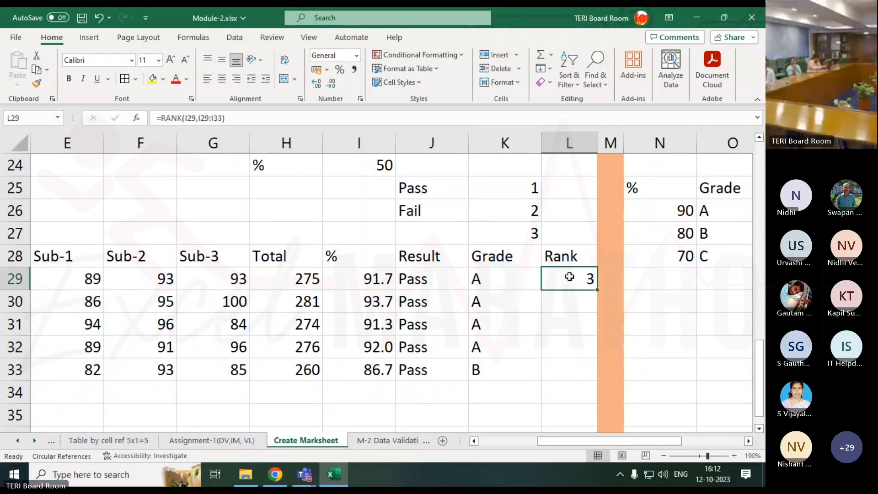
pyautogui.doubleClick(571, 279)
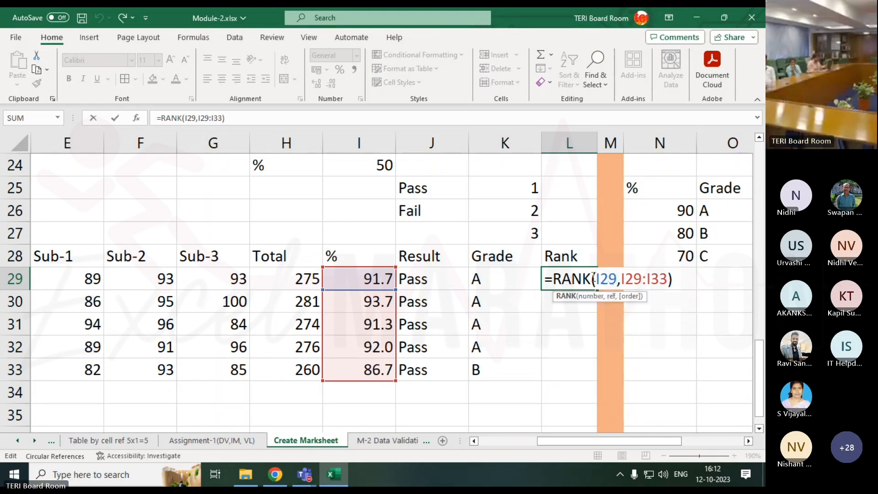
pyautogui.moveTo(595, 277); pyautogui.dragTo(618, 283)
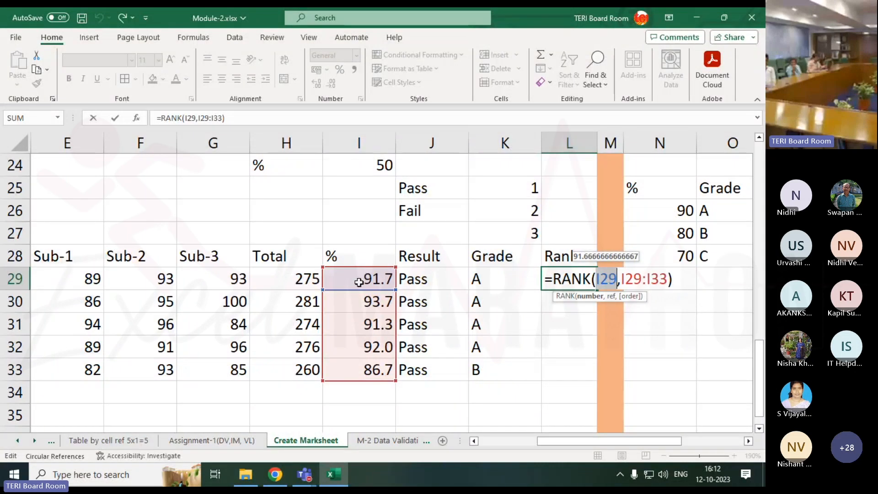
pyautogui.press('F4')
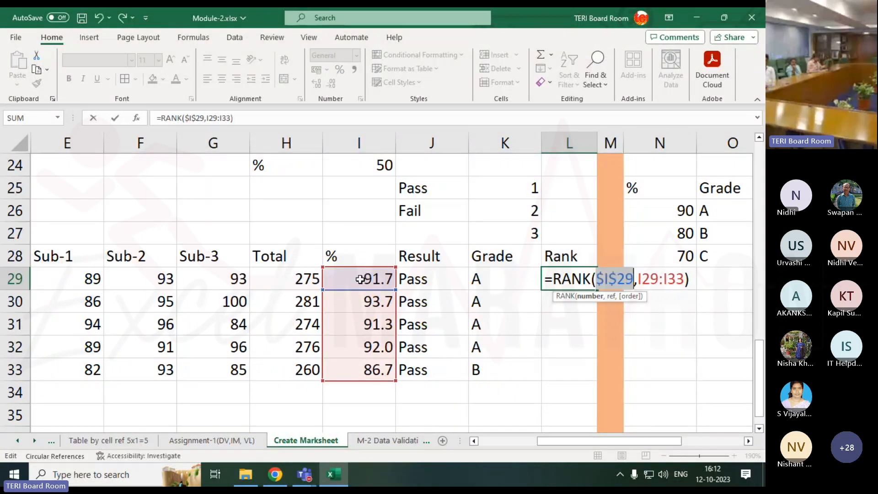
pyautogui.press('Return')
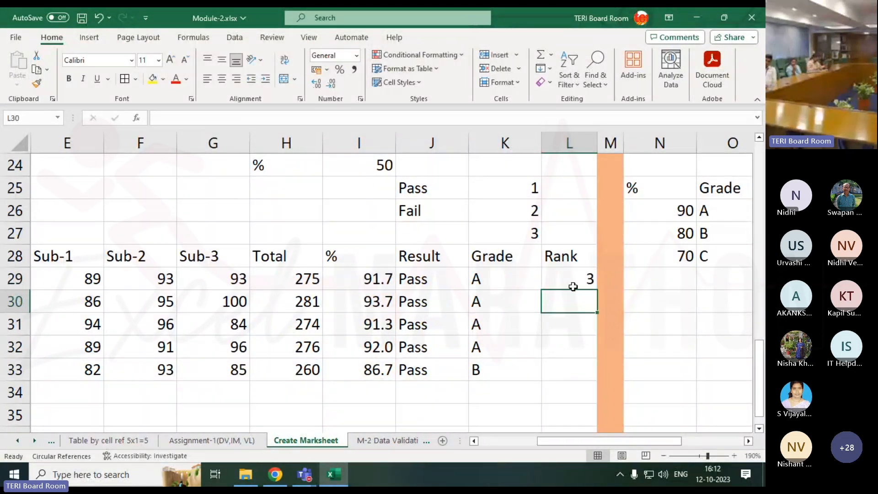
pyautogui.click(587, 281)
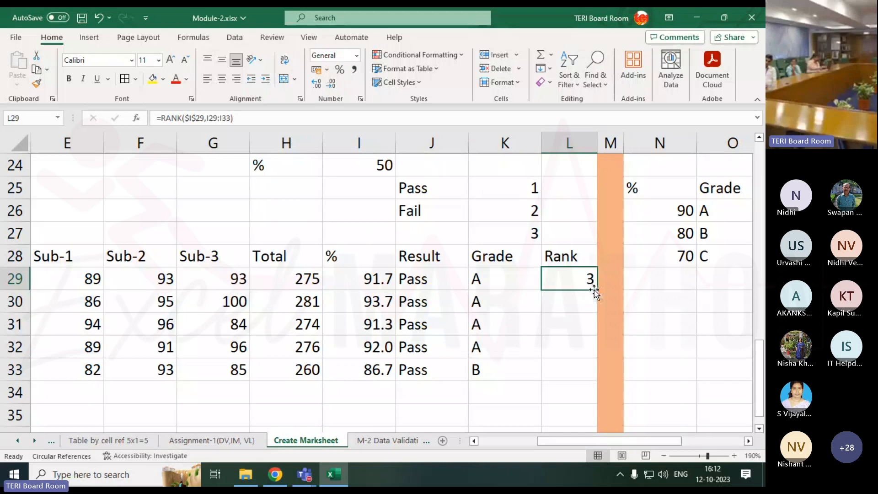
pyautogui.moveTo(594, 291); pyautogui.dragTo(593, 360)
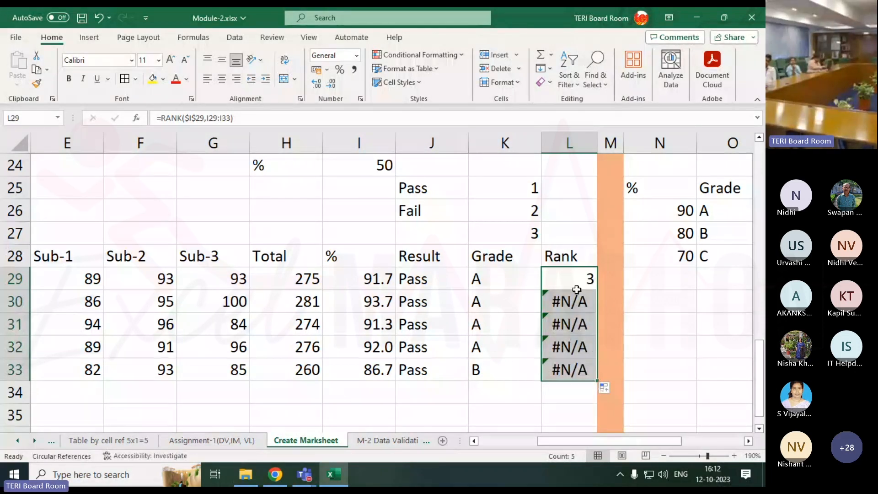
# Examine the number and range references in L29's RANK formula
pyautogui.click(578, 288)
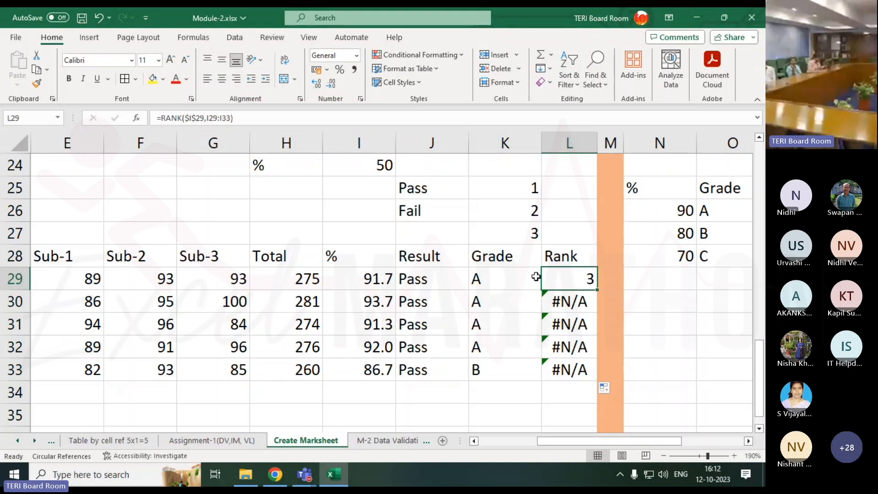
pyautogui.doubleClick(574, 283)
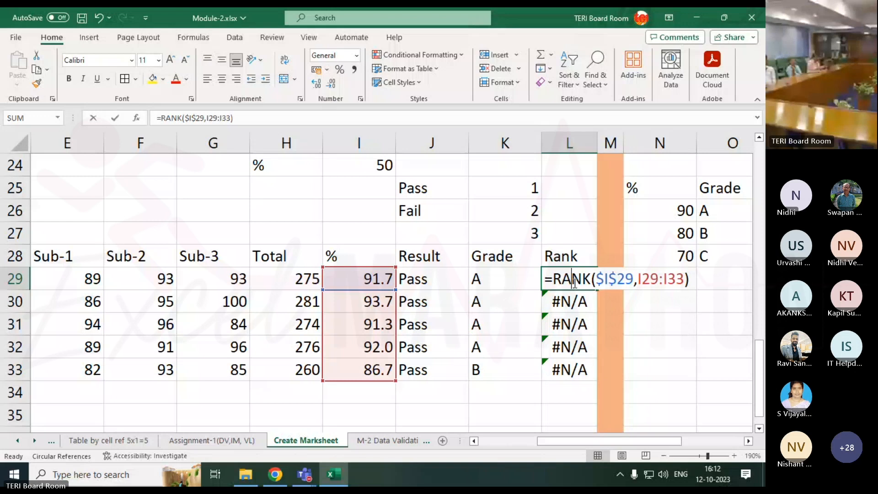
pyautogui.click(620, 278)
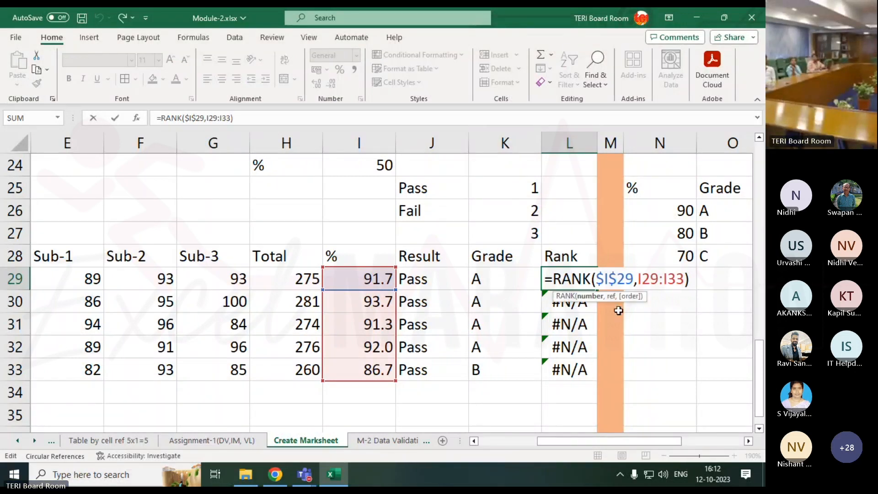
pyautogui.click(643, 279)
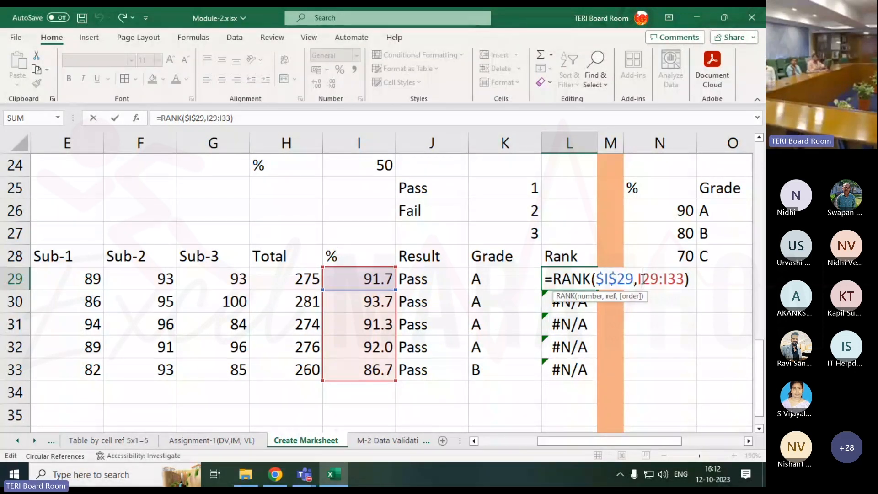
pyautogui.click(649, 279)
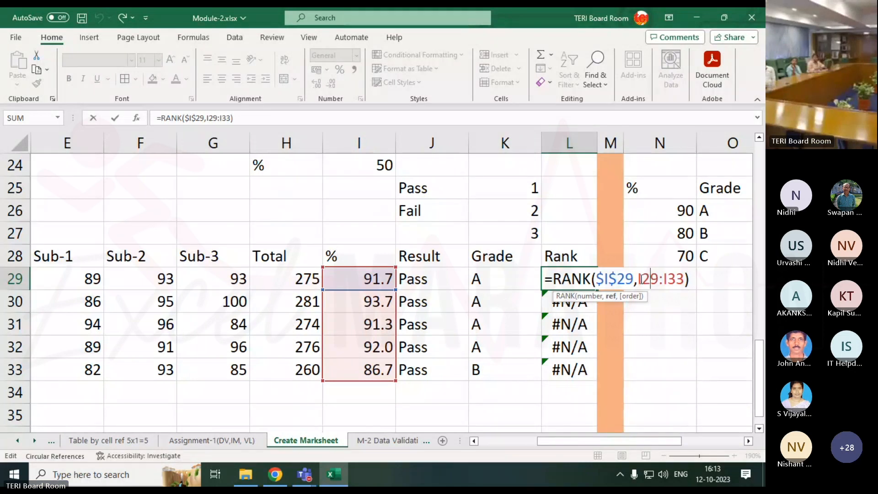
pyautogui.moveTo(638, 279); pyautogui.dragTo(659, 279)
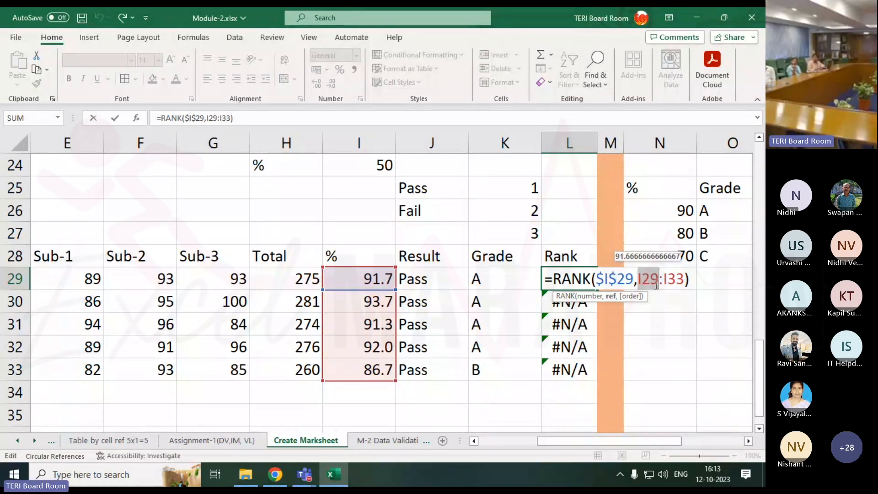
pyautogui.press('Return')
pyautogui.press('Up')
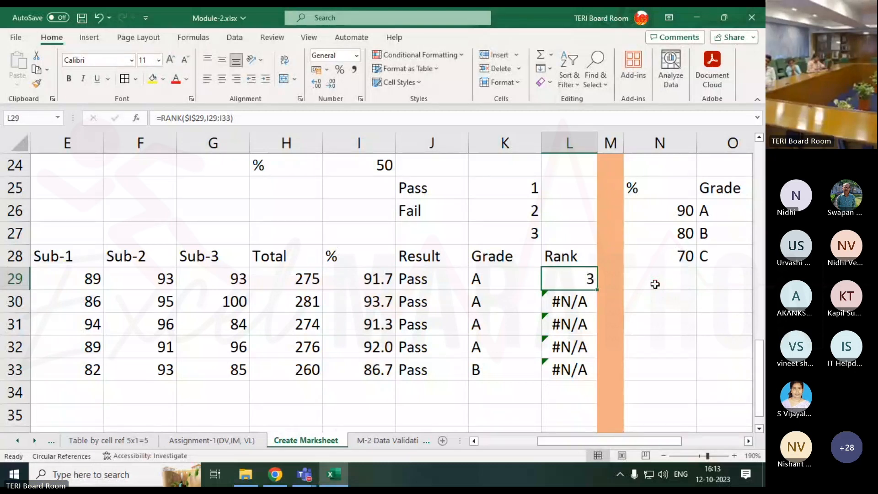
# Make the range absolute in L29 so the formula reads =RANK($I$29,$I$29:$I$33), and fill it down to L33
pyautogui.press('F2')
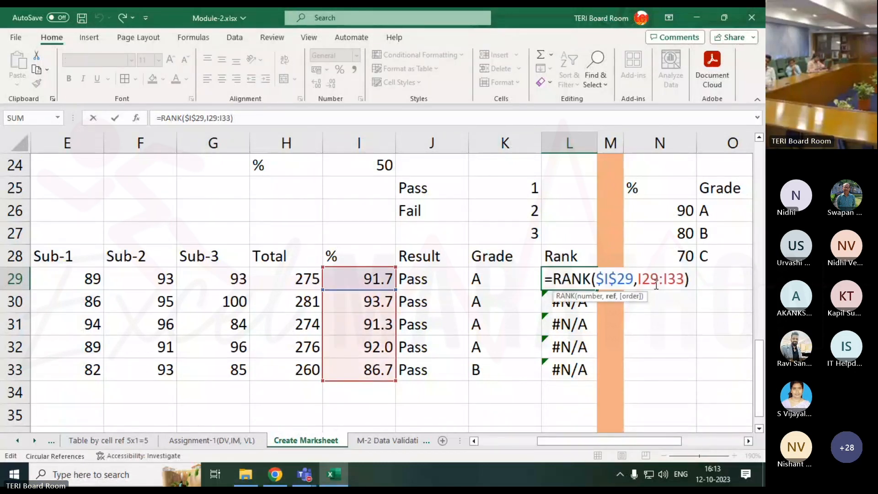
pyautogui.hotkey('shift', 'Left')
pyautogui.hotkey('shift', 'Left')
pyautogui.hotkey('shift', 'Left')
pyautogui.hotkey('shift', 'Left')
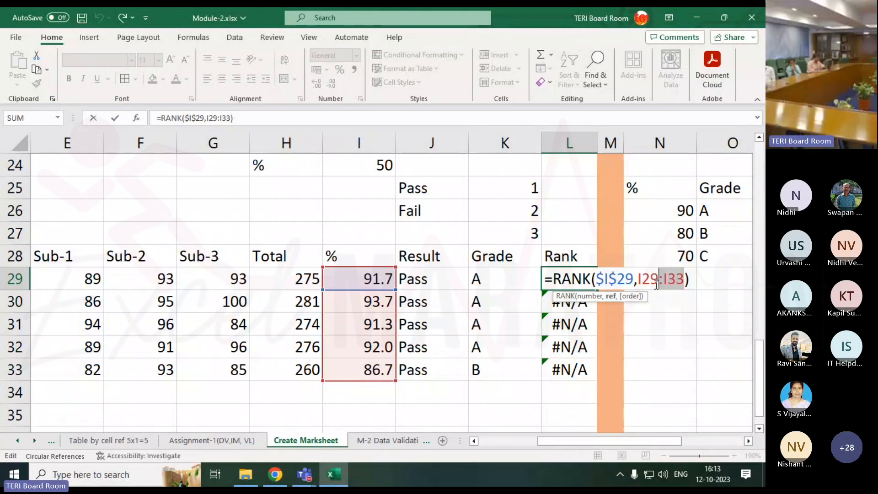
pyautogui.hotkey('shift', 'Left')
pyautogui.hotkey('shift', 'Left')
pyautogui.hotkey('shift', 'Left')
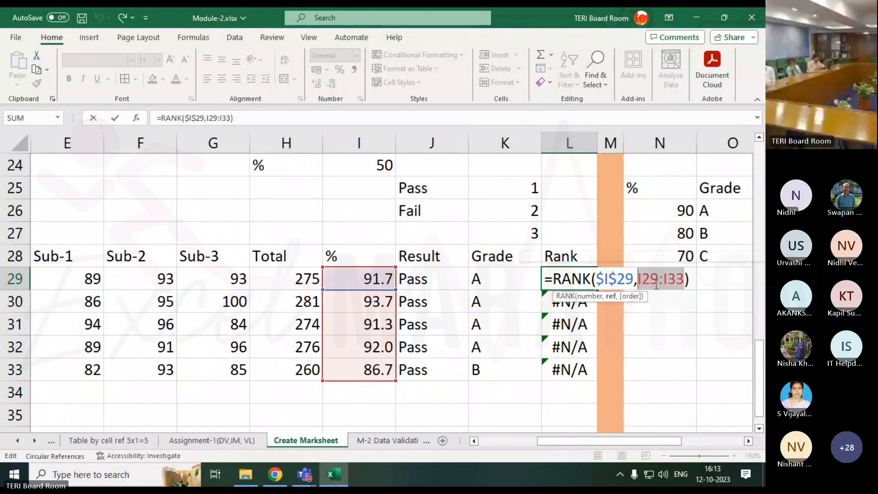
pyautogui.press('F4')
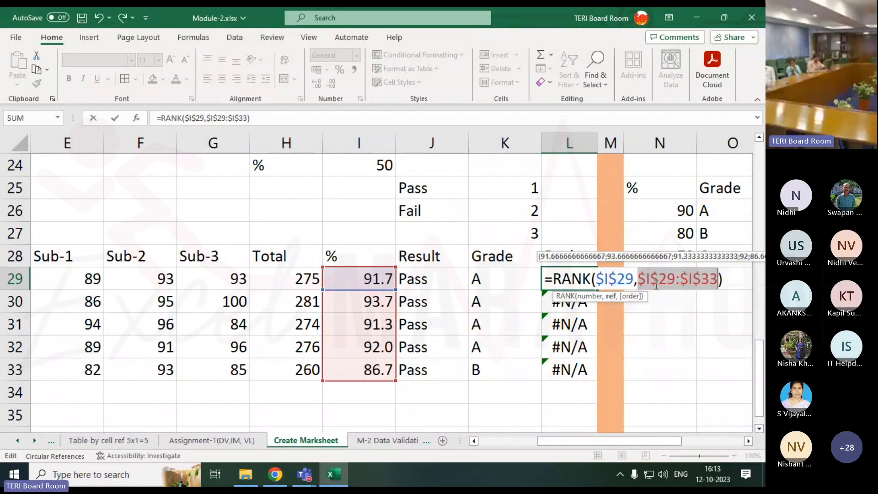
pyautogui.hotkey('ctrl', 'Return')
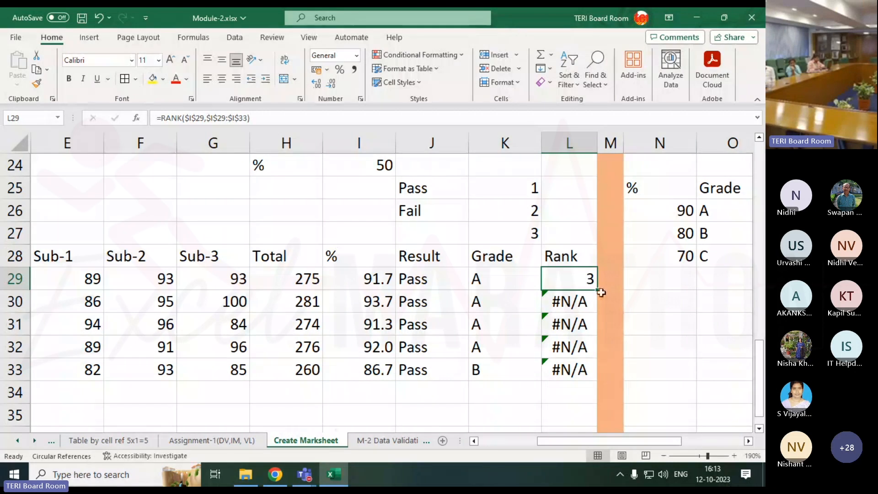
pyautogui.moveTo(597, 289); pyautogui.dragTo(597, 371)
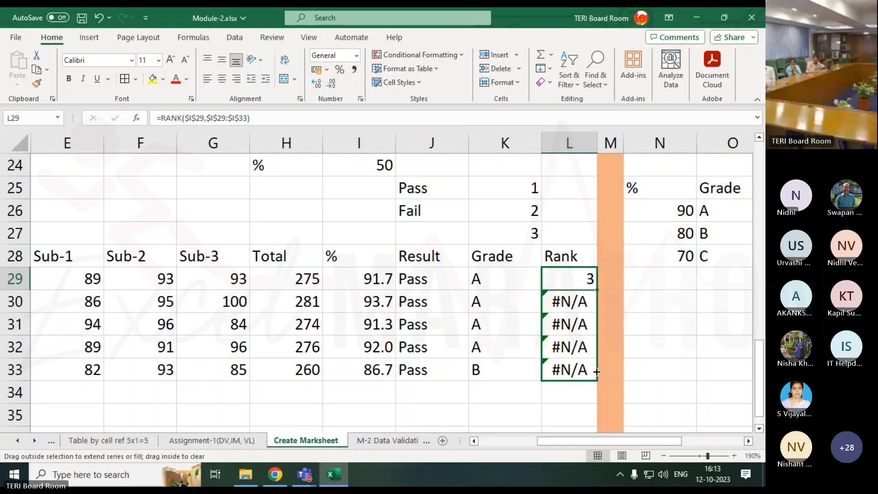
pyautogui.moveTo(596, 371); pyautogui.dragTo(597, 372)
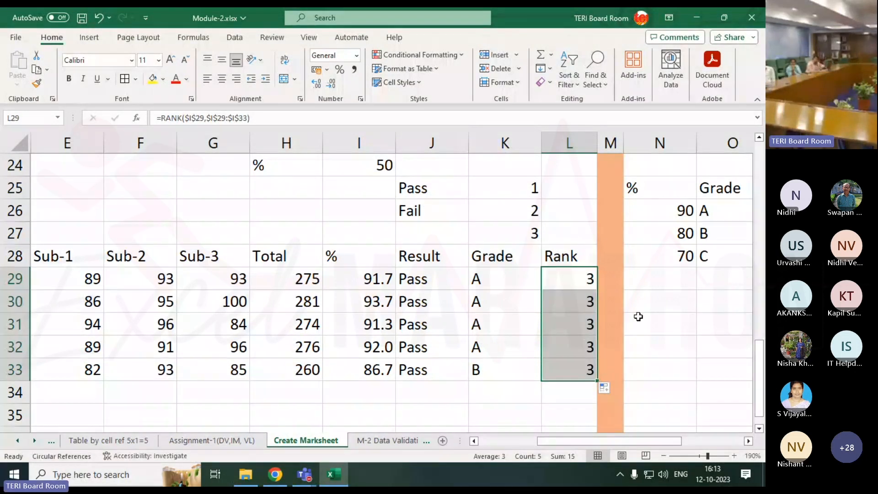
# Examine the range and number references in L29's RANK formula
pyautogui.click(566, 279)
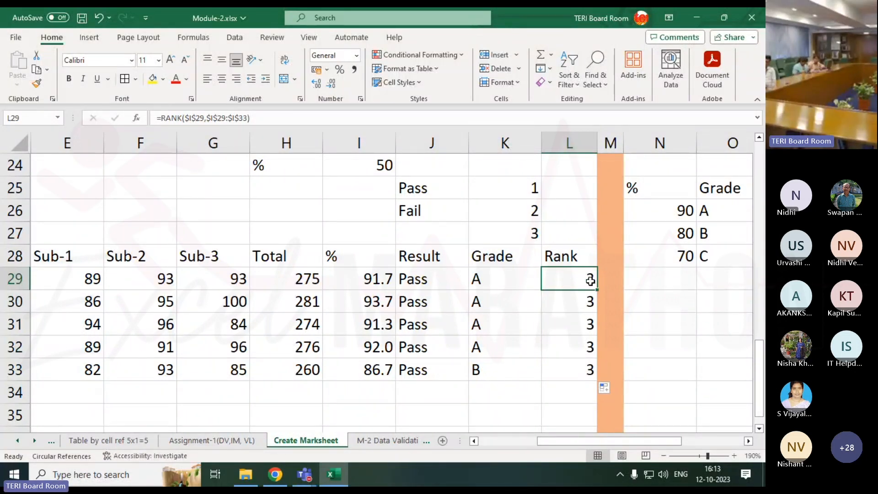
pyautogui.doubleClick(584, 280)
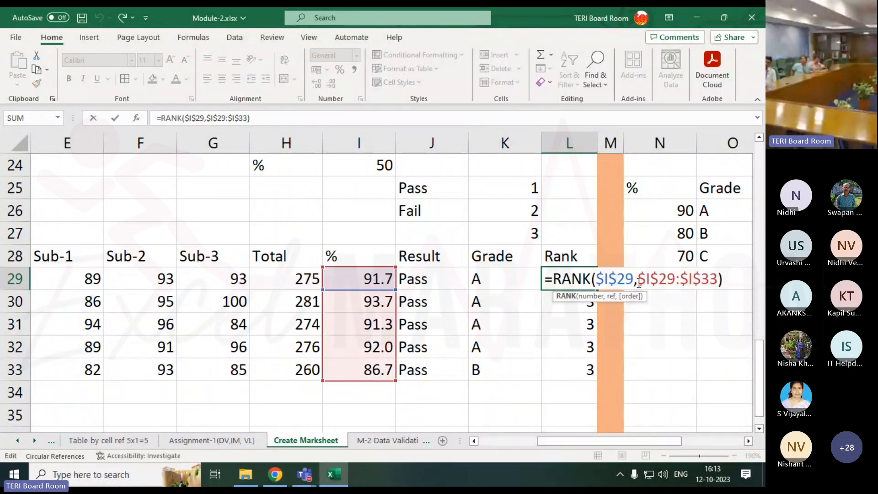
pyautogui.moveTo(639, 283); pyautogui.dragTo(718, 283)
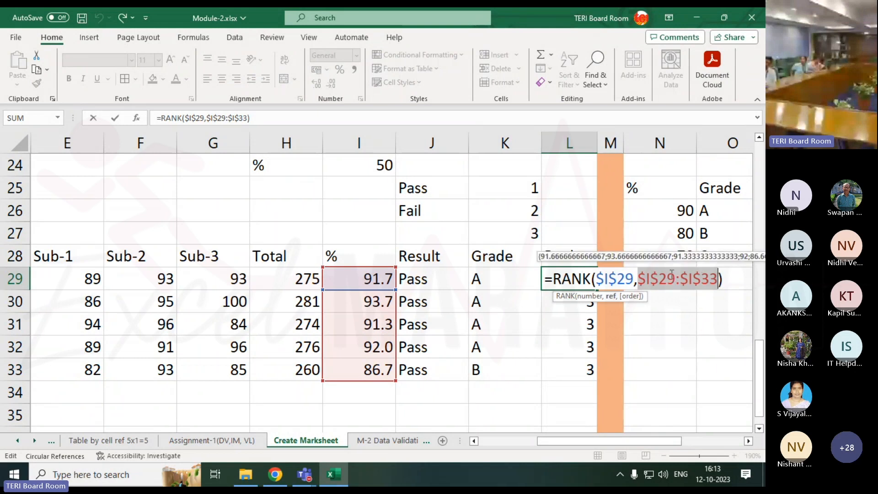
pyautogui.click(616, 282)
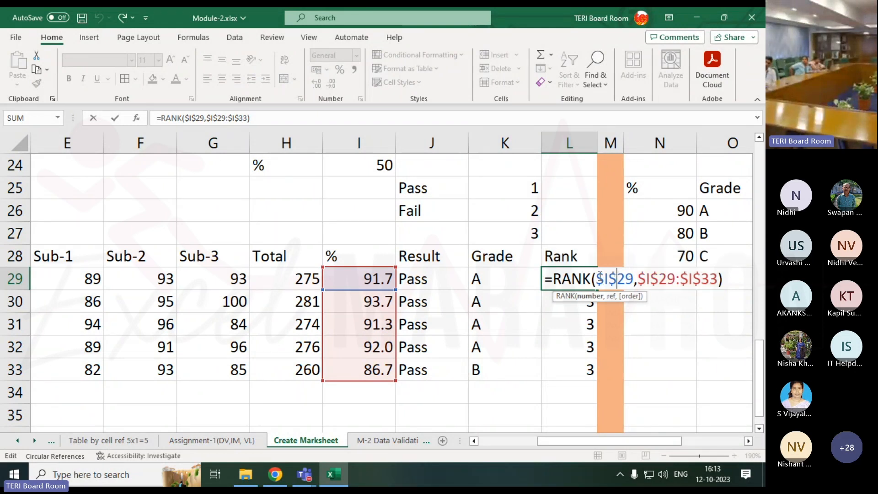
pyautogui.moveTo(597, 278); pyautogui.dragTo(633, 278)
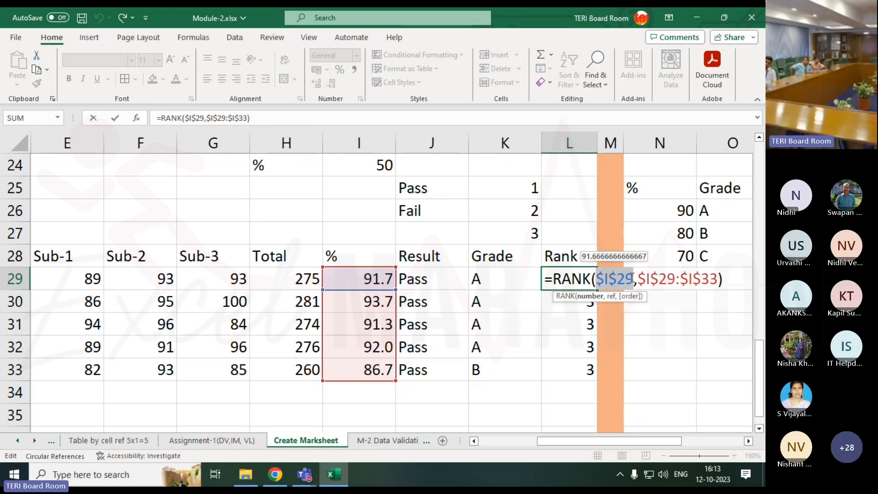
pyautogui.press('Return')
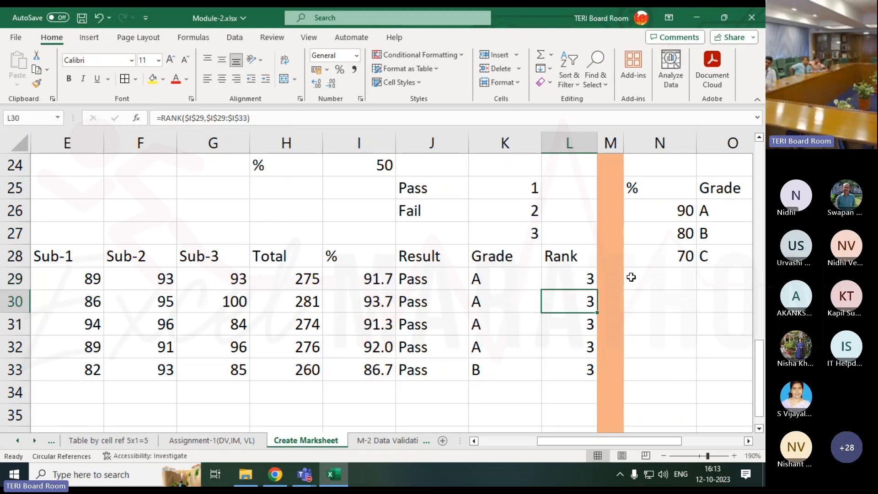
# Compare the number reference in the RANK formulas of L29, L30 and L33
pyautogui.doubleClick(582, 281)
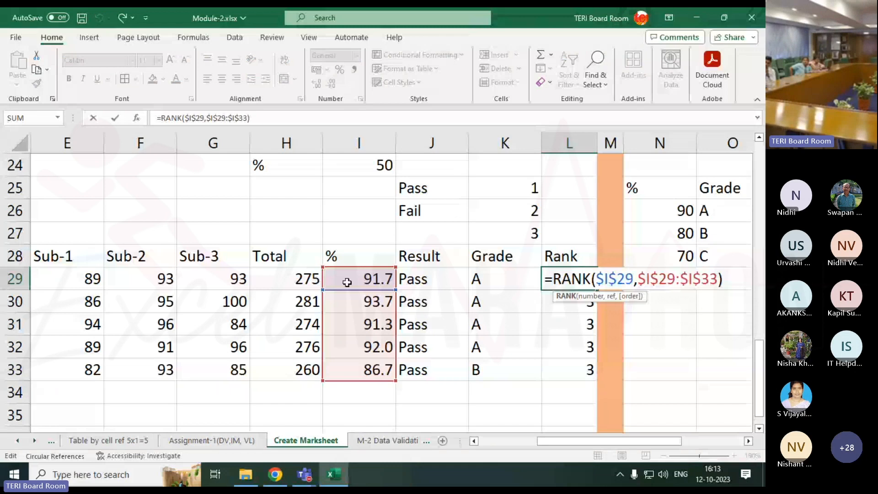
pyautogui.press('Return')
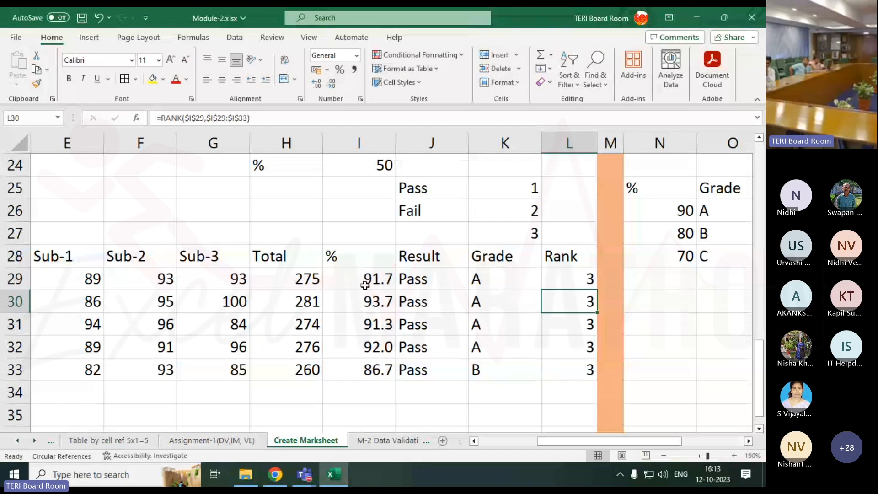
pyautogui.doubleClick(565, 308)
pyautogui.press('Return')
pyautogui.click(557, 366)
pyautogui.doubleClick(582, 369)
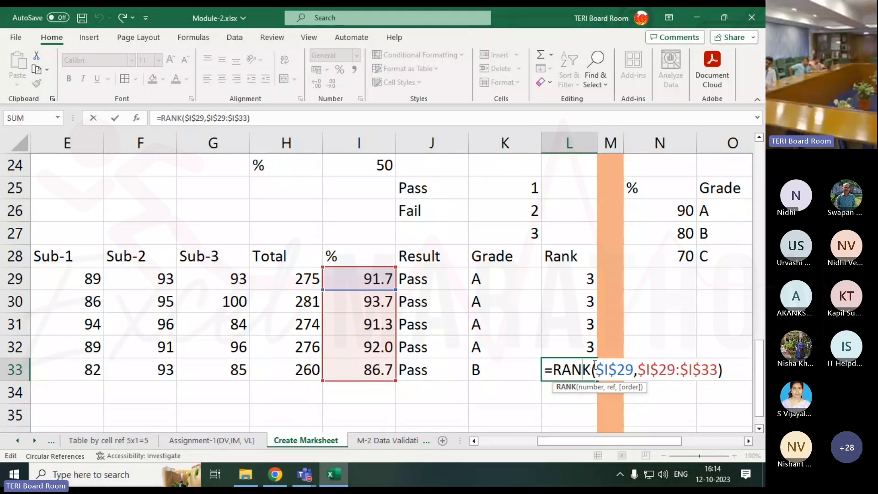
pyautogui.moveTo(594, 366); pyautogui.dragTo(625, 369)
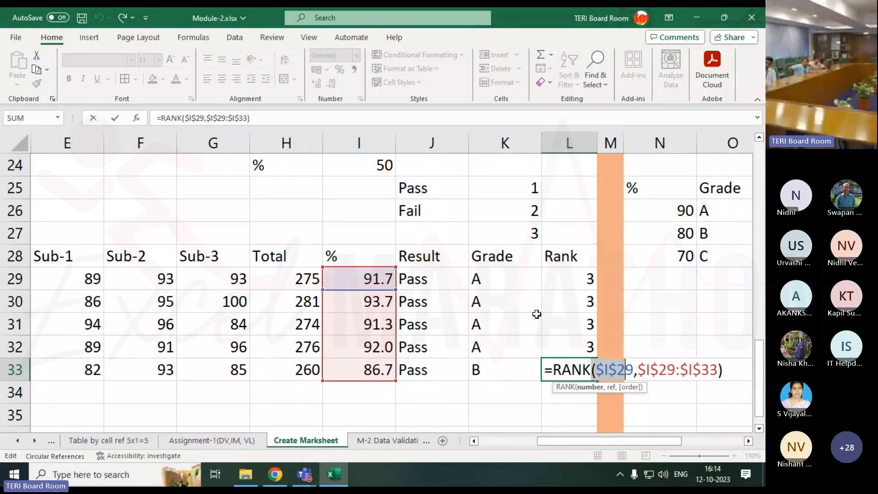
pyautogui.press('Return')
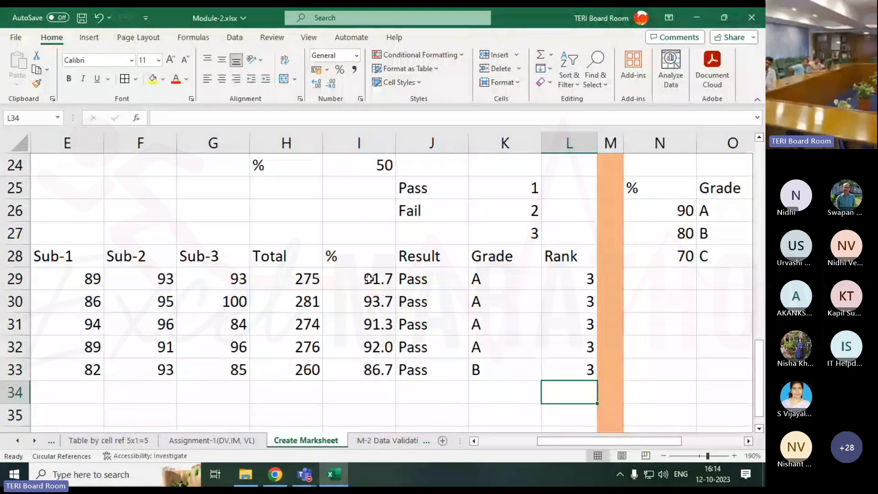
# Make the number reference relative in L29 so the formula reads =RANK(I29,$I$29:$I$33), and fill it down to L33
pyautogui.click(580, 282)
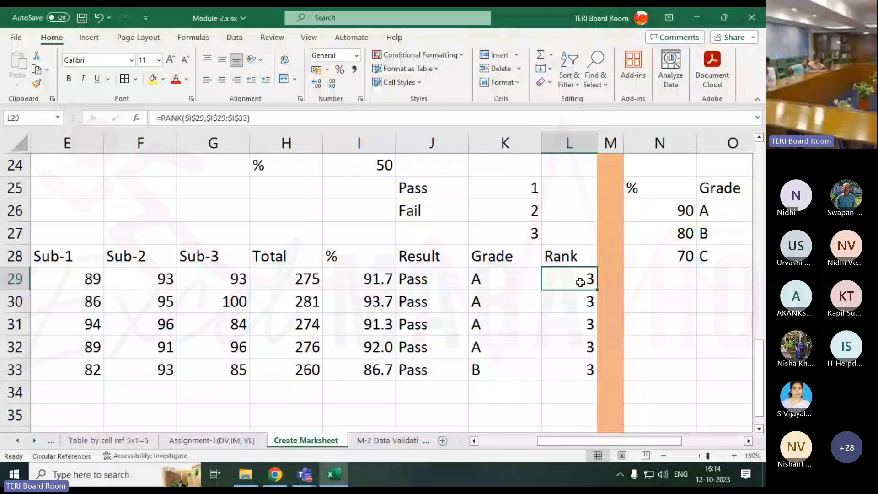
pyautogui.doubleClick(562, 274)
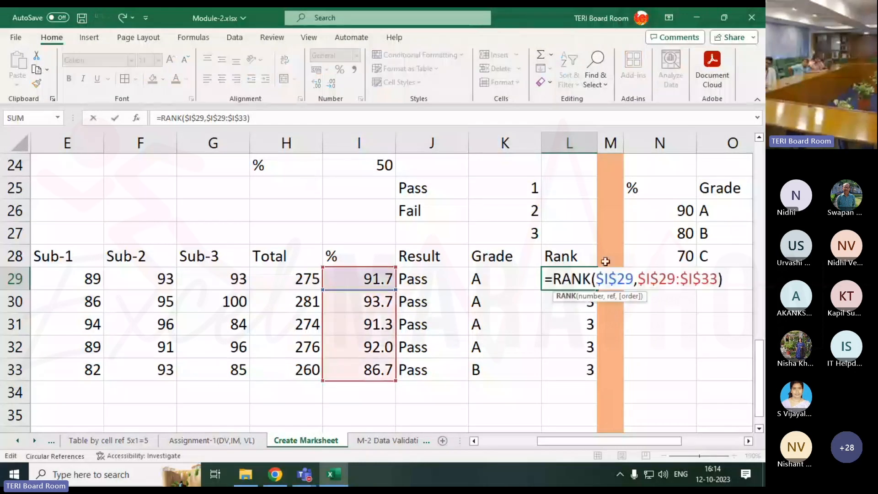
pyautogui.moveTo(597, 275); pyautogui.dragTo(633, 280)
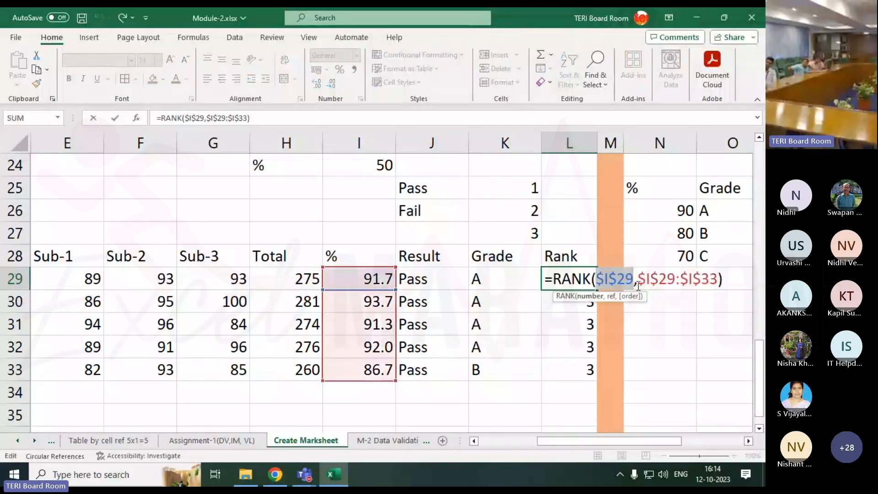
pyautogui.press('F4')
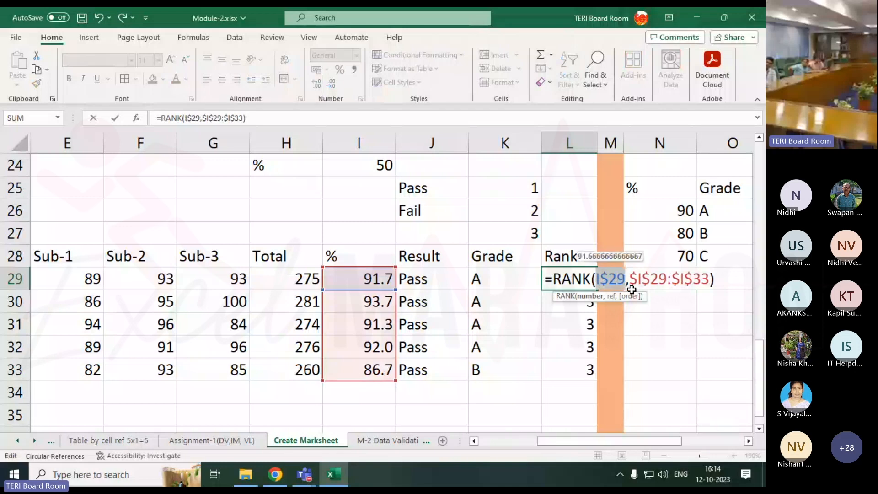
pyautogui.press('F4')
pyautogui.press('F4')
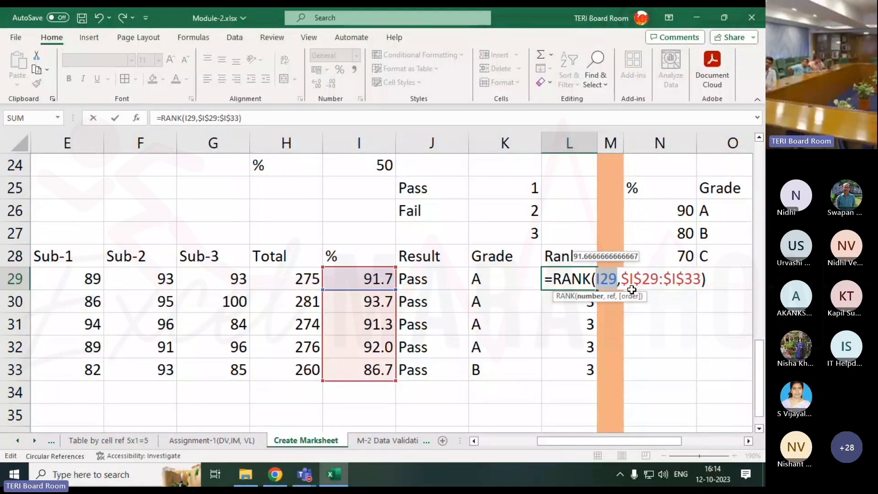
pyautogui.press('Return')
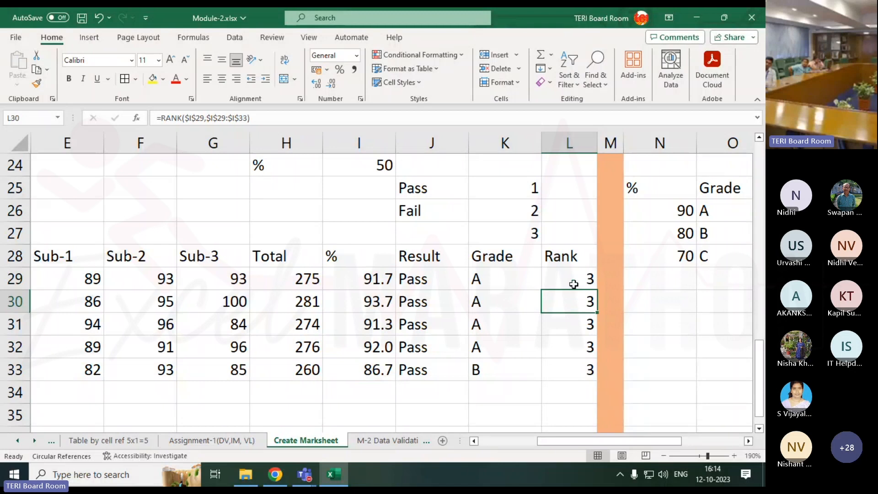
pyautogui.click(572, 284)
pyautogui.moveTo(593, 292); pyautogui.dragTo(593, 373)
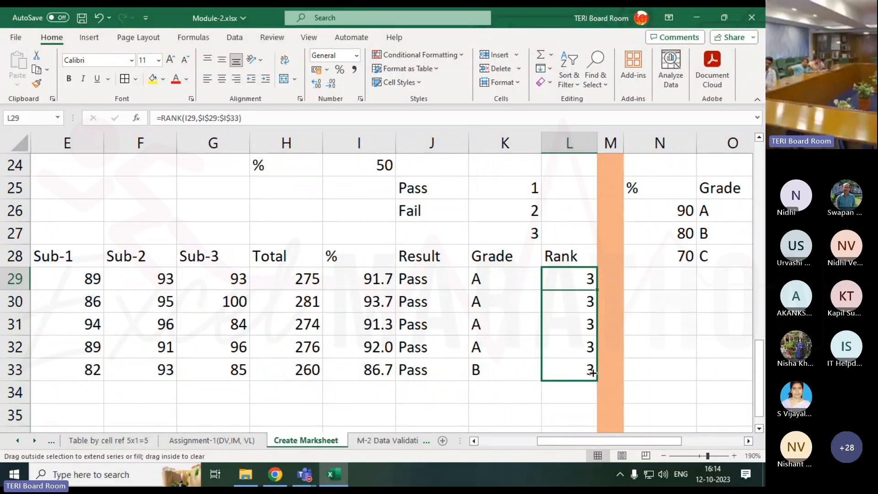
pyautogui.doubleClick(593, 373)
pyautogui.click(664, 339)
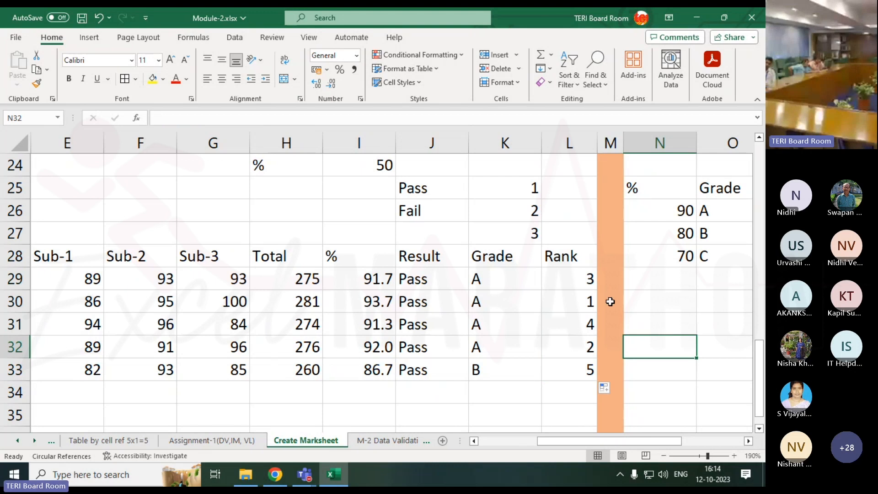
pyautogui.click(575, 279)
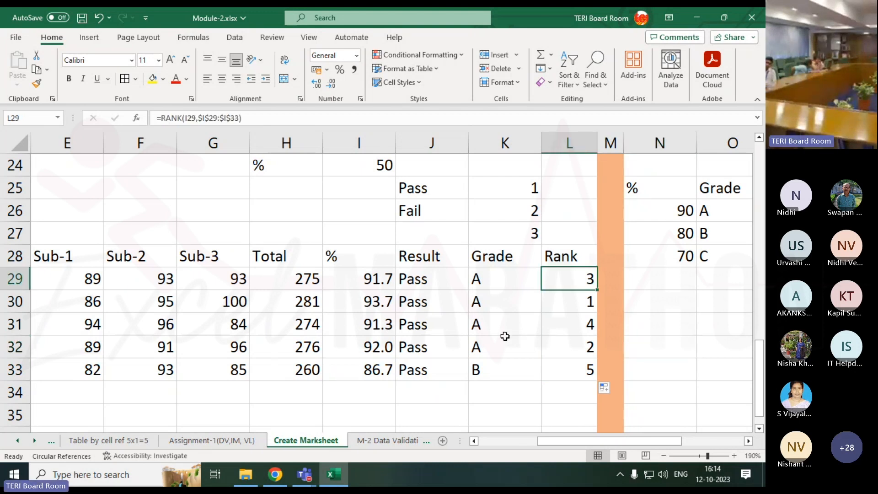
# Switch to the Microsoft Teams meeting window to check the participants and chat, and return to the Excel workbook
pyautogui.moveTo(304, 476)
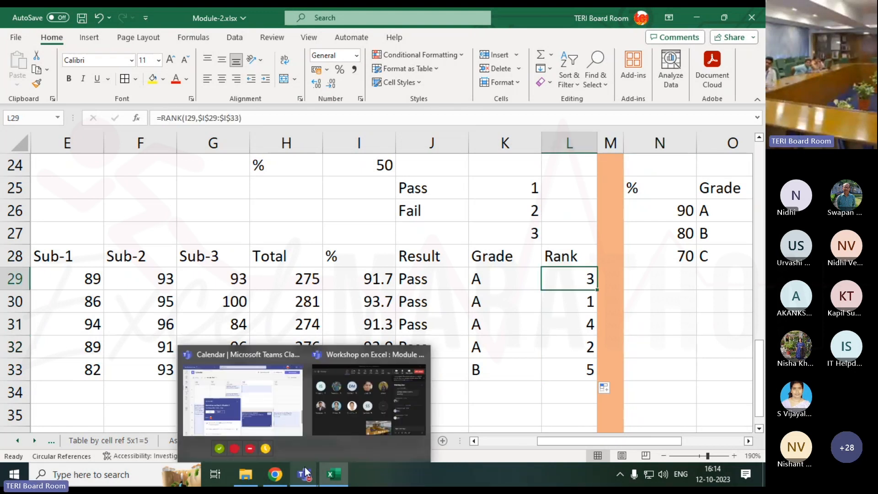
pyautogui.click(347, 422)
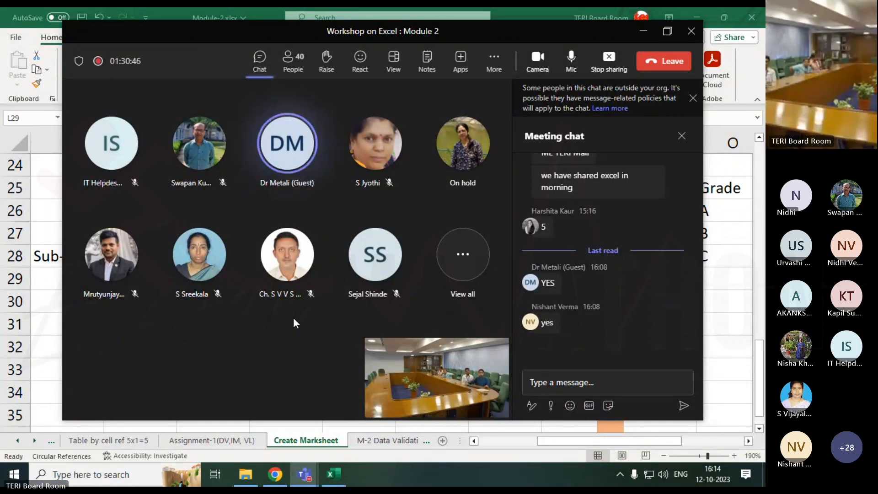
pyautogui.click(717, 285)
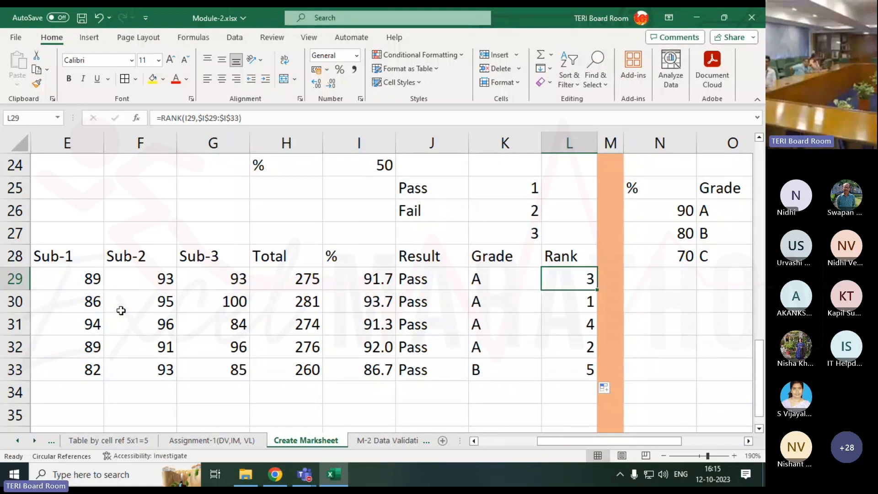
# Review the Result, Grade and Rank formulas in J29, K29 and L29
pyautogui.click(662, 456)
pyautogui.click(662, 456)
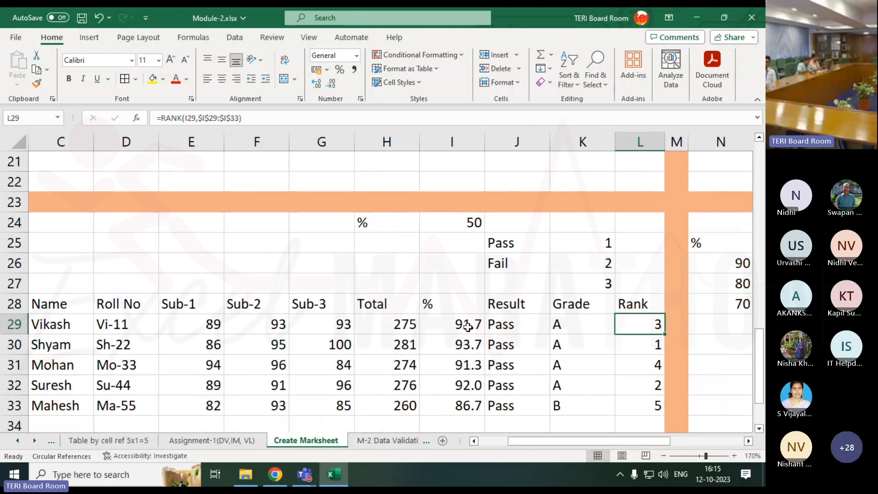
pyautogui.click(515, 325)
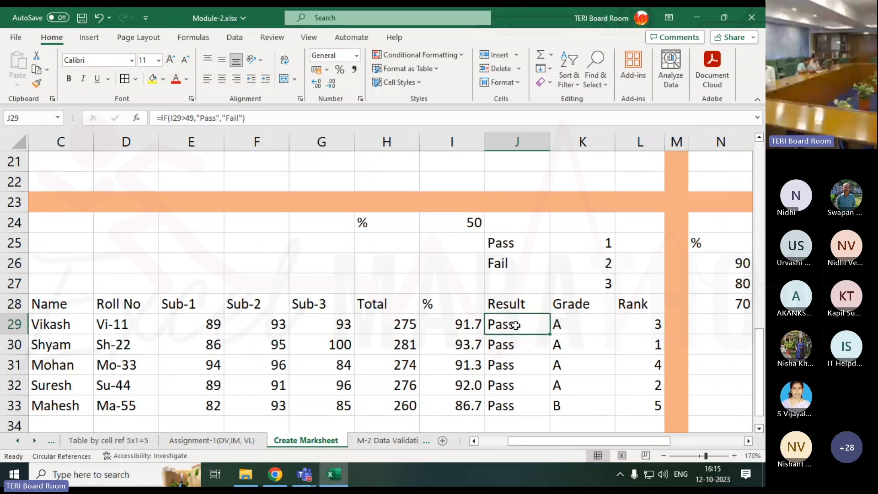
pyautogui.click(570, 325)
pyautogui.click(637, 322)
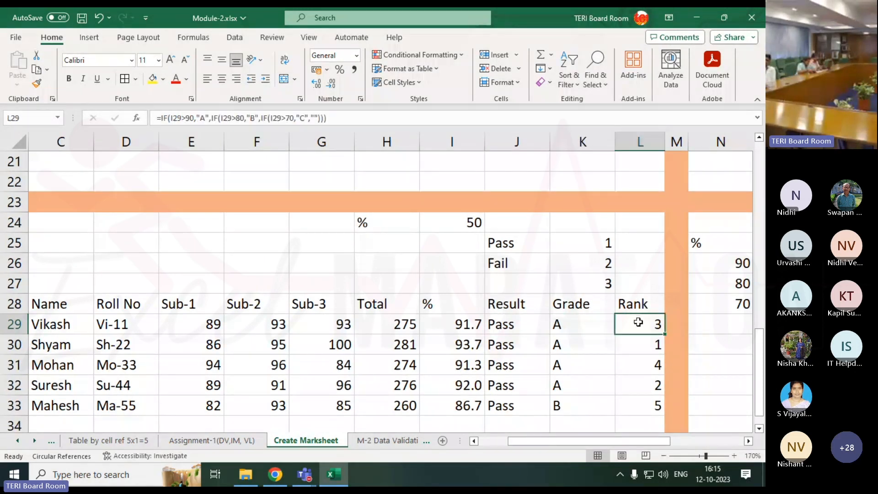
# Apply borders to all cells of the marksheet table in B28:L33
pyautogui.moveTo(645, 303); pyautogui.dragTo(119, 343)
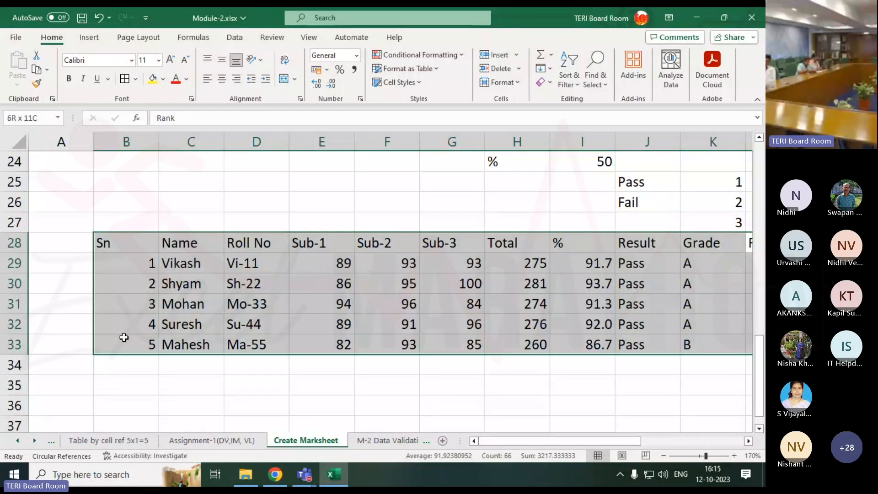
pyautogui.click(663, 455)
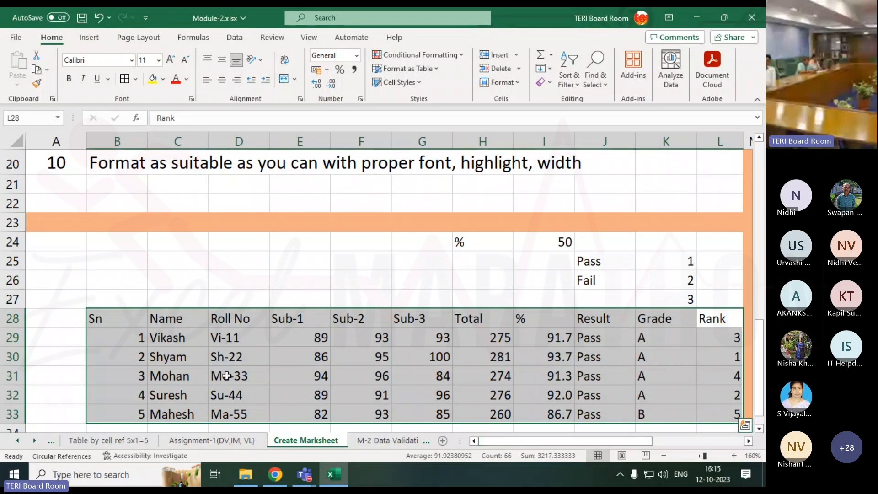
pyautogui.click(253, 297)
pyautogui.click(131, 371)
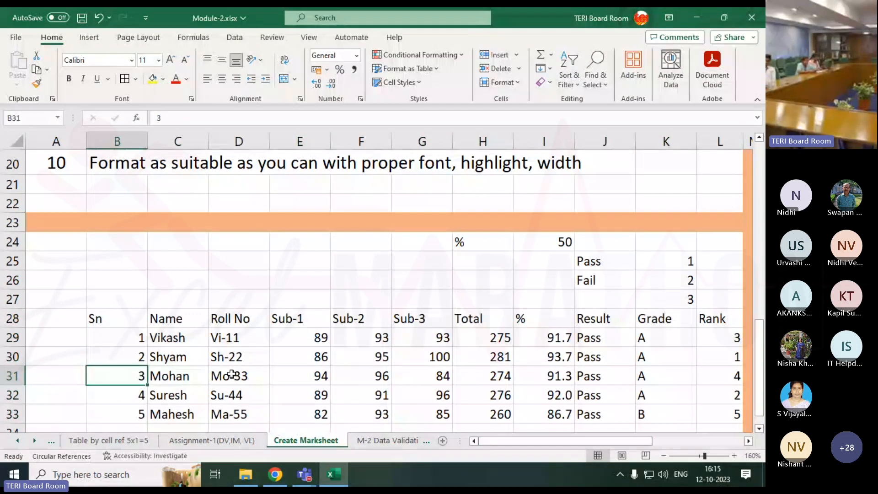
pyautogui.hotkey('ctrl', 'a')
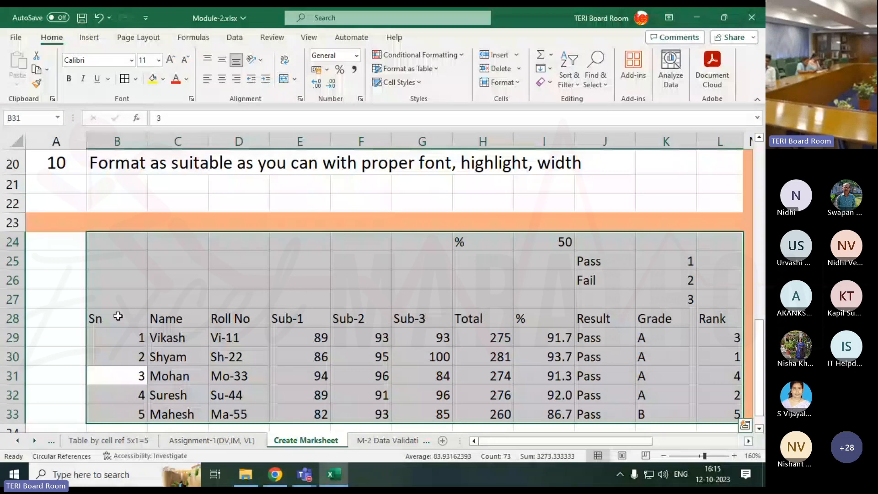
pyautogui.moveTo(118, 315); pyautogui.dragTo(716, 418)
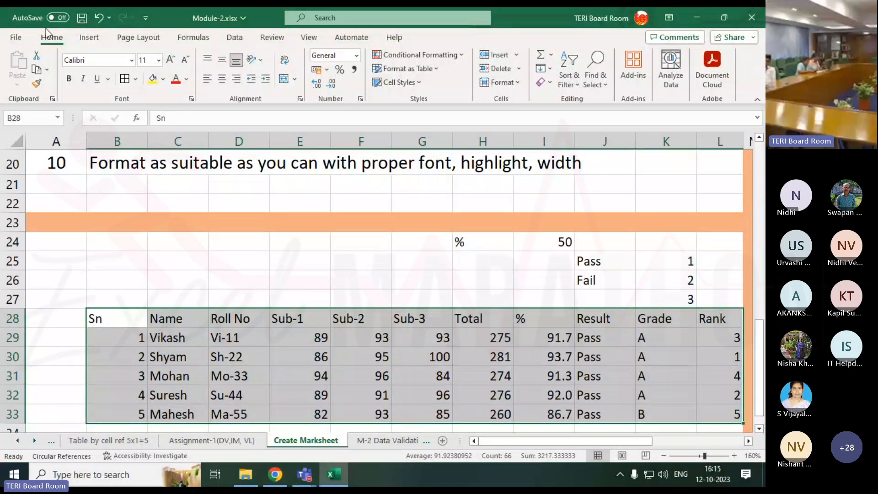
pyautogui.click(128, 79)
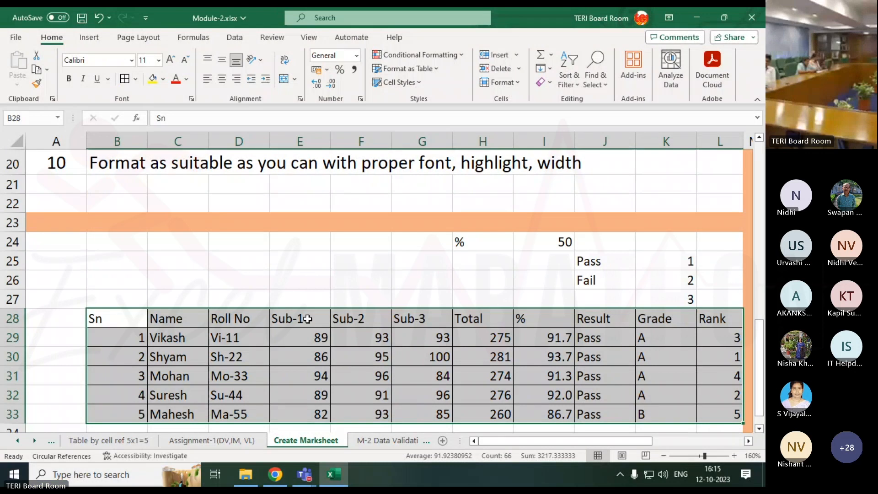
# Merge and center B27:I27 above the marksheet table and enter the title "Mrksheet"
pyautogui.moveTo(124, 299); pyautogui.dragTo(535, 298)
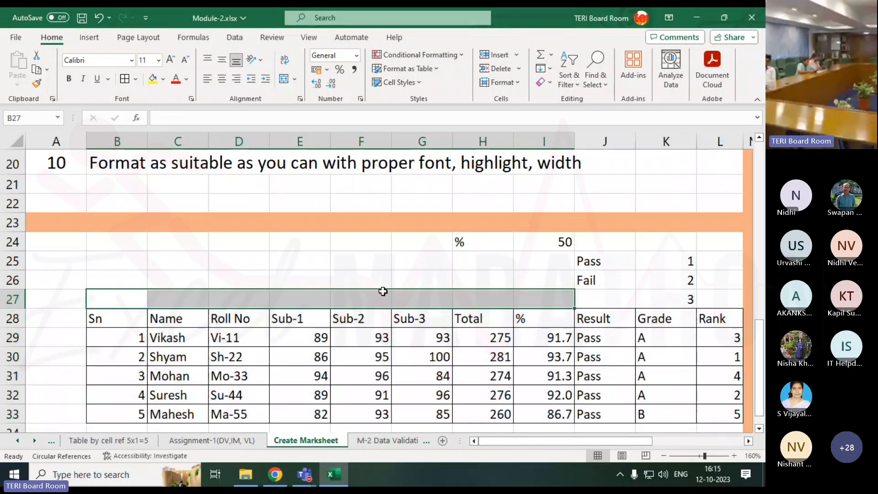
pyautogui.click(283, 80)
pyautogui.write('M')
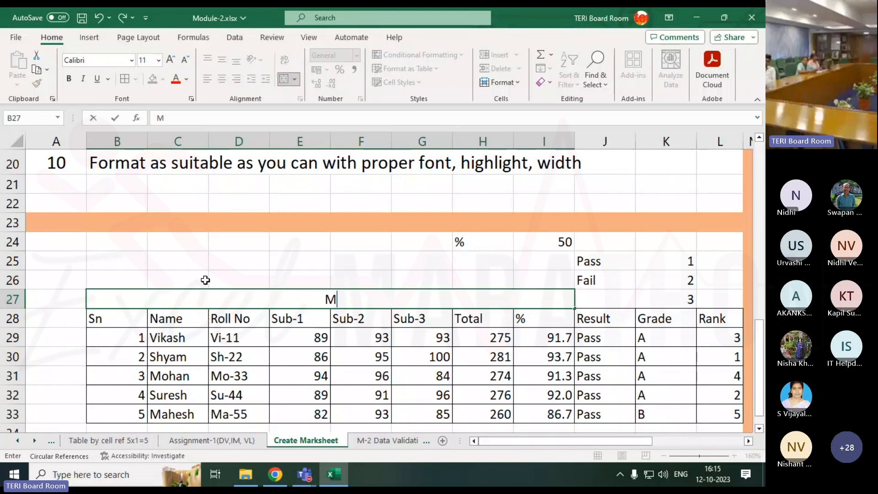
pyautogui.write('rksheet')
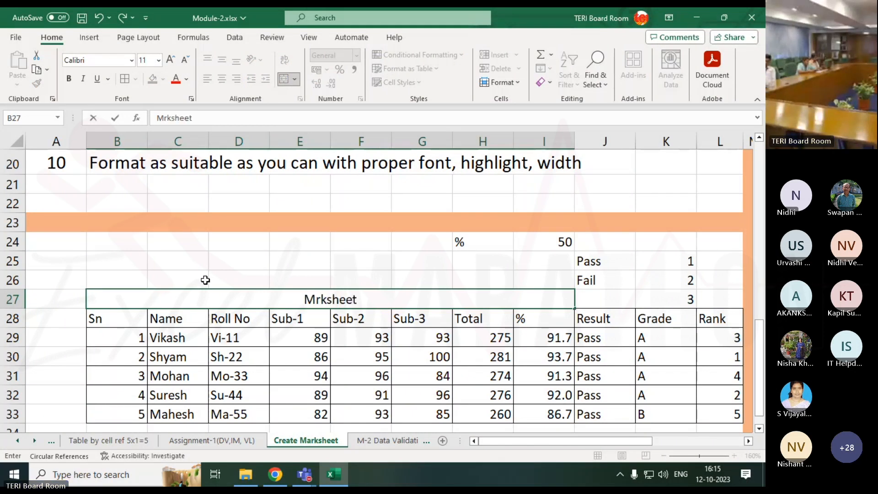
pyautogui.press('Return')
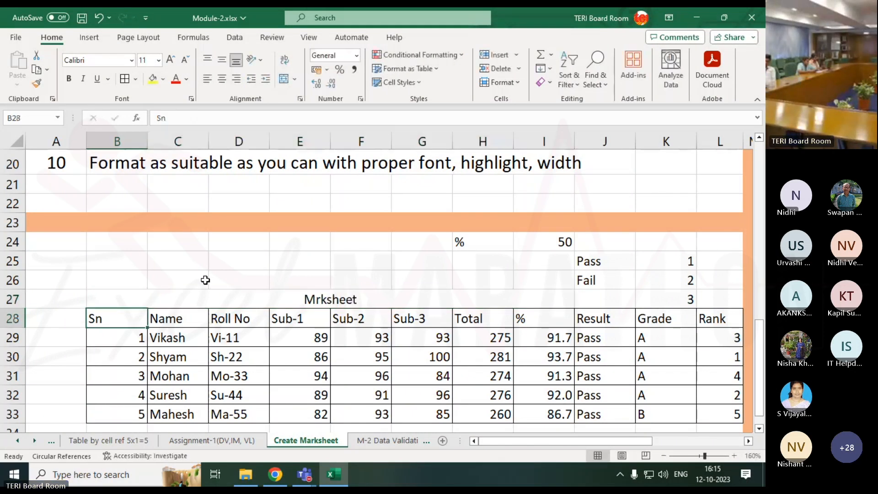
# Review the assignment's task list above the marksheet, including the title, chart and sort-by-rank tasks
pyautogui.click(234, 299)
pyautogui.scroll(3, 226, 257)
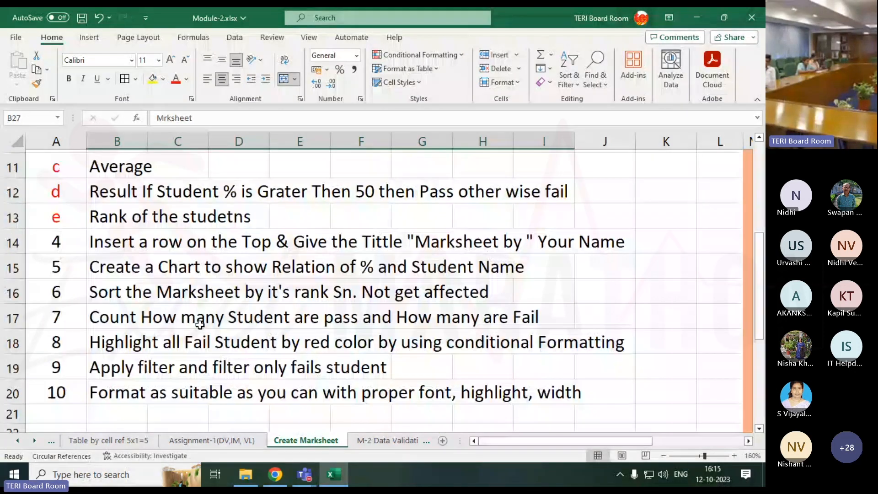
pyautogui.moveTo(137, 294); pyautogui.dragTo(331, 289)
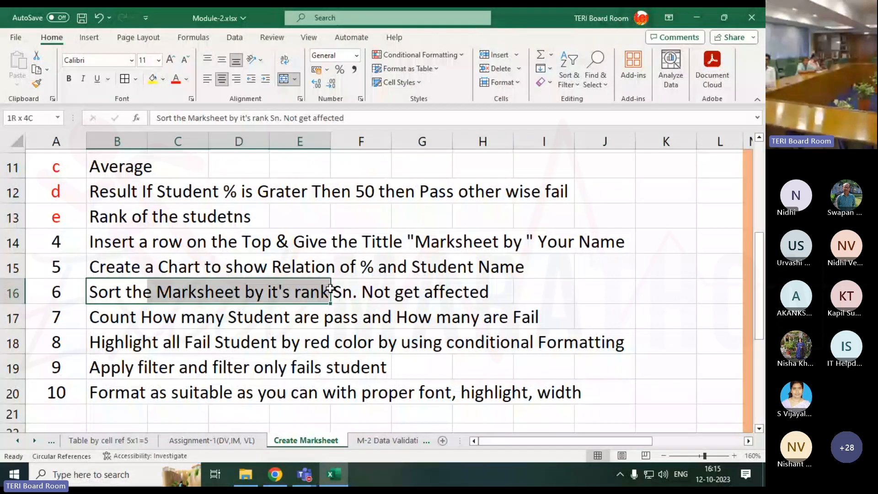
pyautogui.click(256, 293)
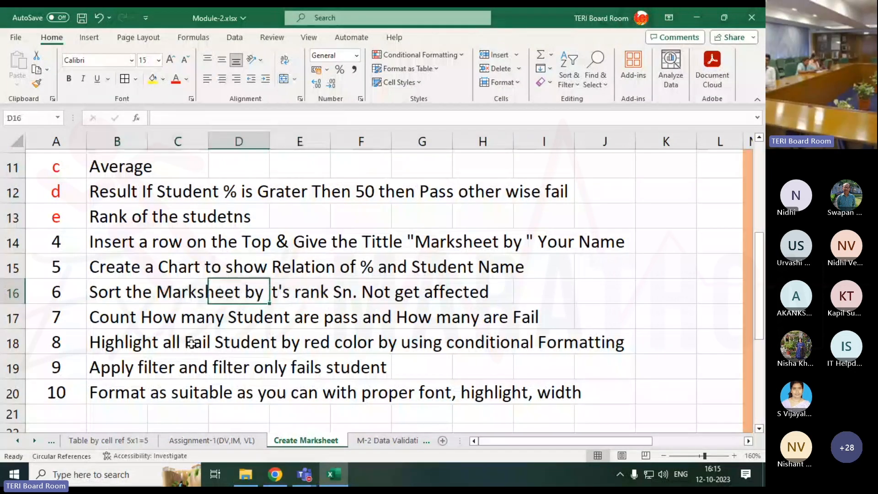
pyautogui.scroll(3, 190, 277)
pyautogui.scroll(1, 154, 241)
pyautogui.scroll(-2, 301, 321)
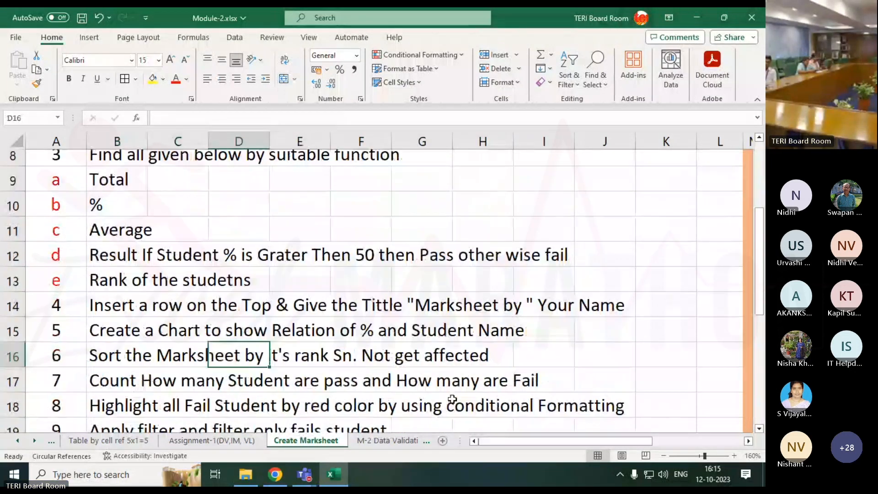
pyautogui.click(410, 315)
pyautogui.scroll(-6, 389, 334)
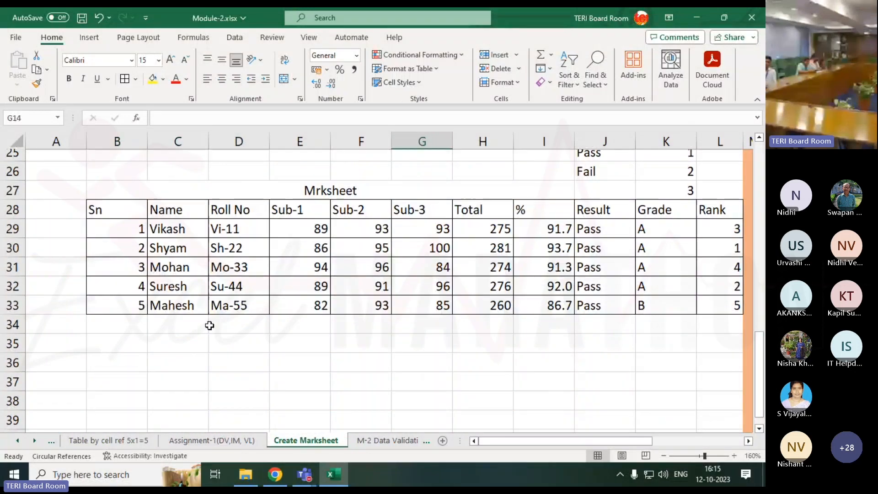
# Insert a new column between Roll No and Sub-1 and enter the header "Roll No." in E28
pyautogui.moveTo(245, 232); pyautogui.dragTo(243, 304)
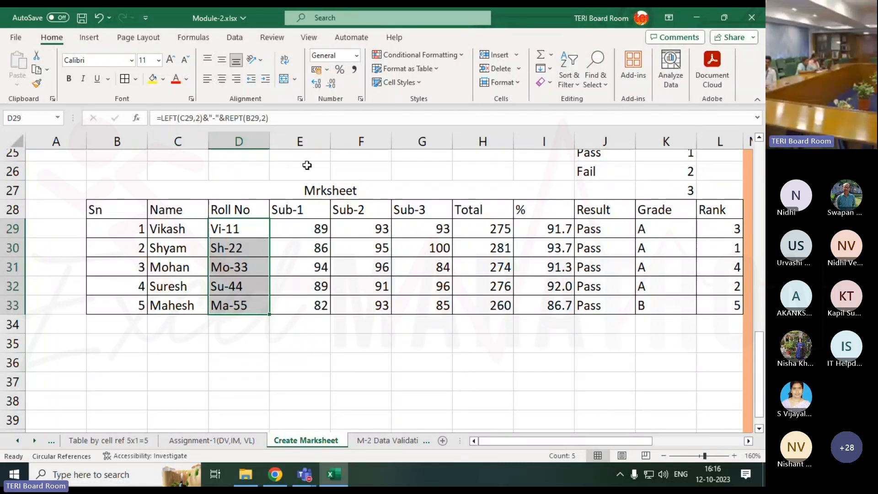
pyautogui.rightClick(311, 141)
pyautogui.click(356, 257)
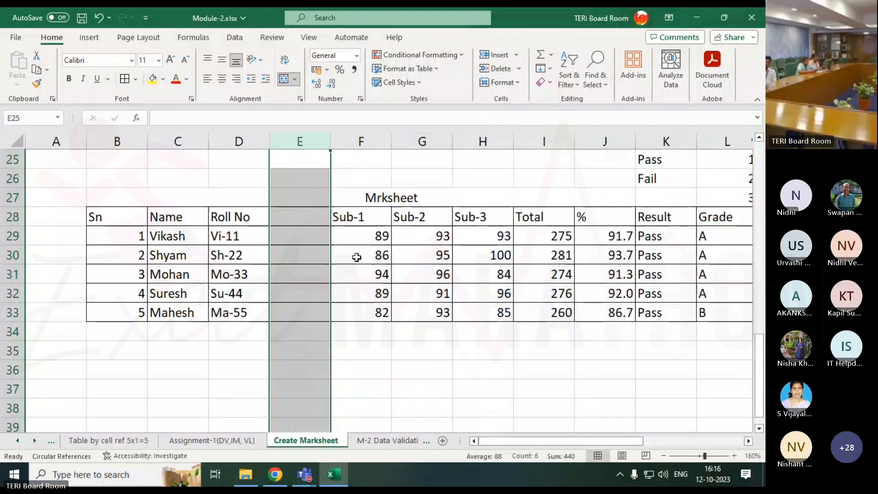
pyautogui.click(300, 238)
pyautogui.click(299, 218)
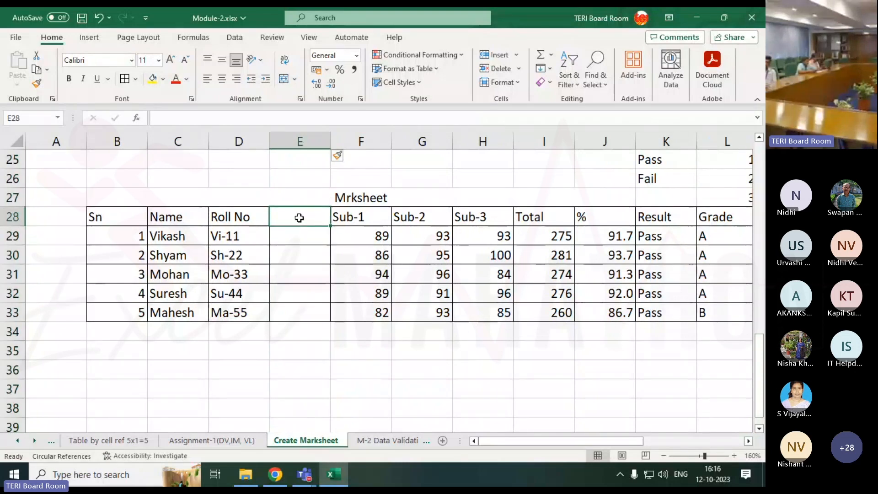
pyautogui.write('Roll ')
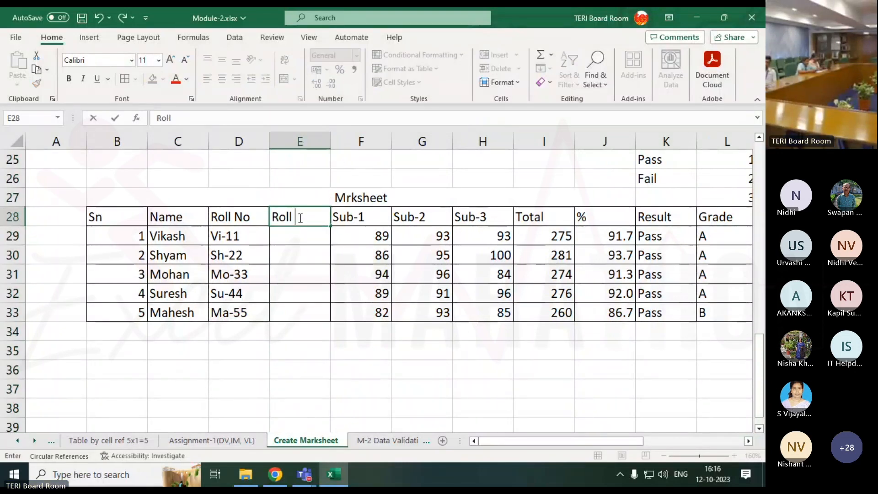
pyautogui.write('No.')
pyautogui.press('Return')
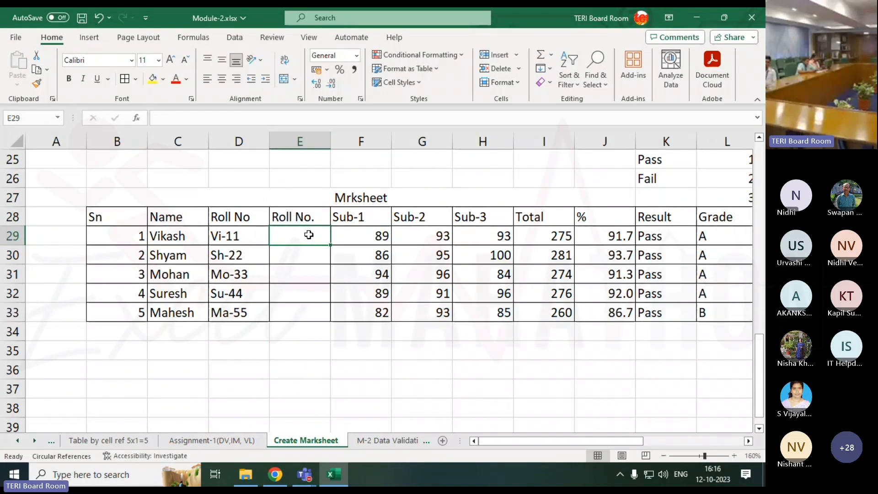
# Examine the LEFT and REPT roll number formula in D29 and return to the empty cell E29
pyautogui.click(234, 236)
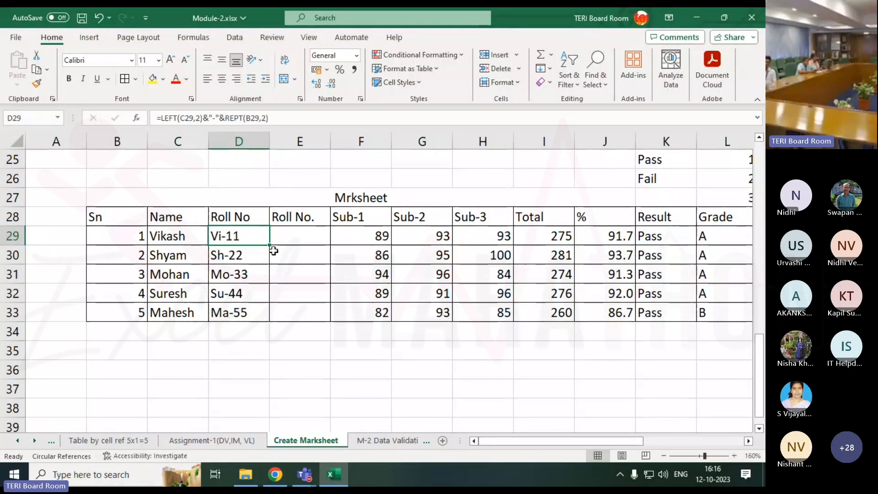
pyautogui.doubleClick(232, 237)
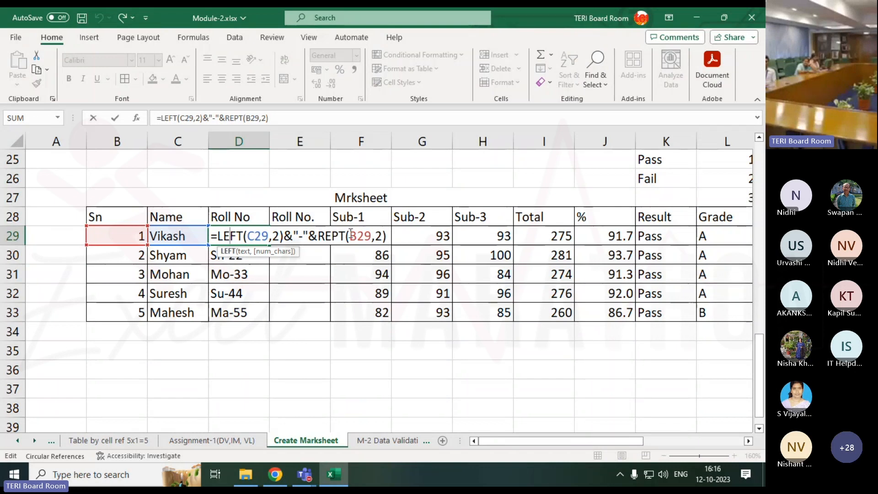
pyautogui.press('Return')
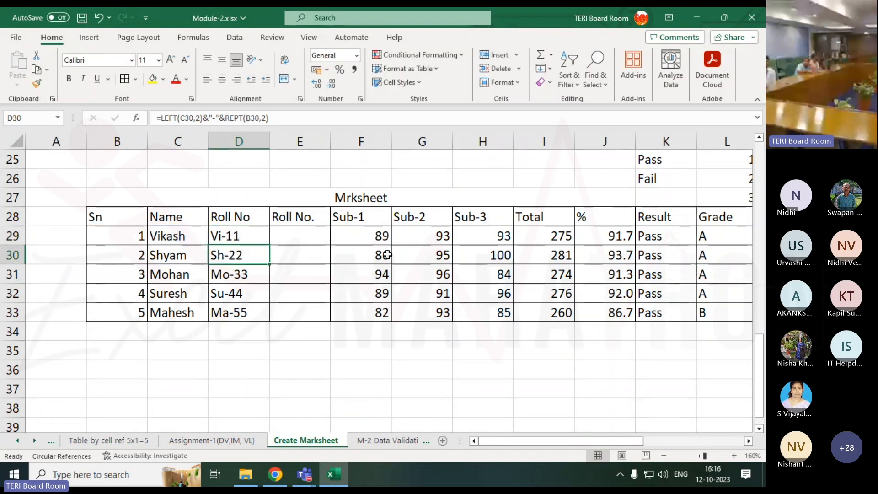
pyautogui.click(235, 239)
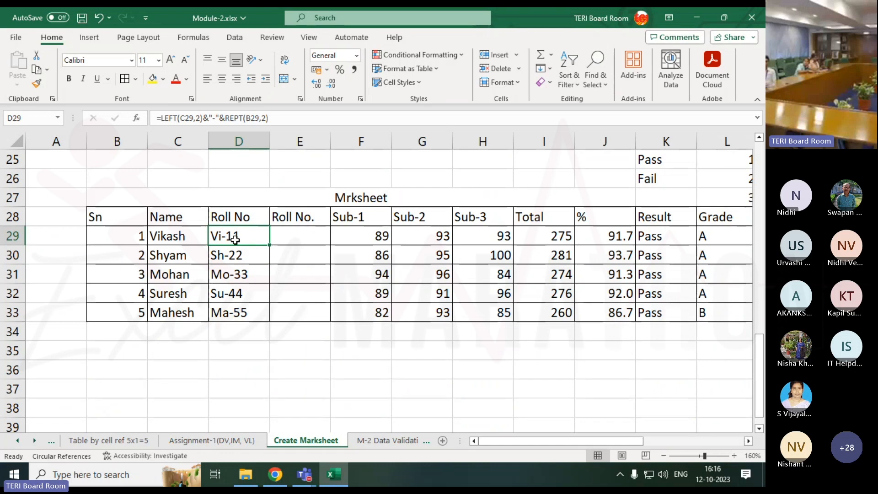
pyautogui.click(292, 233)
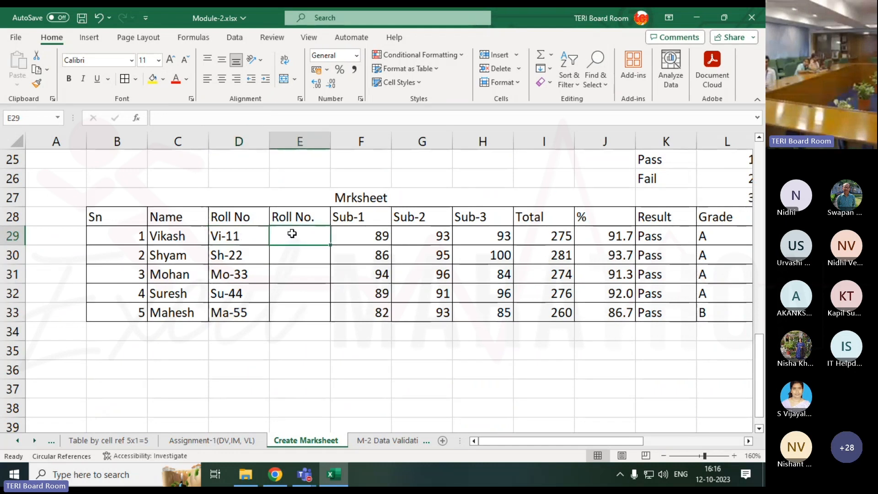
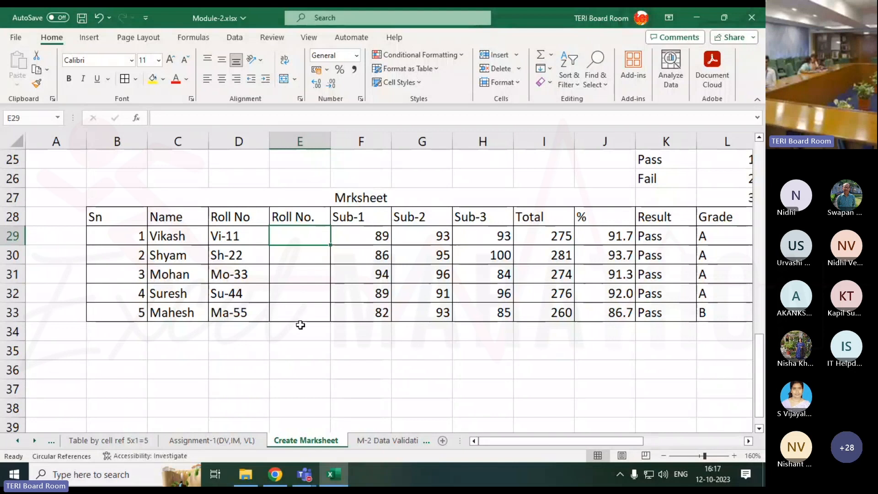
# Enter Vi-11 in cell E29 as the example roll number for the first student
pyautogui.write('Vi-')
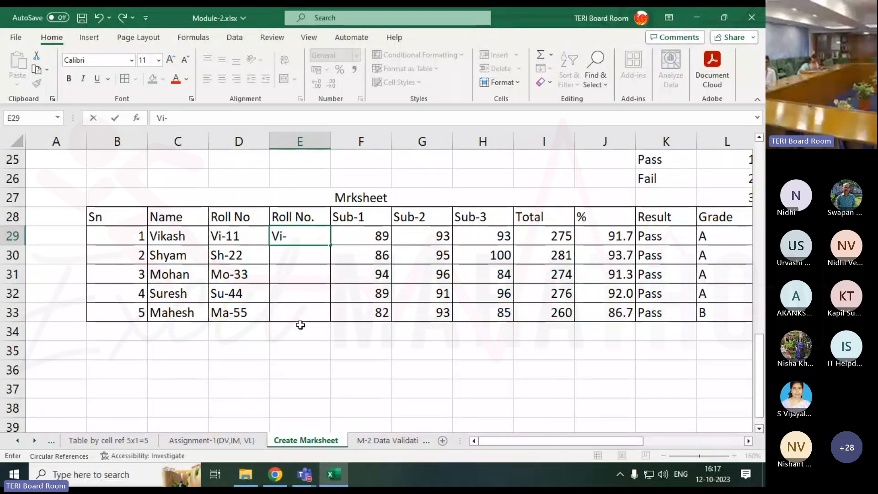
pyautogui.write('11')
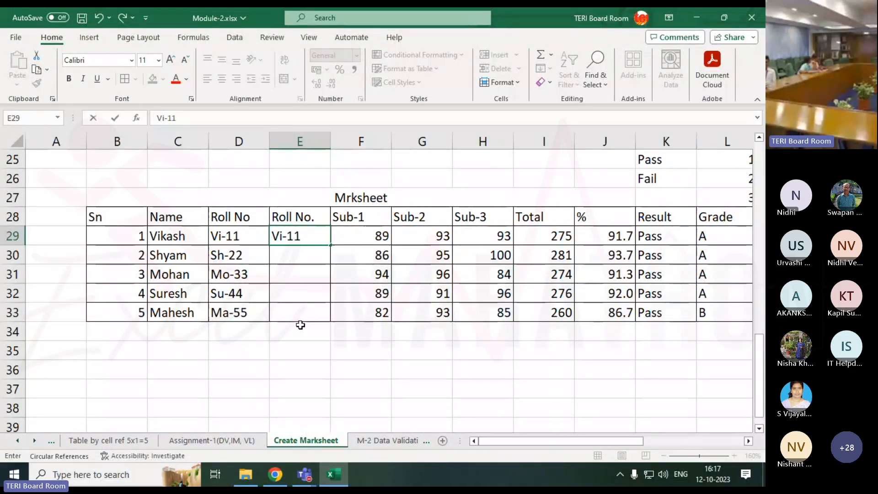
pyautogui.press('Return')
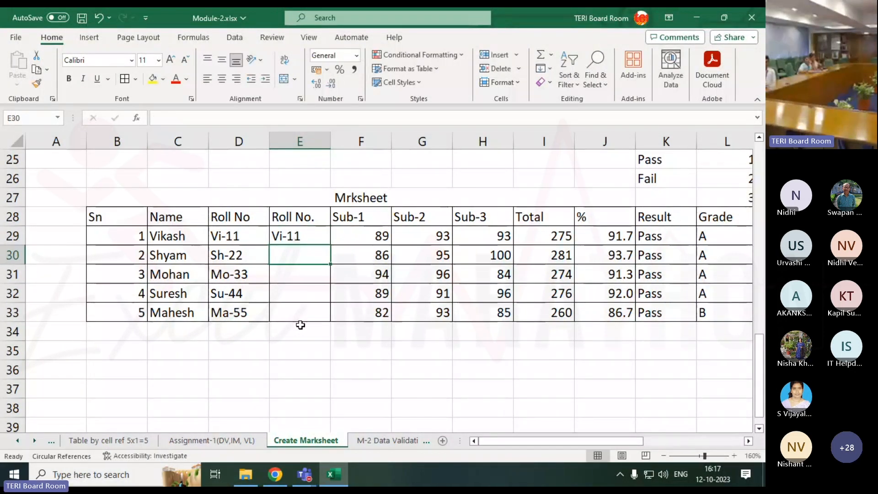
# Try to Flash Fill the second Roll No. column starting from the empty cell E30
pyautogui.hotkey('ctrl', 'e')
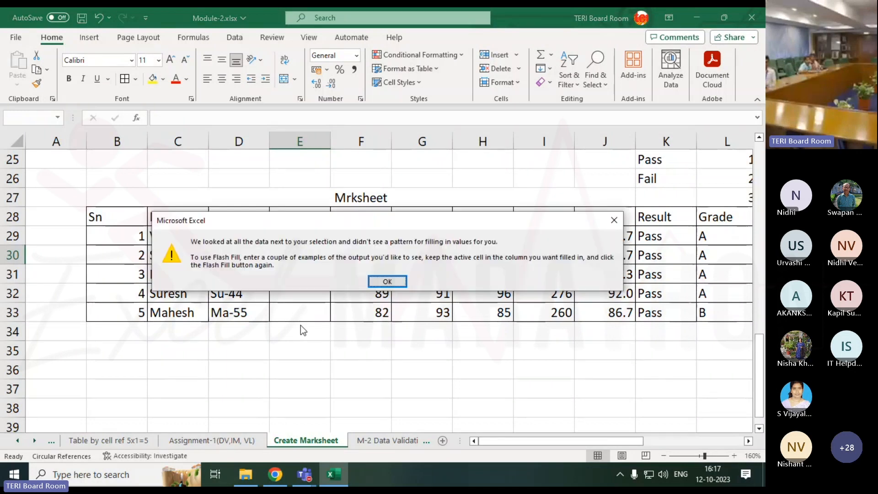
pyautogui.press('Return')
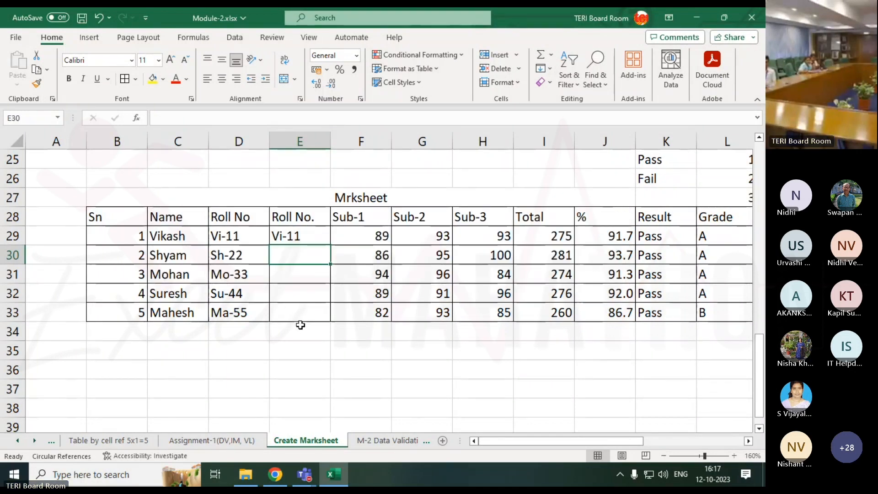
pyautogui.hotkey('ctrl', 'e')
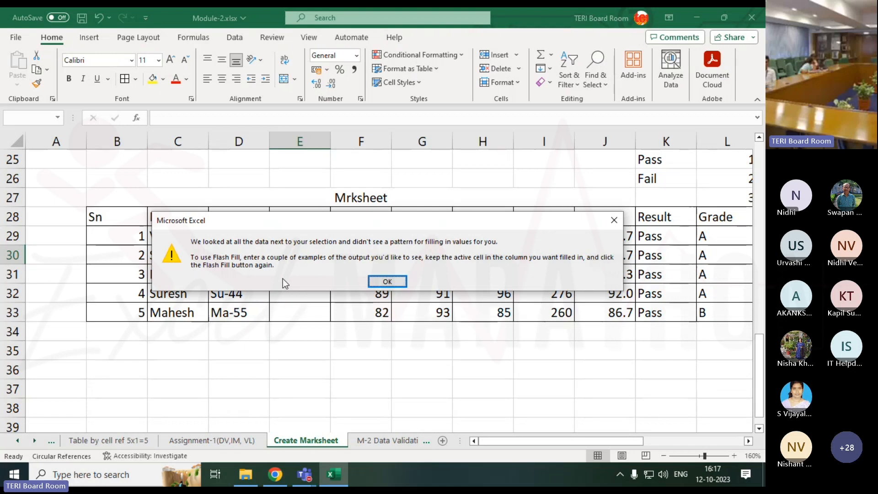
pyautogui.click(375, 282)
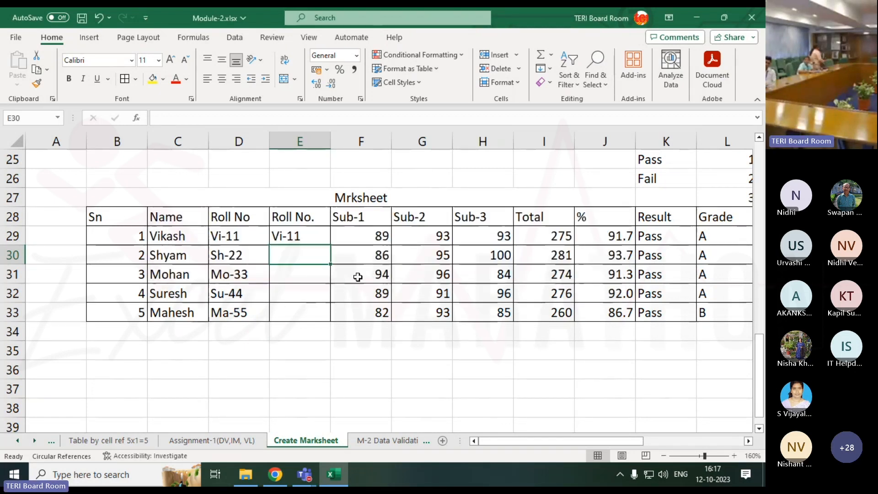
# Flash Fill the range E29:E33 from the Vi-11 example and undo that fill
pyautogui.click(293, 236)
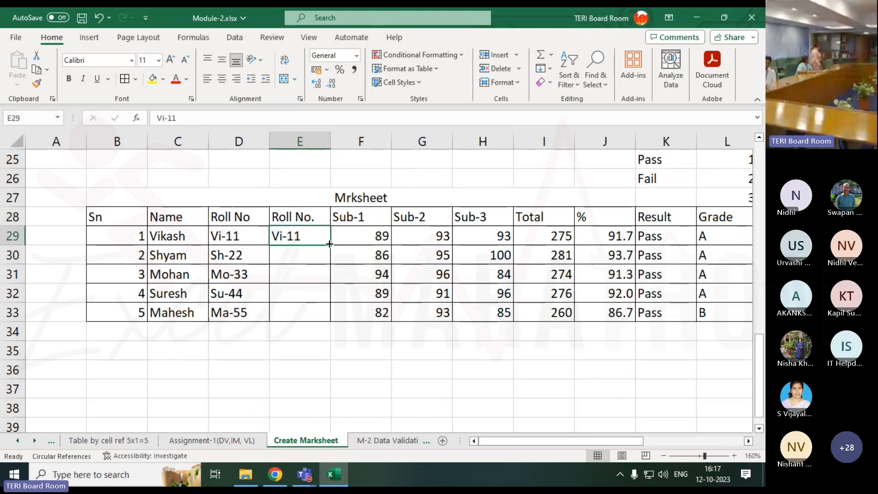
pyautogui.moveTo(309, 236); pyautogui.dragTo(304, 311)
pyautogui.hotkey('ctrl', 'e')
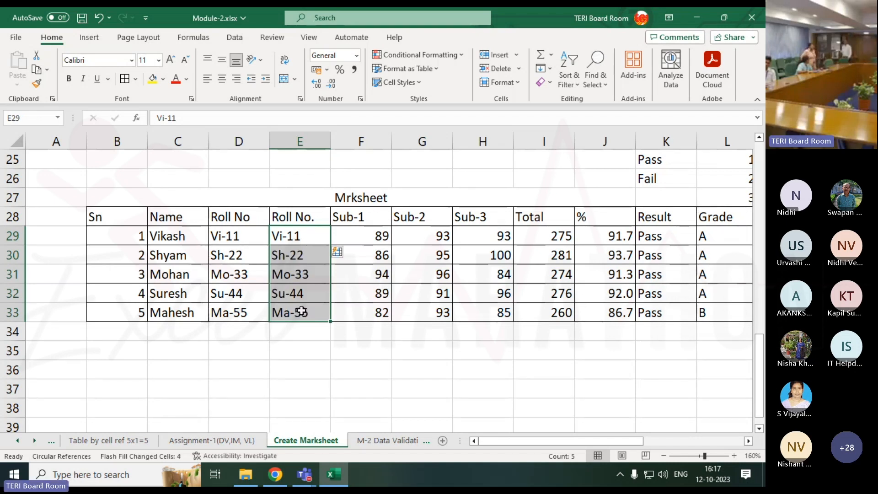
pyautogui.click(335, 352)
pyautogui.hotkey('ctrl', 'z')
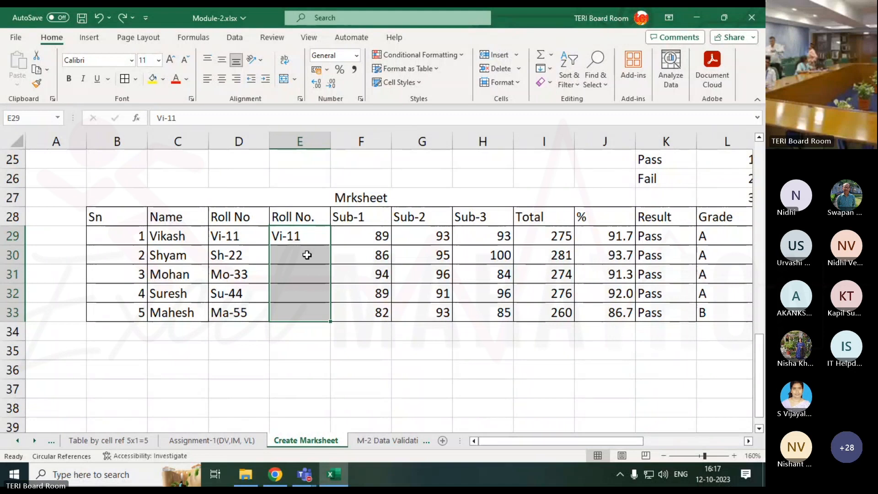
# Flash Fill the Roll No. range E29:E33 from the Vi-11 example and locate the Flash Fill command among the fill options
pyautogui.click(267, 374)
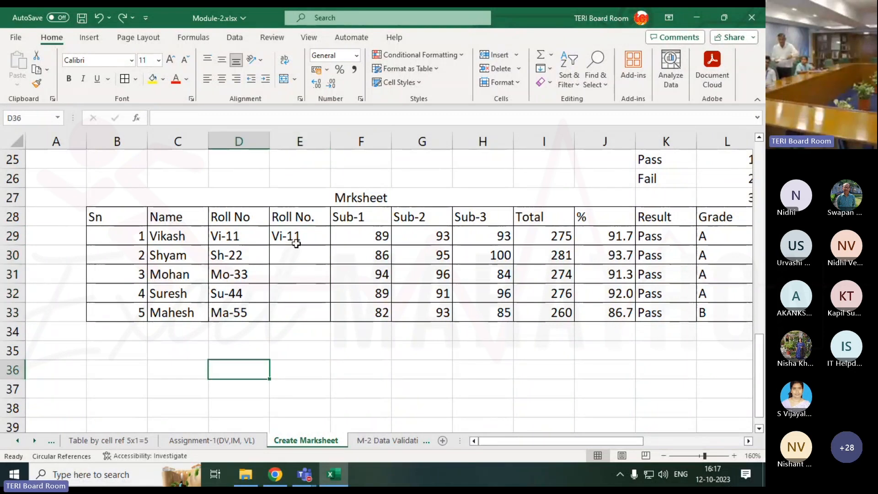
pyautogui.click(299, 238)
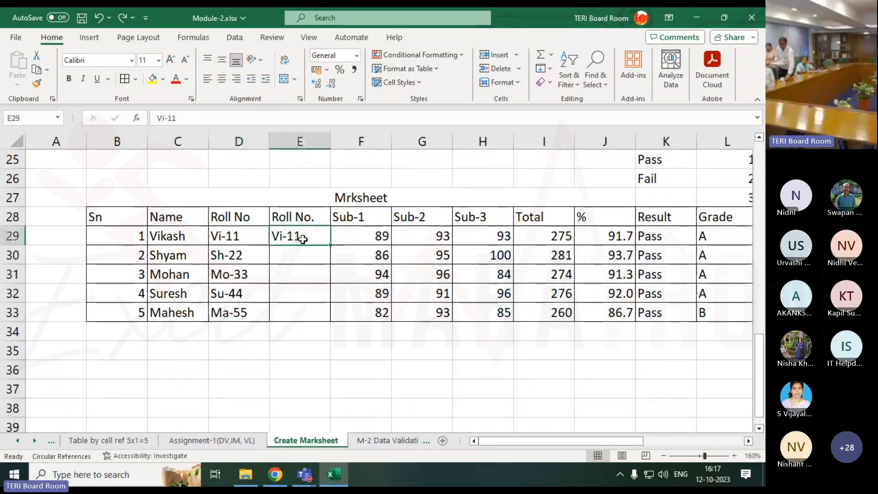
pyautogui.moveTo(310, 234); pyautogui.dragTo(319, 312)
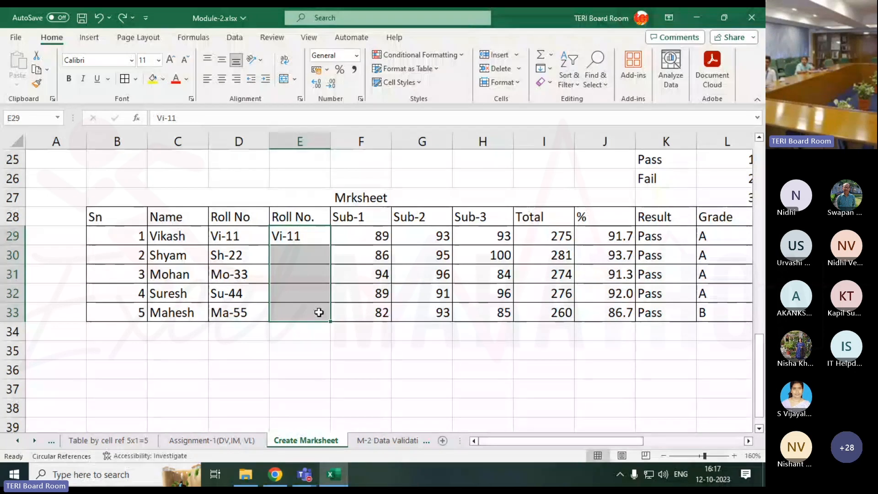
pyautogui.hotkey('ctrl', 'e')
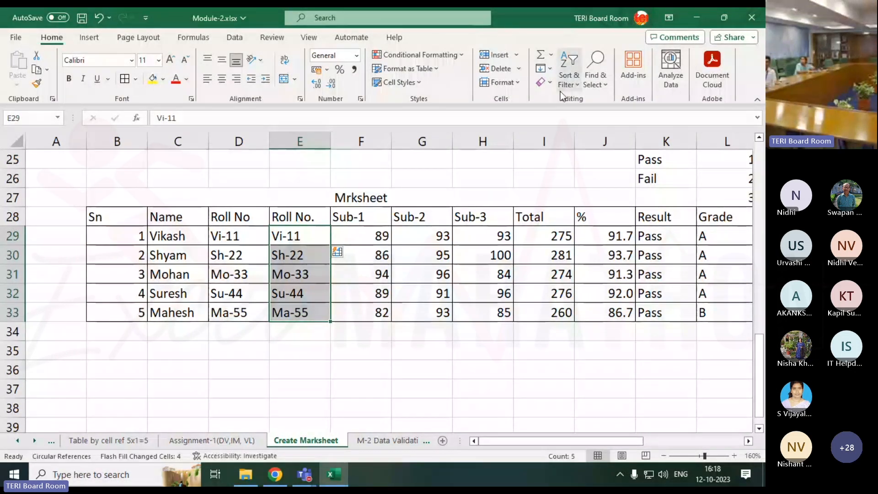
pyautogui.click(550, 69)
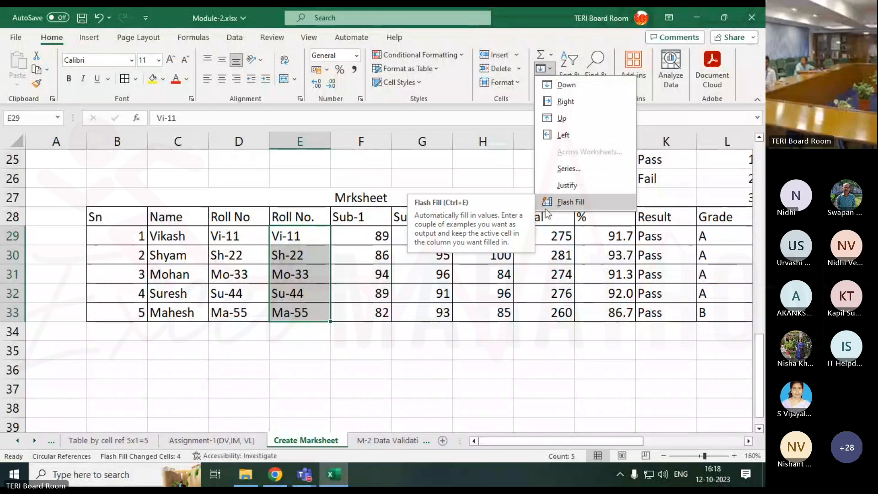
# Switch to the Microsoft Teams meeting to check its chat and return to the marksheet in Excel
pyautogui.moveTo(301, 475)
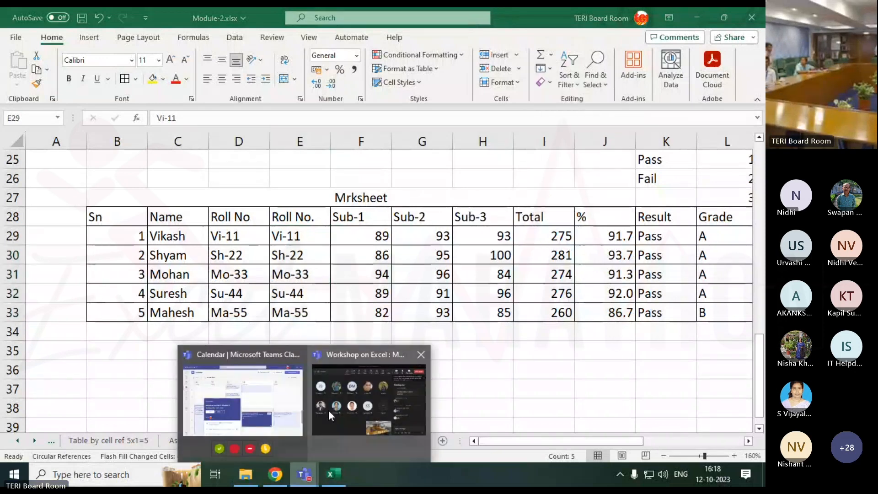
pyautogui.click(338, 404)
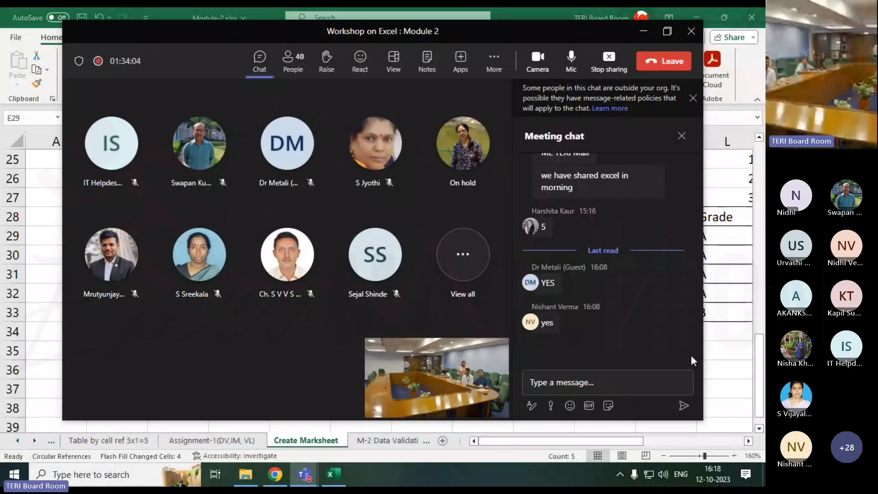
pyautogui.click(721, 335)
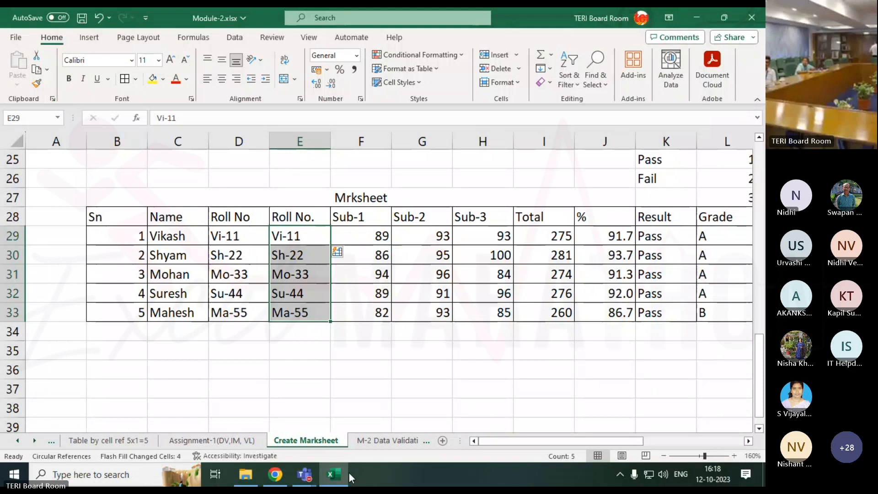
pyautogui.moveTo(304, 475)
pyautogui.click(484, 347)
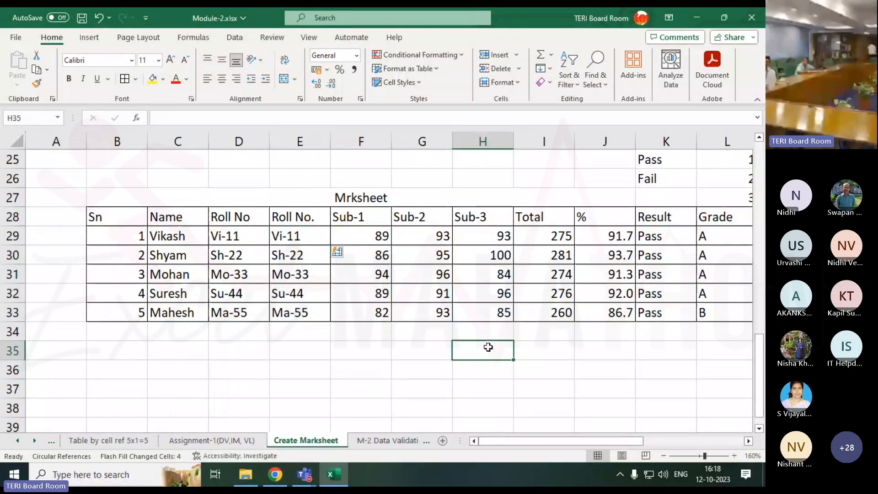
# Look over the assignment task list and the filled roll numbers in E29:E33 on the Create Marksheet sheet
pyautogui.scroll(-3, 259, 382)
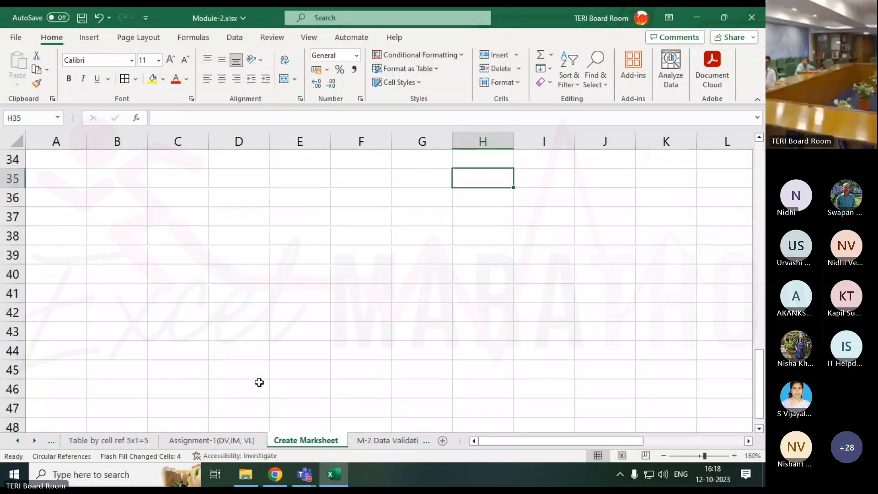
pyautogui.scroll(7, 258, 382)
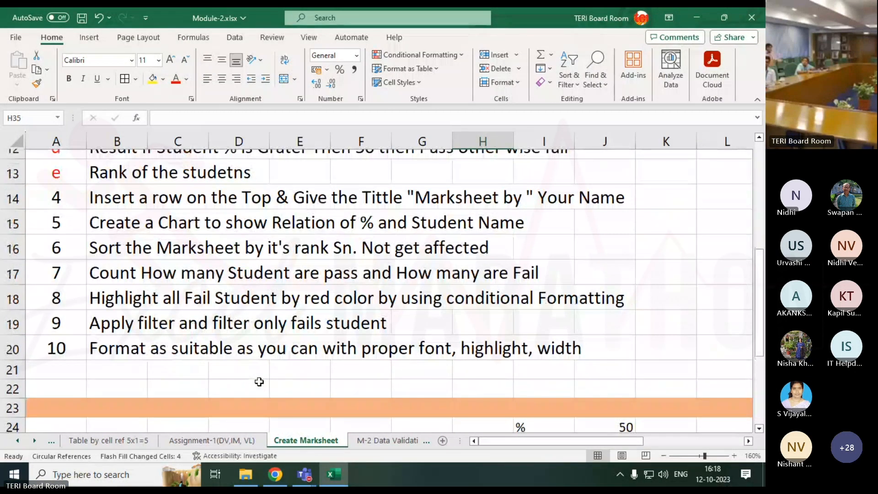
pyautogui.scroll(4, 259, 381)
pyautogui.scroll(-9, 259, 381)
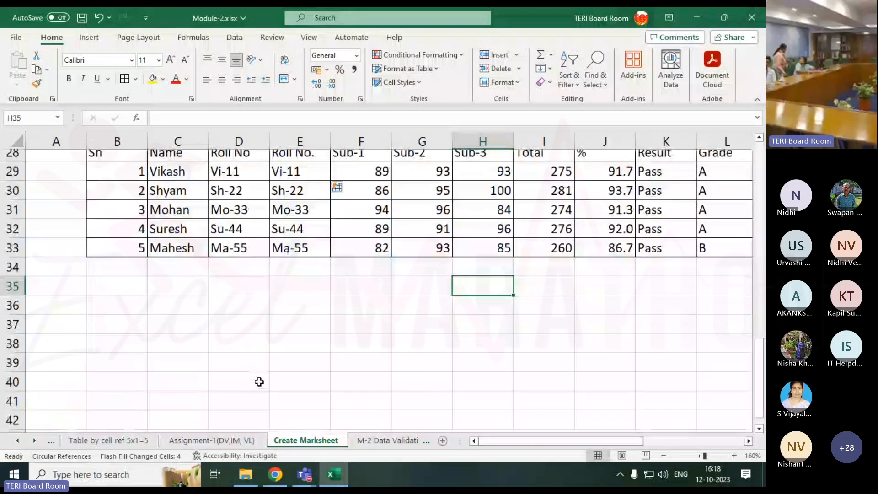
pyautogui.scroll(2, 259, 381)
pyautogui.moveTo(296, 278); pyautogui.dragTo(291, 359)
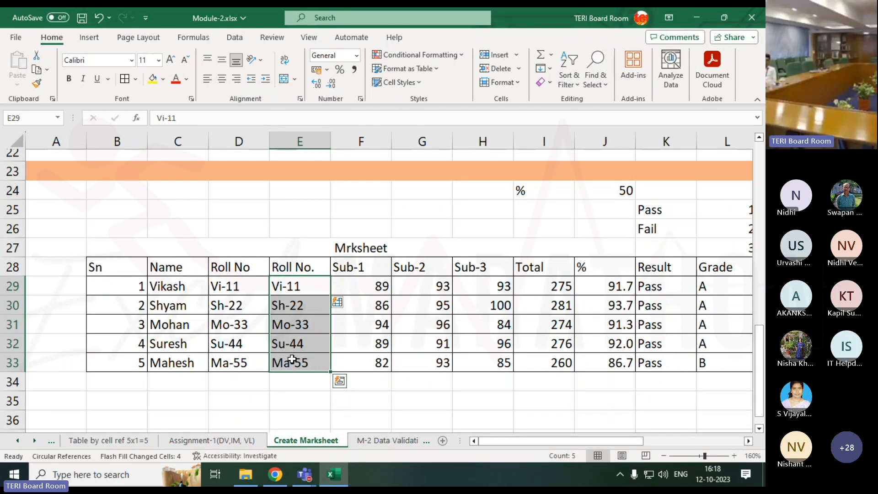
pyautogui.click(195, 305)
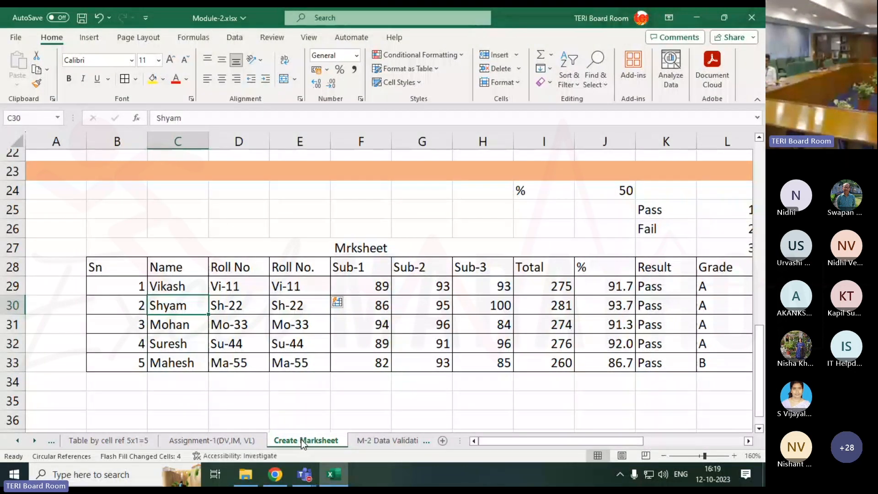
# Check the Microsoft Teams meeting chat again for new replies and go back to the Excel workbook
pyautogui.moveTo(304, 474)
pyautogui.click(348, 426)
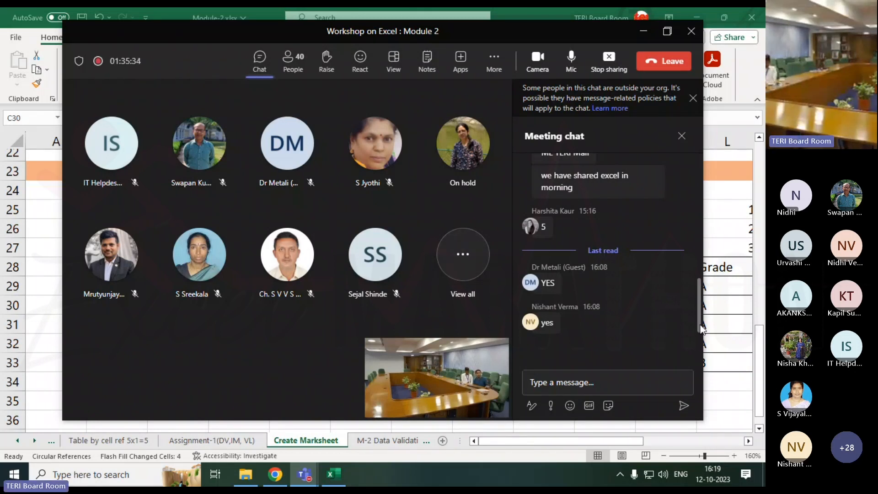
pyautogui.click(714, 322)
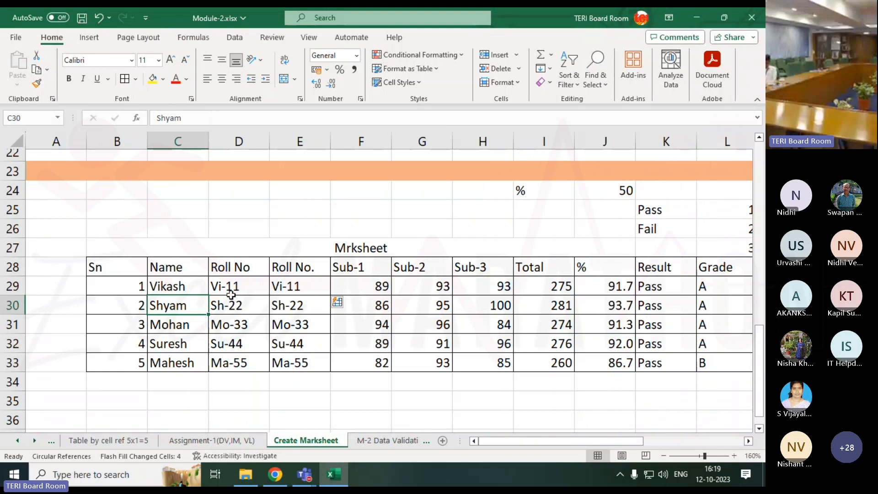
# Compare the formula-based roll numbers in column D with the Flash Fill entries in column E, rows 29 to 33
pyautogui.click(292, 287)
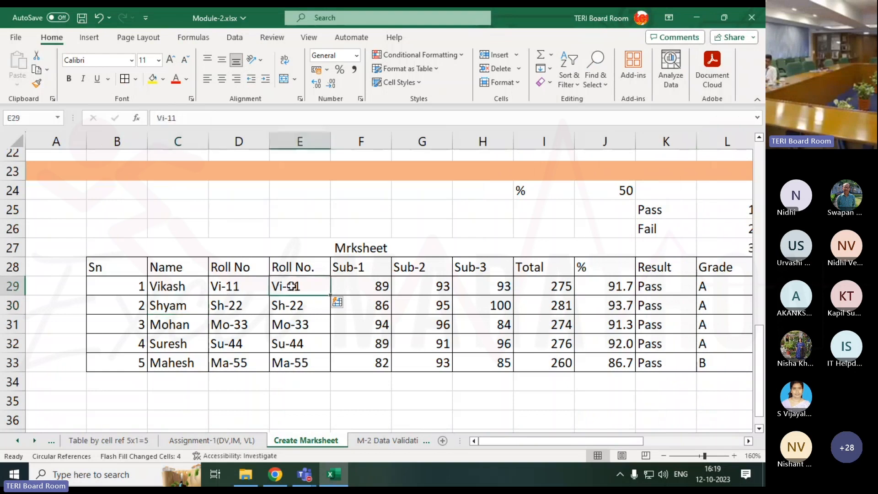
pyautogui.click(249, 287)
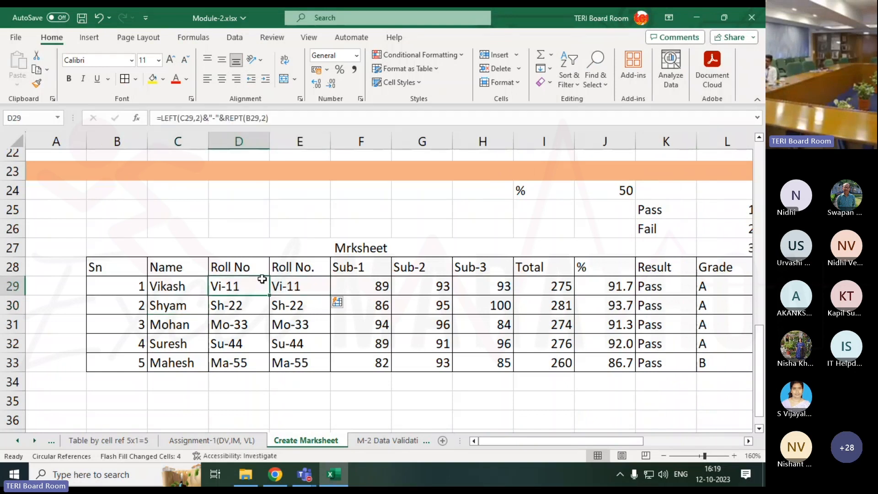
pyautogui.click(290, 287)
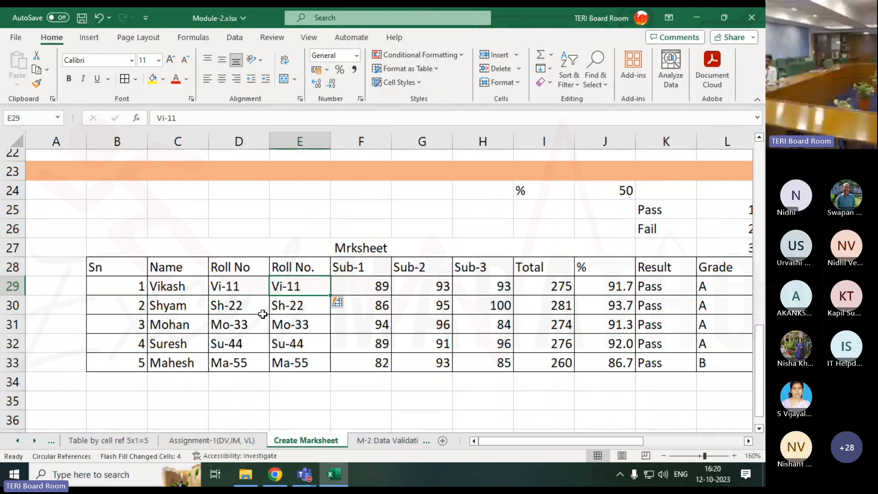
pyautogui.click(307, 329)
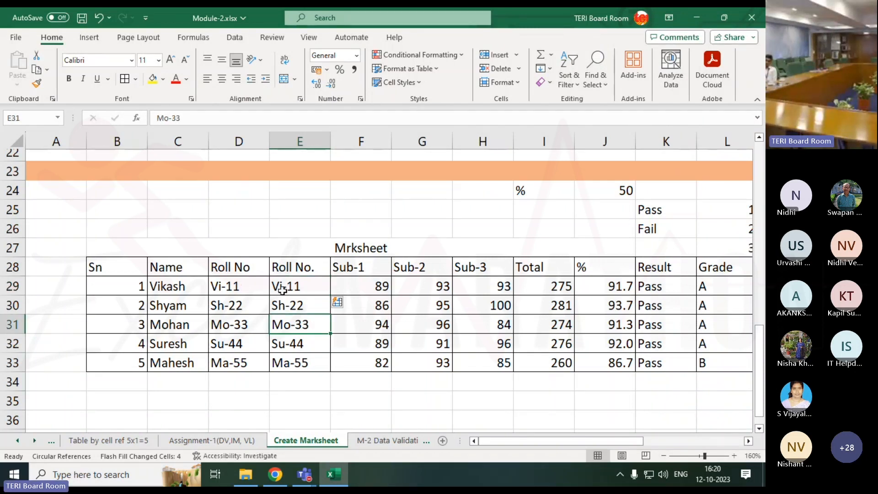
pyautogui.click(215, 288)
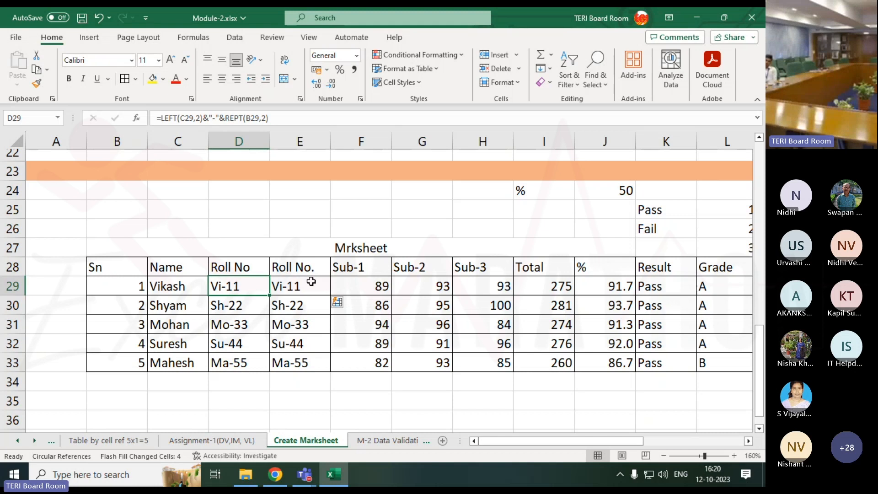
pyautogui.moveTo(311, 281); pyautogui.dragTo(303, 362)
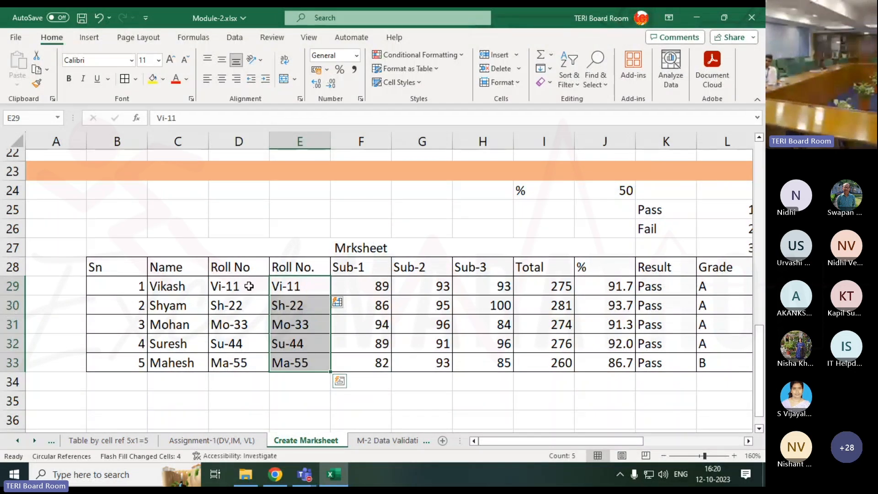
pyautogui.moveTo(247, 302); pyautogui.dragTo(235, 359)
pyautogui.click(246, 387)
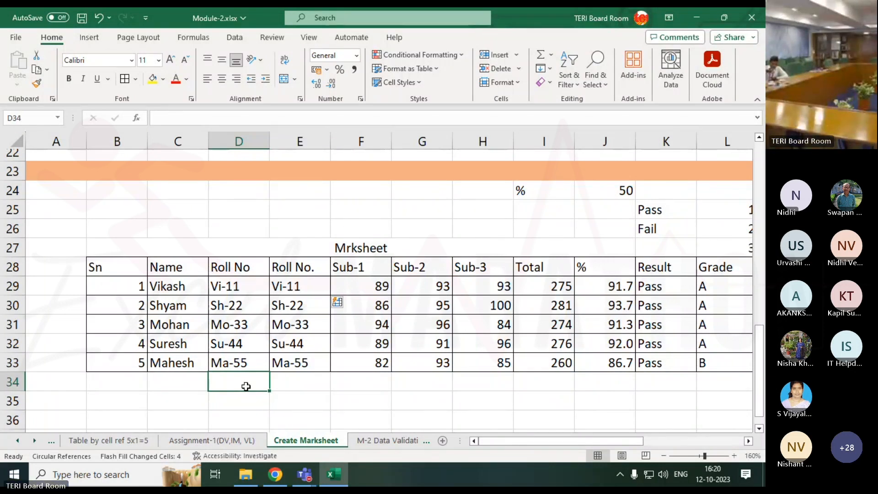
# Bring up the Microsoft Teams meeting window with its chat
pyautogui.click(304, 474)
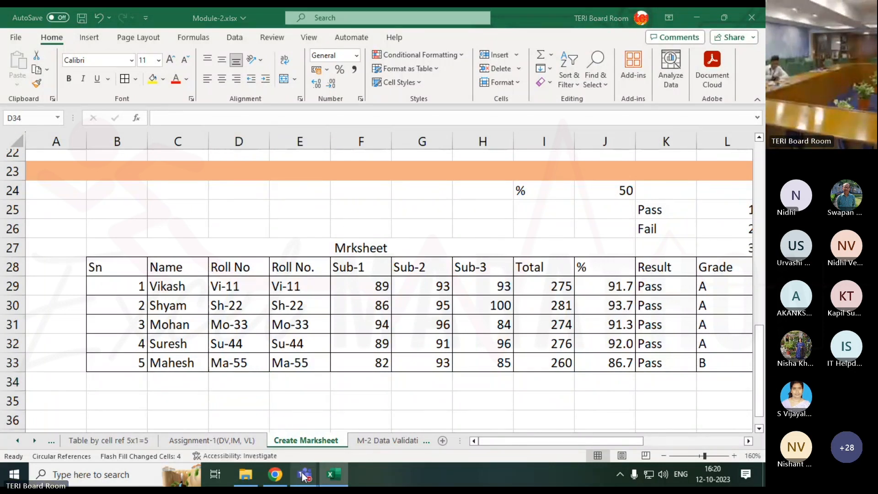
pyautogui.click(351, 414)
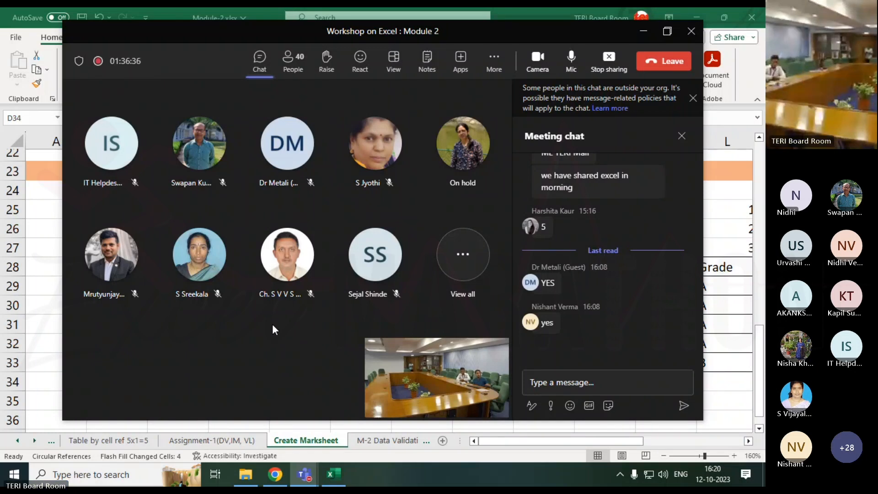
# Go back to the Excel workbook, replace the student name in C30 with a different one and compare the roll numbers in D30 and E30
pyautogui.click(708, 310)
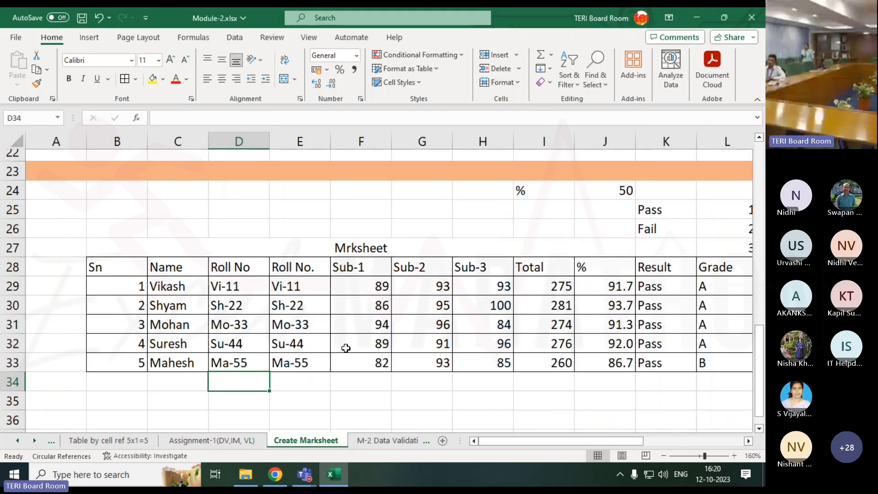
pyautogui.click(177, 307)
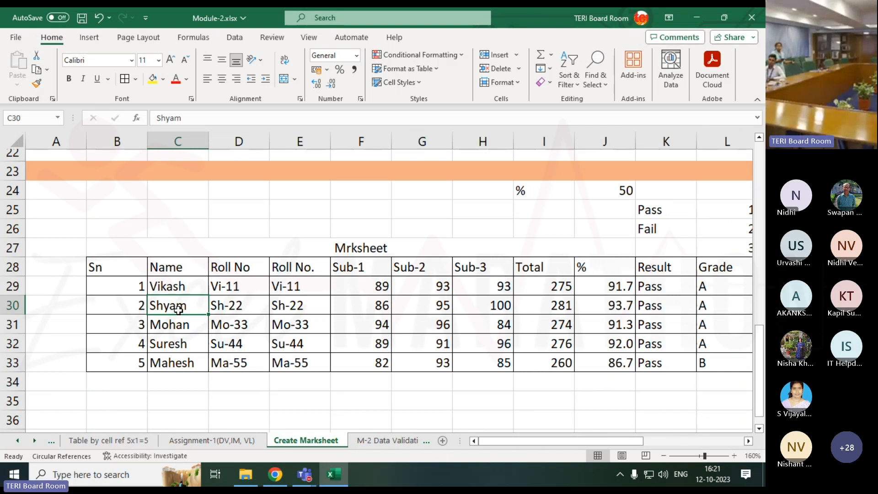
pyautogui.write('Prach')
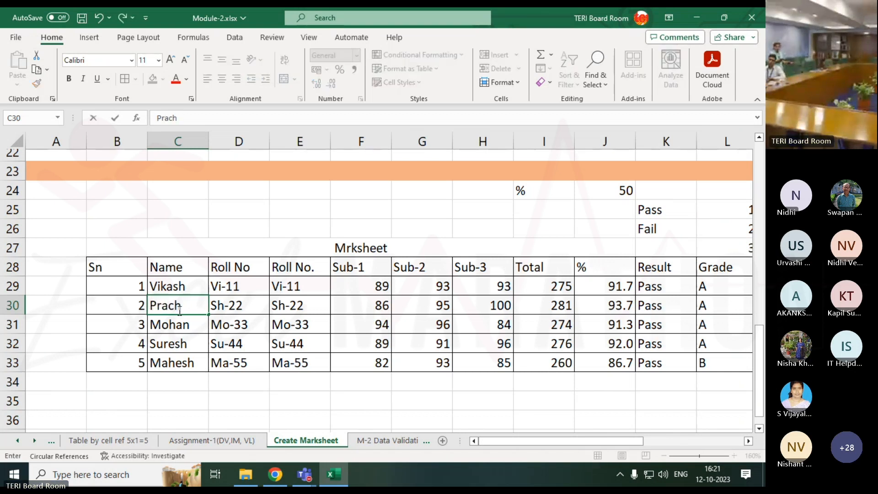
pyautogui.write('i')
pyautogui.press('Return')
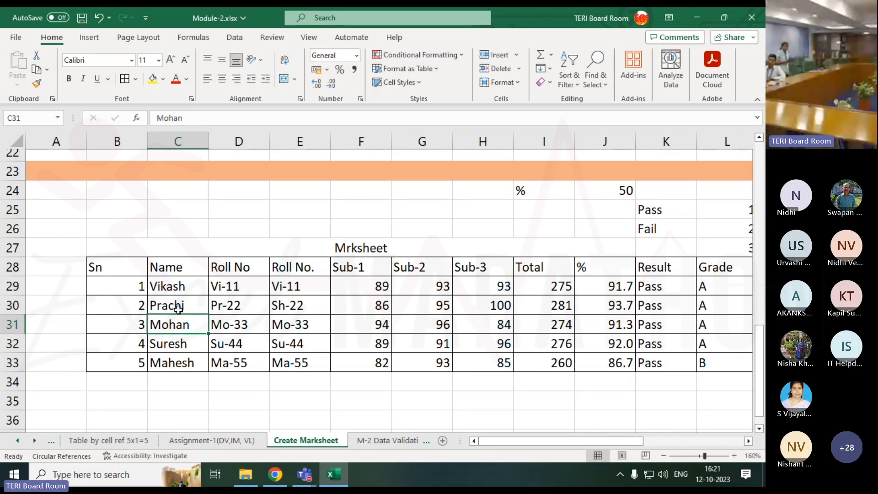
pyautogui.click(245, 305)
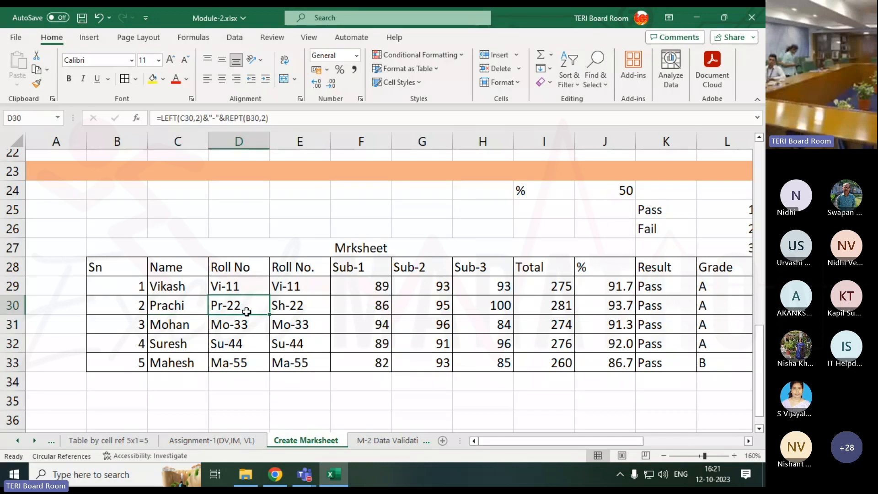
pyautogui.click(285, 307)
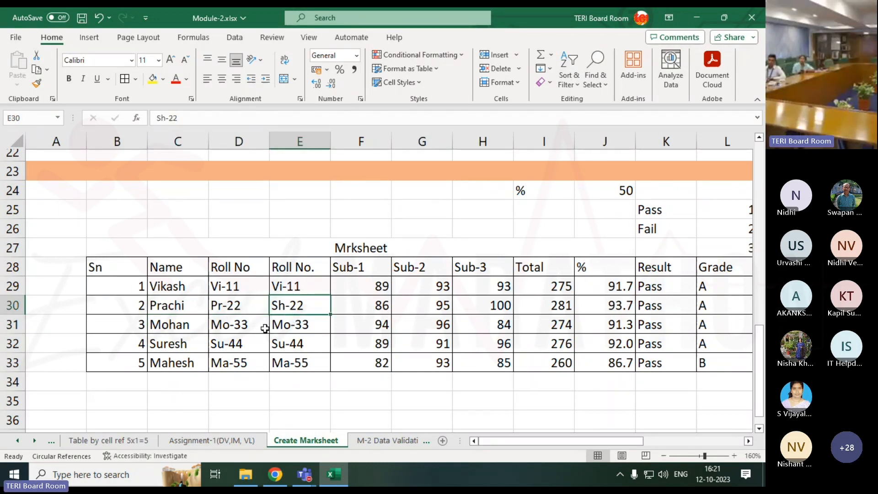
# Set the serial number of the second student, in cell B30, to 20
pyautogui.press('Left')
pyautogui.press('Left')
pyautogui.press('Left')
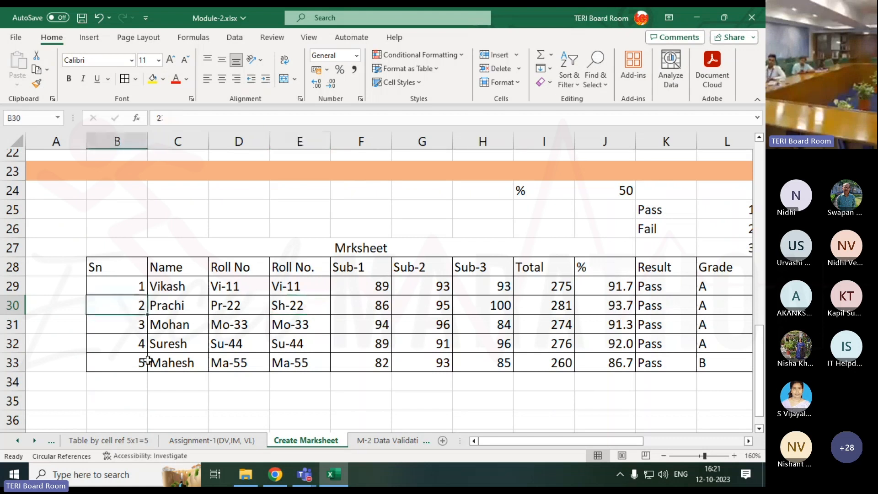
pyautogui.write('20')
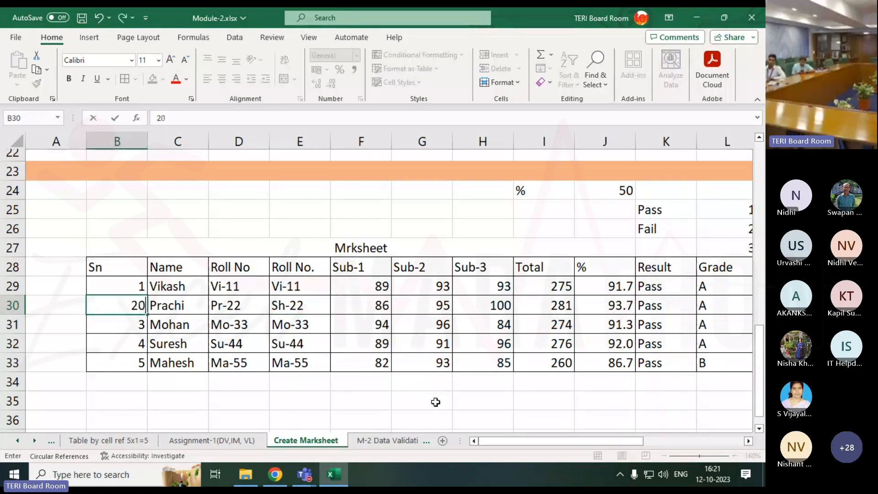
pyautogui.press('Return')
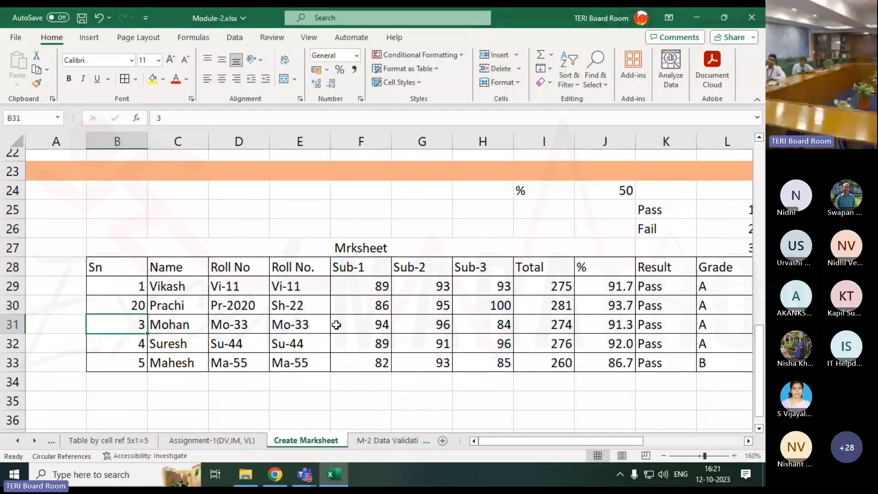
# Compare the formula-based roll number in D30 with the Flash Fill entries in E29:E33 and their source names
pyautogui.click(225, 307)
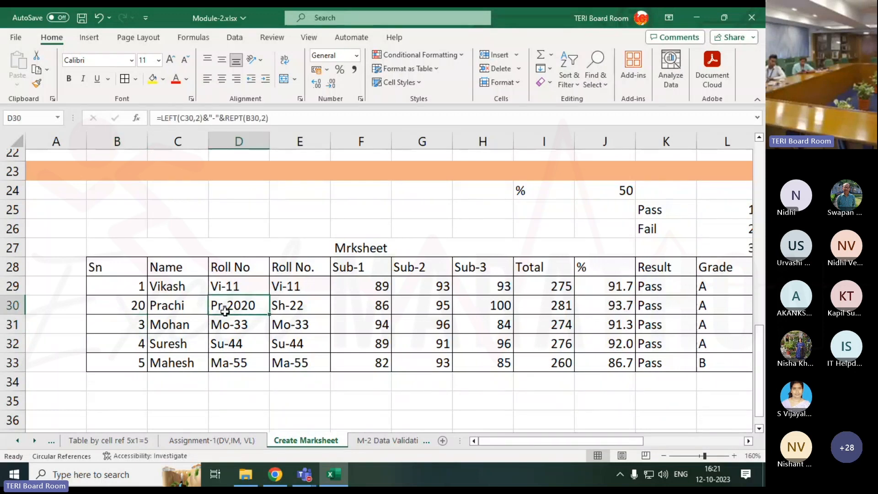
pyautogui.click(187, 311)
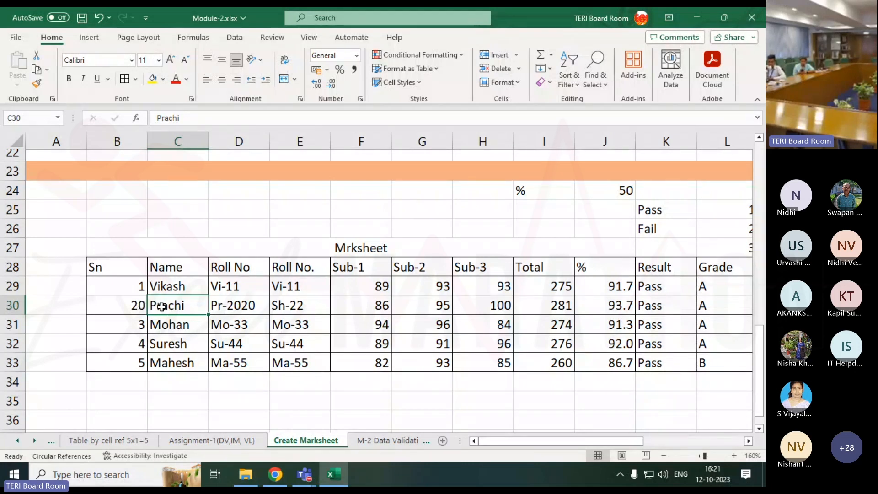
pyautogui.click(249, 306)
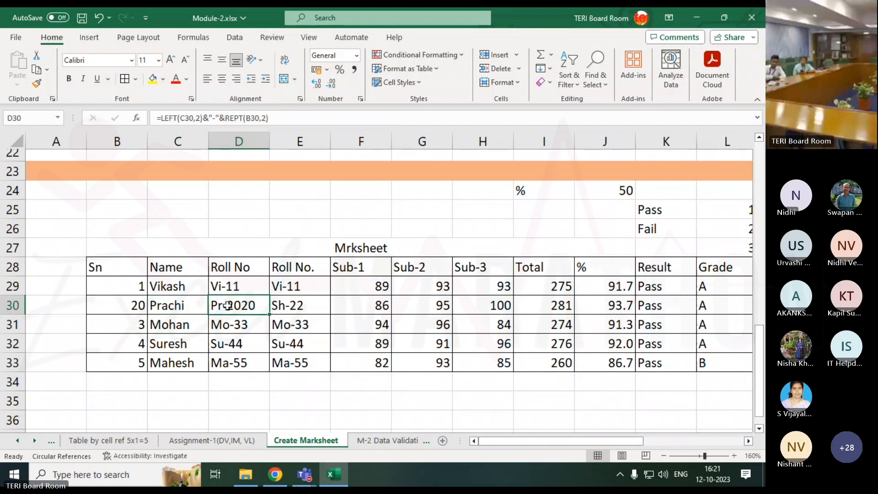
pyautogui.click(291, 306)
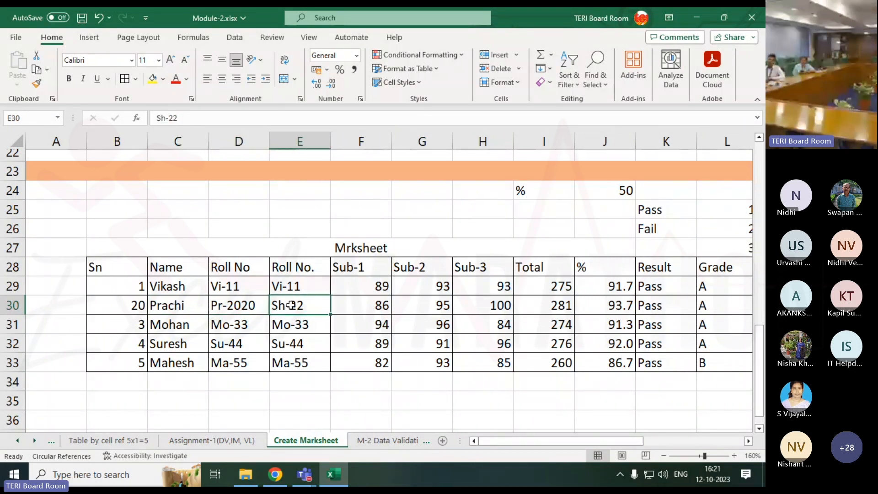
pyautogui.click(310, 293)
pyautogui.moveTo(310, 293); pyautogui.dragTo(310, 364)
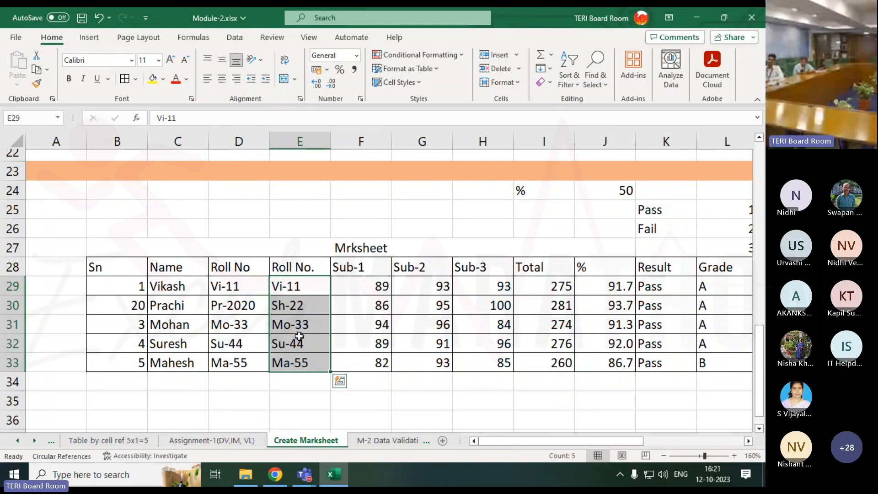
pyautogui.click(188, 324)
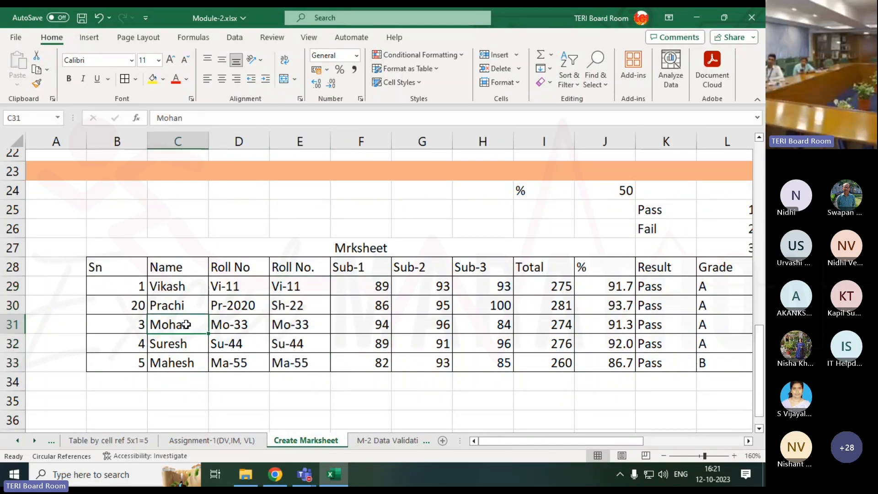
pyautogui.click(295, 324)
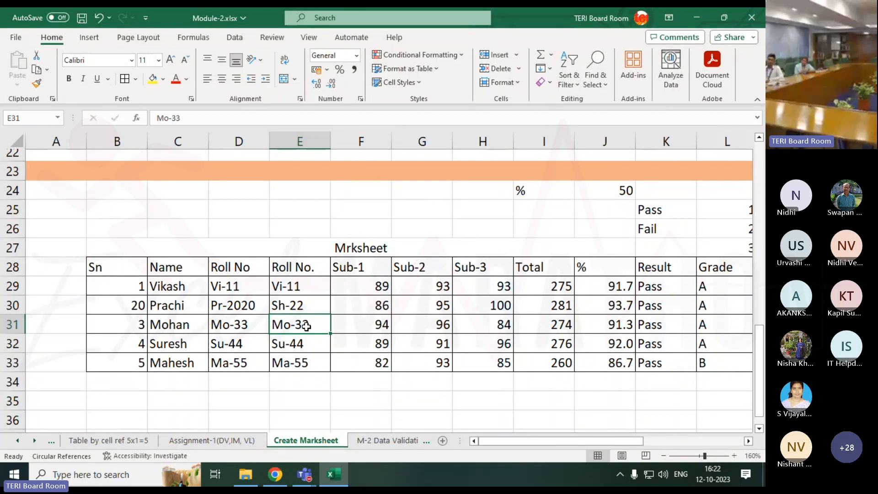
# Switch to the M-2 Data Validation sheet and clear the numbers in E3:E9
pyautogui.moveTo(361, 287); pyautogui.dragTo(482, 363)
pyautogui.scroll(-1, 483, 363)
pyautogui.click(367, 445)
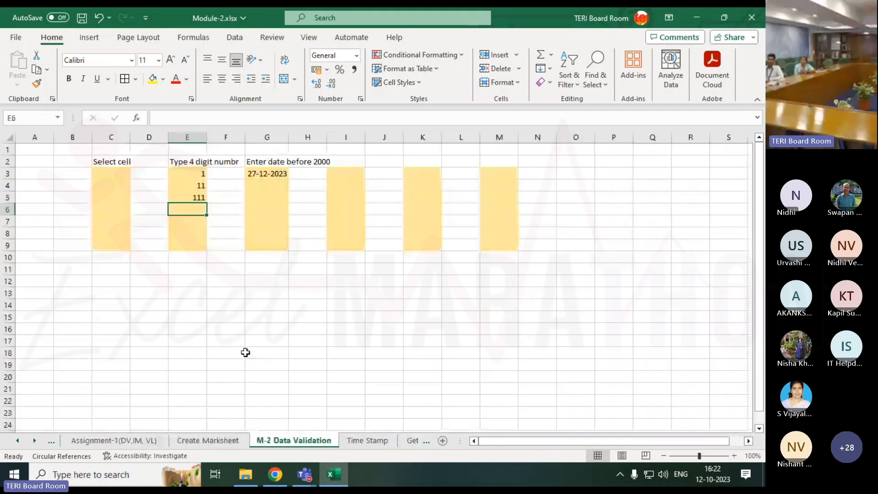
pyautogui.click(426, 313)
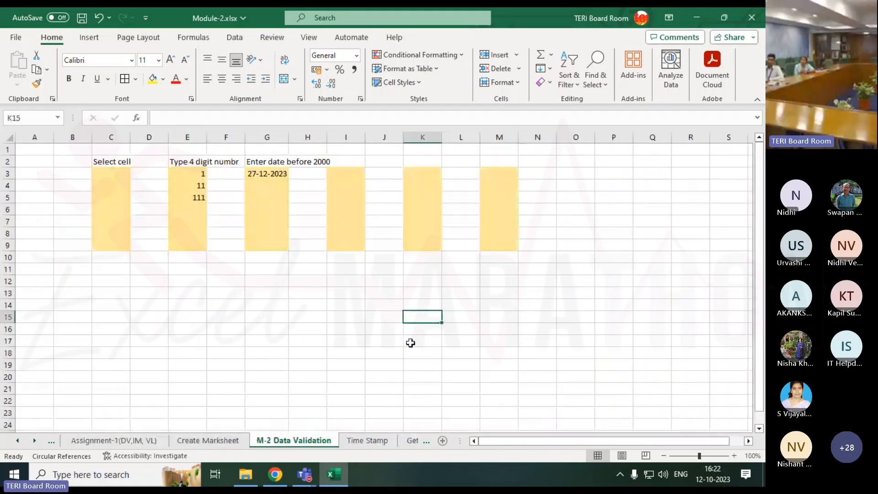
pyautogui.click(181, 182)
pyautogui.moveTo(188, 171); pyautogui.dragTo(187, 241)
pyautogui.press('Delete')
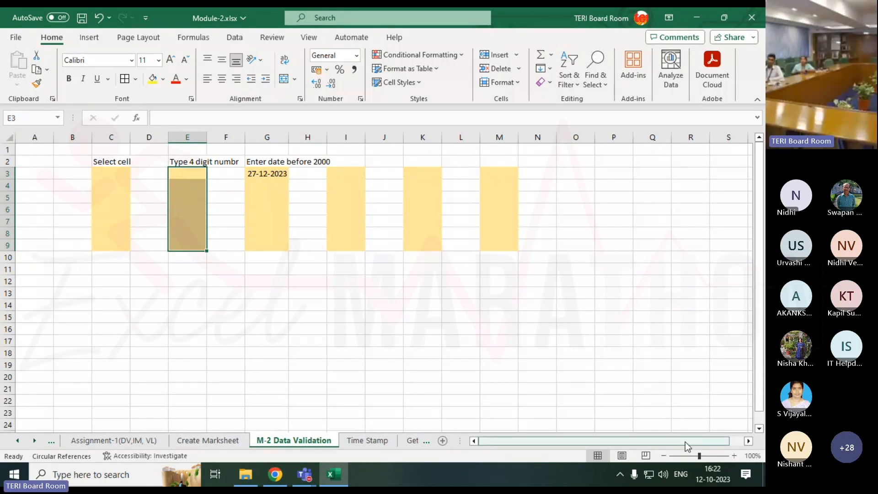
# Enlarge the sheet view to 120% and autofit the widths of all columns to their contents
pyautogui.click(734, 456)
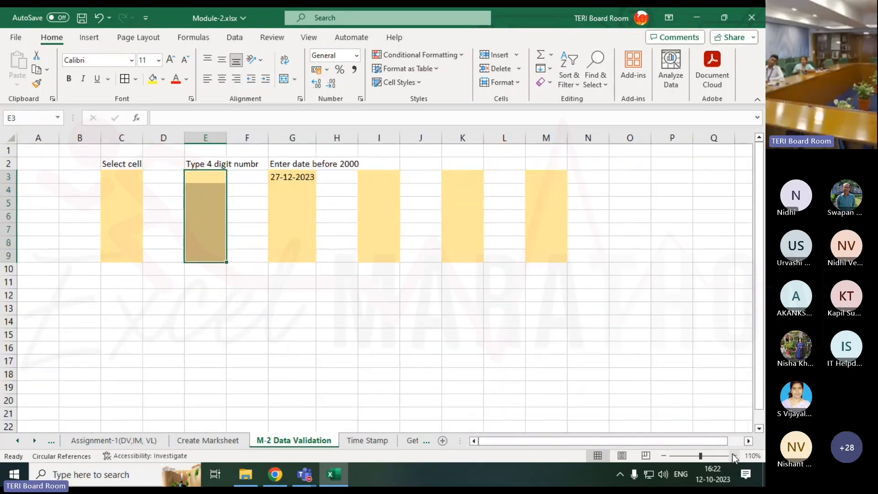
pyautogui.click(734, 454)
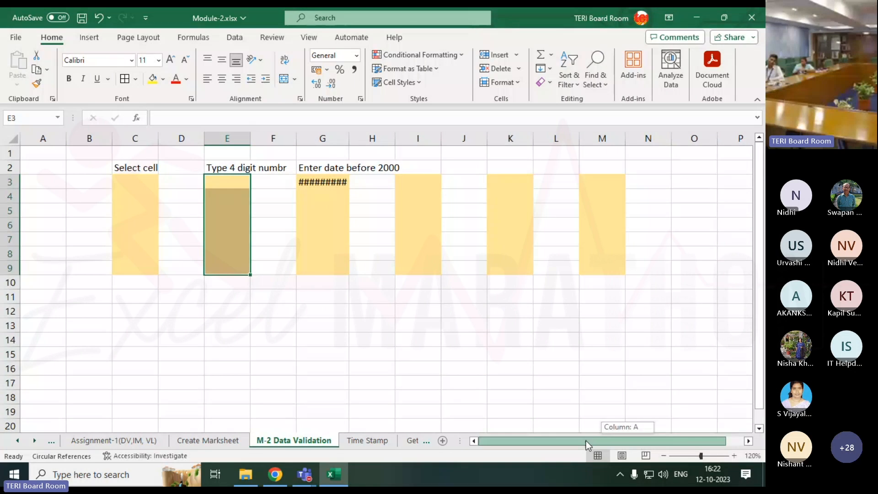
pyautogui.doubleClick(349, 138)
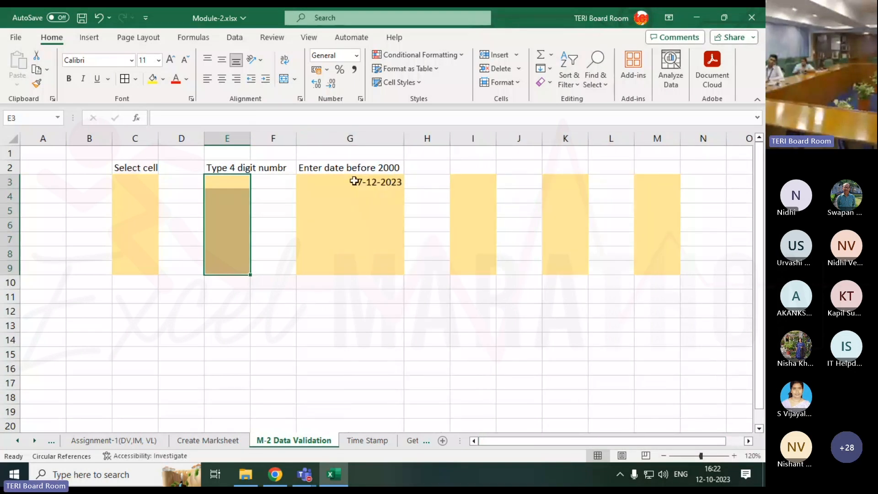
pyautogui.click(229, 181)
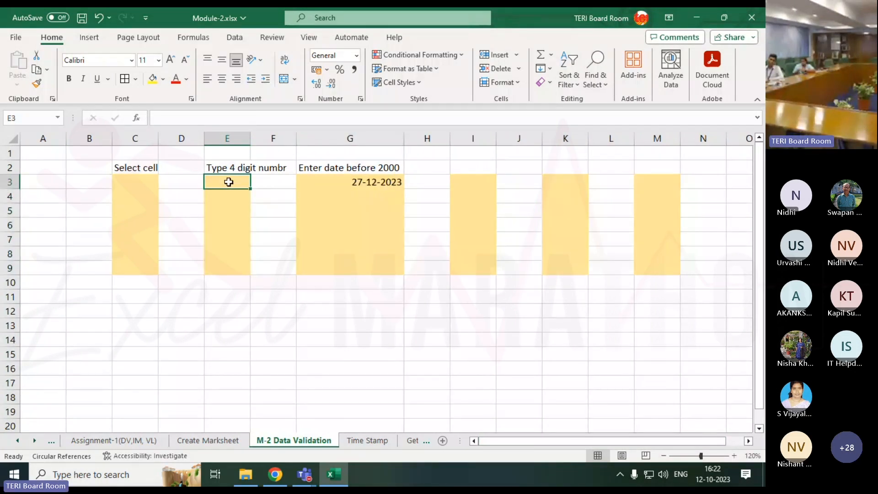
pyautogui.click(13, 139)
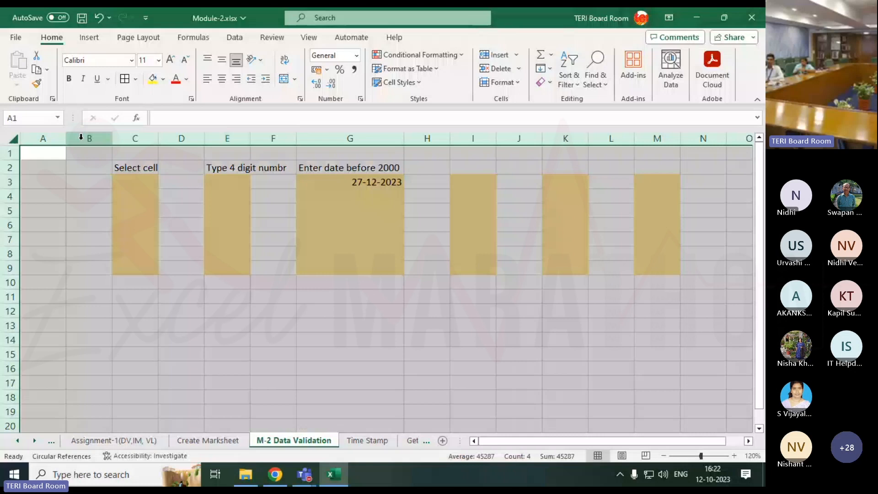
pyautogui.doubleClick(66, 138)
pyautogui.click(303, 264)
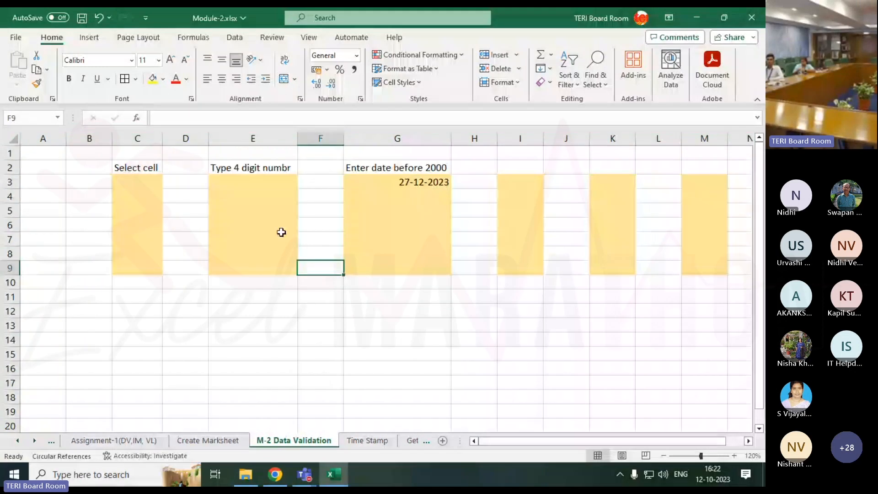
# Try to enter 2222 in cell E3 to test the column's data validation rule, and abandon the entry
pyautogui.moveTo(243, 180); pyautogui.dragTo(238, 270)
pyautogui.click(246, 182)
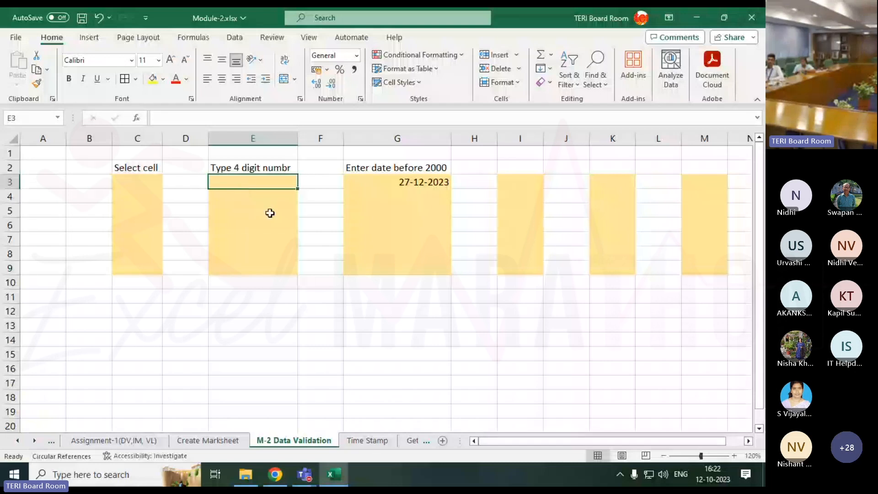
pyautogui.write('2')
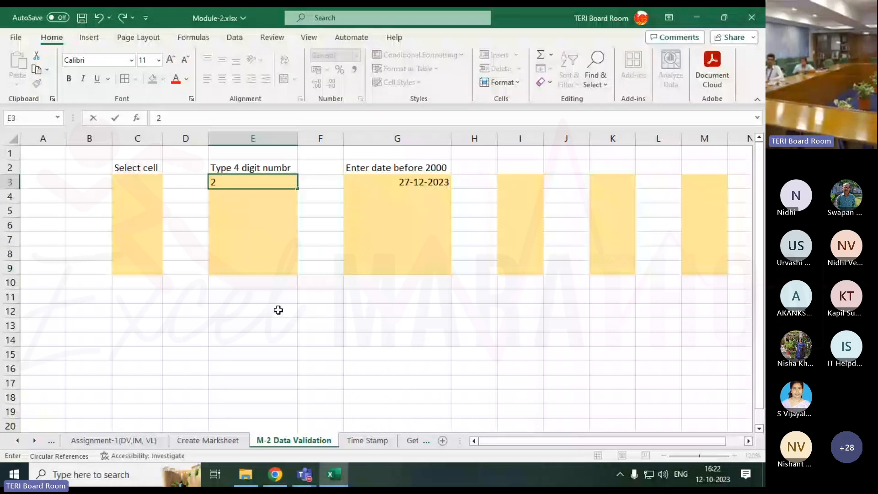
pyautogui.write('222')
pyautogui.press('Return')
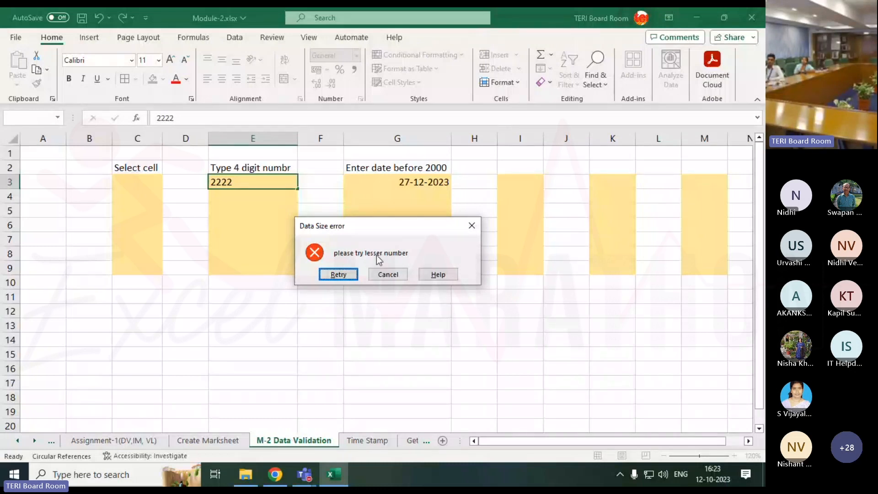
pyautogui.click(396, 278)
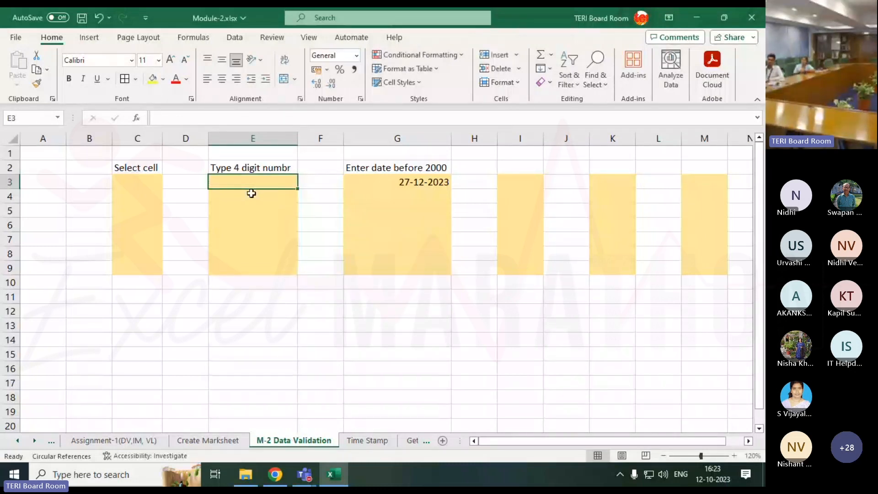
# Enter 1, 11 and 100 in cells E3 to E5 of the four-digit number column
pyautogui.write('1')
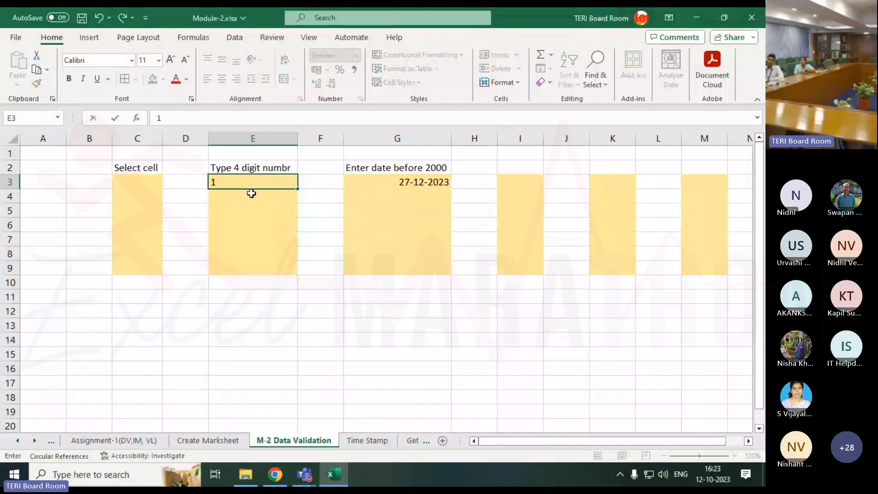
pyautogui.press('Return')
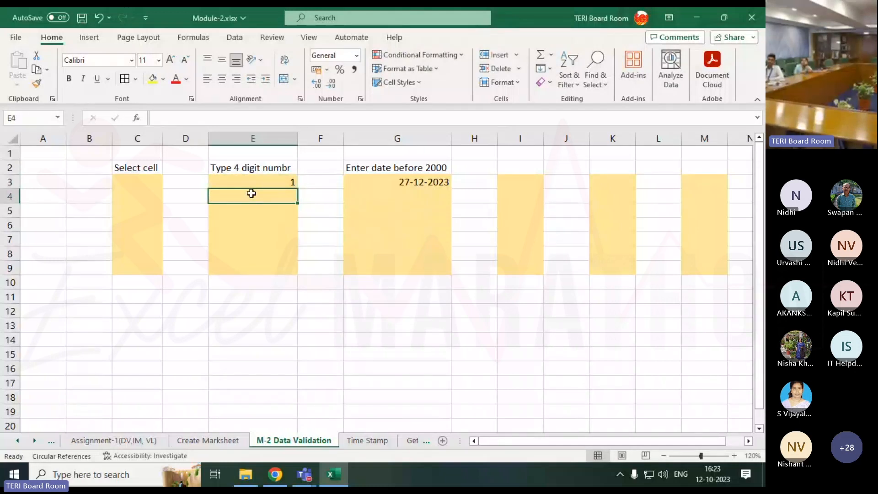
pyautogui.write('11')
pyautogui.press('Return')
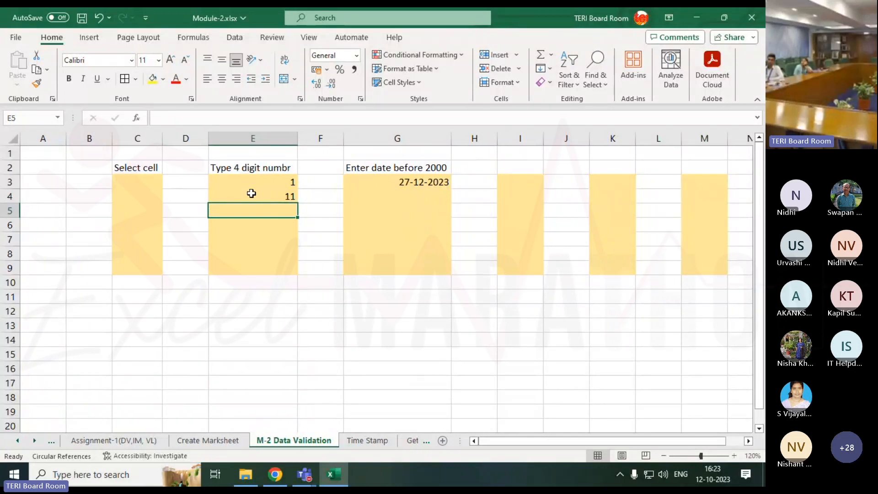
pyautogui.write('100')
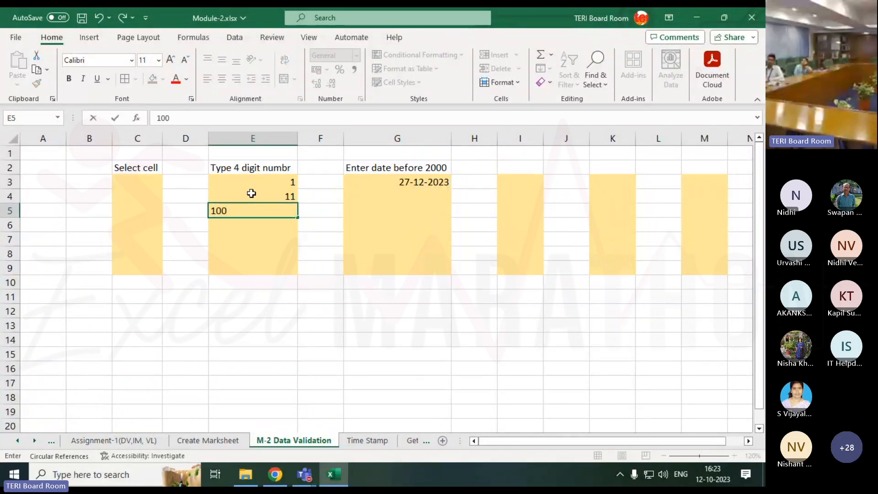
pyautogui.press('Return')
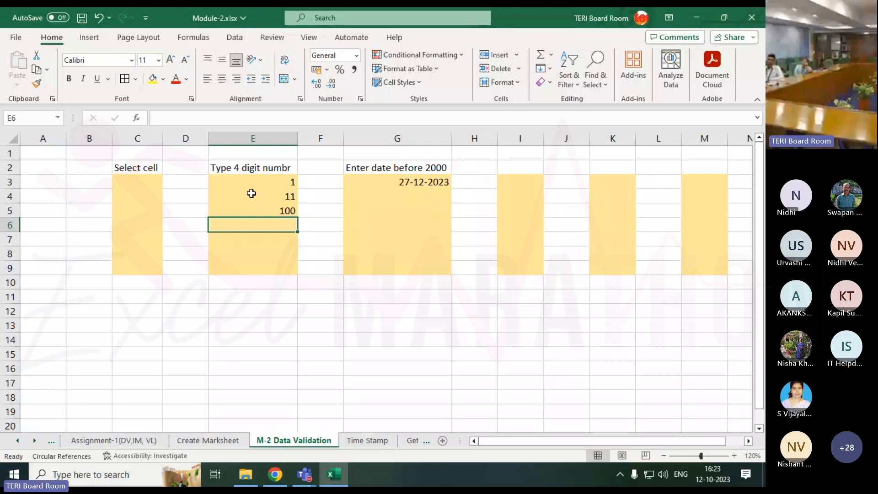
# Try to enter 1000 in cell E6 to test the column's validation limit, and abandon the entry
pyautogui.write('10')
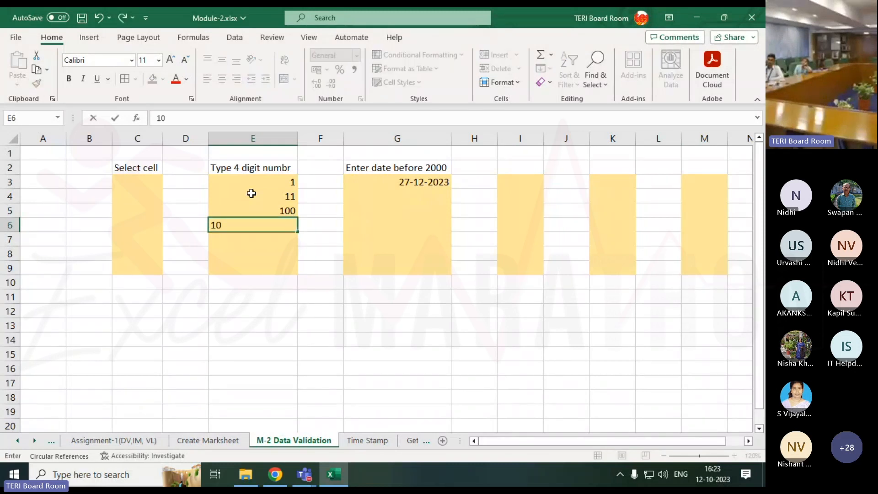
pyautogui.write('00')
pyautogui.press('Return')
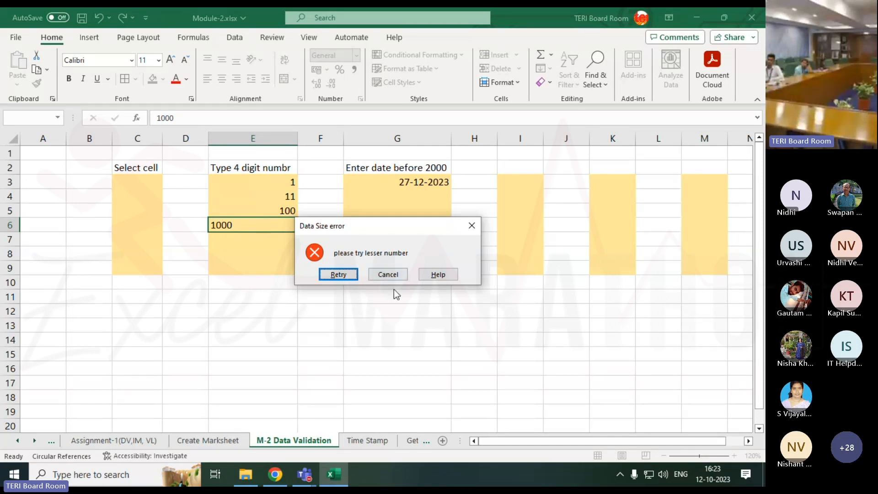
pyautogui.click(395, 276)
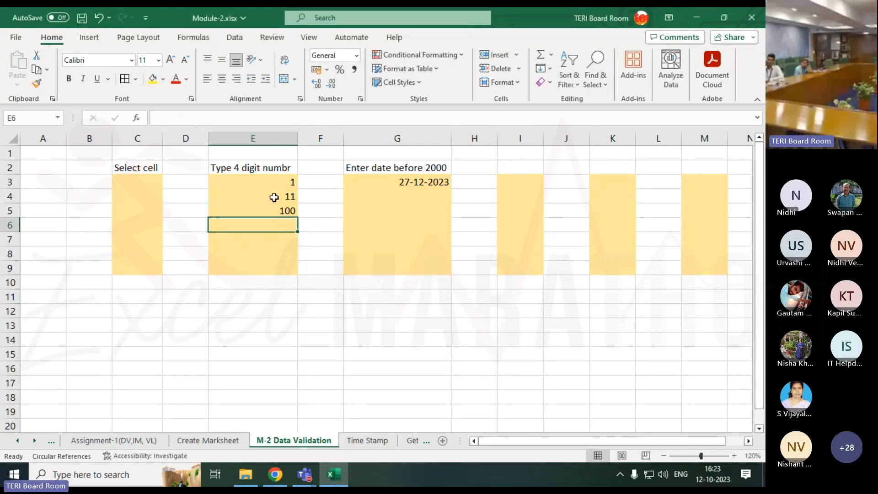
pyautogui.moveTo(270, 180); pyautogui.dragTo(268, 262)
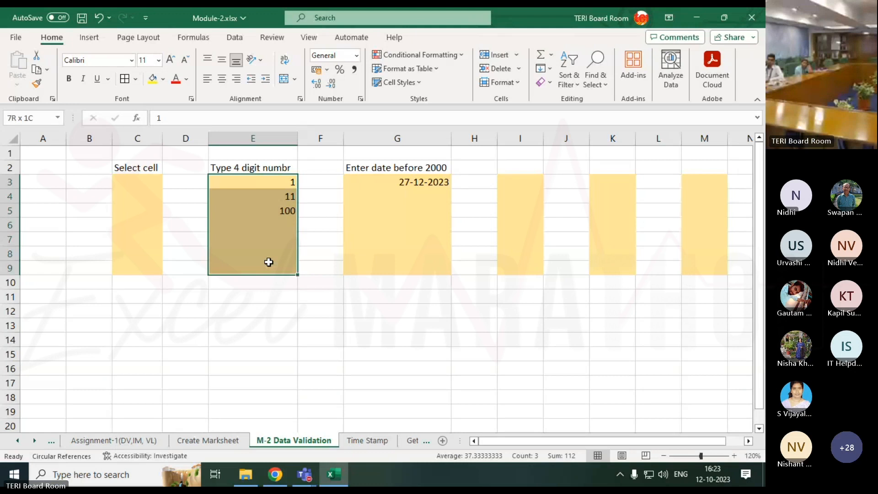
pyautogui.click(319, 412)
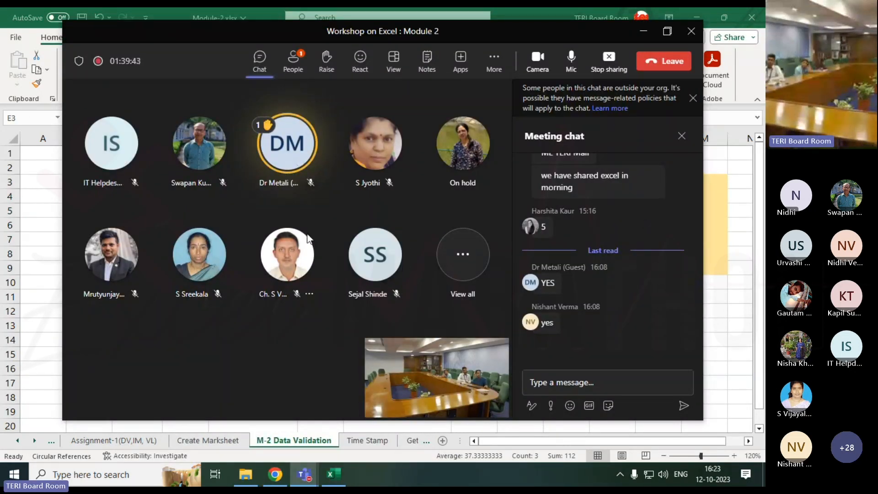
pyautogui.moveTo(306, 234)
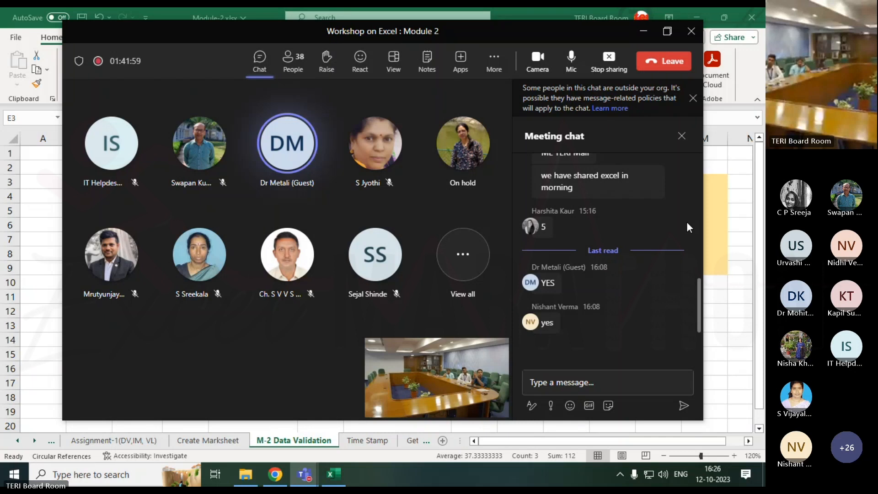
pyautogui.click(738, 351)
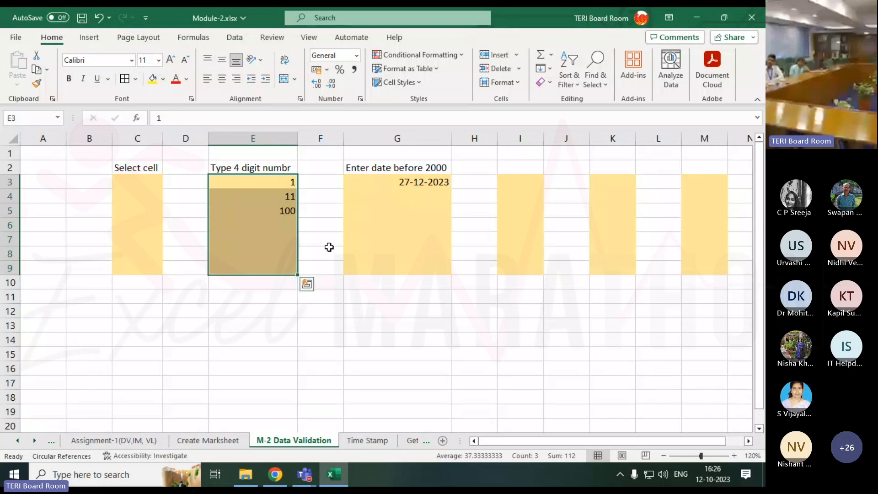
pyautogui.click(354, 237)
pyautogui.moveTo(283, 183); pyautogui.dragTo(274, 270)
pyautogui.moveTo(283, 184); pyautogui.dragTo(277, 215)
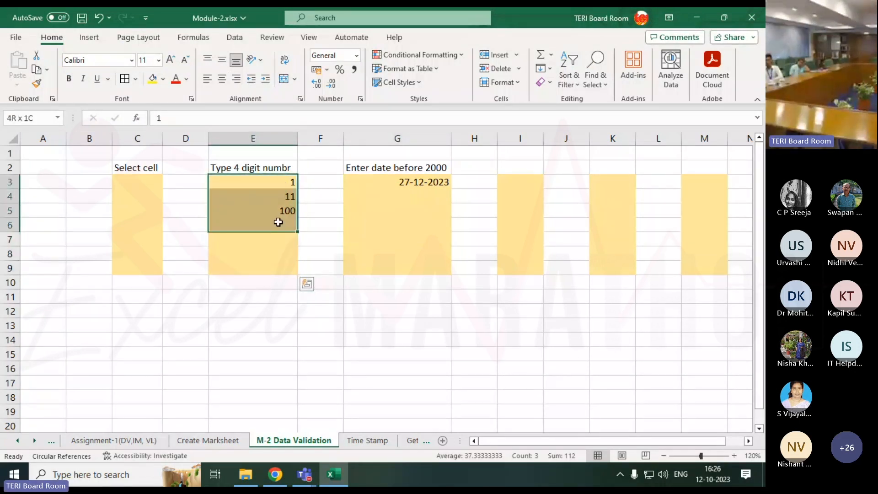
pyautogui.click(277, 221)
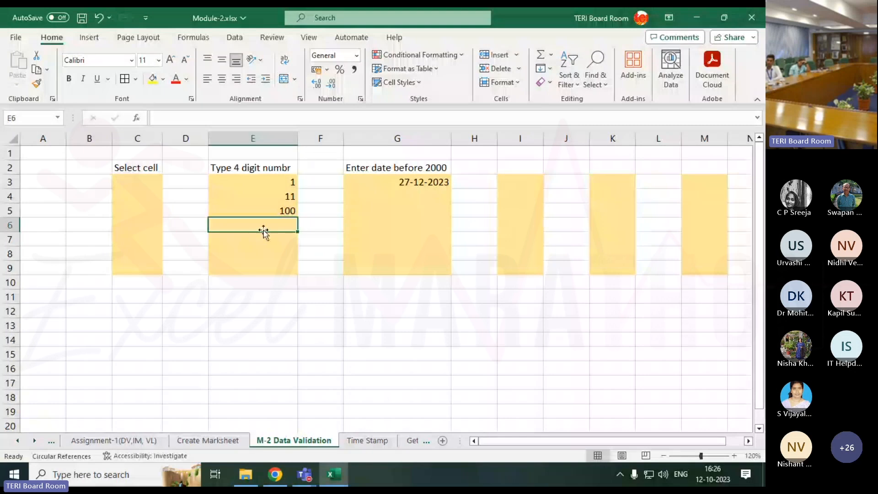
pyautogui.moveTo(262, 223); pyautogui.dragTo(263, 270)
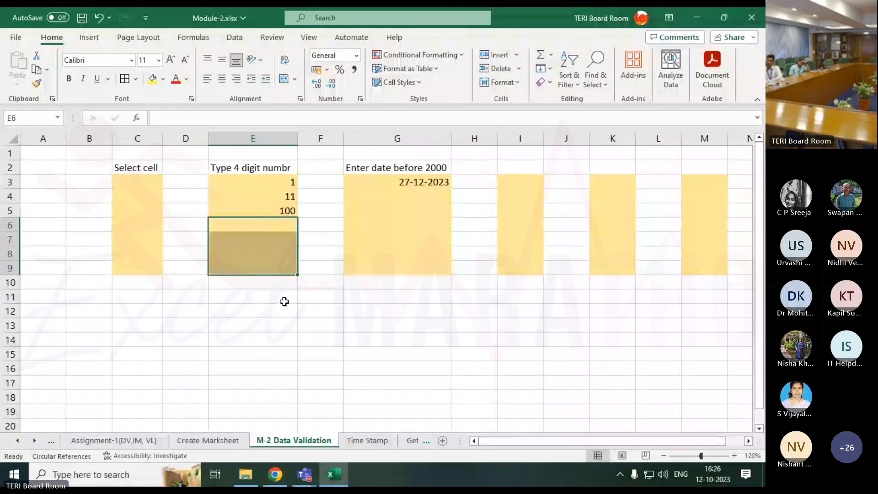
# Fill cells I3:I9 with yellow and add borders around every cell
pyautogui.moveTo(505, 182); pyautogui.dragTo(521, 263)
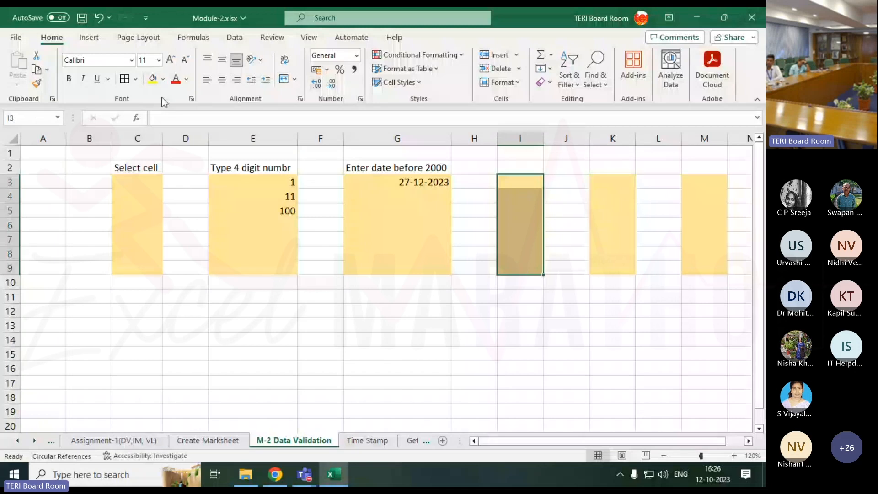
pyautogui.click(152, 78)
pyautogui.click(126, 80)
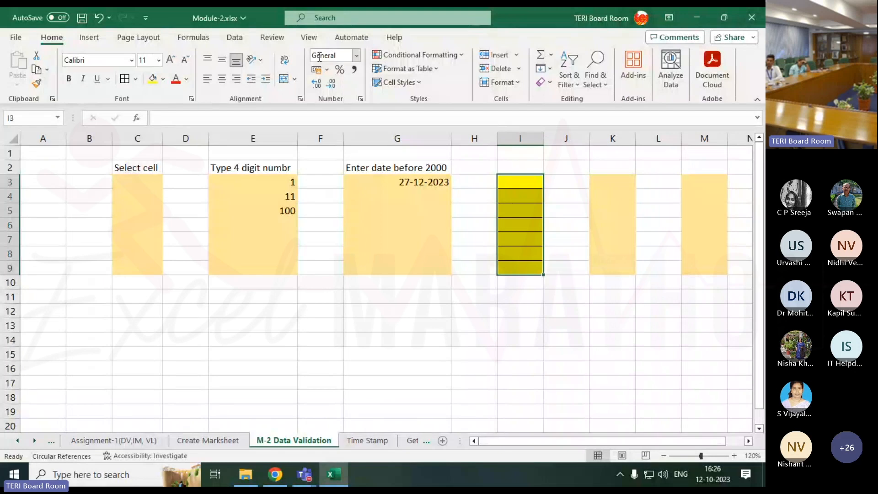
# Start a data validation rule for I3:I9 that restricts entries by text length
pyautogui.click(233, 38)
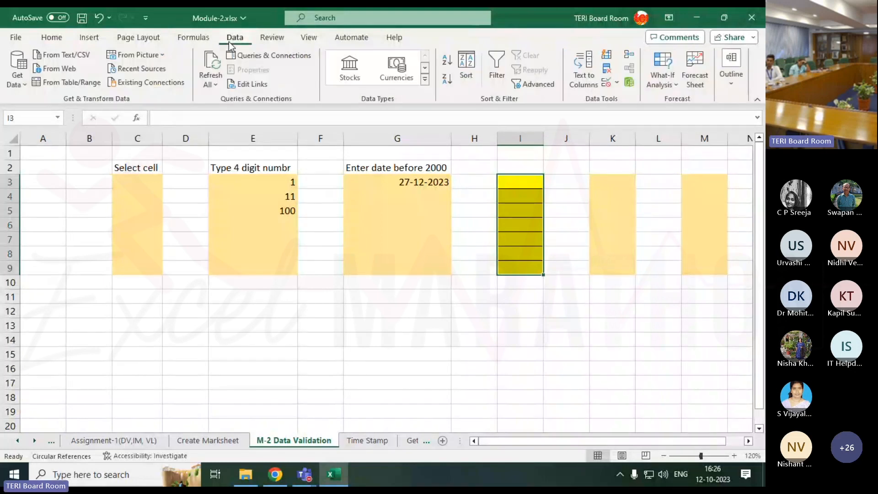
pyautogui.click(616, 83)
pyautogui.click(622, 105)
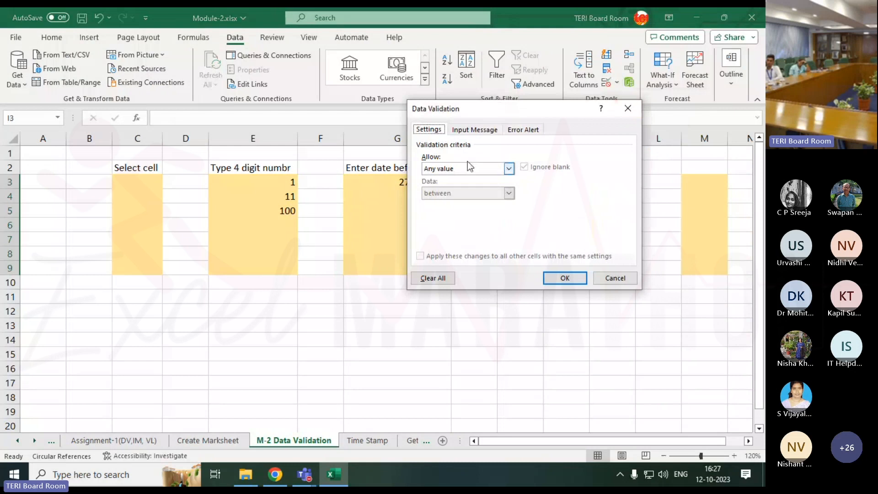
pyautogui.moveTo(517, 113); pyautogui.dragTo(281, 102)
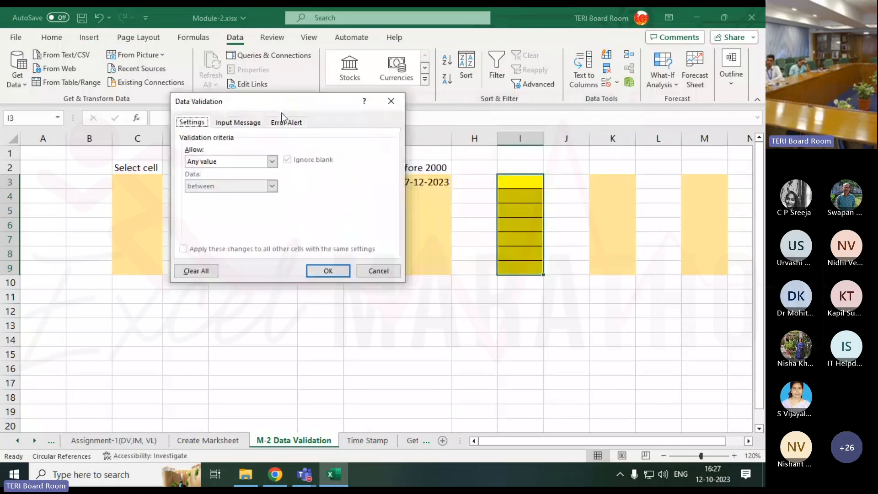
pyautogui.click(273, 161)
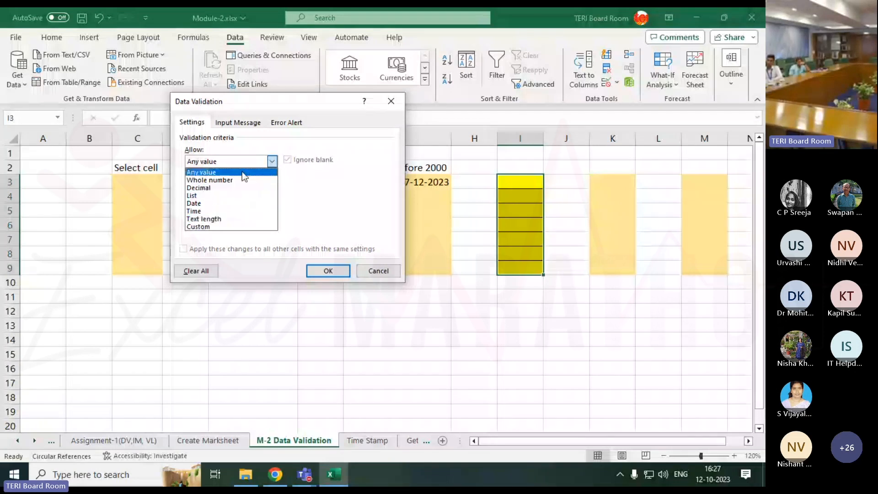
pyautogui.click(232, 218)
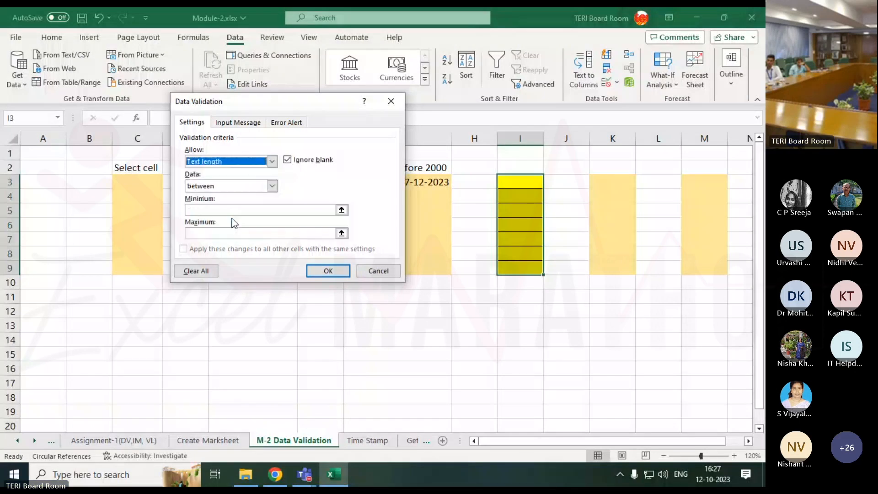
# Set the allowed text length to between 1 and 4 characters and apply the rule to I3:I9
pyautogui.click(198, 213)
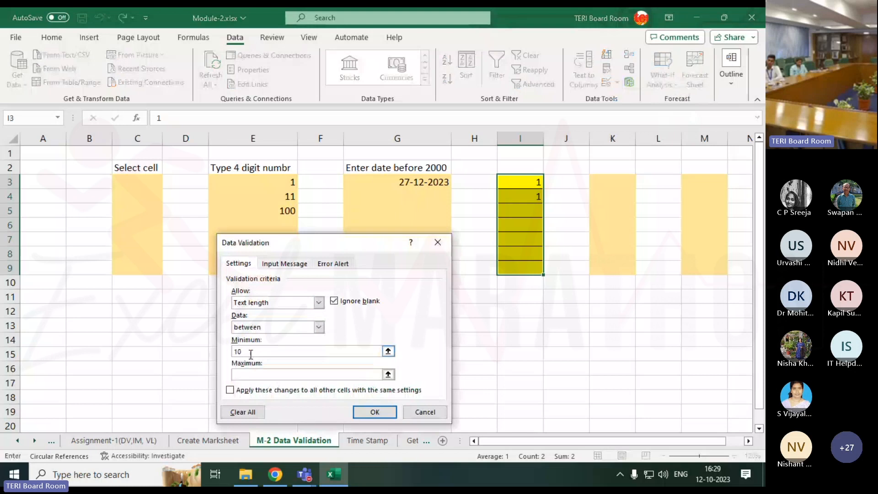
pyautogui.press('BackSpace')
pyautogui.click(250, 375)
pyautogui.write('4')
pyautogui.click(382, 414)
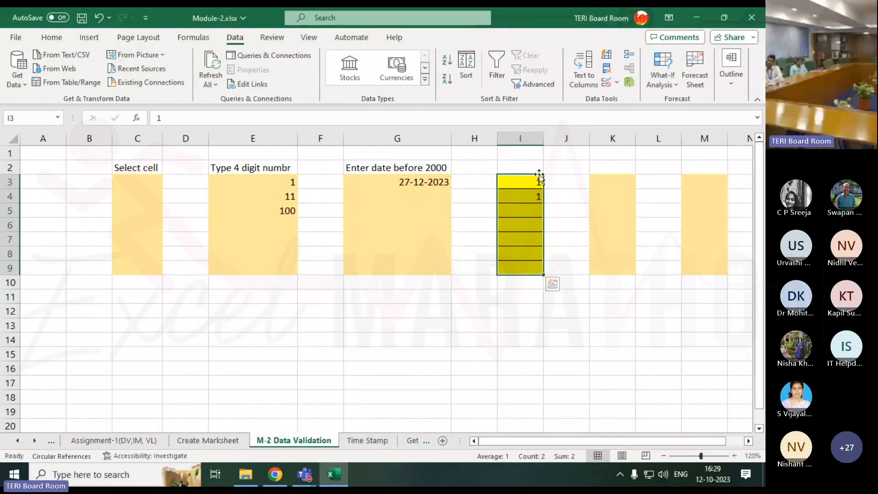
# Enter 1111 in cell I3 to test the text length rule
pyautogui.click(530, 185)
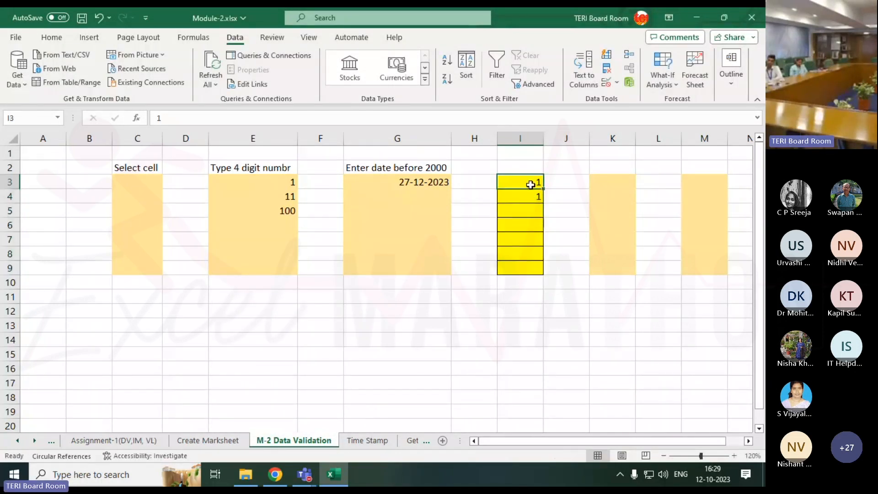
pyautogui.write('1111')
pyautogui.press('Return')
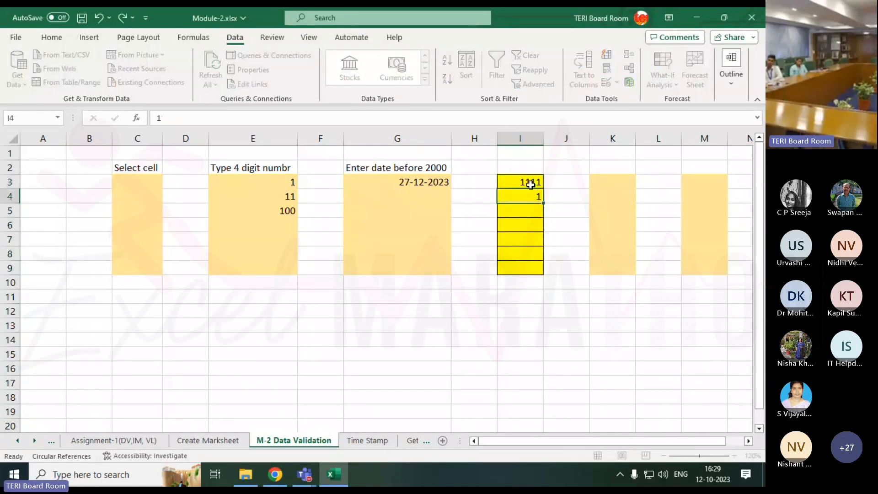
# Try to enter the six-digit number 111111 in cell I3, and abandon the entry
pyautogui.click(531, 185)
pyautogui.write('11')
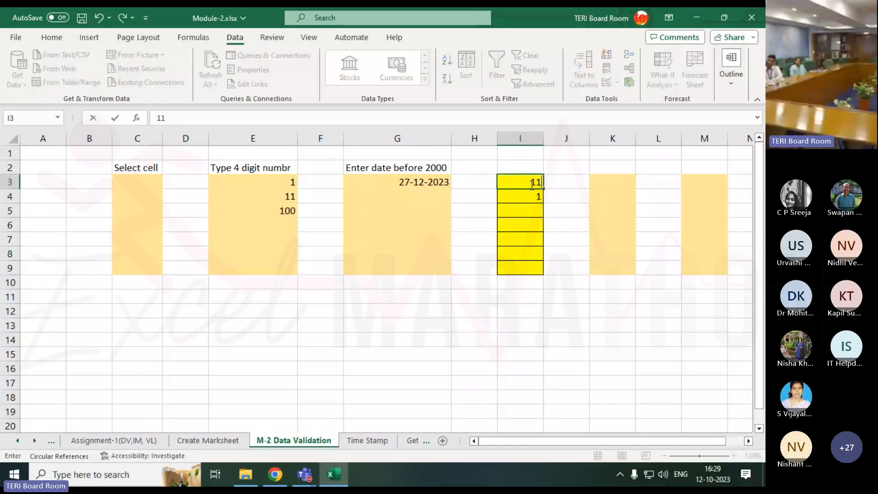
pyautogui.write('1111')
pyautogui.press('Return')
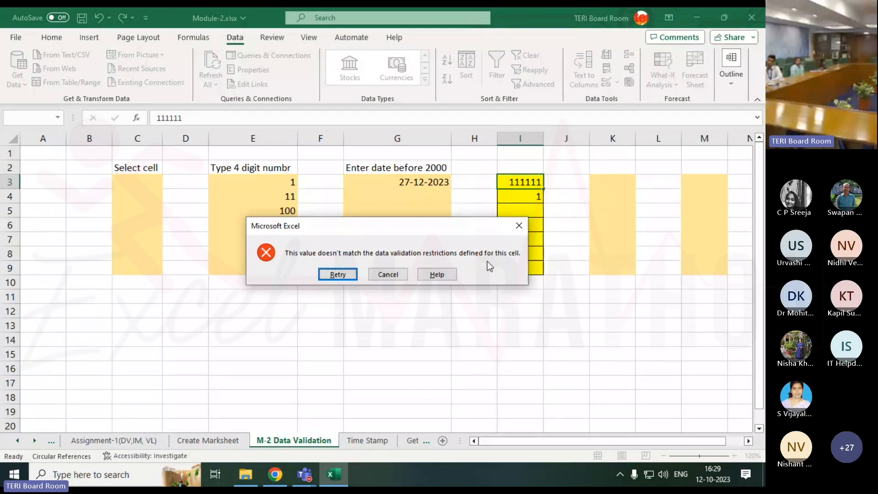
pyautogui.click(387, 275)
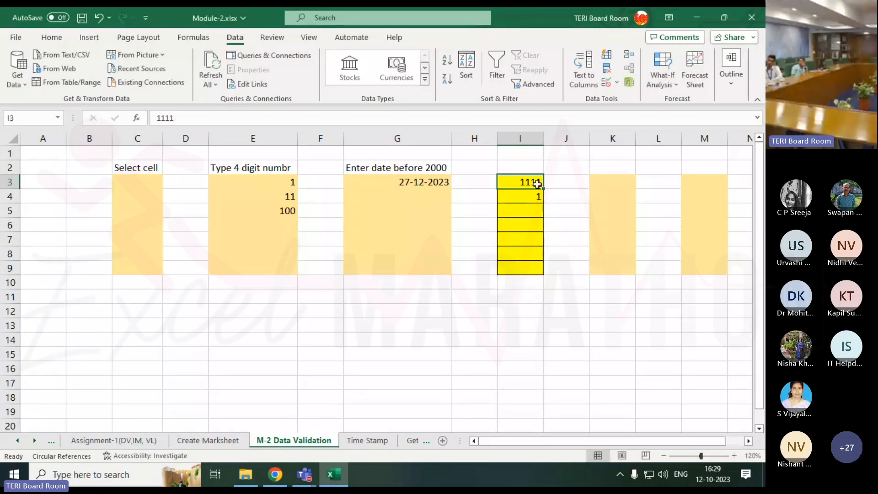
# Add an input message titled "Joking" with the text "Ha Ha Ha" to the data validation of I3:I9
pyautogui.moveTo(533, 181); pyautogui.dragTo(535, 270)
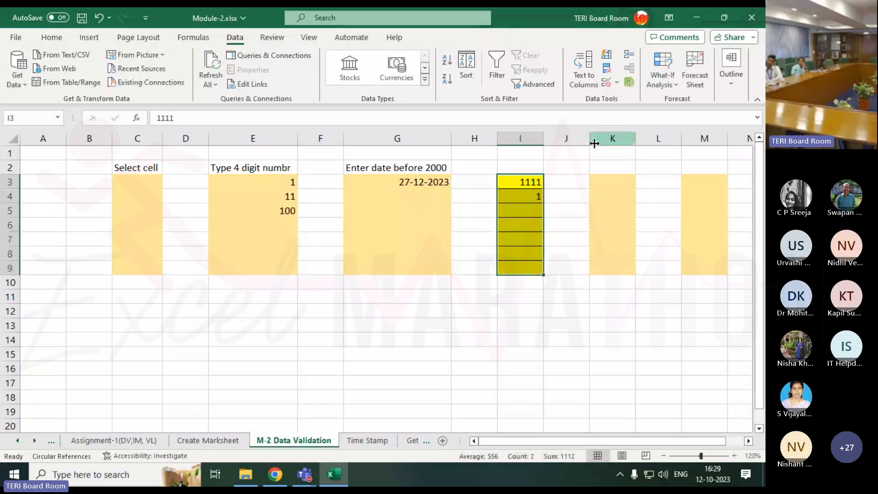
pyautogui.click(617, 83)
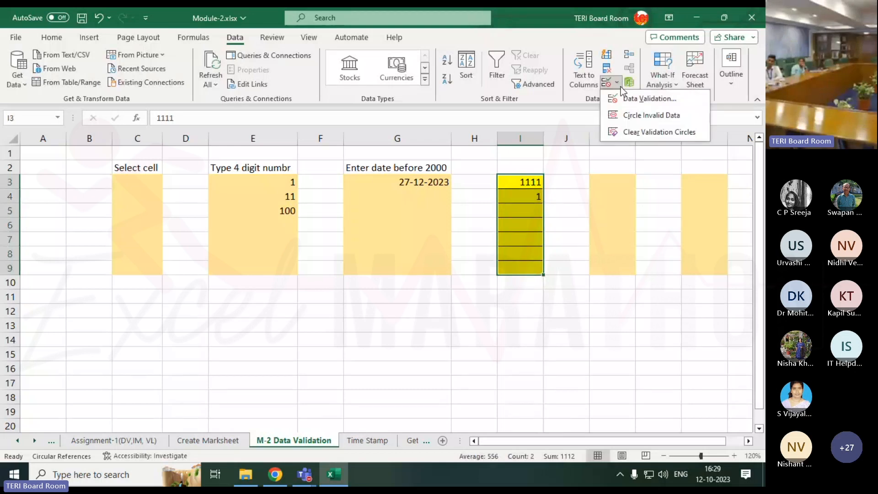
pyautogui.click(621, 97)
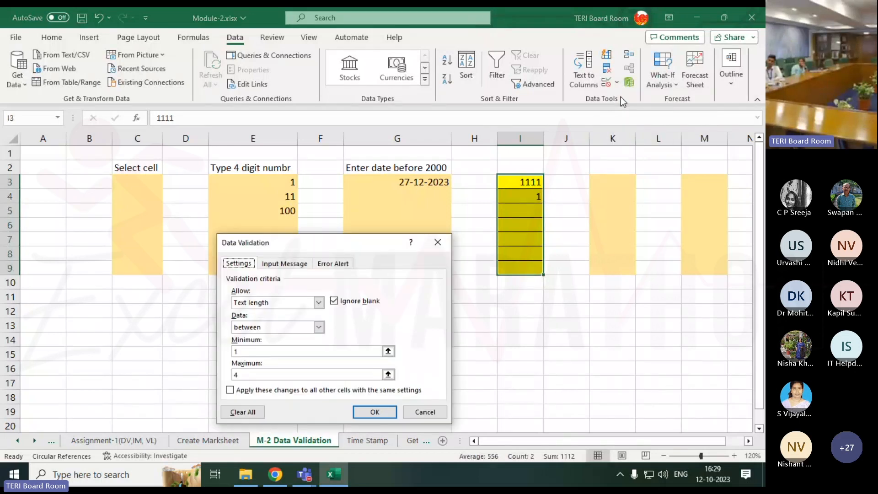
pyautogui.click(284, 265)
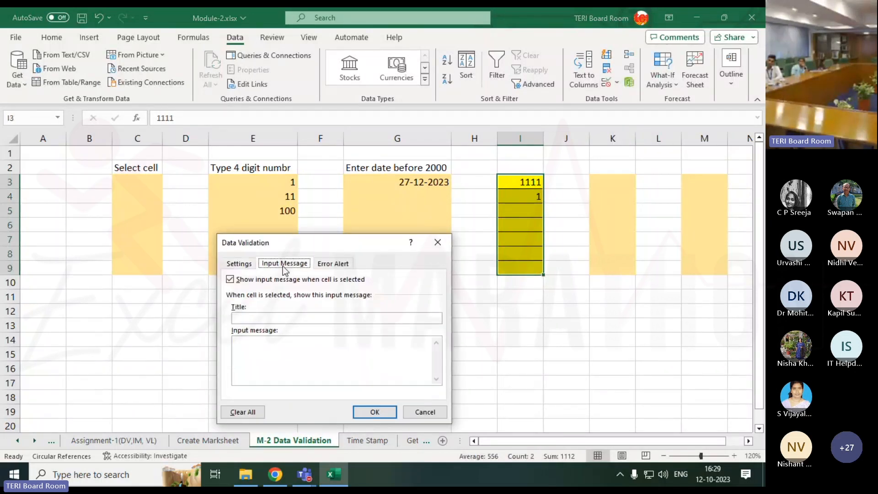
pyautogui.click(257, 352)
pyautogui.write('Ha Ha ')
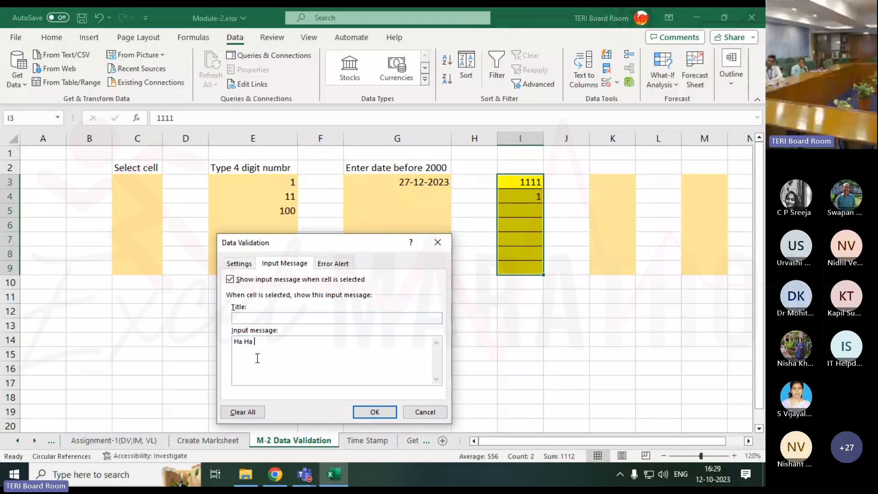
pyautogui.write('Ha')
pyautogui.write('Joking')
pyautogui.click(374, 412)
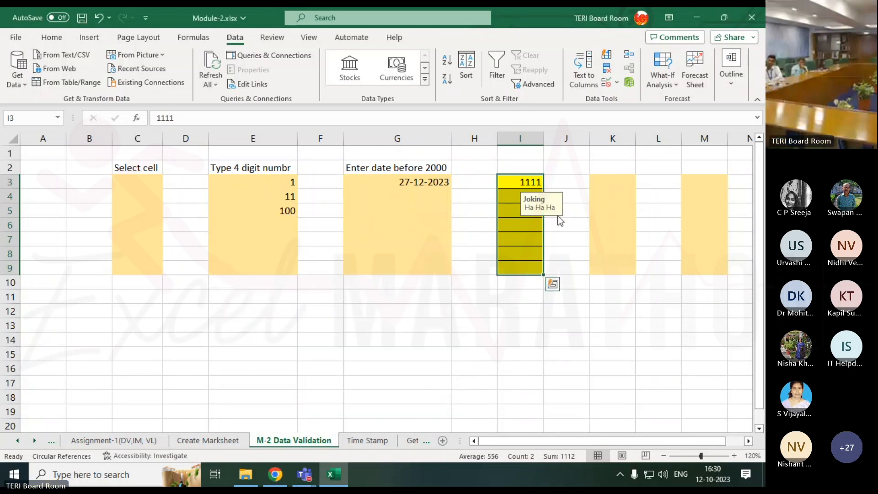
# Check the input message by selecting individual cells inside and outside I3:I9
pyautogui.click(485, 195)
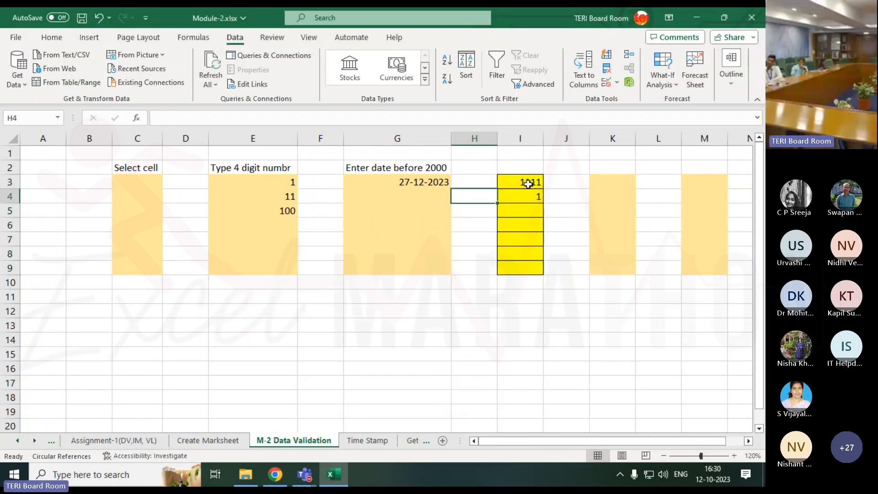
pyautogui.click(535, 180)
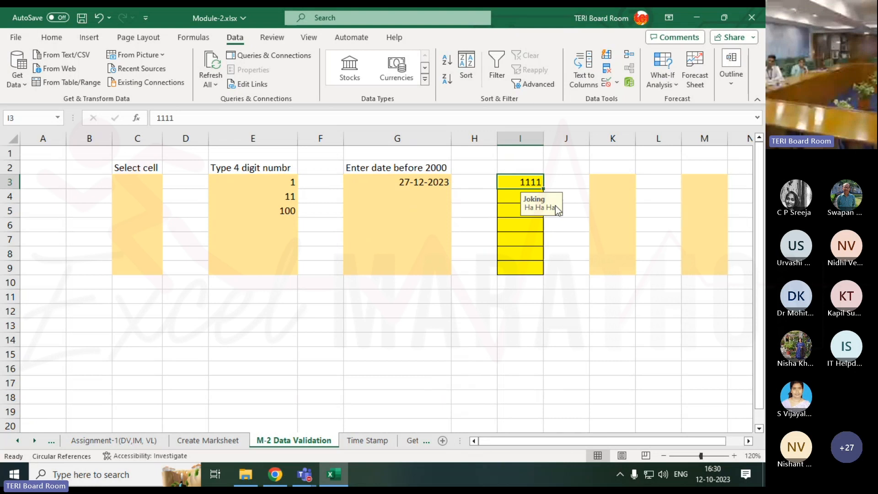
pyautogui.click(524, 227)
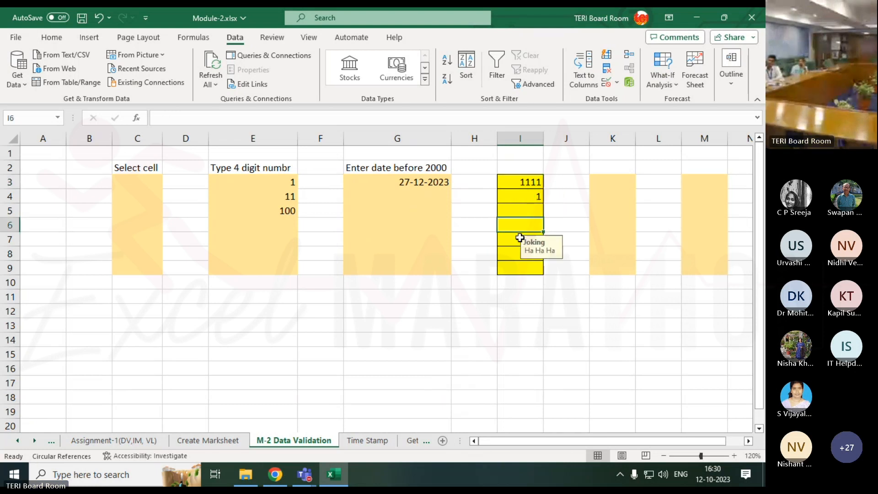
pyautogui.click(520, 238)
# Open the data validation error alert settings for I3:I9 and choose the Stop style
pyautogui.moveTo(522, 180); pyautogui.dragTo(519, 269)
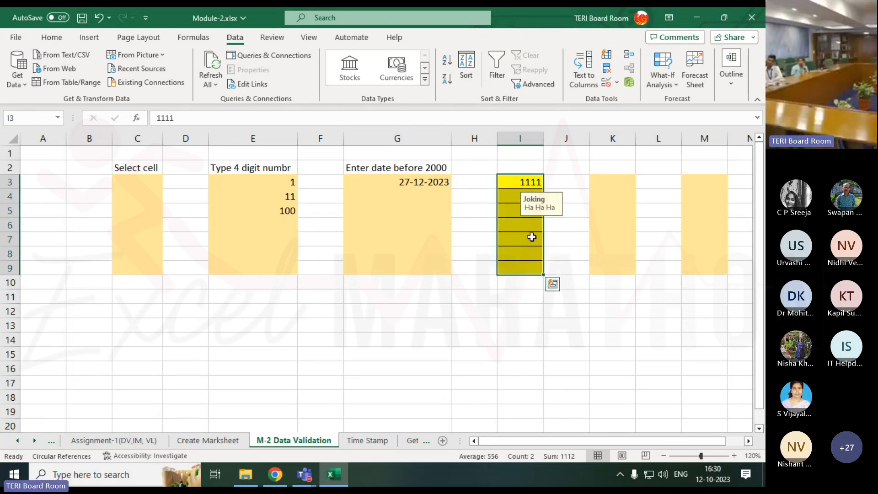
pyautogui.click(616, 82)
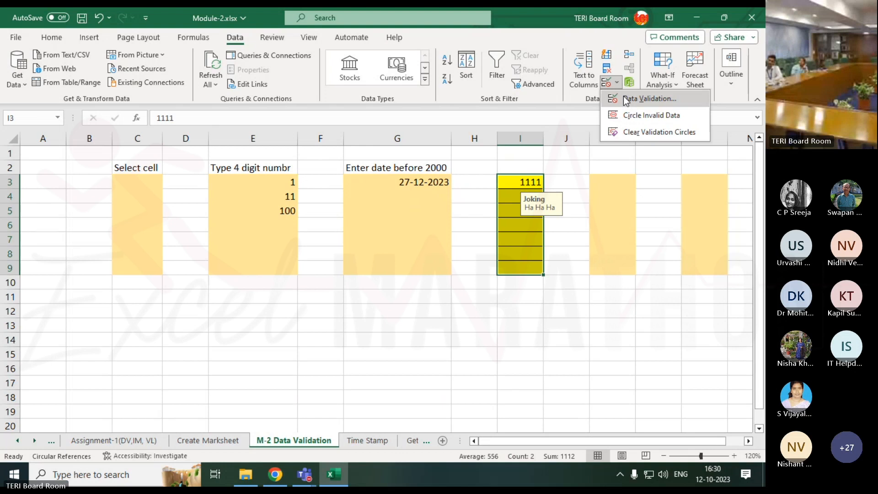
pyautogui.click(621, 106)
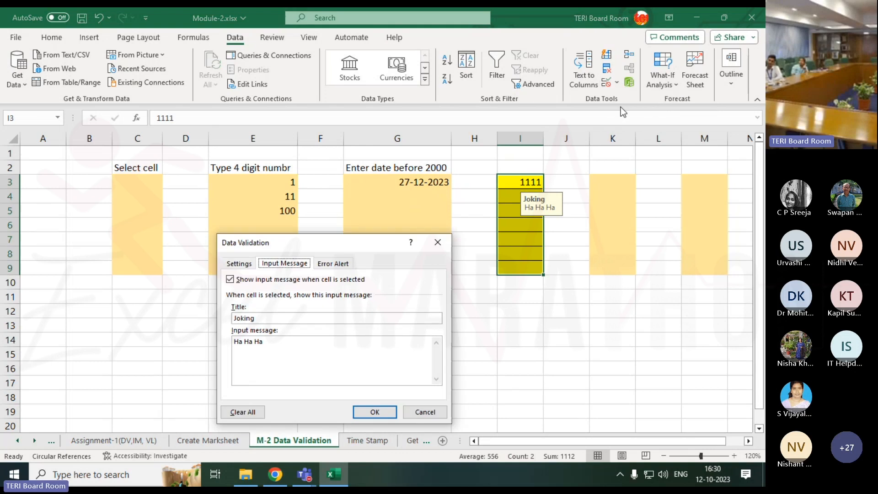
pyautogui.click(336, 265)
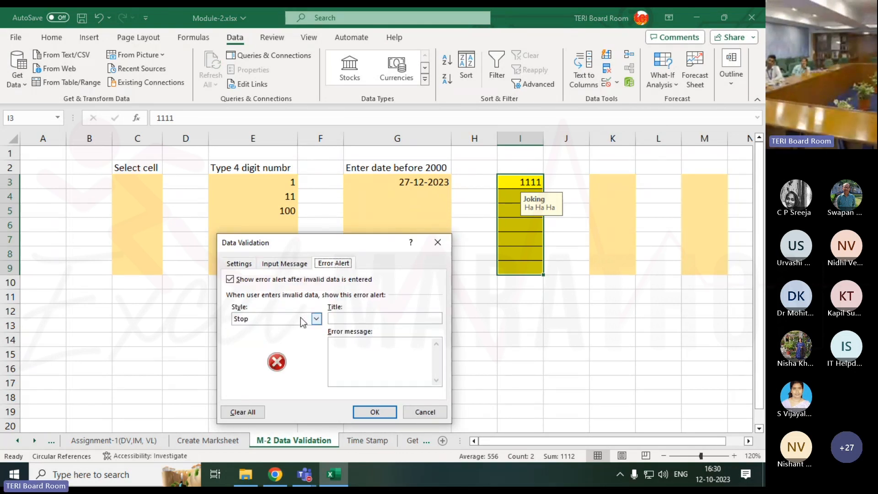
pyautogui.click(316, 319)
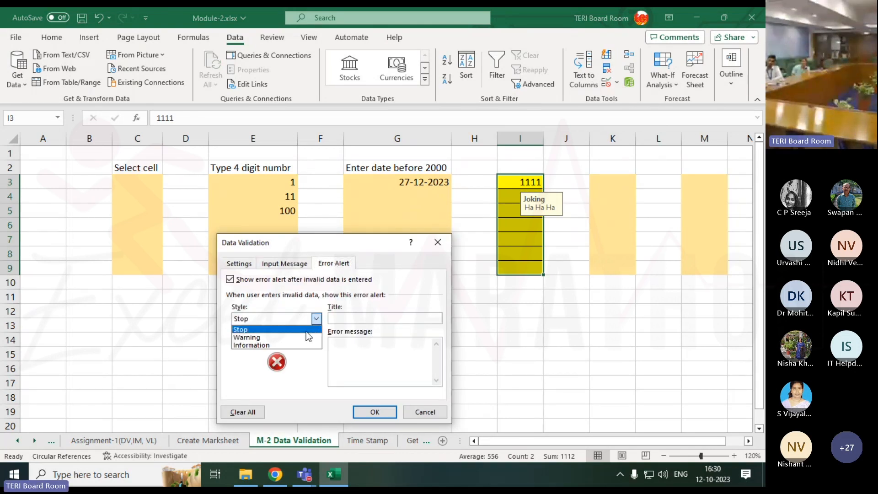
pyautogui.click(293, 330)
# Set the error alert's title to "Joke" and its message to "Ha Ha Ha", and apply it to I3:I9
pyautogui.click(378, 317)
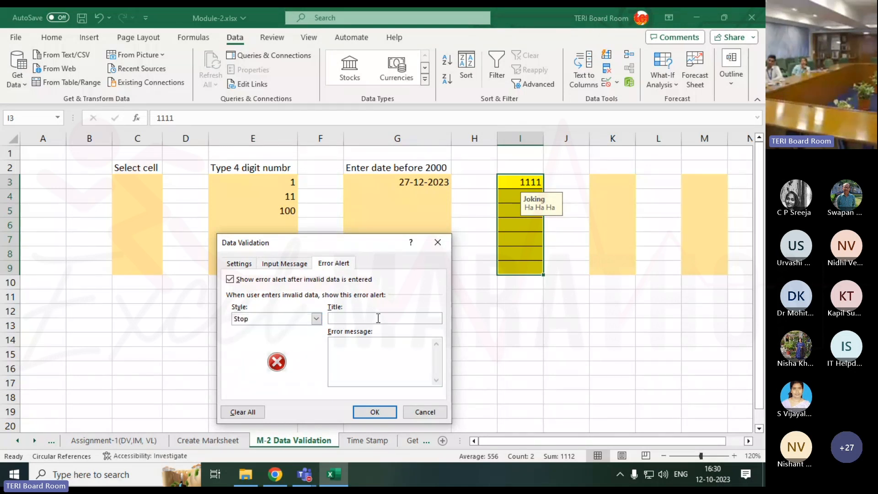
pyautogui.write('Jok')
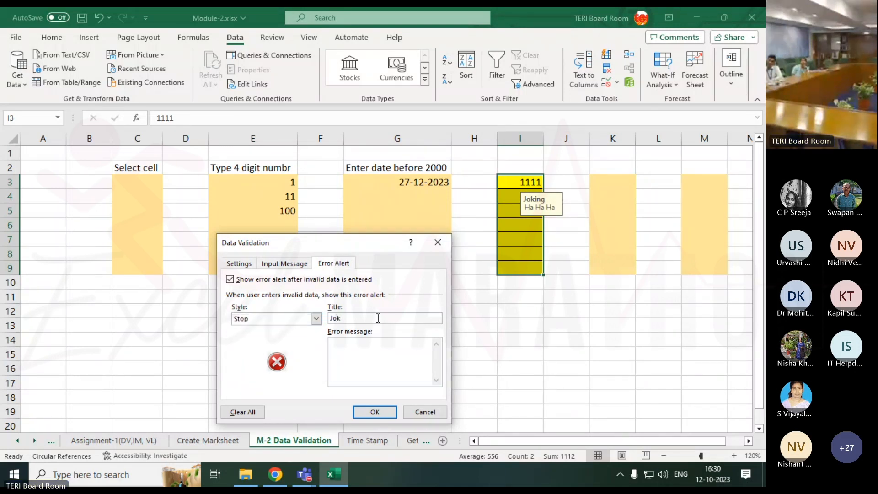
pyautogui.write('e')
pyautogui.click(362, 358)
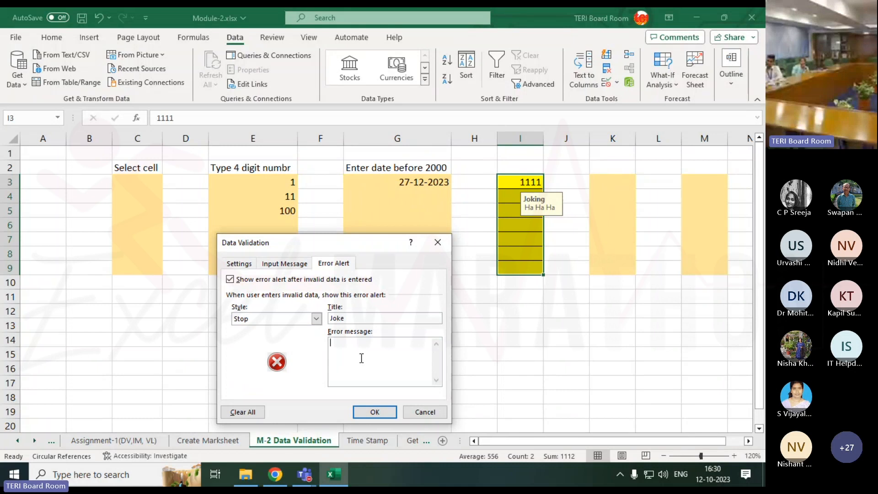
pyautogui.write('H')
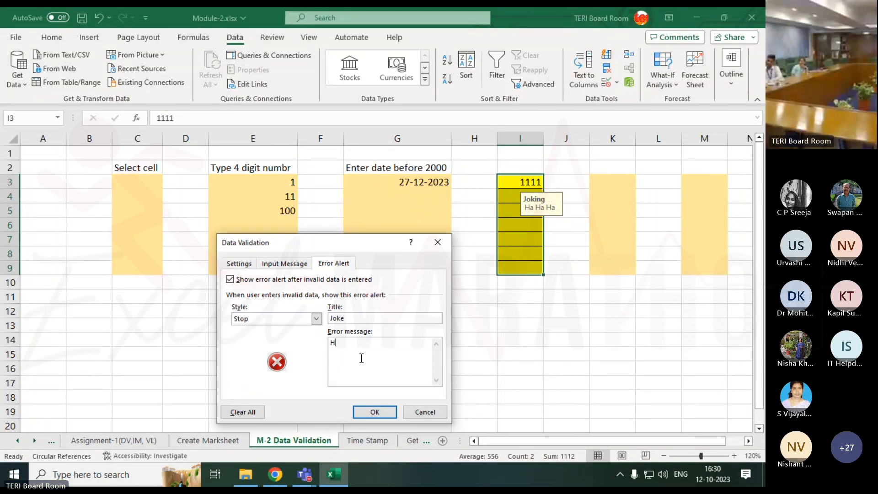
pyautogui.write('a Ha Ha')
pyautogui.click(366, 412)
# Try to enter 1000000 in cell I3 to test the error alert, and cancel the entry
pyautogui.click(528, 183)
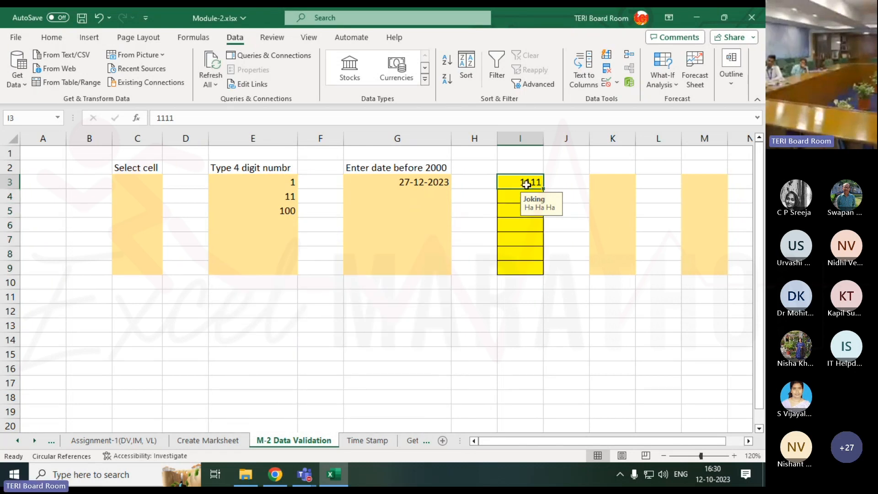
pyautogui.write('1000000')
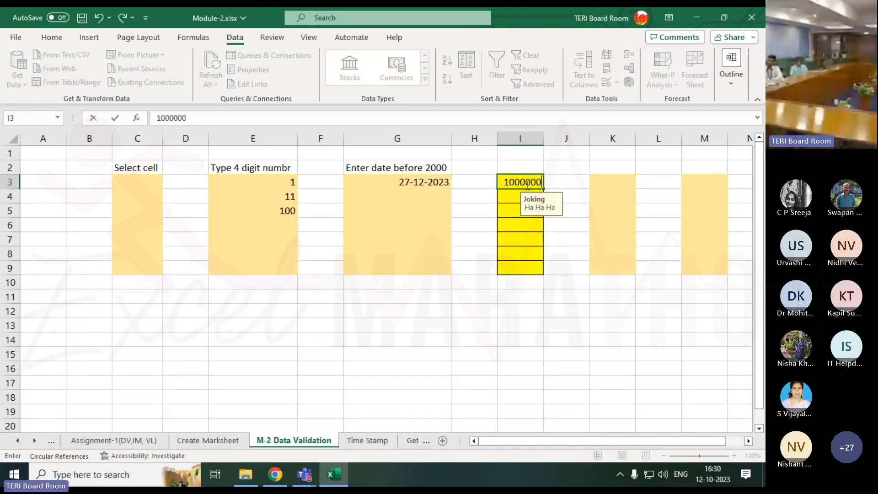
pyautogui.press('Return')
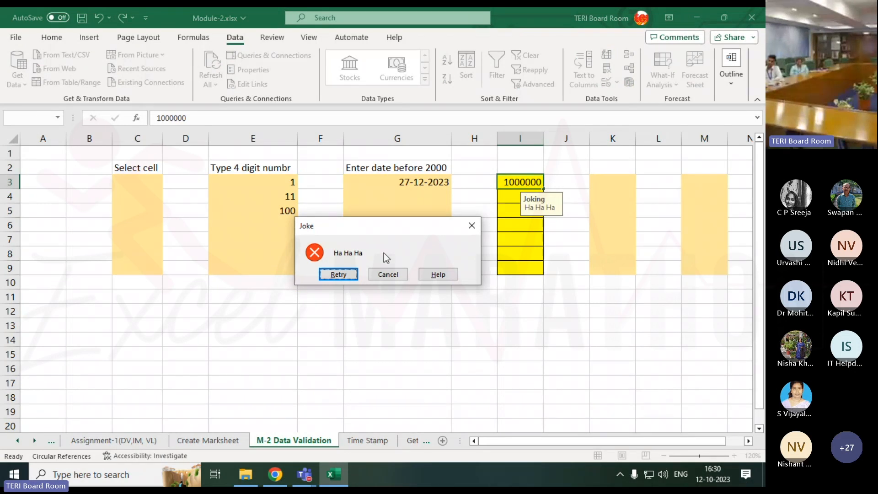
pyautogui.click(387, 274)
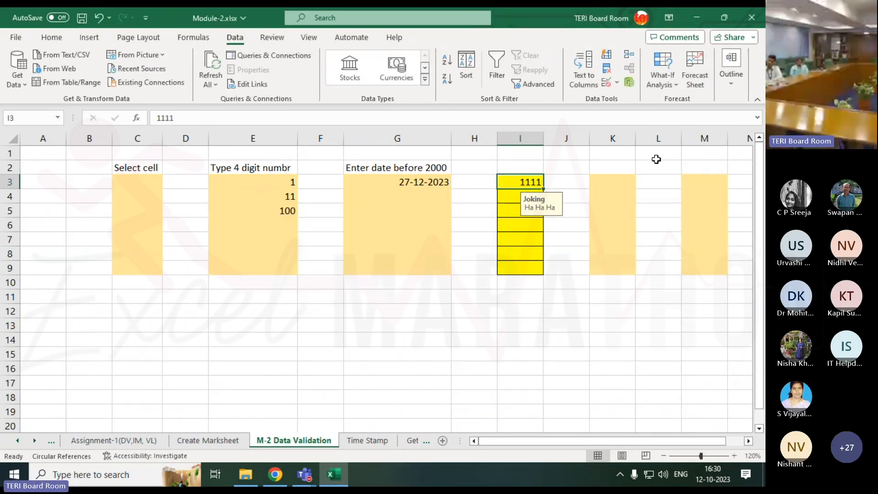
# Fill the range K3:K9 with a light blue theme colour
pyautogui.click(623, 171)
pyautogui.moveTo(618, 176); pyautogui.dragTo(609, 268)
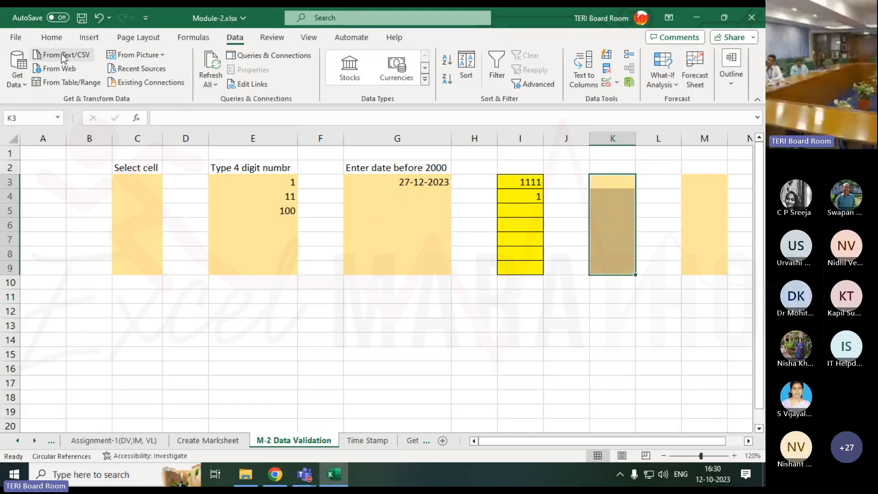
pyautogui.click(52, 37)
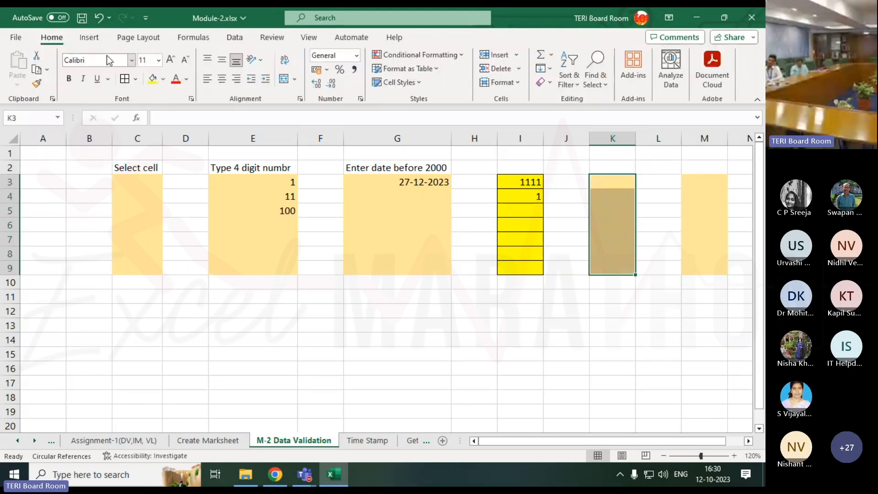
pyautogui.click(163, 78)
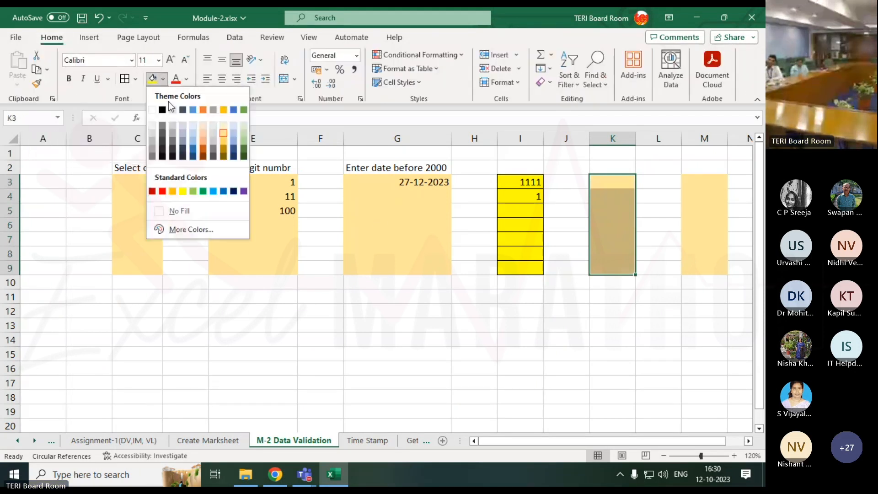
pyautogui.click(193, 142)
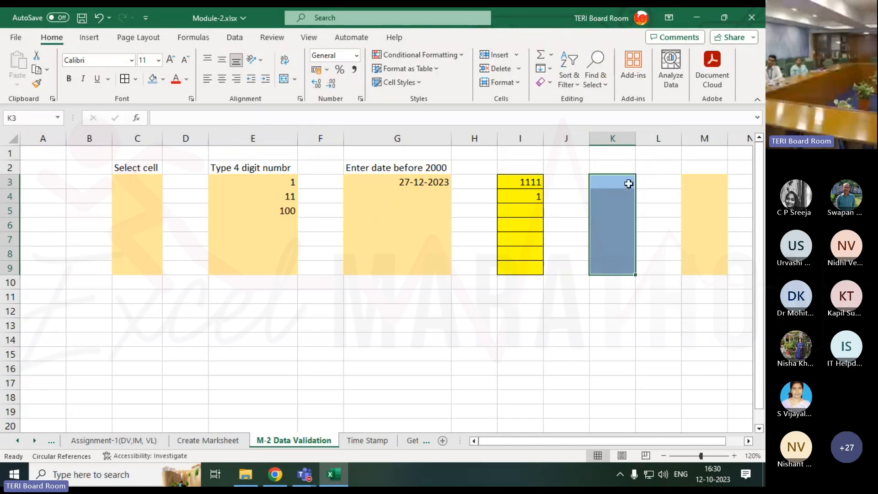
# Enter 4 in cell K2, directly above the blue range
pyautogui.moveTo(627, 182); pyautogui.dragTo(623, 266)
pyautogui.click(518, 180)
pyautogui.click(618, 181)
pyautogui.click(623, 163)
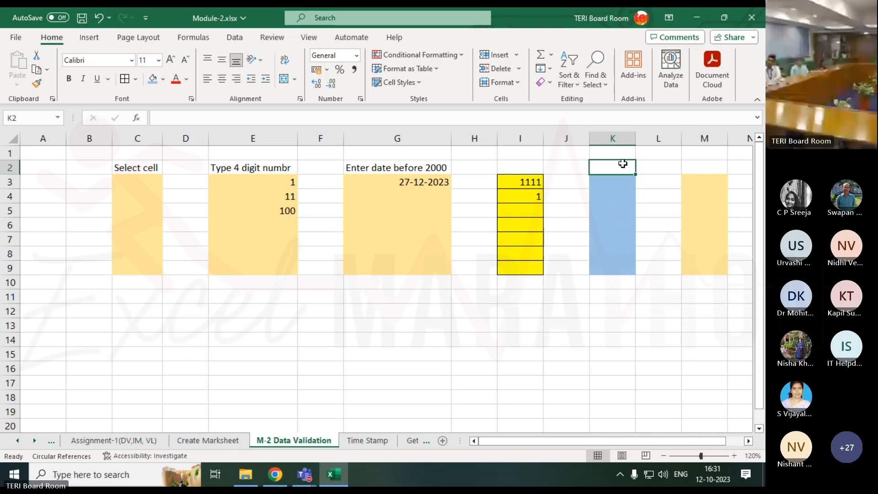
pyautogui.write('4')
pyautogui.hotkey('ctrl', 'Return')
pyautogui.press('Left')
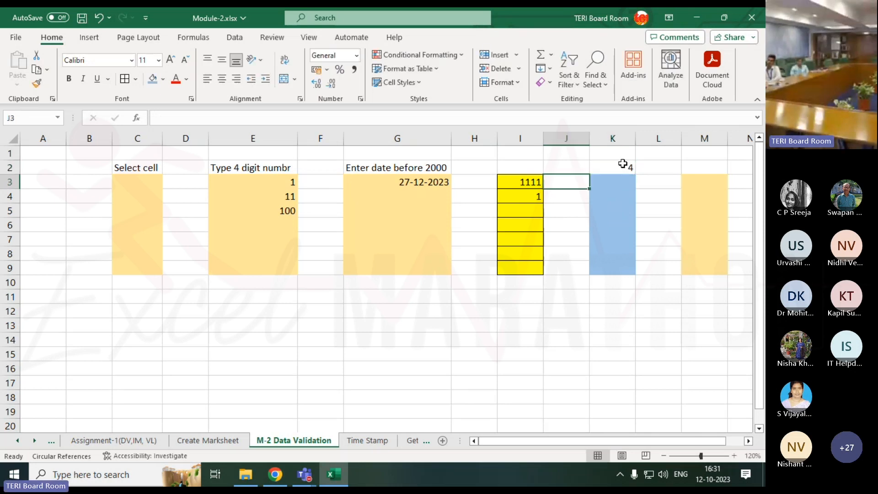
# Enter the text "You are not allowed to do" in cell K1
pyautogui.press('Right')
pyautogui.press('Up')
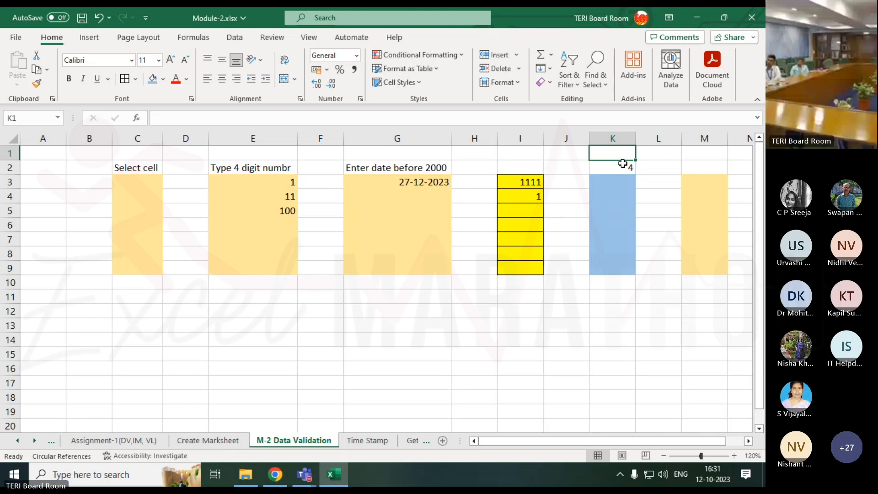
pyautogui.write('You are')
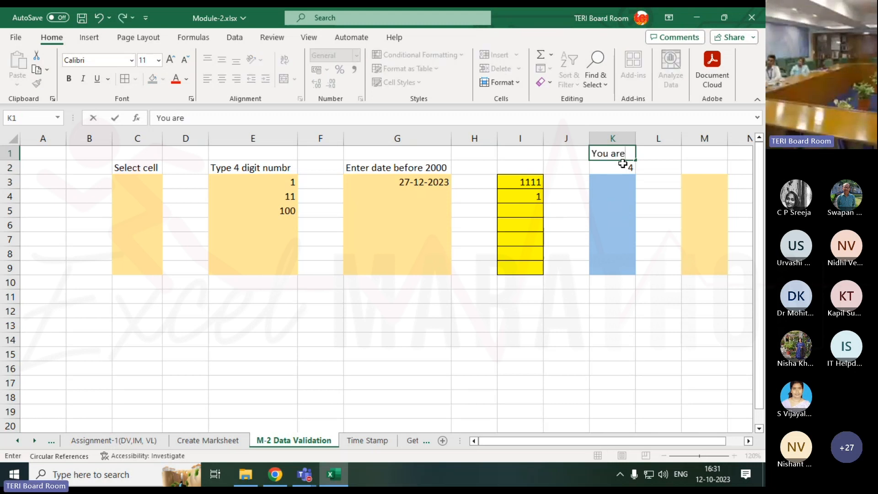
pyautogui.write(' not aloo')
pyautogui.press('BackSpace')
pyautogui.press('BackSpace')
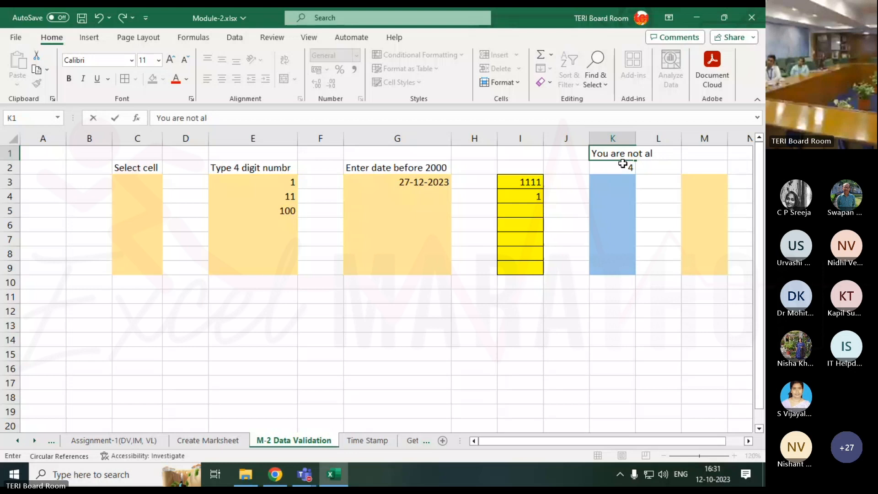
pyautogui.write('lowed to do')
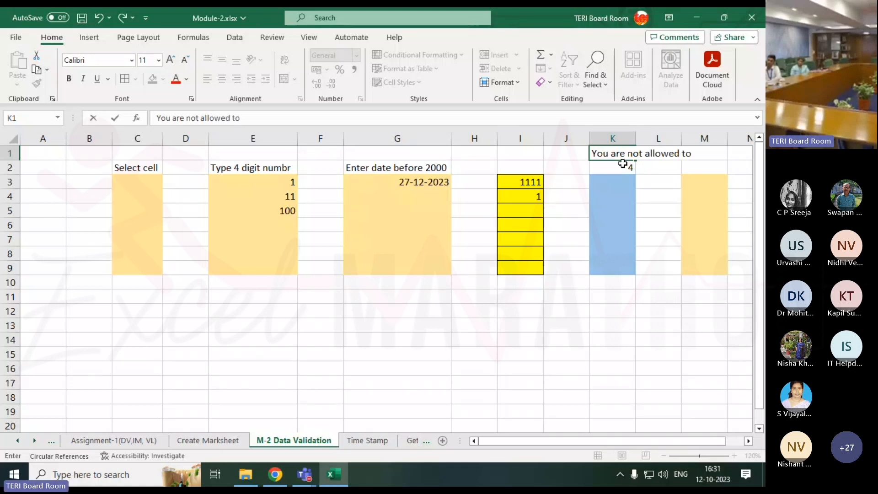
# Review the exercise cells K1 to K3 and the validated ranges in columns C, E and G
pyautogui.click(701, 183)
pyautogui.click(623, 183)
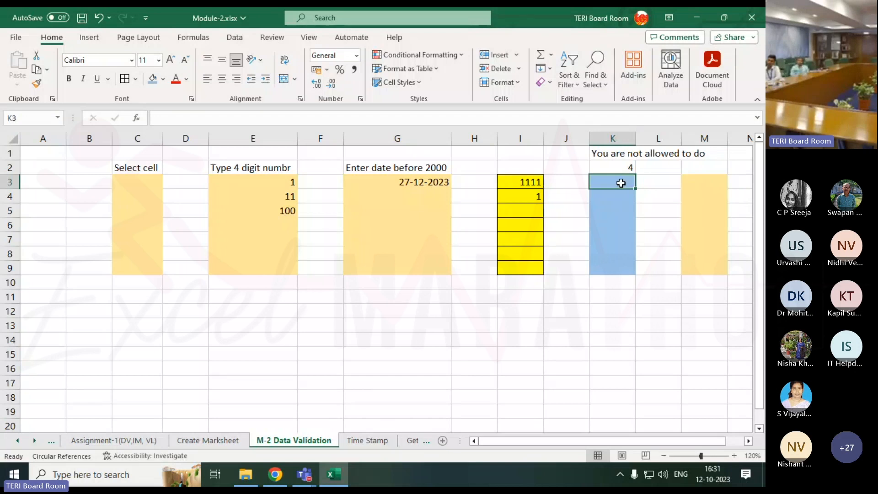
pyautogui.click(622, 167)
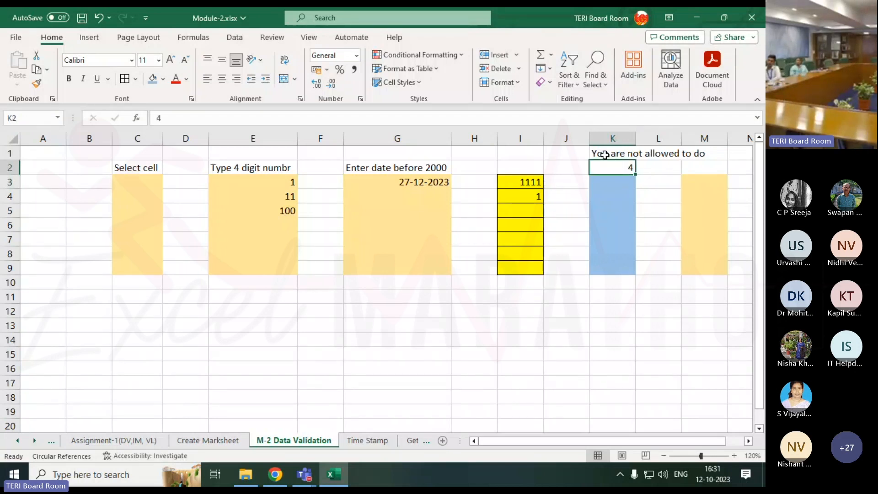
pyautogui.moveTo(606, 153); pyautogui.dragTo(695, 145)
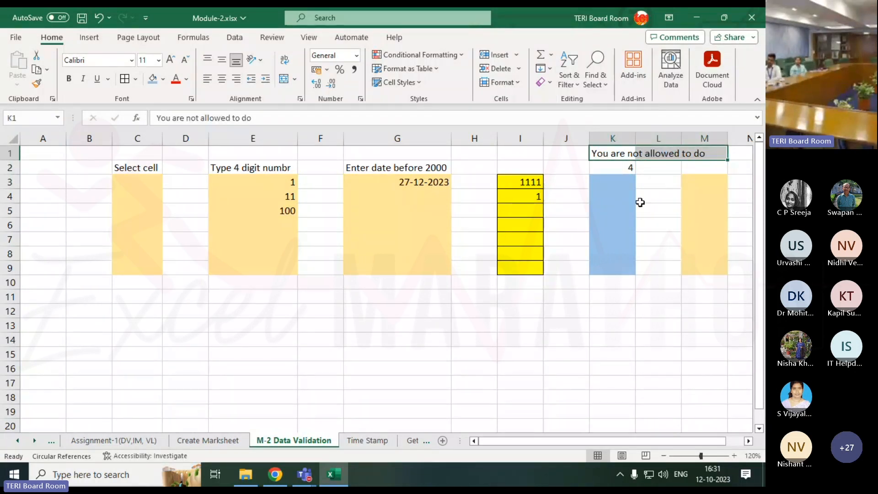
pyautogui.click(610, 178)
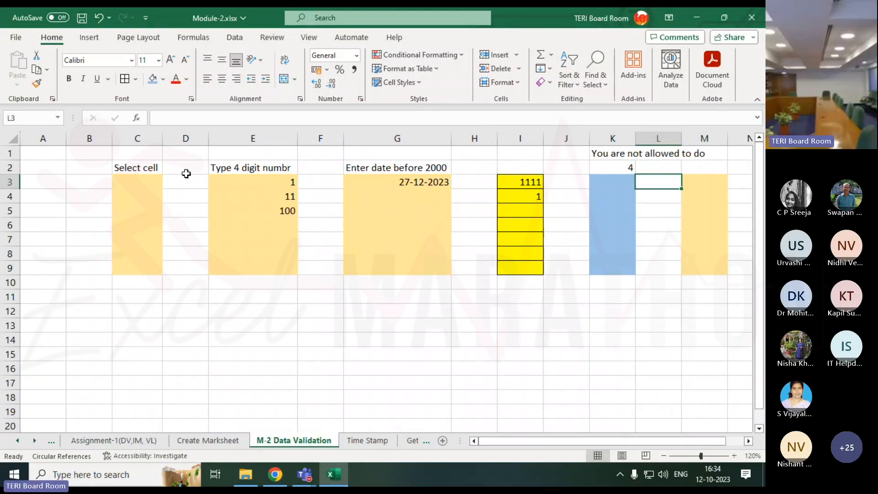
pyautogui.moveTo(136, 182); pyautogui.dragTo(157, 269)
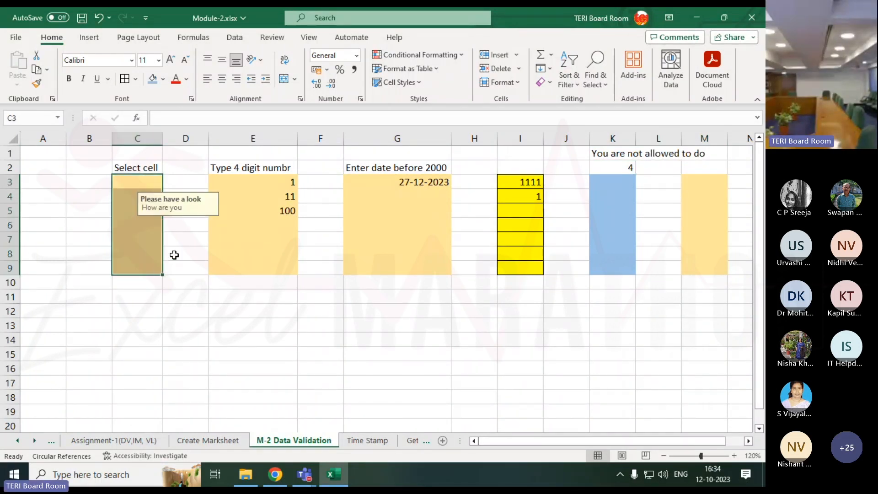
pyautogui.click(130, 183)
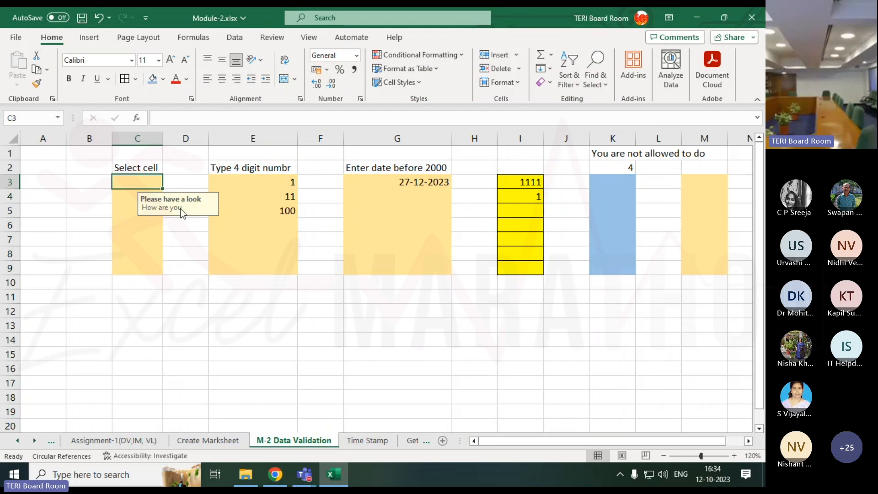
pyautogui.click(279, 186)
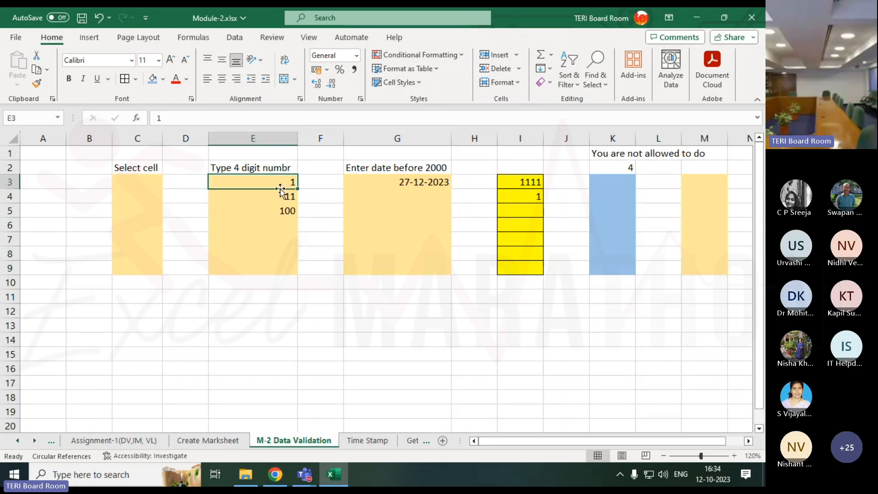
pyautogui.click(387, 185)
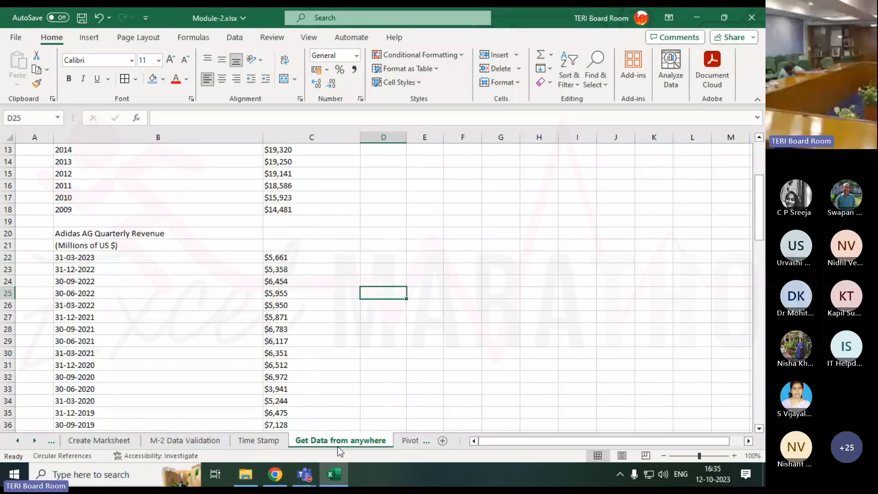
# Add a new blank worksheet to the workbook after the Get Data from anywhere sheet
pyautogui.scroll(4, 314, 441)
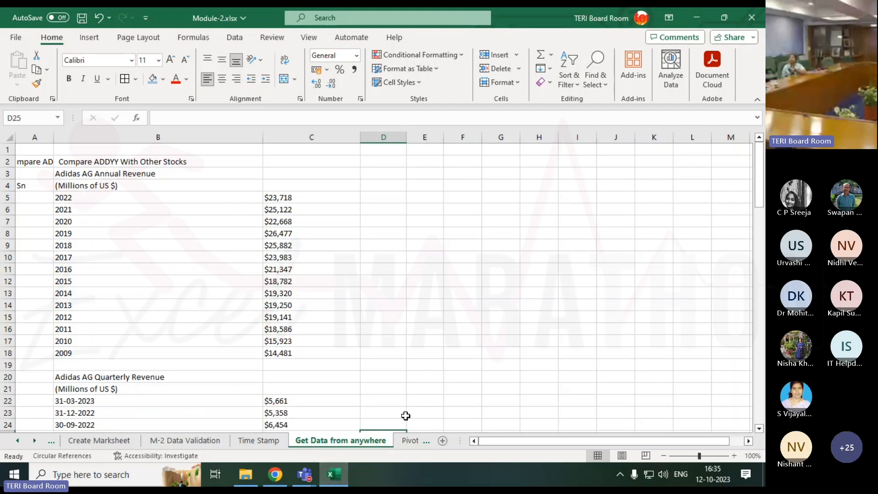
pyautogui.click(443, 443)
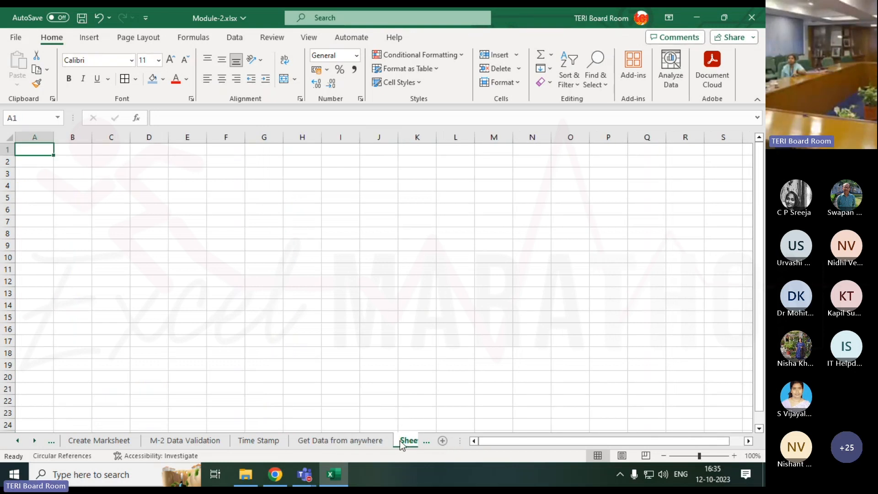
# Switch to Chrome and search Google in a new tab for "data of population growth in india"
pyautogui.click(275, 475)
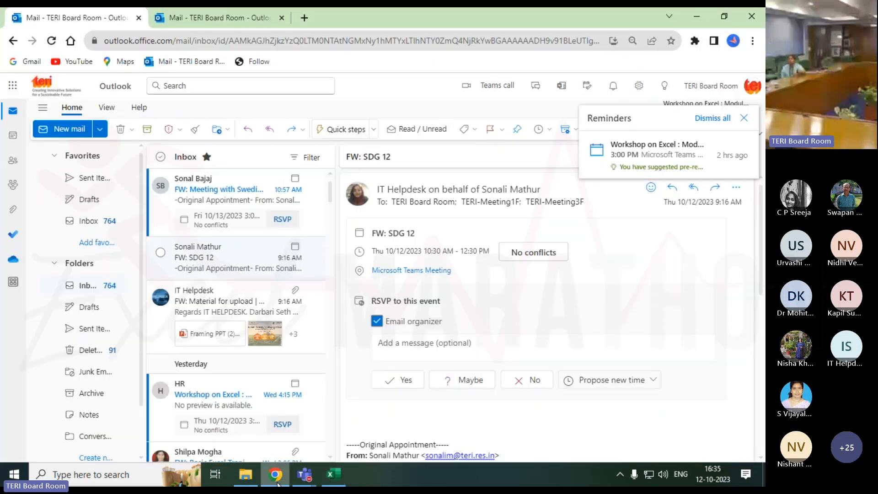
pyautogui.click(305, 19)
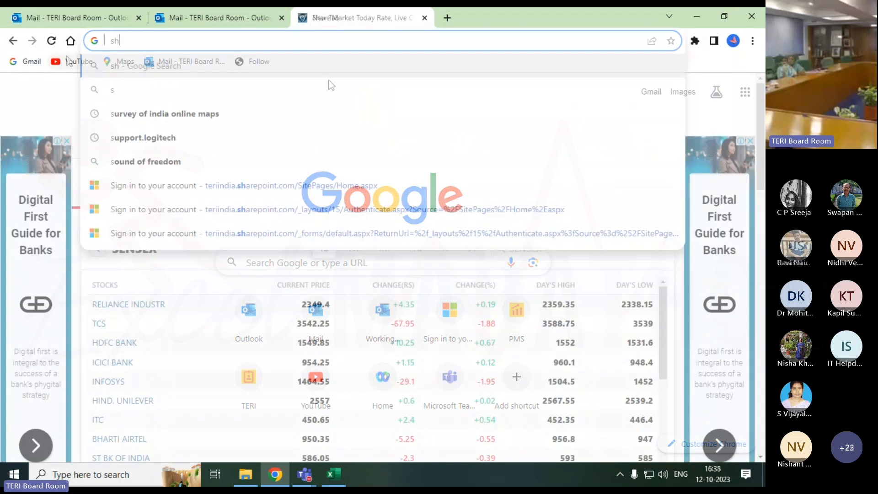
pyautogui.press('BackSpace')
pyautogui.press('BackSpace')
pyautogui.press('BackSpace')
pyautogui.write('data ')
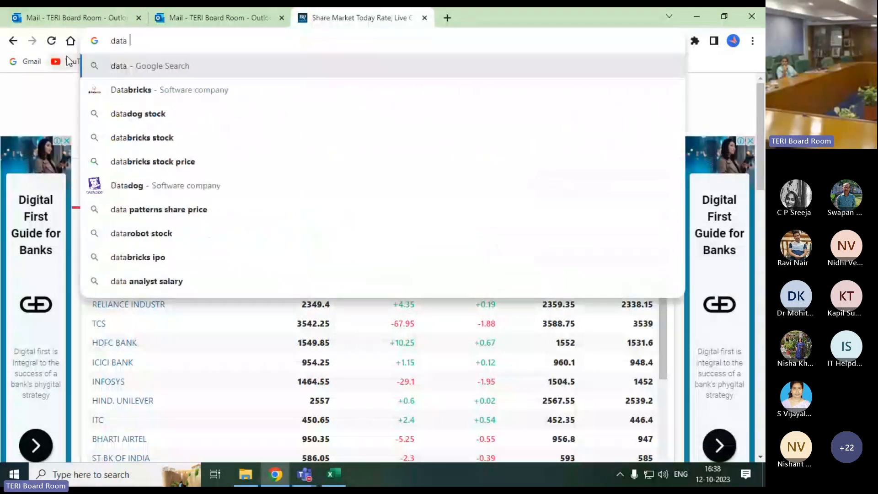
pyautogui.write('of population')
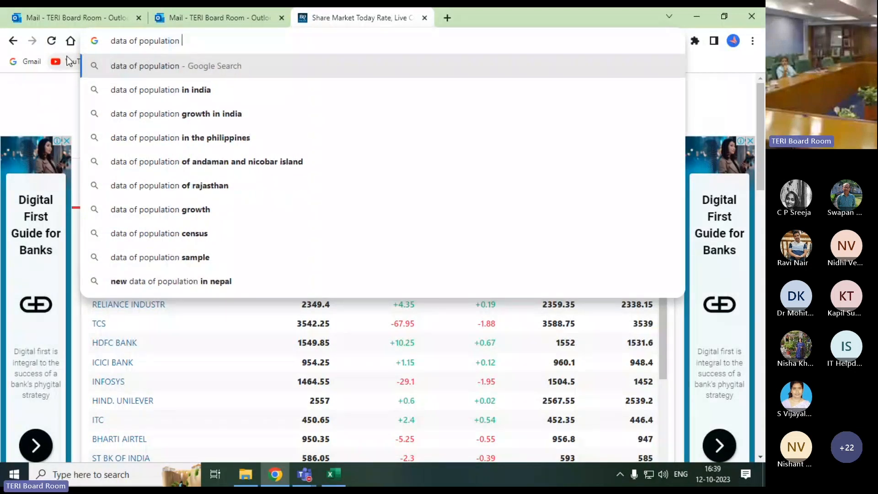
pyautogui.press('Down')
pyautogui.press('Down')
pyautogui.press('Return')
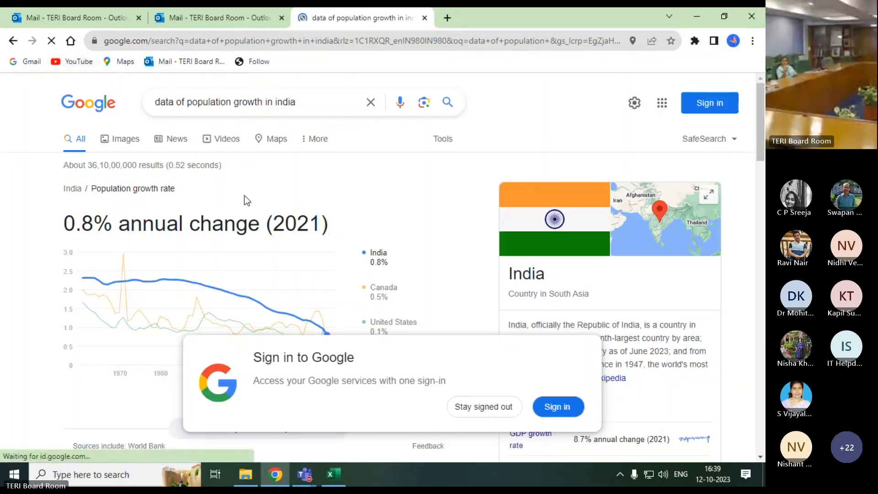
# Open the macrotrends.net India population growth rate result, find its data tables and copy the page's URL
pyautogui.scroll(-9, 245, 196)
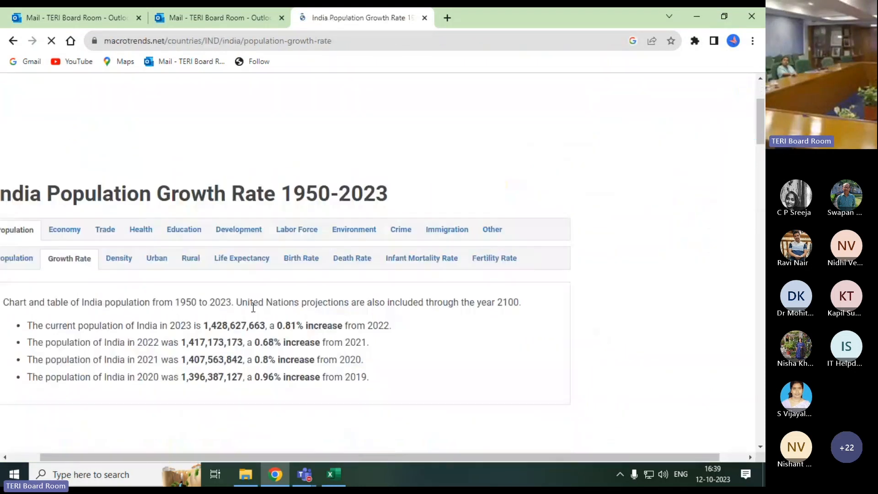
pyautogui.scroll(-3, 253, 307)
pyautogui.scroll(-10, 253, 308)
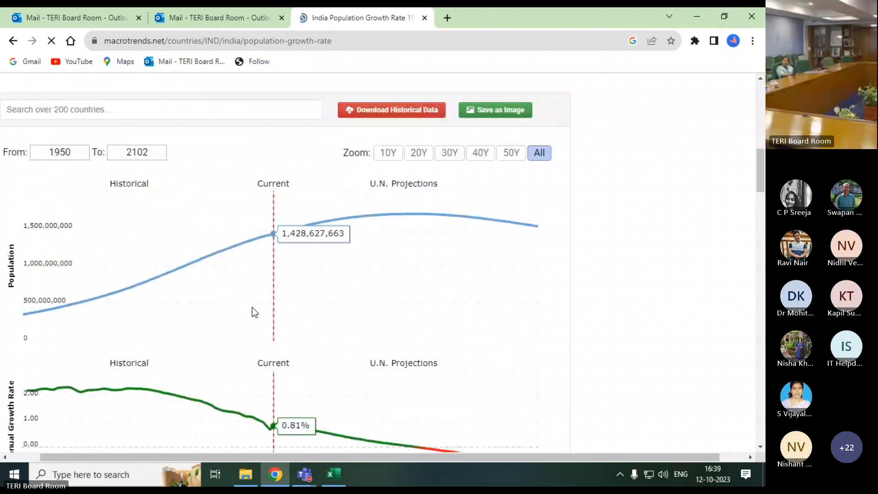
pyautogui.scroll(-8, 252, 307)
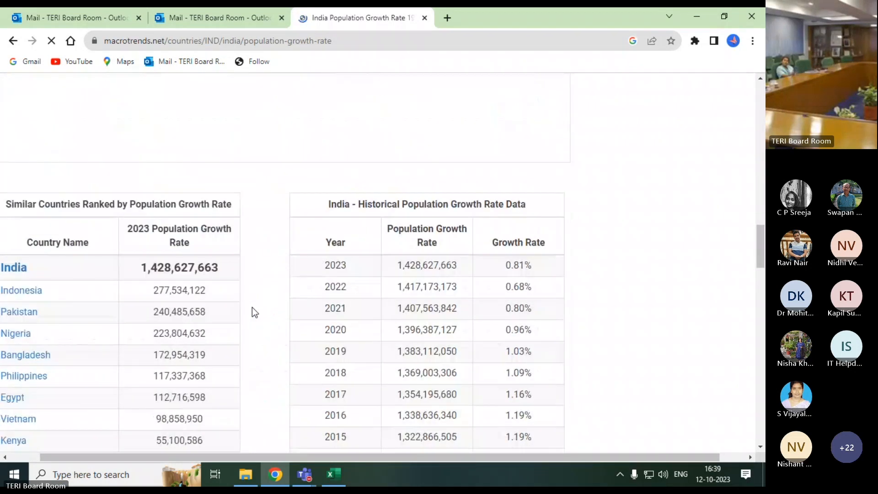
pyautogui.scroll(3, 196, 284)
pyautogui.click(379, 44)
pyautogui.hotkey('ctrl', 'c')
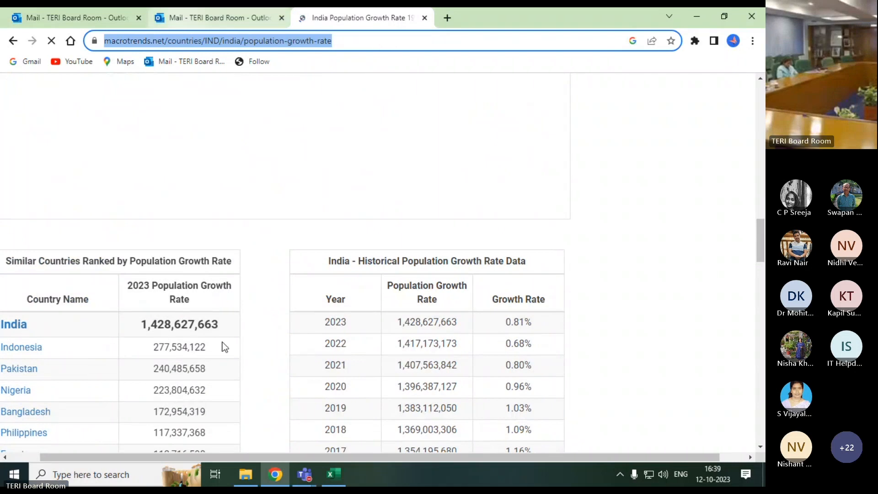
pyautogui.click(326, 477)
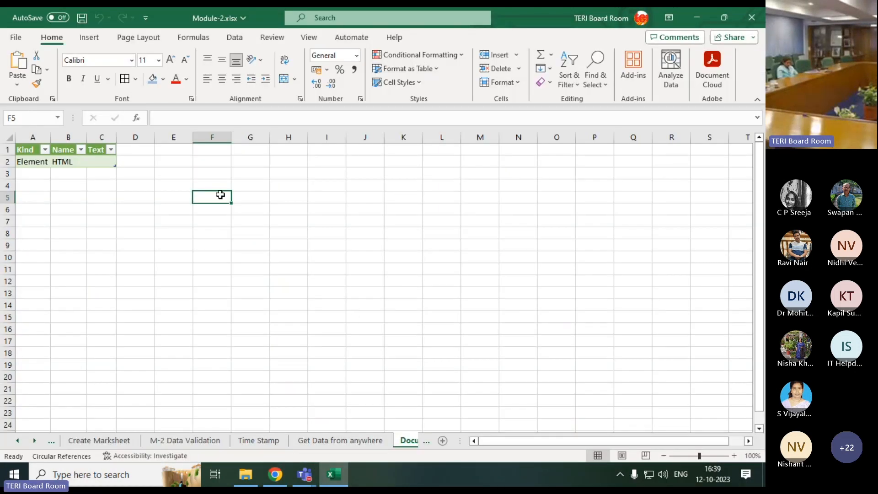
pyautogui.click(235, 37)
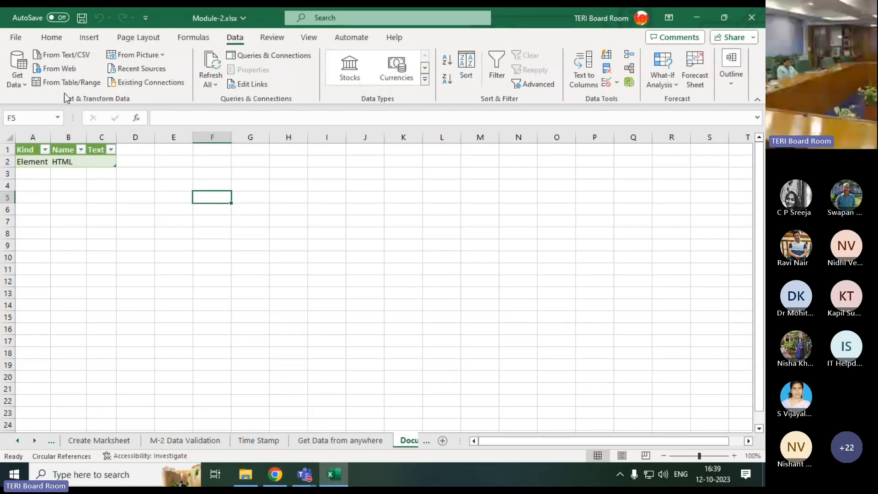
pyautogui.click(58, 72)
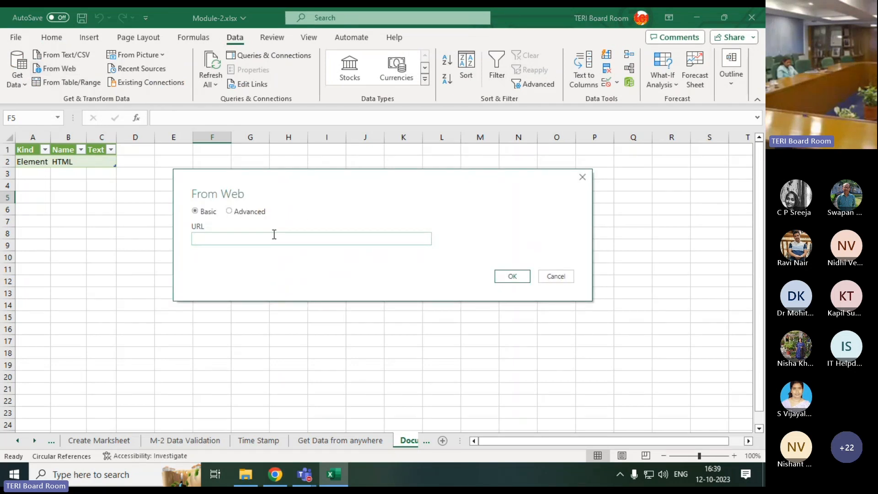
pyautogui.hotkey('ctrl', 'v')
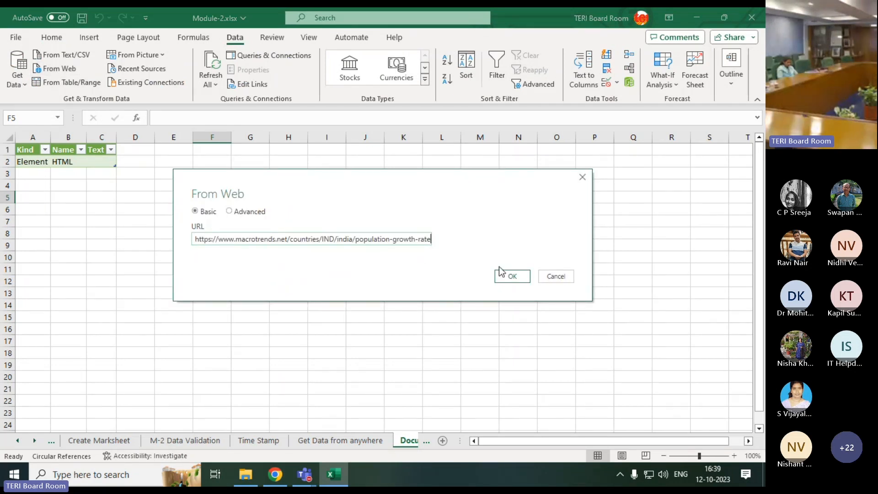
pyautogui.click(510, 277)
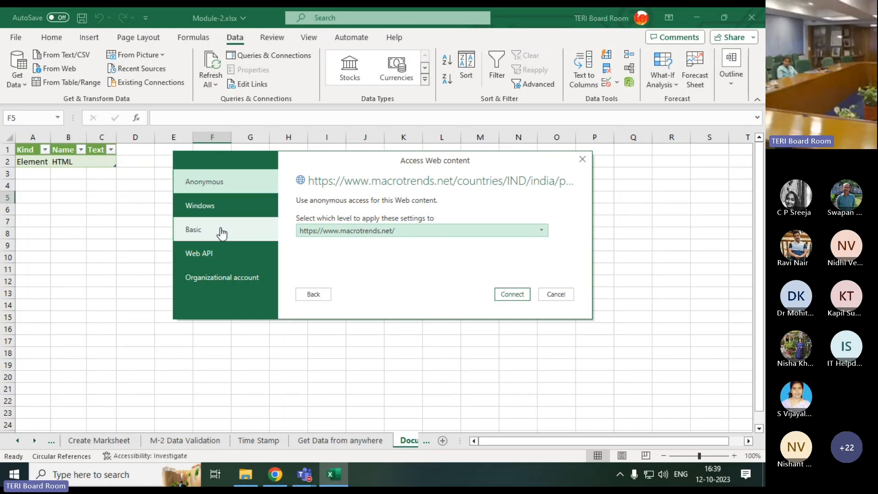
pyautogui.click(528, 297)
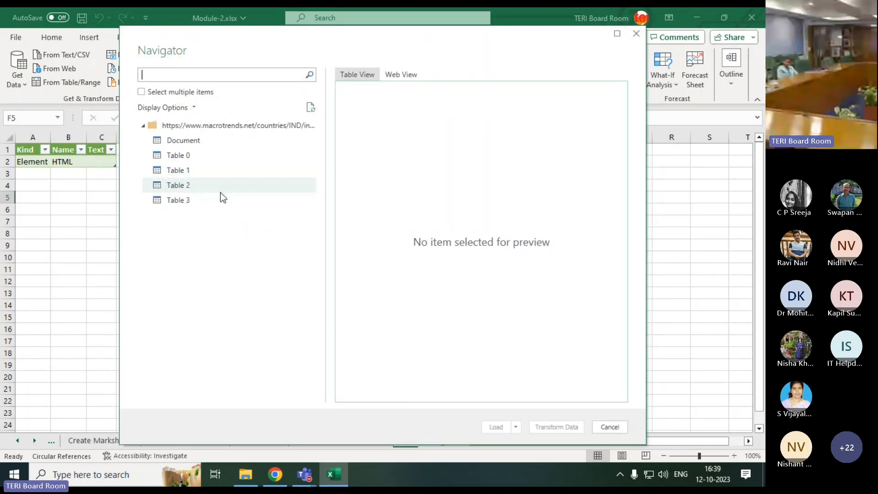
# Preview Table 0 to Table 3 of the web page and load Table 0 into the workbook
pyautogui.click(168, 155)
pyautogui.click(172, 170)
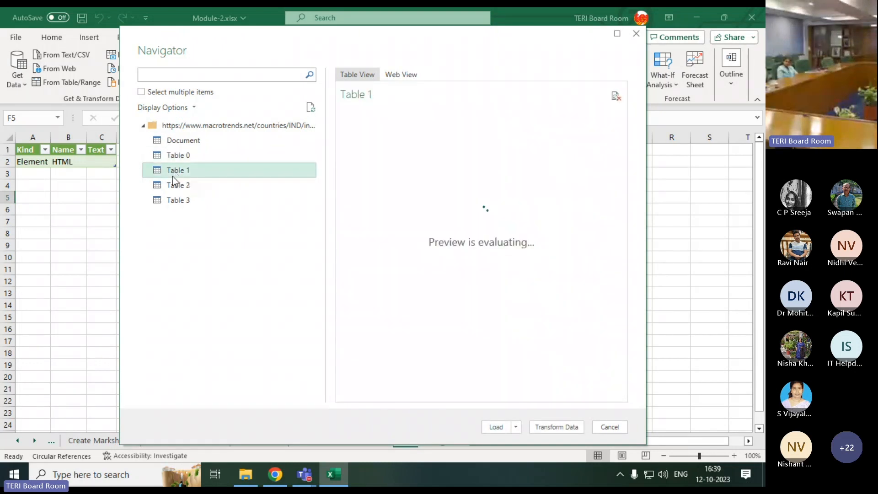
pyautogui.click(191, 149)
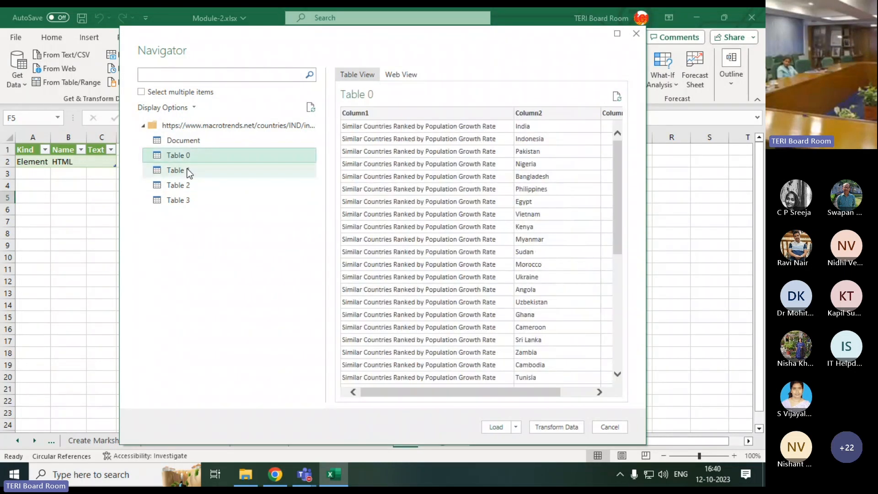
pyautogui.click(186, 171)
pyautogui.click(186, 185)
pyautogui.click(184, 203)
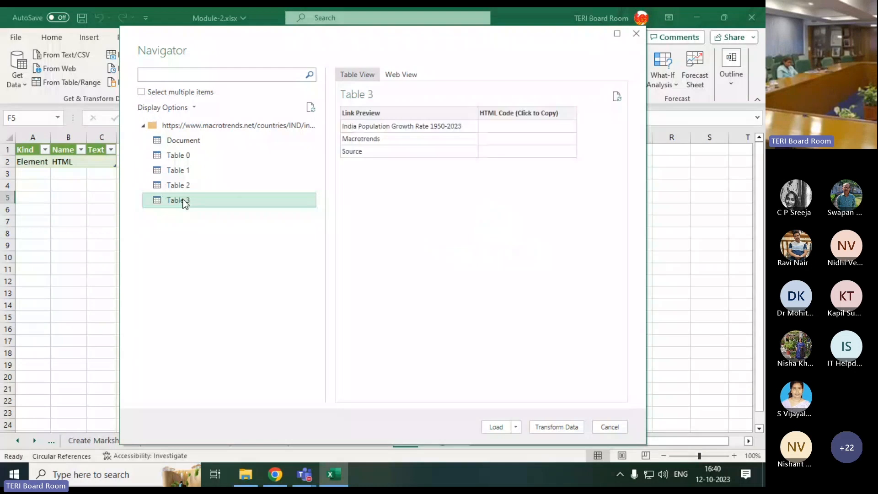
pyautogui.click(192, 175)
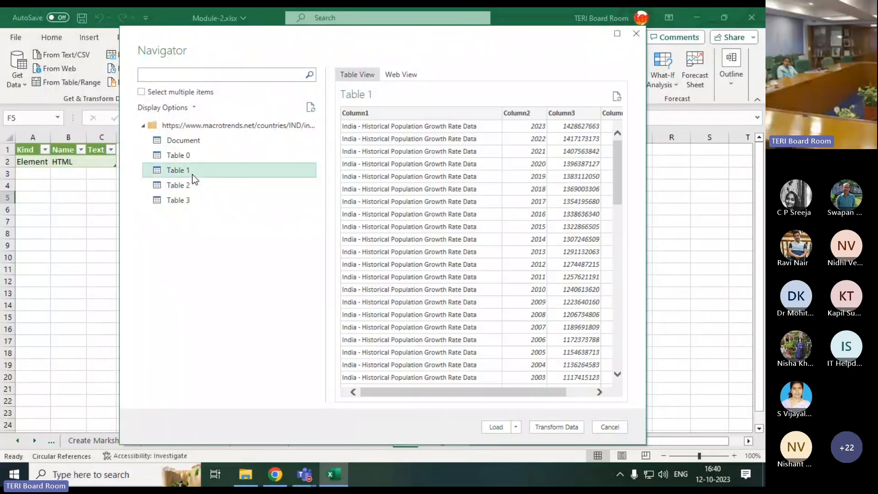
pyautogui.click(169, 159)
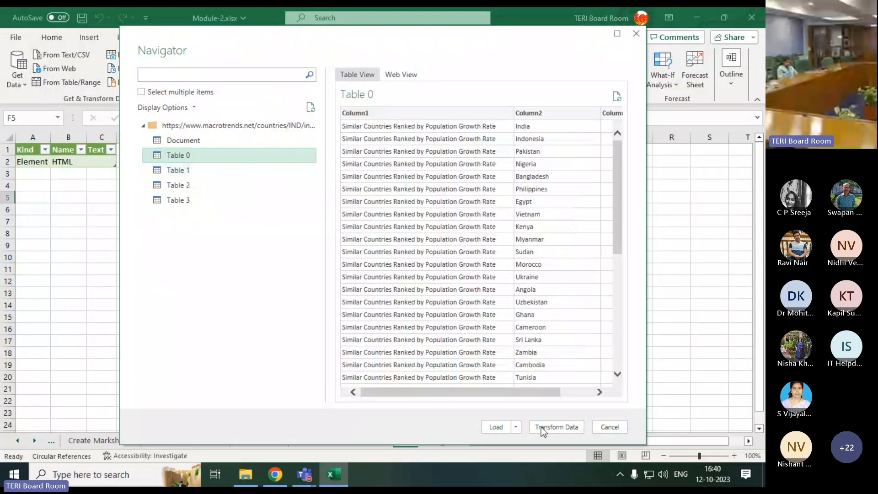
pyautogui.click(503, 427)
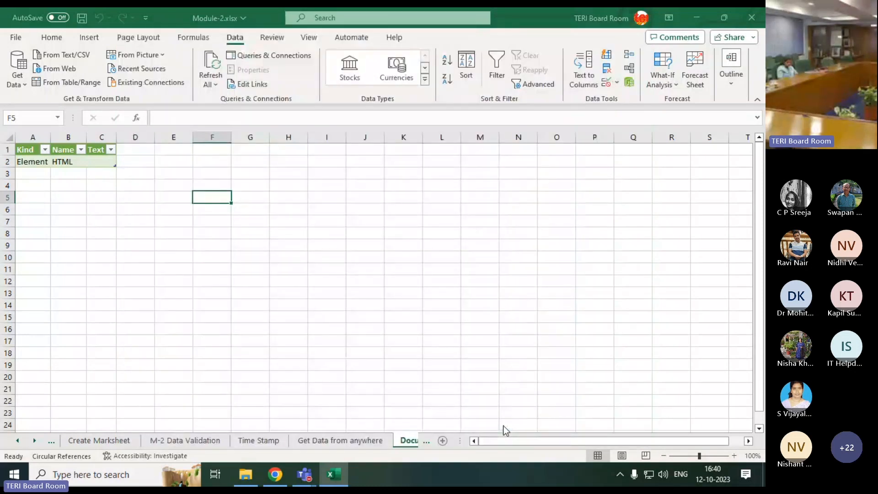
pyautogui.click(355, 281)
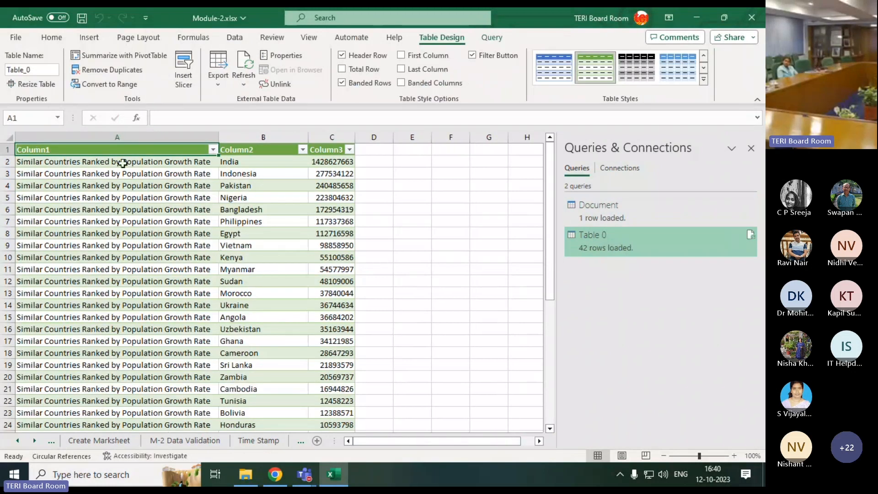
# Examine the loaded Table 0 data, checking the description, country and population columns down the rows
pyautogui.click(9, 137)
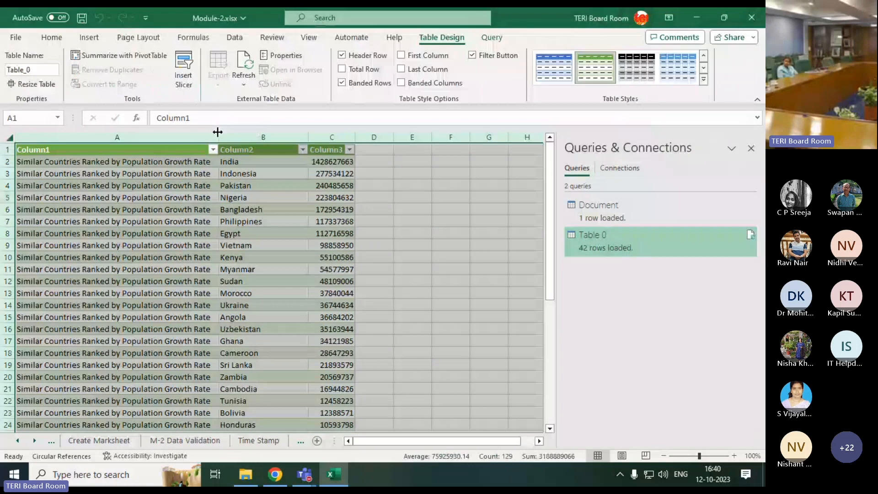
pyautogui.click(368, 206)
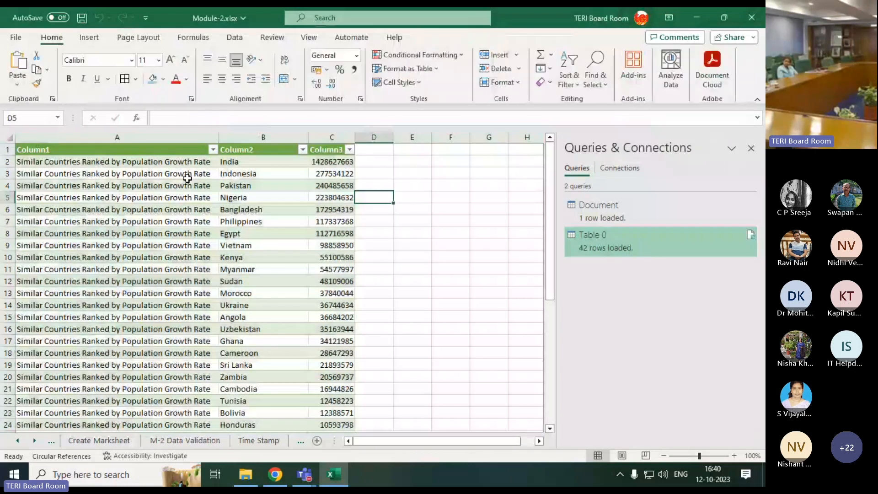
pyautogui.click(117, 163)
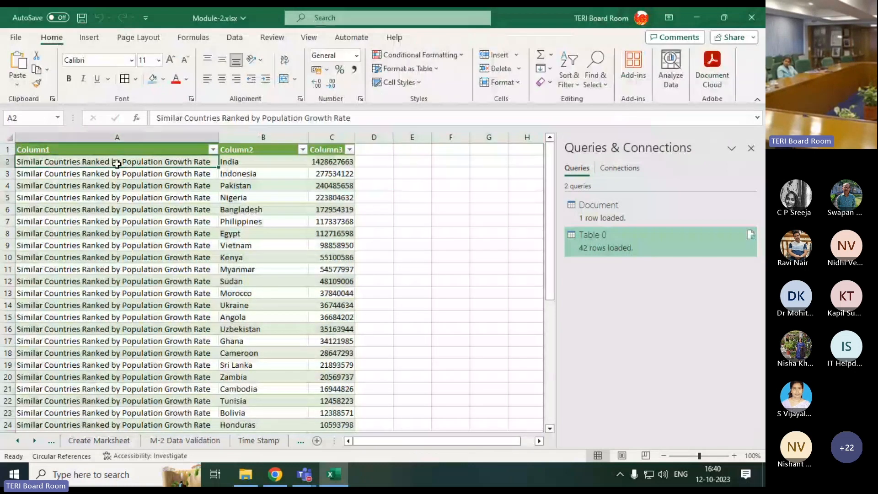
pyautogui.click(251, 163)
pyautogui.click(276, 177)
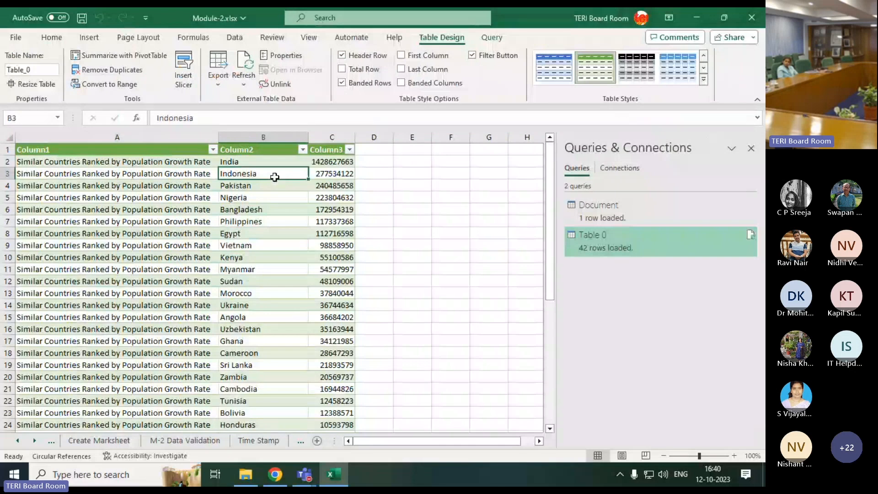
pyautogui.click(266, 190)
pyautogui.click(264, 197)
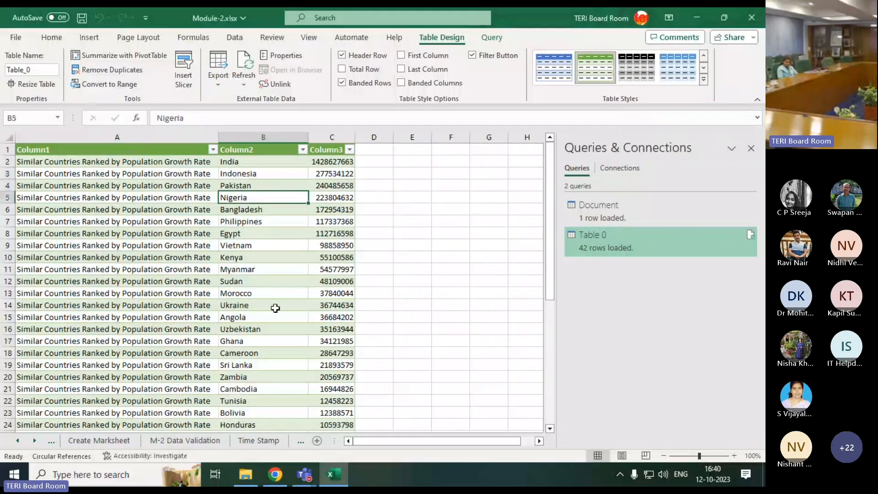
pyautogui.scroll(-5, 276, 310)
pyautogui.scroll(-7, 276, 310)
pyautogui.scroll(8, 276, 310)
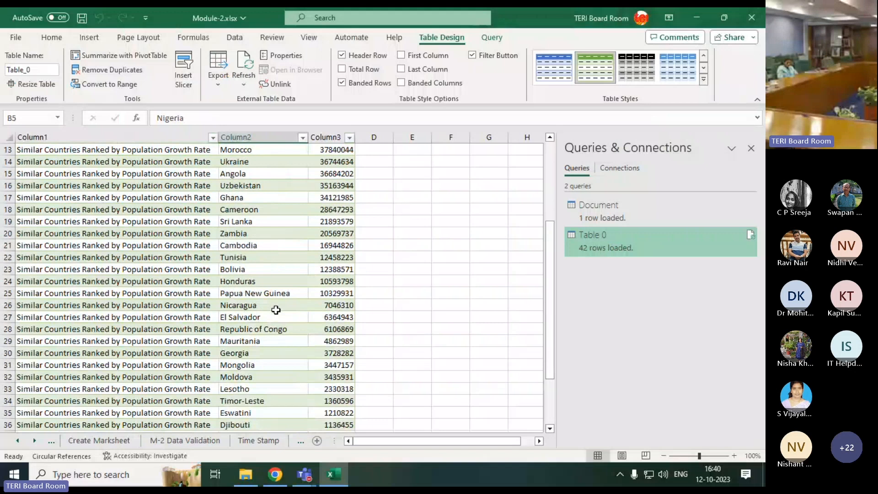
pyautogui.scroll(4, 276, 309)
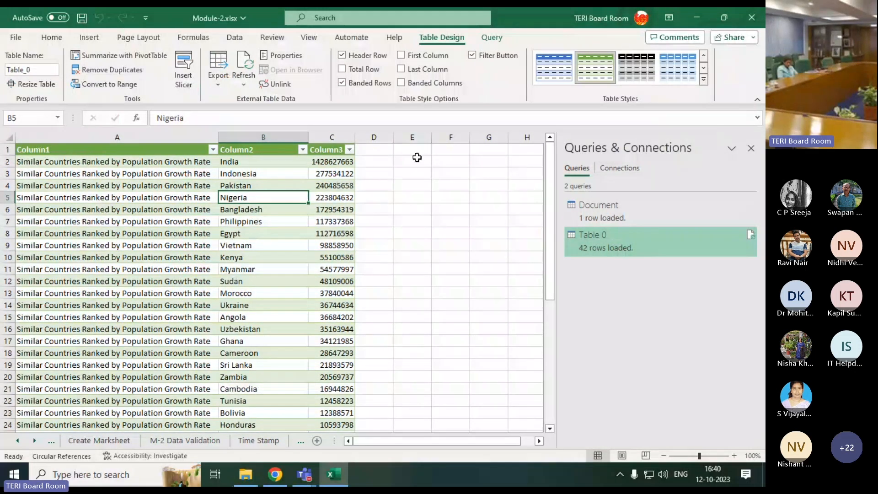
# Enter "Growth Rate" in cell D2 beside the table and Flash Fill it down column D
pyautogui.click(384, 161)
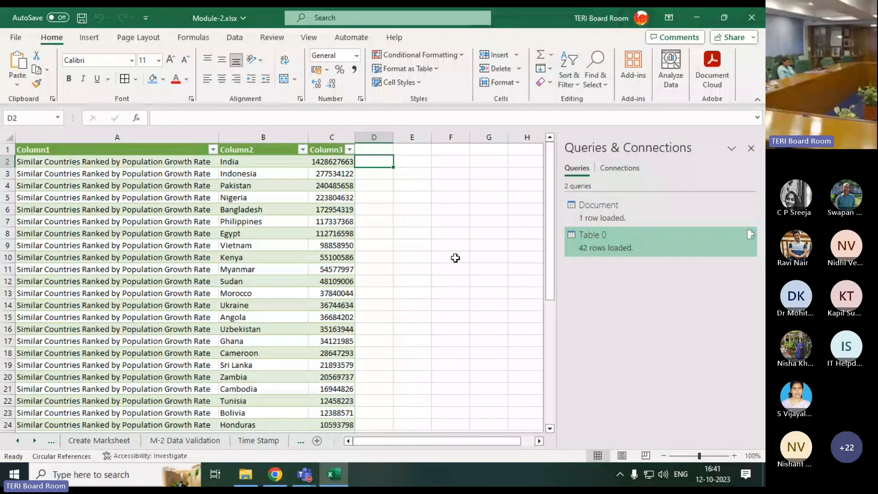
pyautogui.write('Growth')
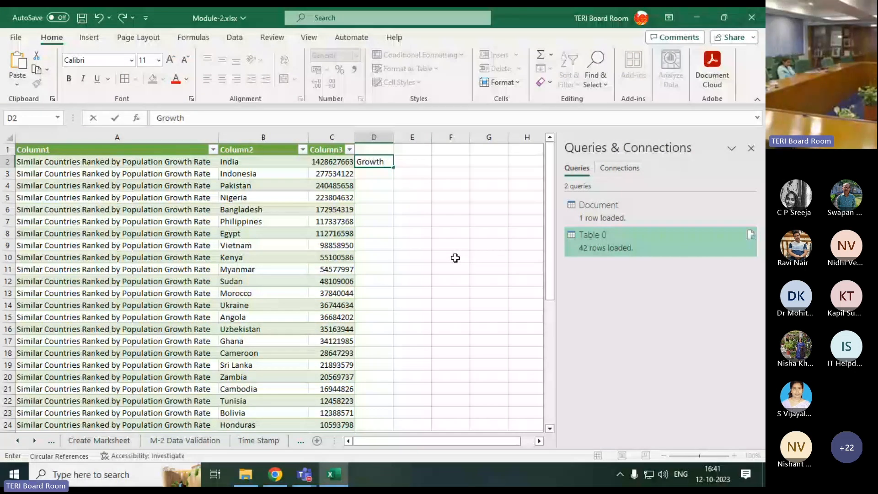
pyautogui.write(' Rate')
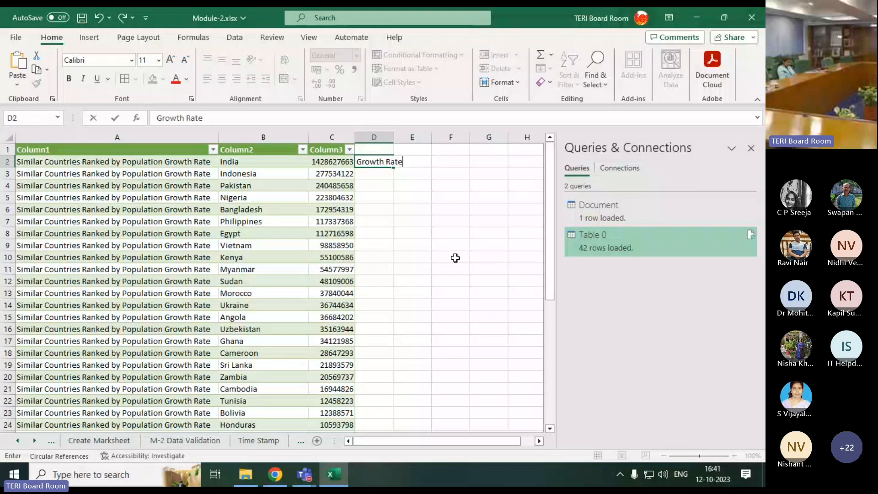
pyautogui.press('Return')
pyautogui.hotkey('ctrl', 'e')
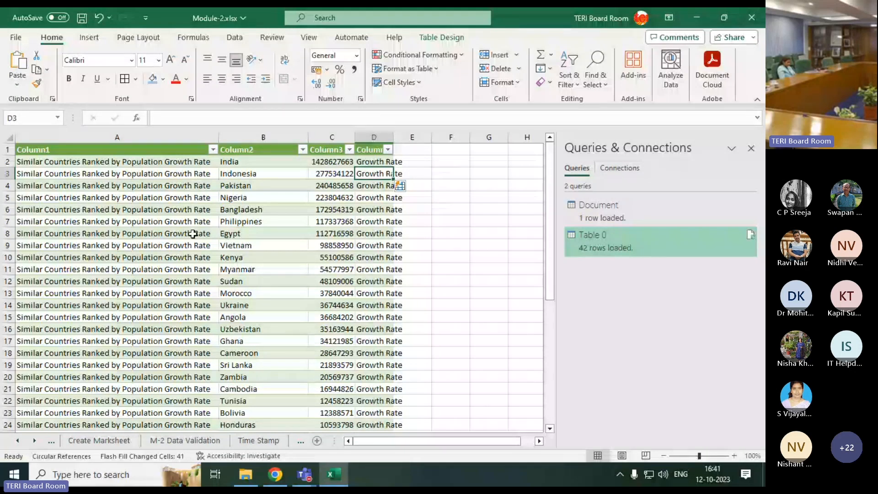
# Check the filled column D down to the last row and the description and country cells for India and Indonesia
pyautogui.click(438, 164)
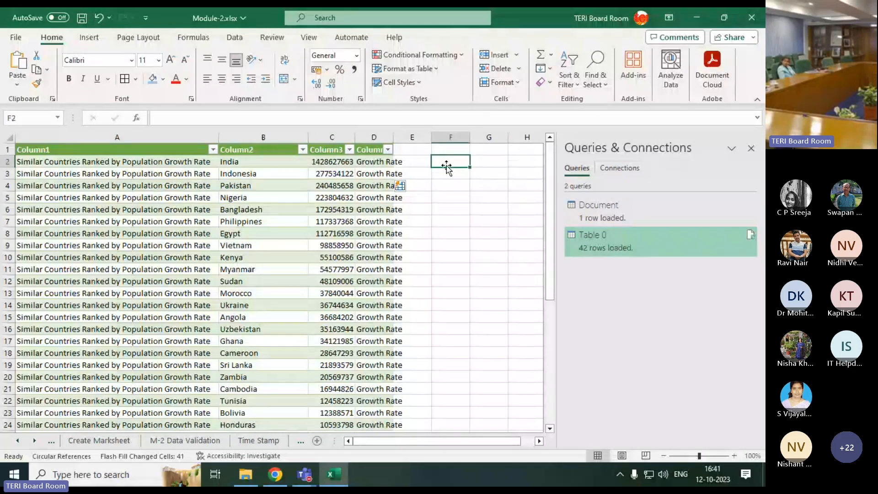
pyautogui.scroll(-7, 98, 274)
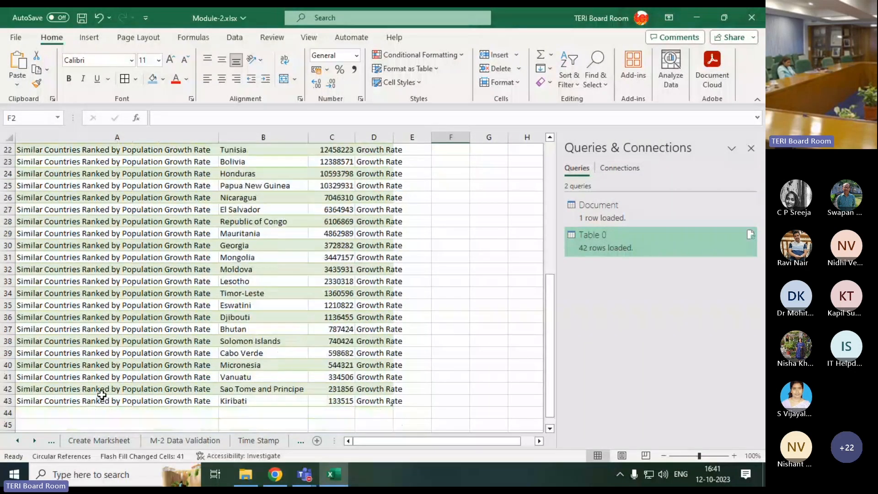
pyautogui.scroll(3, 173, 378)
pyautogui.scroll(4, 173, 378)
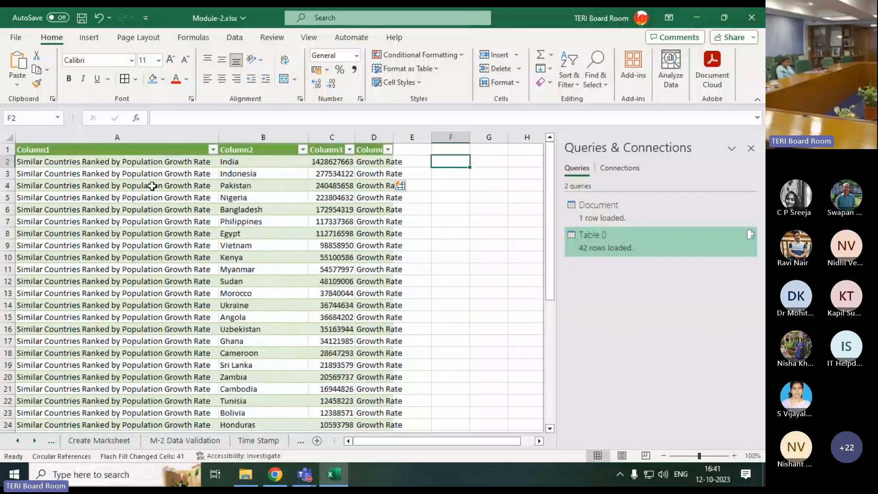
pyautogui.click(172, 164)
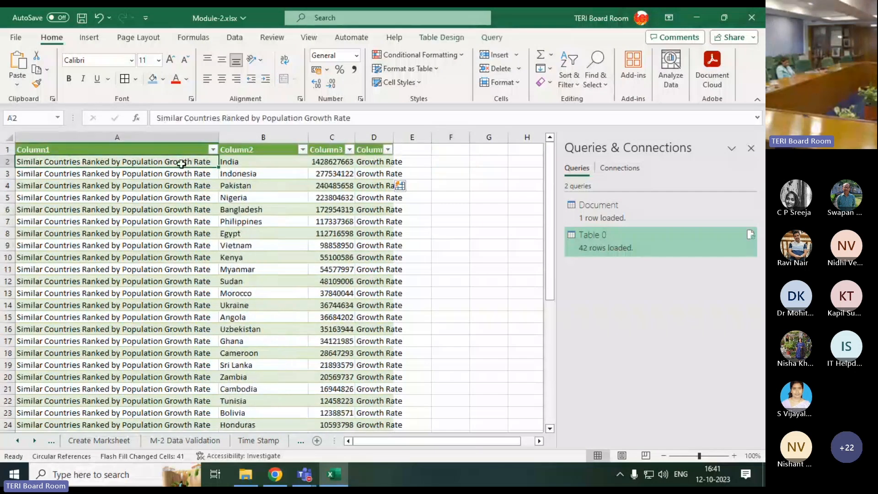
pyautogui.click(228, 164)
pyautogui.click(203, 173)
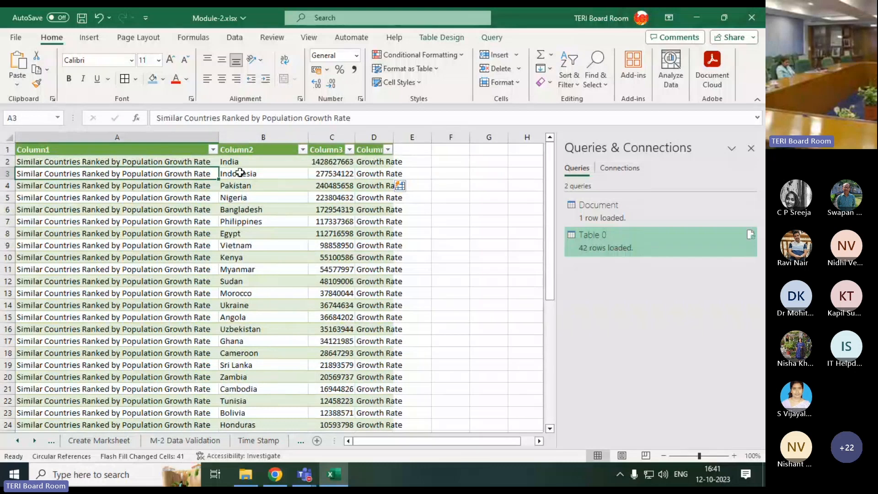
pyautogui.click(234, 172)
# Try to Flash Fill column F from "Growth Rate of India" entered in cell F2, and clear the entry
pyautogui.click(442, 160)
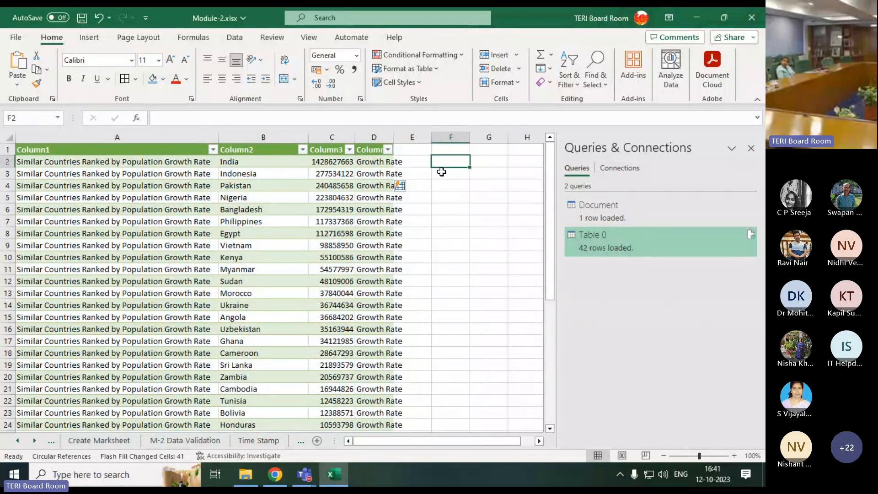
pyautogui.write('Grow')
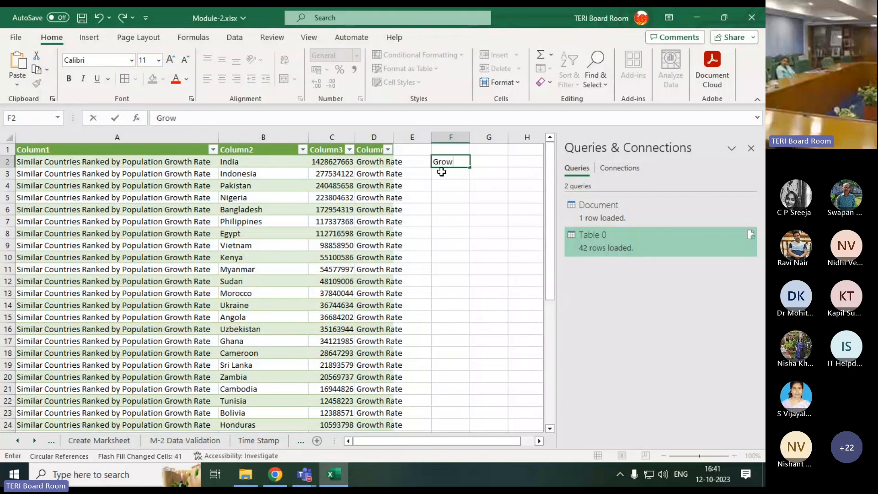
pyautogui.write('th Ra')
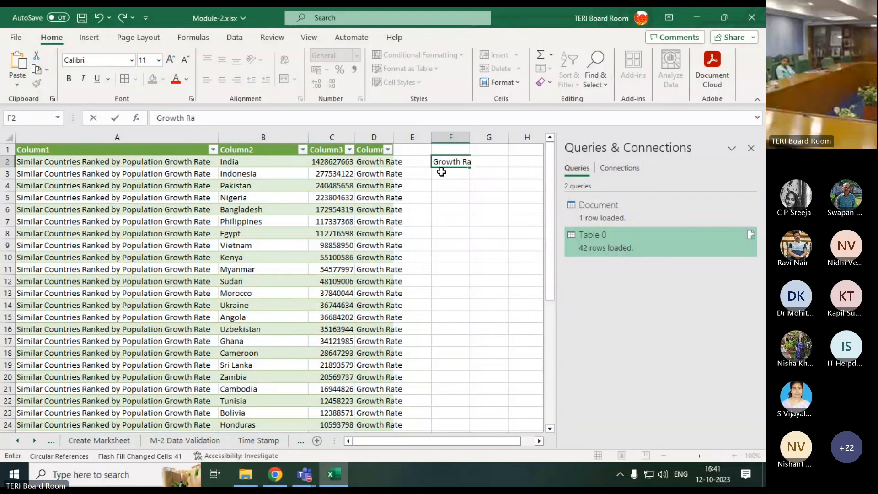
pyautogui.write('te of')
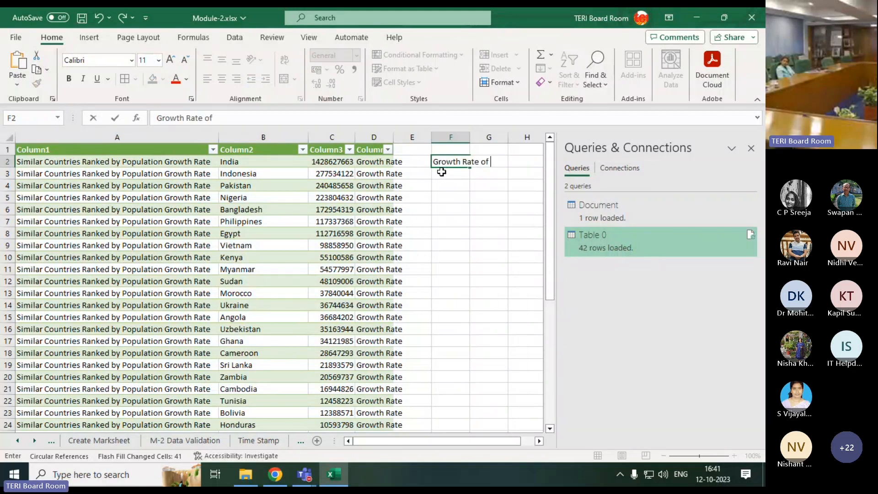
pyautogui.write(' India')
pyautogui.click(441, 172)
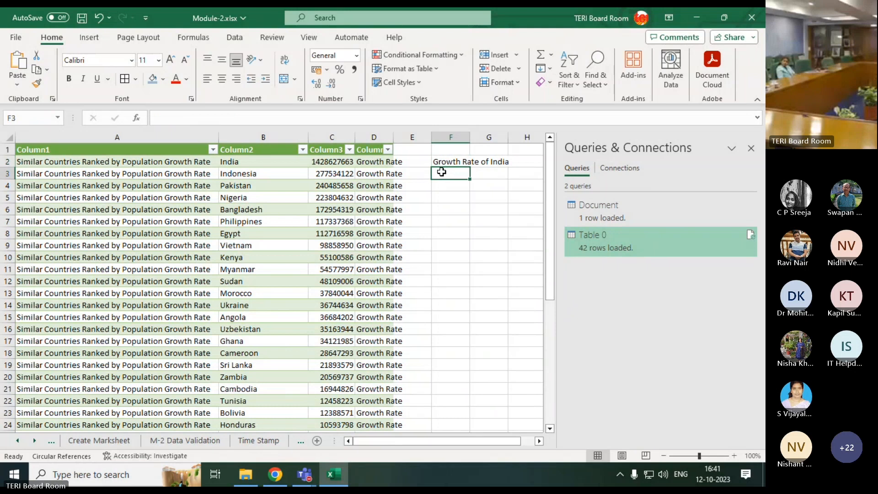
pyautogui.hotkey('ctrl', 'e')
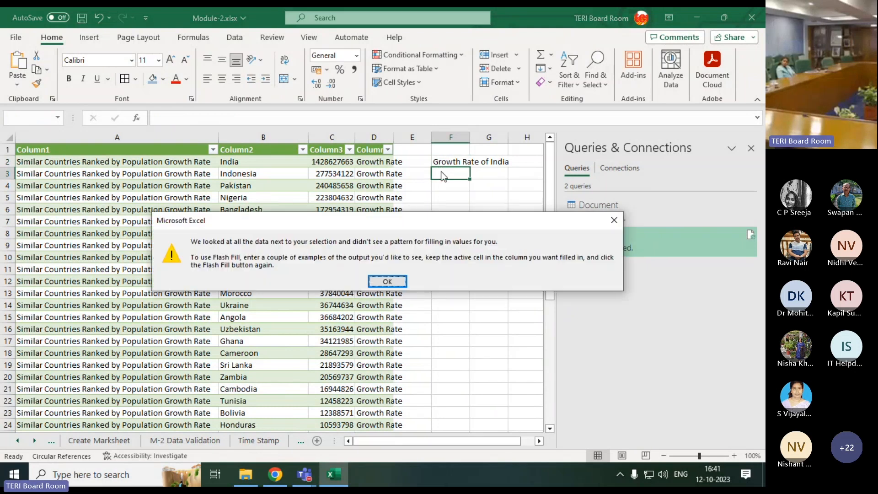
pyautogui.click(388, 281)
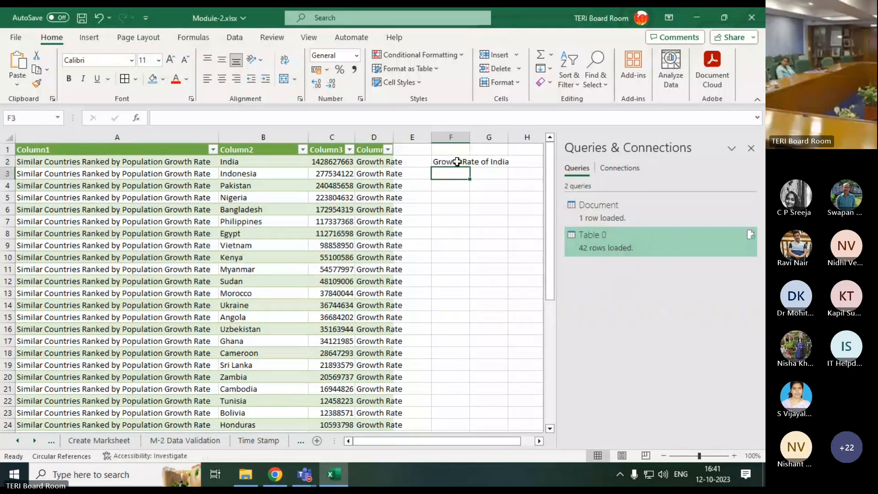
pyautogui.moveTo(454, 163); pyautogui.dragTo(446, 221)
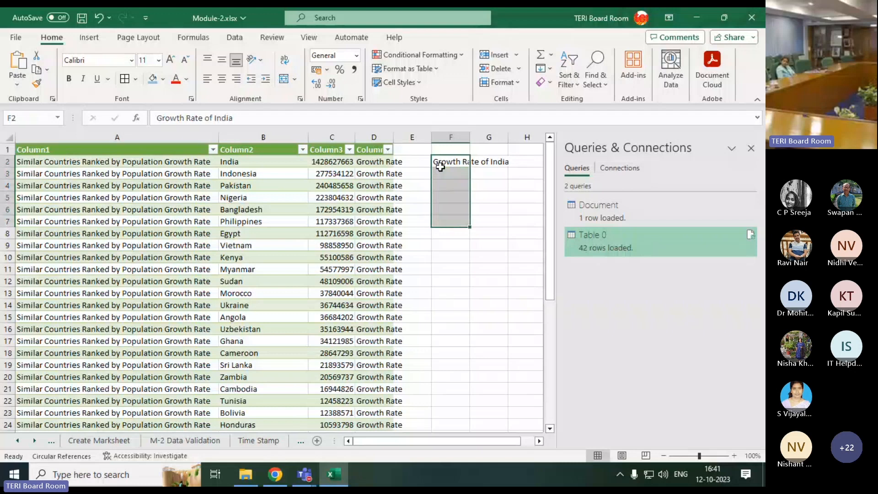
# Enter "Growth Rate of India" in cell E2 beside the table and Flash Fill the selected cells down column E
pyautogui.moveTo(411, 162); pyautogui.dragTo(402, 383)
pyautogui.scroll(4, 407, 386)
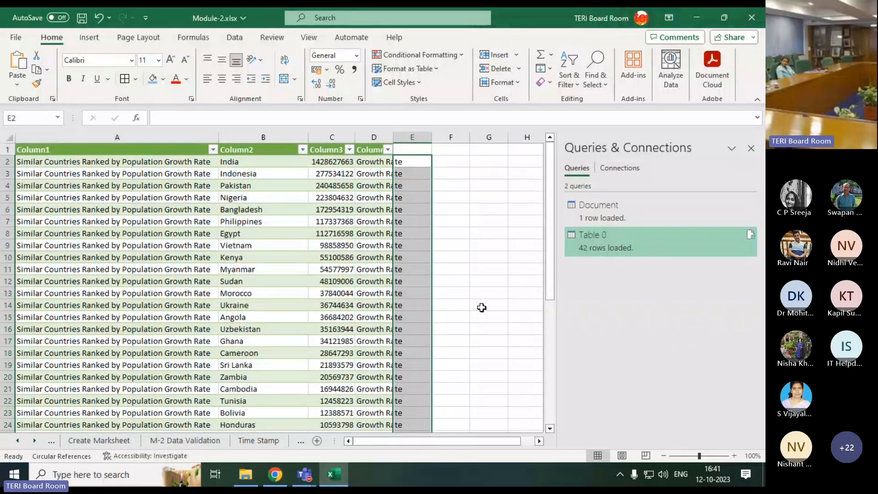
pyautogui.write('g')
pyautogui.write('Gr')
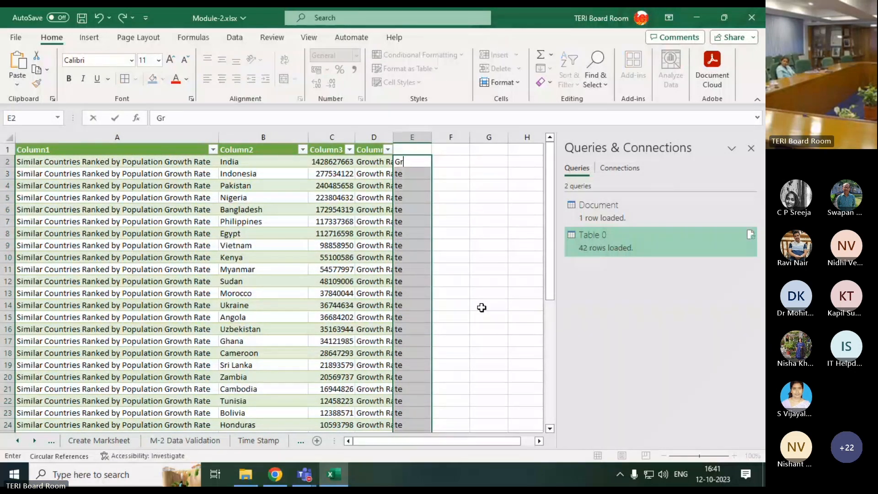
pyautogui.write('oth')
pyautogui.press('BackSpace')
pyautogui.press('BackSpace')
pyautogui.write('wth Rate')
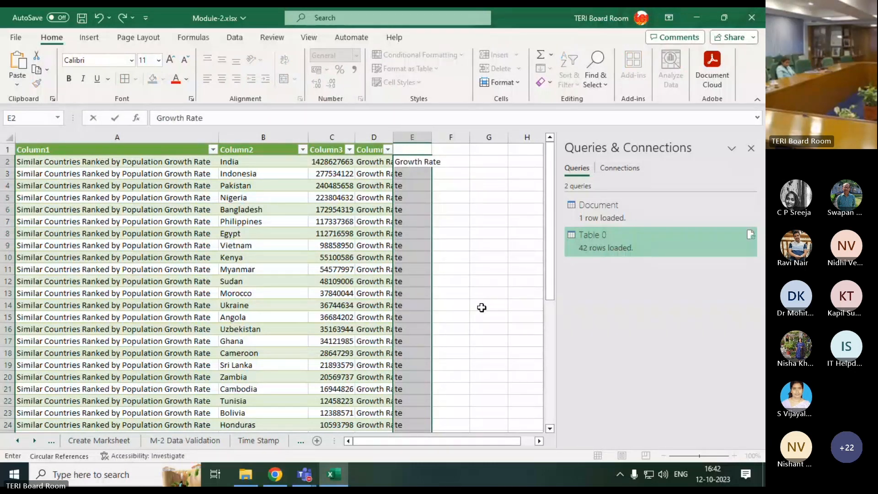
pyautogui.write(' of India')
pyautogui.press('Return')
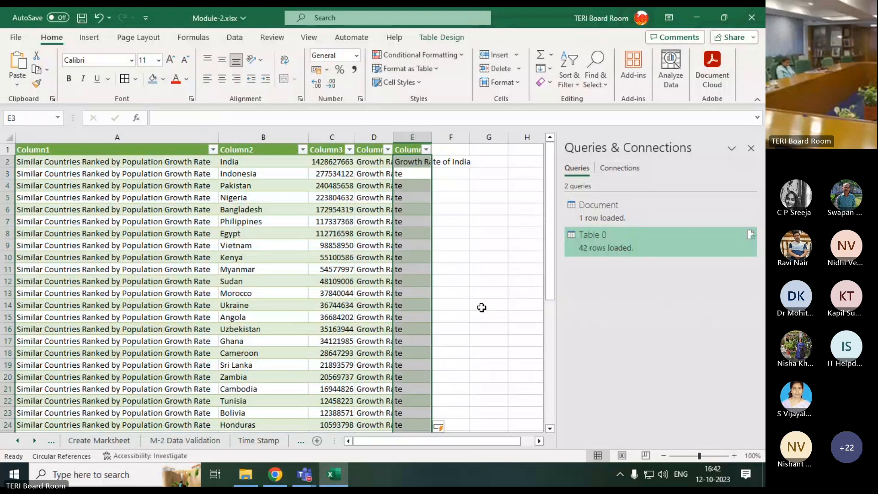
pyautogui.hotkey('ctrl', 'e')
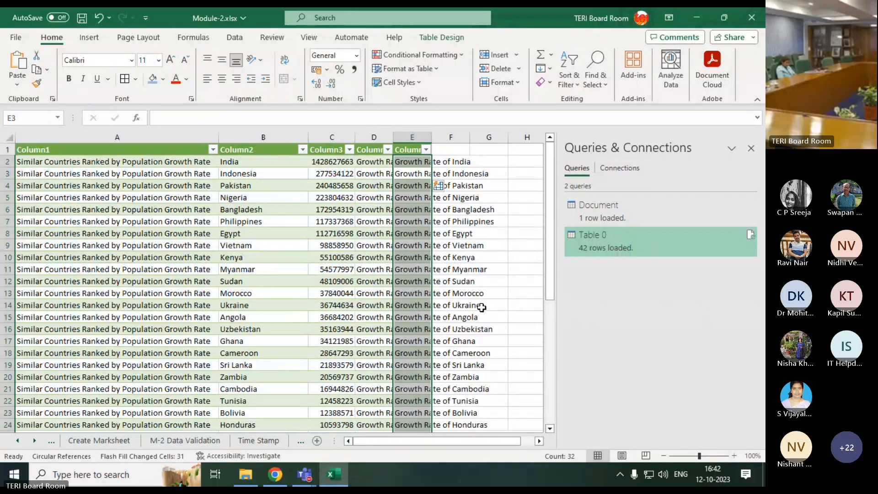
# Select the whole sheet and autofit the column widths to their contents
pyautogui.click(451, 137)
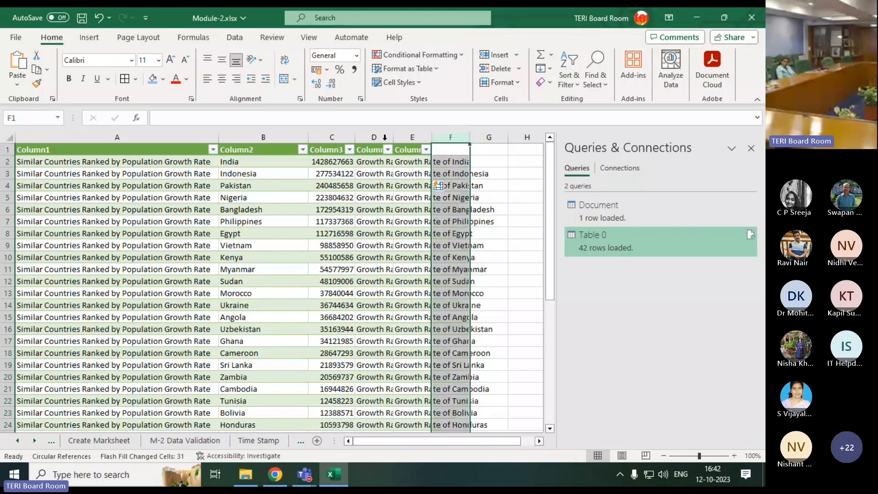
pyautogui.click(9, 137)
pyautogui.doubleClick(397, 133)
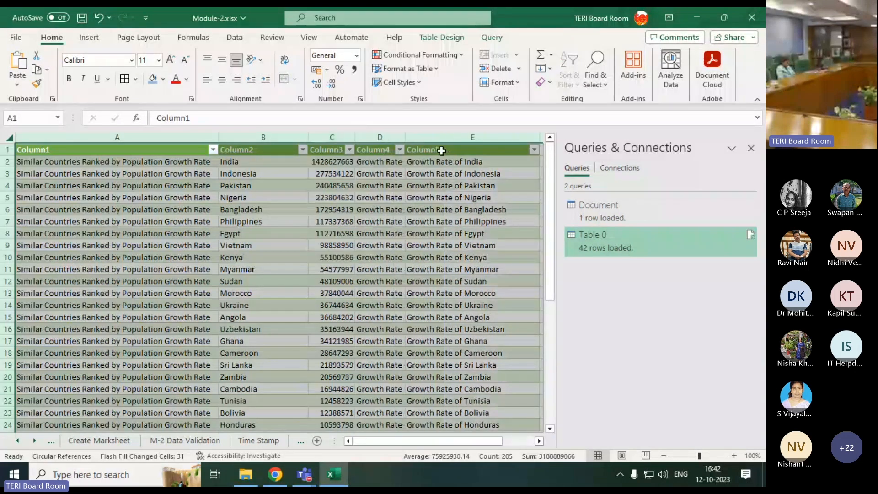
# Compare the India row's source cells with the combined text in column E and view the Flash Fill option for cell E3
pyautogui.click(169, 161)
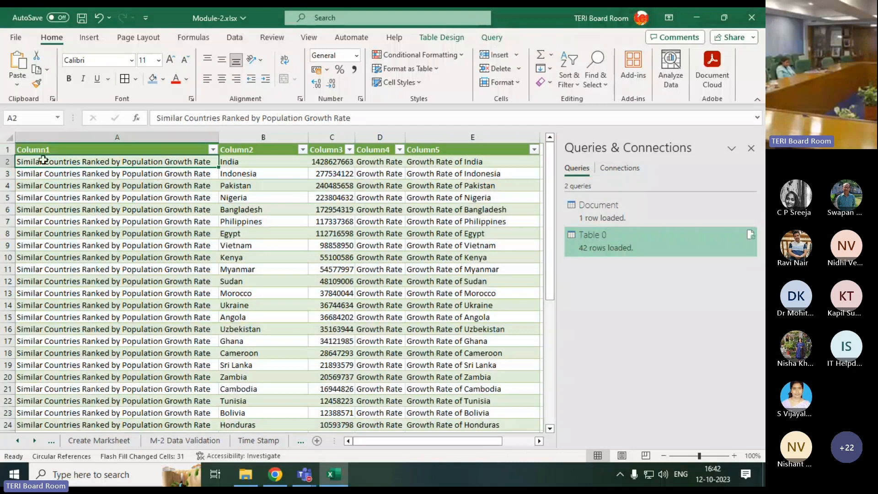
pyautogui.click(234, 161)
pyautogui.click(439, 162)
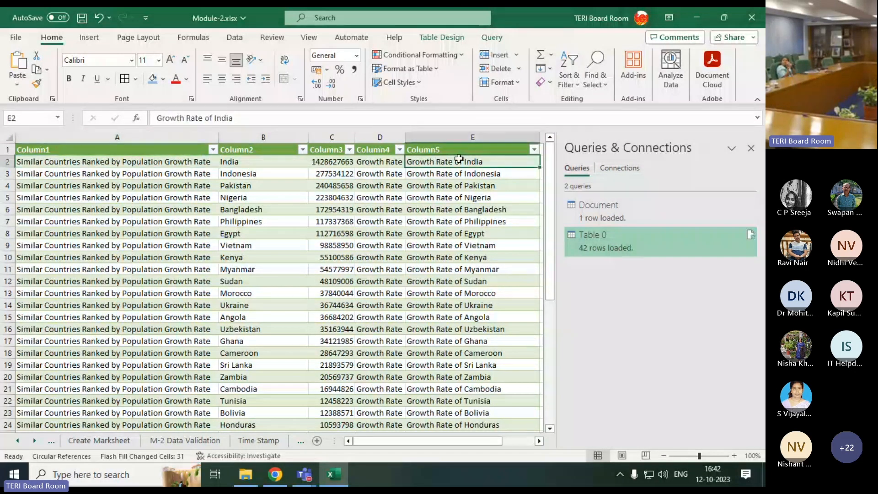
pyautogui.click(458, 178)
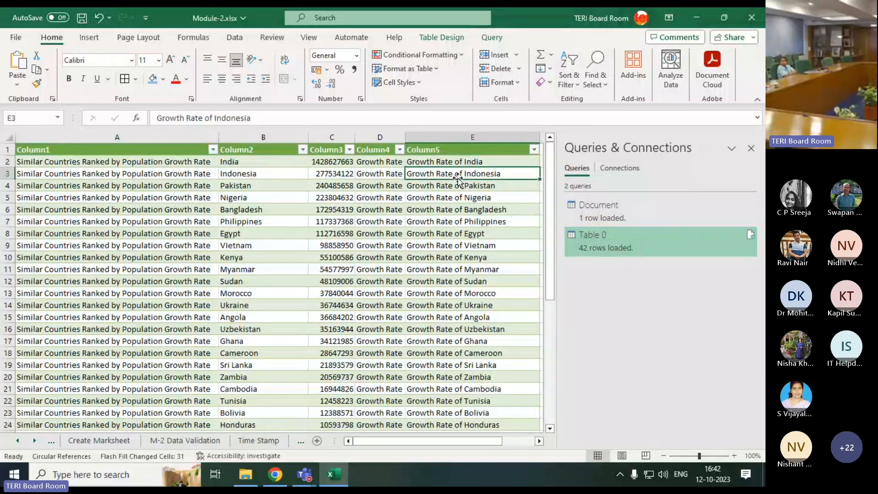
pyautogui.click(544, 68)
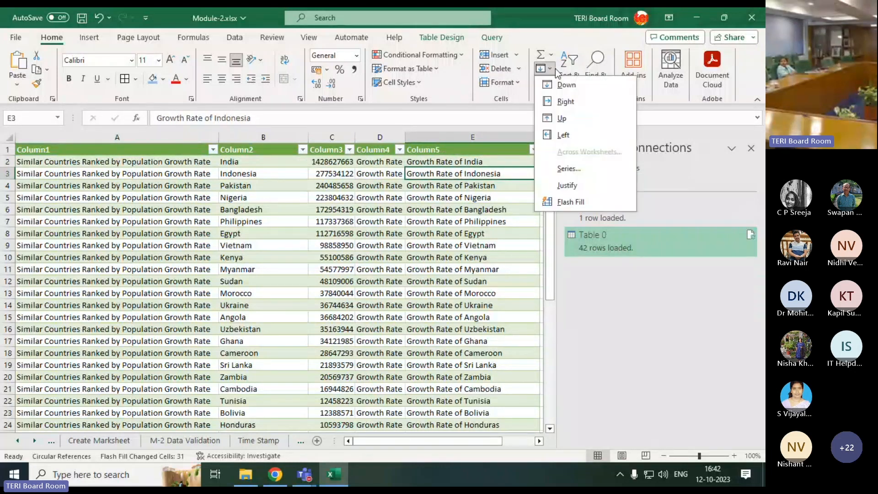
pyautogui.click(556, 203)
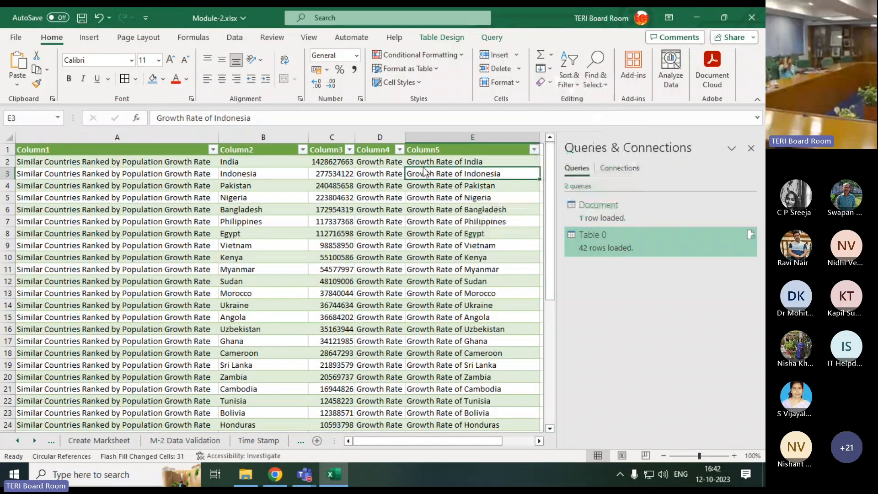
# Delete Column1, Column2 and Column4 from the table, keeping the population figures and the combined country text
pyautogui.click(191, 160)
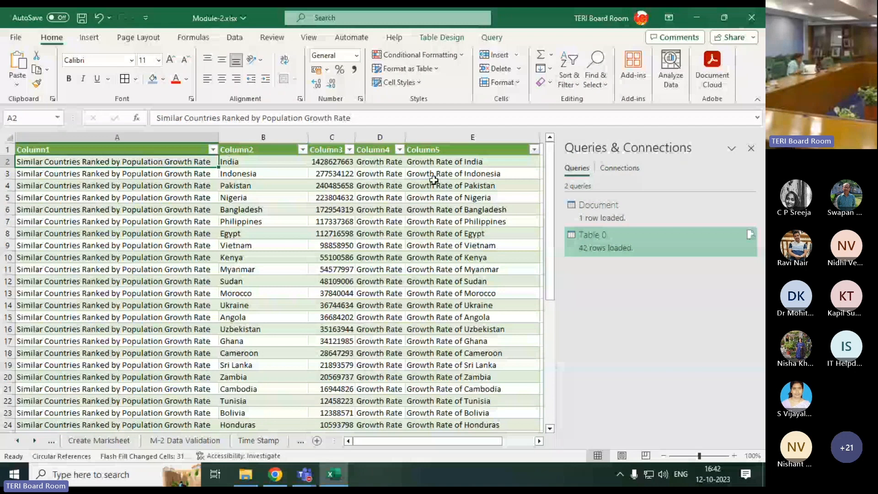
pyautogui.click(165, 137)
pyautogui.moveTo(206, 132); pyautogui.dragTo(228, 136)
pyautogui.hotkey('ctrl', '-')
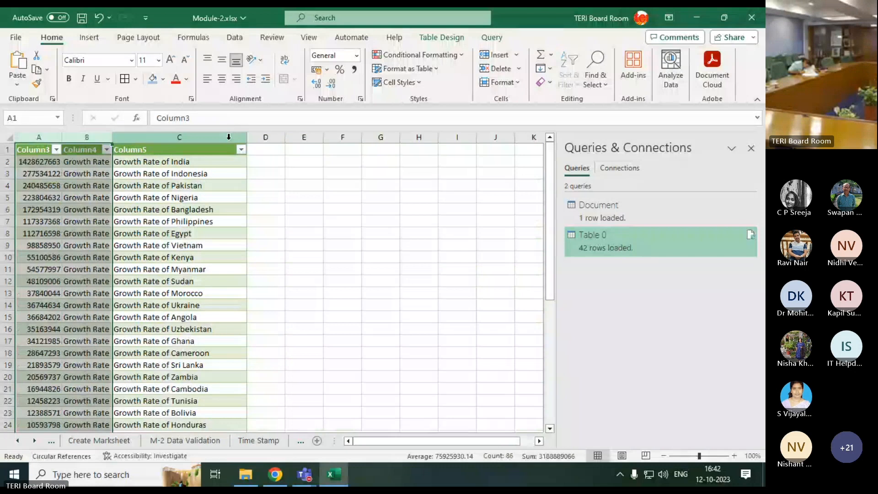
pyautogui.click(77, 136)
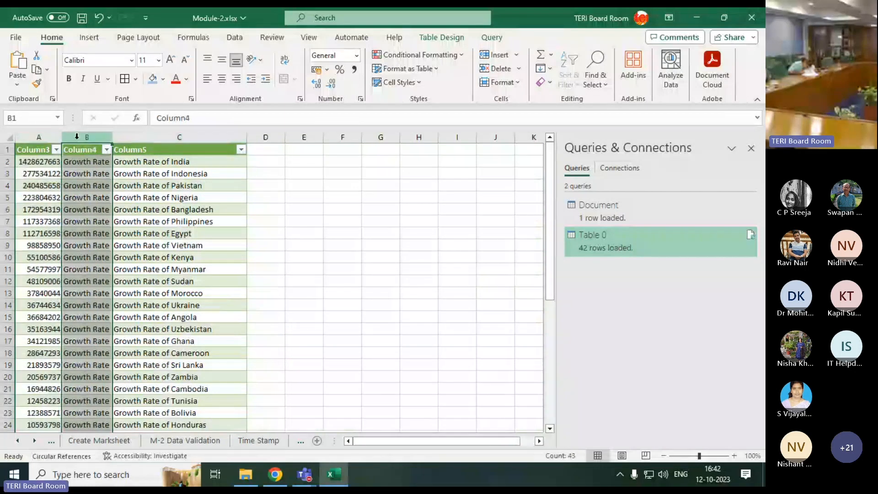
pyautogui.hotkey('ctrl', '-')
pyautogui.click(302, 235)
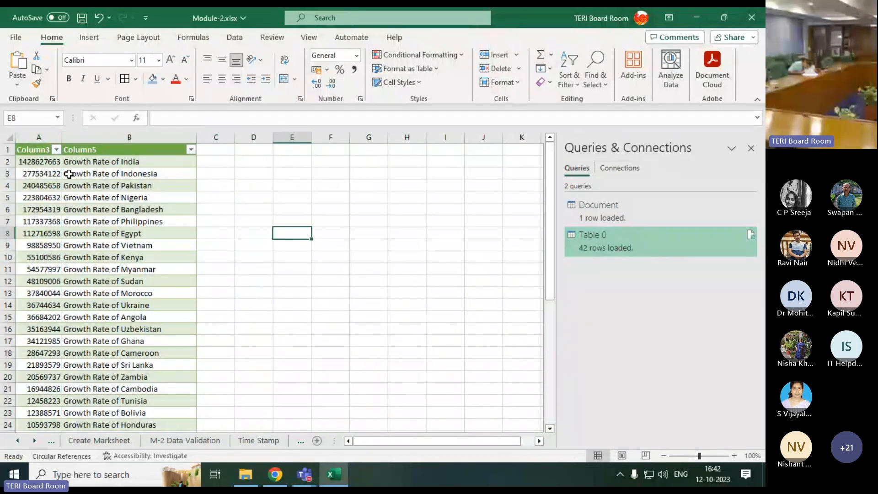
# Check how far down the table the combined text in Column5 has been filled
pyautogui.scroll(-4, 84, 276)
pyautogui.scroll(-5, 84, 275)
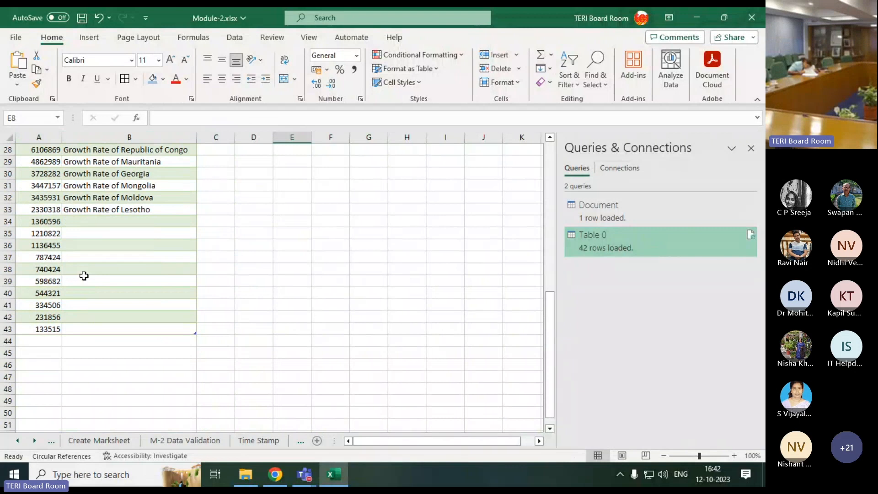
pyautogui.click(172, 211)
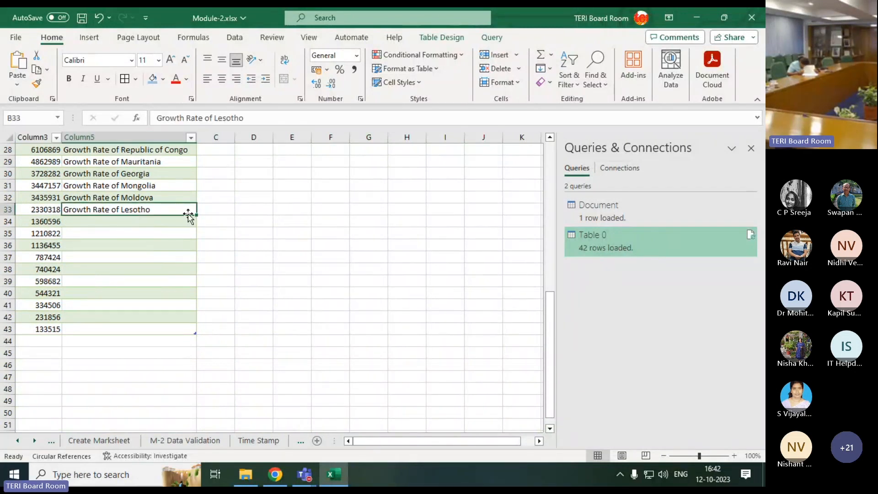
pyautogui.scroll(3, 176, 224)
pyautogui.scroll(6, 177, 224)
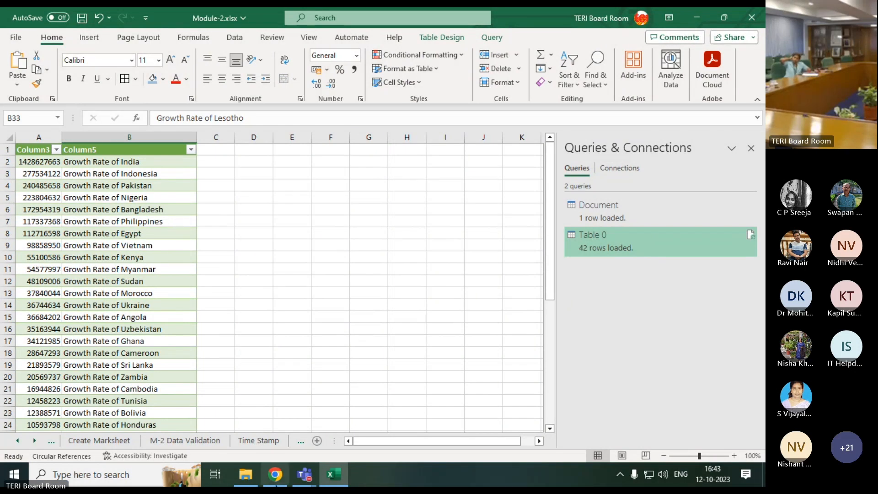
# Switch to the "Workshop on Excel : Module 2" meeting window in Microsoft Teams
pyautogui.moveTo(308, 416)
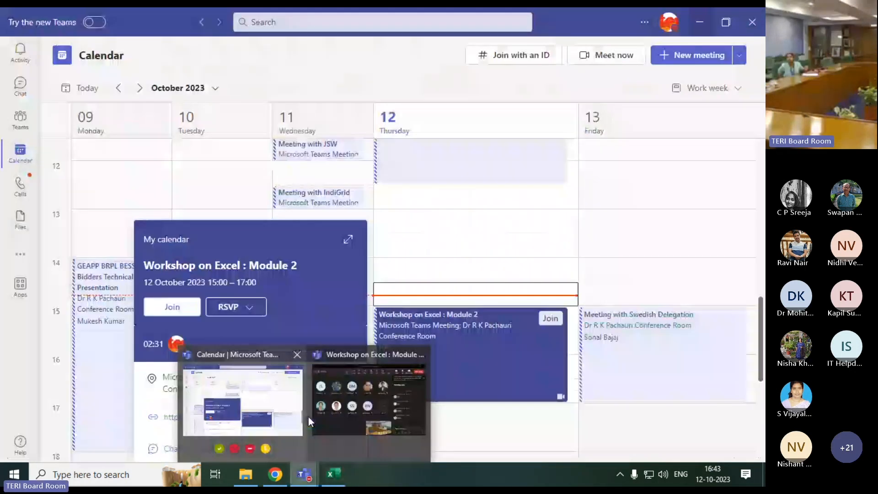
pyautogui.click(369, 398)
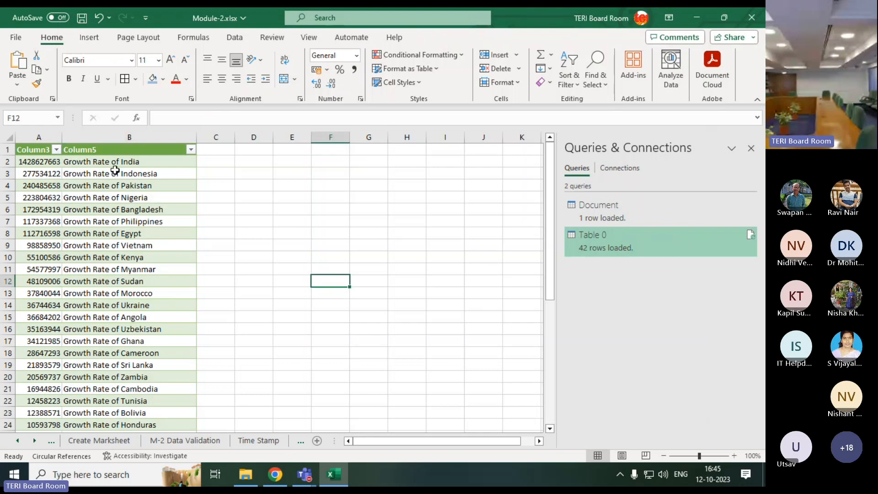
pyautogui.moveTo(92, 163); pyautogui.dragTo(109, 214)
pyautogui.click(137, 165)
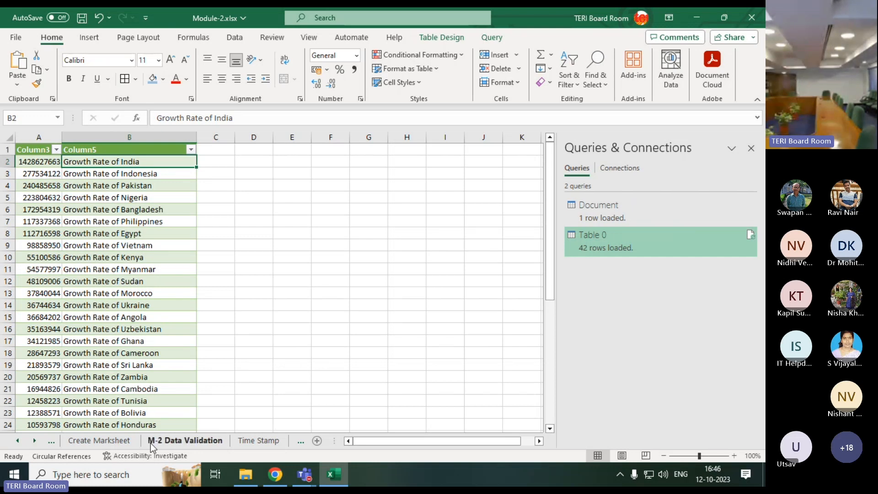
# Open the Pivot Table worksheet that holds the employee data
pyautogui.click(295, 441)
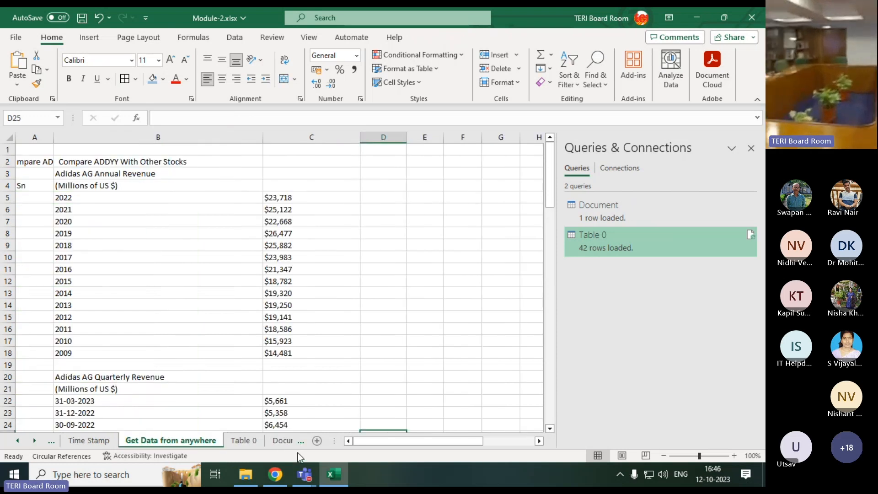
pyautogui.click(254, 442)
pyautogui.click(282, 442)
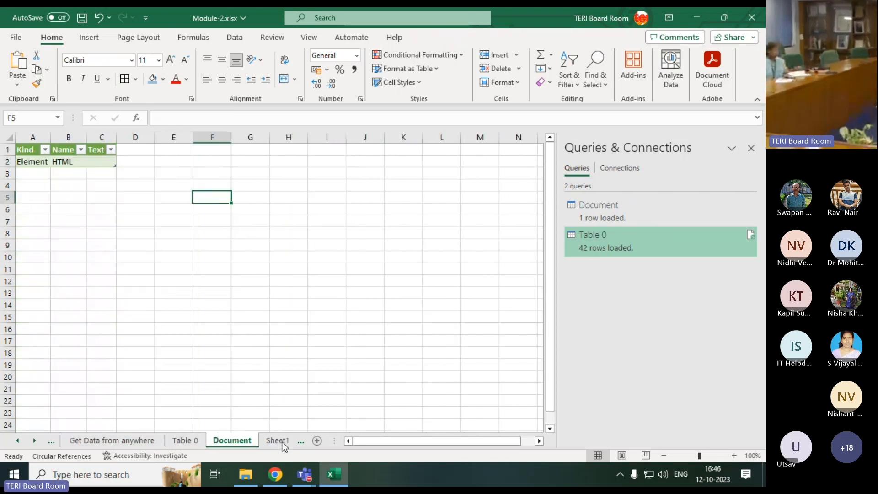
pyautogui.click(281, 441)
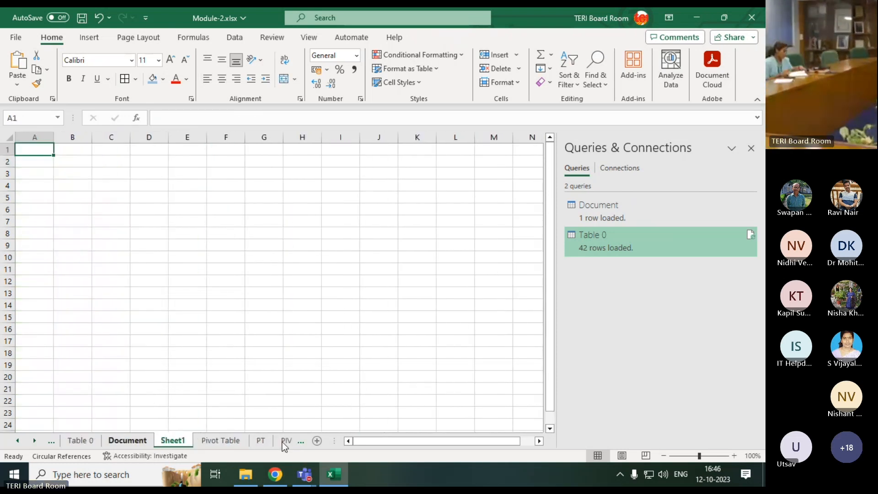
pyautogui.click(229, 442)
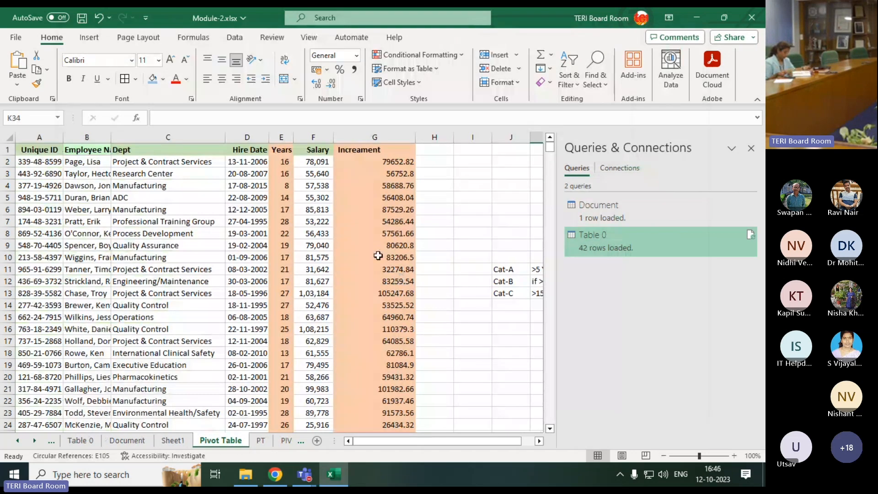
# AutoFit the column widths across the whole employee sheet
pyautogui.click(9, 137)
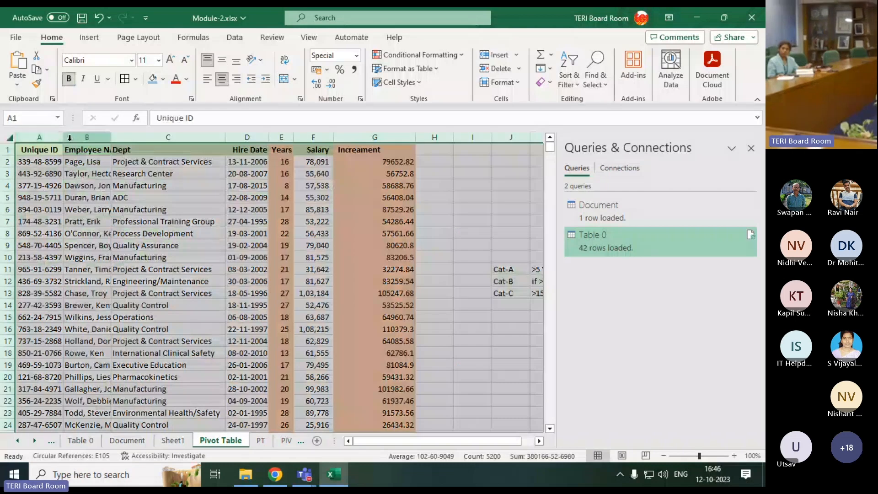
pyautogui.doubleClick(69, 137)
pyautogui.click(153, 278)
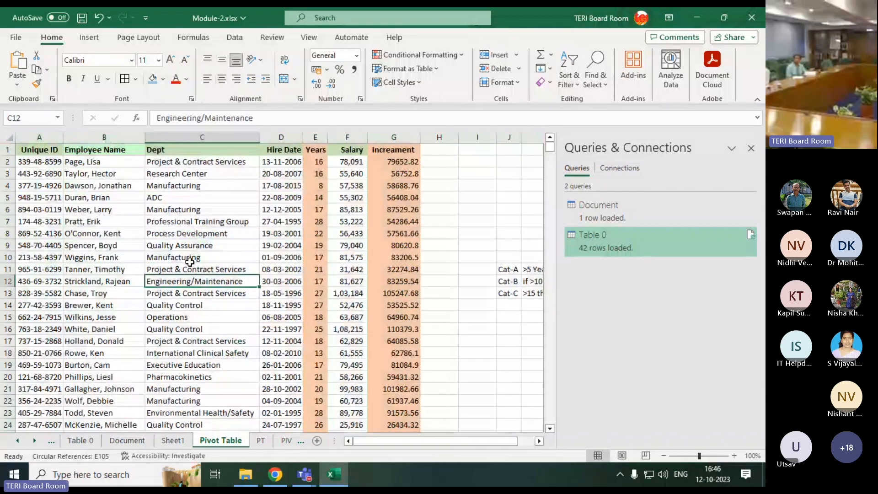
# Examine the extent of the employee list and the first record's fields, including the formulas under Years and Increament
pyautogui.scroll(-16, 190, 262)
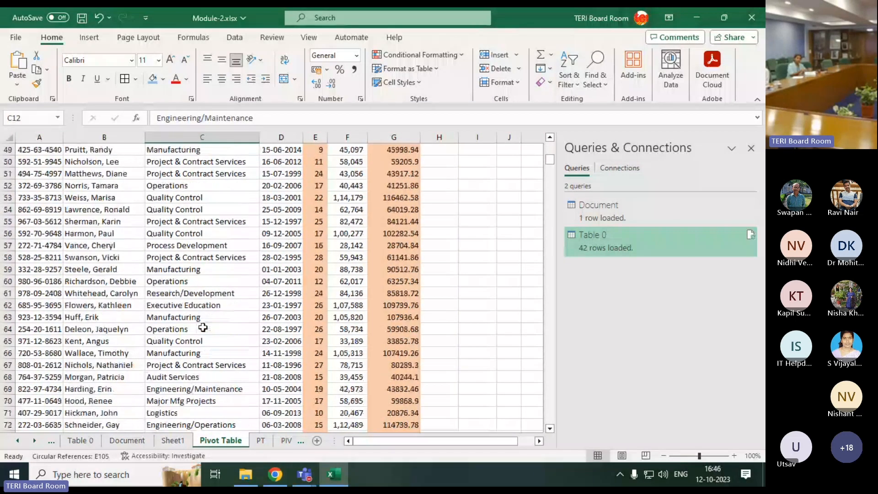
pyautogui.scroll(-4, 202, 327)
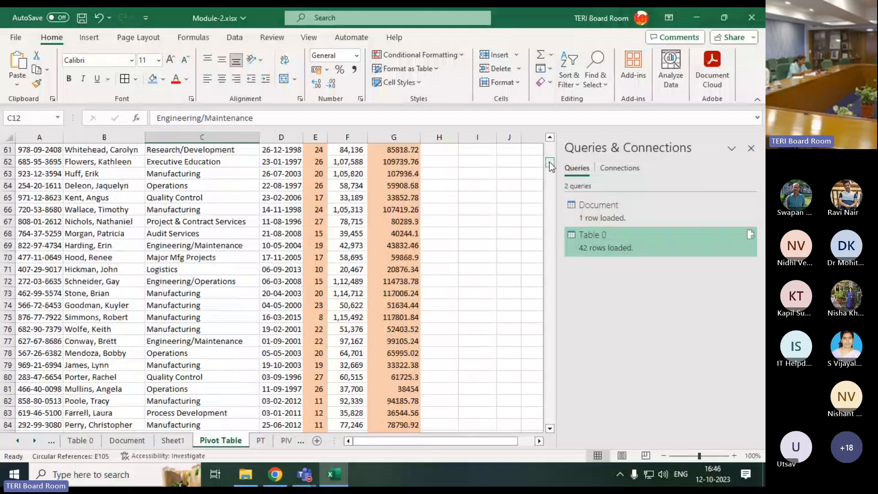
pyautogui.moveTo(550, 160); pyautogui.dragTo(542, 125)
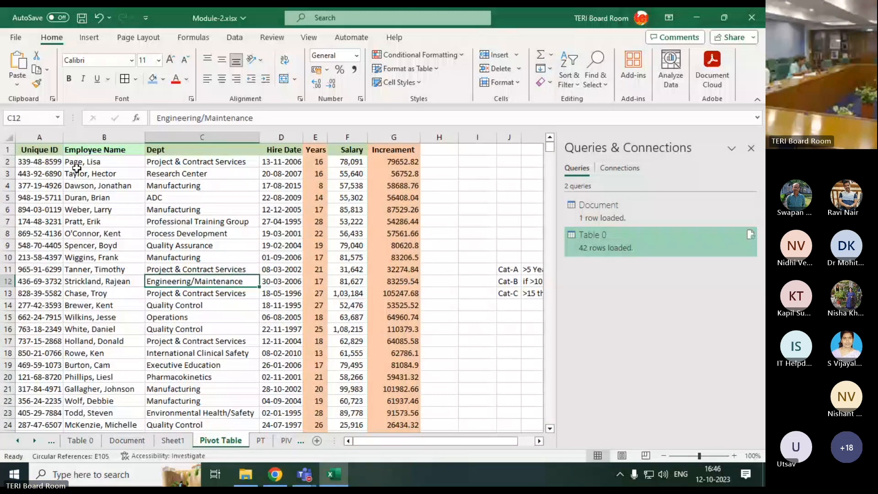
pyautogui.click(48, 159)
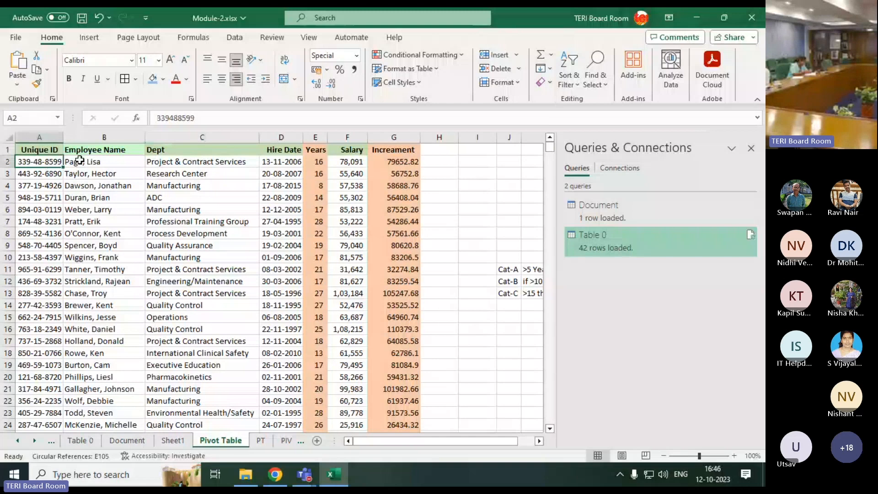
pyautogui.click(77, 161)
pyautogui.click(186, 164)
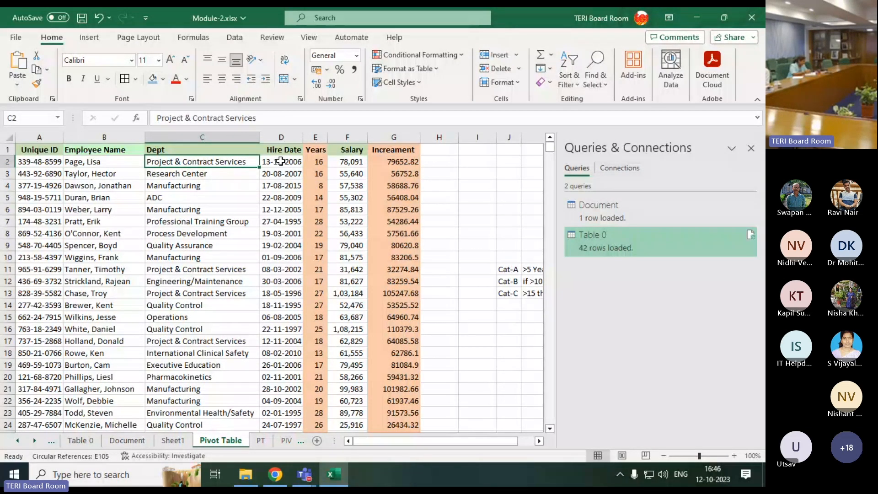
pyautogui.click(317, 163)
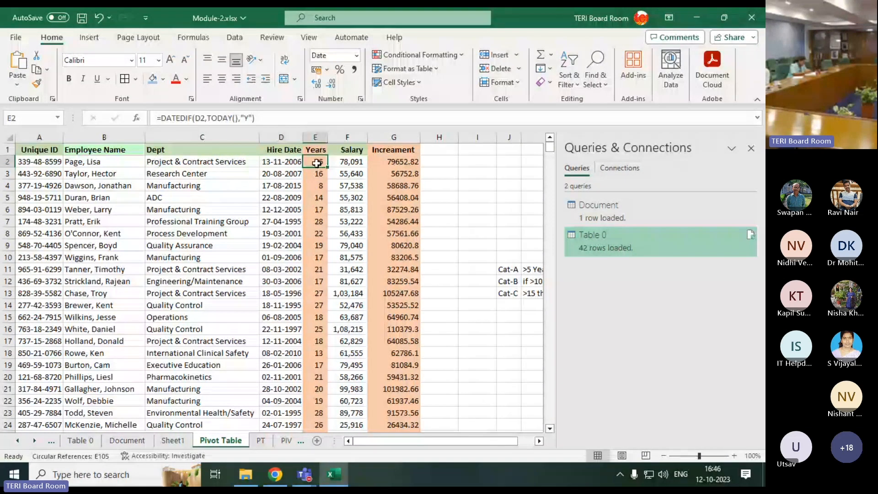
pyautogui.click(349, 162)
pyautogui.click(386, 163)
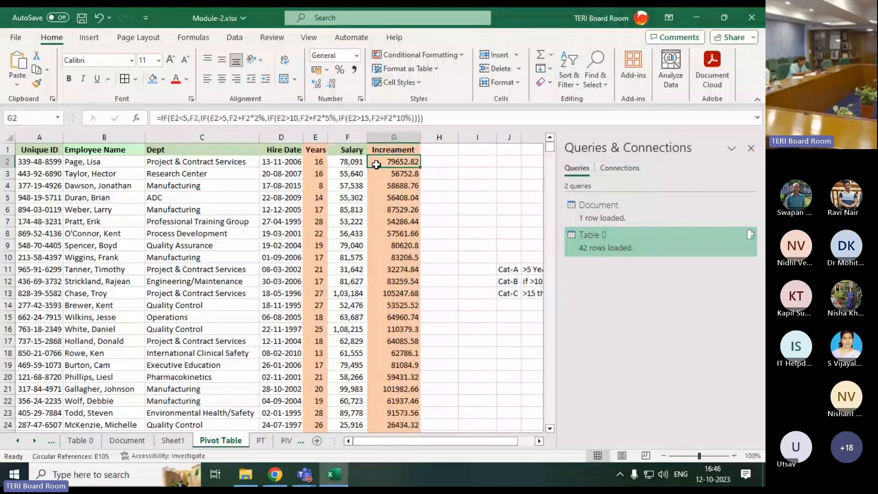
# Review the first employee's full record and the header row from Unique ID to Increament
pyautogui.click(181, 185)
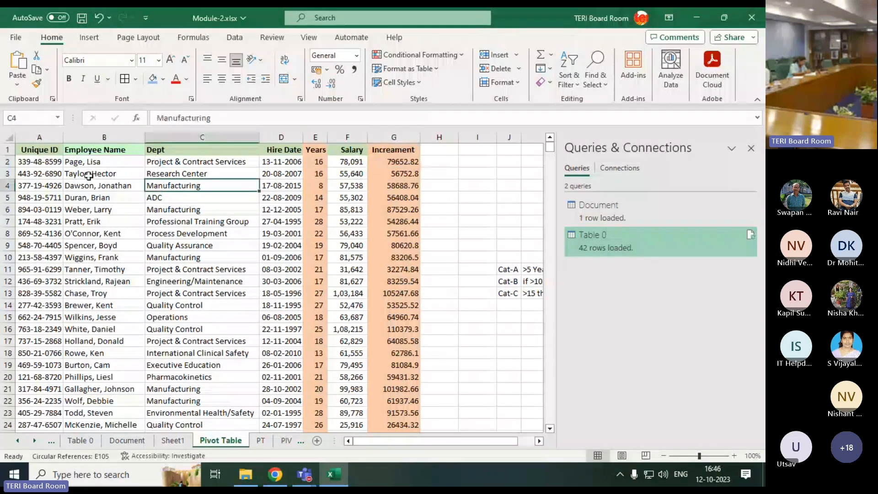
pyautogui.moveTo(45, 162); pyautogui.dragTo(384, 161)
pyautogui.click(158, 197)
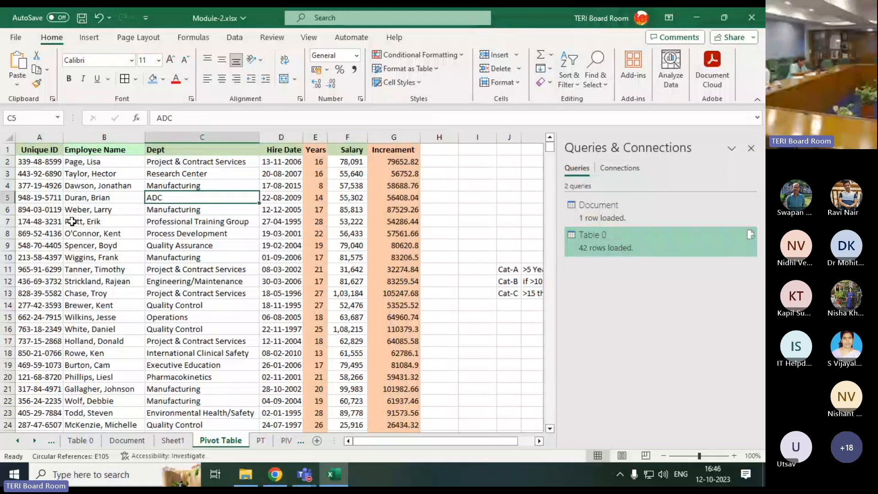
pyautogui.moveTo(34, 146); pyautogui.dragTo(389, 155)
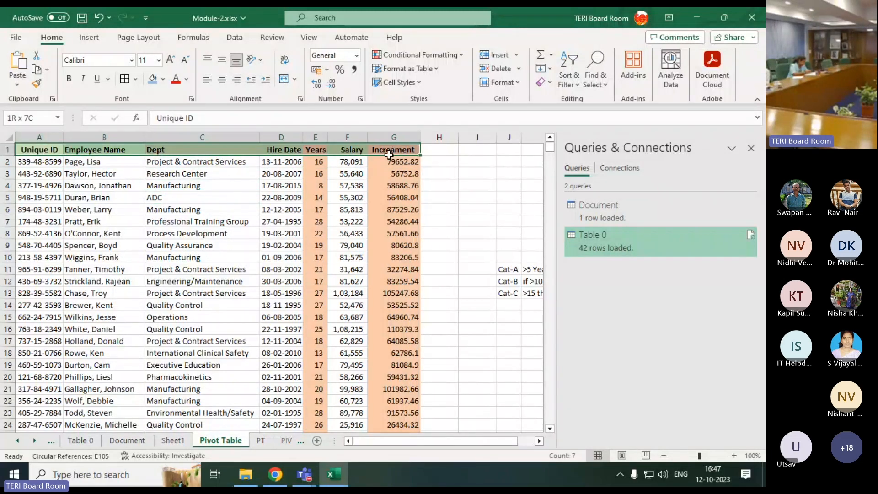
pyautogui.click(488, 180)
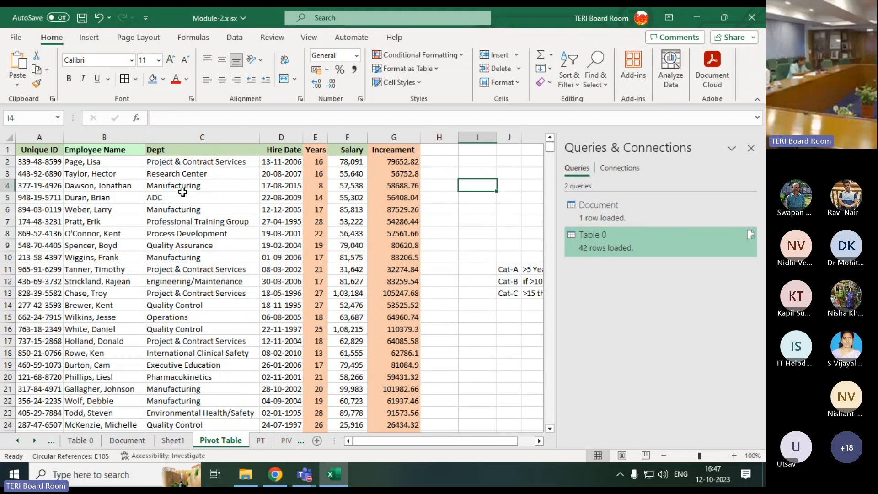
# Check the repeated departments in the Dept column and the first record's ID, name and department
pyautogui.click(182, 162)
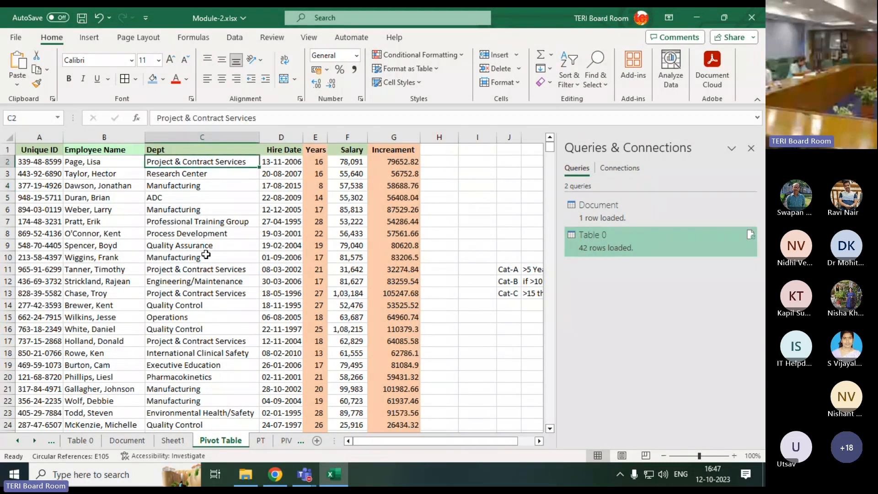
pyautogui.click(169, 271)
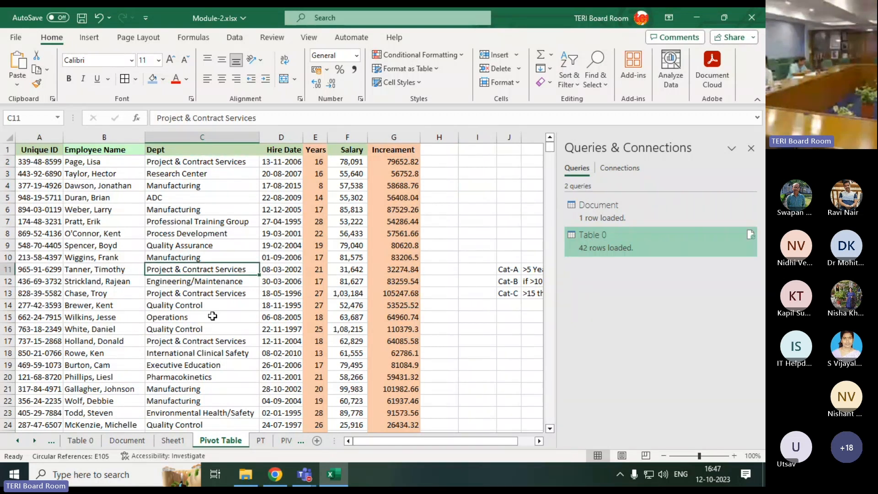
pyautogui.scroll(-3, 101, 228)
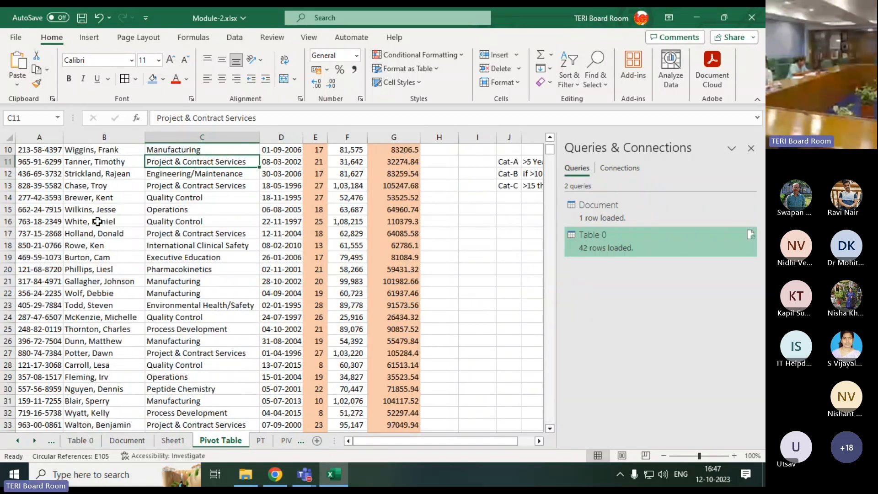
pyautogui.scroll(3, 97, 221)
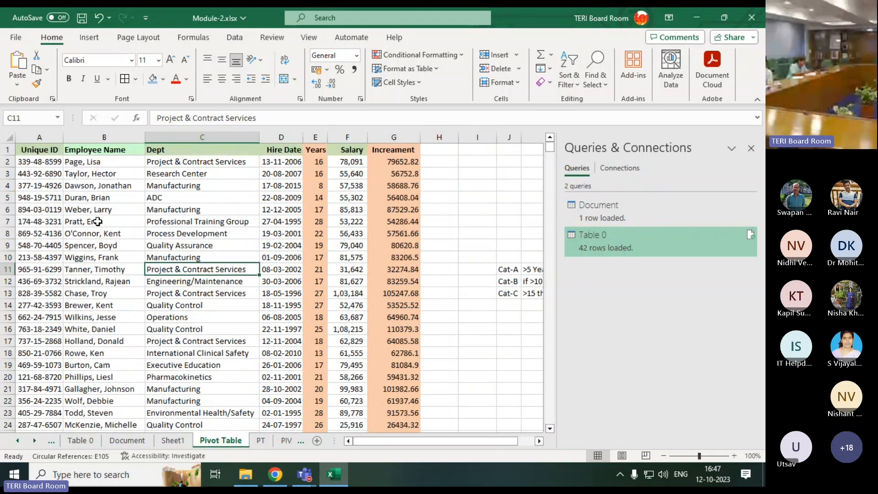
pyautogui.click(49, 164)
pyautogui.click(86, 164)
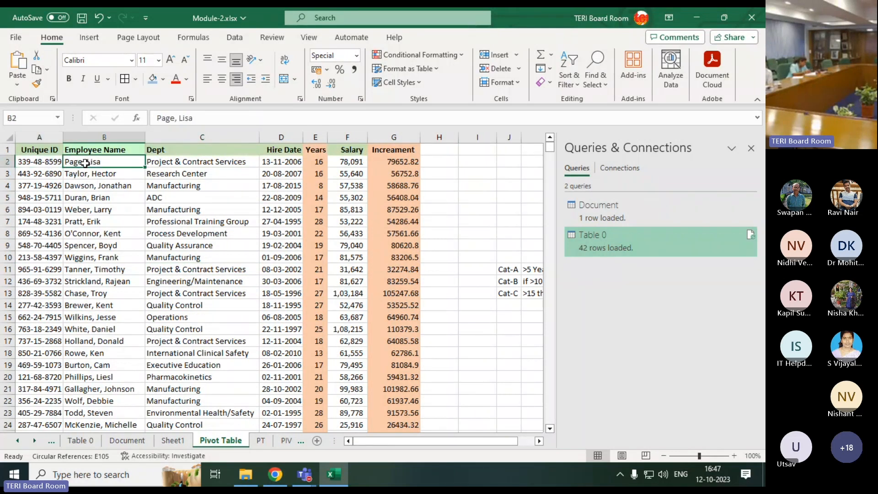
pyautogui.click(179, 162)
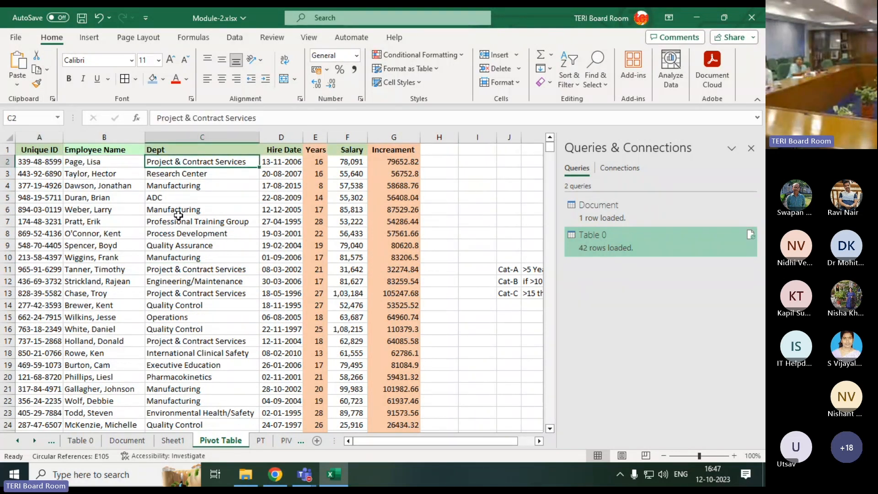
# Examine how the first entries in the Employee Name column combine last and first names
pyautogui.click(74, 163)
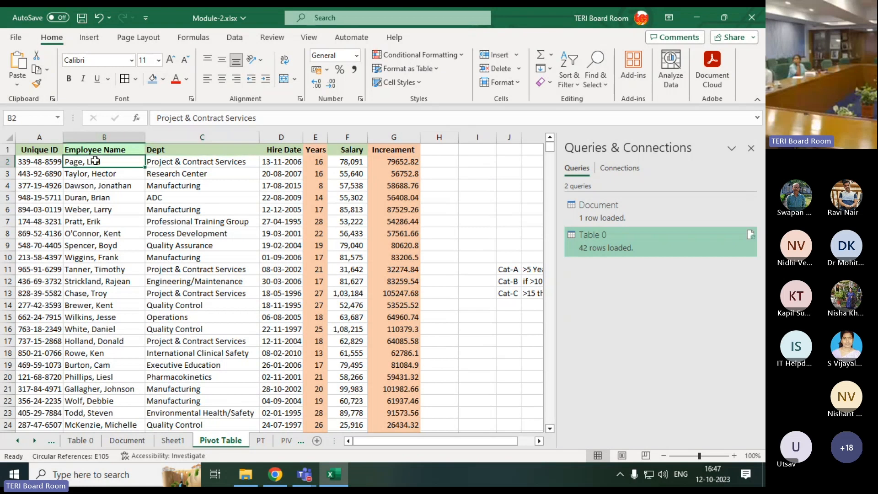
pyautogui.click(72, 183)
pyautogui.click(118, 175)
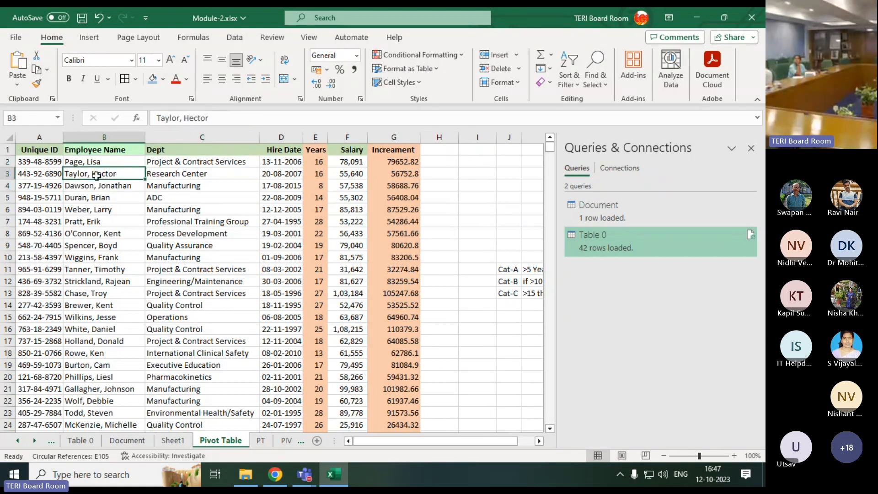
pyautogui.click(446, 150)
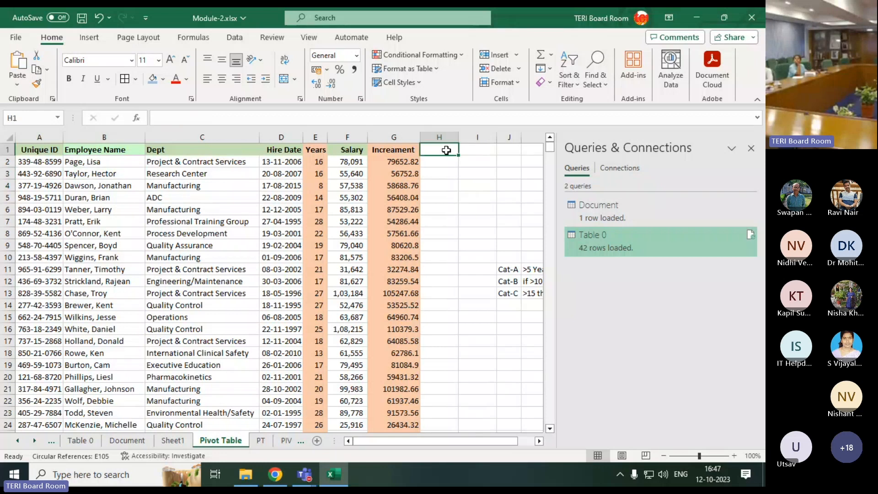
pyautogui.click(78, 183)
pyautogui.click(117, 174)
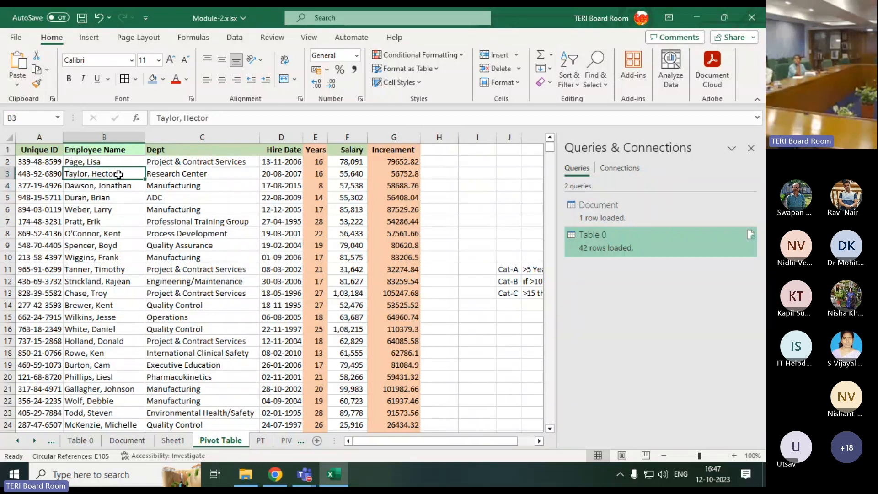
# Add the headings "First Name" in H1 and "Last name" in I1 beside the Increament column
pyautogui.click(477, 163)
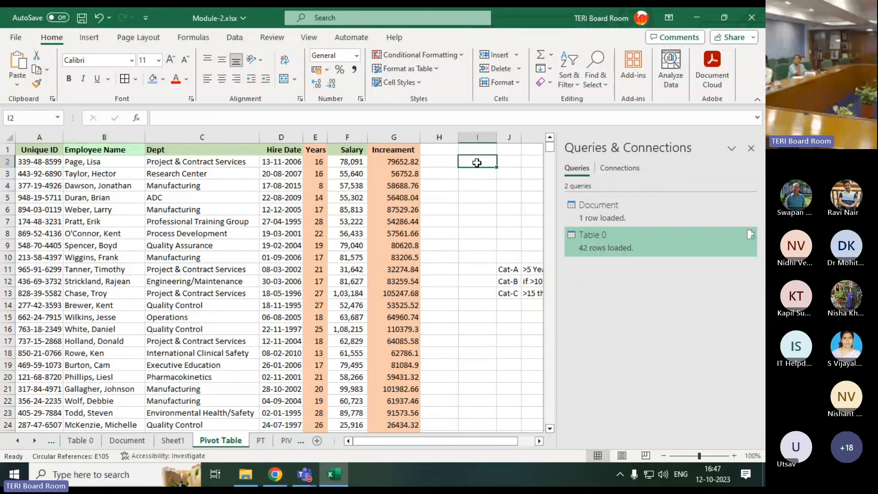
pyautogui.click(444, 152)
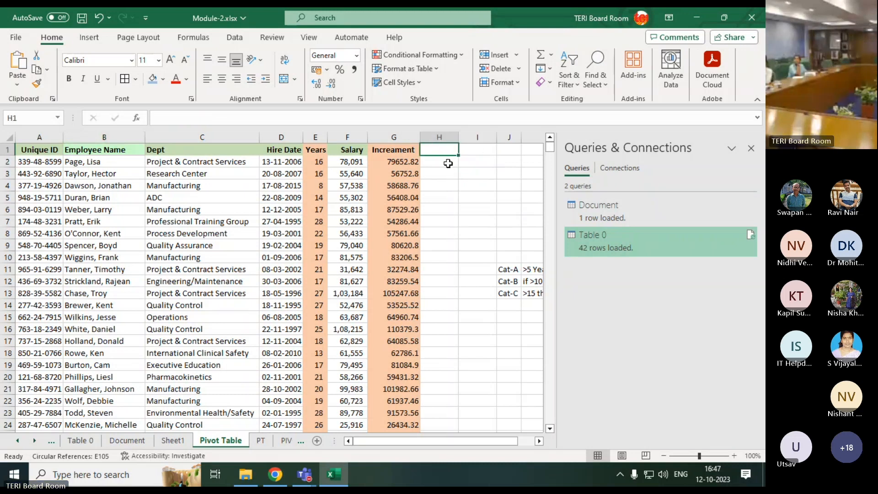
pyautogui.write('F')
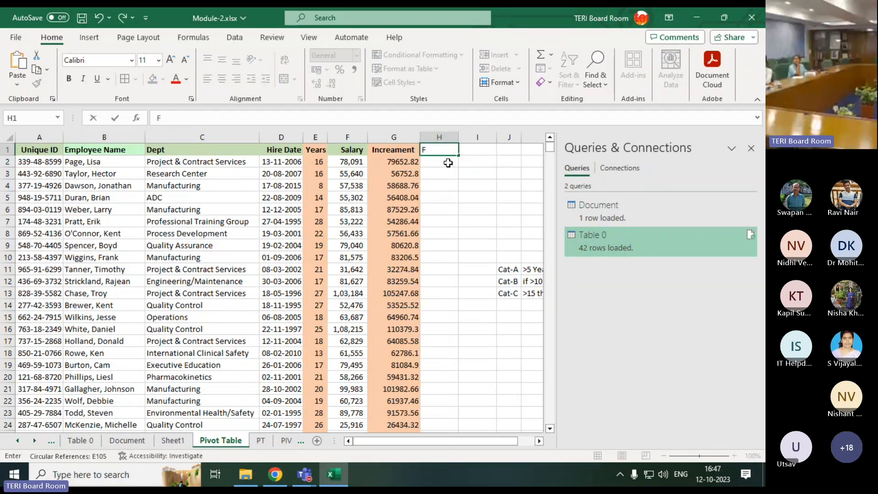
pyautogui.write('irst Name')
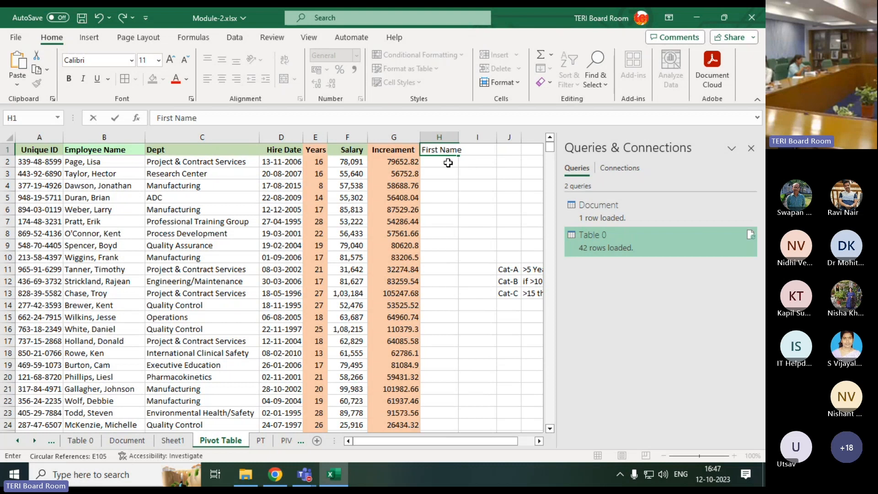
pyautogui.press('Tab')
pyautogui.write('L')
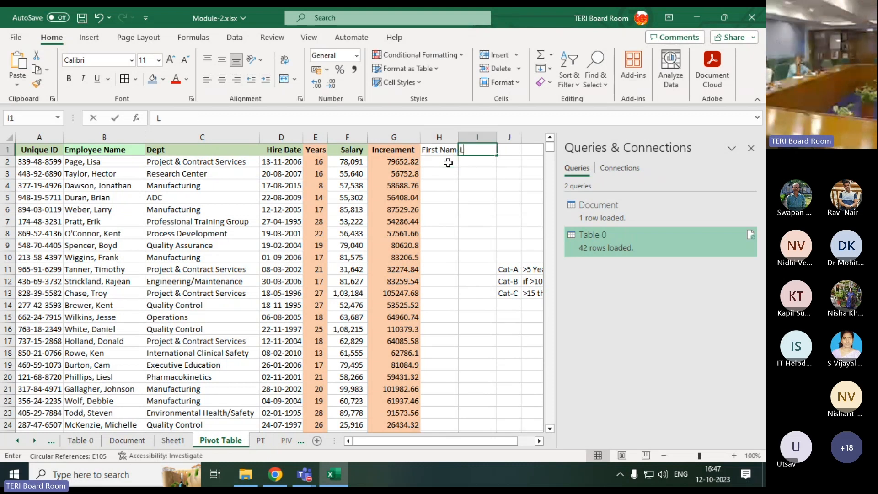
pyautogui.write('at')
pyautogui.write('t')
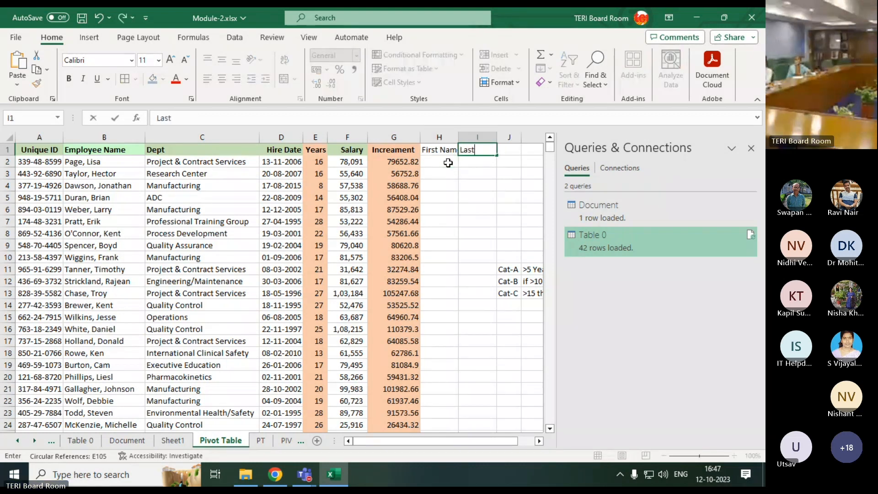
pyautogui.write(' na')
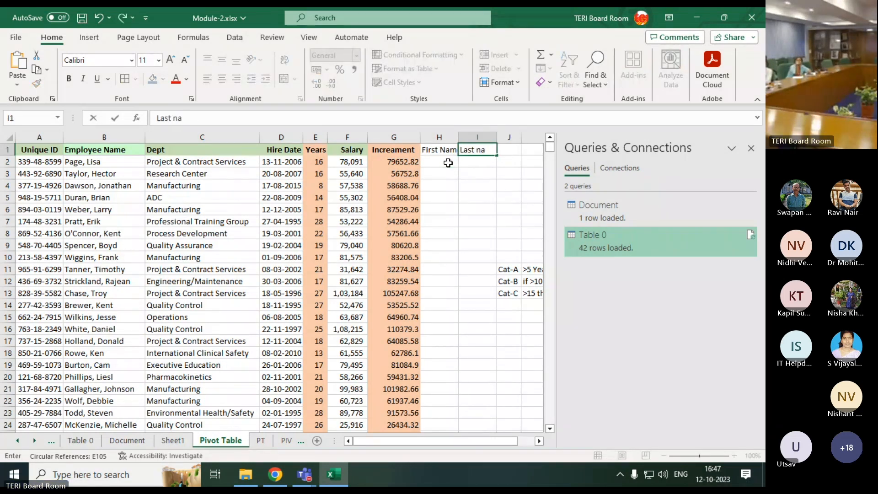
pyautogui.write('me')
pyautogui.press('Return')
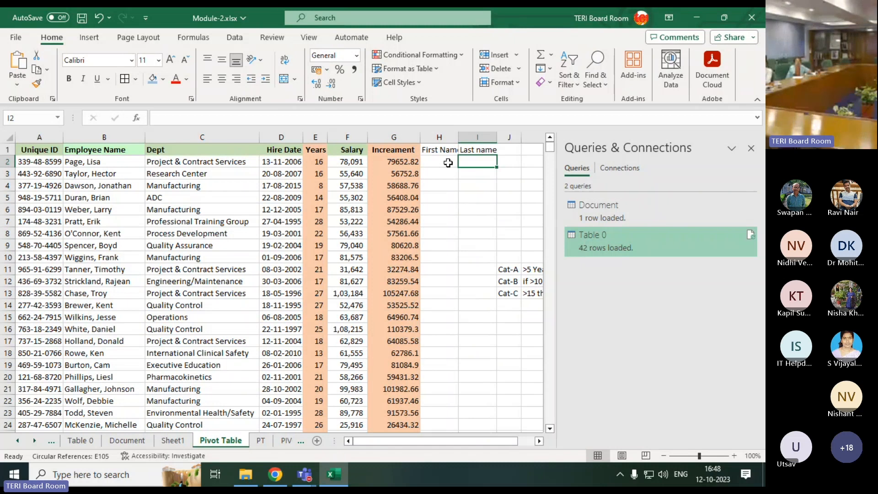
# Enter the part before the comma of the first employee's name in H2 and Flash Fill the First Name column from it
pyautogui.click(245, 40)
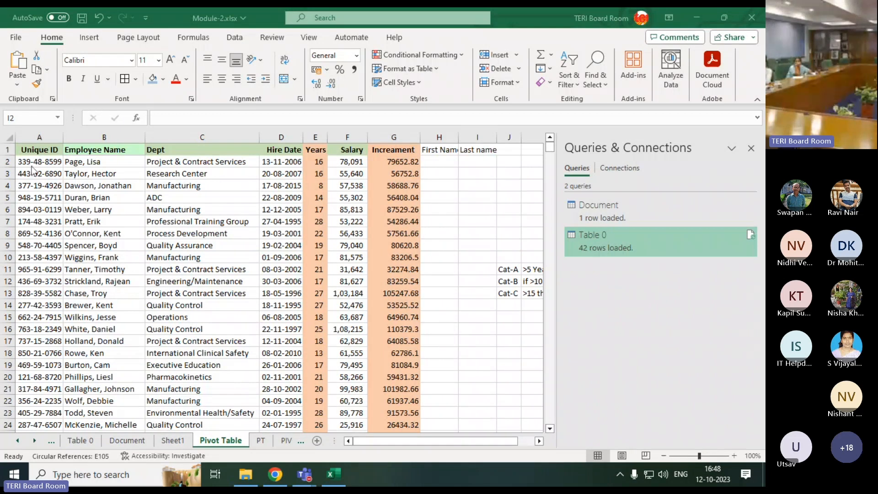
pyautogui.moveTo(68, 162); pyautogui.dragTo(76, 405)
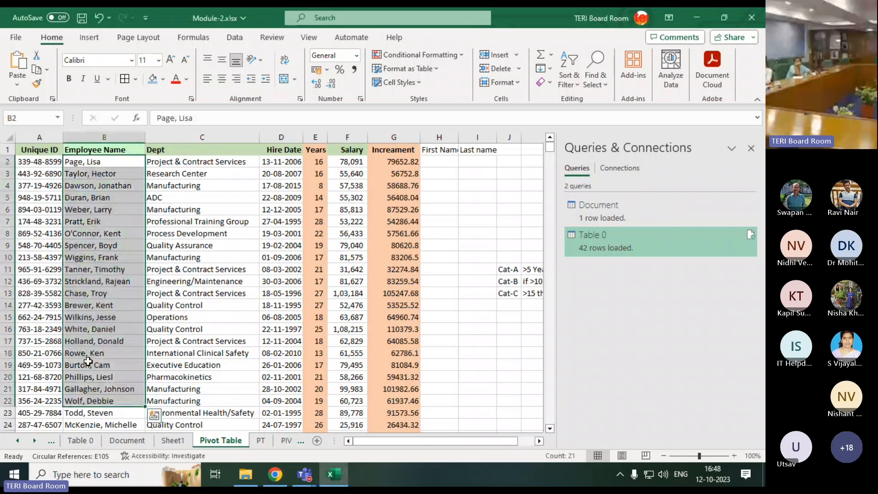
pyautogui.click(445, 162)
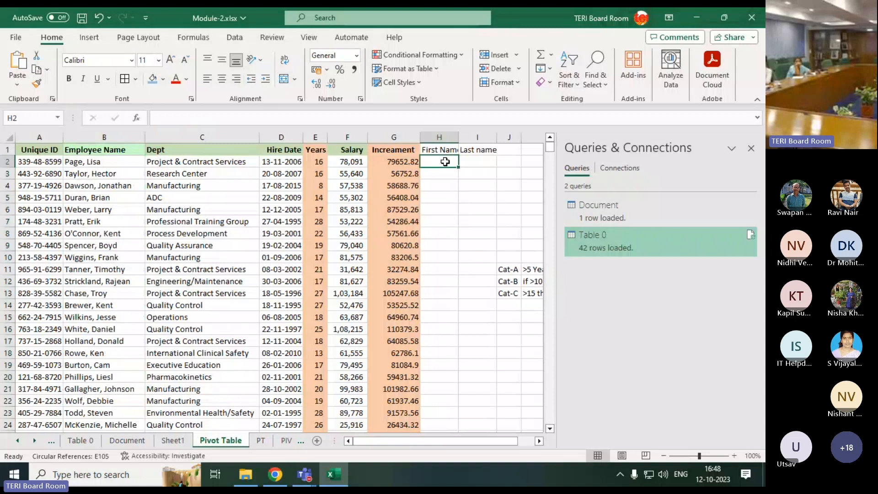
pyautogui.write('Page')
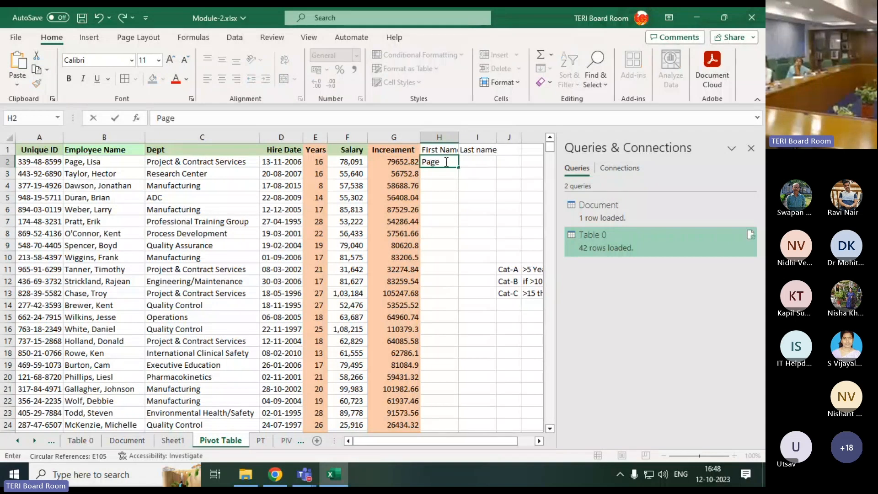
pyautogui.press('Return')
pyautogui.hotkey('ctrl', 'e')
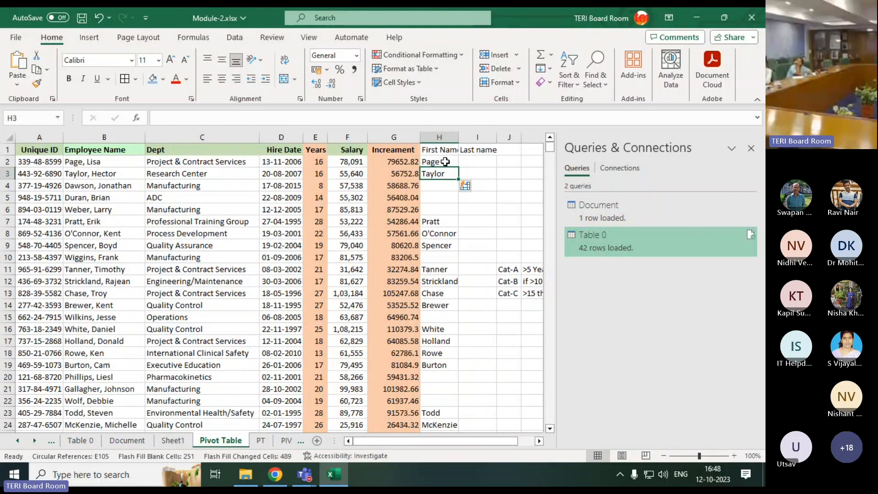
# Check the Flash Fill entries in the First Name column against the Employee Name column, especially rows 7 to 15
pyautogui.click(442, 233)
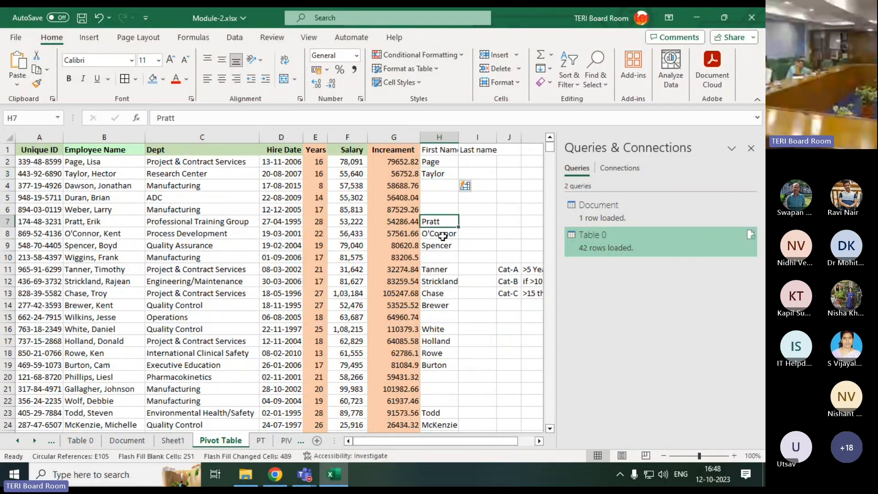
pyautogui.click(442, 244)
pyautogui.click(439, 267)
pyautogui.click(440, 258)
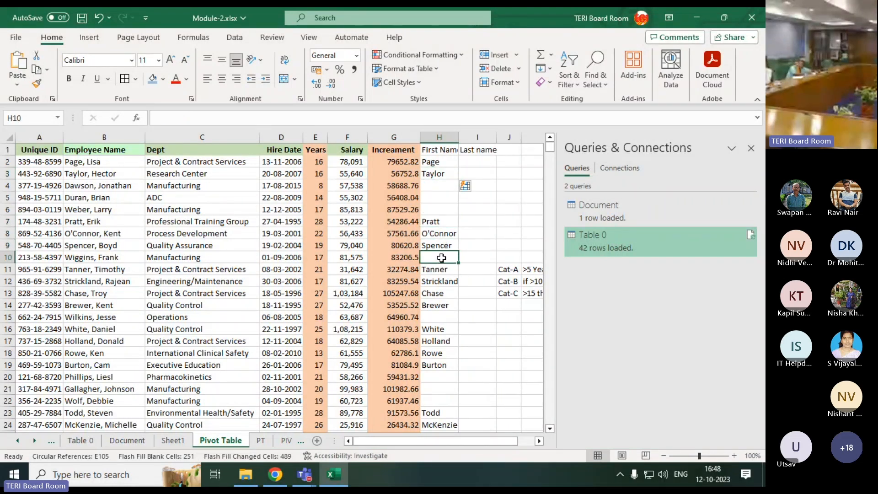
pyautogui.click(437, 319)
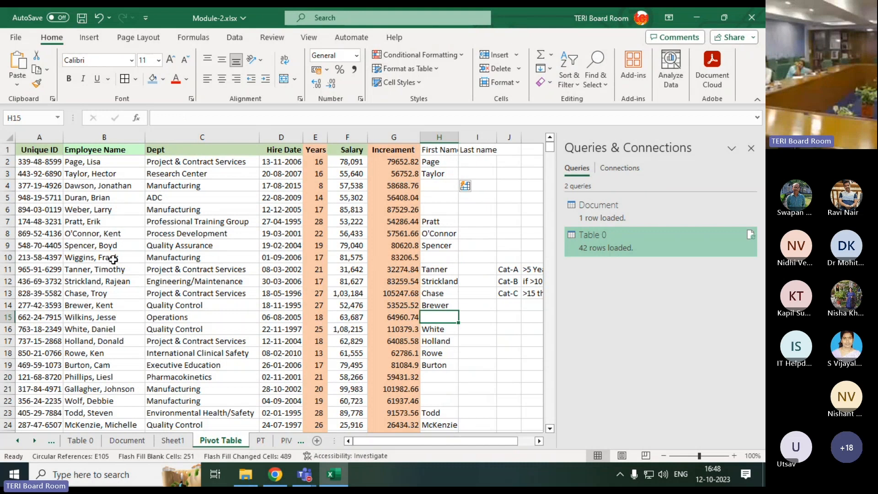
pyautogui.click(91, 257)
pyautogui.moveTo(227, 257); pyautogui.dragTo(446, 256)
# Enter the part after the comma of the first employee's name in I2 and Flash Fill the Last name column from it
pyautogui.click(493, 164)
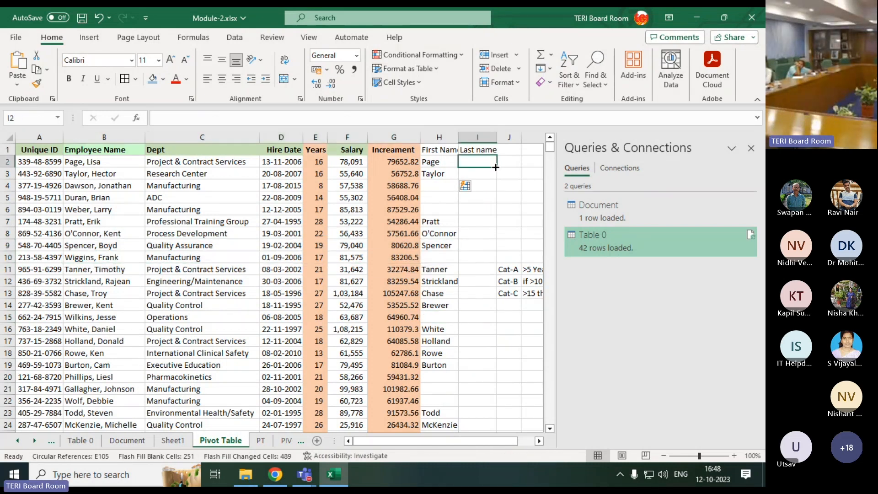
pyautogui.write('Lisa')
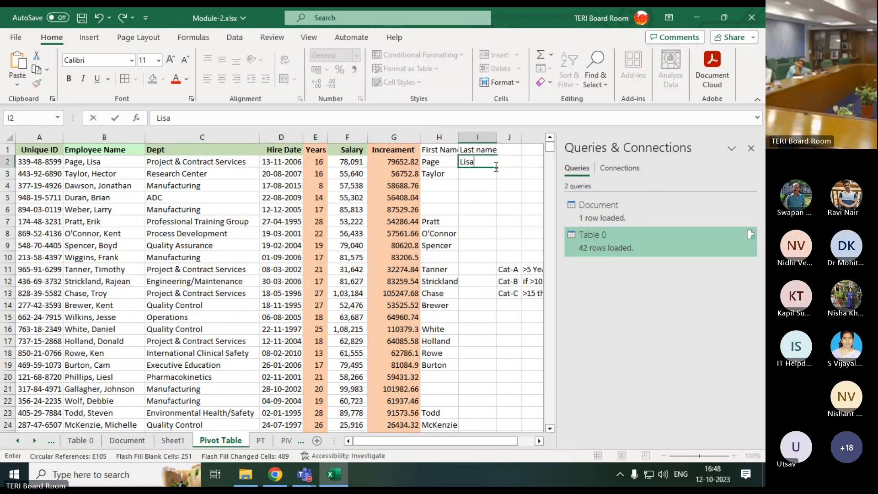
pyautogui.press('Return')
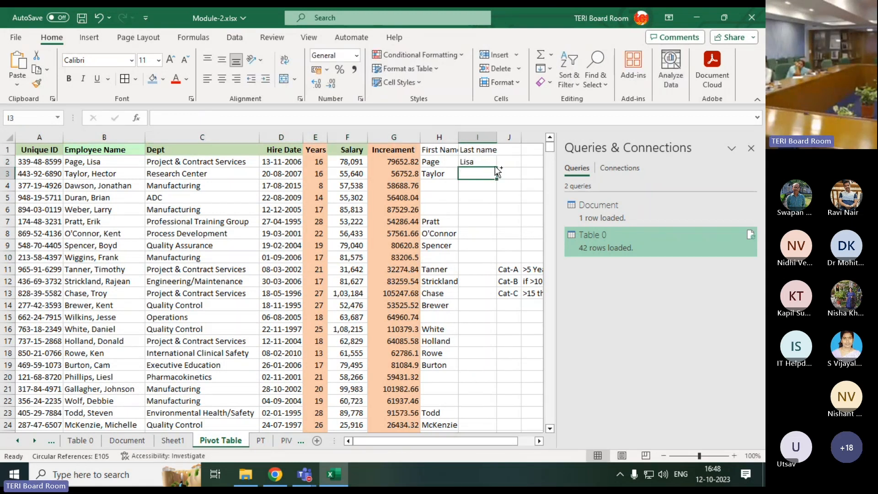
pyautogui.hotkey('ctrl', 'e')
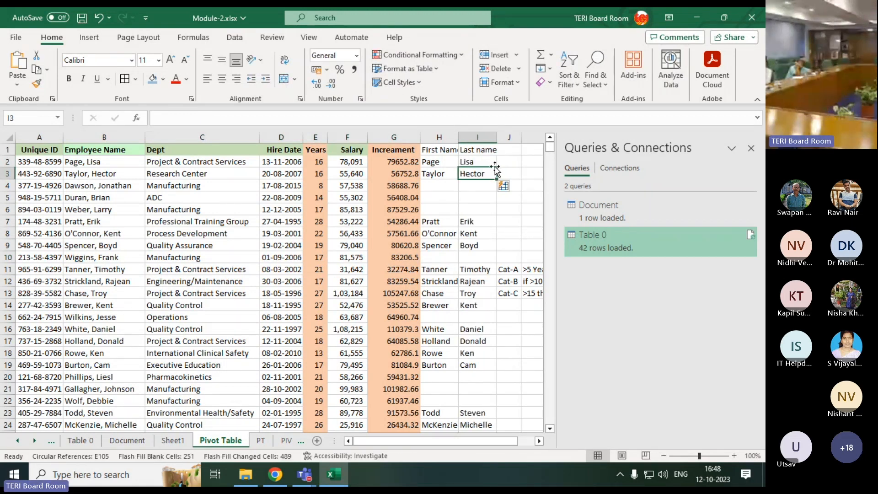
# Review the split names in columns H and I and compare the first rows with the original Employee Name entries
pyautogui.click(437, 221)
pyautogui.click(473, 233)
pyautogui.click(444, 247)
pyautogui.click(446, 279)
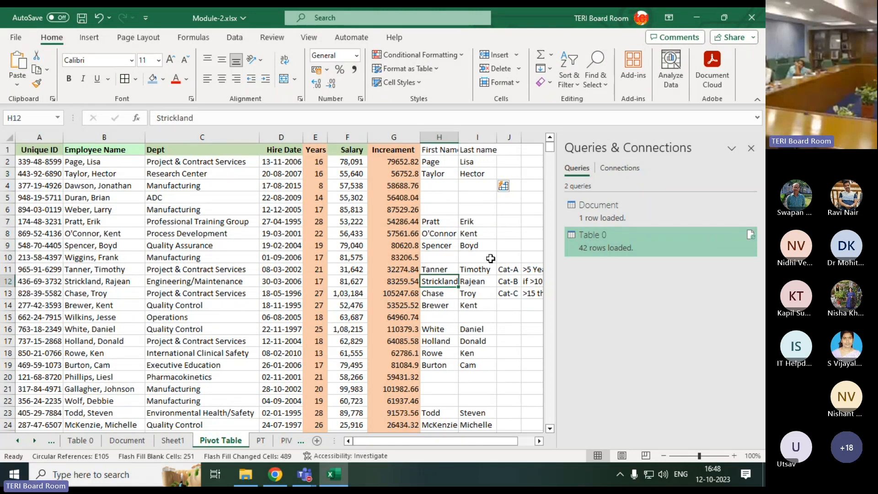
pyautogui.click(437, 257)
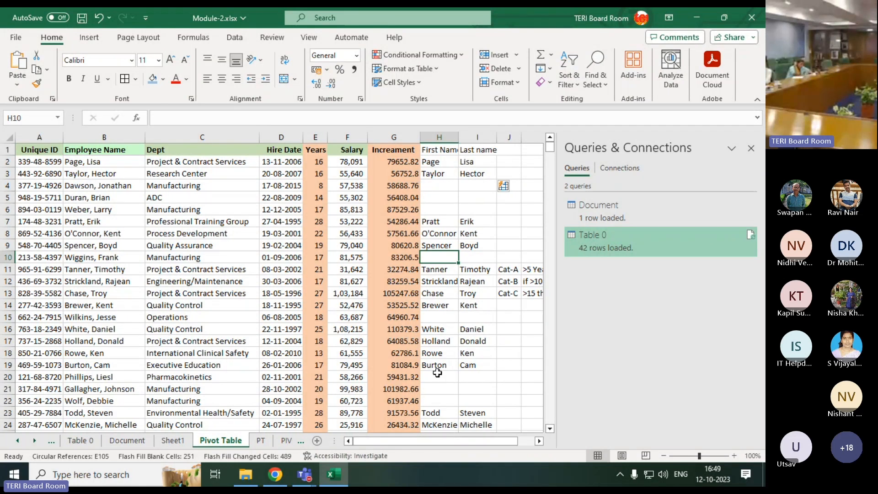
pyautogui.scroll(-7, 438, 373)
pyautogui.scroll(7, 437, 373)
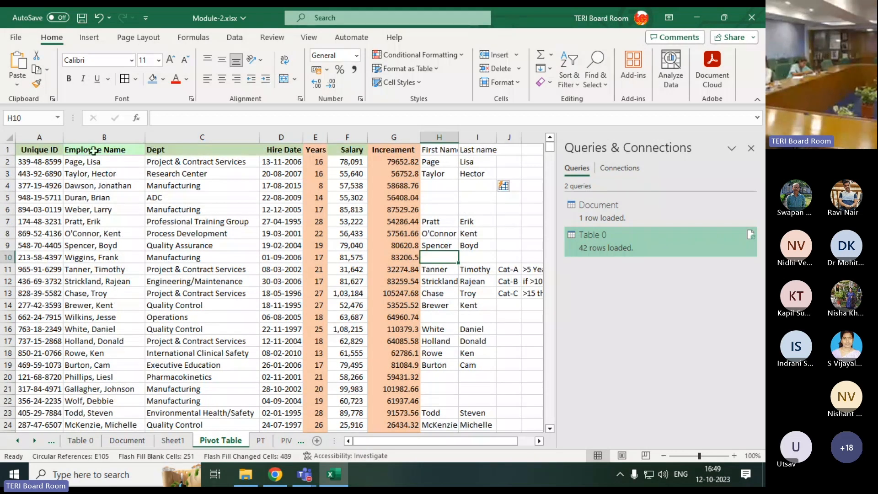
pyautogui.click(85, 163)
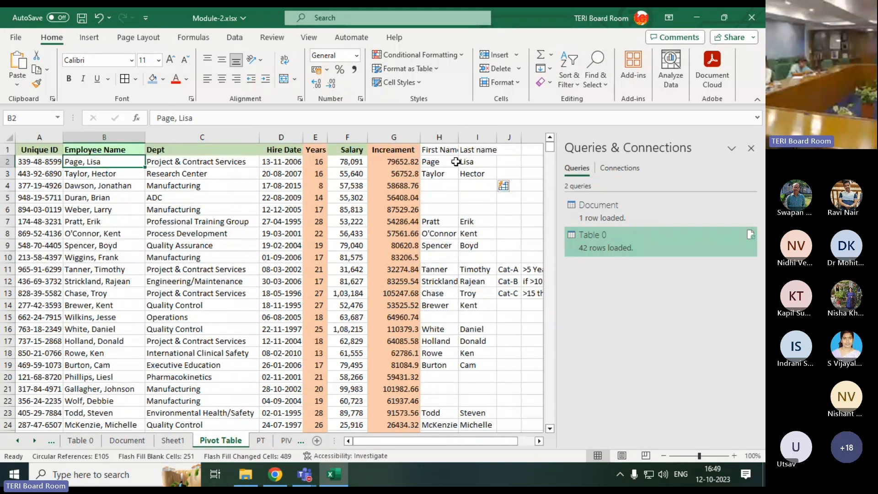
pyautogui.moveTo(452, 162); pyautogui.dragTo(473, 173)
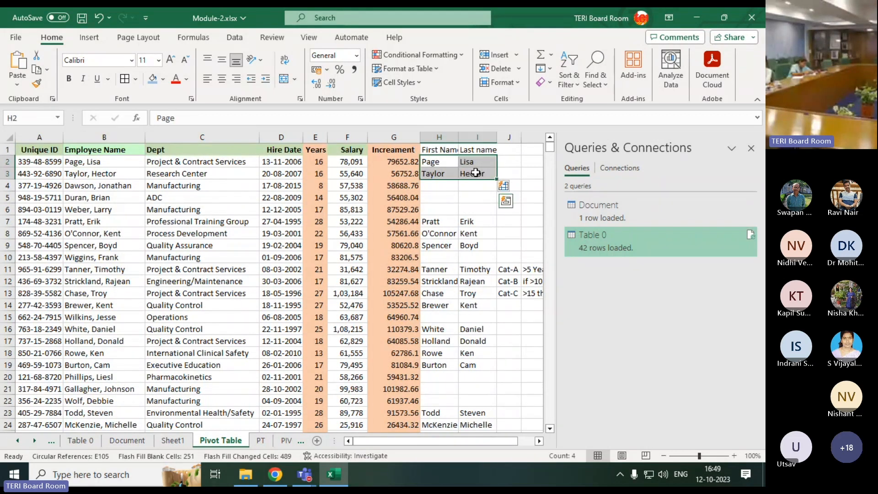
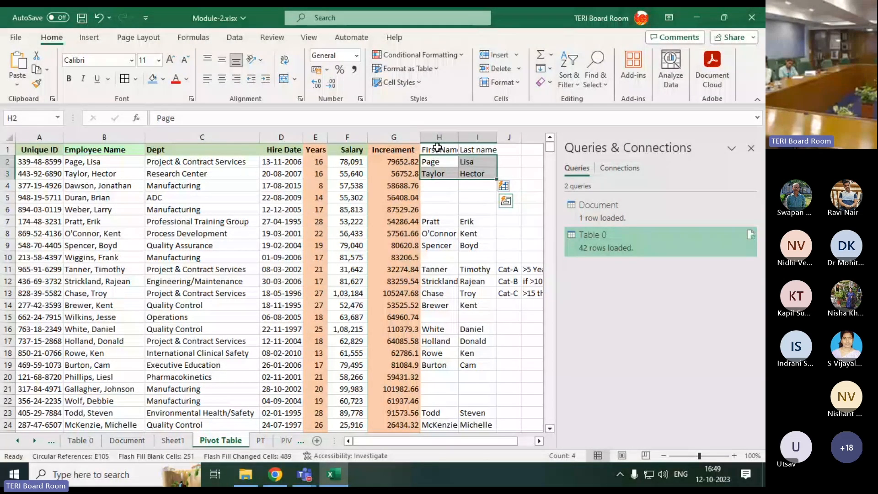
# Delete the First Name and Last name columns H and I from the Pivot Table sheet
pyautogui.moveTo(438, 137); pyautogui.dragTo(476, 137)
pyautogui.rightClick(471, 137)
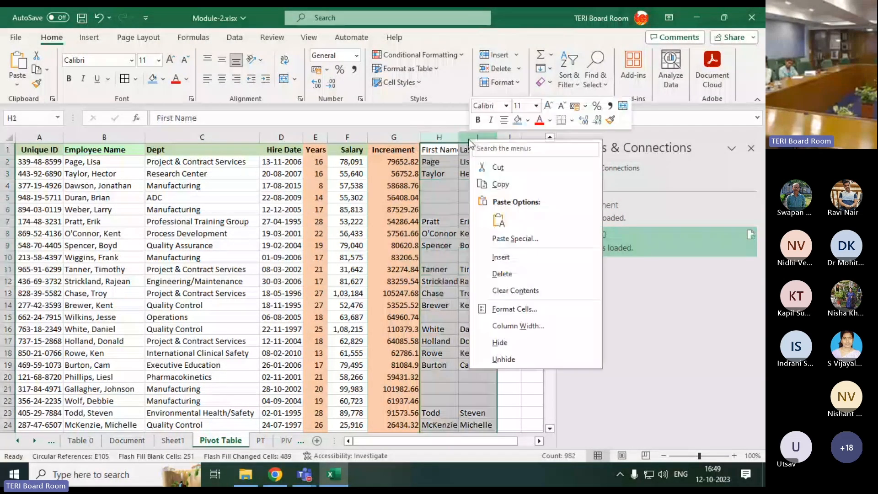
pyautogui.click(503, 273)
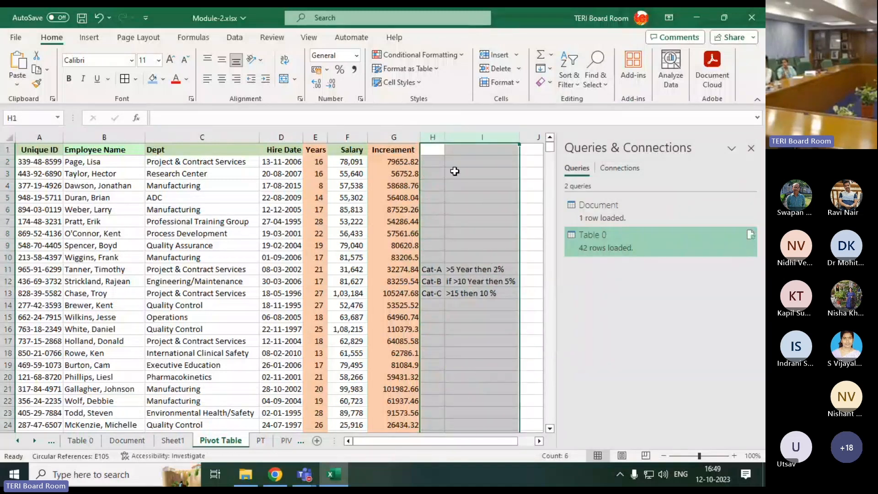
# Delete the columns beside Increament that hold the Cat-A to Cat-C labels and their increment rules
pyautogui.click(432, 137)
pyautogui.rightClick(434, 138)
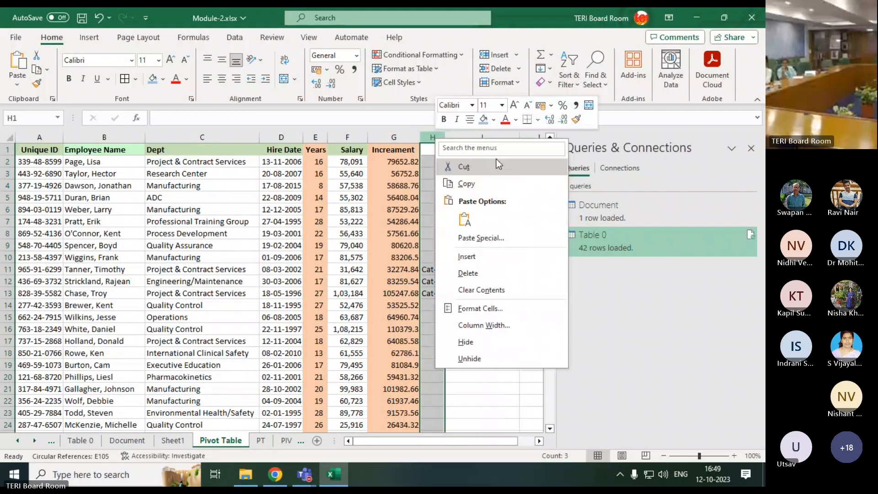
pyautogui.click(498, 405)
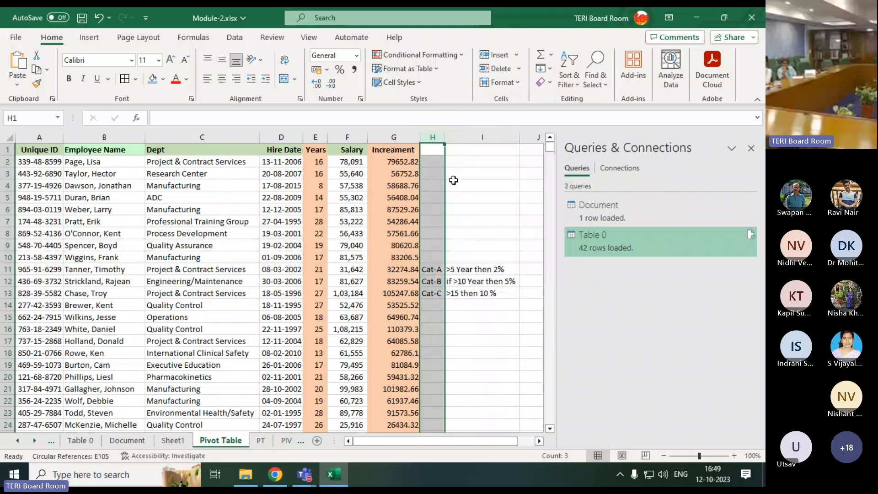
pyautogui.rightClick(437, 137)
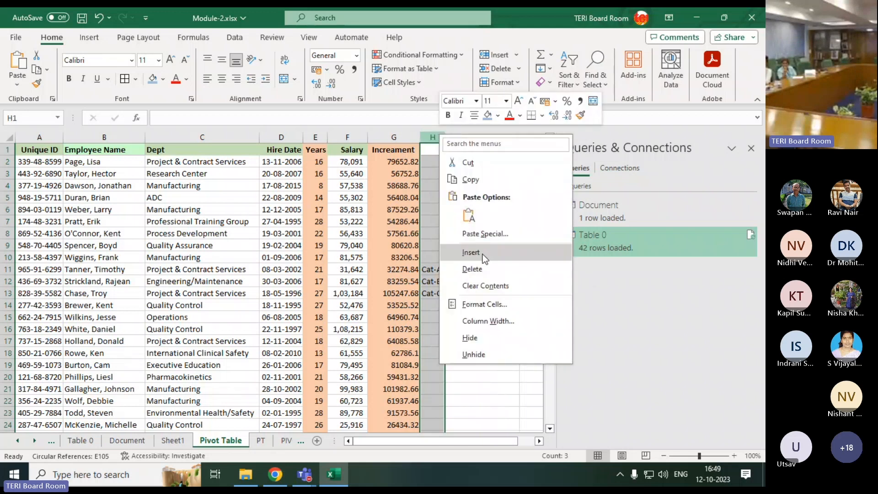
pyautogui.click(479, 270)
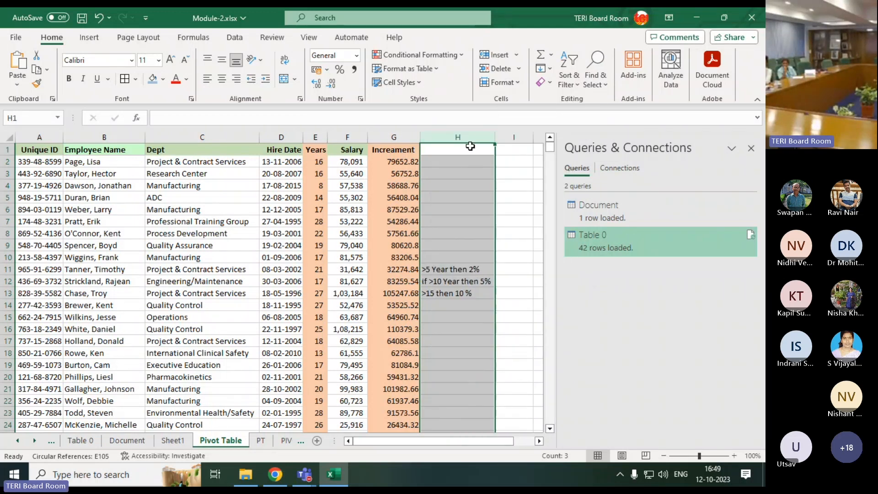
pyautogui.rightClick(460, 135)
pyautogui.click(485, 275)
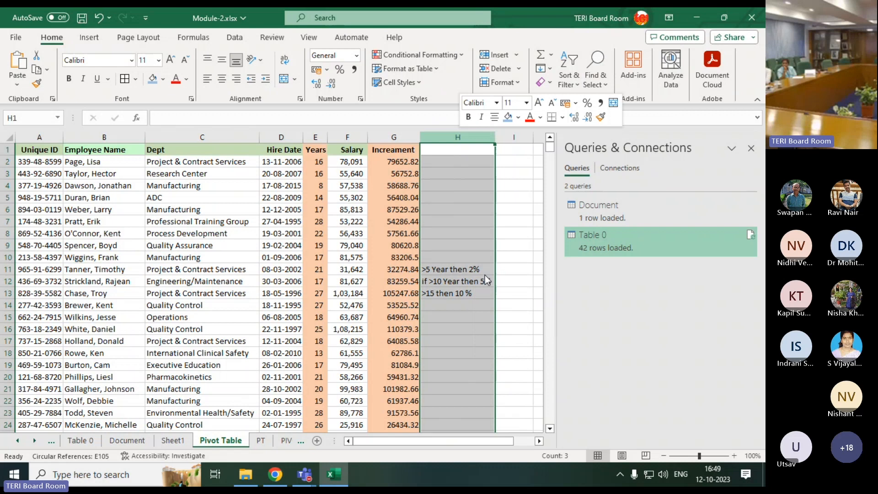
pyautogui.click(147, 187)
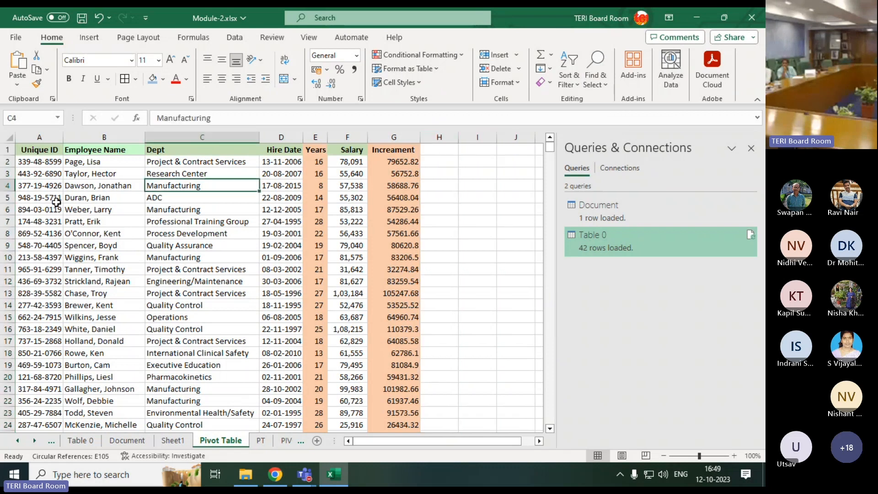
# Examine the employee table in columns A to G, especially the repeated departments and the Years, Salary and Increament columns
pyautogui.click(42, 163)
pyautogui.moveTo(40, 150); pyautogui.dragTo(411, 412)
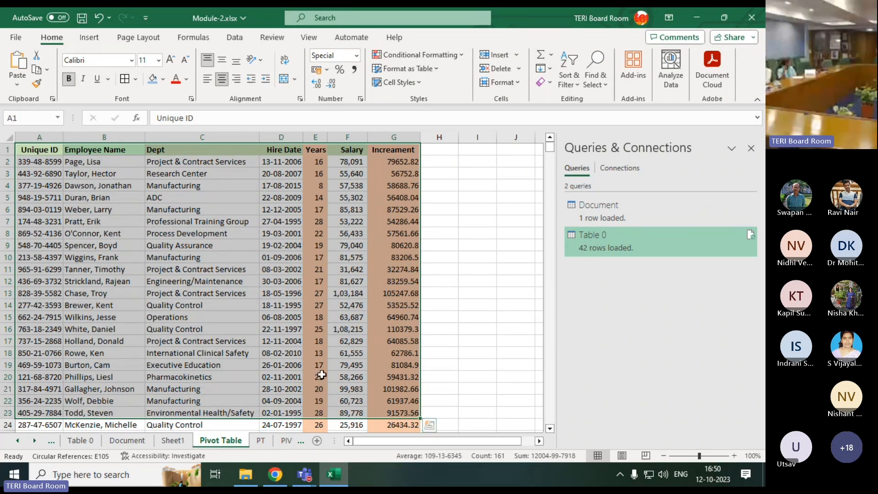
pyautogui.click(463, 247)
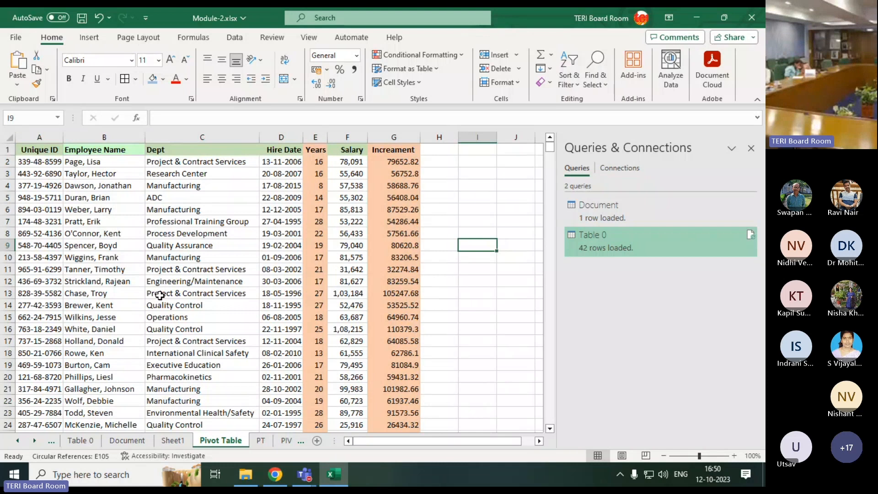
pyautogui.click(185, 163)
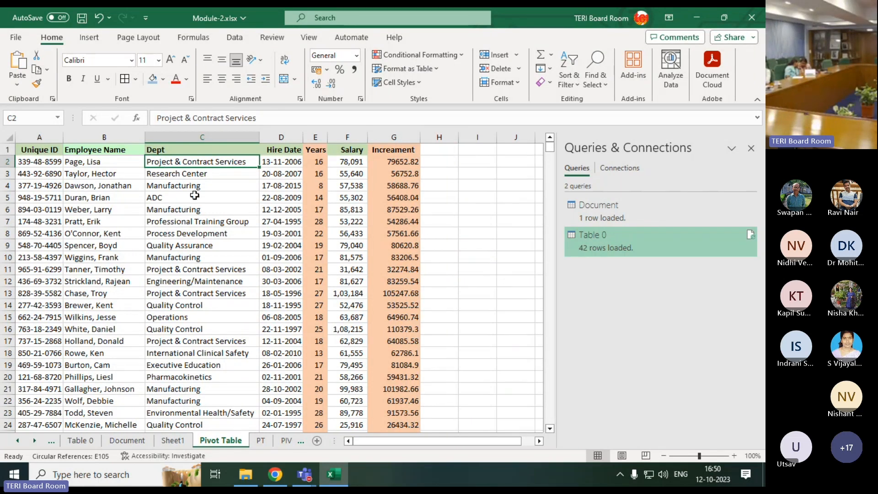
pyautogui.click(187, 271)
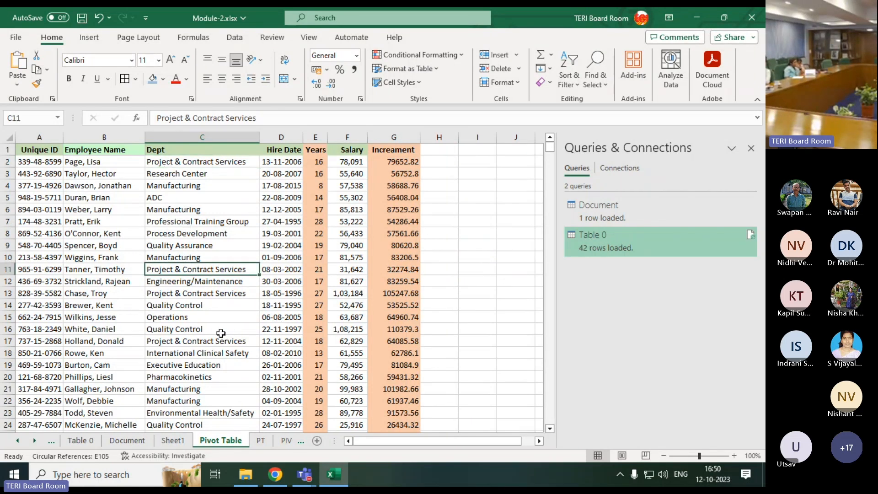
pyautogui.click(206, 341)
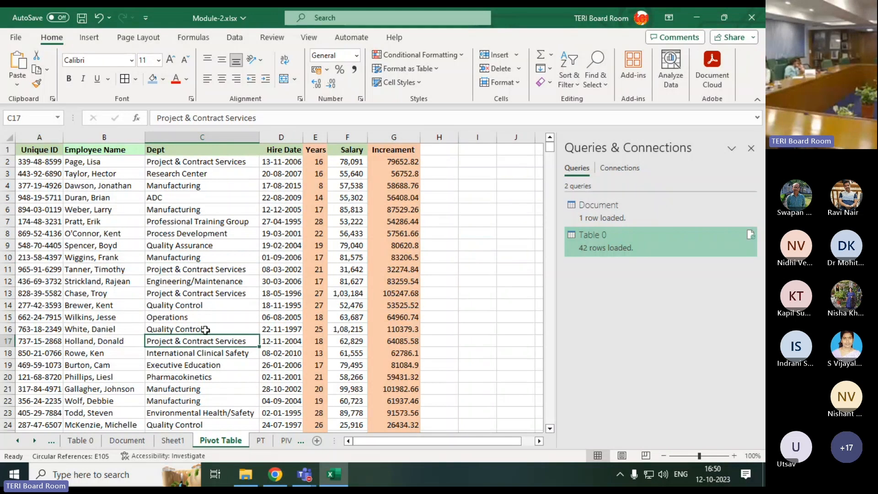
pyautogui.click(189, 319)
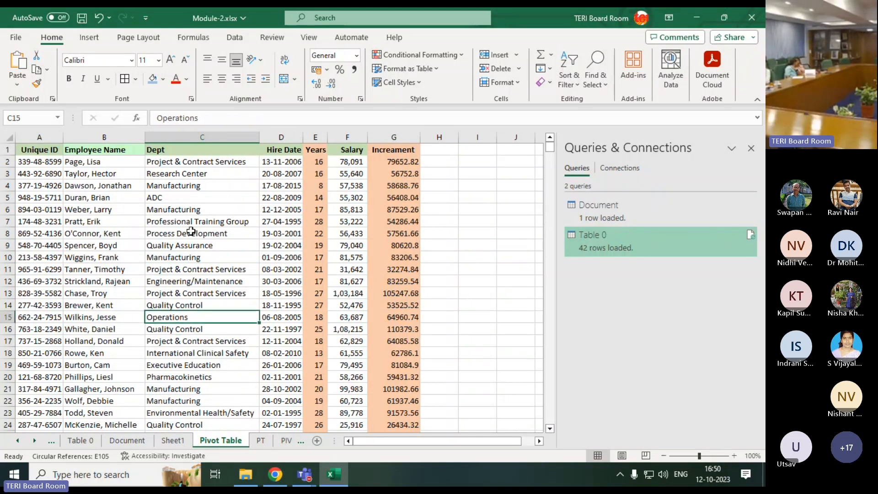
pyautogui.scroll(-2, 189, 377)
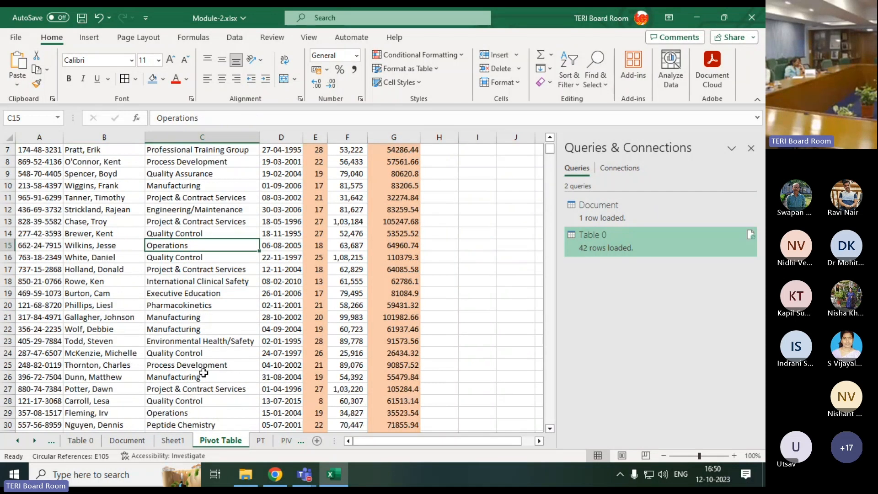
pyautogui.scroll(2, 196, 380)
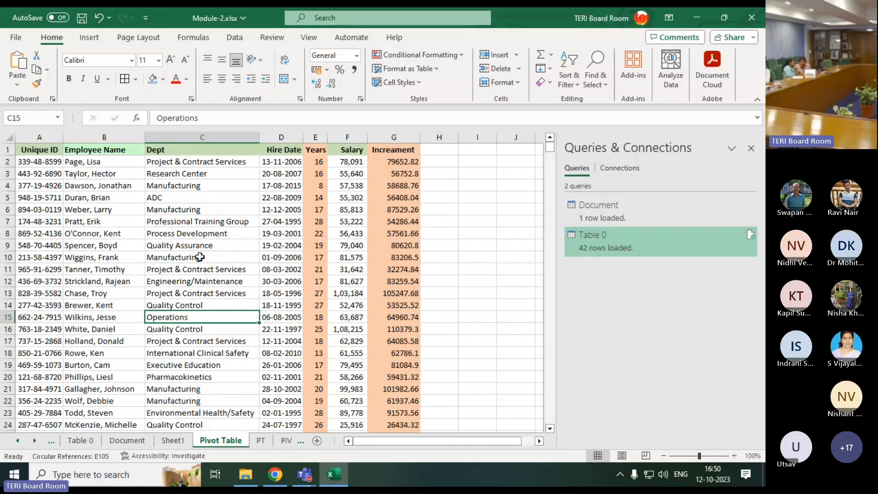
pyautogui.moveTo(348, 163); pyautogui.dragTo(349, 212)
pyautogui.moveTo(319, 162); pyautogui.dragTo(312, 243)
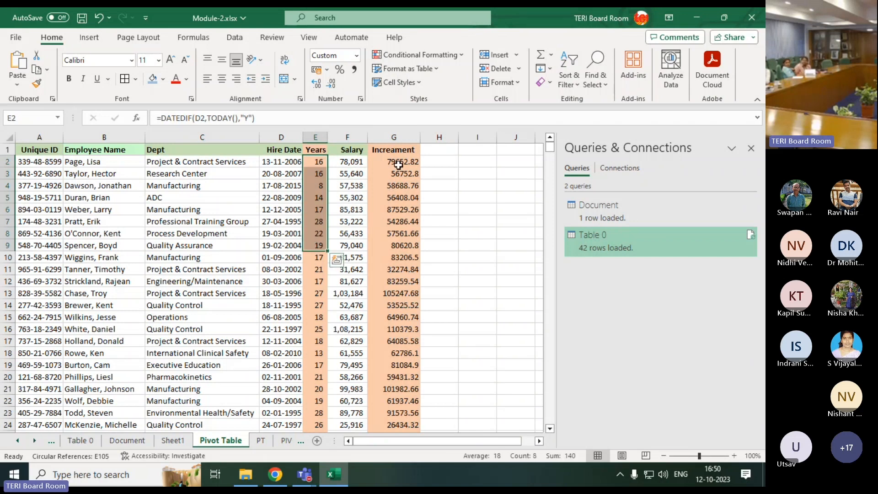
pyautogui.moveTo(394, 163); pyautogui.dragTo(392, 208)
pyautogui.click(475, 183)
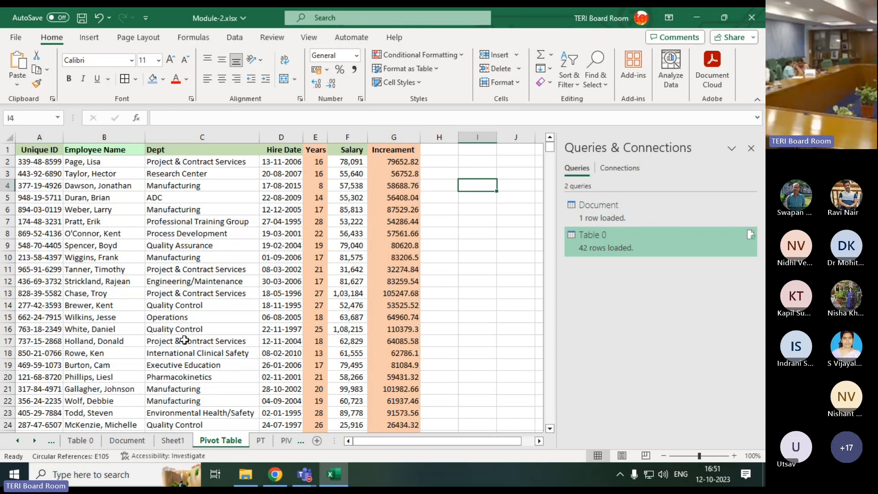
# Insert a PivotTable from the whole employee table, range 'Pivot Table'!$A$1:$G$742, on a new worksheet
pyautogui.click(109, 324)
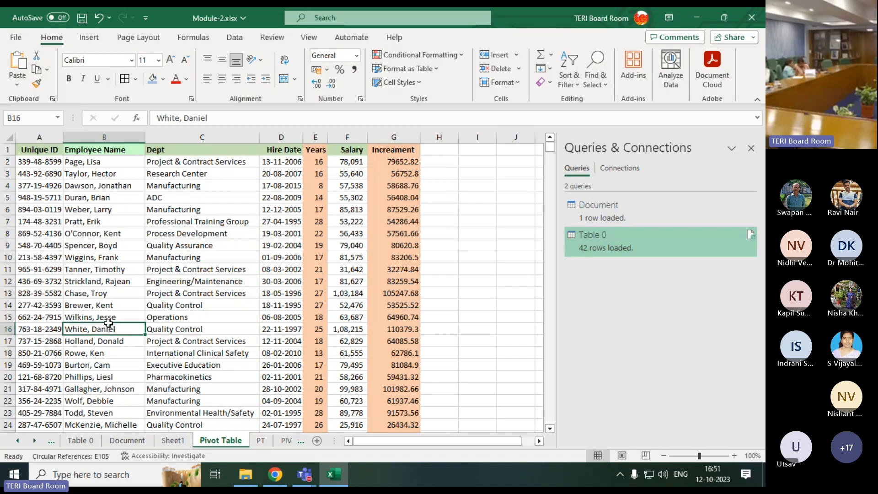
pyautogui.hotkey('ctrl', 'a')
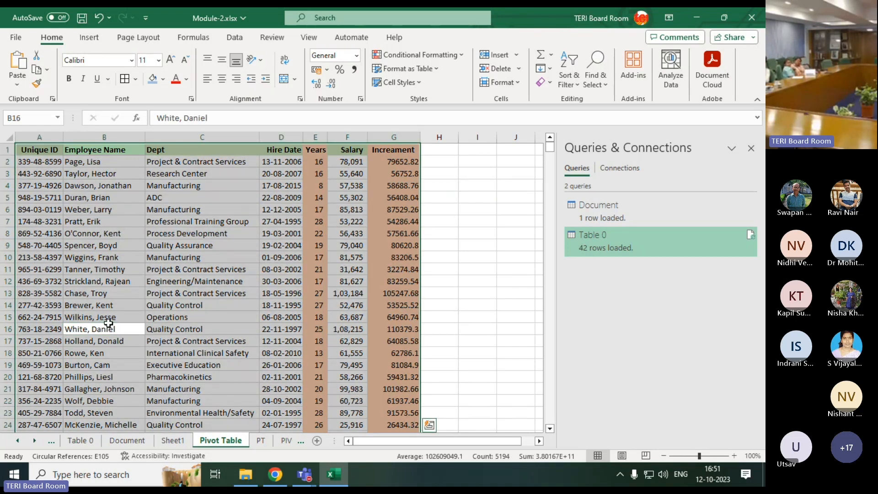
pyautogui.click(89, 37)
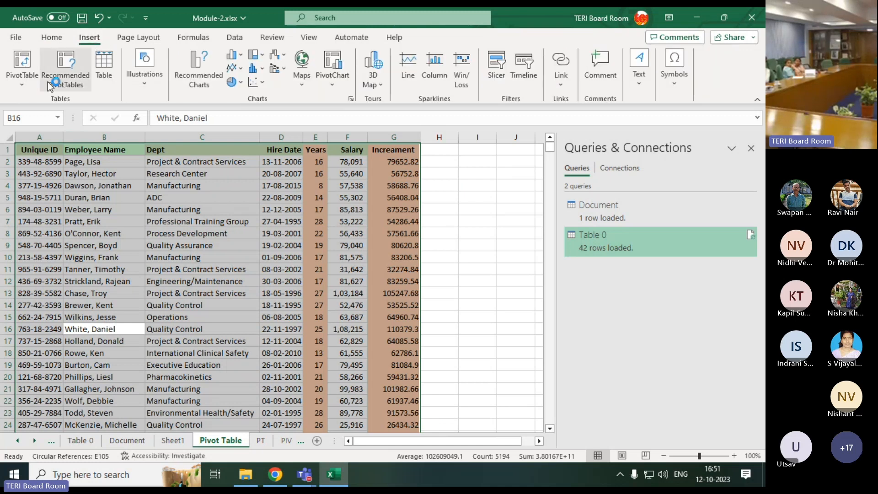
pyautogui.click(24, 83)
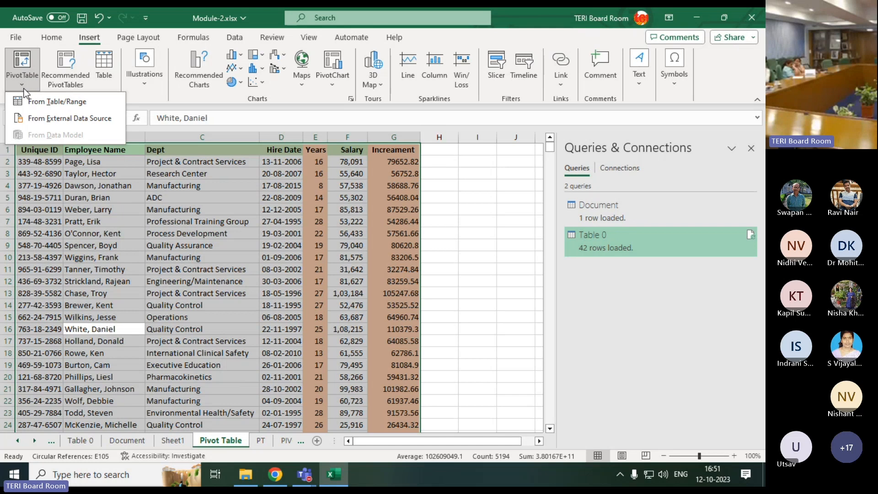
pyautogui.click(333, 84)
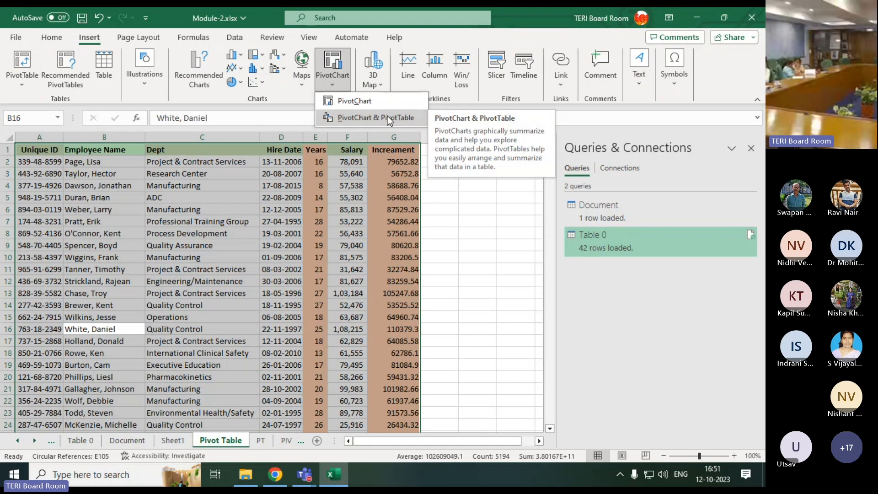
pyautogui.click(17, 81)
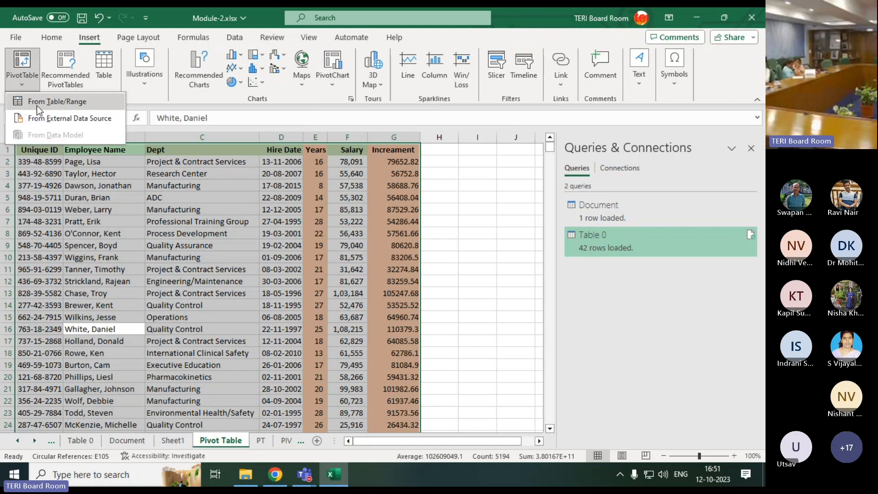
pyautogui.click(69, 107)
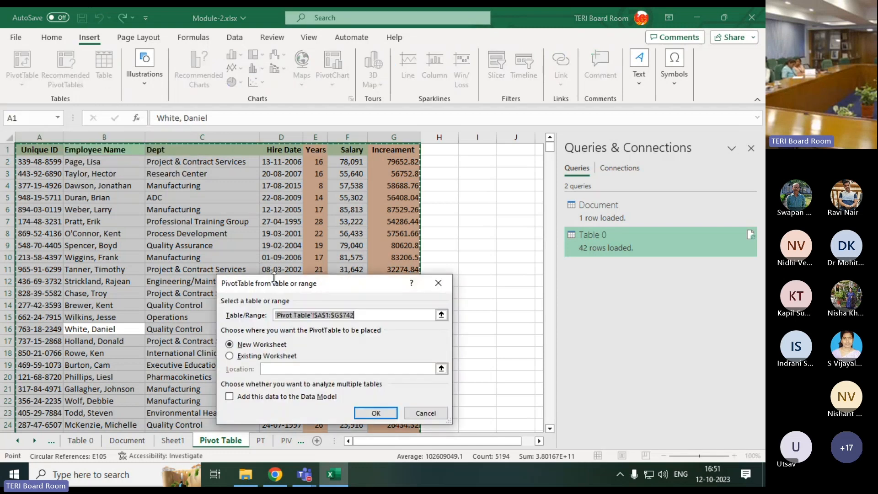
pyautogui.moveTo(280, 287); pyautogui.dragTo(489, 170)
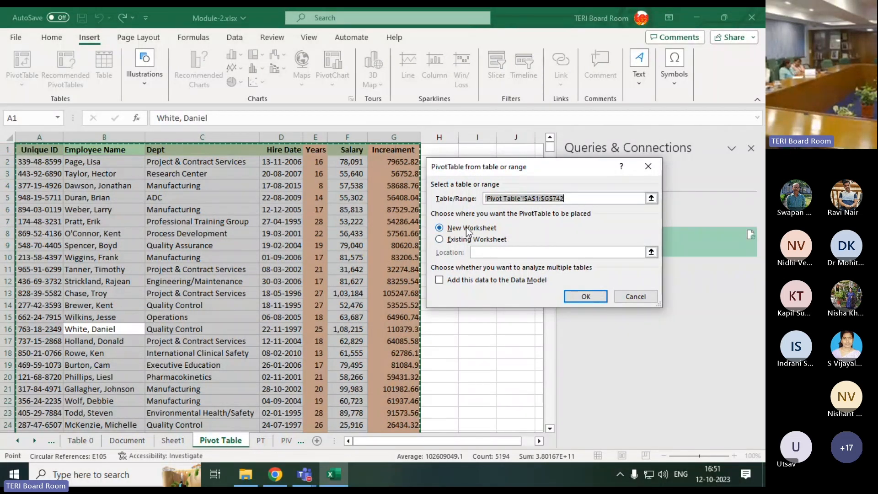
pyautogui.click(471, 239)
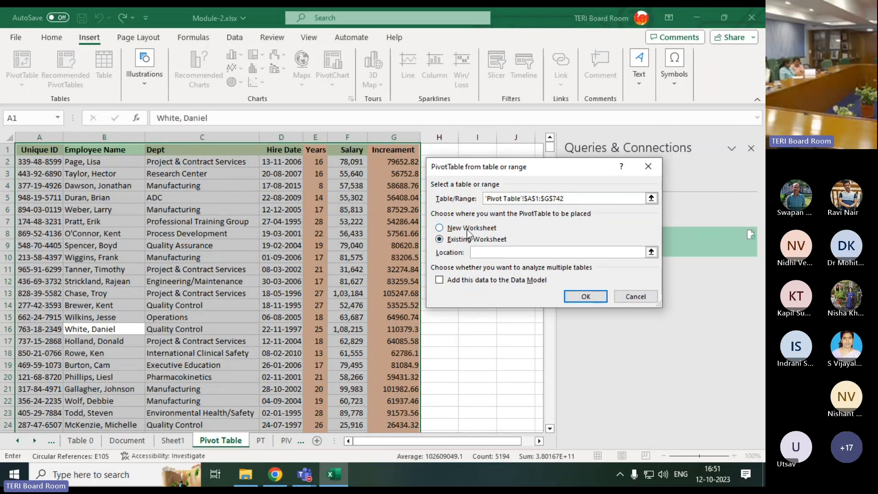
pyautogui.click(468, 233)
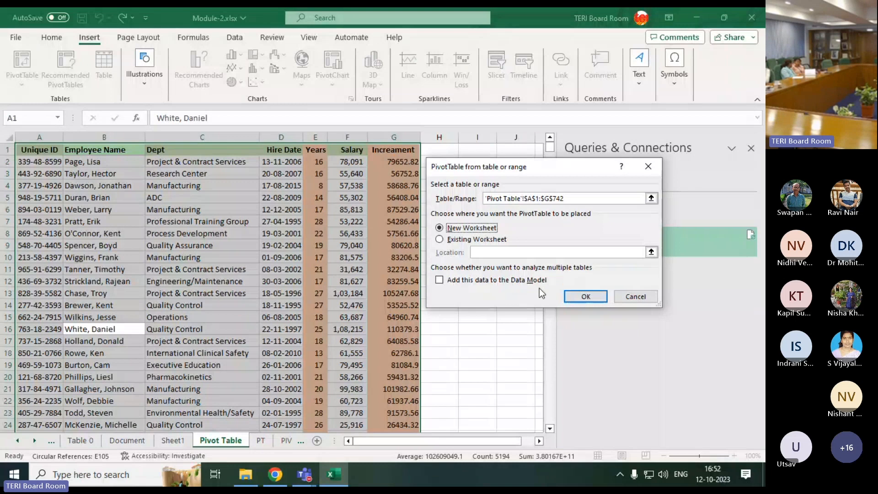
pyautogui.click(585, 296)
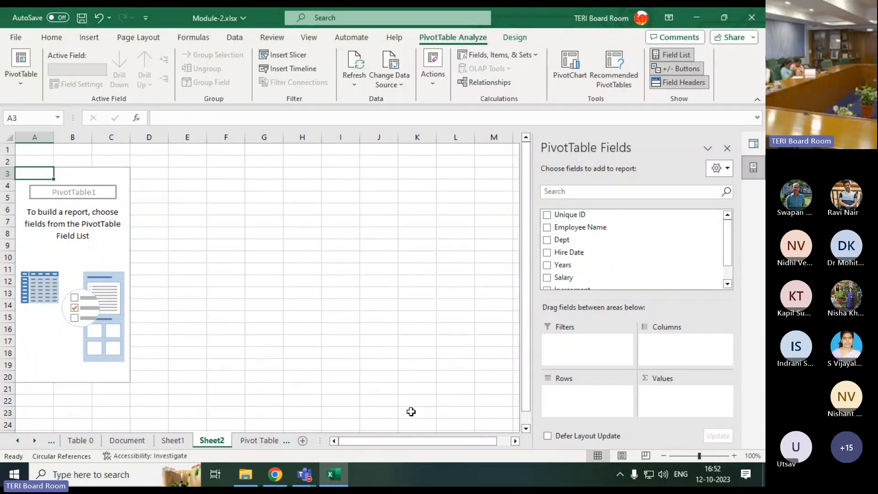
# Compare the source table's headers with the PivotTable field list and add the Dept field to the PivotTable's rows
pyautogui.click(242, 440)
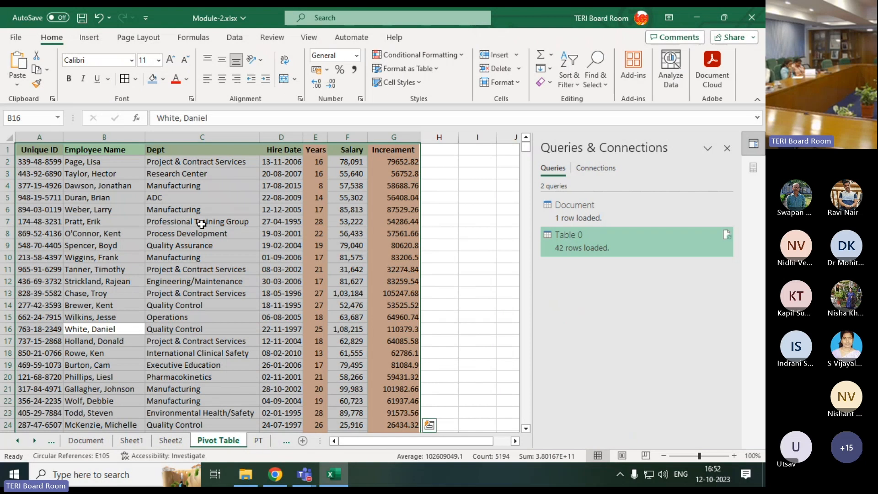
pyautogui.hotkey('ctrl', 'Home')
pyautogui.hotkey('ctrl', 'pageup')
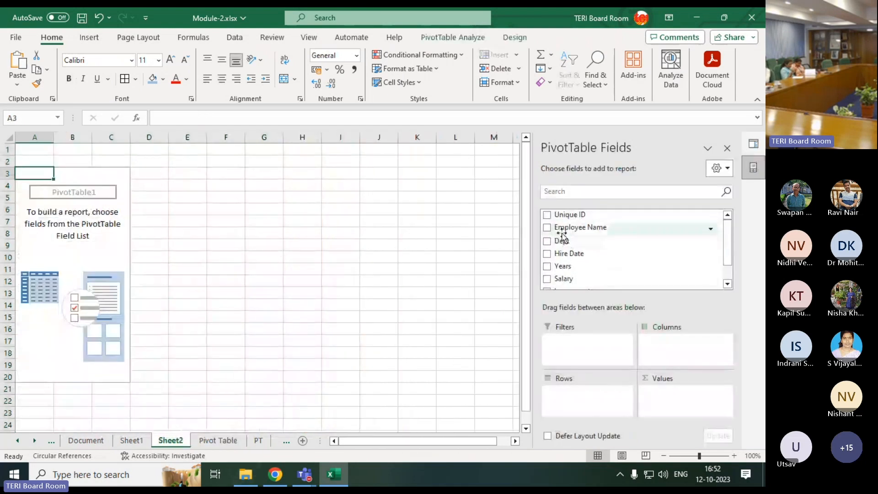
pyautogui.scroll(-1, 575, 239)
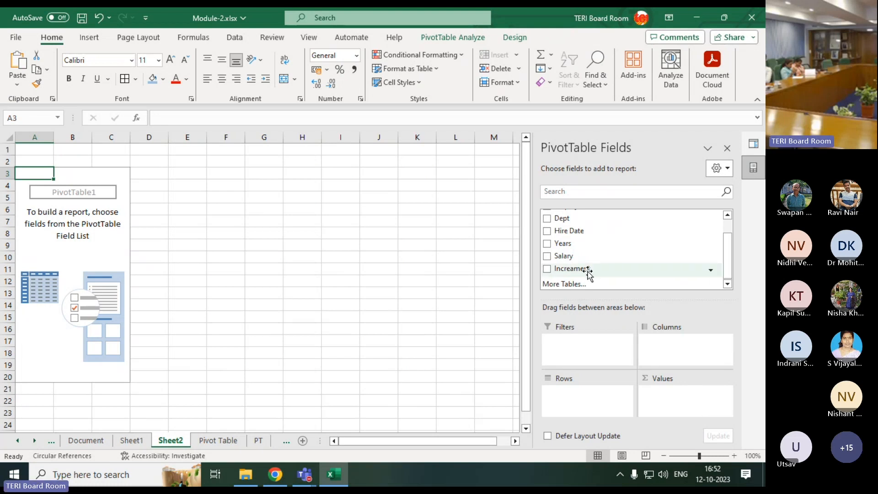
pyautogui.press('alt')
pyautogui.scroll(2, 558, 269)
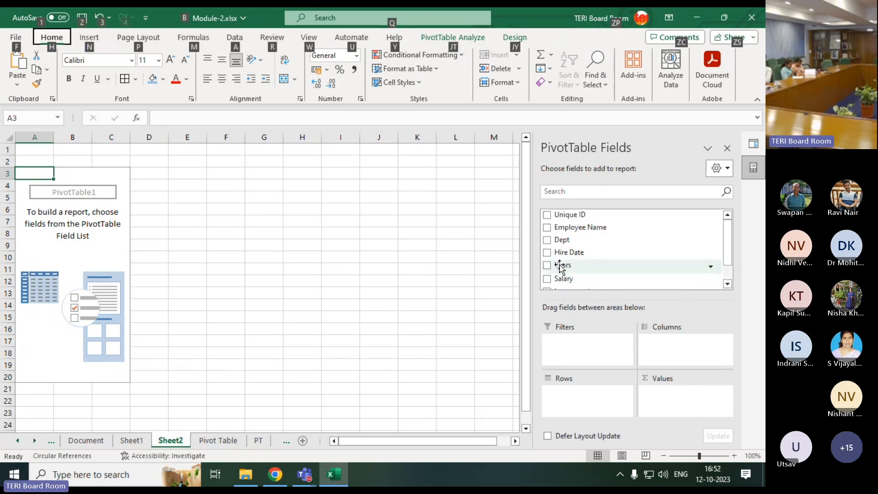
pyautogui.click(547, 241)
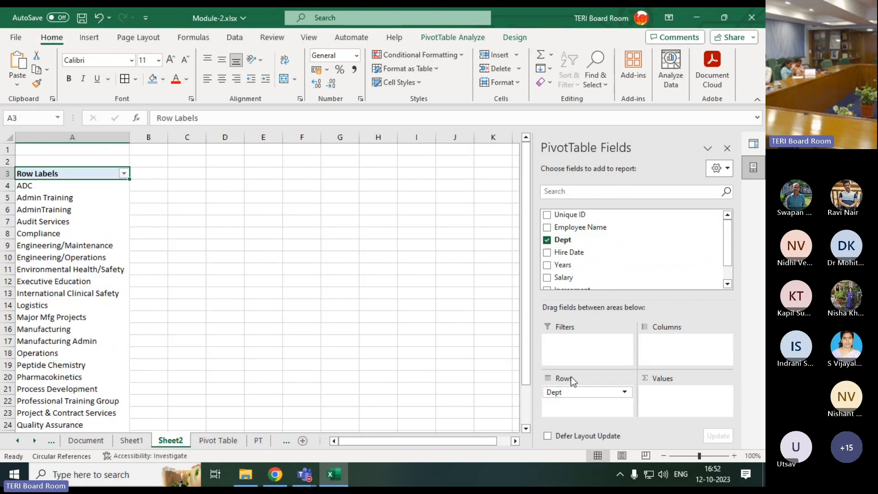
pyautogui.scroll(-1, 59, 304)
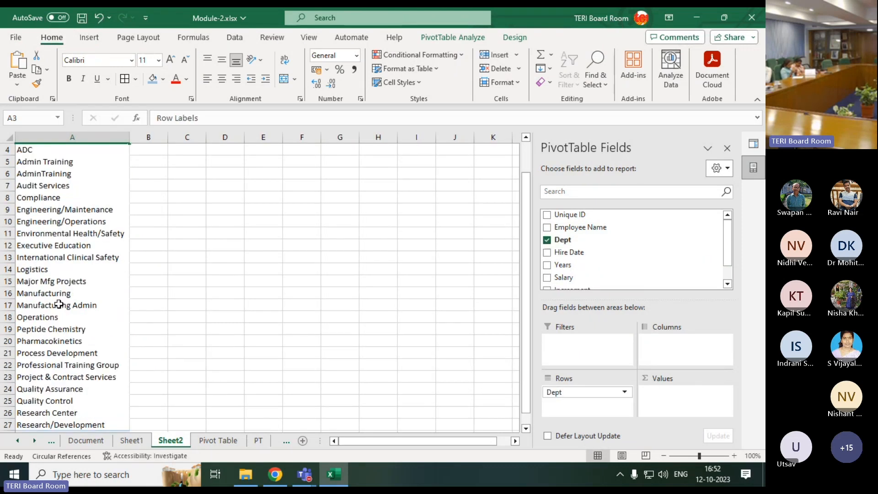
# Move the Dept field from the rows to the report filter and review its list of departments without choosing one
pyautogui.scroll(-1, 59, 304)
pyautogui.scroll(2, 139, 390)
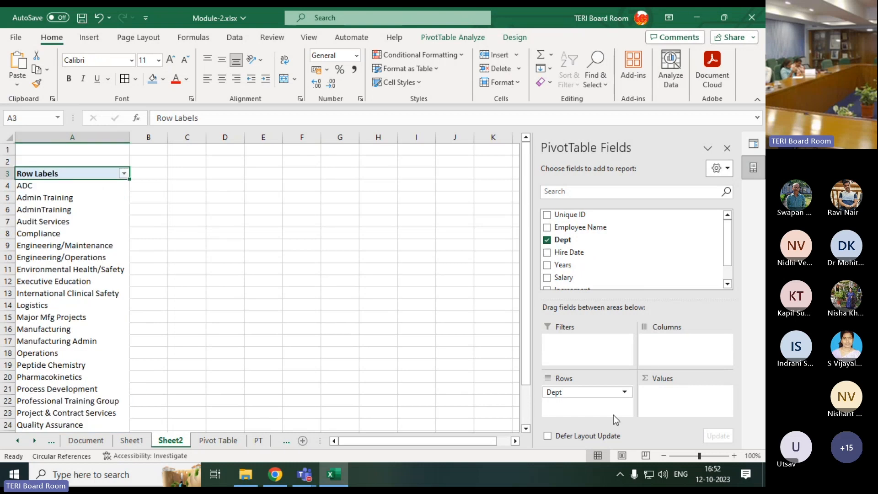
pyautogui.moveTo(571, 393); pyautogui.dragTo(611, 344)
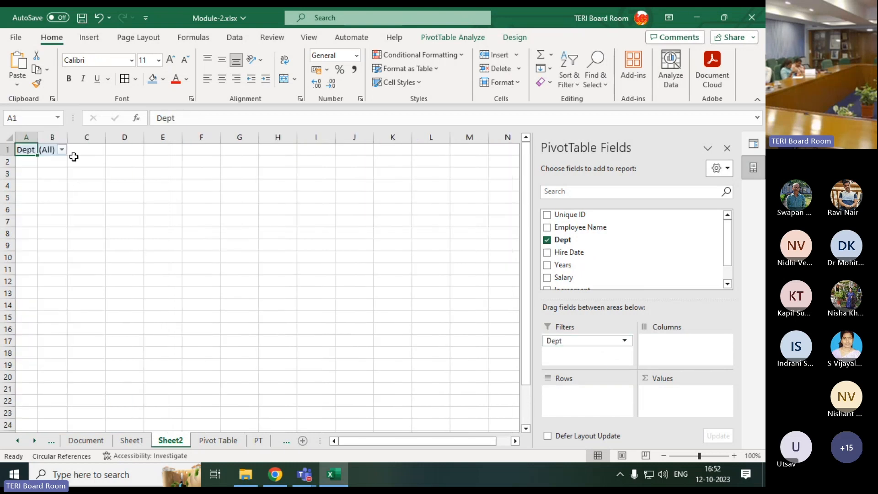
pyautogui.click(61, 149)
pyautogui.scroll(-6, 57, 206)
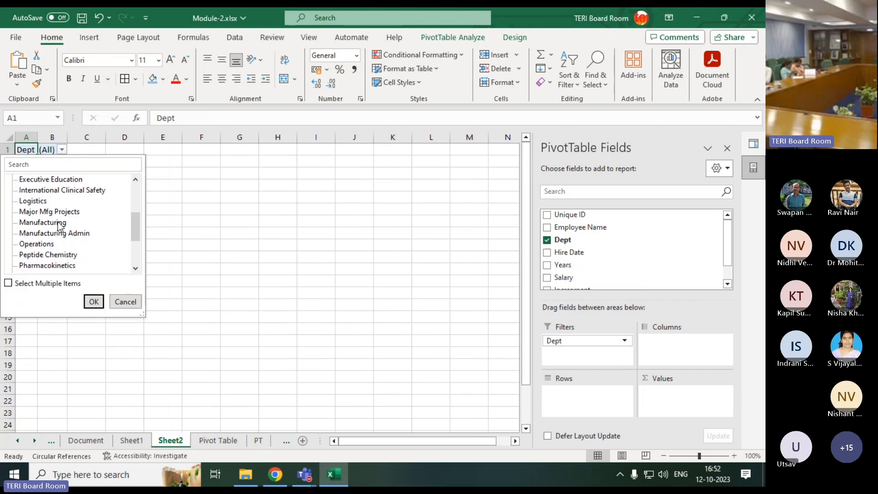
pyautogui.scroll(7, 59, 226)
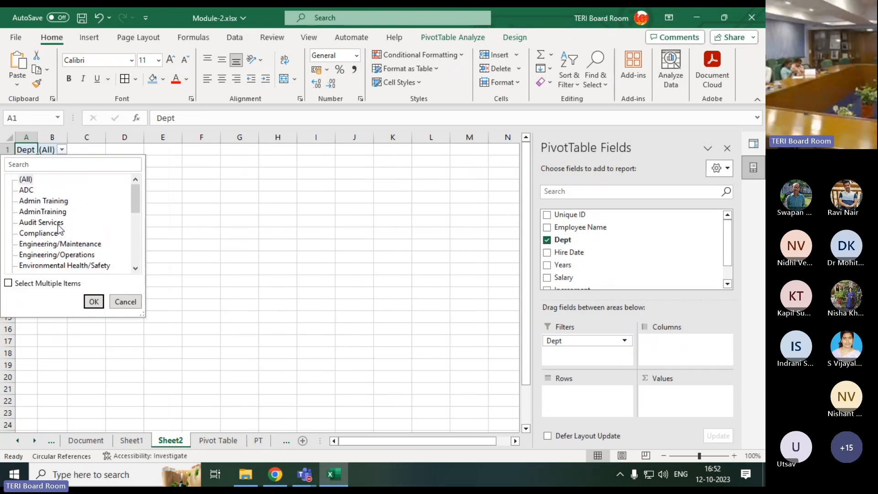
pyautogui.click(125, 302)
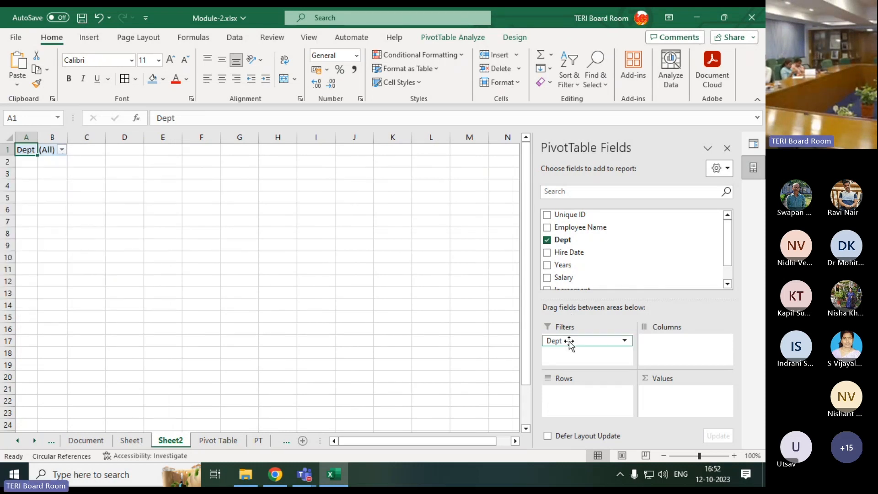
# Try the Dept field as column labels and as a value, and return it to the rows
pyautogui.moveTo(567, 341); pyautogui.dragTo(655, 342)
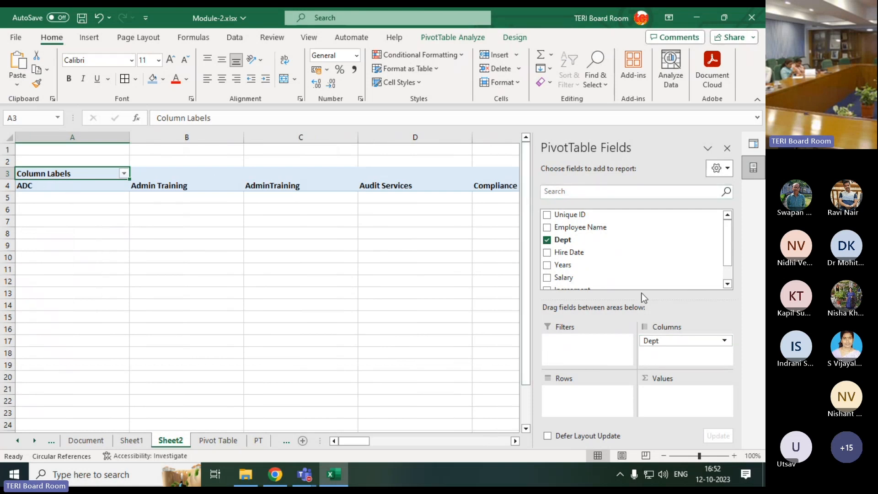
pyautogui.moveTo(681, 342); pyautogui.dragTo(659, 405)
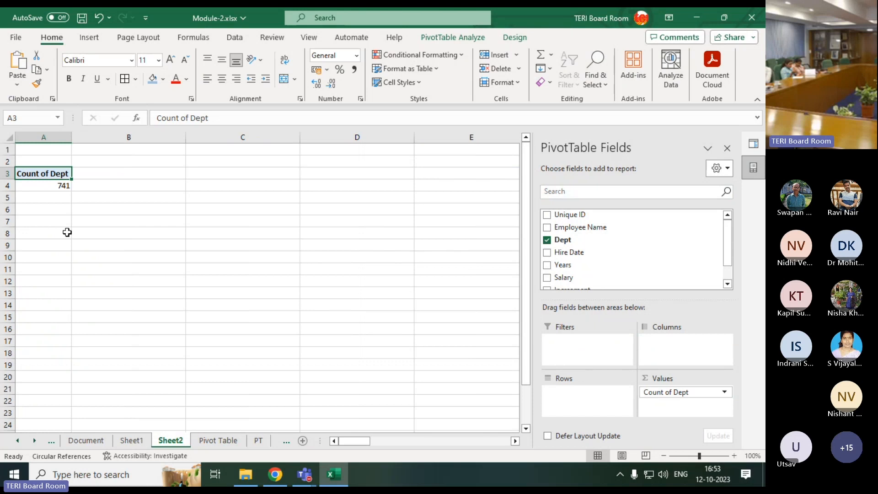
pyautogui.click(51, 186)
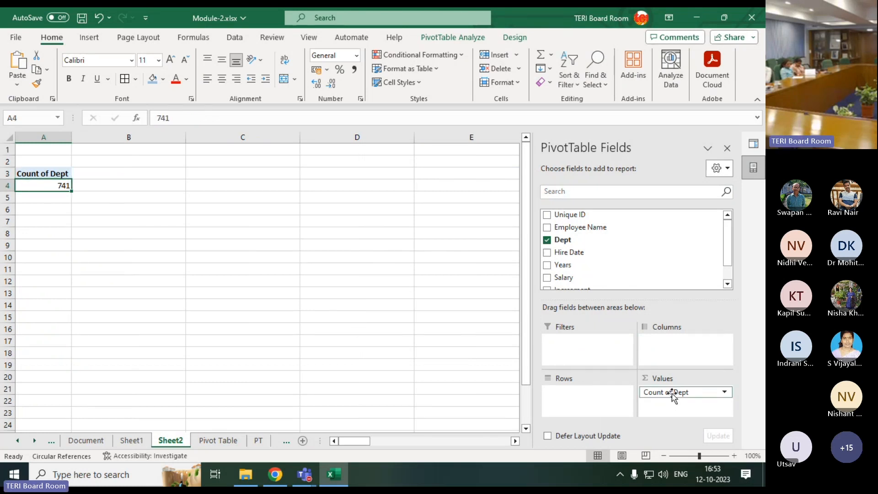
pyautogui.moveTo(675, 392); pyautogui.dragTo(576, 391)
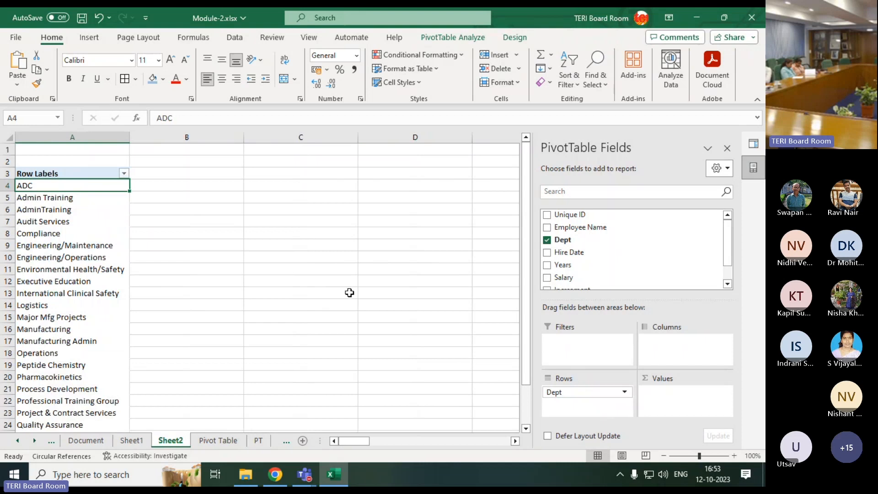
# Add the Employee Name field to the PivotTable's values to count the employees in each department
pyautogui.scroll(-3, 231, 279)
pyautogui.scroll(2, 226, 282)
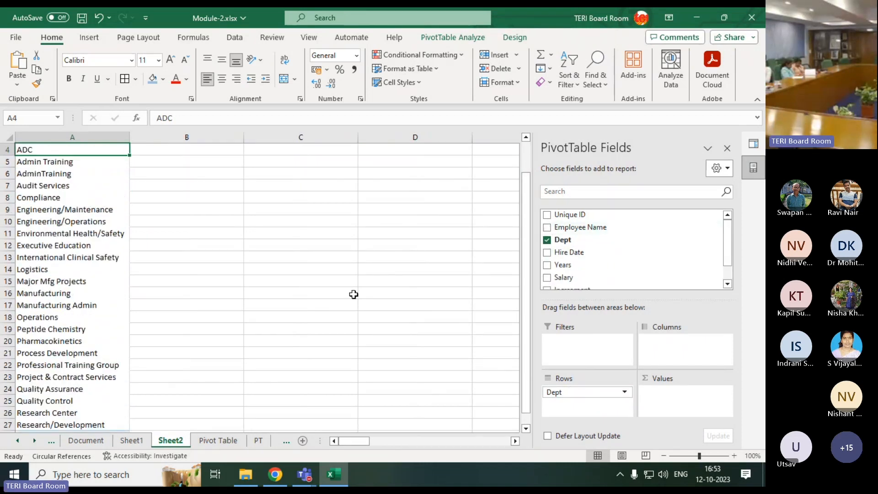
pyautogui.scroll(1, 158, 258)
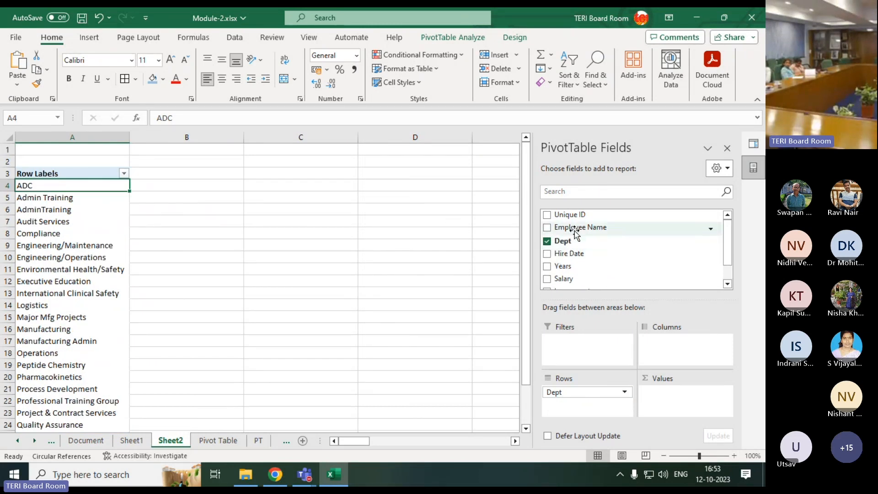
pyautogui.moveTo(577, 235); pyautogui.dragTo(682, 407)
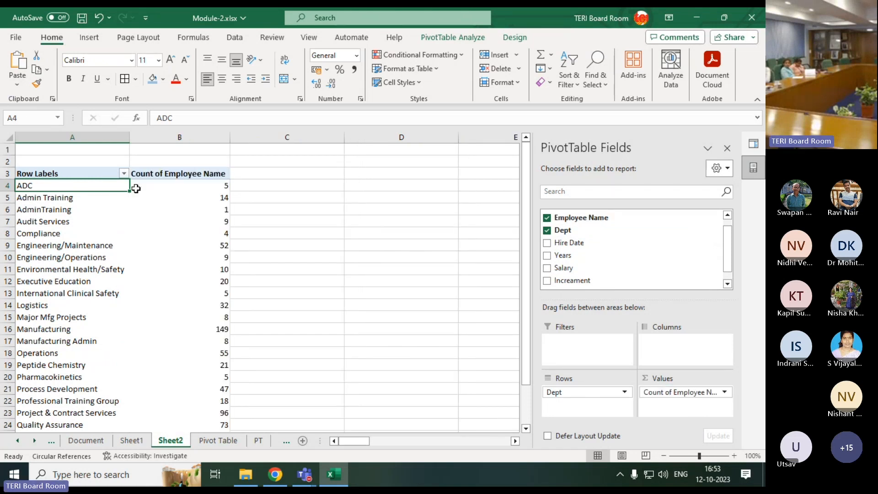
# Examine the employee counts from ADC to Compliance, compare the Admin Training and AdminTraining rows, and check the source table
pyautogui.click(200, 185)
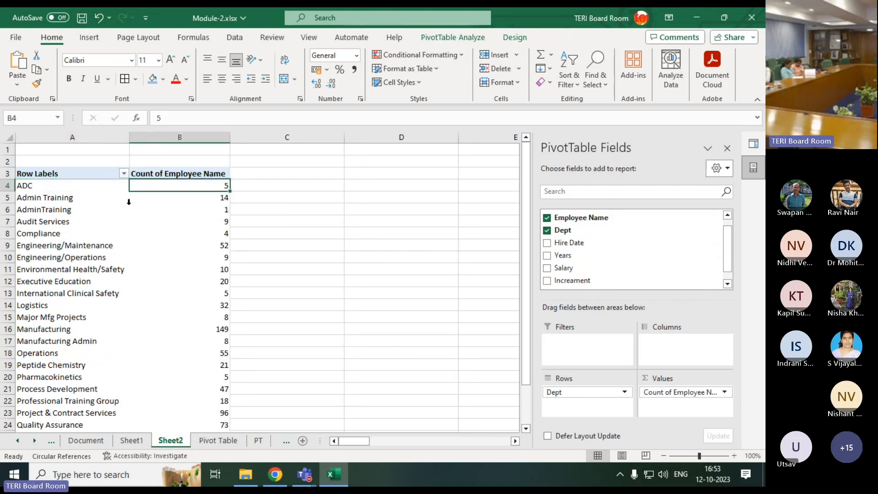
pyautogui.click(51, 198)
pyautogui.click(201, 203)
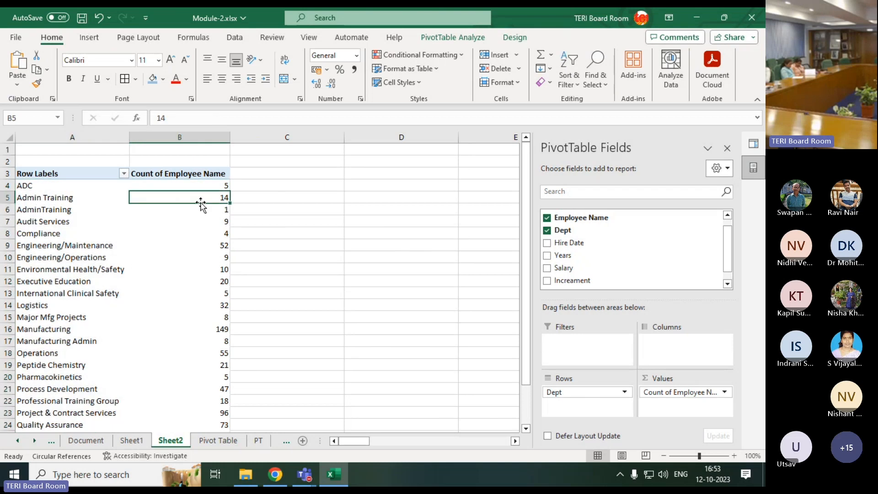
pyautogui.click(213, 222)
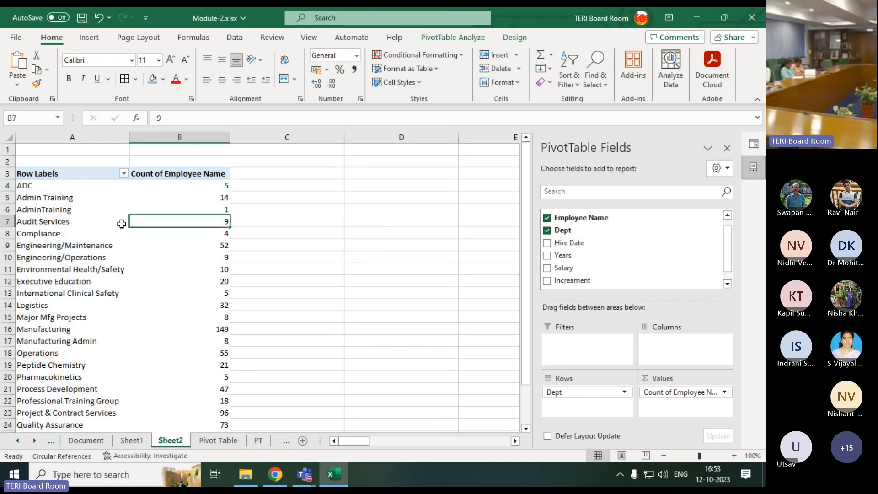
pyautogui.click(42, 223)
pyautogui.click(182, 232)
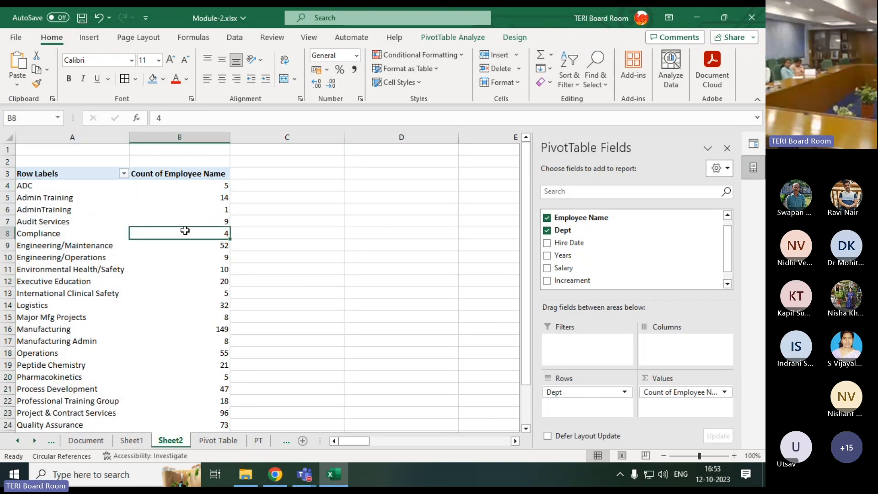
pyautogui.click(28, 201)
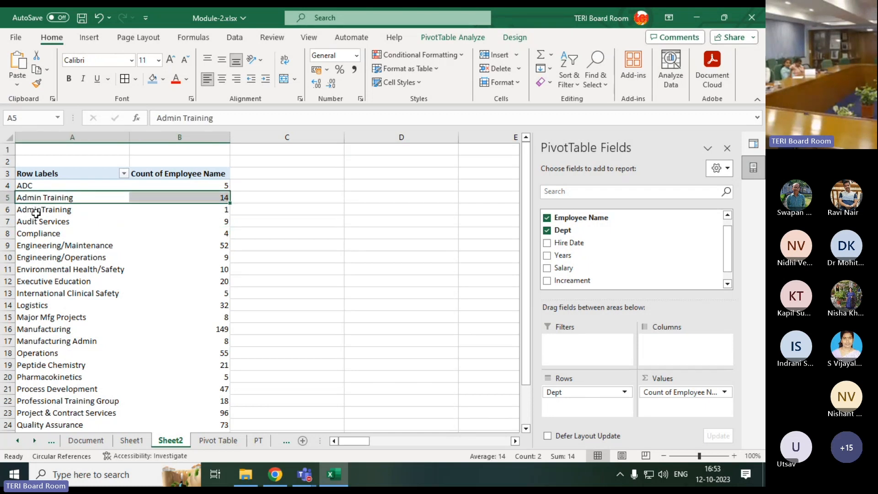
pyautogui.click(25, 211)
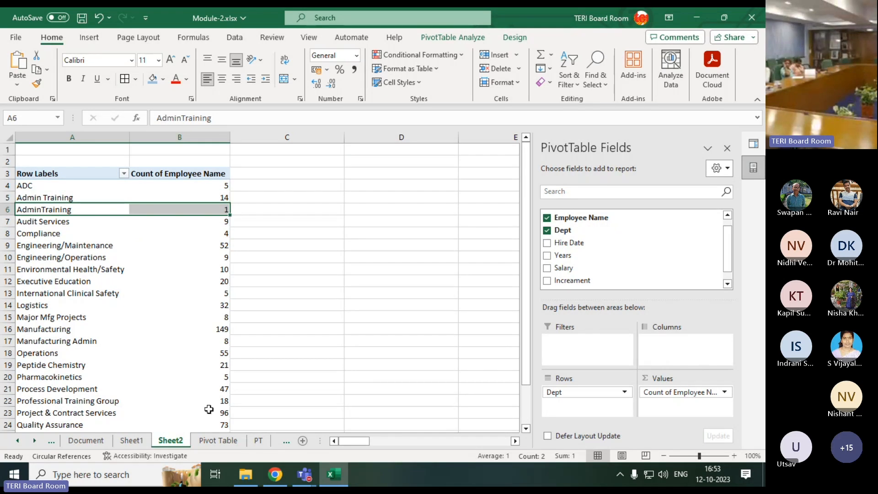
pyautogui.click(213, 439)
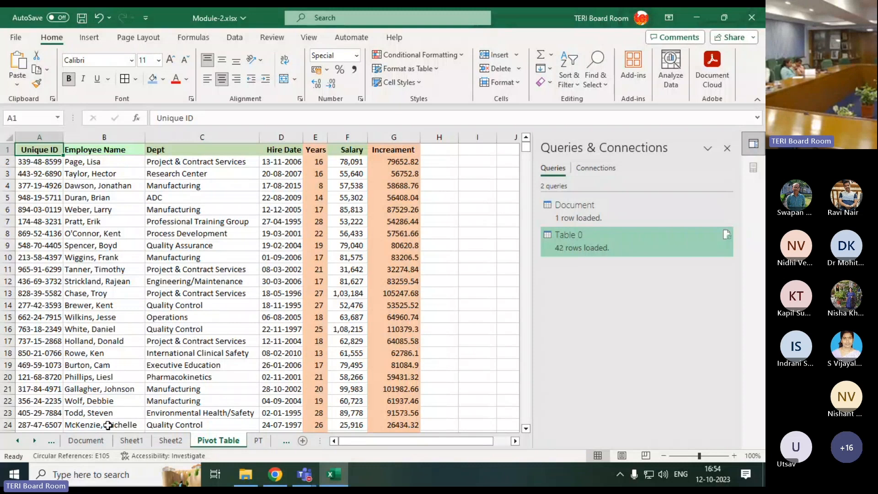
pyautogui.click(170, 440)
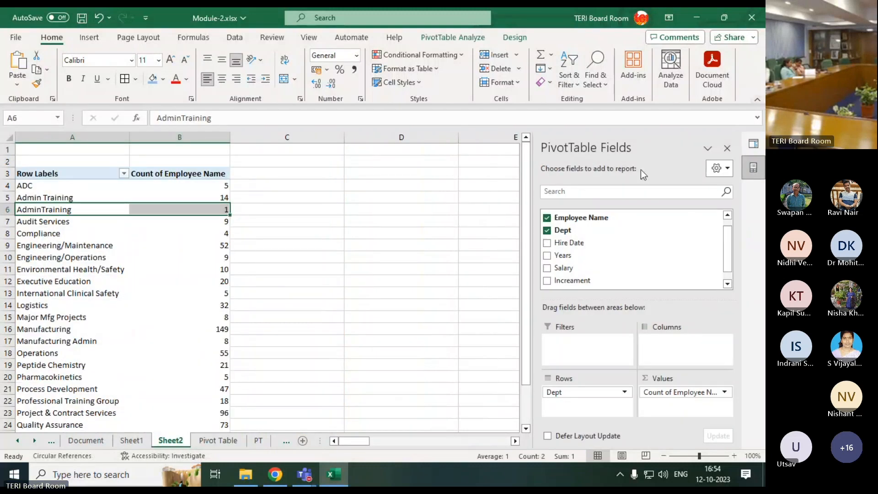
# Rename the PivotTable's Row Labels header in A3 to Department
pyautogui.click(27, 197)
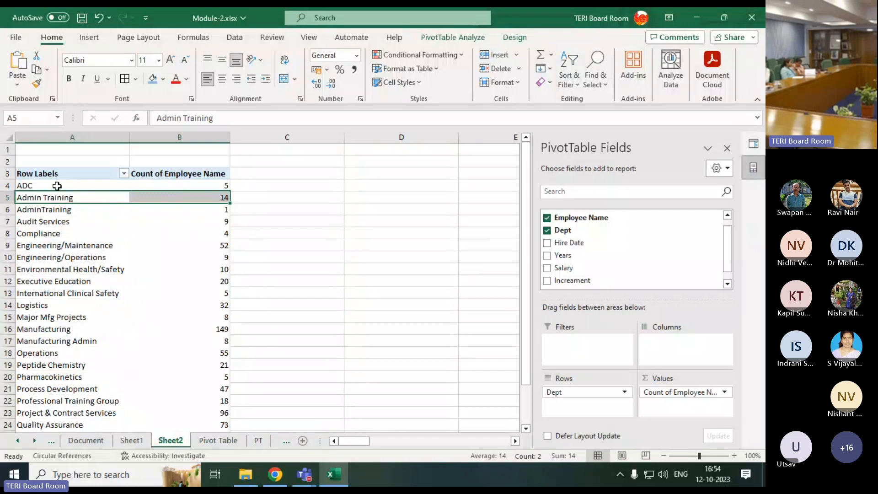
pyautogui.click(79, 176)
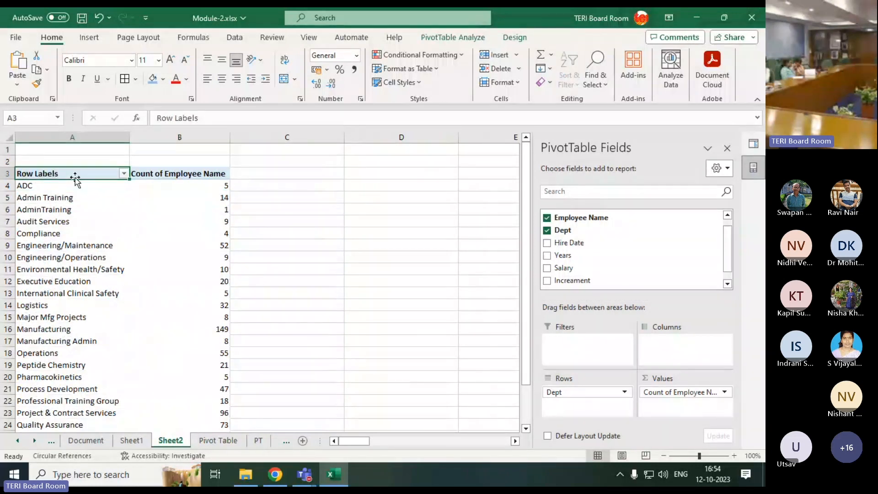
pyautogui.write('Department')
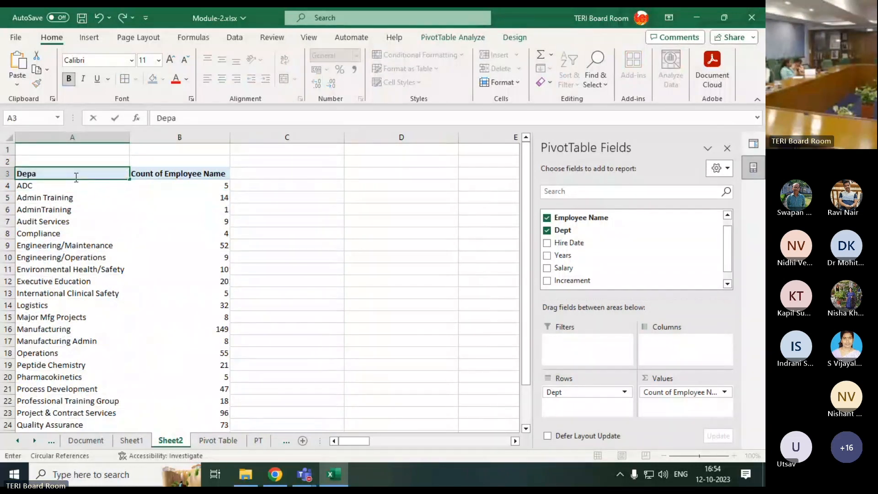
pyautogui.press('Return')
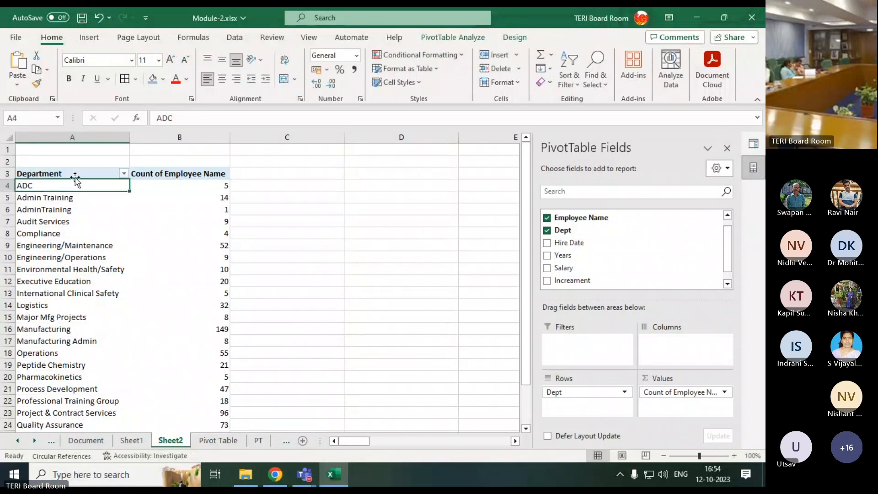
# Examine the calculation types offered in Value Field Settings for Count of Employee Name, from Average to Varp, and discard the selection
pyautogui.click(162, 174)
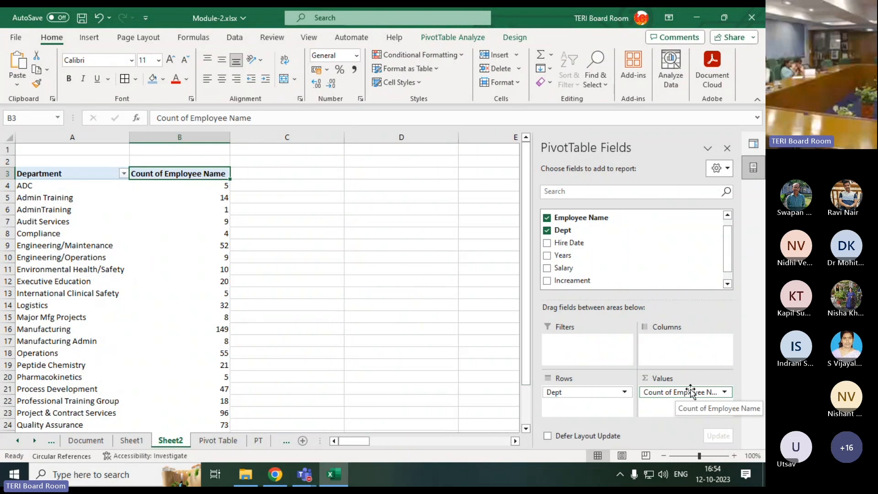
pyautogui.click(725, 393)
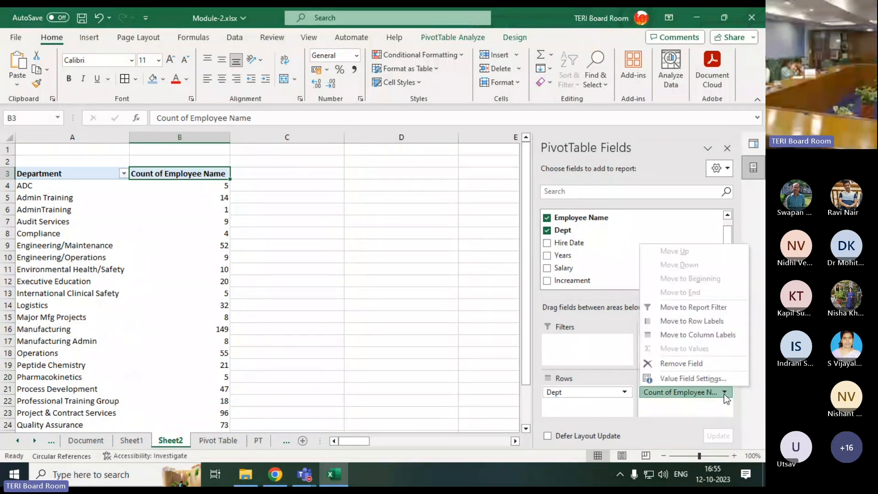
pyautogui.click(694, 379)
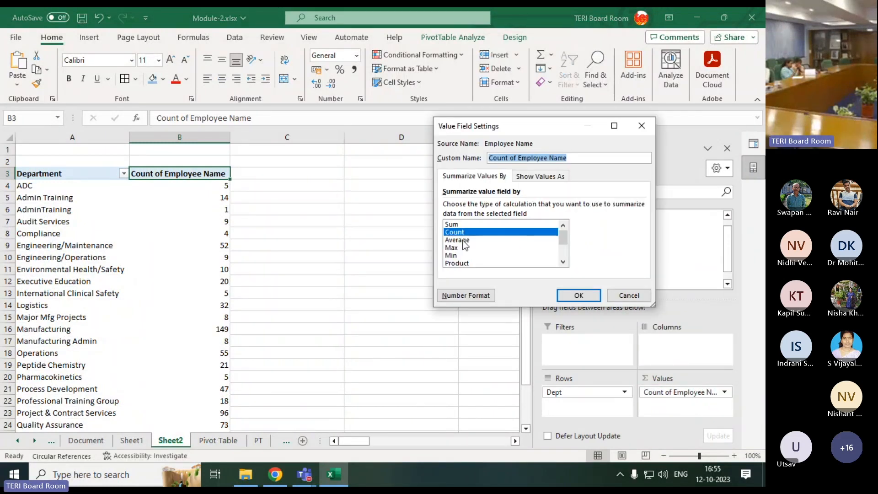
pyautogui.click(460, 240)
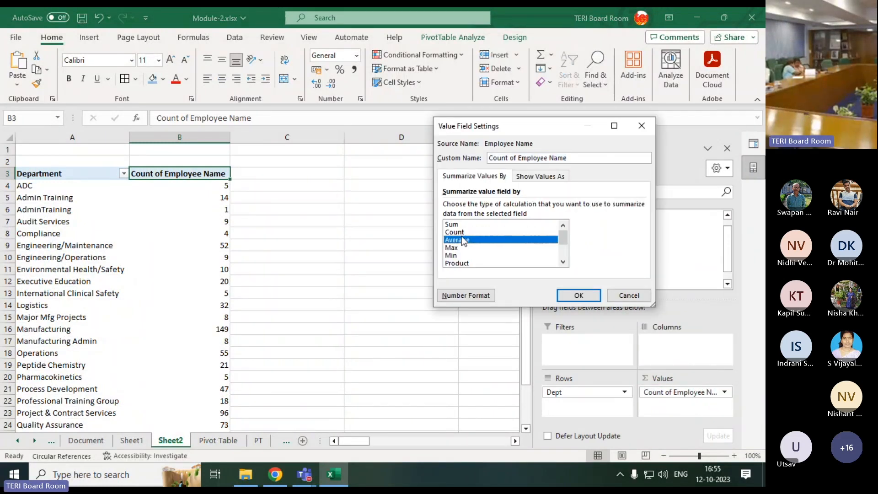
pyautogui.click(463, 248)
pyautogui.click(464, 255)
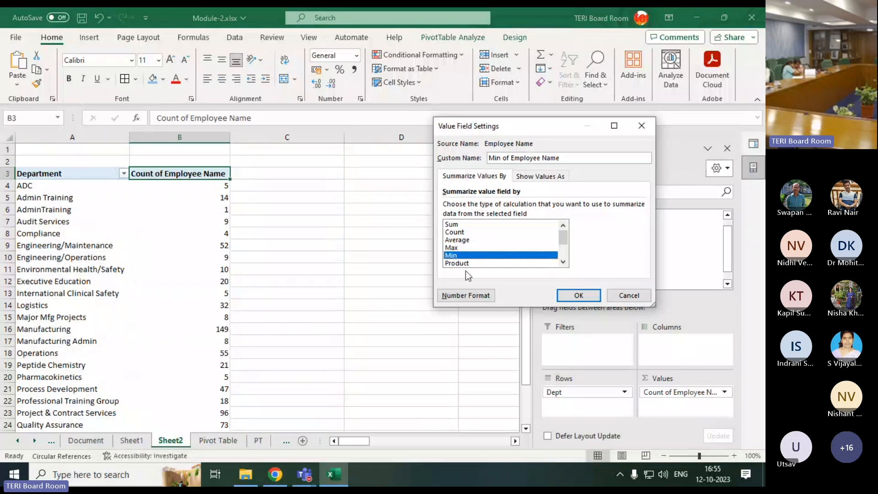
pyautogui.click(471, 262)
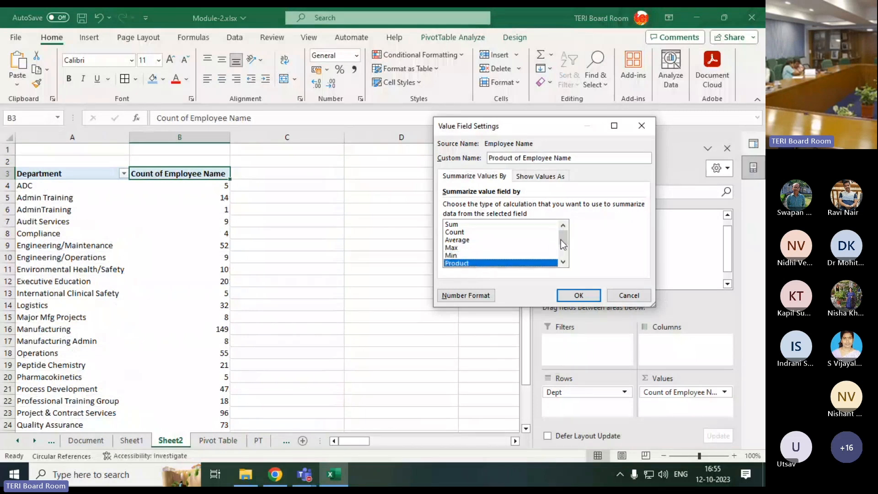
pyautogui.moveTo(563, 239); pyautogui.dragTo(563, 259)
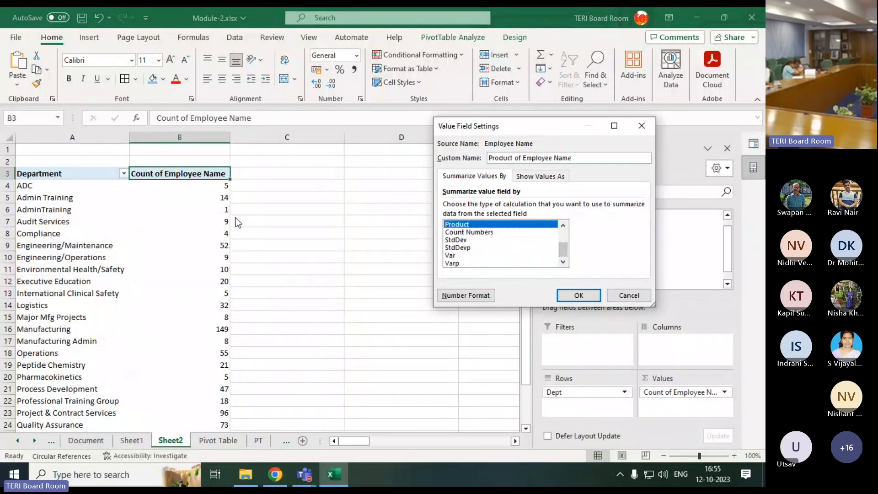
pyautogui.click(623, 296)
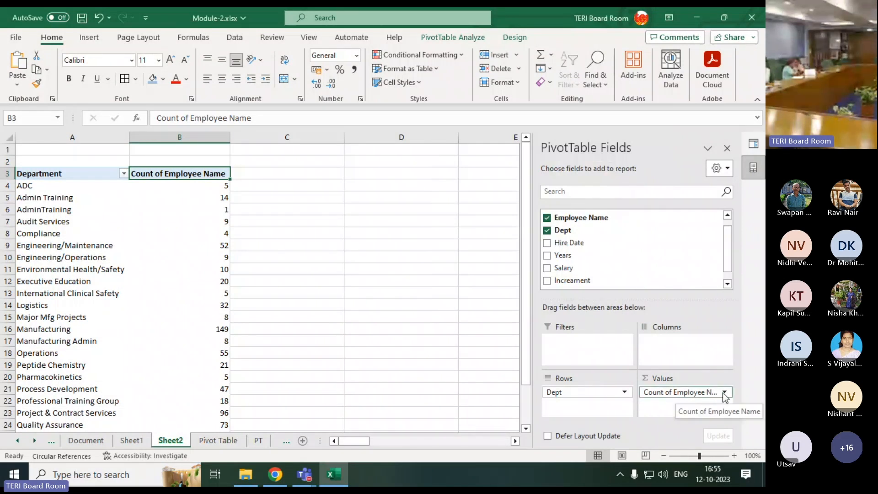
# Try Average, Max and Min for the Employee Name value field, then apply Sum as its calculation type
pyautogui.click(724, 392)
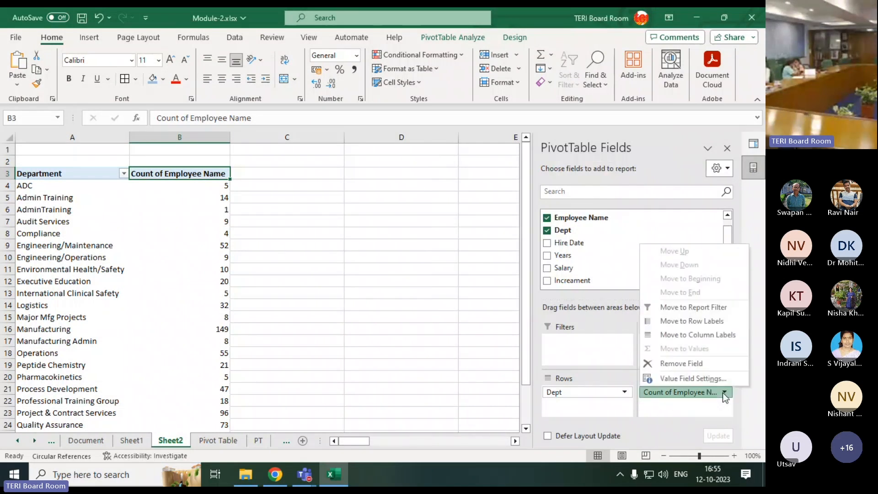
pyautogui.click(677, 379)
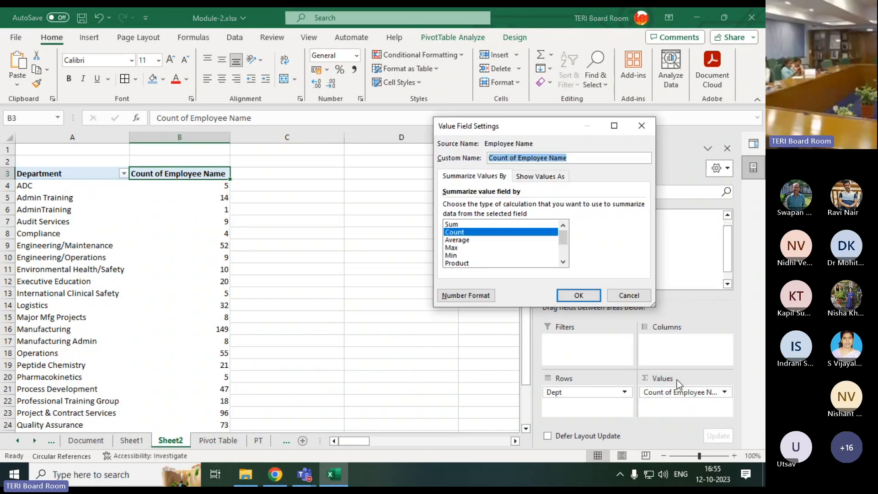
pyautogui.click(460, 241)
pyautogui.click(458, 247)
pyautogui.click(457, 255)
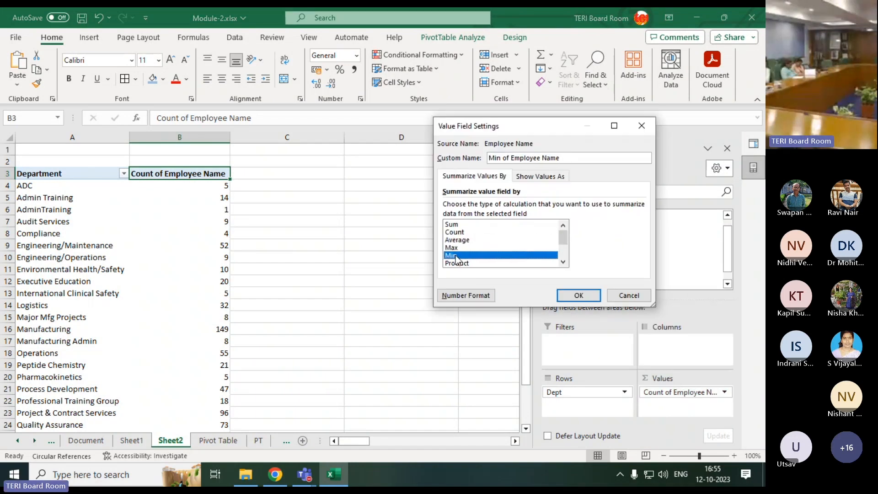
pyautogui.click(460, 225)
pyautogui.click(581, 296)
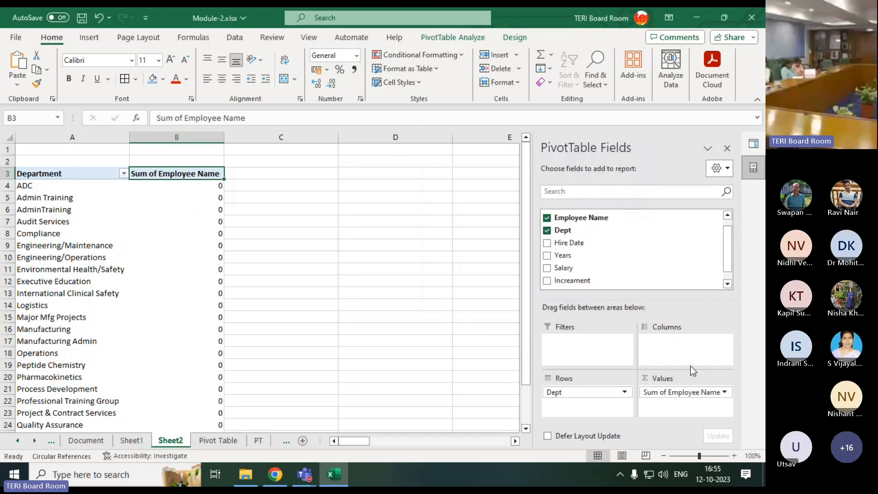
# Summarize the Employee Name value field by Max instead of Sum
pyautogui.click(724, 393)
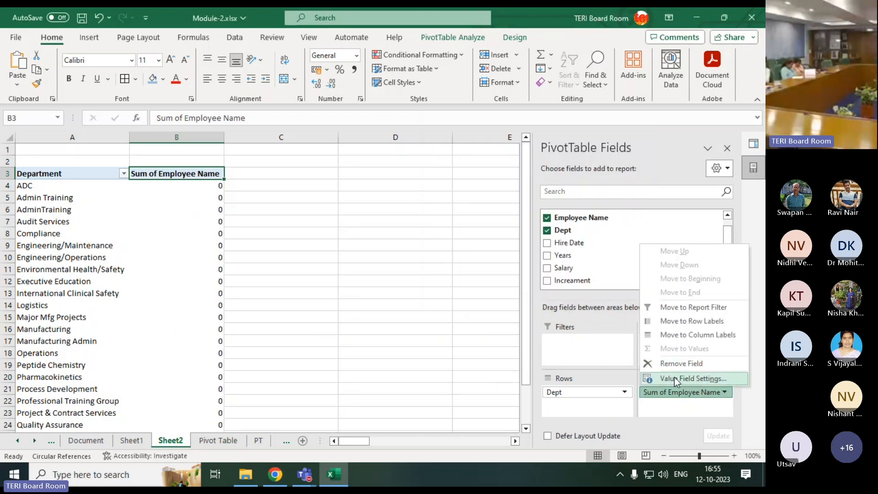
pyautogui.click(681, 378)
pyautogui.click(461, 249)
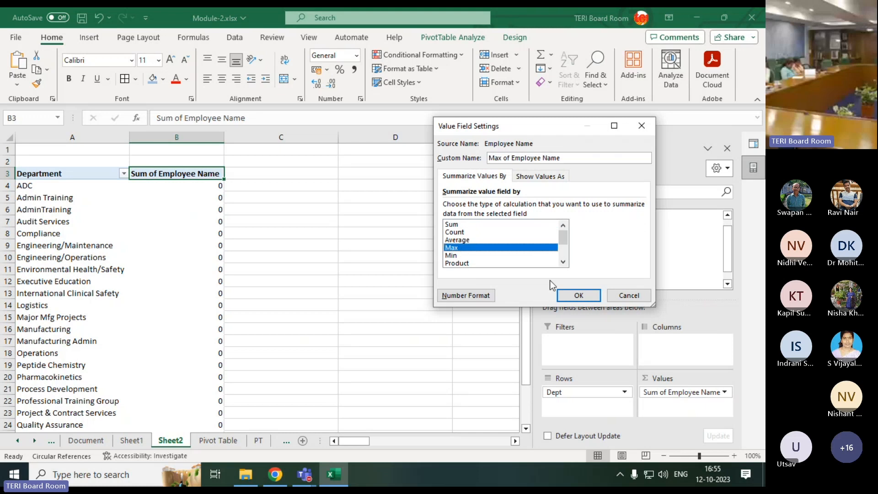
pyautogui.click(577, 296)
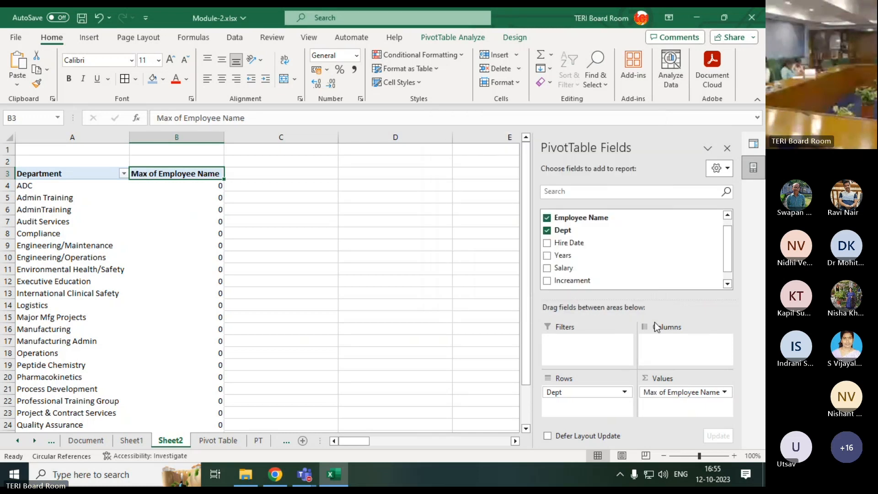
# Set the Employee Name value field back to Count as its calculation type
pyautogui.click(726, 392)
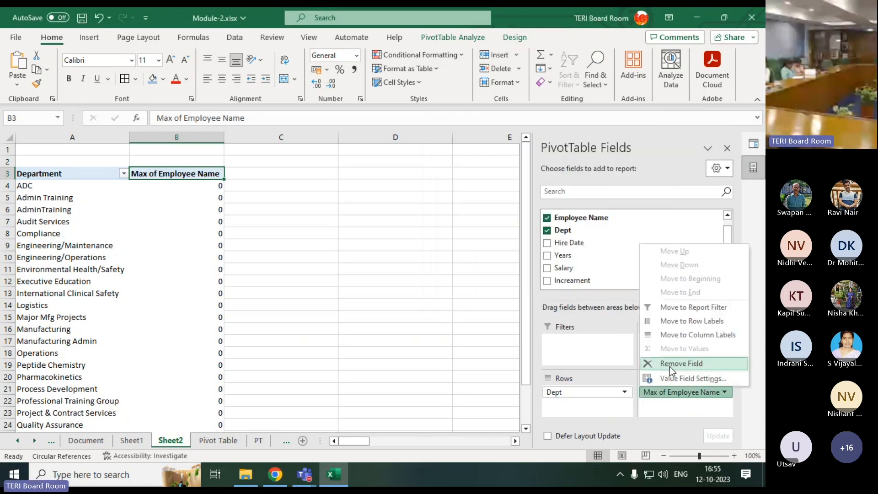
pyautogui.click(669, 374)
pyautogui.click(478, 239)
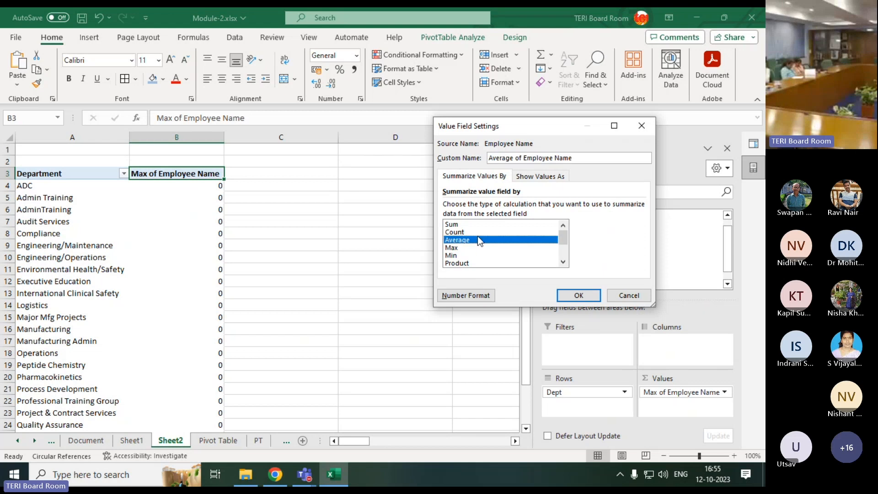
pyautogui.click(474, 232)
pyautogui.click(478, 239)
pyautogui.click(479, 232)
pyautogui.click(590, 296)
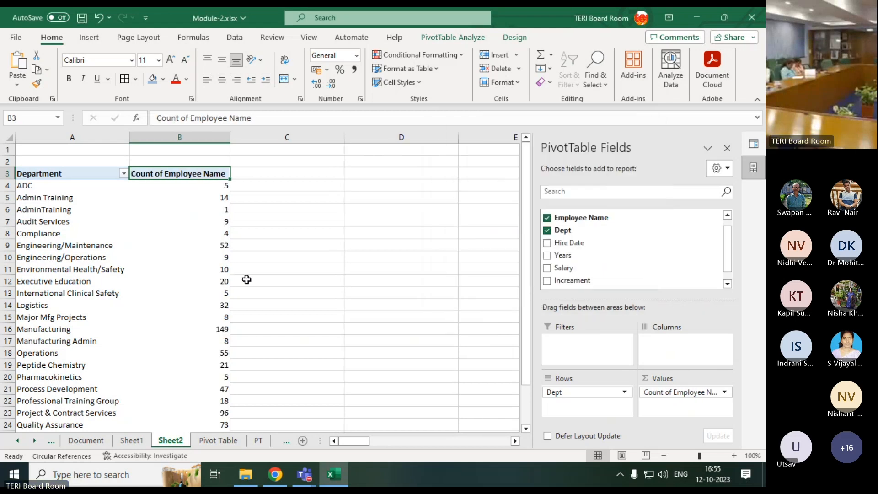
# Examine the PivotTable's Grand Total and the employee counts for Quality Control, Quality Assurance, Logistics and Manufacturing
pyautogui.click(227, 271)
pyautogui.scroll(-4, 130, 330)
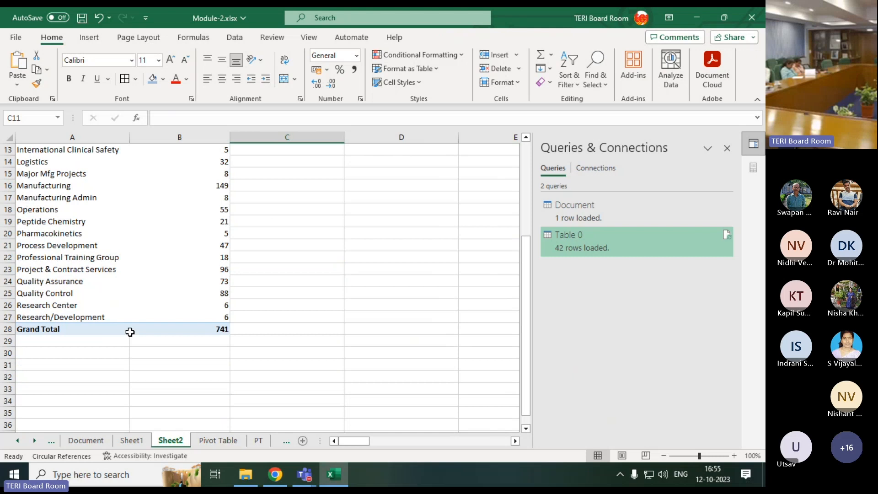
pyautogui.scroll(3, 130, 333)
pyautogui.scroll(-2, 91, 398)
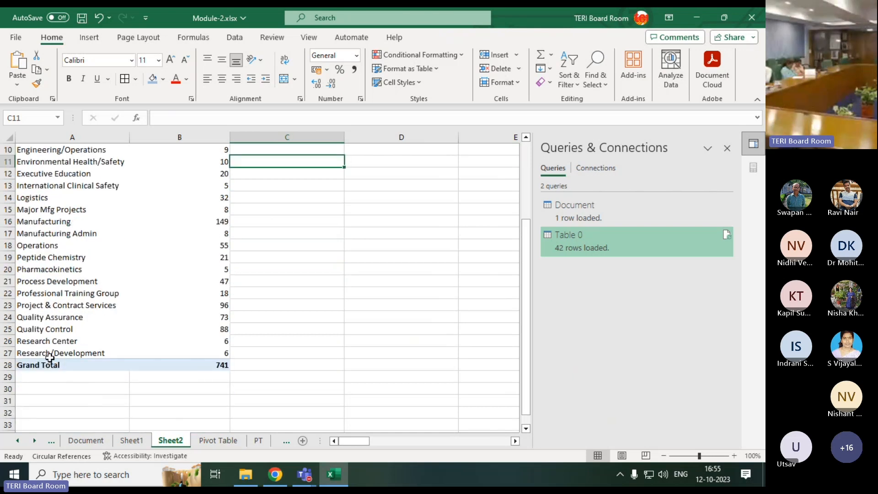
pyautogui.click(207, 364)
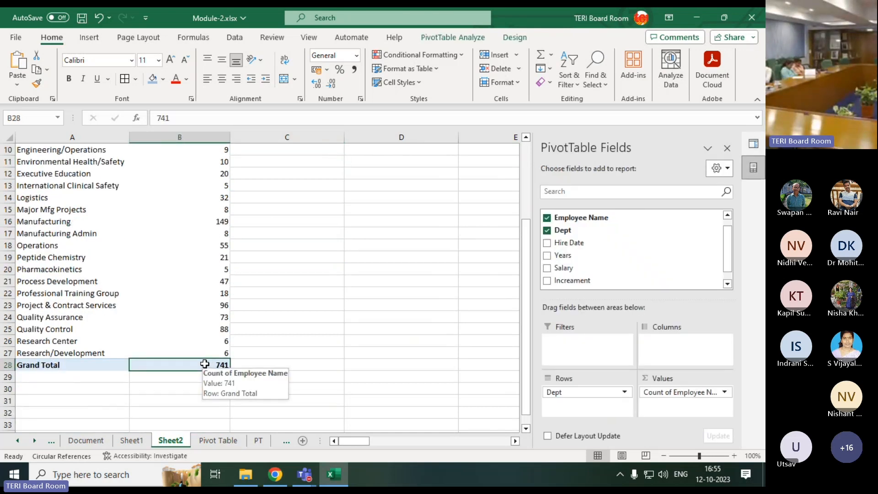
pyautogui.moveTo(65, 333); pyautogui.dragTo(230, 330)
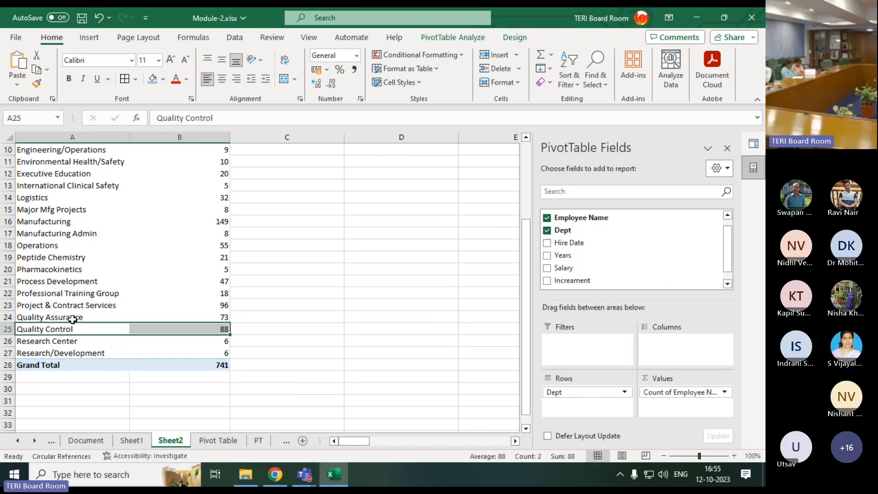
pyautogui.moveTo(83, 318); pyautogui.dragTo(219, 317)
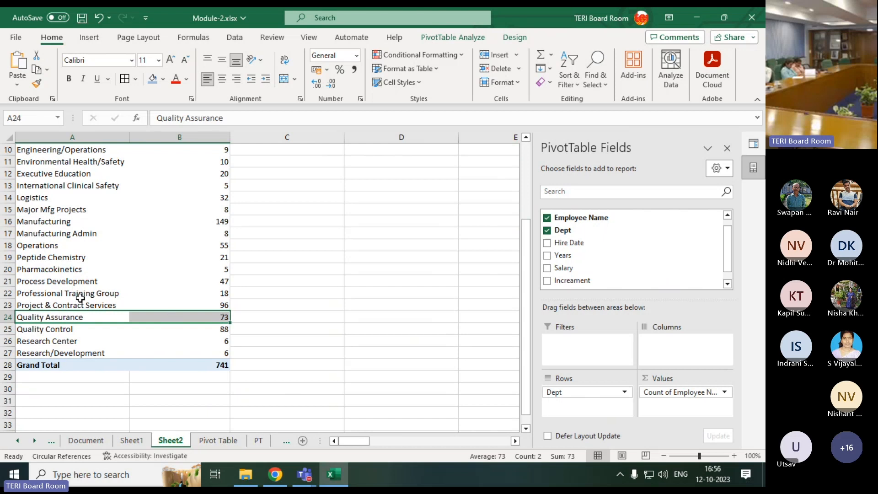
pyautogui.scroll(3, 110, 306)
pyautogui.moveTo(30, 305); pyautogui.dragTo(176, 297)
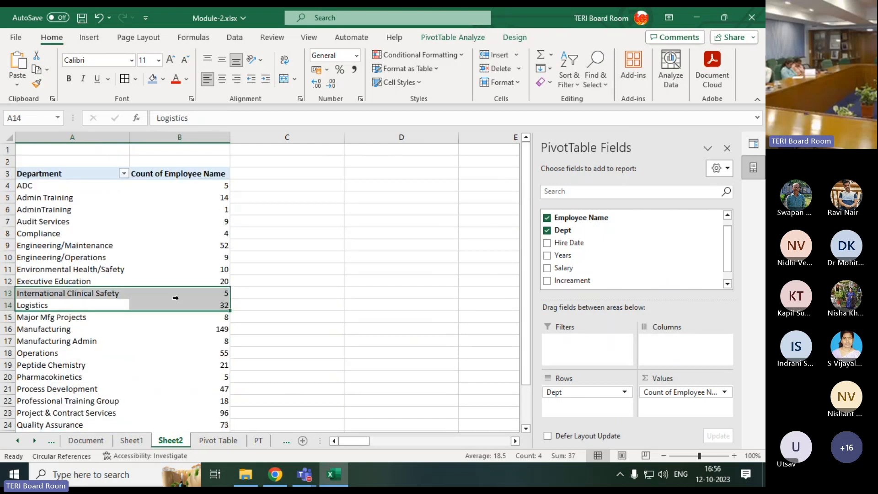
pyautogui.click(176, 300)
pyautogui.click(346, 307)
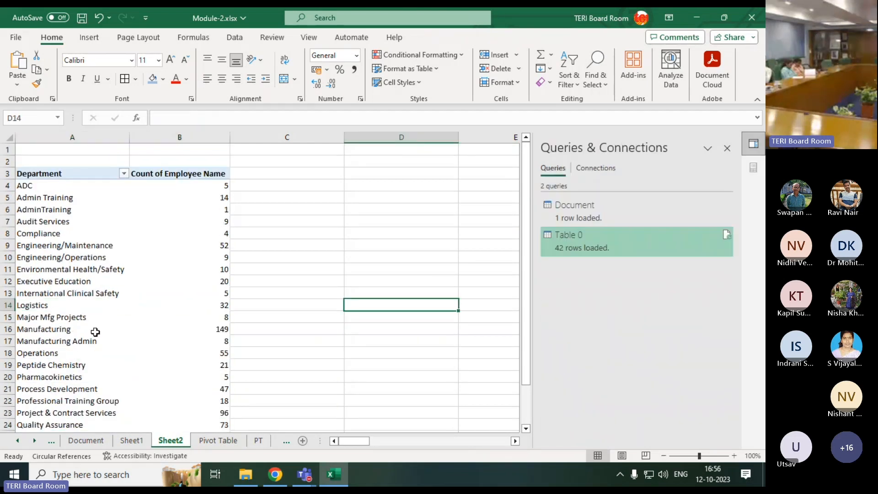
pyautogui.moveTo(84, 329); pyautogui.dragTo(175, 328)
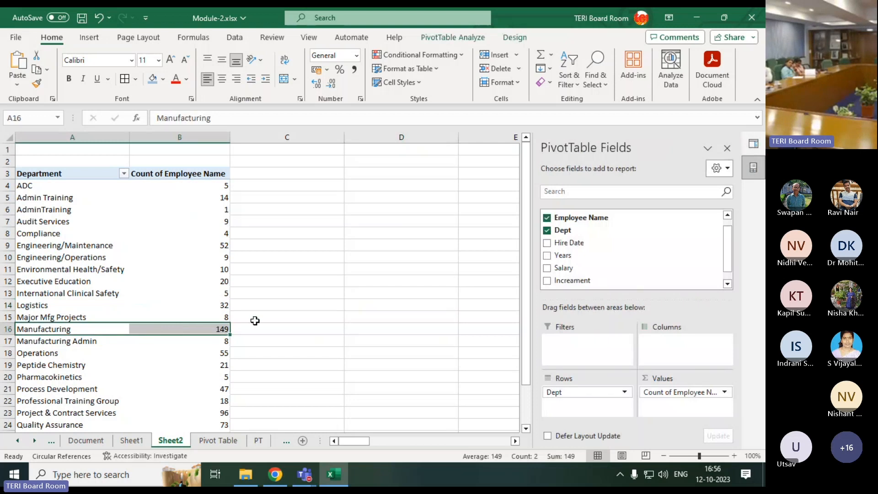
# Check the Dept and Employee Name columns in the source data on the Pivot Table sheet, and return to Sheet2
pyautogui.click(215, 441)
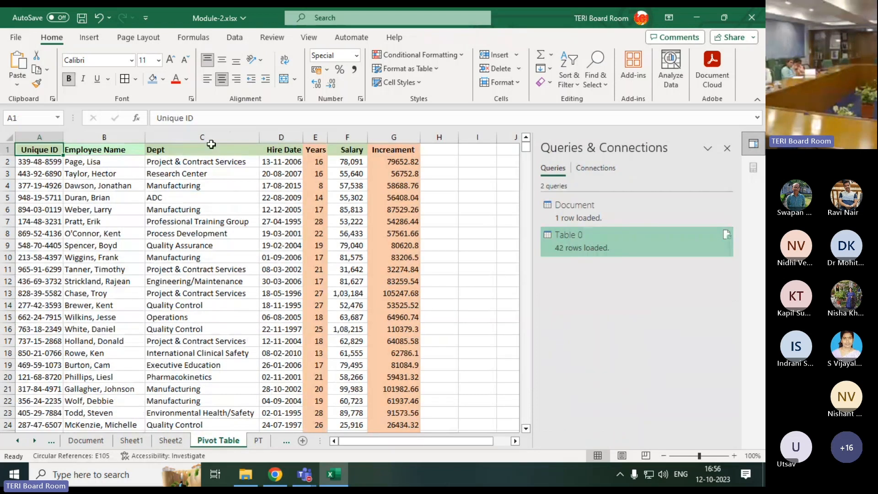
pyautogui.click(237, 150)
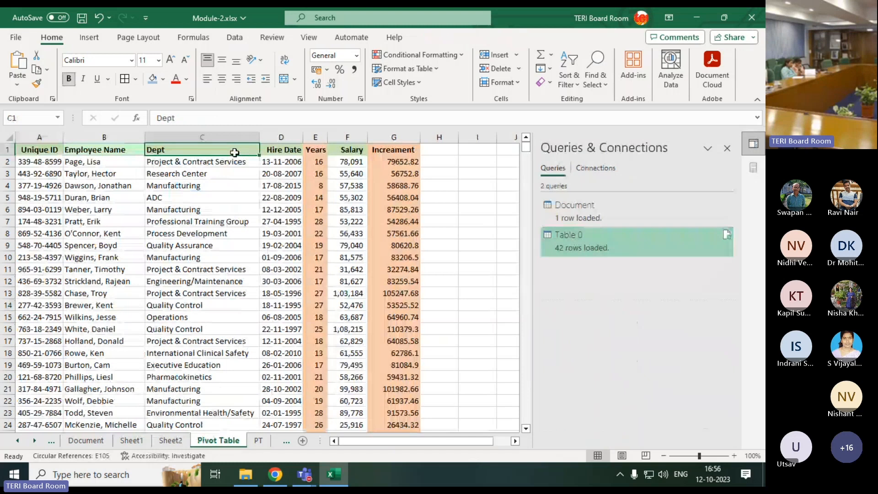
pyautogui.moveTo(99, 157); pyautogui.dragTo(110, 398)
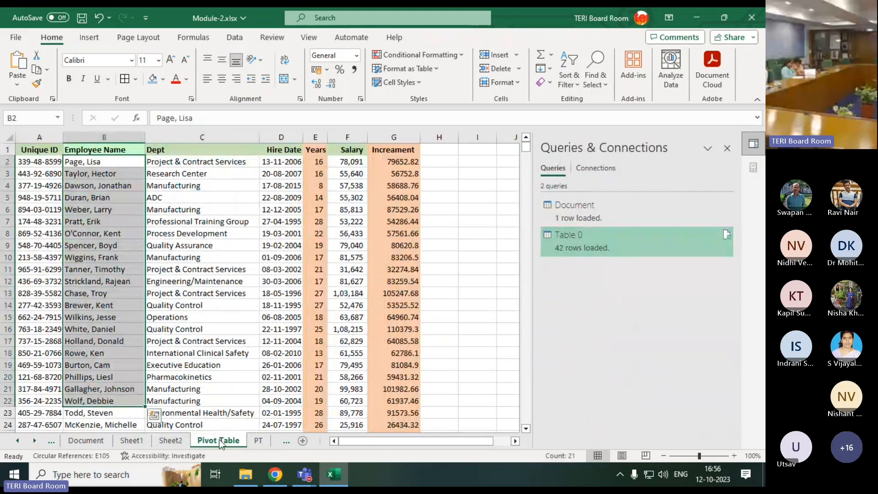
pyautogui.click(183, 441)
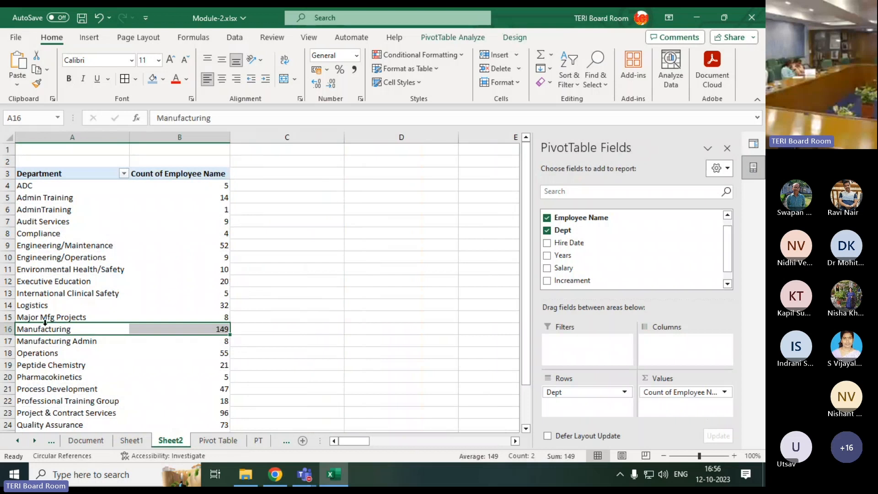
# Drill down into the Logistics employee count to list its underlying records on a new sheet
pyautogui.click(143, 306)
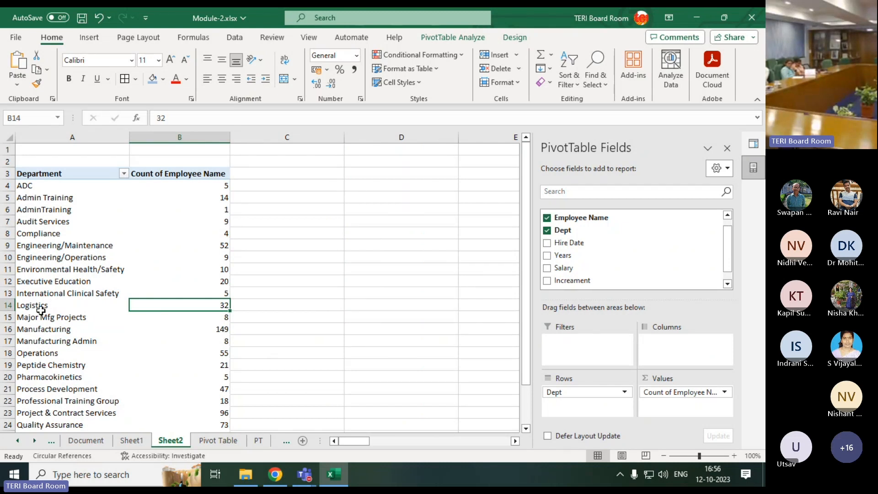
pyautogui.moveTo(166, 305)
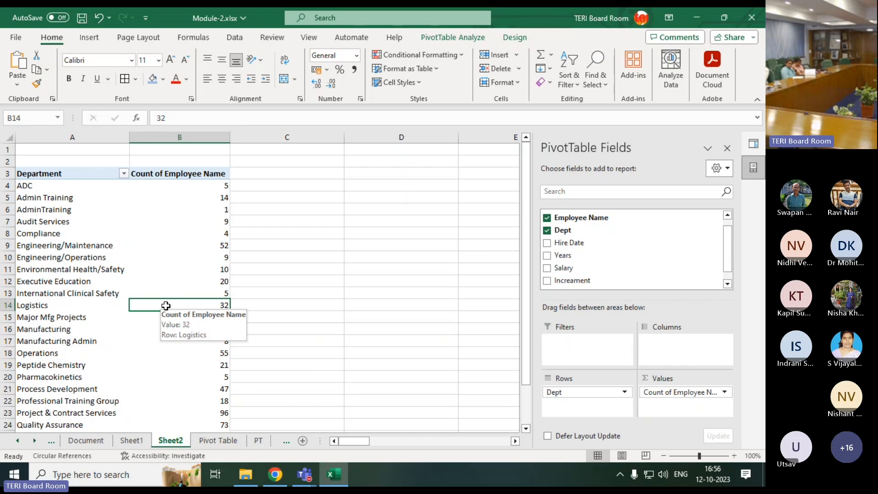
pyautogui.doubleClick(166, 306)
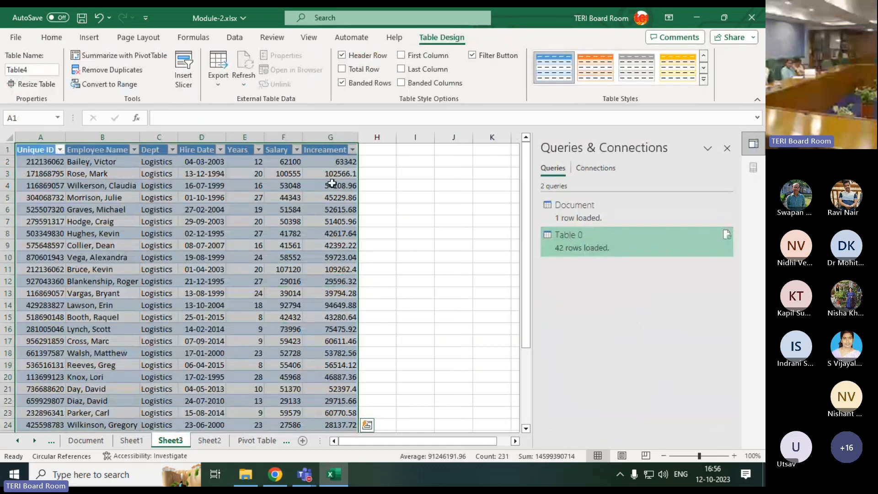
# Examine the extracted Logistics records field by field, from Unique ID to Increament, and down to the last row
pyautogui.click(45, 164)
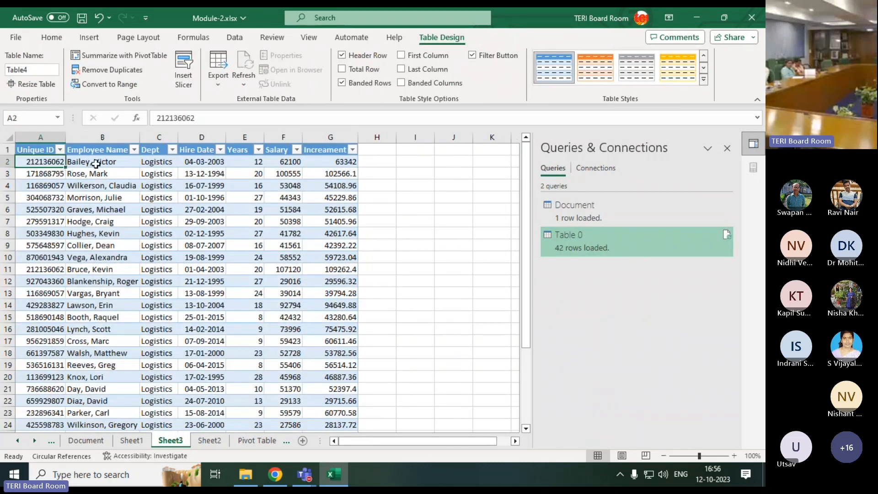
pyautogui.click(96, 162)
pyautogui.click(156, 162)
pyautogui.click(196, 161)
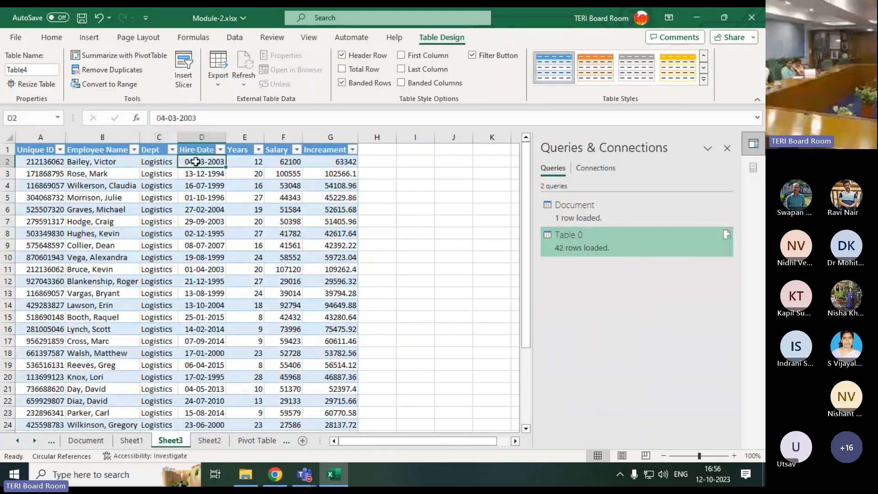
pyautogui.click(244, 163)
pyautogui.click(288, 162)
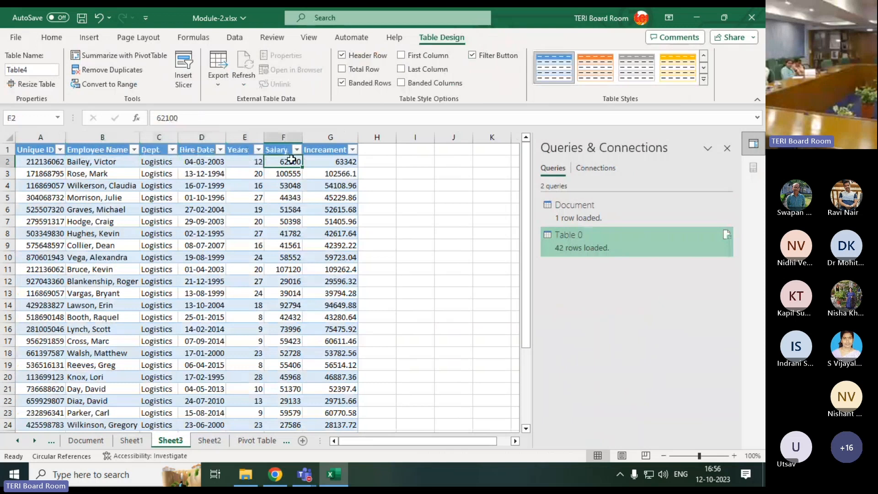
pyautogui.click(320, 162)
pyautogui.scroll(-8, 122, 299)
pyautogui.scroll(7, 122, 300)
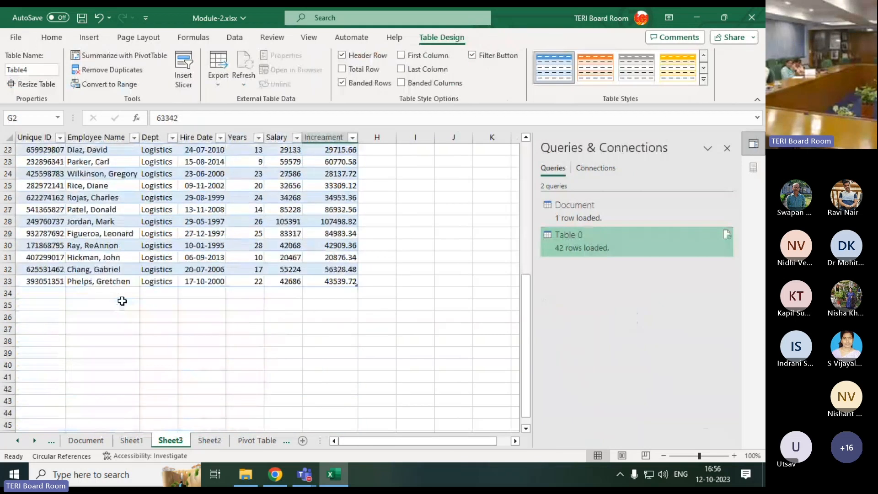
pyautogui.scroll(1, 122, 301)
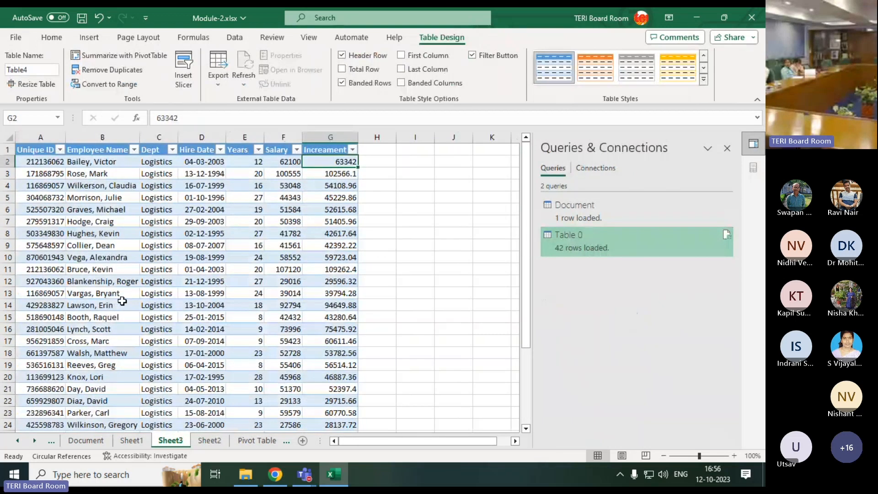
# Switch to the Teams meeting window to check the meeting chat, and dismiss the notice about participants outside the organisation
pyautogui.click(314, 480)
pyautogui.click(330, 391)
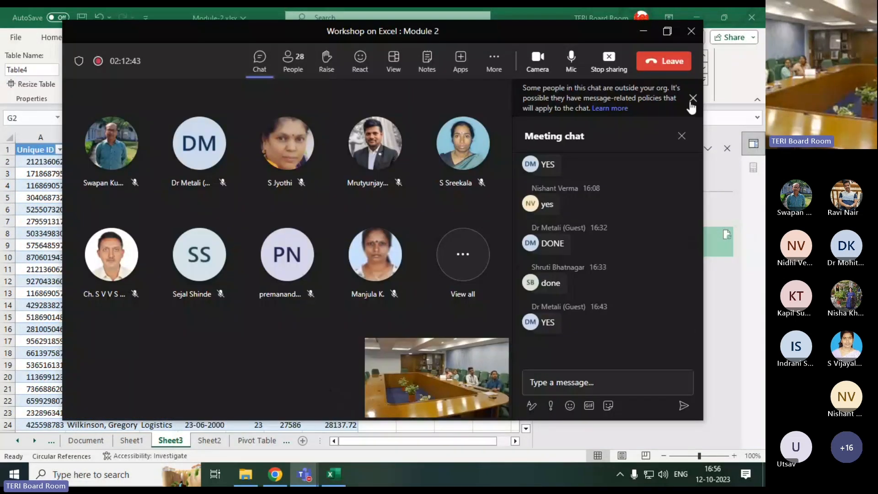
pyautogui.click(691, 100)
# Select the entire employee data range on the Pivot Table sheet, A1 to G742, and check its extent
pyautogui.hotkey('ctrl', 'shift', 'Down')
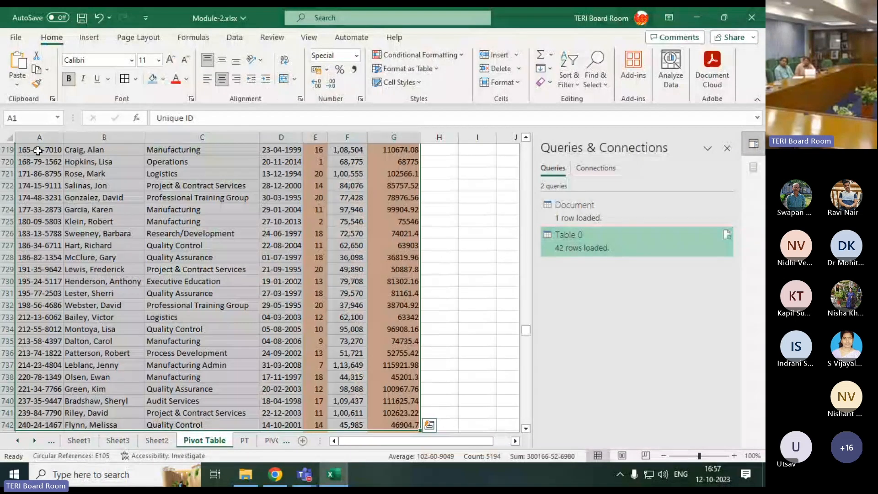
pyautogui.scroll(-2, 322, 381)
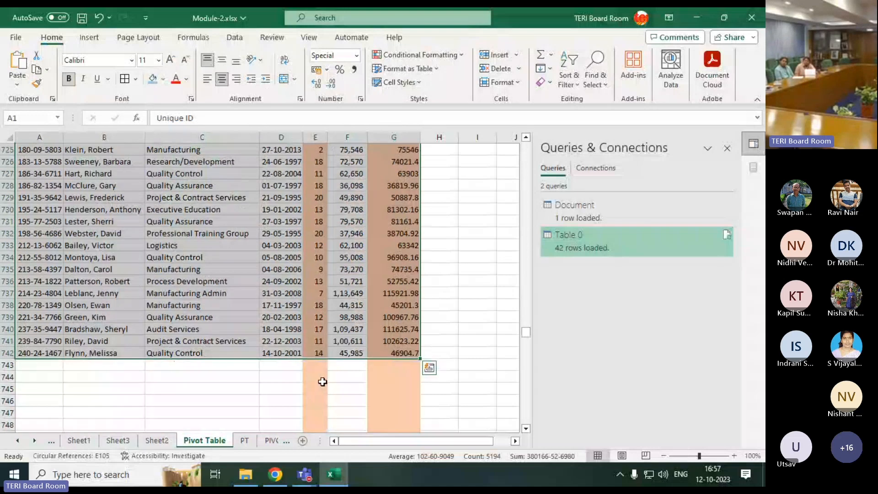
pyautogui.scroll(14, 323, 381)
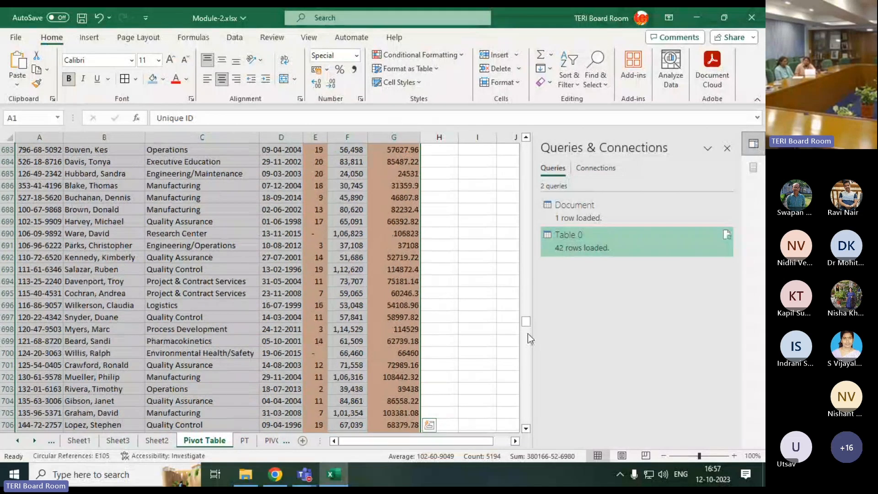
pyautogui.moveTo(522, 322); pyautogui.dragTo(528, 137)
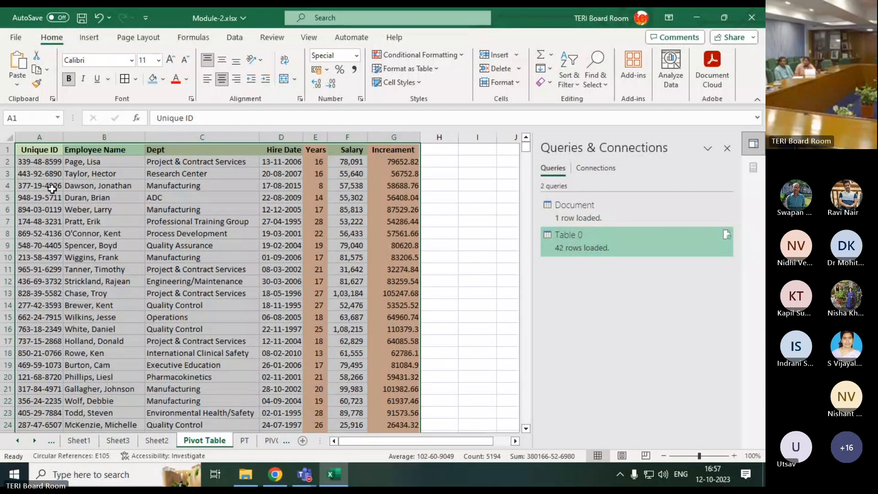
# Insert a PivotChart with a PivotTable from the employee range A1:G742, placed on a new worksheet
pyautogui.click(93, 42)
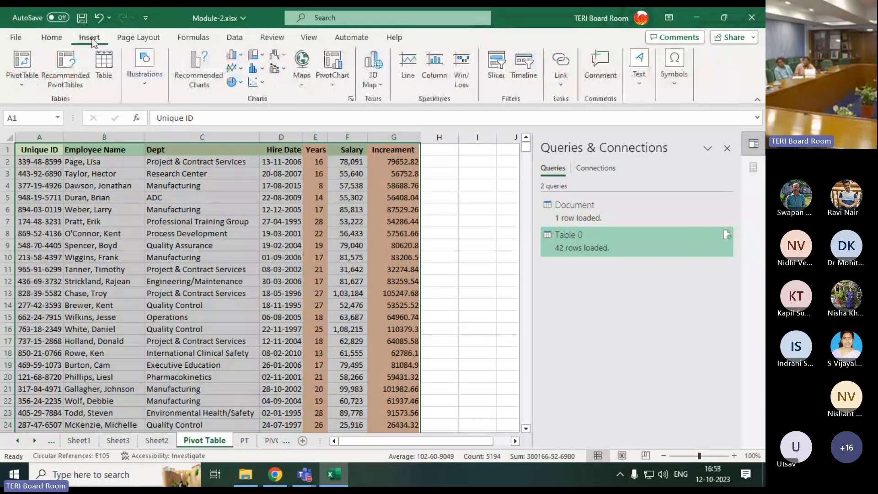
pyautogui.click(326, 81)
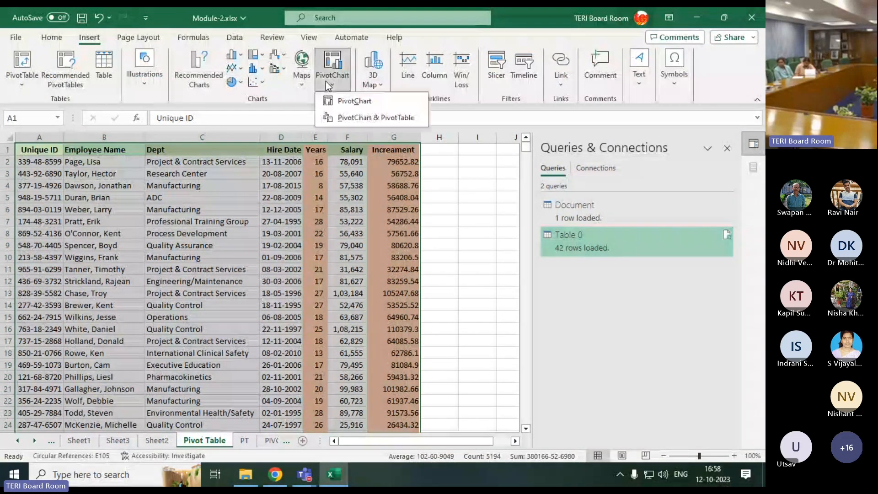
pyautogui.click(333, 118)
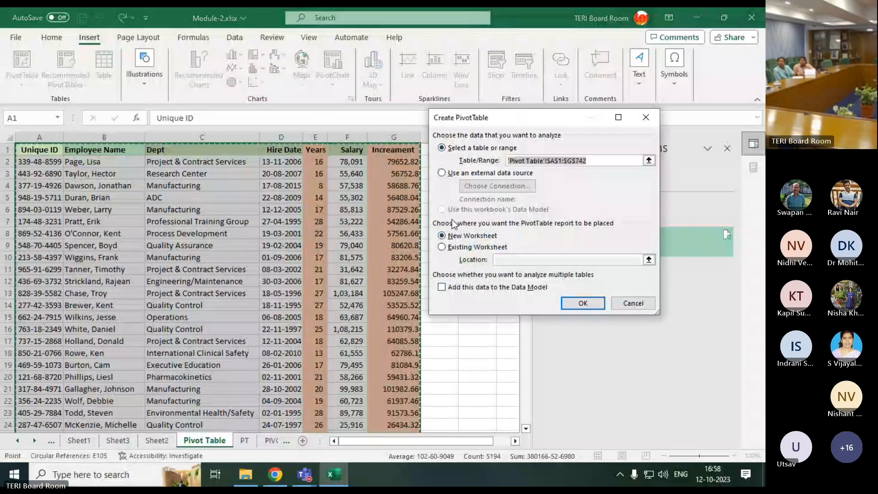
pyautogui.click(582, 303)
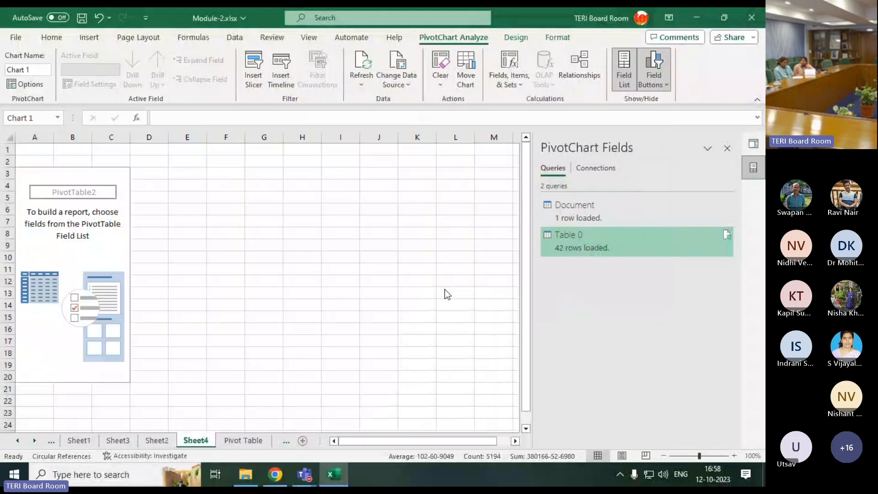
pyautogui.moveTo(297, 214); pyautogui.dragTo(312, 200)
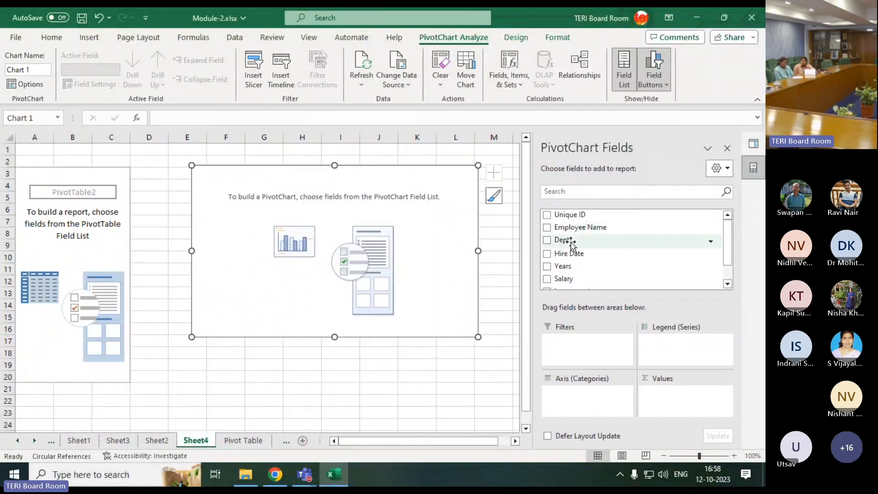
# Set Dept as the axis categories and Employee Name as the counted value, and look over the department counts
pyautogui.moveTo(570, 245); pyautogui.dragTo(581, 398)
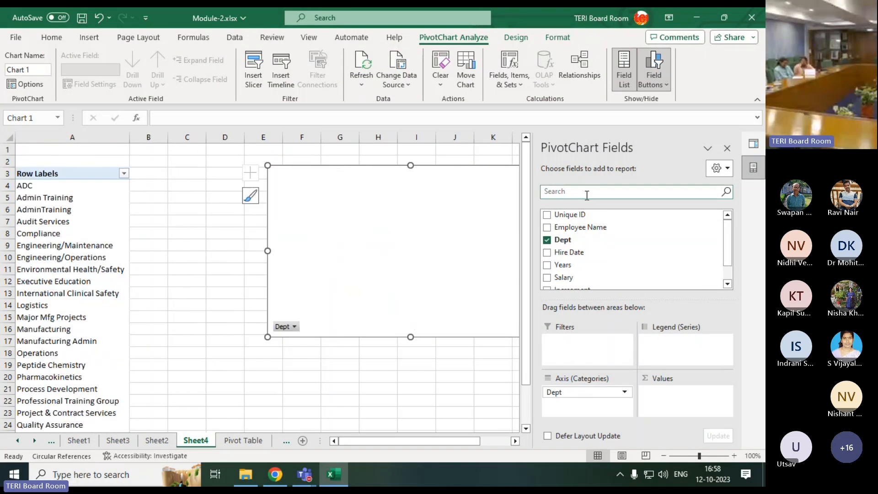
pyautogui.moveTo(583, 231); pyautogui.dragTo(676, 398)
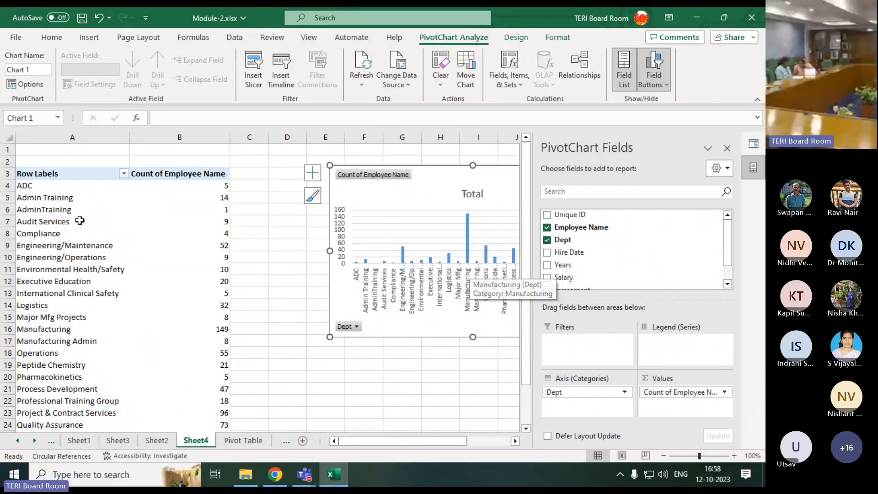
pyautogui.click(220, 333)
pyautogui.click(214, 355)
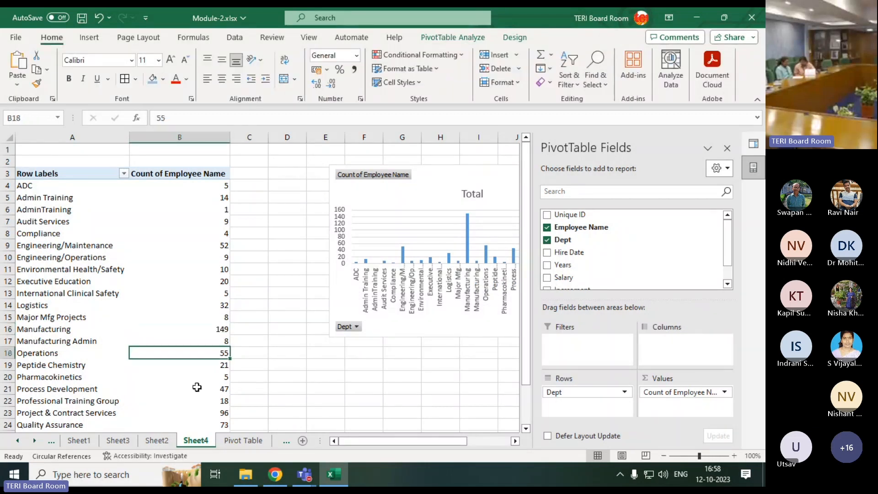
pyautogui.scroll(-3, 159, 333)
pyautogui.scroll(3, 159, 334)
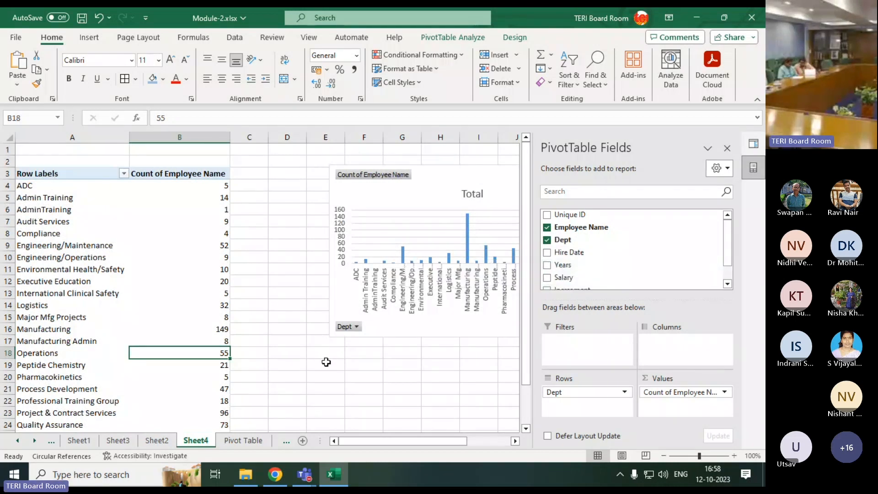
# Try several chart styles on the PivotChart and apply the dark textured style with light text and data labels
pyautogui.moveTo(375, 440); pyautogui.dragTo(406, 440)
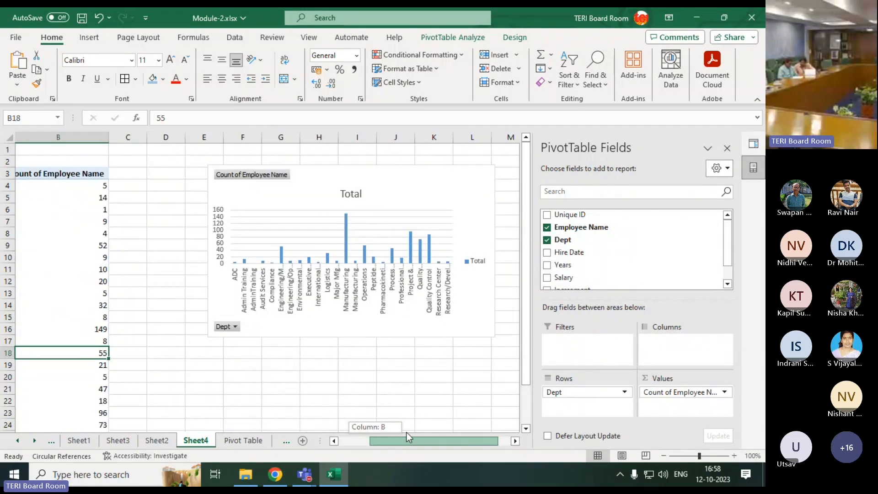
pyautogui.rightClick(438, 183)
pyautogui.click(390, 183)
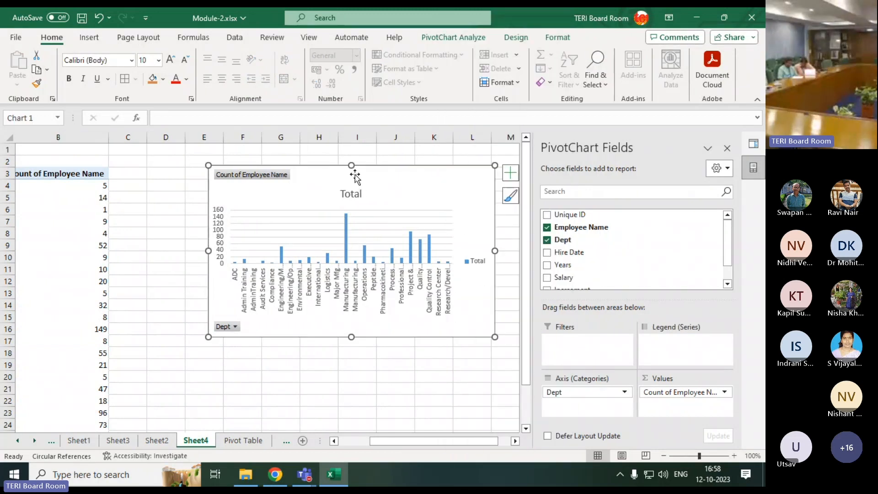
pyautogui.click(557, 39)
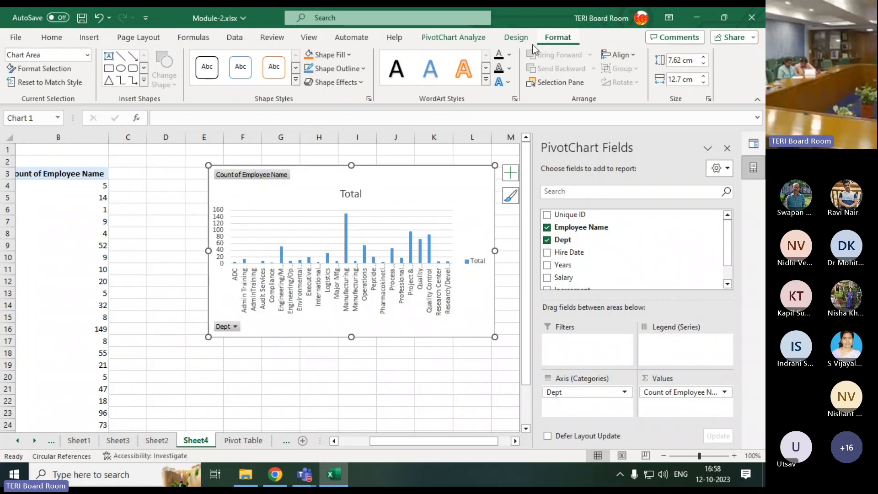
pyautogui.click(516, 39)
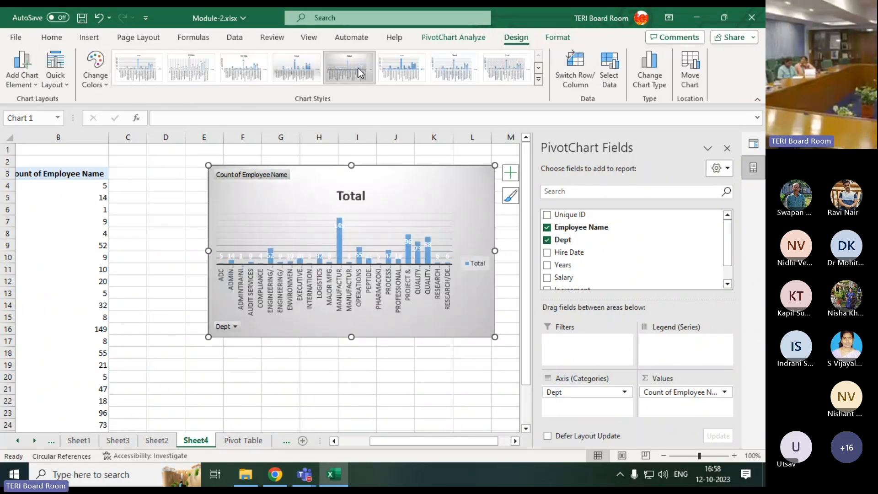
pyautogui.click(397, 67)
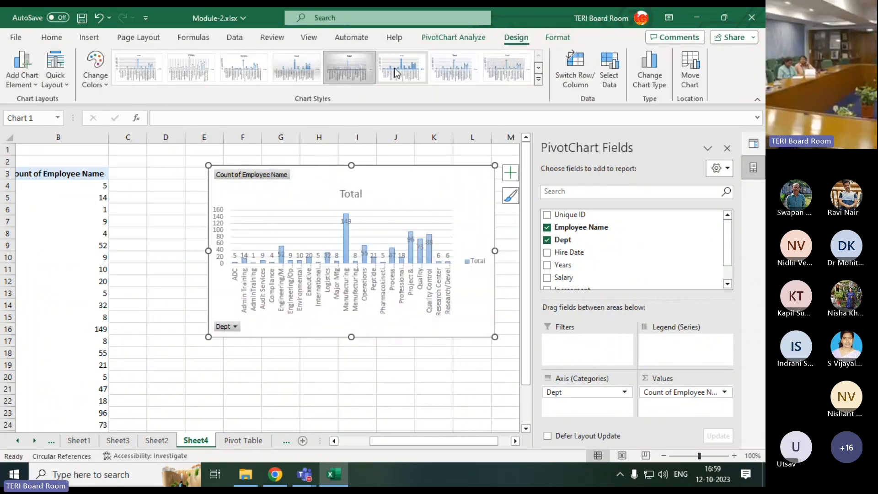
pyautogui.click(500, 70)
pyautogui.click(536, 81)
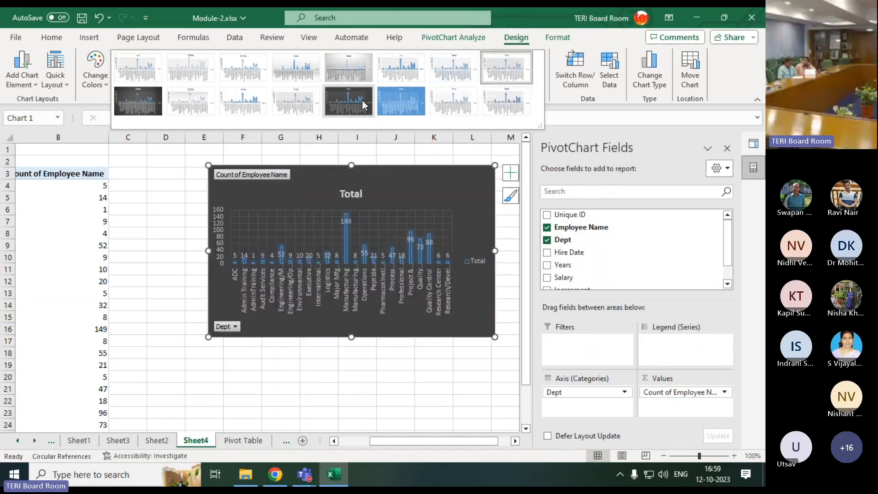
pyautogui.click(144, 111)
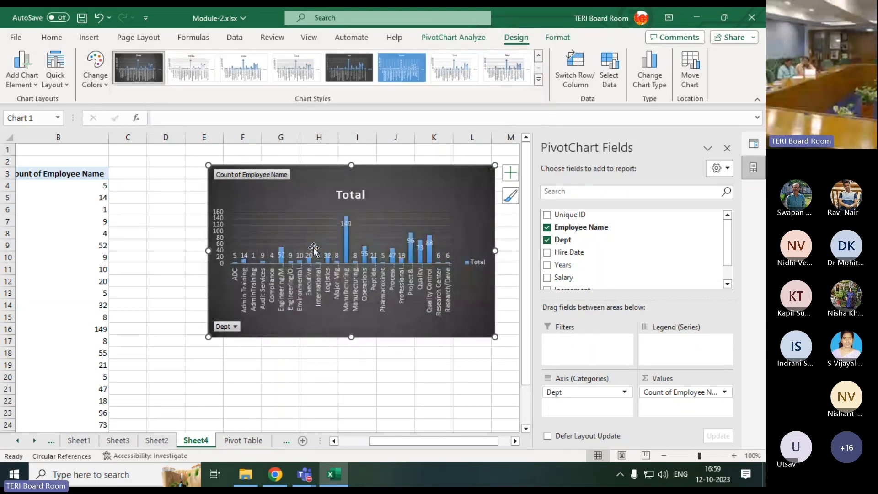
# Move the PivotChart closer to the PivotTable, beside the employee count column
pyautogui.click(376, 388)
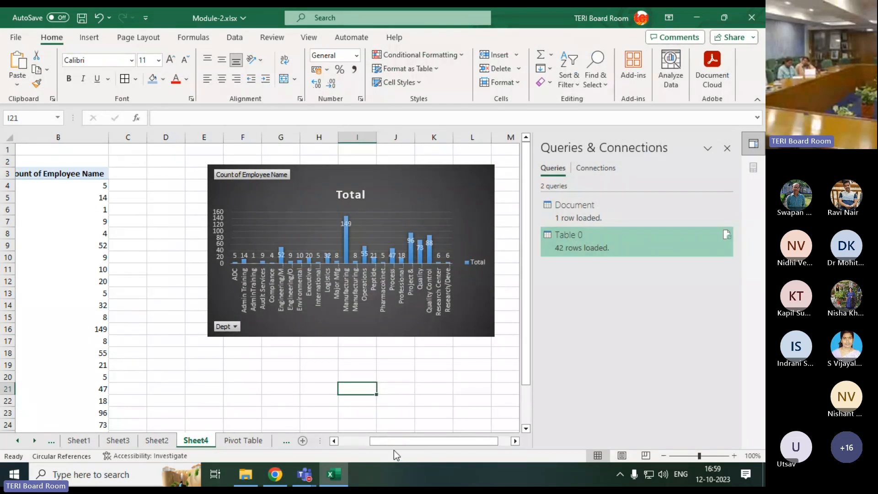
pyautogui.moveTo(396, 440); pyautogui.dragTo(365, 441)
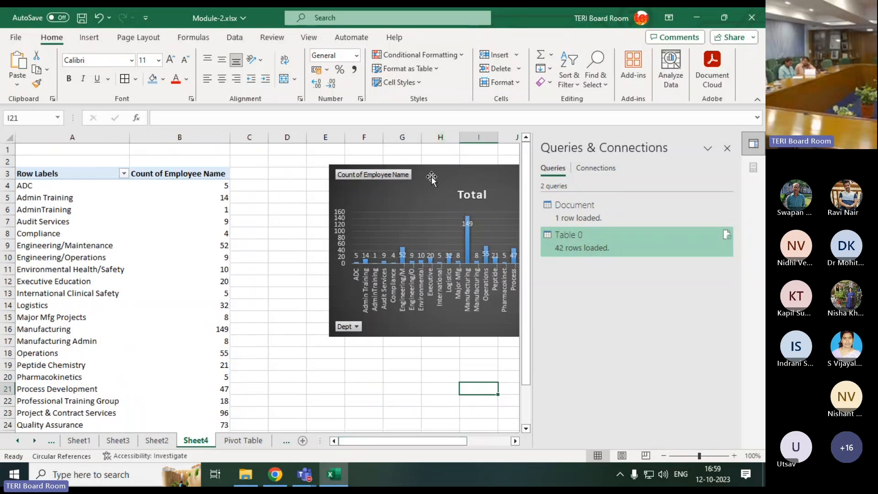
pyautogui.moveTo(432, 177); pyautogui.dragTo(337, 171)
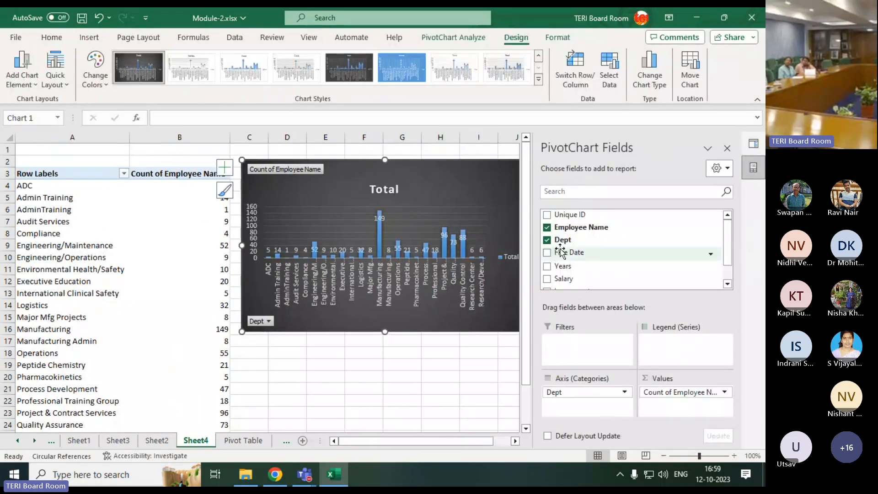
# Add Years as a second value in the PivotChart and summarize it by Count
pyautogui.scroll(-1, 560, 252)
pyautogui.moveTo(563, 244); pyautogui.dragTo(657, 407)
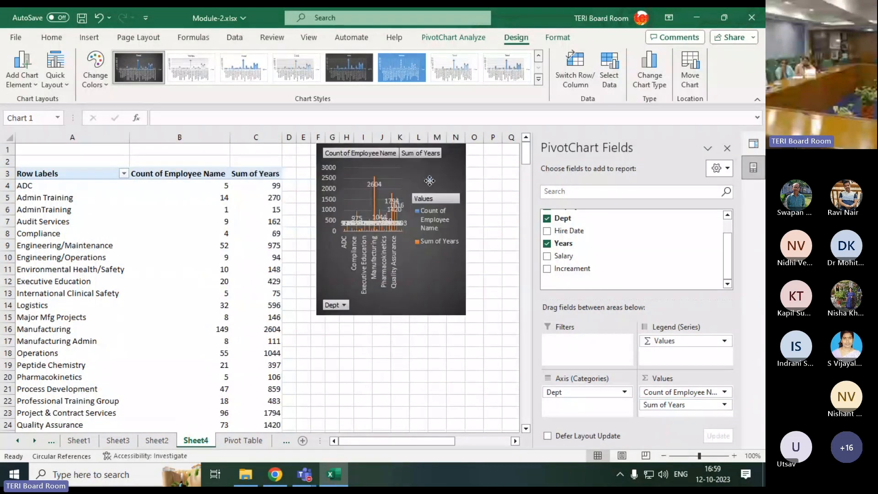
pyautogui.click(725, 405)
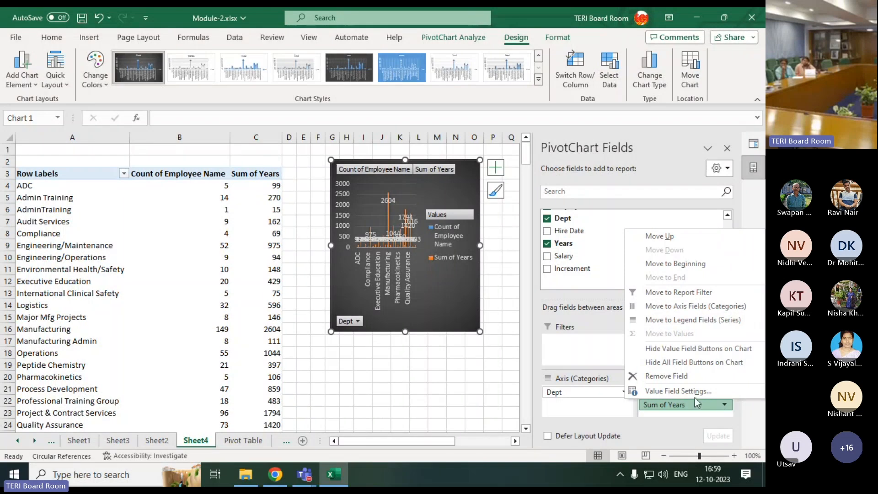
pyautogui.click(688, 392)
pyautogui.click(487, 240)
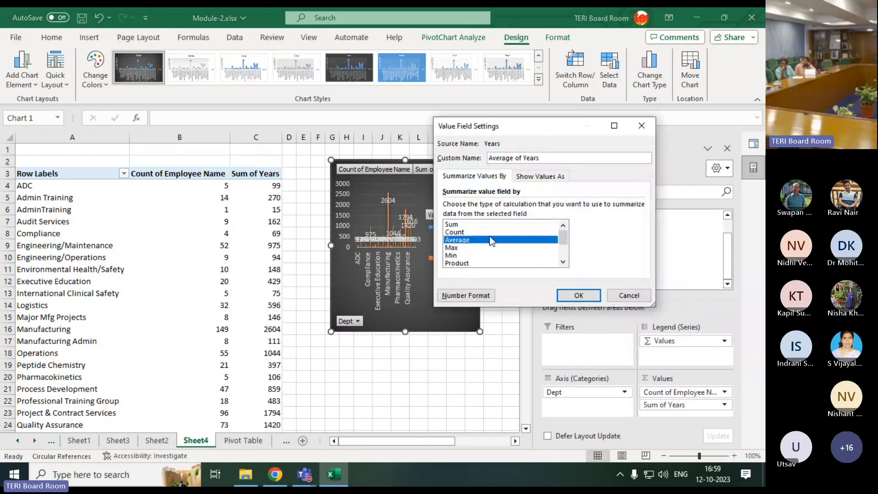
pyautogui.click(489, 232)
pyautogui.click(578, 297)
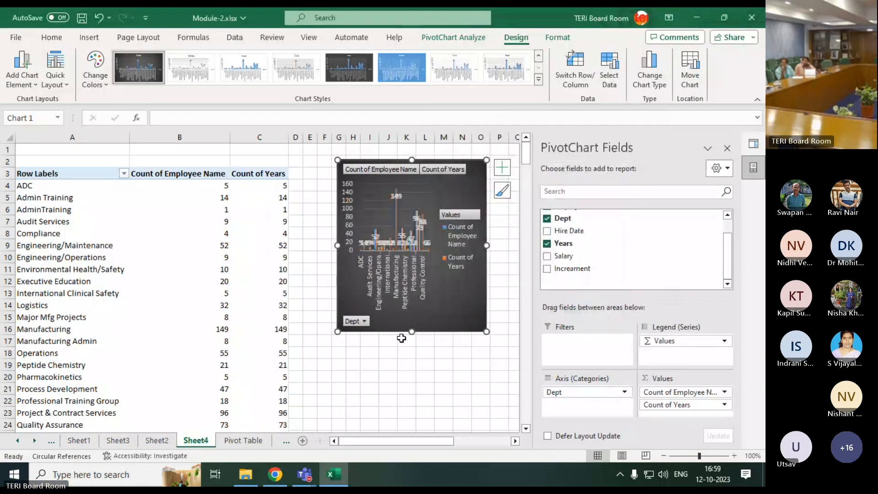
# Move Years from the values to the report filter and filter the PivotTable to 20 years
pyautogui.moveTo(665, 407); pyautogui.dragTo(614, 360)
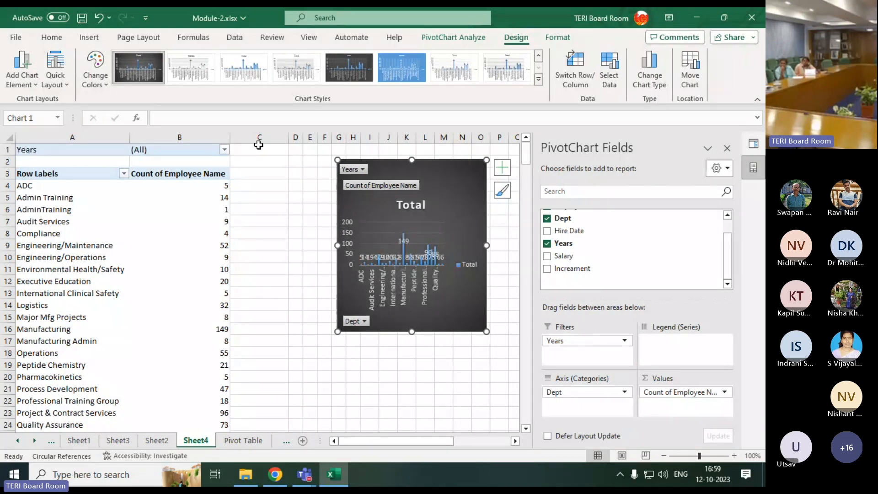
pyautogui.click(224, 149)
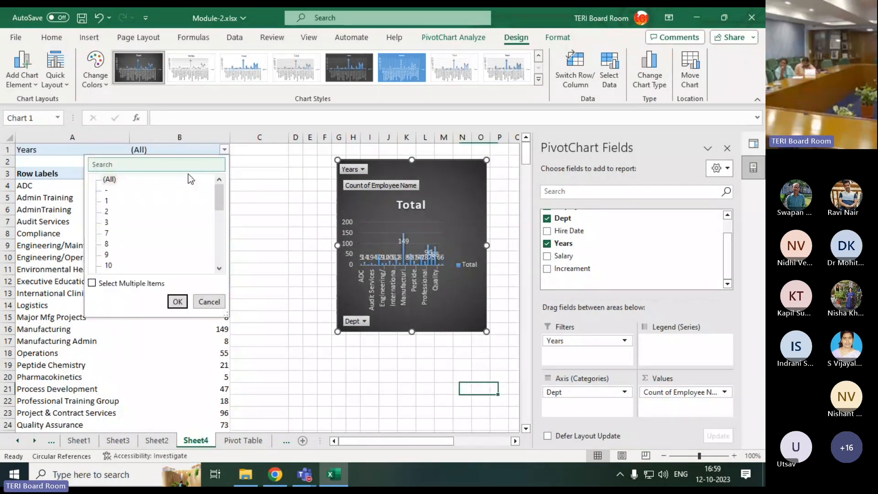
pyautogui.scroll(-4, 105, 215)
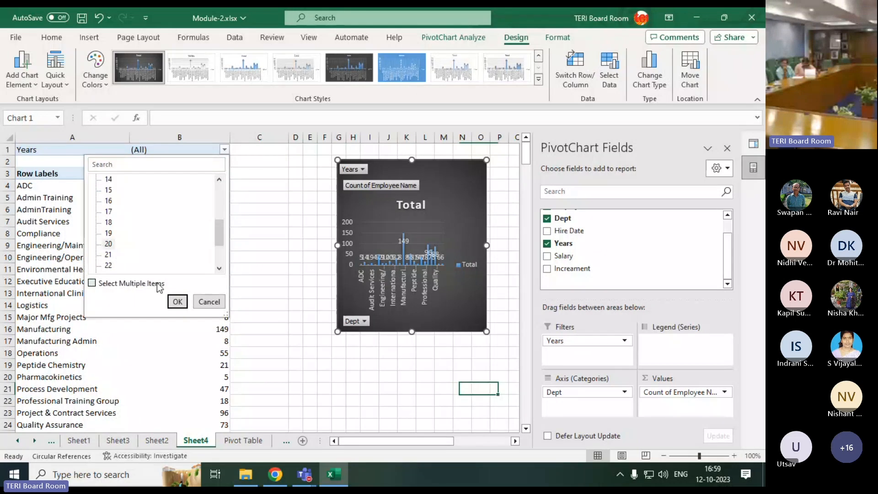
pyautogui.click(178, 301)
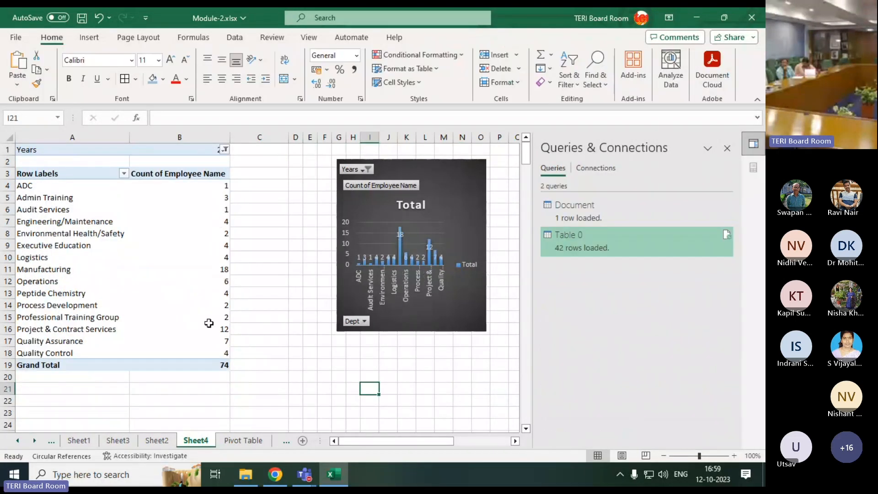
# Examine the filtered employee counts and department labels in the PivotTable, down to the Grand Total row
pyautogui.moveTo(217, 185); pyautogui.dragTo(206, 350)
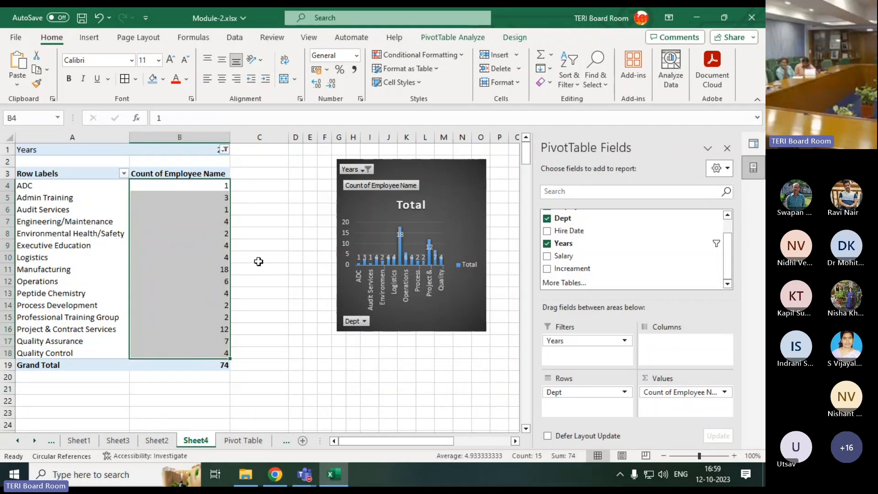
pyautogui.click(266, 366)
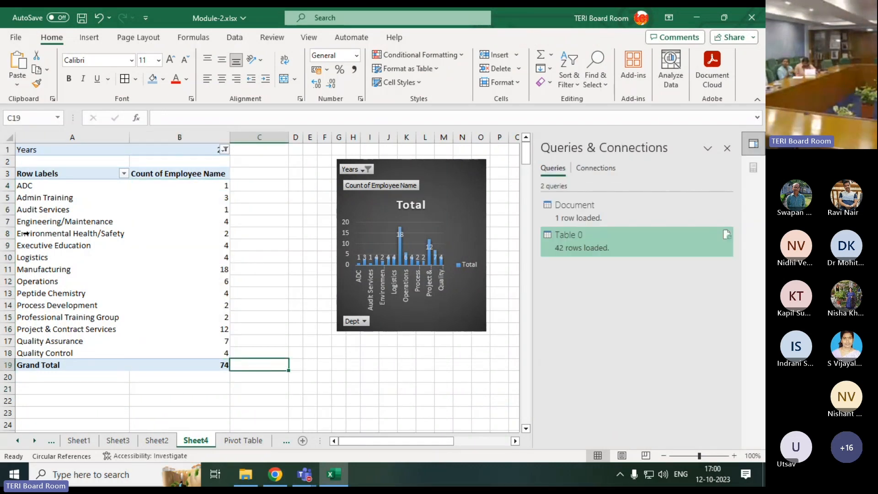
pyautogui.moveTo(23, 186); pyautogui.dragTo(33, 234)
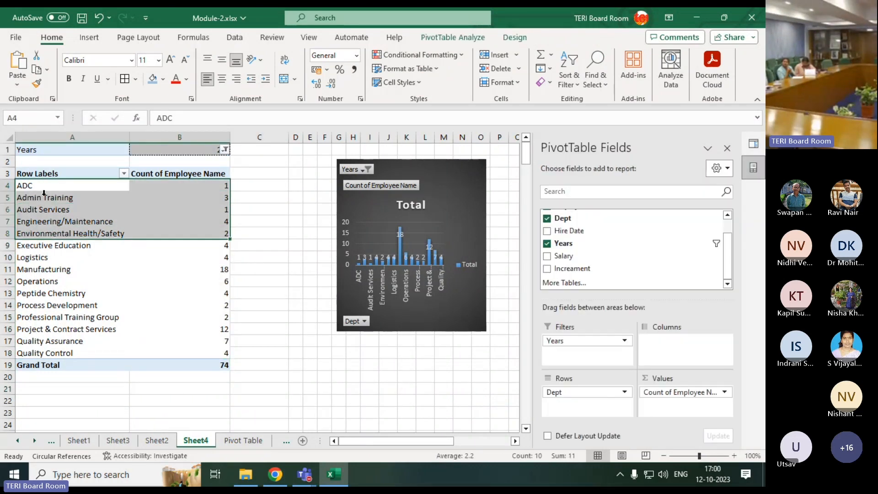
pyautogui.click(56, 197)
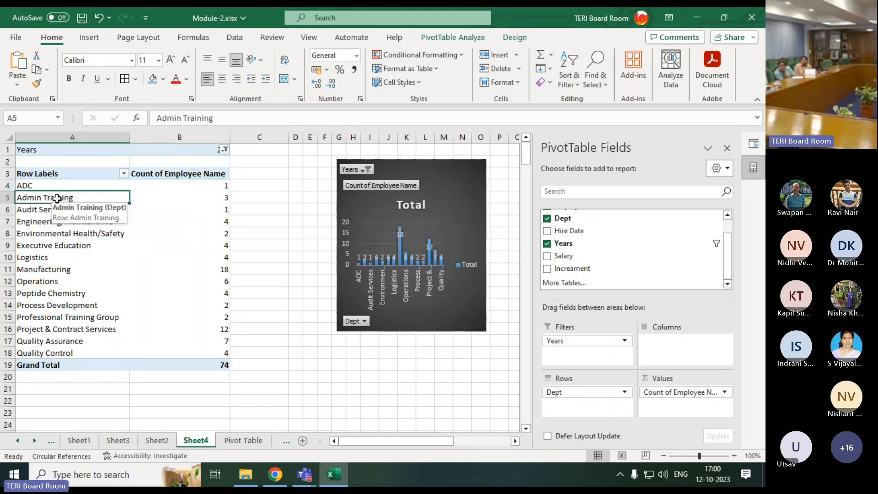
pyautogui.click(45, 210)
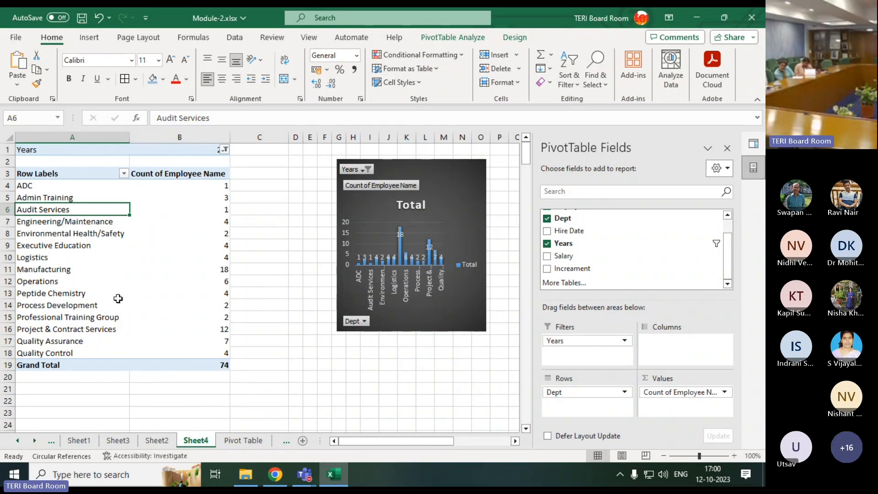
# Drill down into the filtered Grand Total to list its underlying records on a new sheet, and look through them
pyautogui.doubleClick(218, 366)
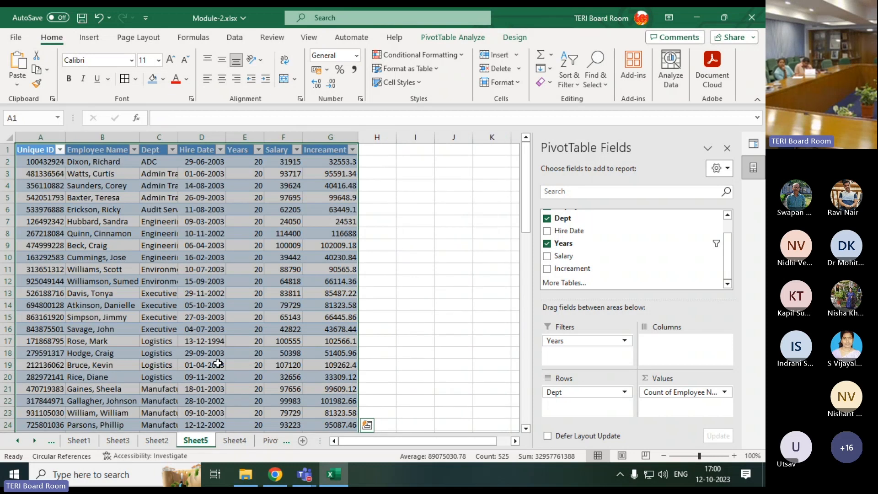
pyautogui.scroll(-19, 218, 363)
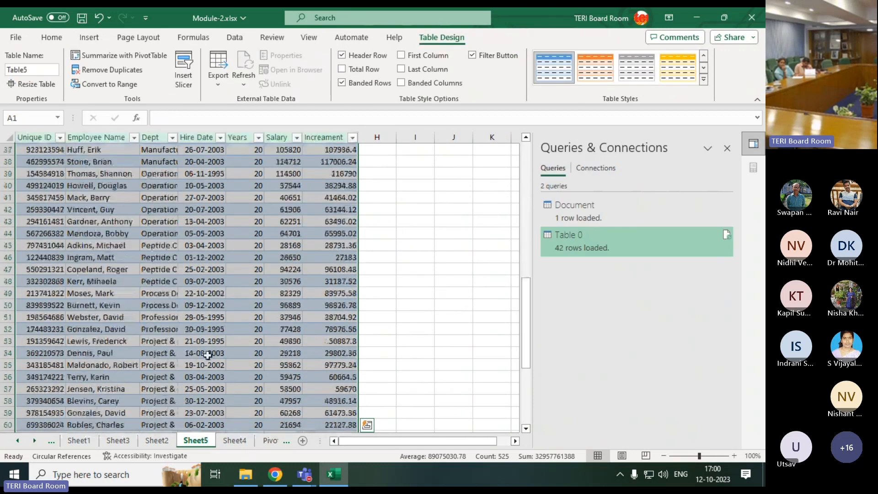
pyautogui.scroll(-4, 232, 372)
pyautogui.scroll(20, 245, 364)
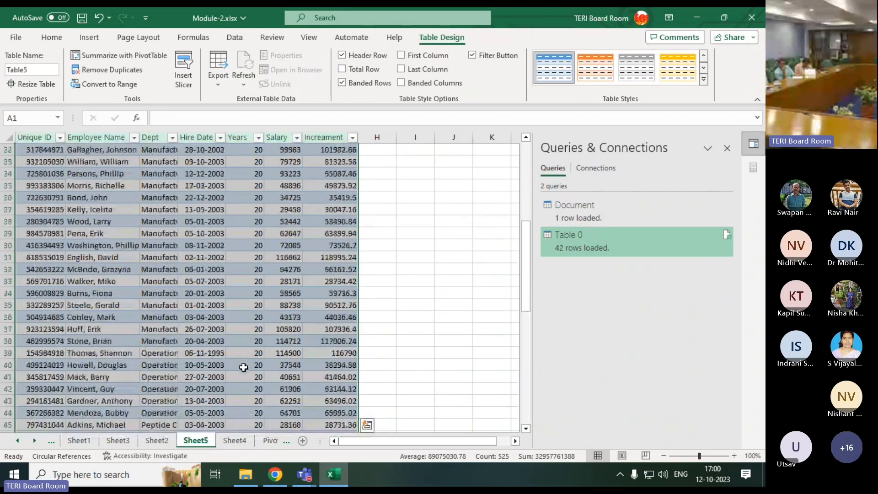
pyautogui.scroll(1, 239, 367)
pyautogui.click(415, 305)
pyautogui.moveTo(305, 475)
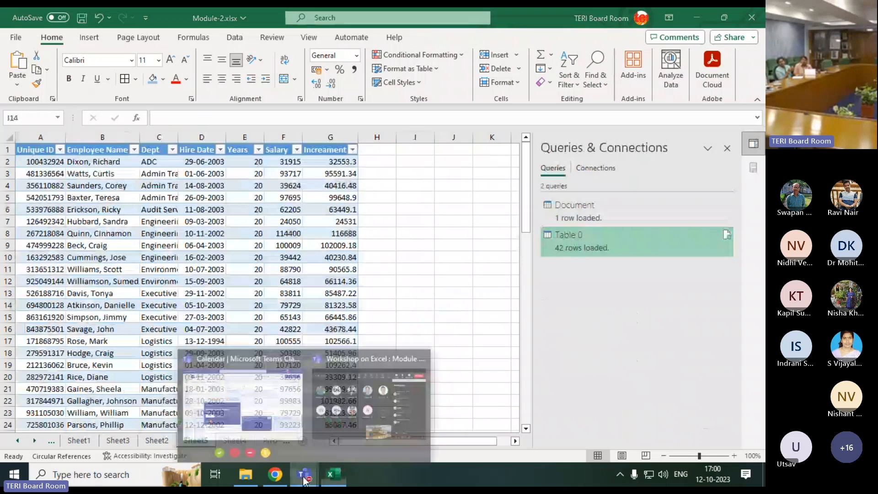
pyautogui.click(326, 418)
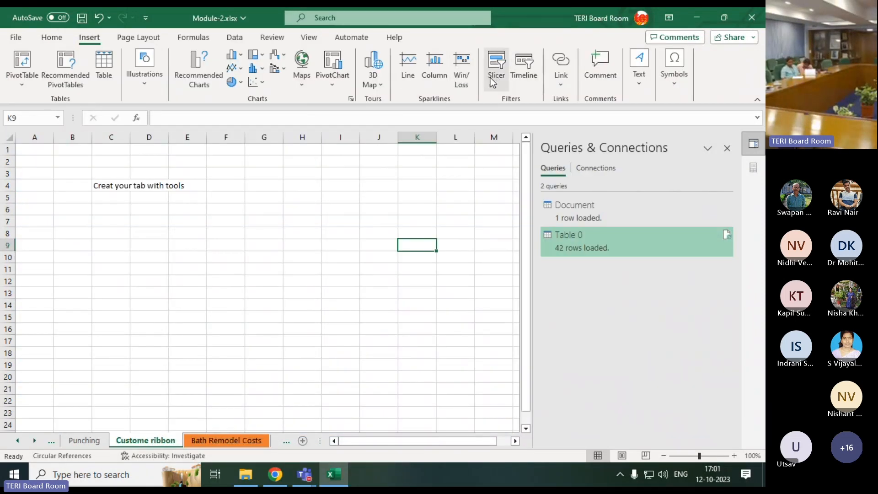
# Return to the department PivotTable on Sheet4 and delete the PivotChart beside it
pyautogui.click(17, 441)
pyautogui.click(17, 441)
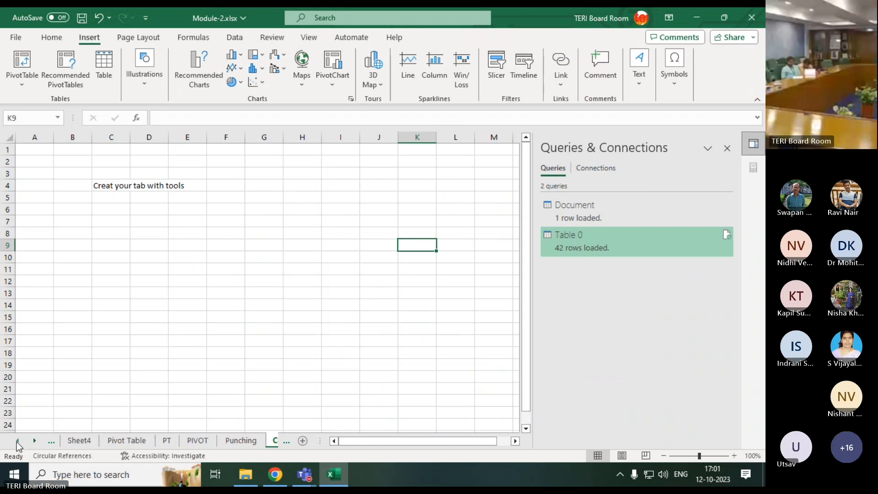
pyautogui.click(127, 440)
pyautogui.click(79, 440)
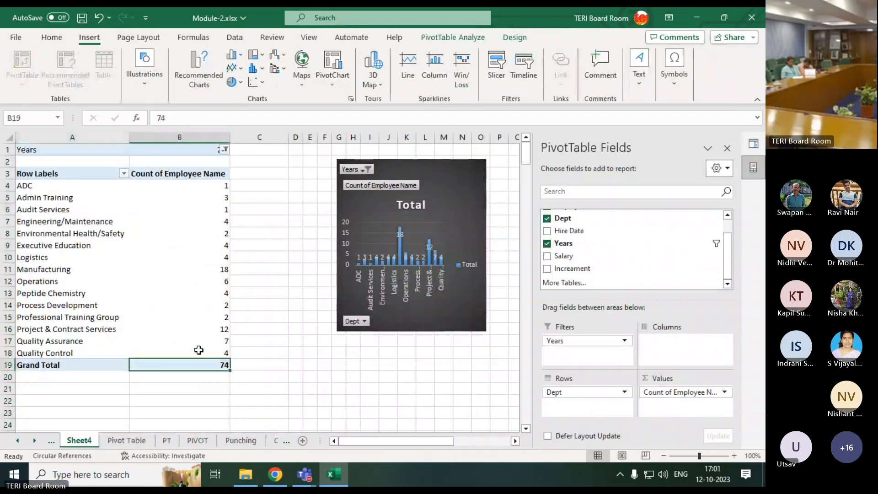
pyautogui.click(452, 174)
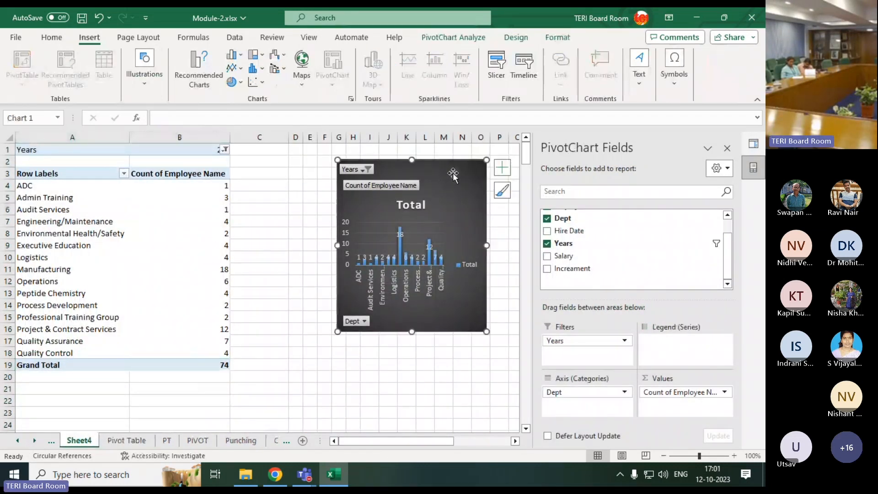
pyautogui.press('Delete')
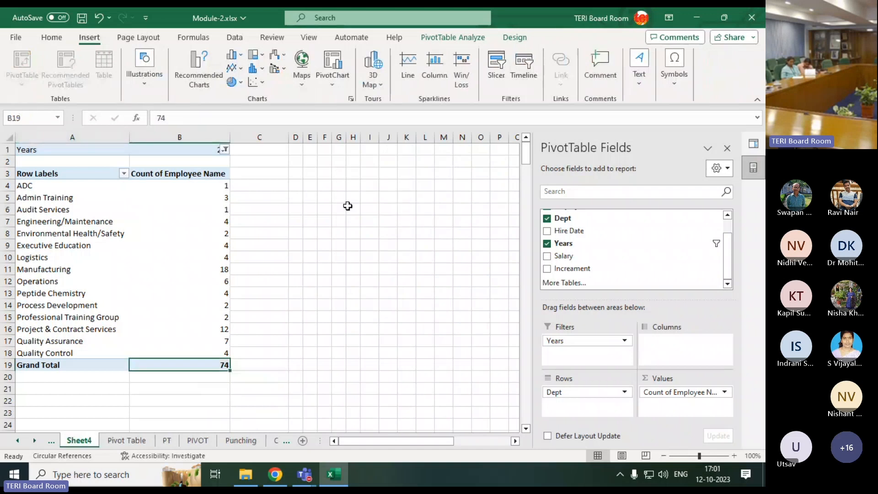
# Reset the PivotTable's Years report filter to (All)
pyautogui.click(225, 148)
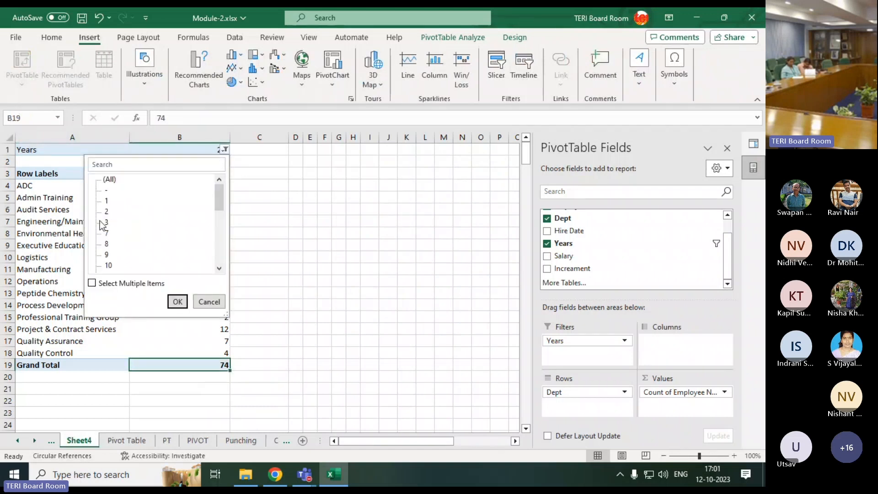
pyautogui.click(105, 180)
pyautogui.click(178, 302)
pyautogui.scroll(-2, 173, 300)
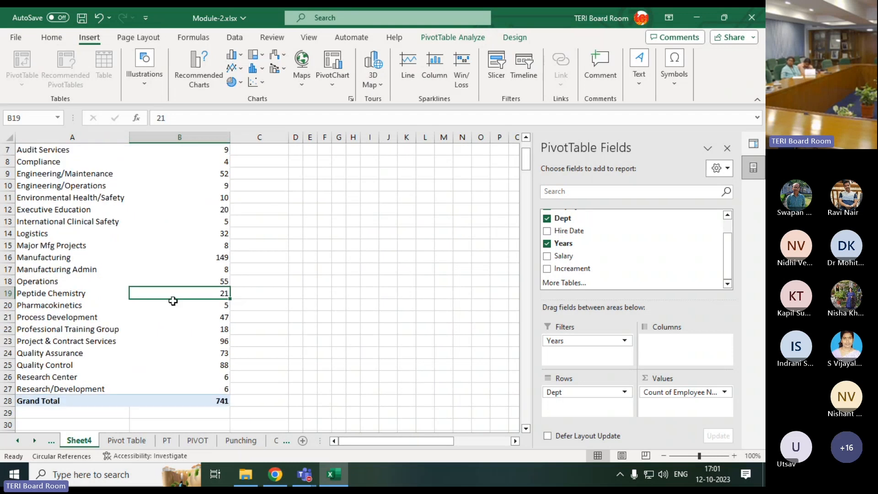
# Insert a slicer for the Dept field of the PivotTable
pyautogui.click(487, 75)
pyautogui.moveTo(526, 117); pyautogui.dragTo(374, 166)
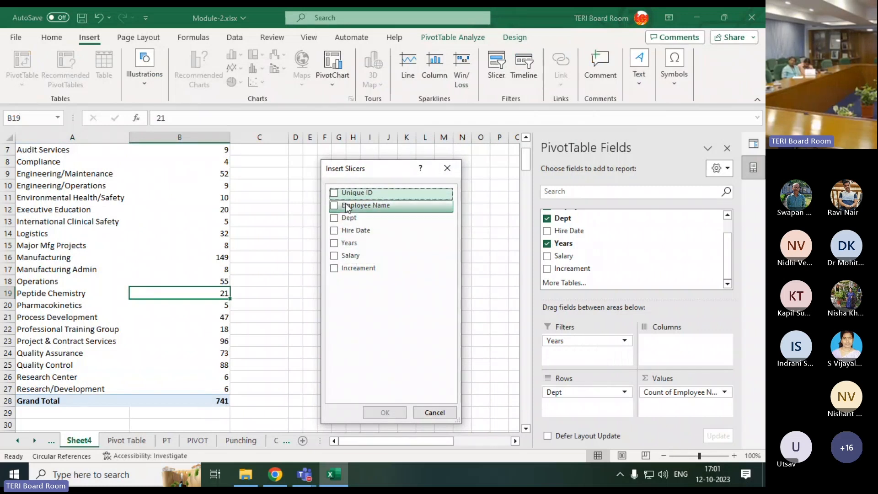
pyautogui.click(335, 218)
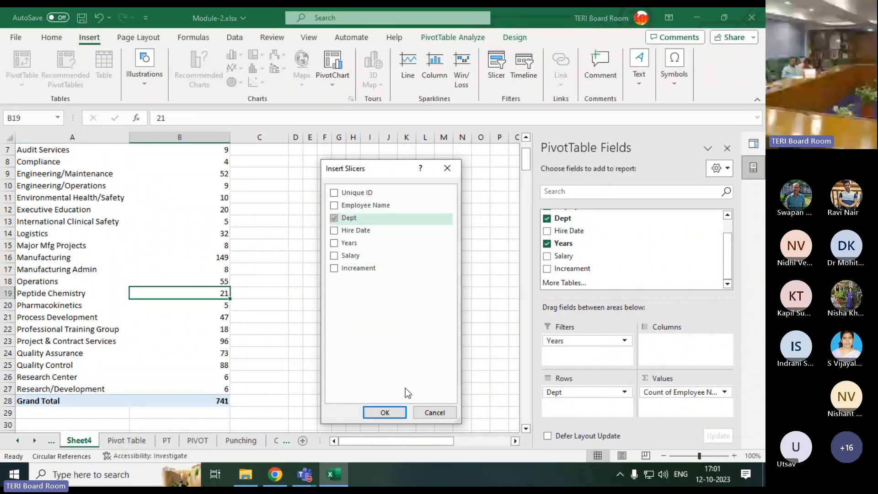
pyautogui.click(385, 412)
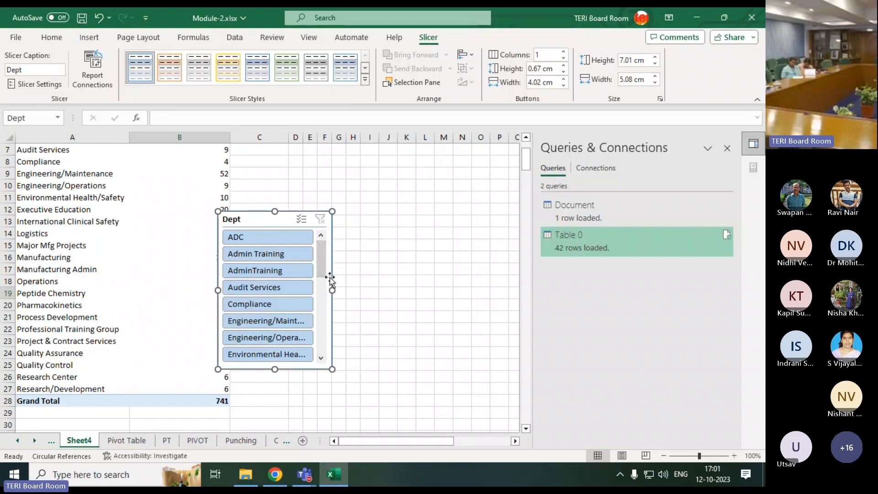
# Widen the Dept slicer to about 9.5 cm, move it up beside the PivotTable and look through its department entries
pyautogui.moveTo(331, 291); pyautogui.dragTo(433, 288)
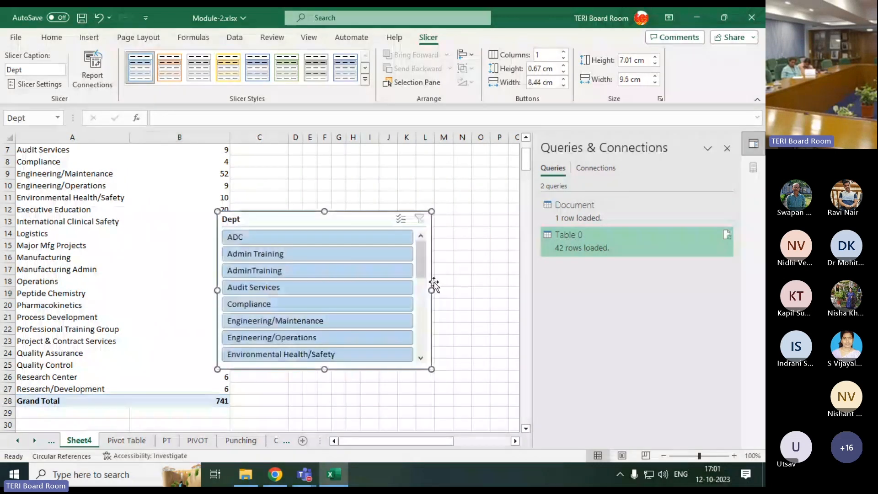
pyautogui.moveTo(325, 222); pyautogui.dragTo(326, 165)
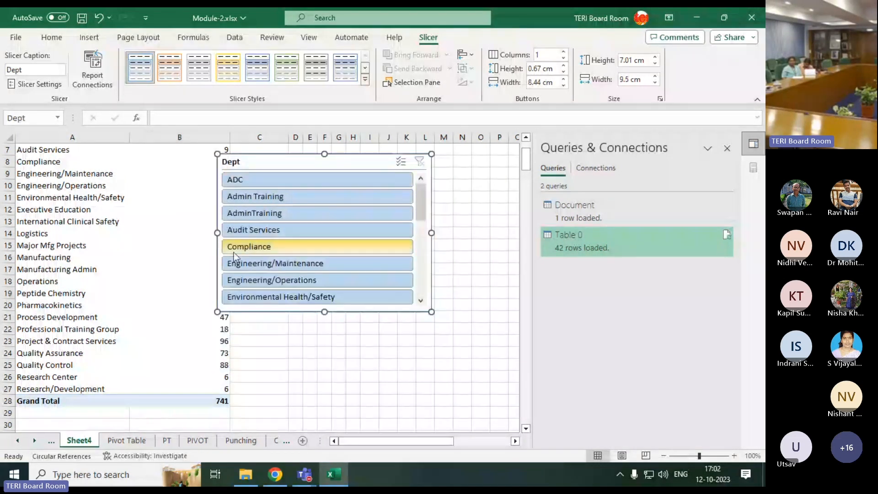
pyautogui.scroll(-5, 274, 247)
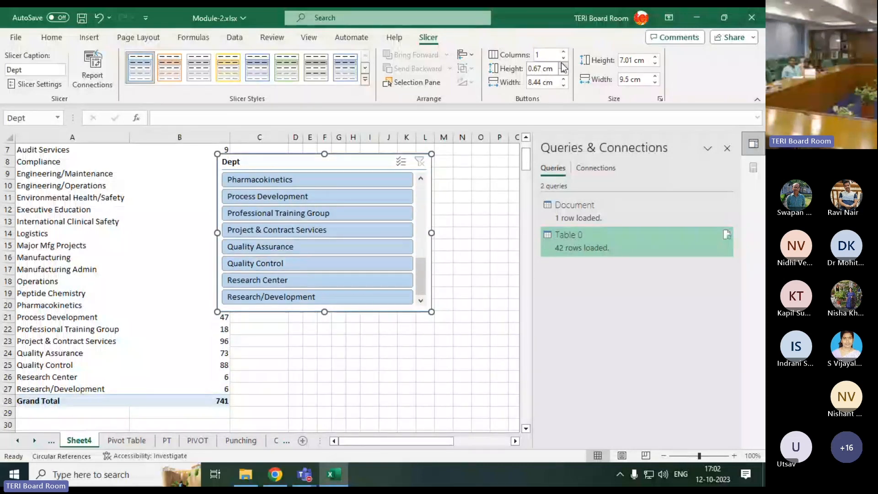
# Arrange the Dept slicer buttons in 3 columns and widen the slicer to about 20.7 cm
pyautogui.click(550, 55)
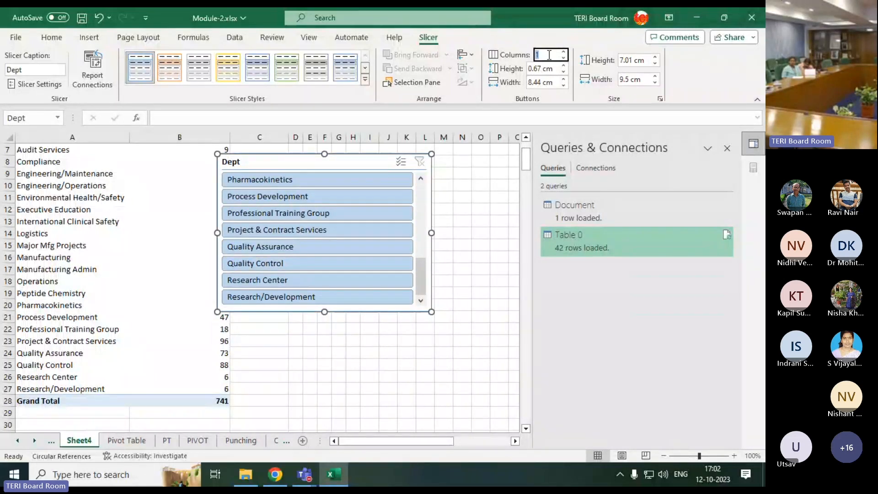
pyautogui.press('Return')
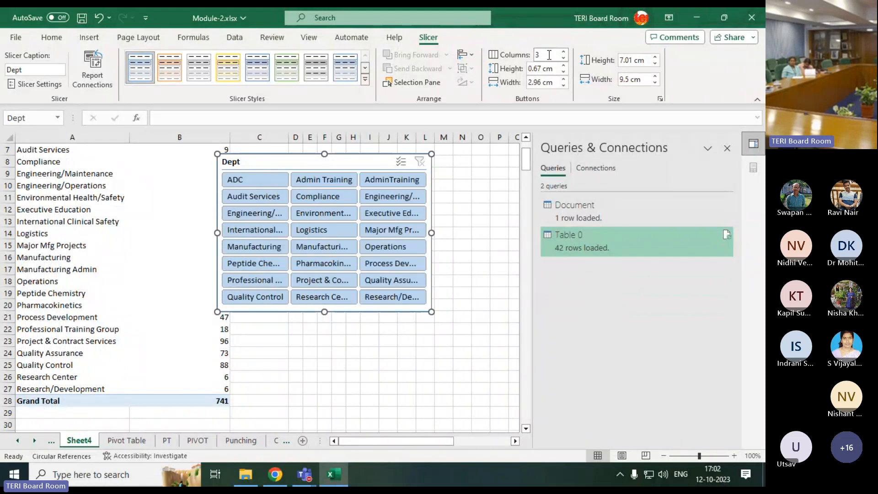
pyautogui.moveTo(431, 232); pyautogui.dragTo(413, 233)
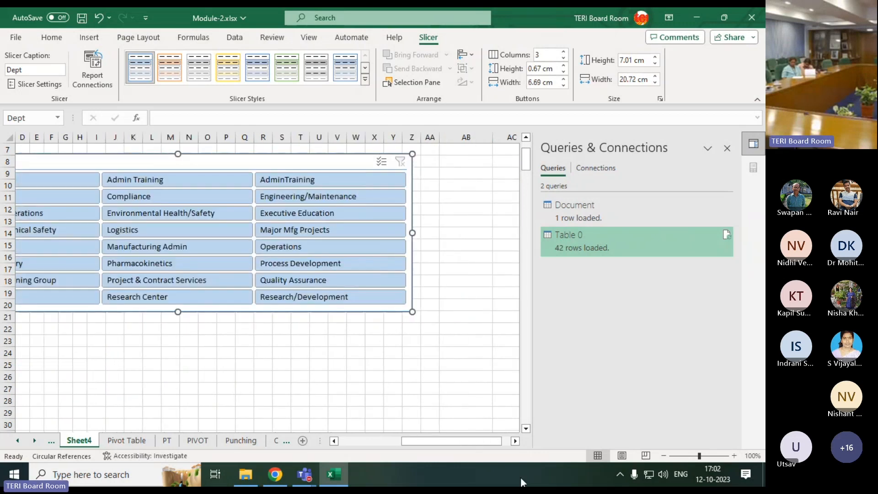
pyautogui.moveTo(444, 441); pyautogui.dragTo(396, 442)
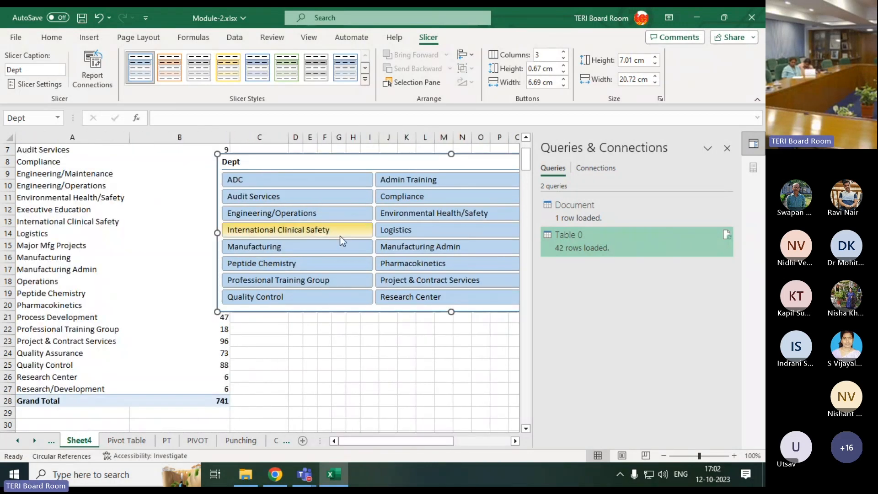
# Filter the PivotTable with the Dept slicer to Compliance, switch it to Logistics and view the filtered table
pyautogui.click(401, 198)
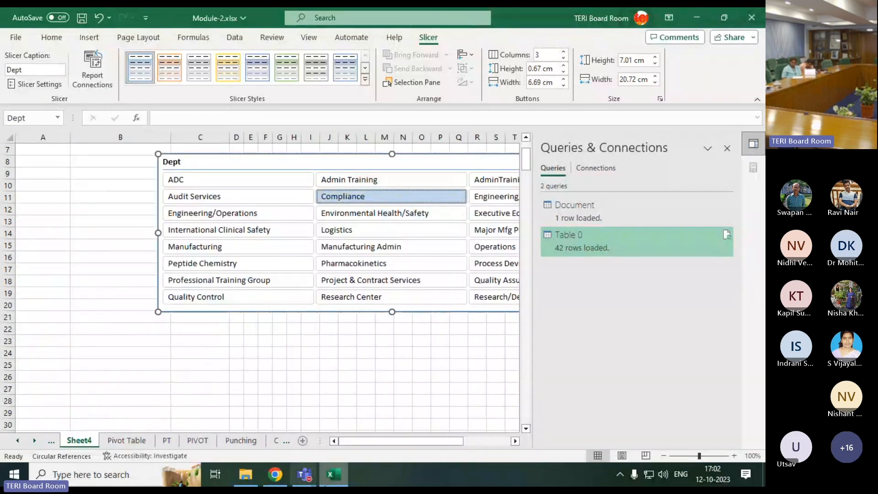
pyautogui.click(335, 230)
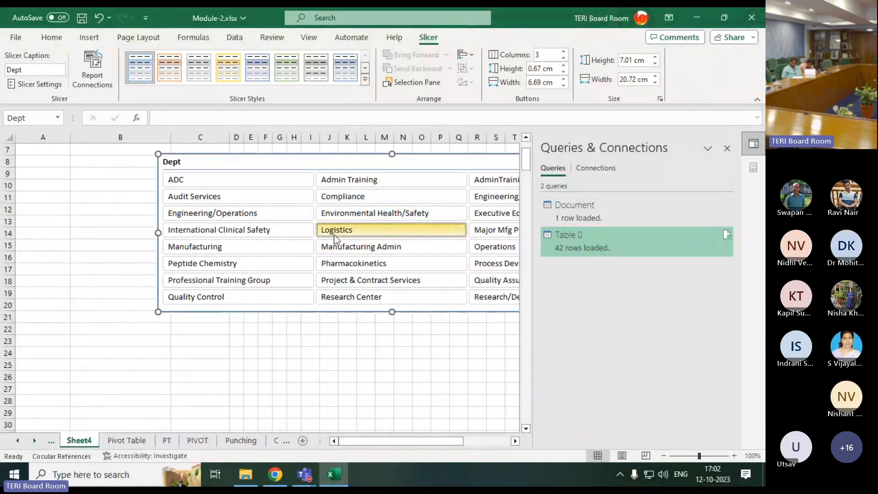
pyautogui.click(95, 275)
pyautogui.hotkey('ctrl', 'Home')
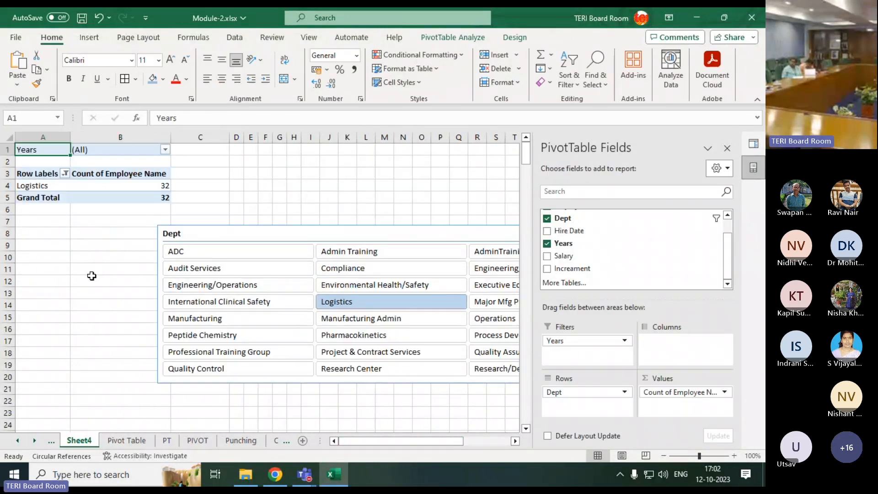
# Filter the PivotTable to Peptide Chemistry with the slicer, and reposition the slicer near the sheet's first rows, clear of the PivotTable
pyautogui.moveTo(247, 236); pyautogui.dragTo(252, 151)
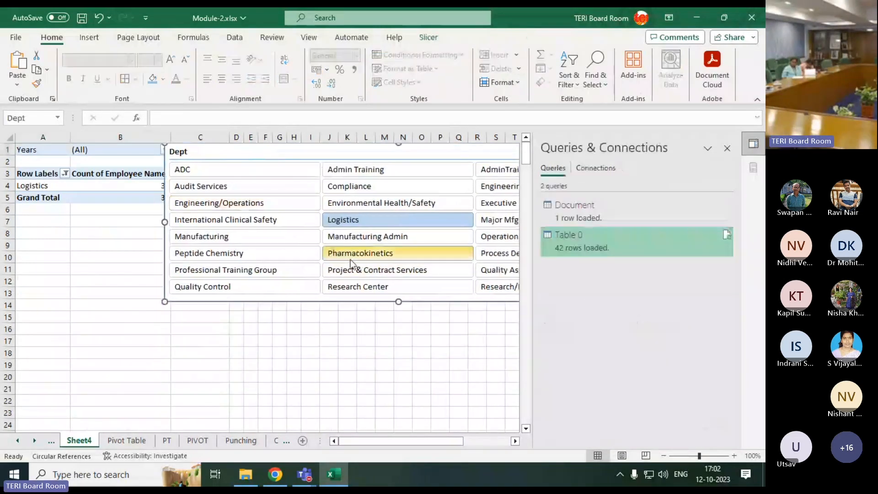
pyautogui.click(218, 255)
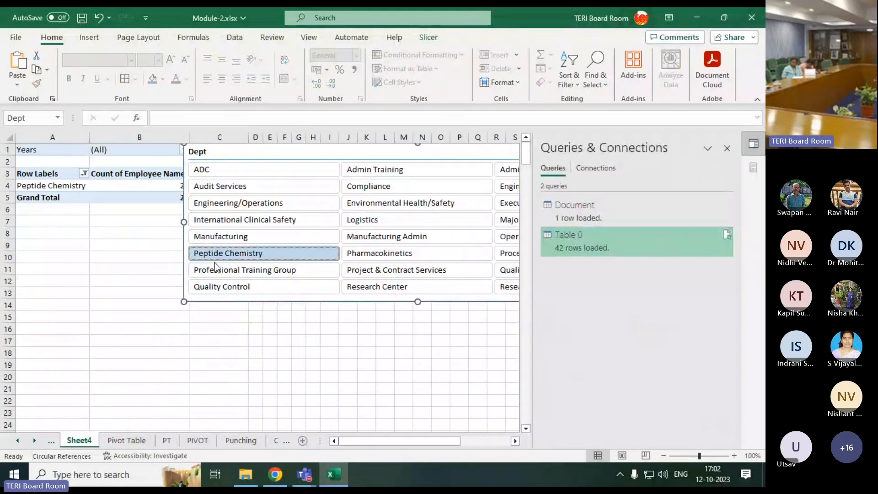
pyautogui.moveTo(290, 148); pyautogui.dragTo(316, 156)
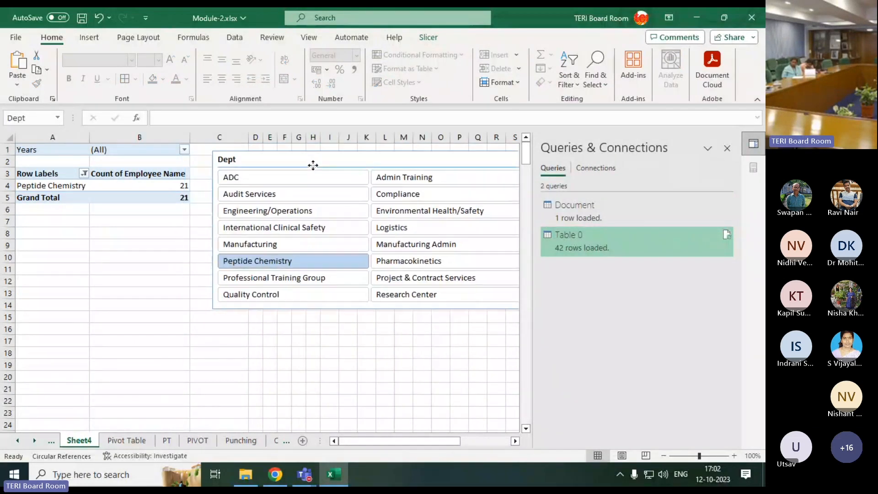
# Filter the PivotTable with the slicer to Professional Training Group, switch it to Quality Control and check the Grand Total
pyautogui.click(256, 279)
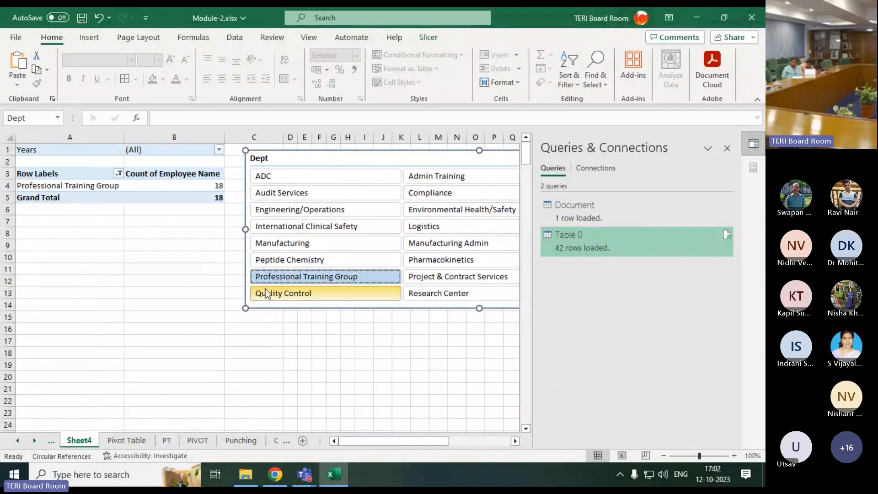
pyautogui.click(254, 294)
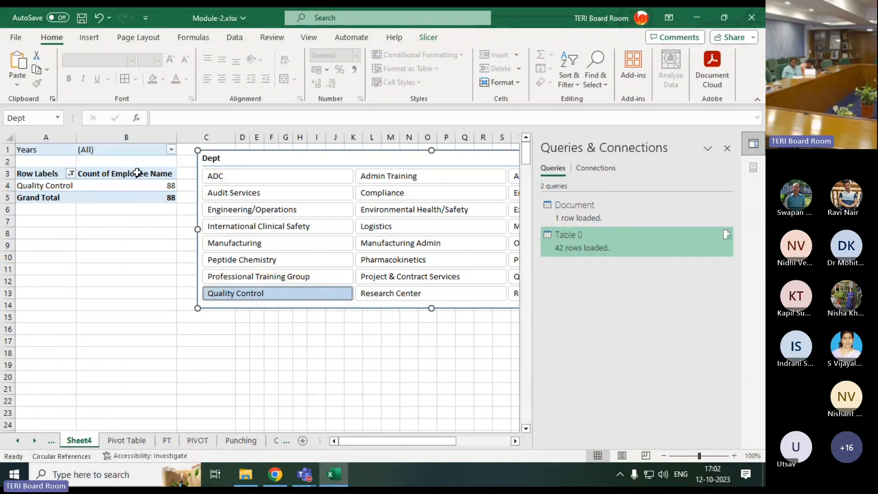
pyautogui.moveTo(159, 193)
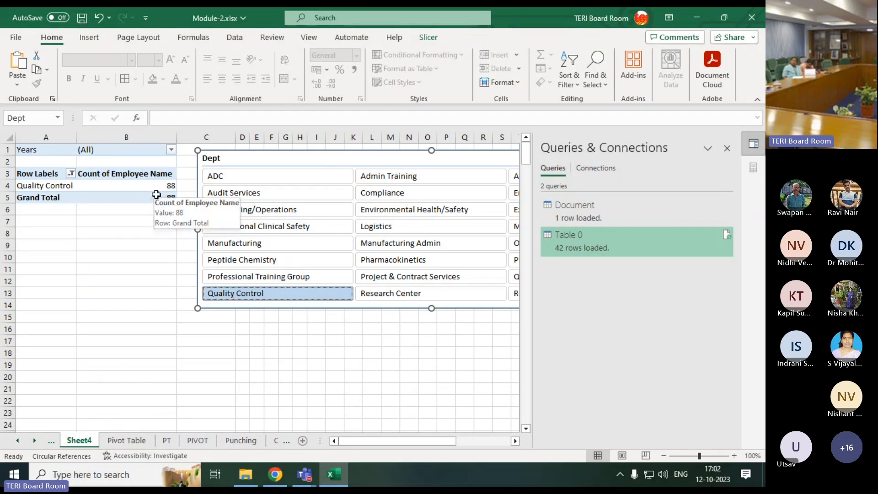
# Filter the PivotTable to Manufacturing, Peptide Chemistry and Professional Training Group together in the slicer, and switch it back to Quality Control alone
pyautogui.click(267, 239)
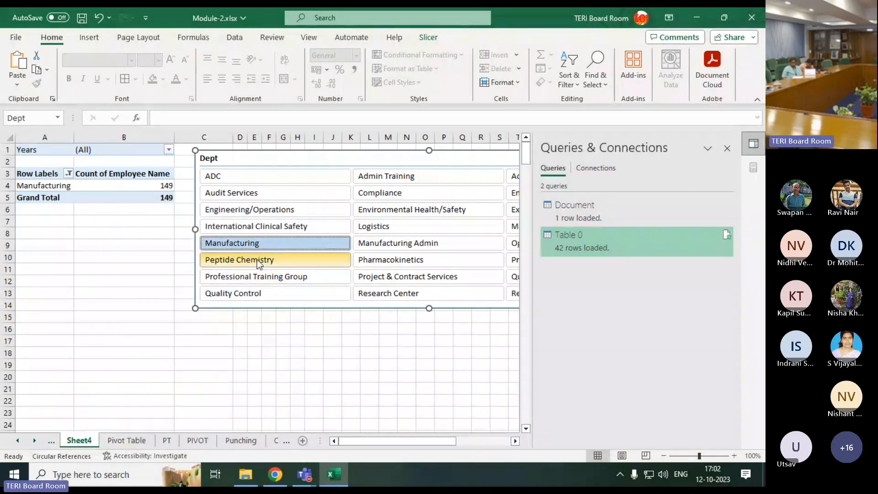
pyautogui.moveTo(275, 276); pyautogui.dragTo(295, 239)
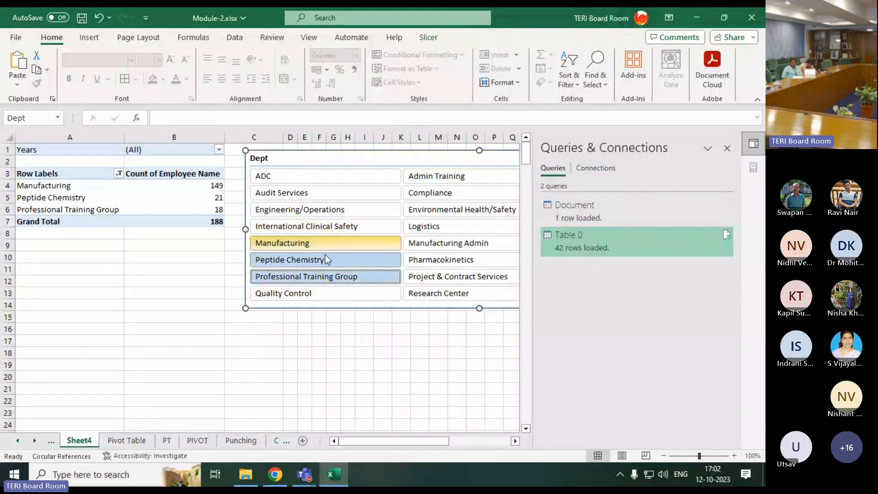
pyautogui.click(228, 327)
pyautogui.click(313, 304)
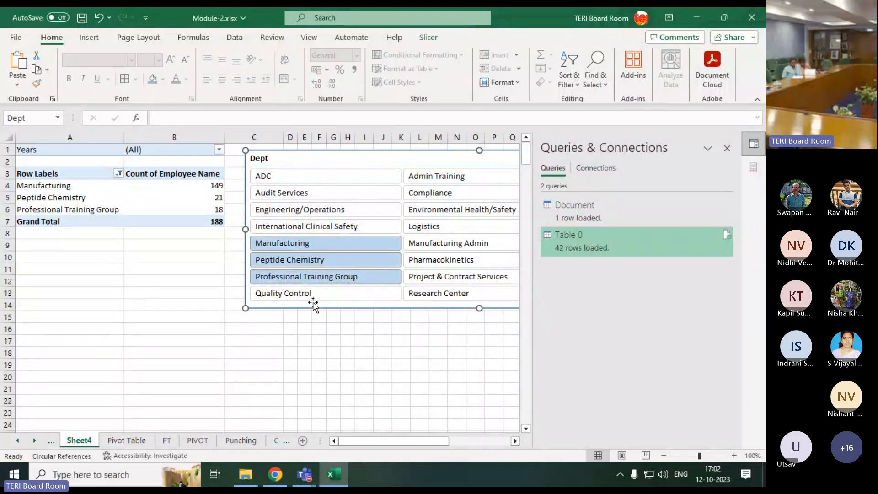
pyautogui.click(314, 295)
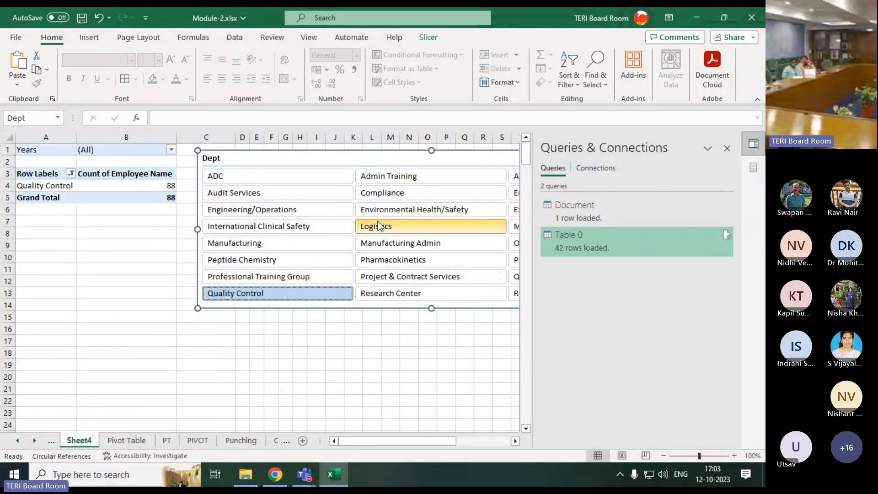
# Filter the PivotTable to Manufacturing, Logistics and Manufacturing Admin together in the Dept slicer, and select the first two department labels
pyautogui.click(270, 246)
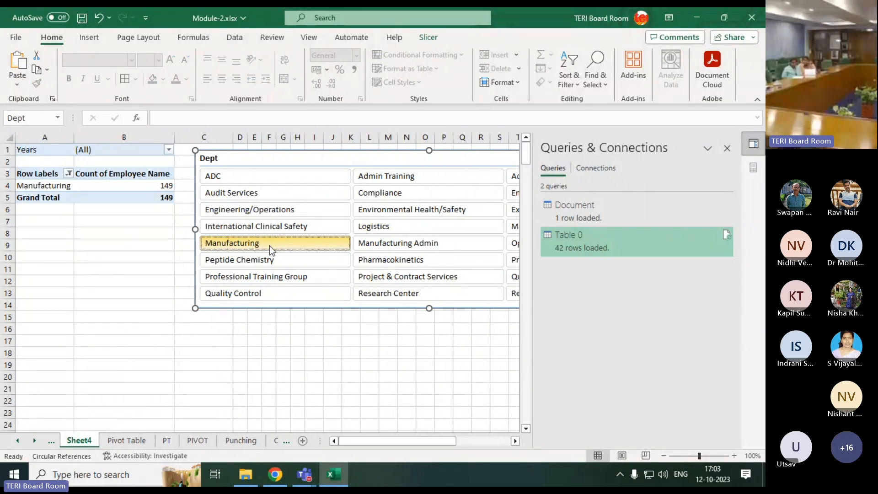
pyautogui.keyDown('ctrl'); pyautogui.click(373, 227); pyautogui.keyUp('ctrl')
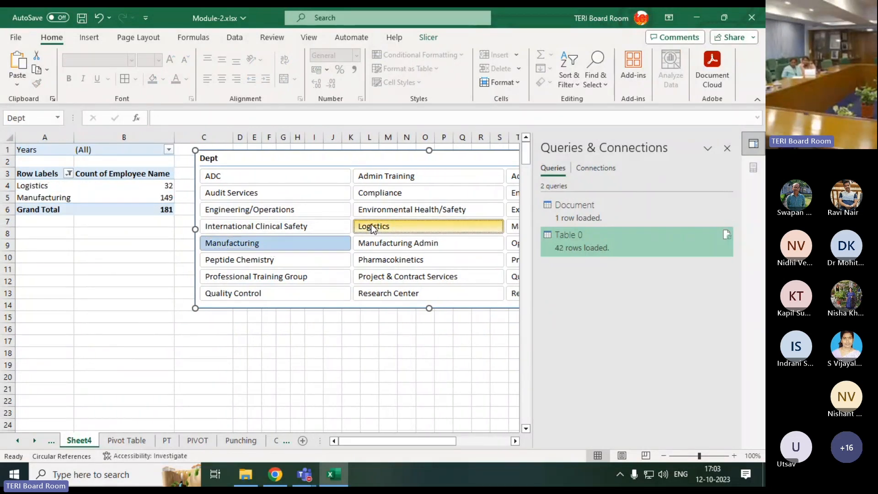
pyautogui.keyDown('ctrl'); pyautogui.click(385, 247); pyautogui.keyUp('ctrl')
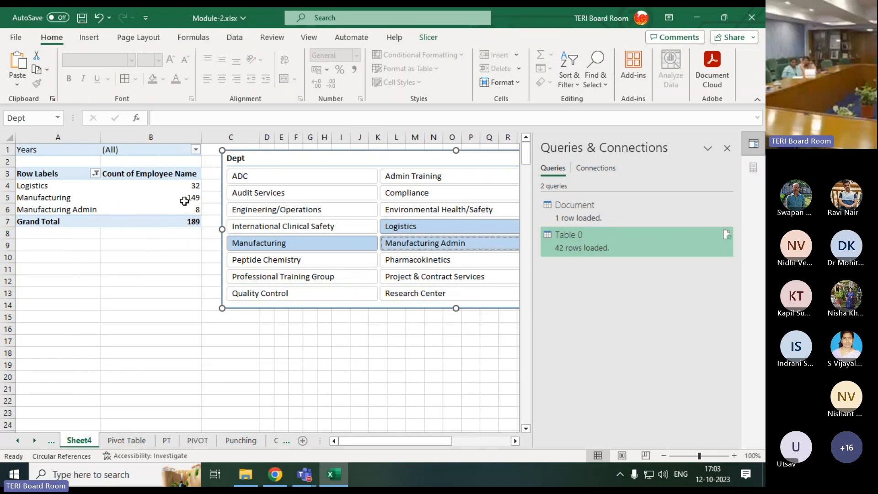
pyautogui.moveTo(42, 184); pyautogui.dragTo(52, 200)
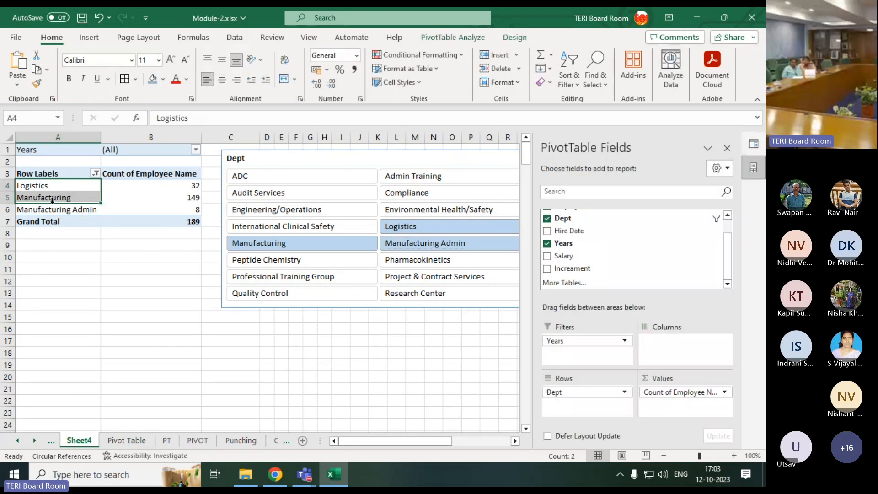
# Drill down on the PivotTable's Grand Total to list its employee records on a new sheet, review the records and return to Sheet4
pyautogui.doubleClick(153, 227)
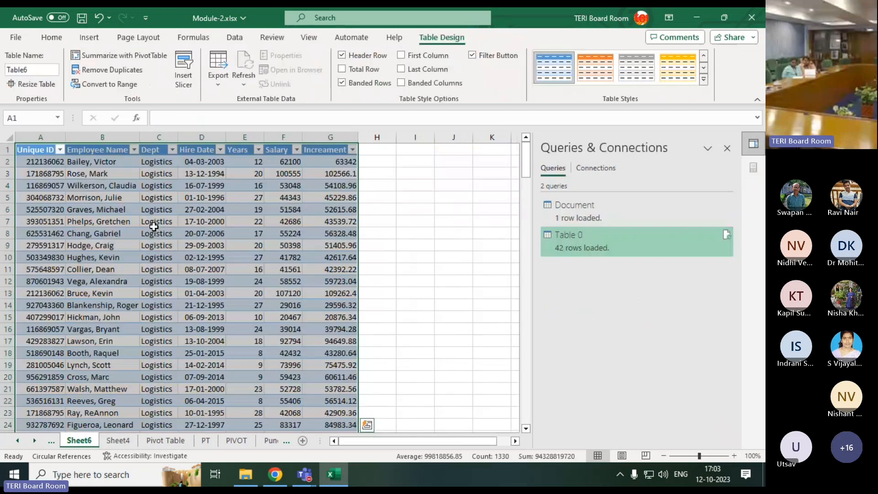
pyautogui.moveTo(31, 160); pyautogui.dragTo(314, 398)
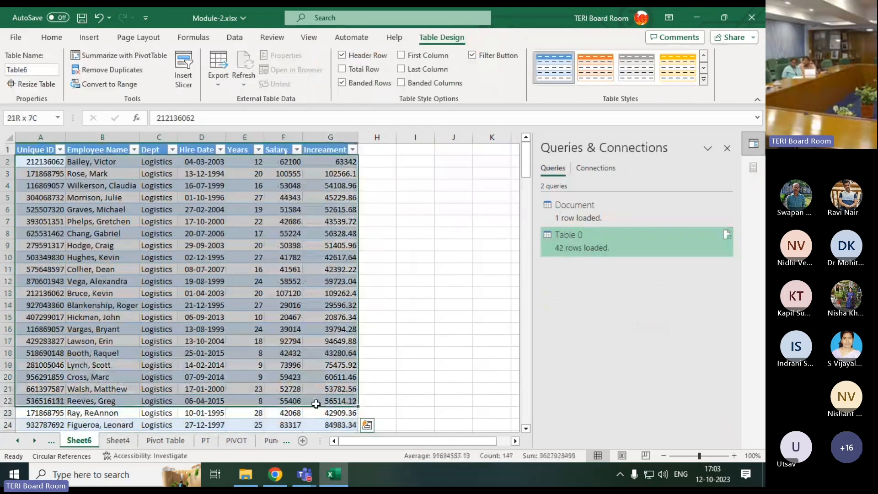
pyautogui.scroll(-12, 297, 389)
pyautogui.scroll(-20, 287, 386)
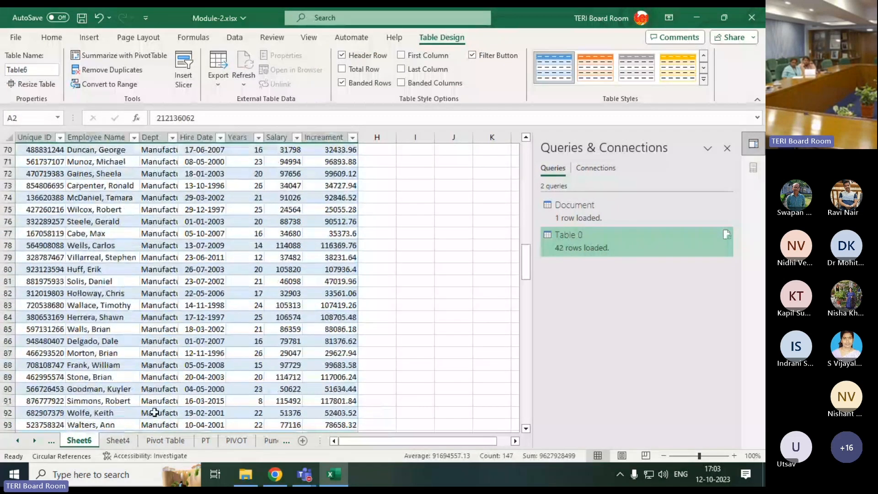
pyautogui.scroll(-11, 167, 420)
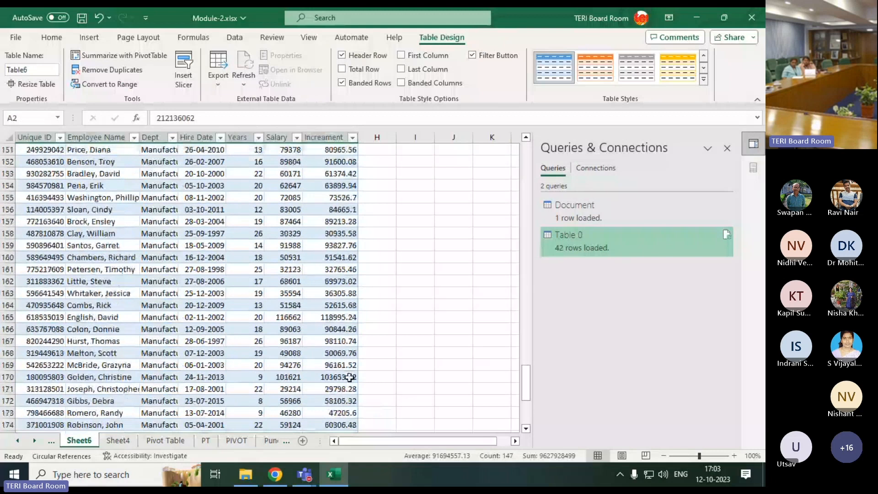
pyautogui.scroll(11, 419, 361)
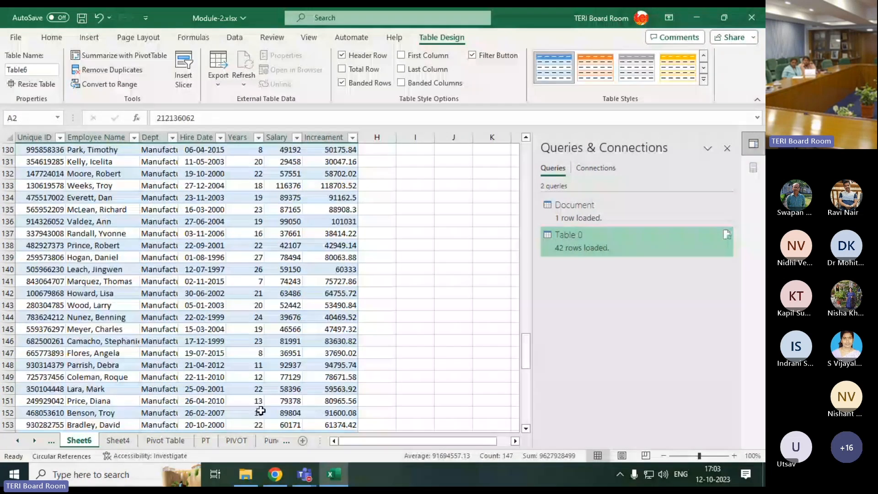
pyautogui.hotkey('ctrl', 'pagedown')
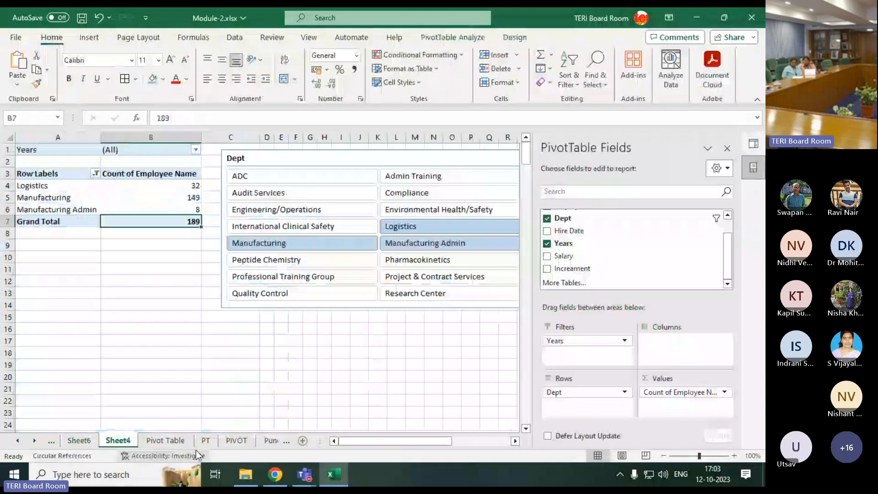
# Shift the Dept slicer slightly closer to the PivotTable, and check the source data on the Pivot Table sheet before returning to Sheet4
pyautogui.moveTo(288, 157)
pyautogui.mouseDown()
pyautogui.moveTo(256, 152)
pyautogui.moveTo(276, 162)
pyautogui.mouseUp()
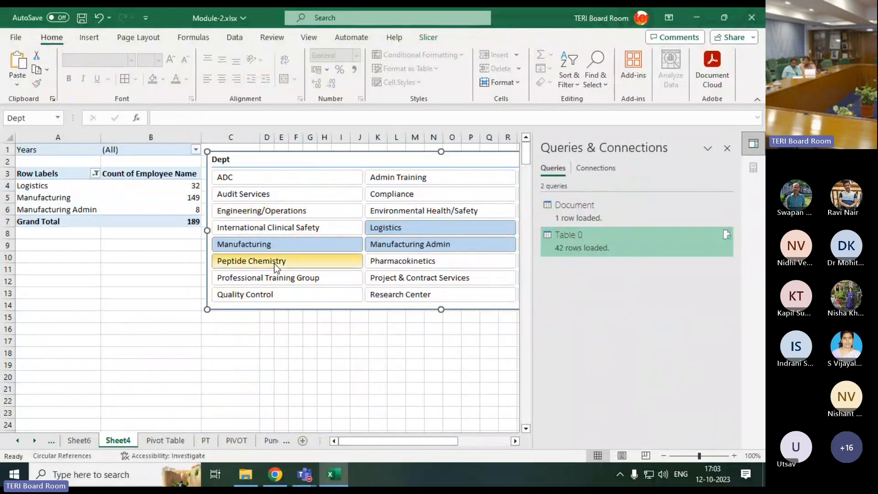
pyautogui.click(170, 441)
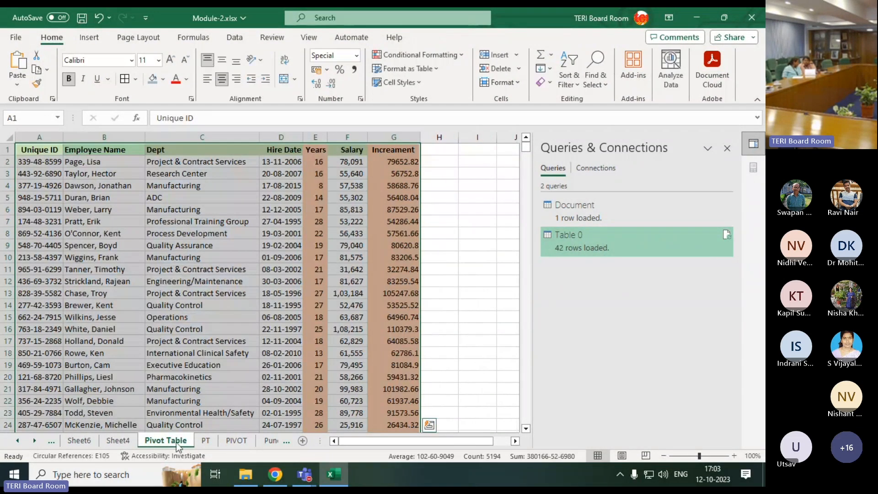
pyautogui.click(114, 442)
pyautogui.click(149, 439)
pyautogui.click(112, 440)
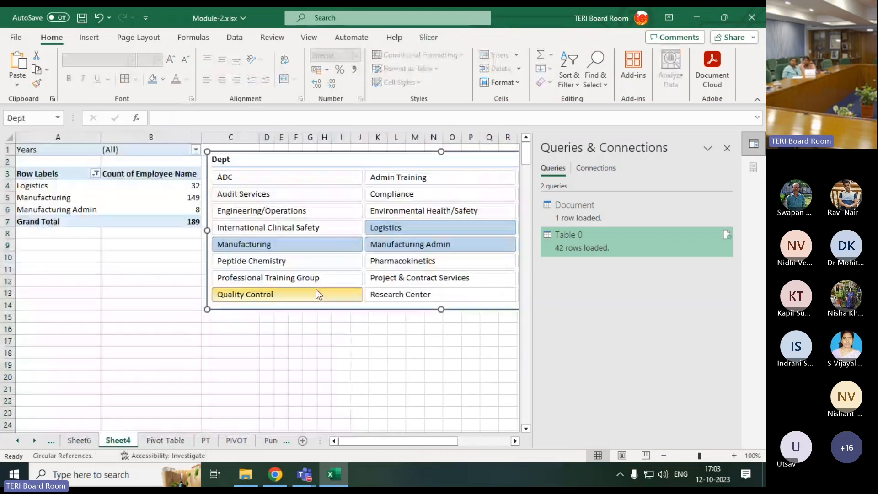
# Move the Dept slicer below the PivotTable and insert a timeline for the Hire Date field
pyautogui.click(199, 211)
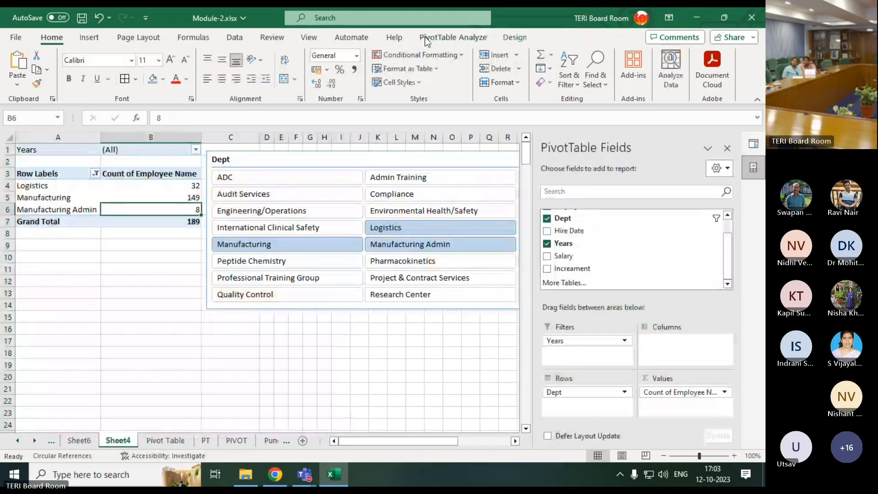
pyautogui.click(449, 38)
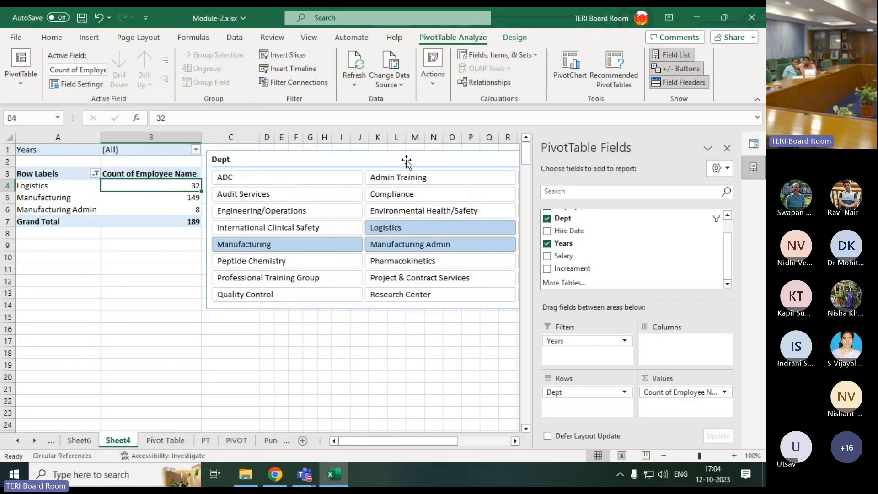
pyautogui.moveTo(406, 160); pyautogui.dragTo(221, 235)
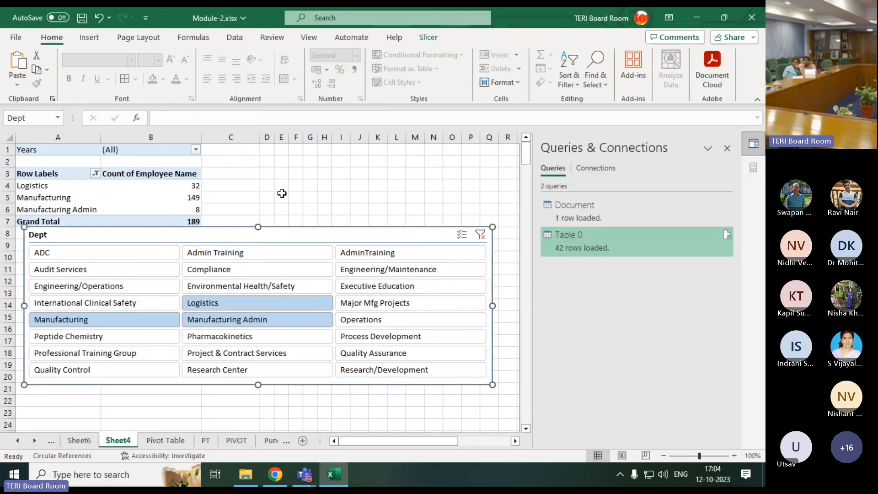
pyautogui.click(126, 187)
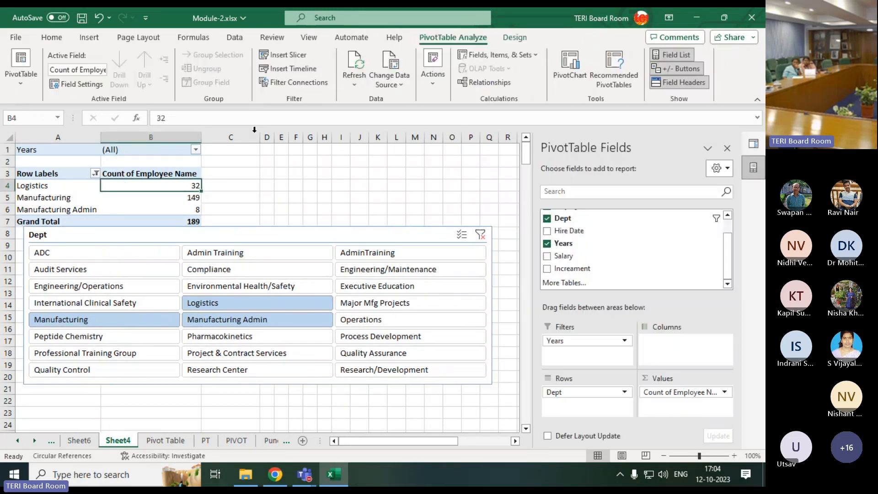
pyautogui.click(293, 69)
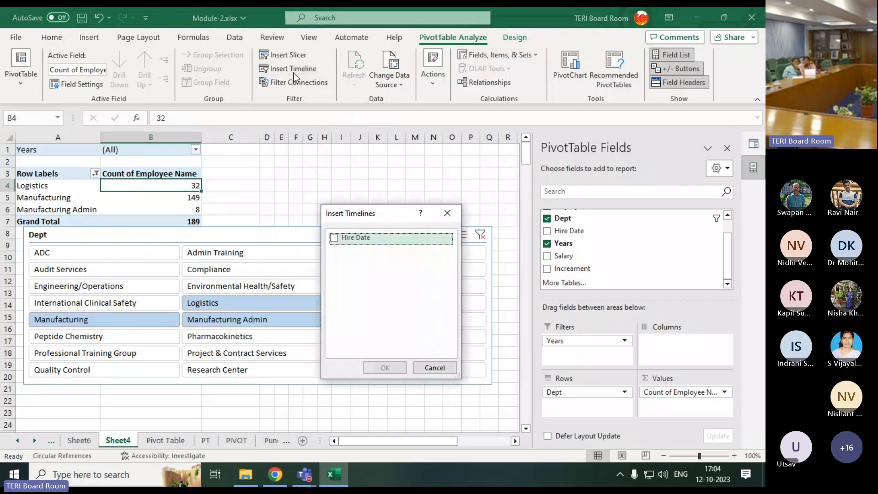
pyautogui.click(333, 237)
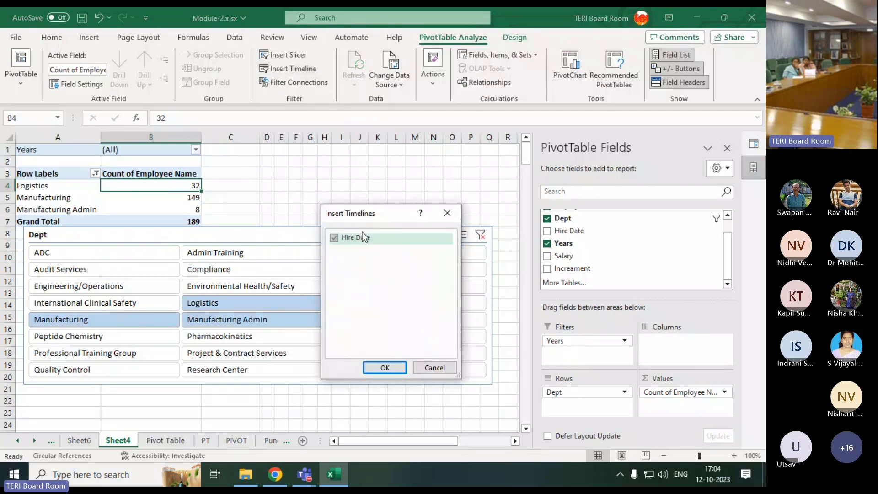
pyautogui.moveTo(372, 215); pyautogui.dragTo(429, 123)
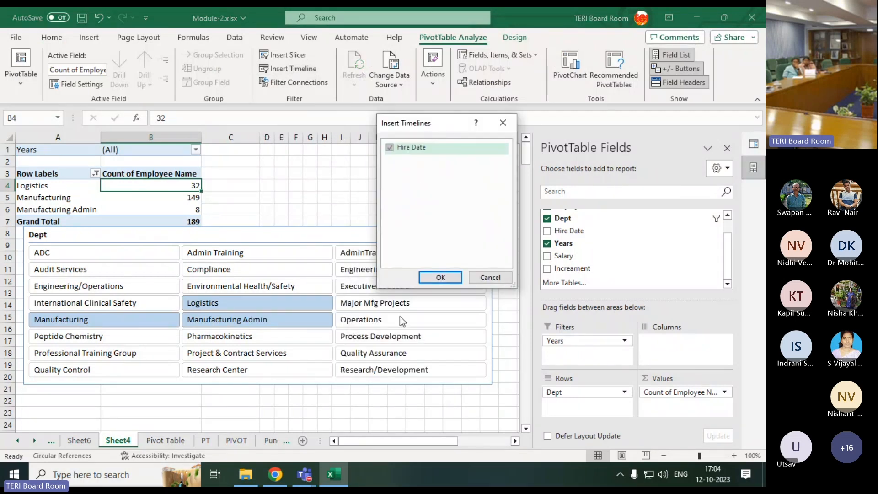
pyautogui.click(436, 280)
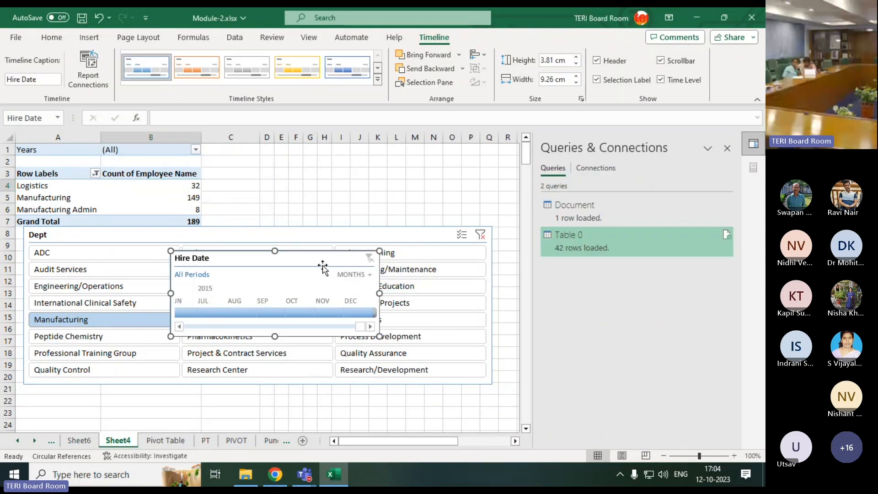
# Place the Hire Date timeline beside the PivotTable, widen it to 10.16 cm, and clear the Dept slicer's filter
pyautogui.moveTo(323, 268); pyautogui.dragTo(361, 160)
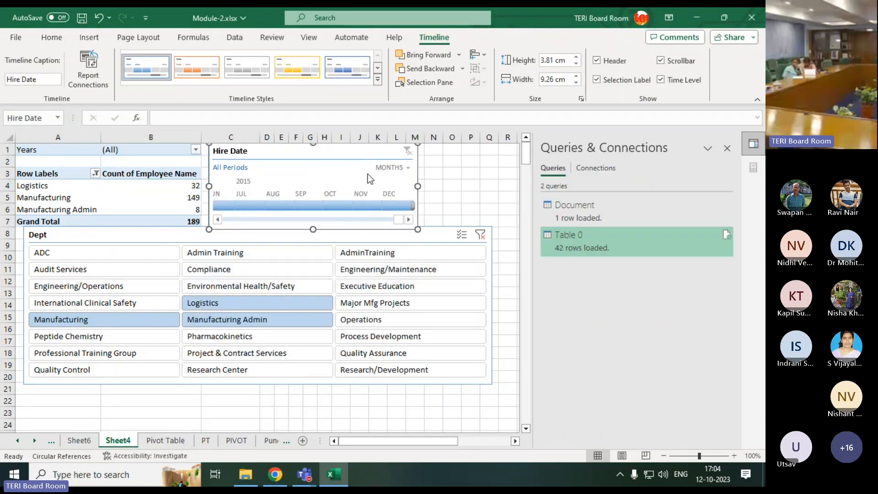
pyautogui.click(479, 235)
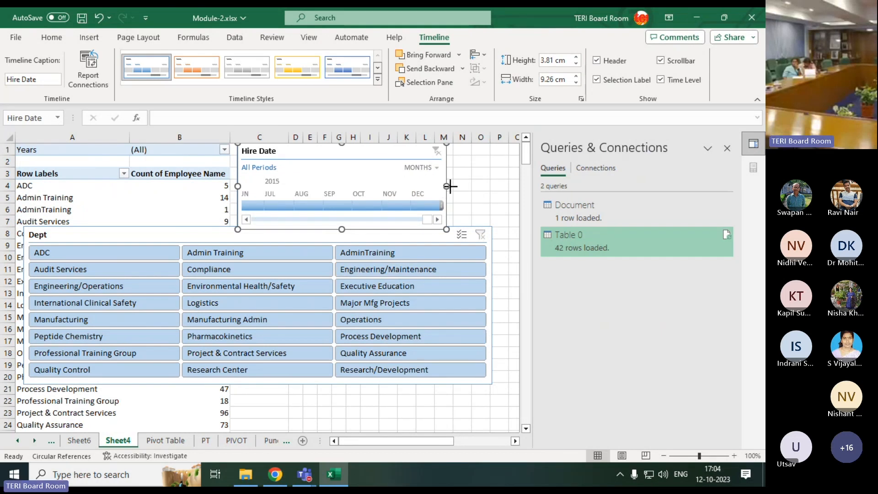
pyautogui.moveTo(446, 186); pyautogui.dragTo(467, 186)
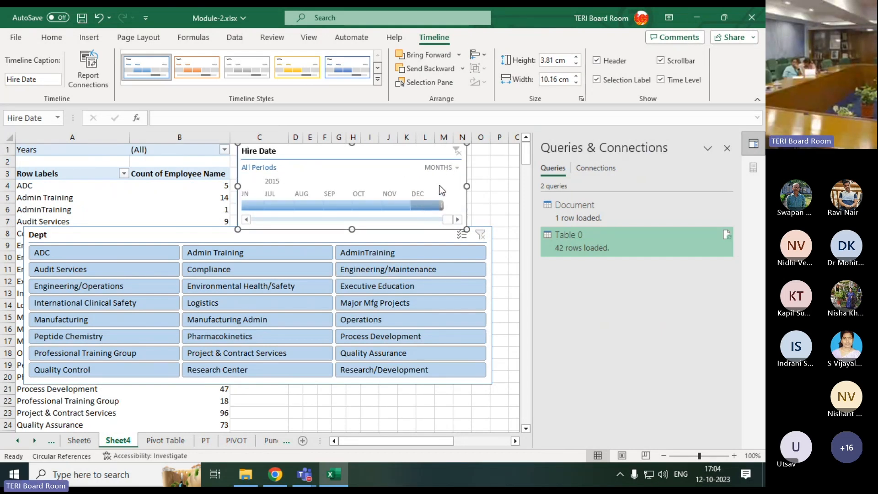
# Filter the PivotTable to Dec 2015 with the timeline and Logistics with the slicer, and move the timeline farther from the PivotTable
pyautogui.click(421, 209)
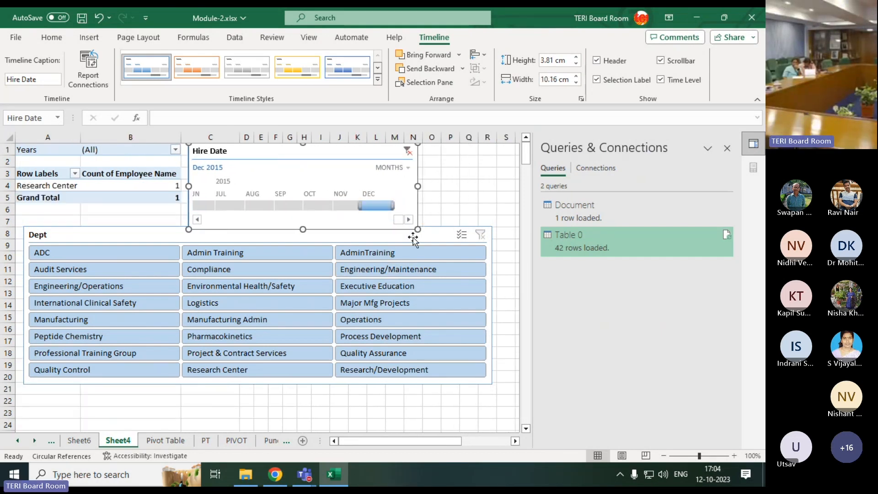
pyautogui.click(221, 303)
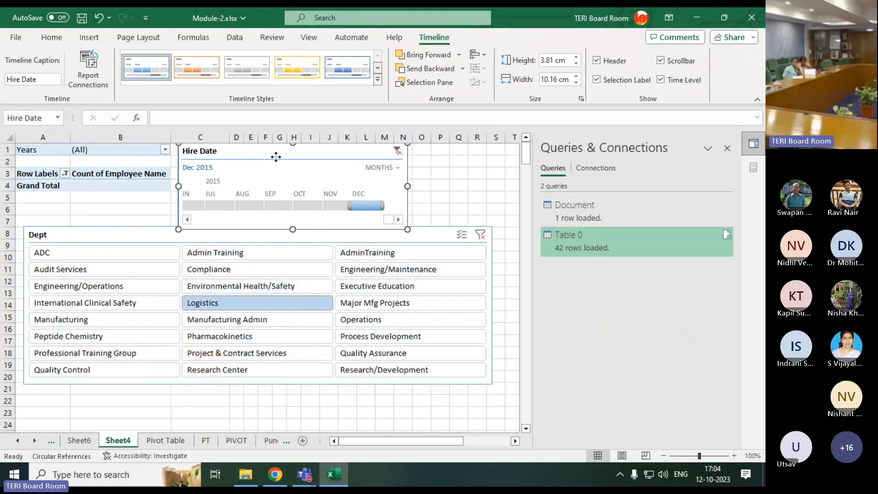
pyautogui.moveTo(274, 156); pyautogui.dragTo(340, 174)
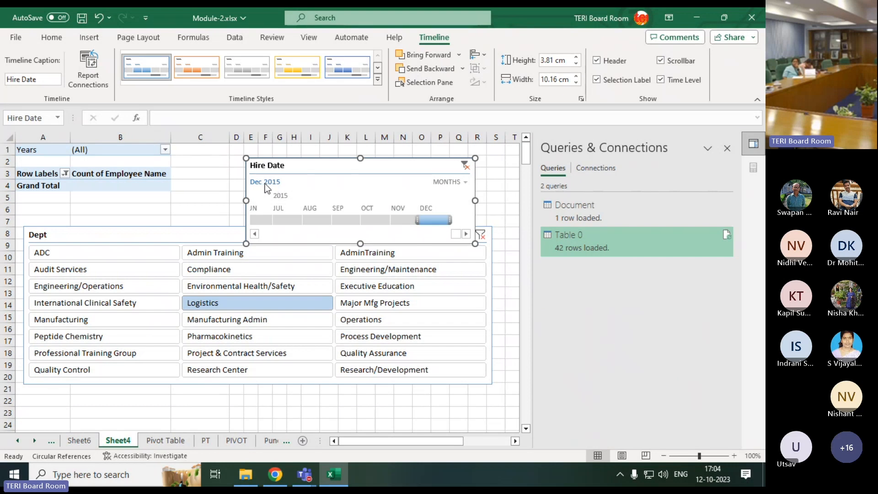
# Set the Hire Date timeline to Nov 2015, extend it to Jun - Nov 2015, and change the period to Aug - Oct 2015
pyautogui.click(403, 220)
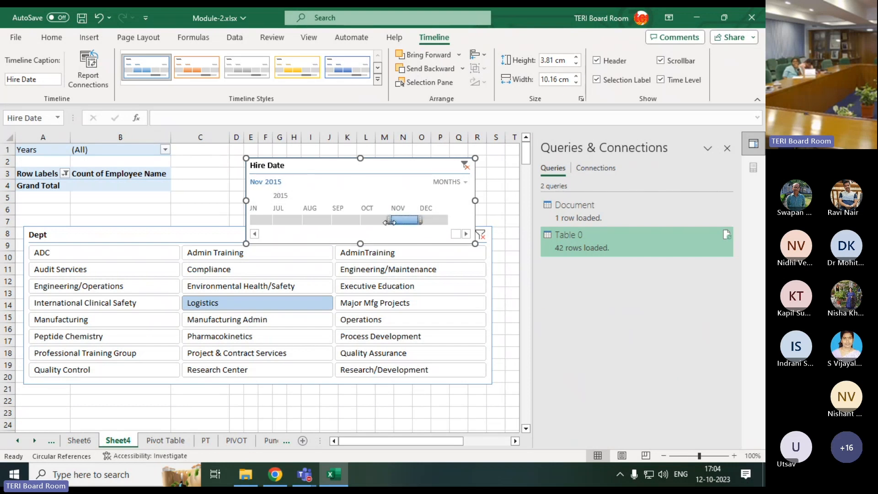
pyautogui.moveTo(387, 223); pyautogui.dragTo(241, 224)
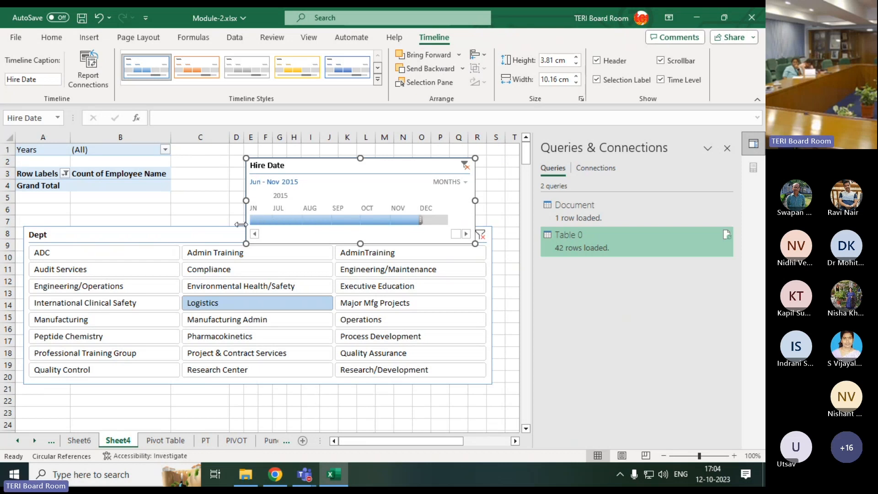
pyautogui.moveTo(421, 223); pyautogui.dragTo(379, 221)
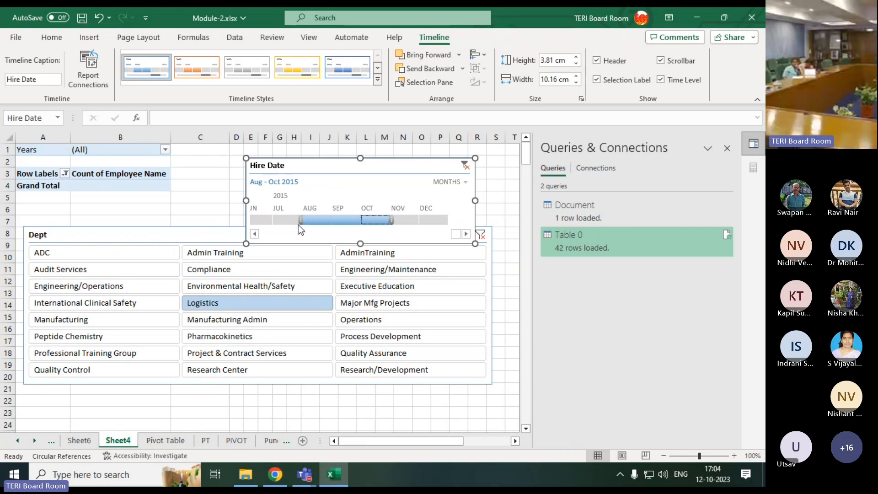
# Move the Hire Date timeline down over the Dept slicer's lower rows, and raise the slicer closer beneath the PivotTable
pyautogui.moveTo(374, 164); pyautogui.dragTo(151, 354)
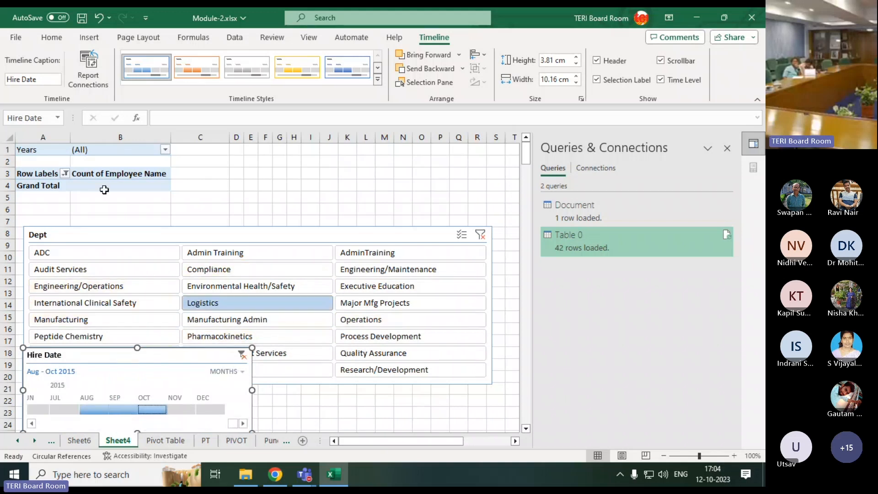
pyautogui.moveTo(129, 242); pyautogui.dragTo(133, 221)
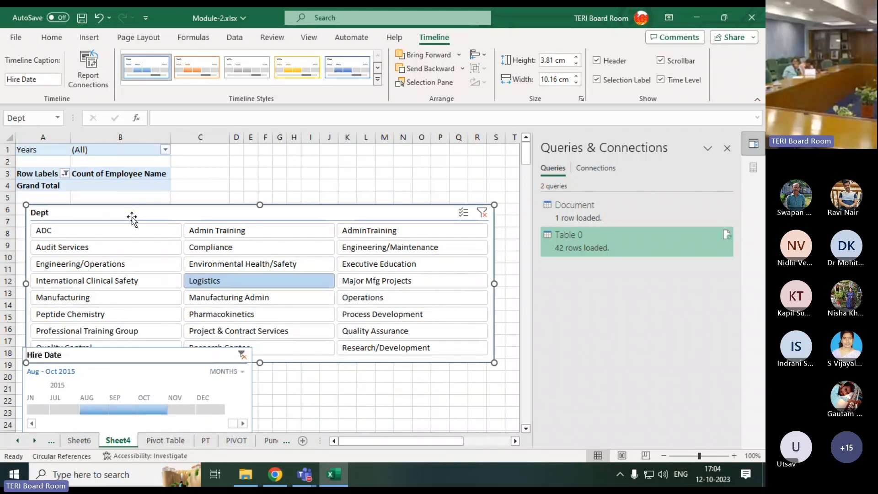
# Filter the slicer to Manufacturing Admin, clear the Hire Date timeline's filter, and switch the slicer to Compliance
pyautogui.click(300, 303)
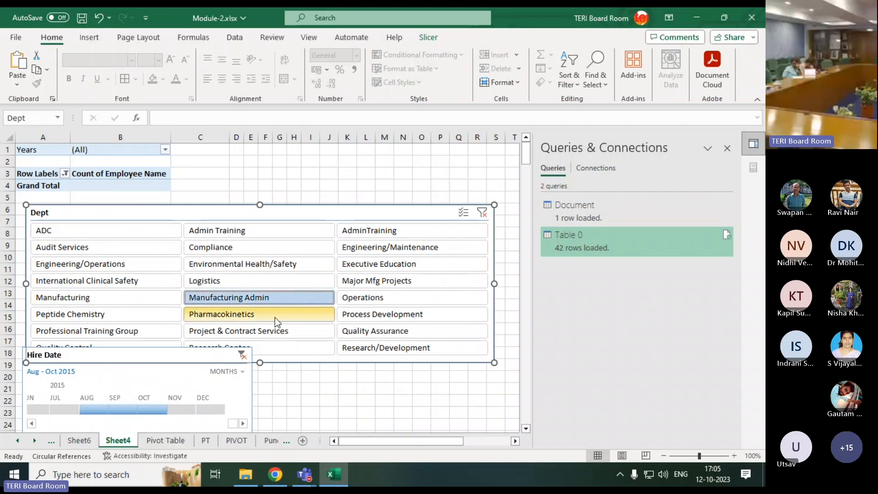
pyautogui.click(242, 356)
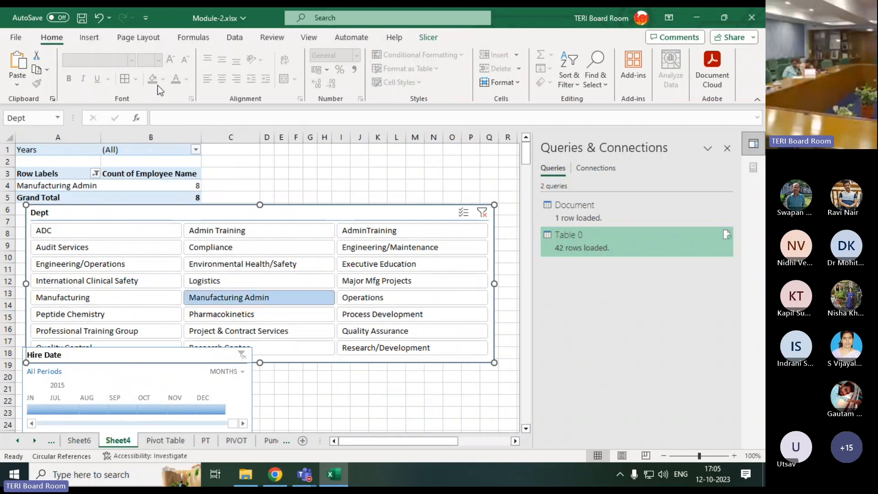
pyautogui.click(346, 253)
pyautogui.click(214, 250)
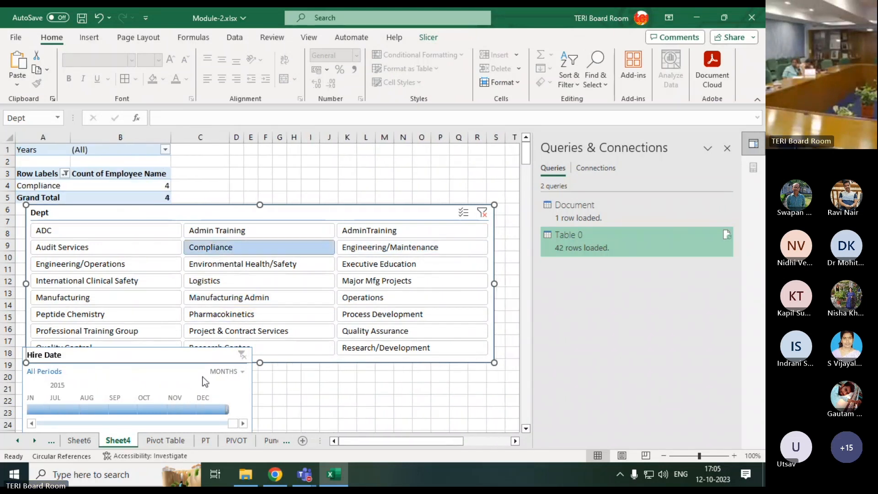
# Change the Hire Date timeline's time level to Years and filter the PivotTable to 2012
pyautogui.click(230, 367)
pyautogui.click(230, 371)
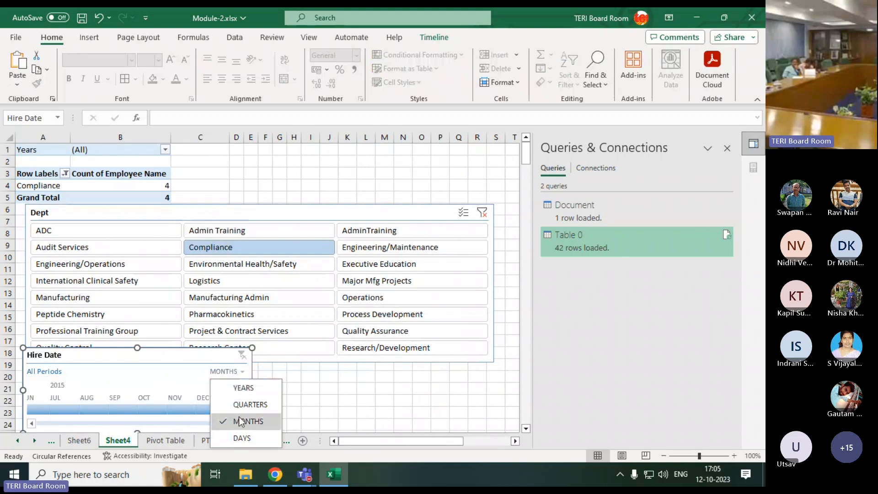
pyautogui.click(243, 387)
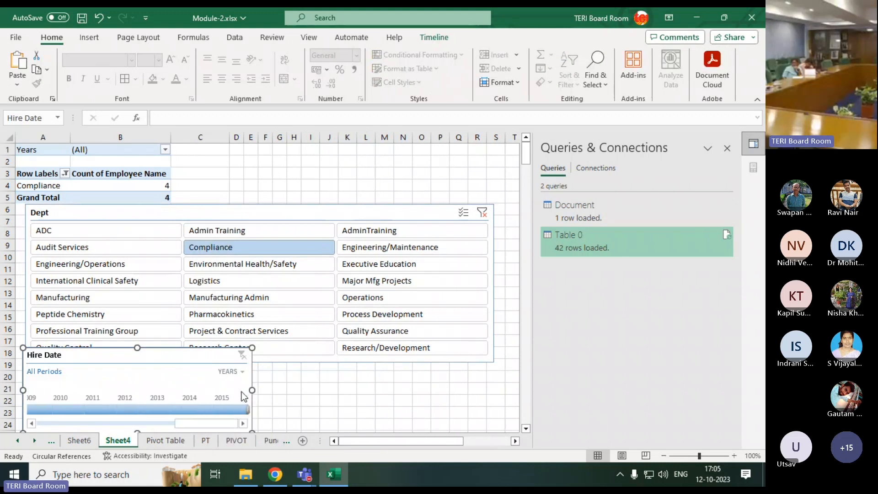
pyautogui.click(135, 408)
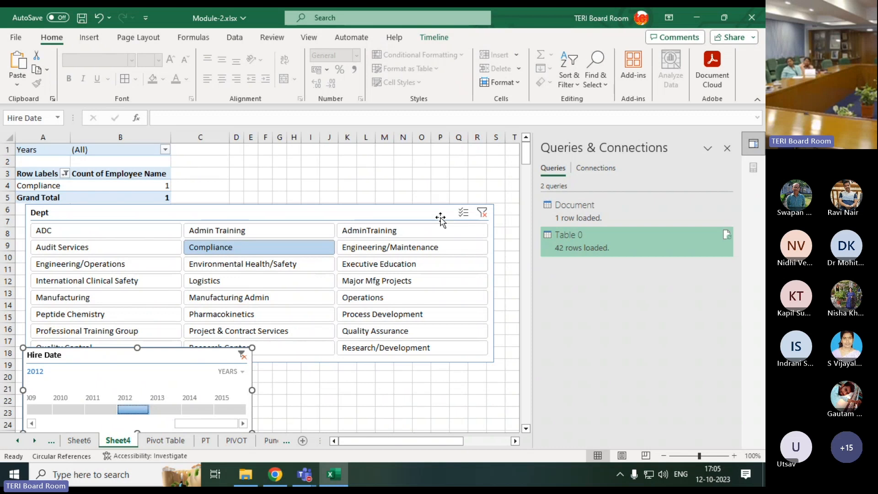
# Clear the Dept slicer's filter and move the slicer beside the PivotTable so it no longer covers the rows
pyautogui.click(482, 213)
pyautogui.moveTo(256, 214); pyautogui.dragTo(478, 180)
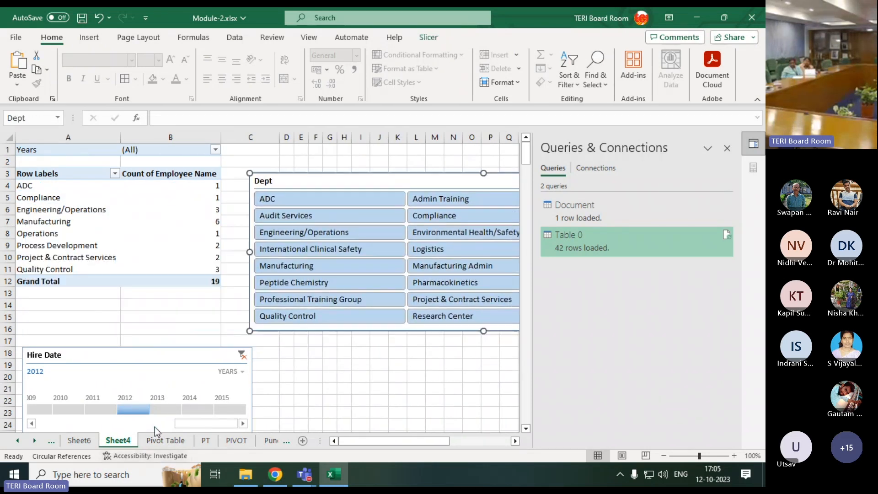
# Filter the Hire Date timeline to 2014, switch it to 2015, and move the timeline beside the PivotTable beneath the Dept slicer
pyautogui.moveTo(131, 413); pyautogui.dragTo(186, 407)
pyautogui.click(226, 405)
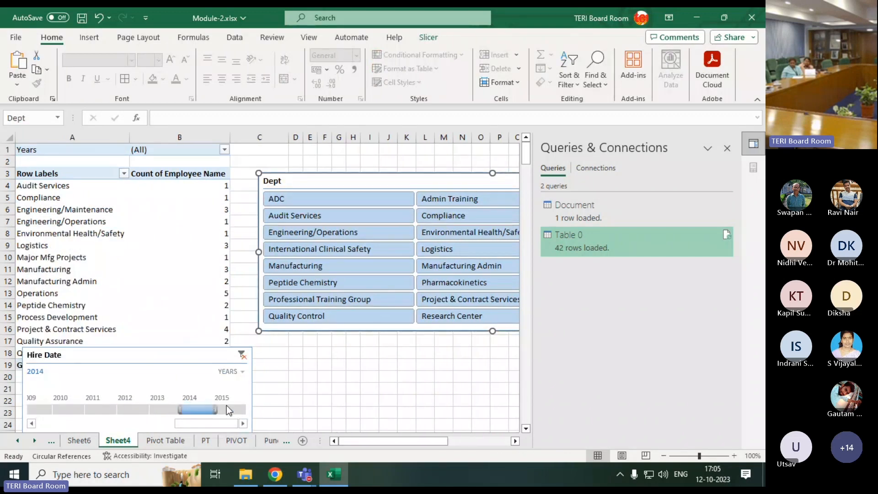
pyautogui.moveTo(210, 355); pyautogui.dragTo(438, 328)
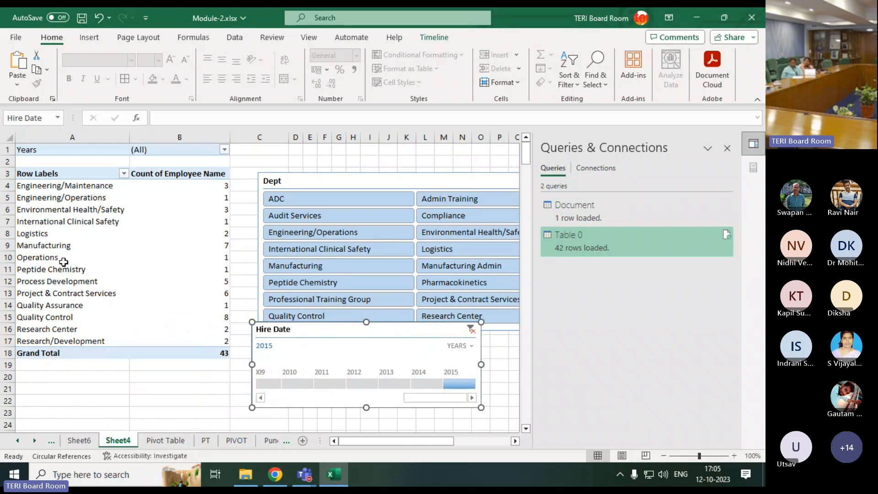
pyautogui.moveTo(355, 325)
pyautogui.mouseDown()
pyautogui.moveTo(333, 357)
pyautogui.moveTo(336, 342)
pyautogui.mouseUp()
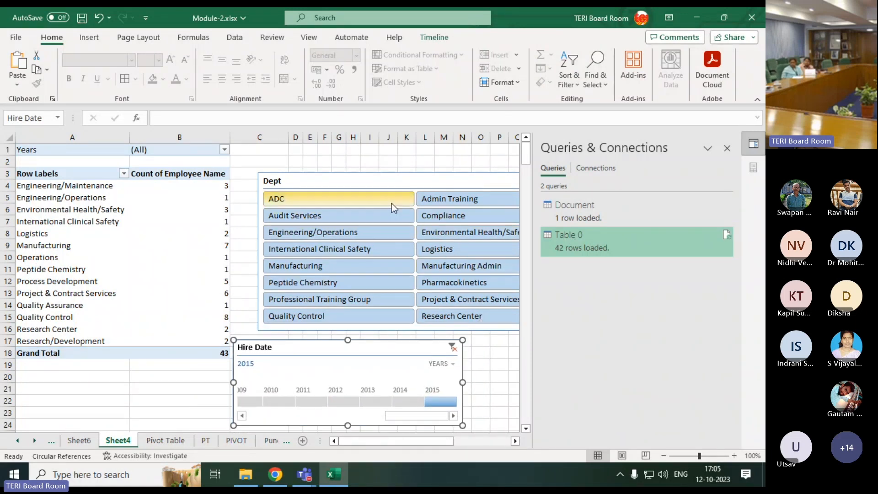
# Filter the Dept slicer to Operations and move the slicer down so it no longer covers the PivotTable
pyautogui.click(397, 179)
pyautogui.moveTo(397, 179); pyautogui.dragTo(292, 164)
pyautogui.click(502, 252)
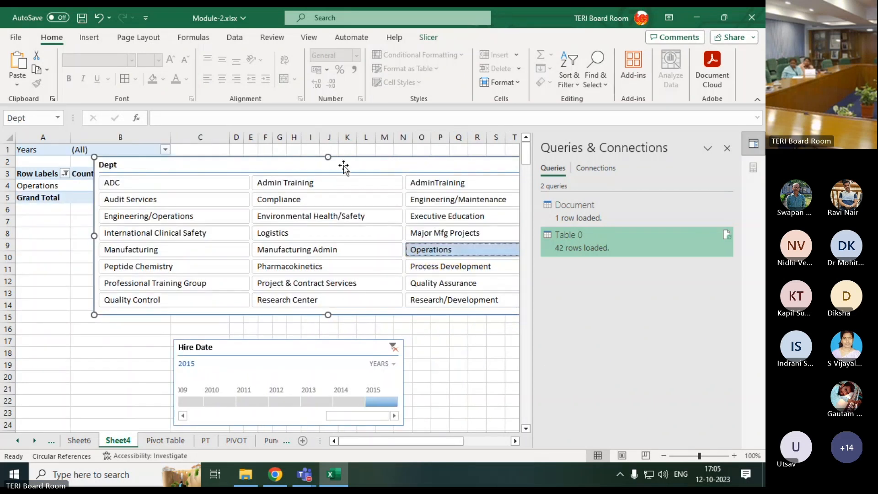
pyautogui.moveTo(403, 166); pyautogui.dragTo(374, 260)
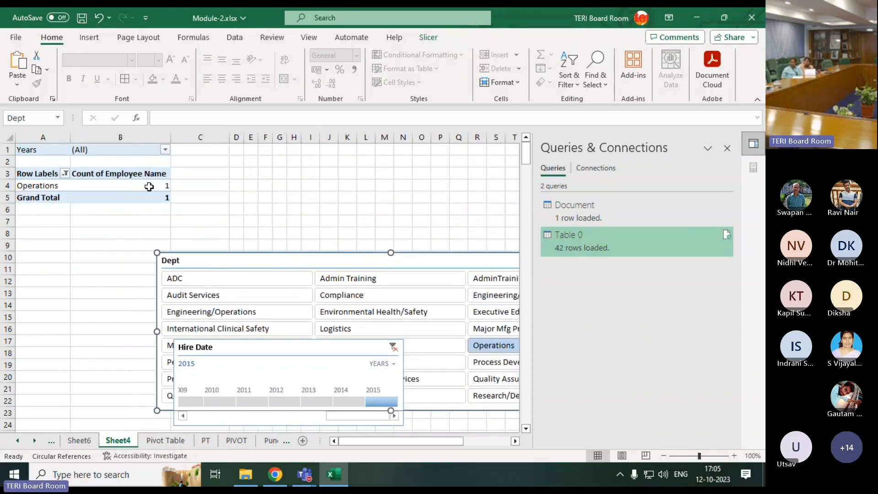
# Drill down into the Operations employee count to list its source record on a new sheet, and examine the record's row
pyautogui.moveTo(155, 189)
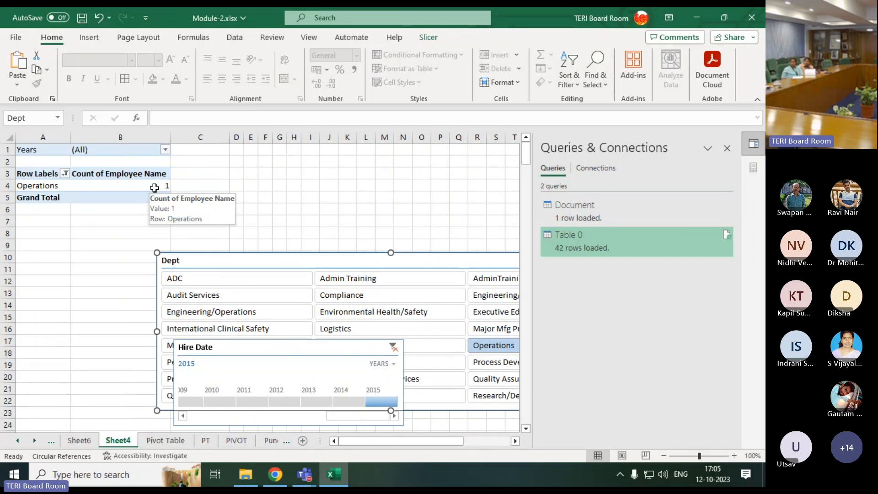
pyautogui.doubleClick(155, 187)
pyautogui.click(123, 197)
pyautogui.click(57, 161)
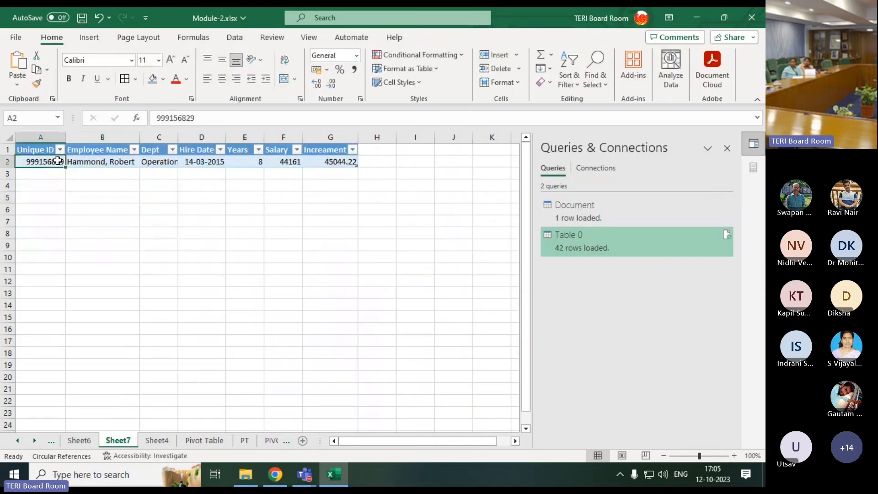
pyautogui.moveTo(57, 161); pyautogui.dragTo(333, 161)
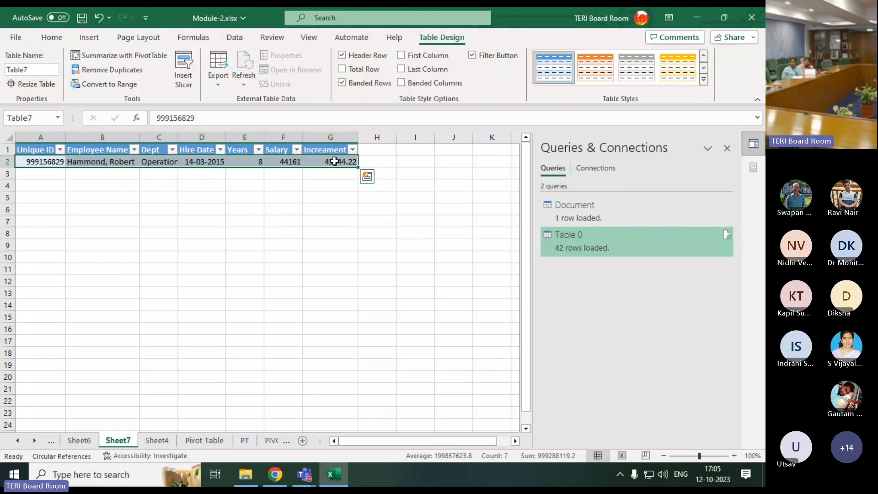
pyautogui.click(141, 212)
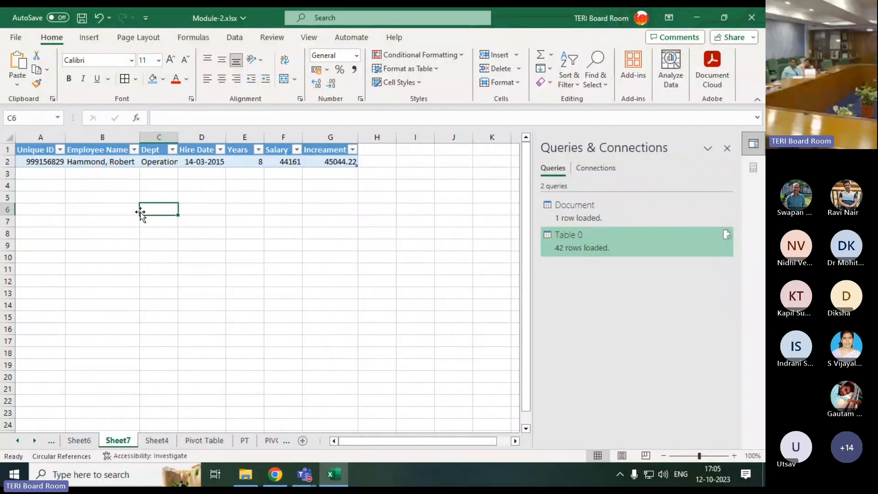
# Clear the contents of B3:F8 on the Custome ribbon sheet
pyautogui.click(191, 442)
pyautogui.click(243, 440)
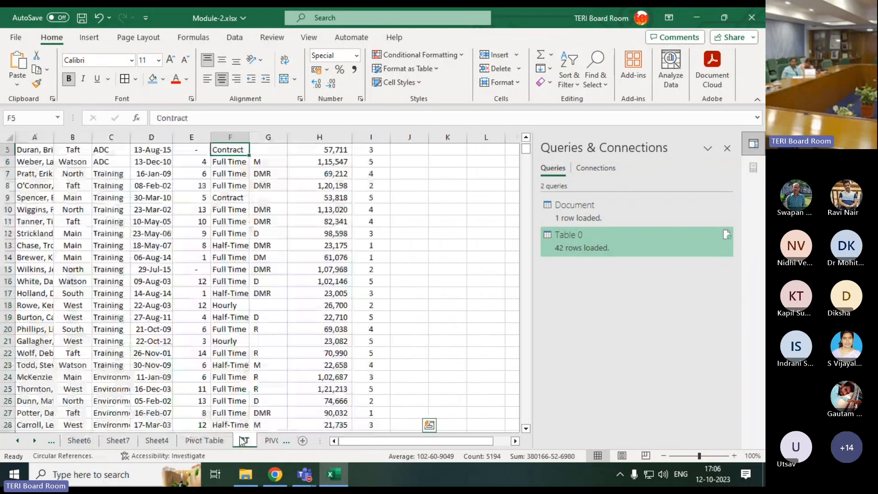
pyautogui.click(271, 440)
pyautogui.click(271, 441)
pyautogui.click(271, 441)
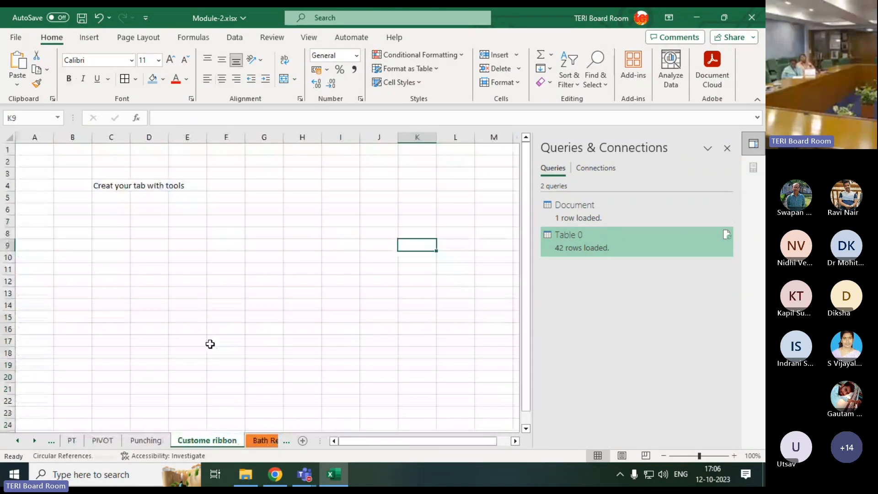
pyautogui.moveTo(84, 173); pyautogui.dragTo(215, 229)
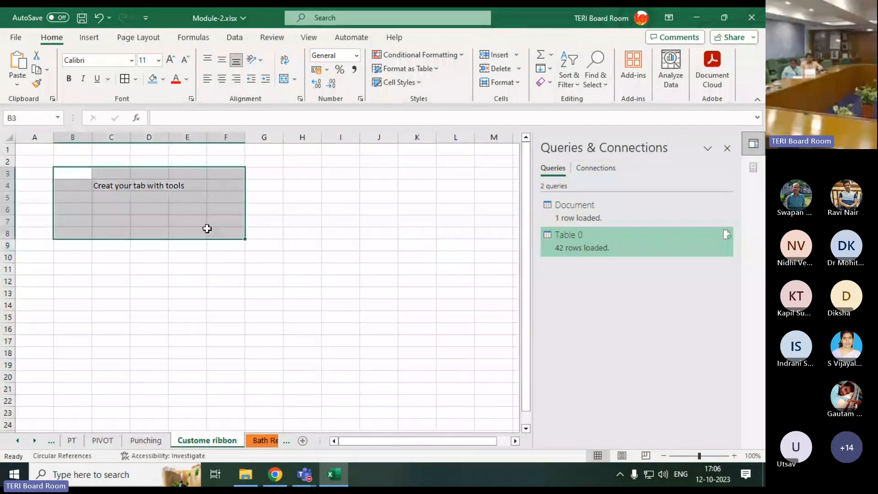
pyautogui.press('Delete')
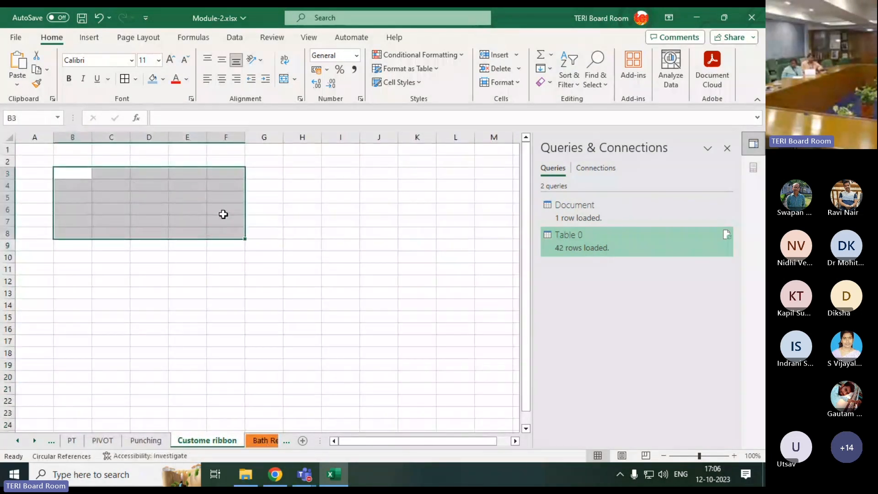
pyautogui.click(204, 351)
# Enter the text "Pivot Table & chart" in cell D12
pyautogui.click(136, 277)
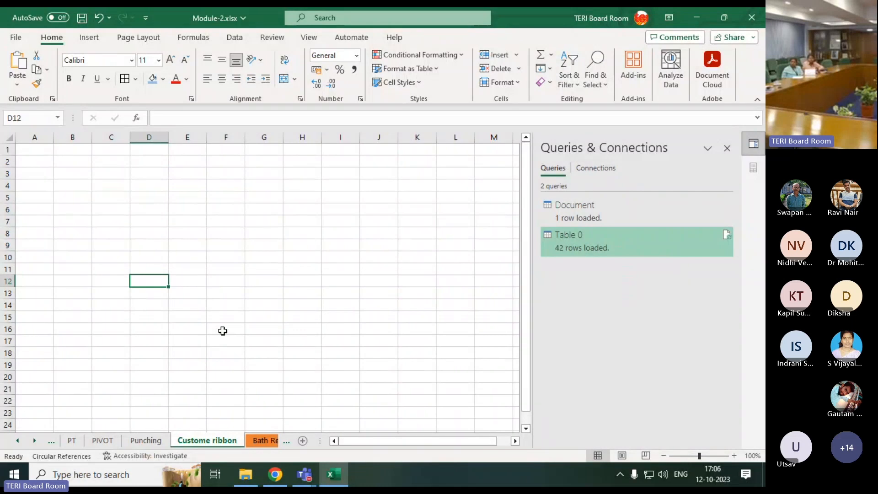
pyautogui.write('Pivot Ta')
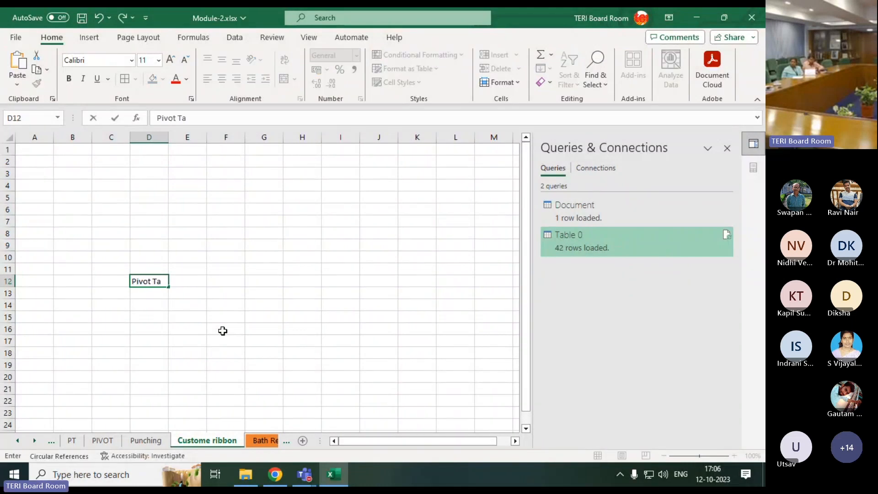
pyautogui.write('ble & chart')
pyautogui.press('Return')
# Enter "Format Painter" in D13 and "Flash Fill" in D14 to complete the list of tools
pyautogui.write('Form')
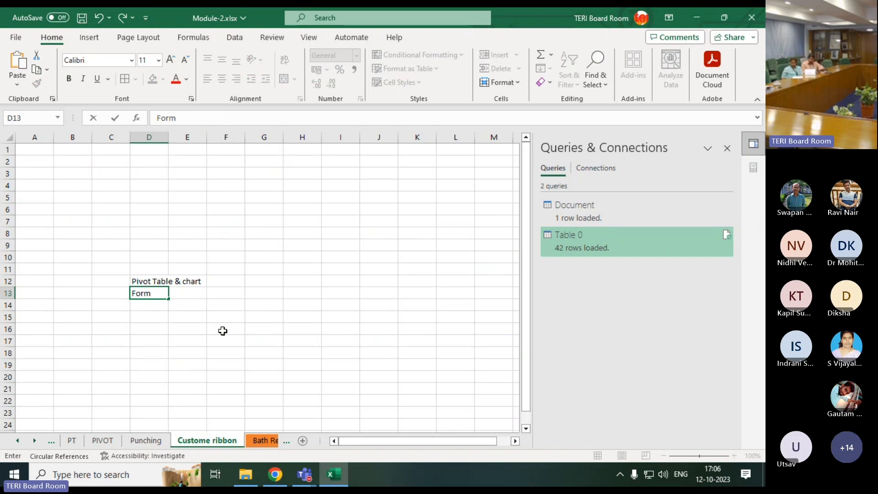
pyautogui.write('at Painter')
pyautogui.press('Return')
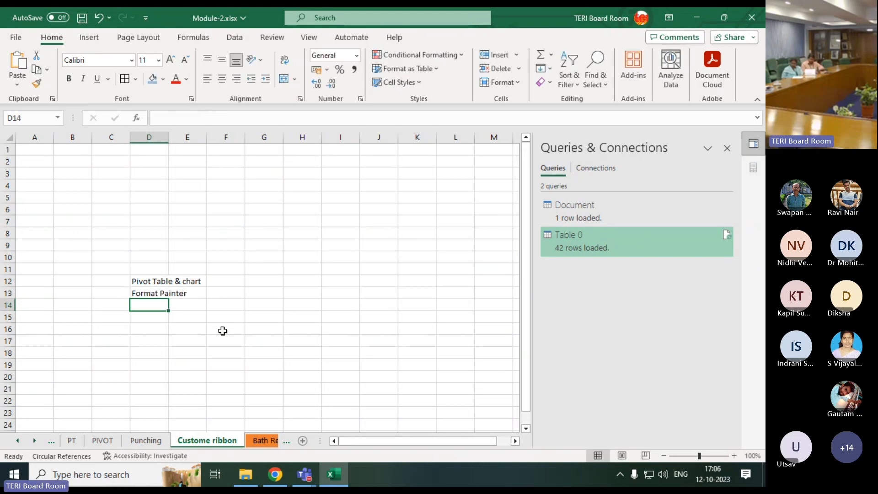
pyautogui.write('Flash Fill')
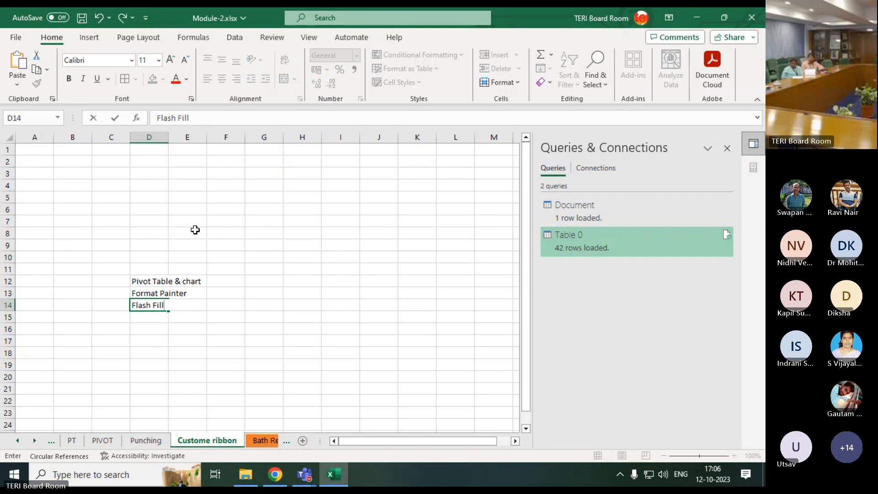
pyautogui.press('Return')
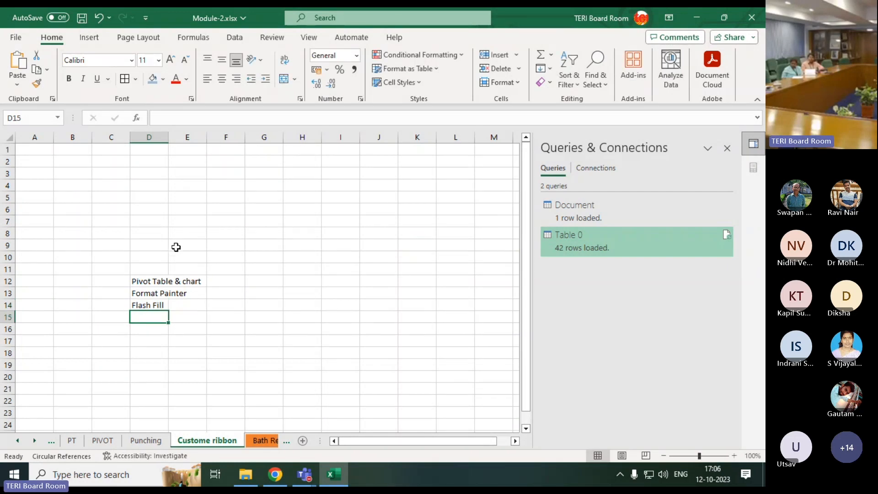
pyautogui.moveTo(133, 281); pyautogui.dragTo(150, 316)
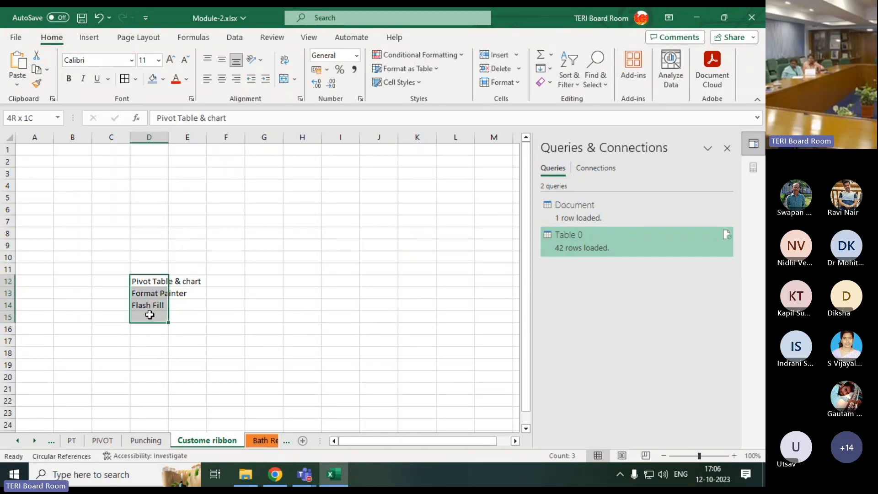
pyautogui.click(194, 281)
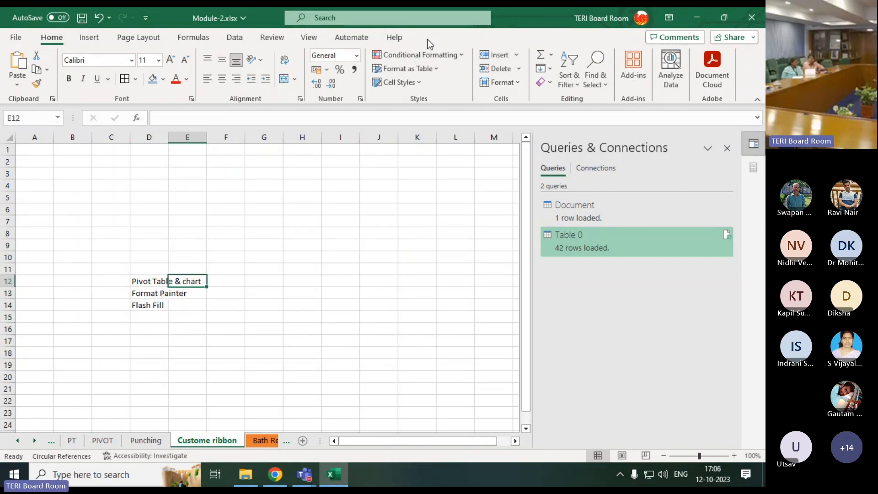
# Add a new custom tab after Home in the Customize Ribbon options
pyautogui.click(15, 40)
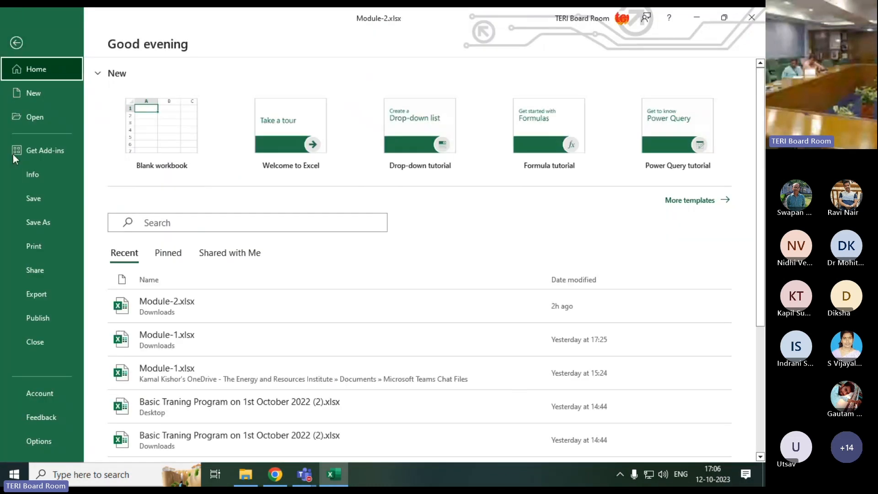
pyautogui.click(43, 442)
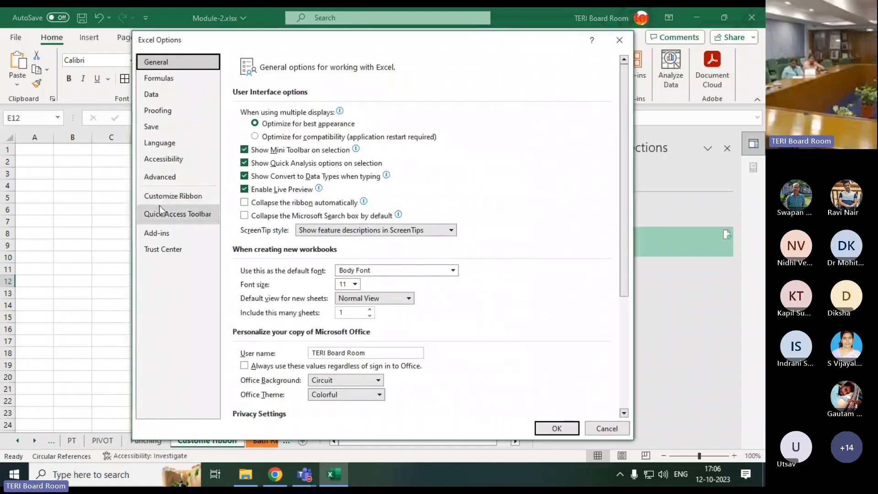
pyautogui.click(180, 199)
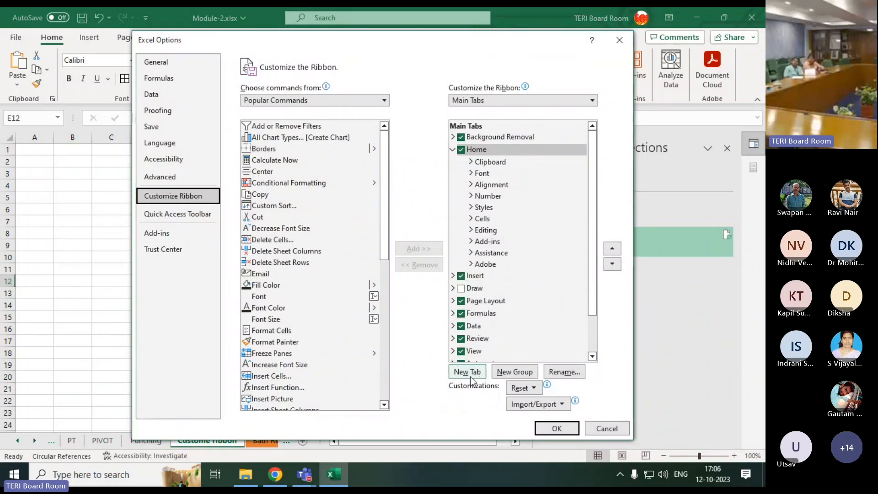
pyautogui.click(468, 373)
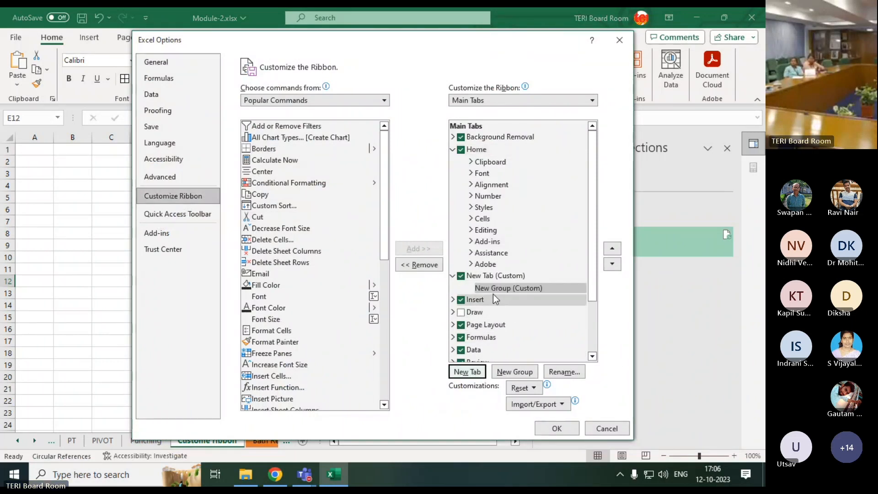
# Rename the new custom ribbon tab with a person's first name
pyautogui.click(562, 373)
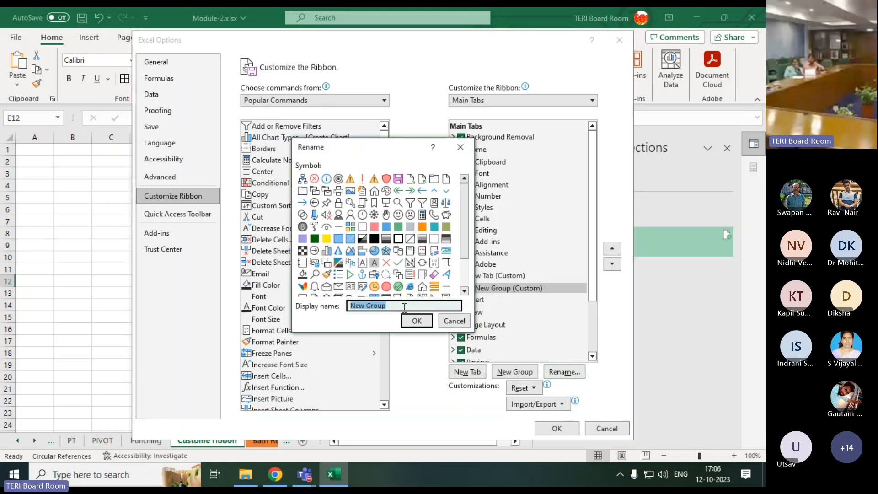
pyautogui.click(454, 319)
pyautogui.click(491, 276)
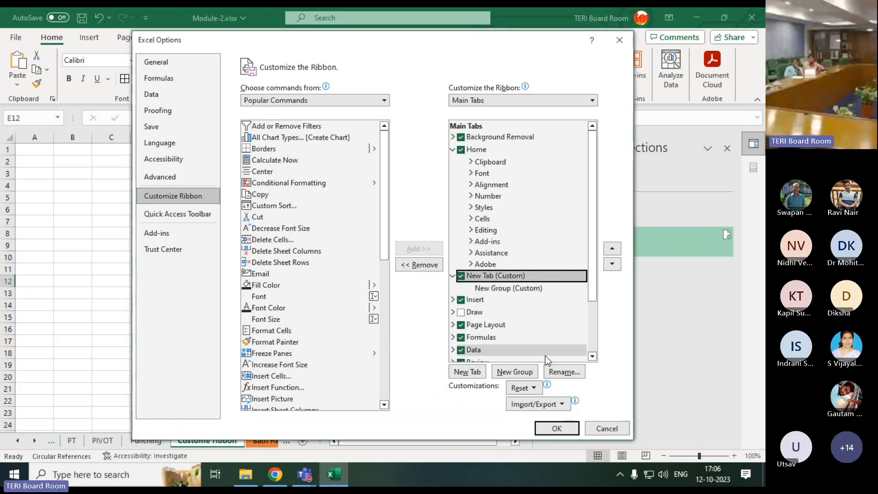
pyautogui.click(556, 371)
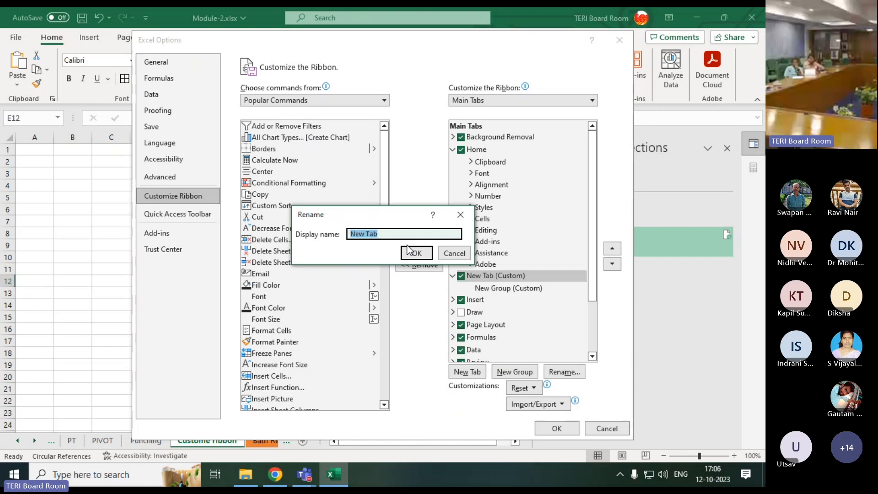
pyautogui.write('Vikash')
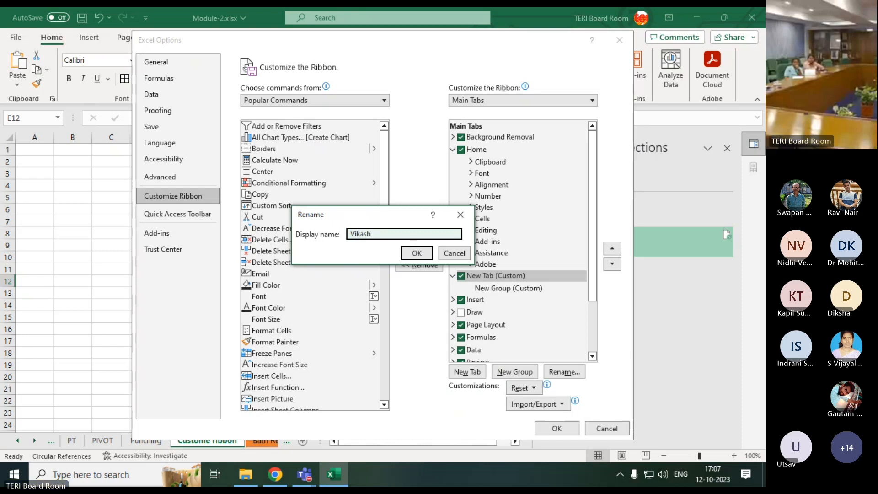
pyautogui.click(426, 251)
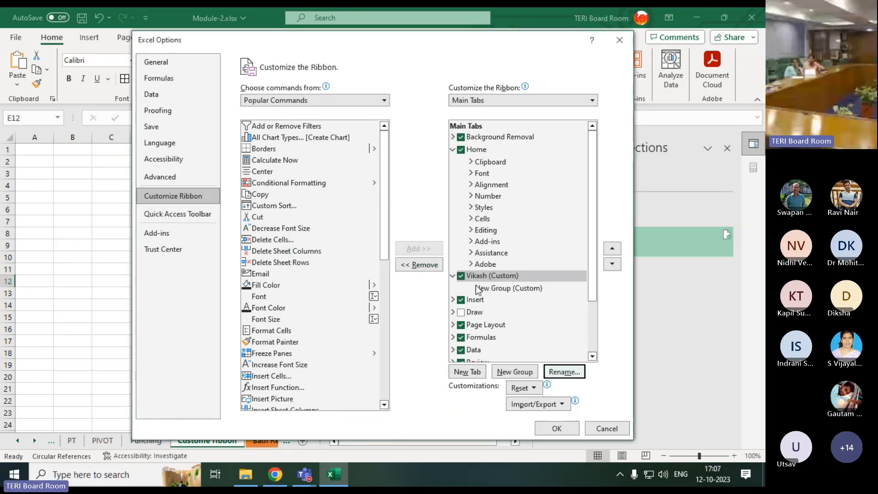
# Rename the custom tab's new group as "Traning"
pyautogui.doubleClick(477, 290)
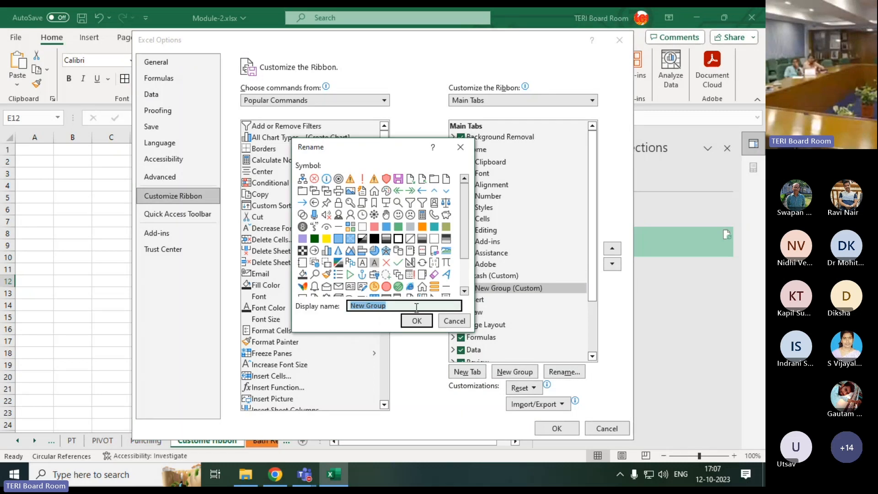
pyautogui.write('T')
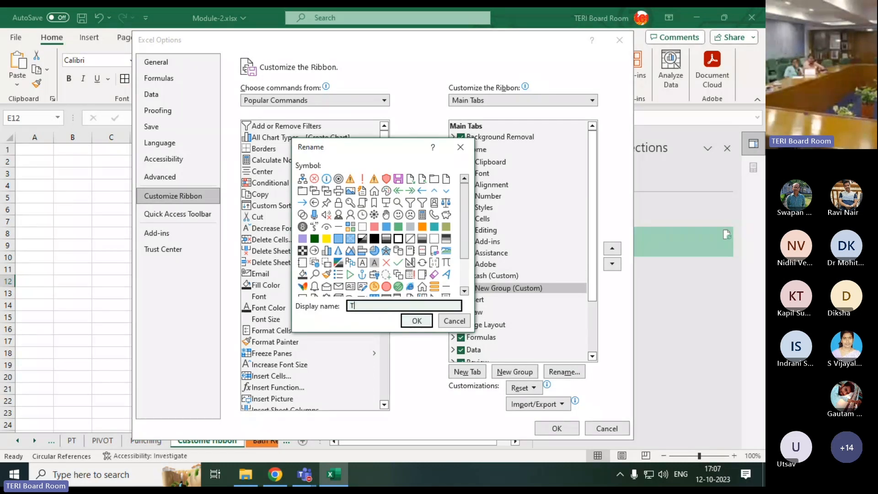
pyautogui.write('raning')
pyautogui.click(416, 320)
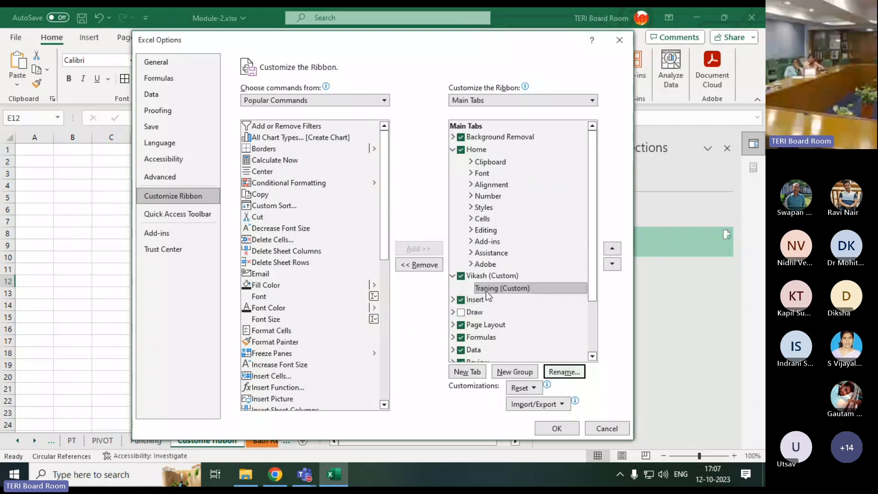
# Add the AutoFilter command from the All Commands list to the custom Traning group
pyautogui.click(486, 291)
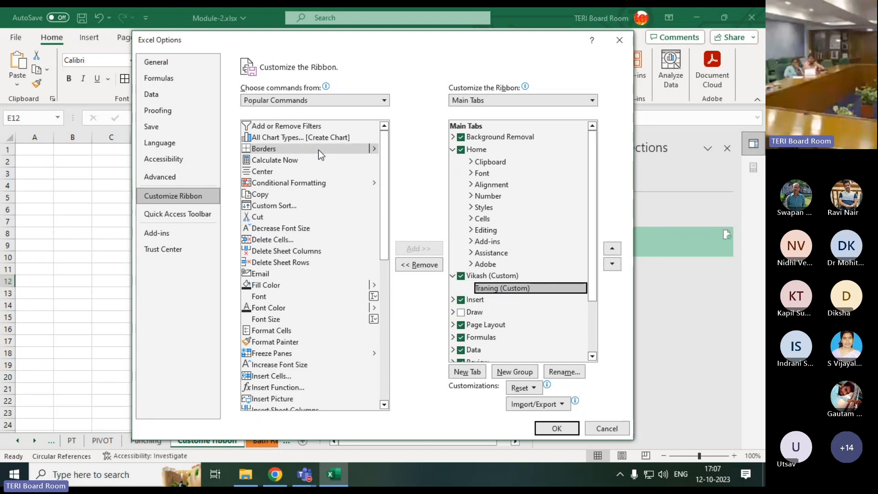
pyautogui.moveTo(383, 180)
pyautogui.mouseDown()
pyautogui.moveTo(377, 309)
pyautogui.moveTo(386, 178)
pyautogui.mouseUp()
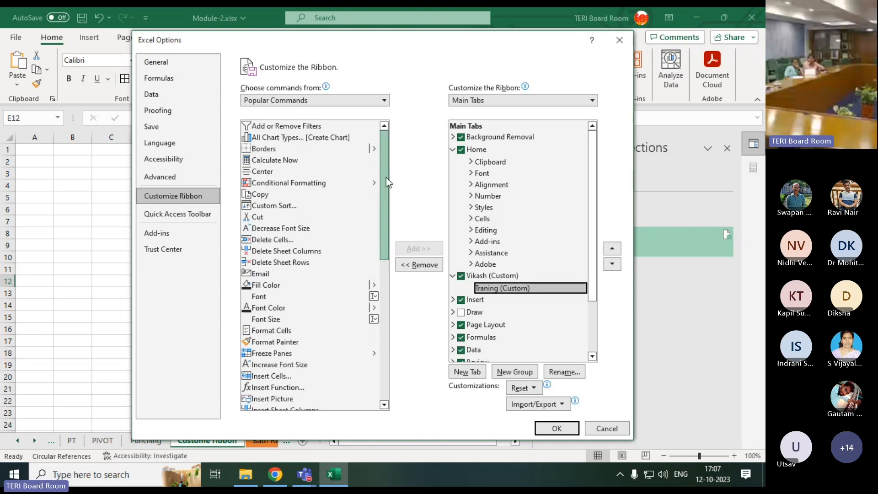
pyautogui.click(384, 101)
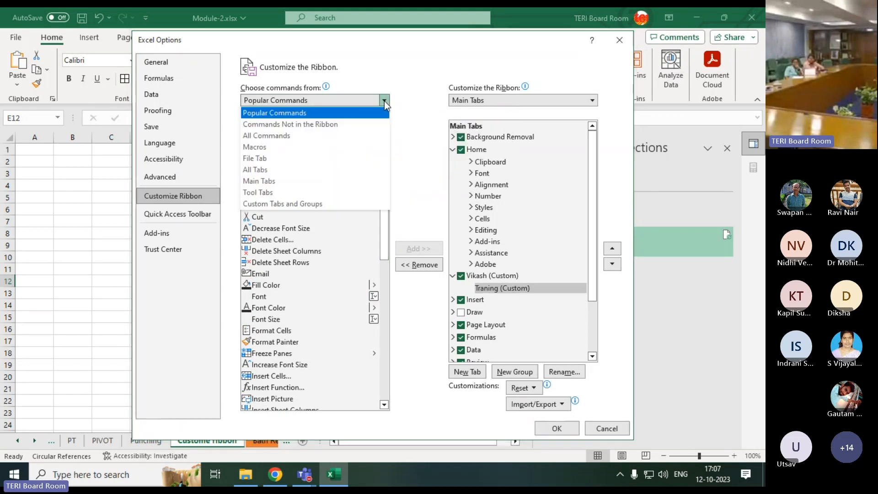
pyautogui.click(303, 136)
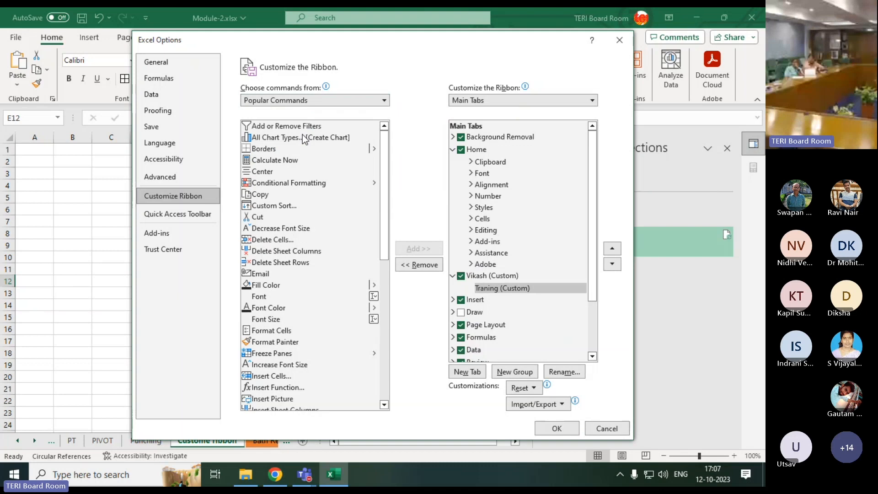
pyautogui.moveTo(384, 135); pyautogui.dragTo(384, 150)
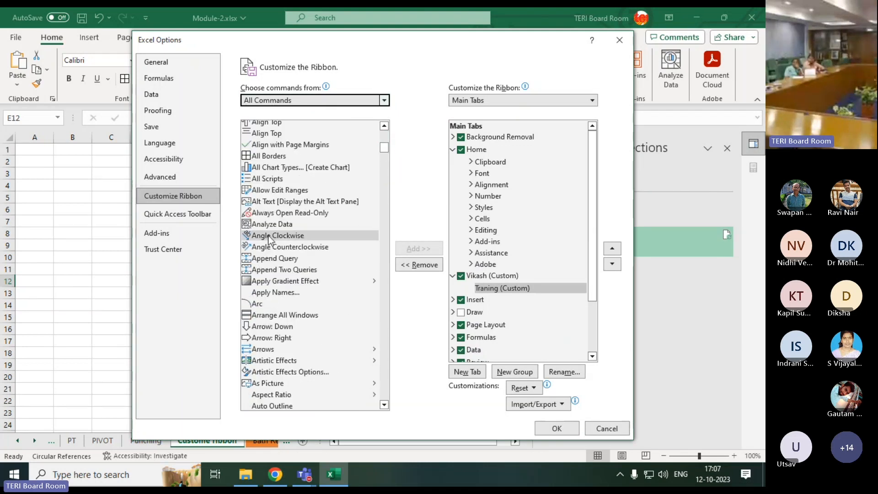
pyautogui.scroll(-3, 275, 270)
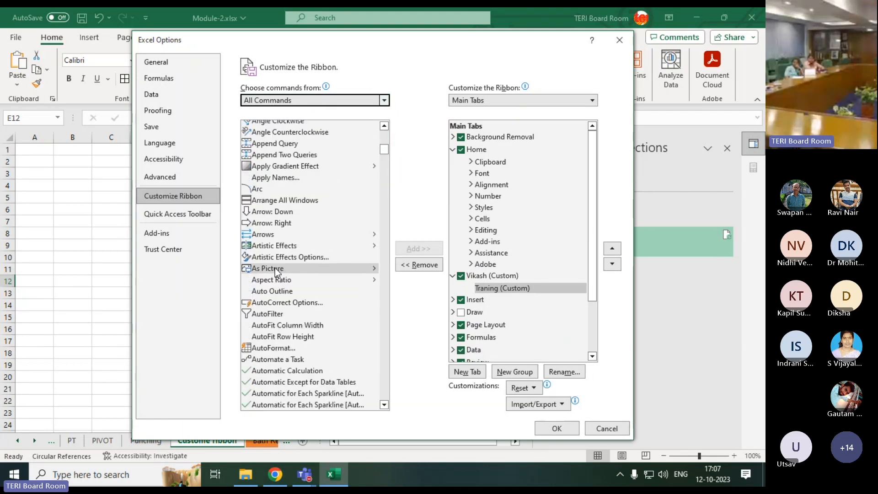
pyautogui.click(276, 311)
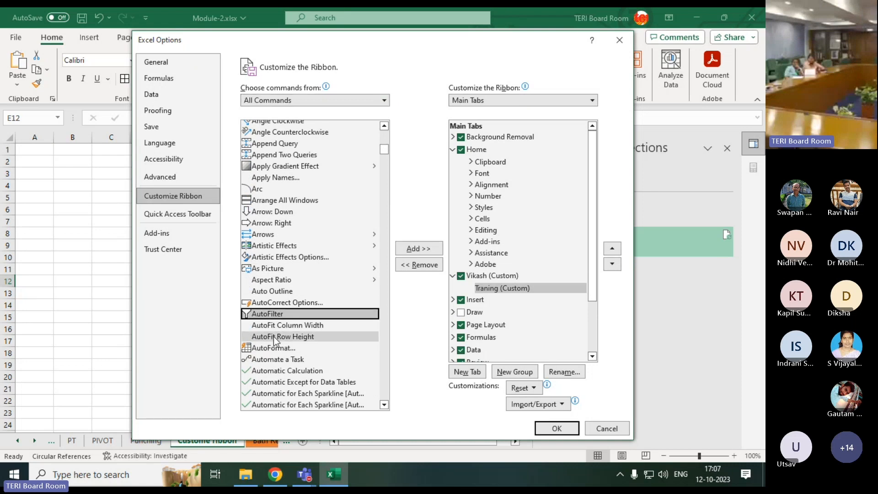
pyautogui.click(273, 349)
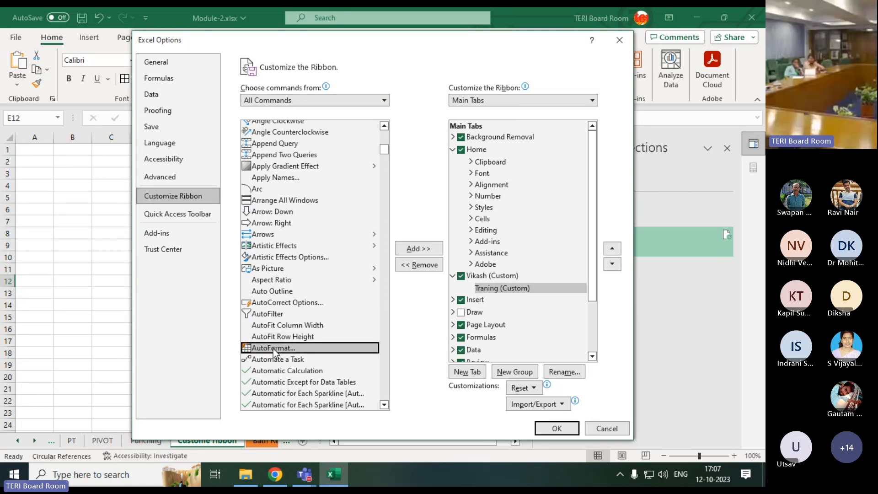
pyautogui.click(269, 318)
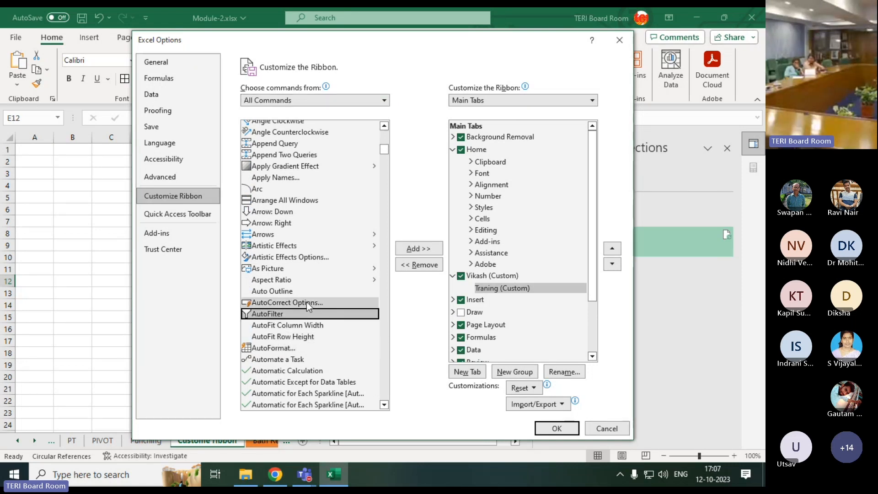
pyautogui.click(436, 248)
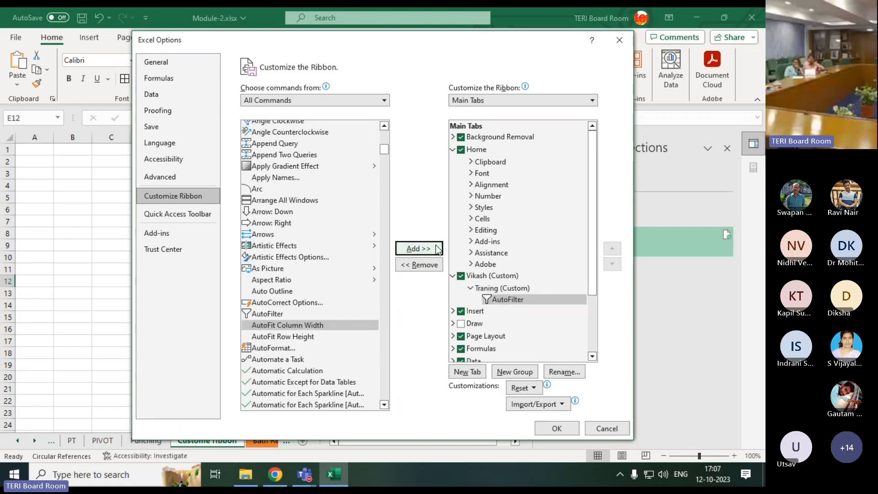
# Add the Change Chart Type command to the Traning group
pyautogui.scroll(-9, 292, 293)
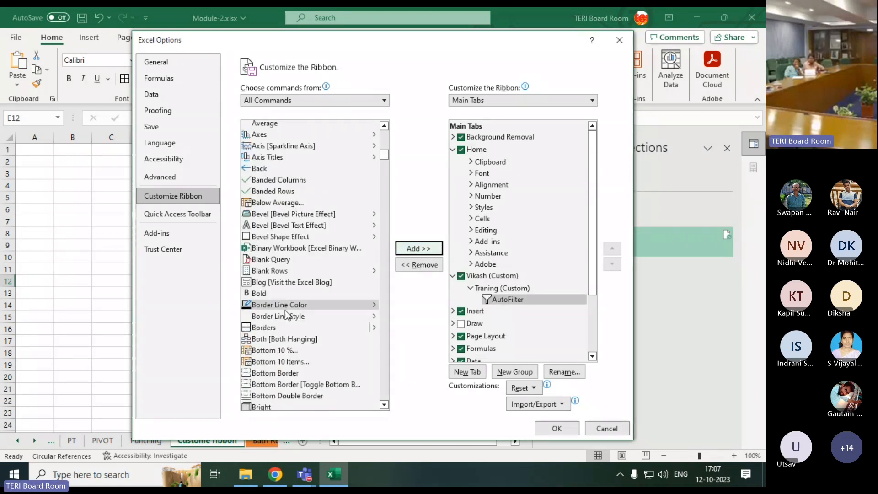
pyautogui.scroll(-10, 287, 316)
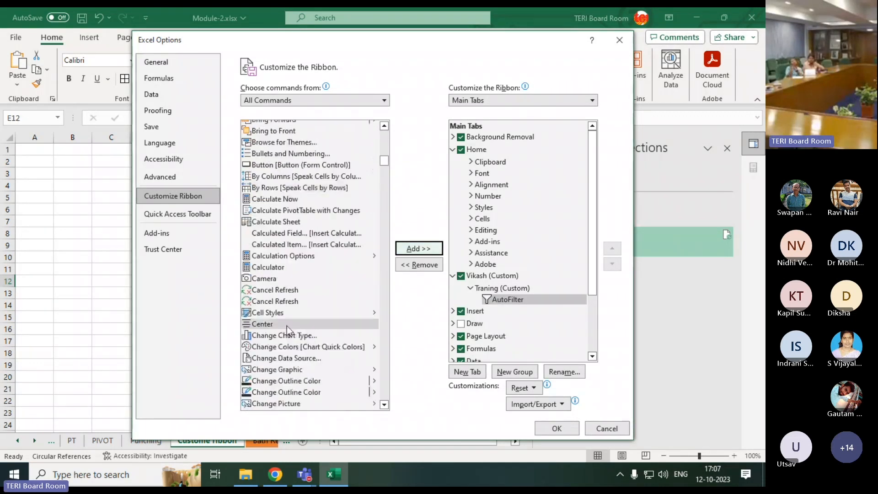
pyautogui.scroll(-1, 287, 325)
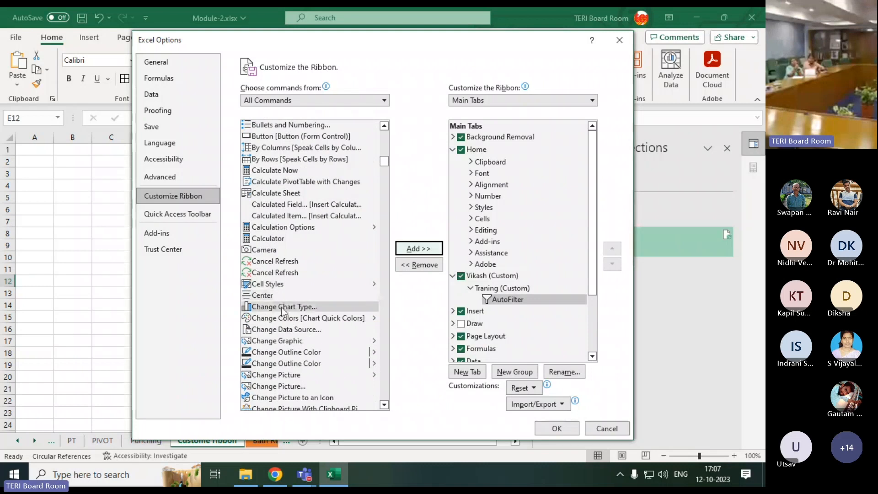
pyautogui.click(283, 307)
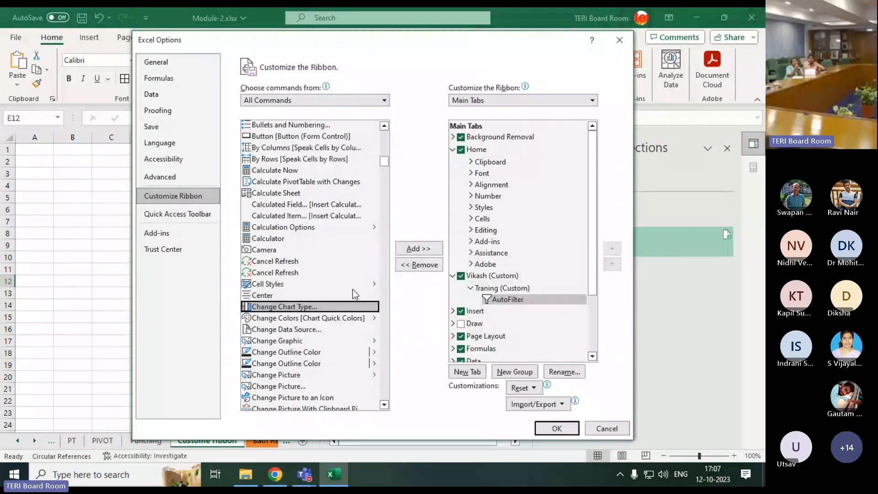
pyautogui.click(437, 250)
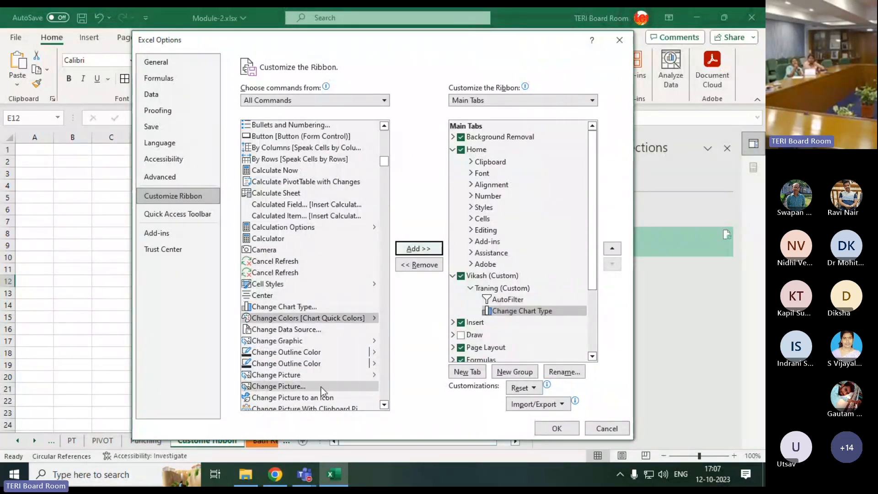
# Add the general Clear command to the Traning group
pyautogui.scroll(-10, 316, 389)
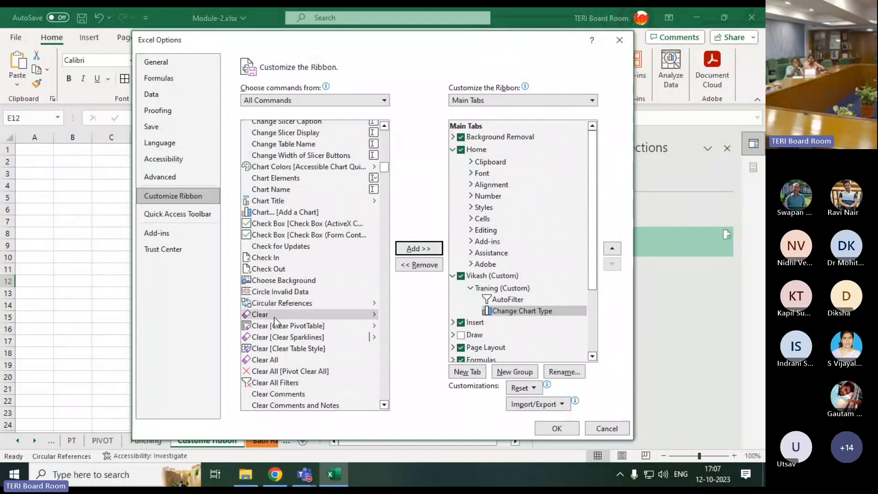
pyautogui.click(274, 315)
pyautogui.click(423, 248)
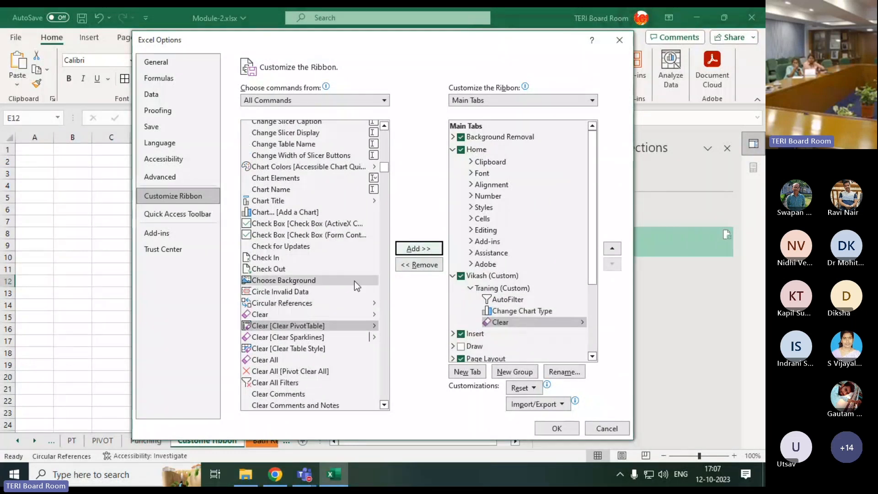
# Add the Comma Style command to the Traning group and remove it again
pyautogui.scroll(-12, 302, 340)
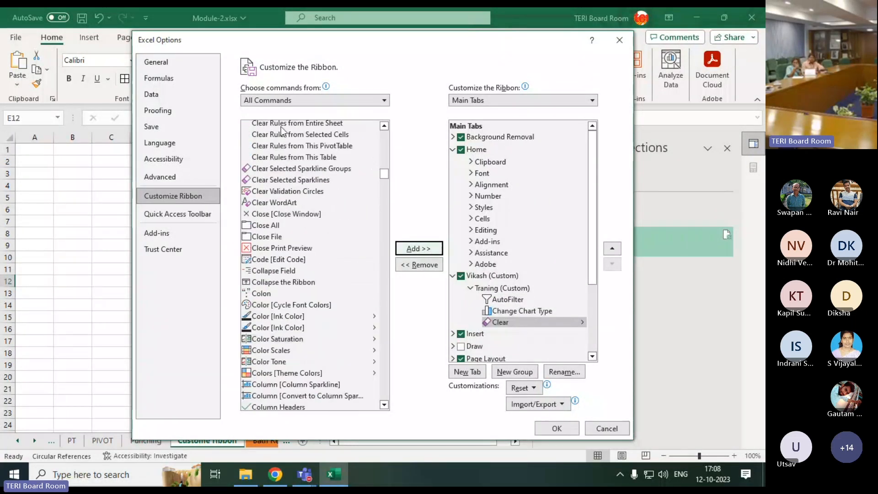
pyautogui.scroll(-8, 289, 327)
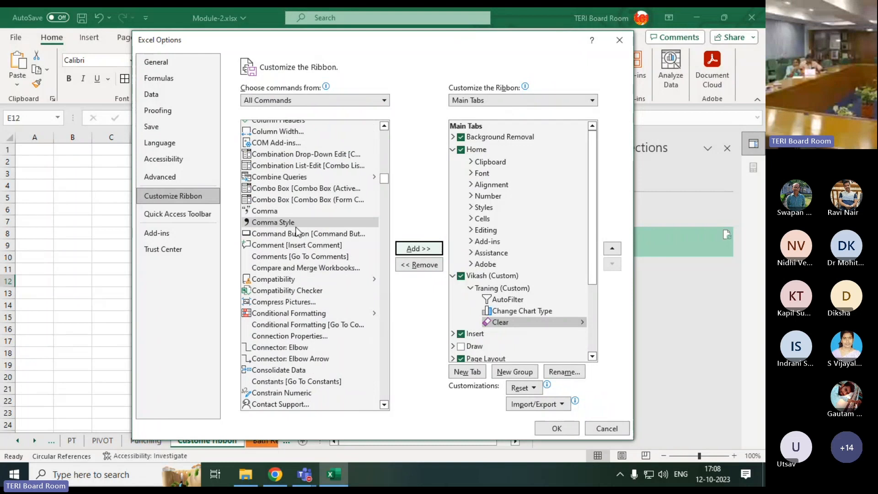
pyautogui.click(296, 226)
pyautogui.click(418, 249)
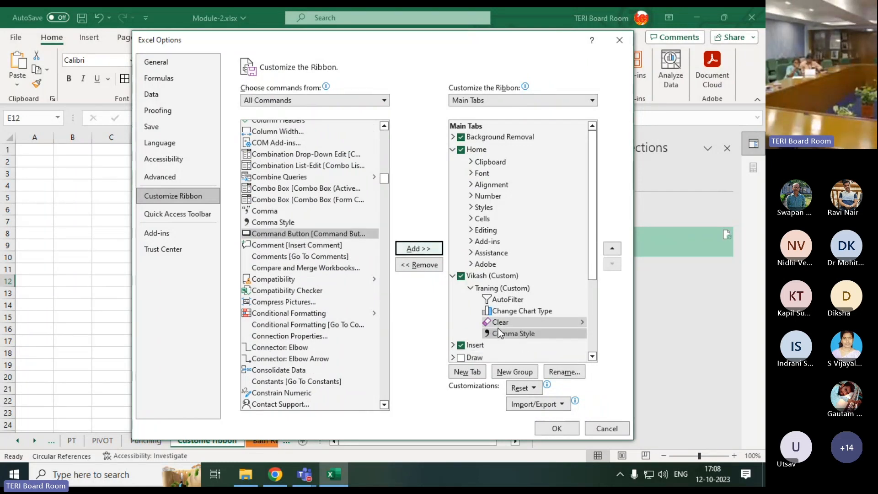
pyautogui.click(498, 330)
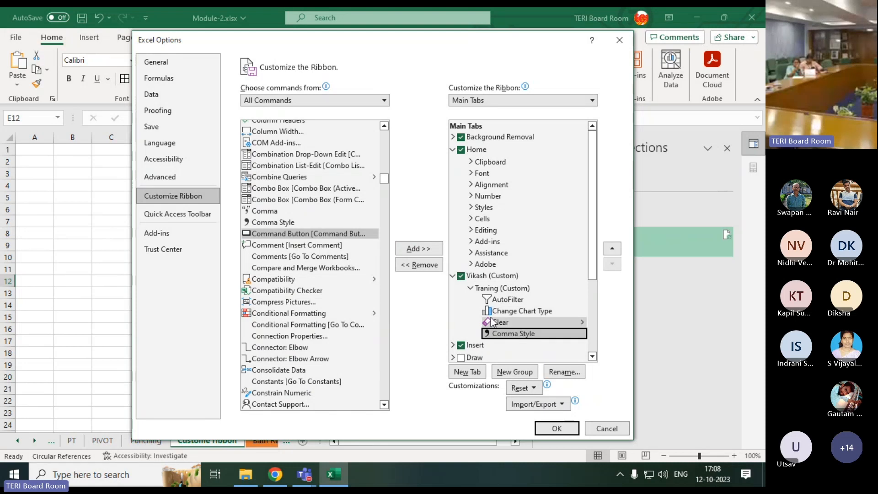
pyautogui.click(430, 268)
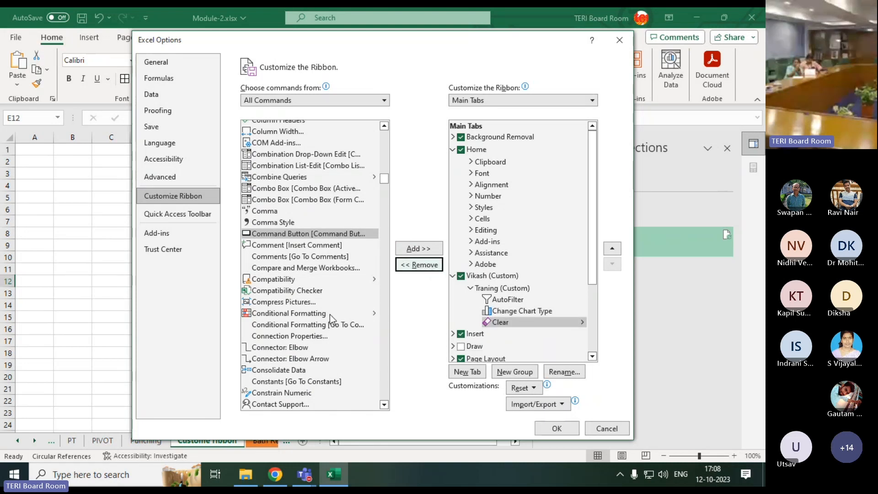
# Add the Convert to Comments command to the Traning group
pyautogui.scroll(-6, 330, 314)
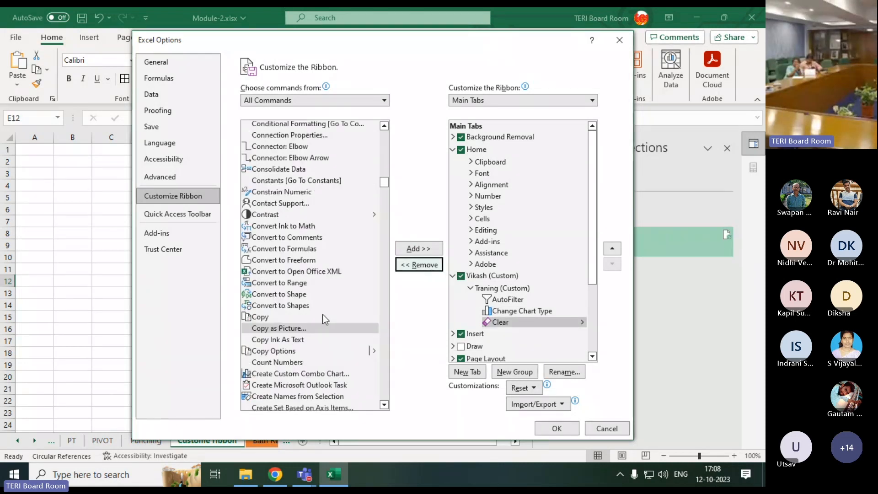
pyautogui.click(311, 237)
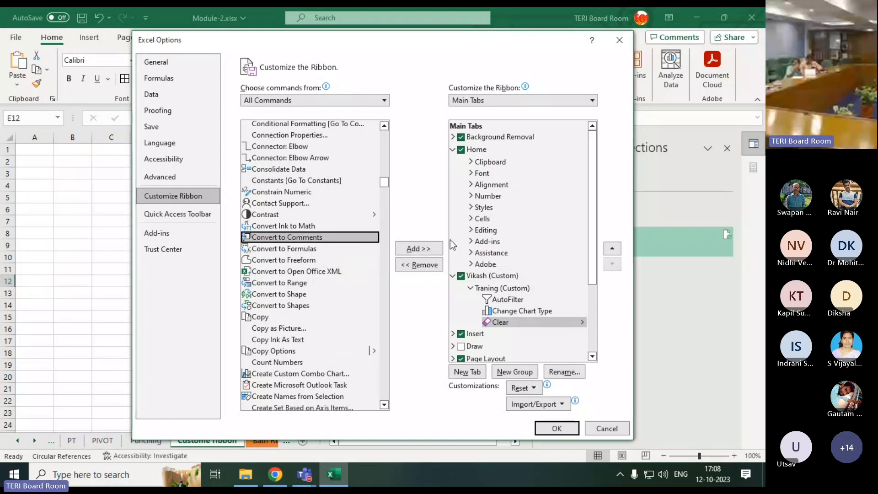
pyautogui.click(425, 248)
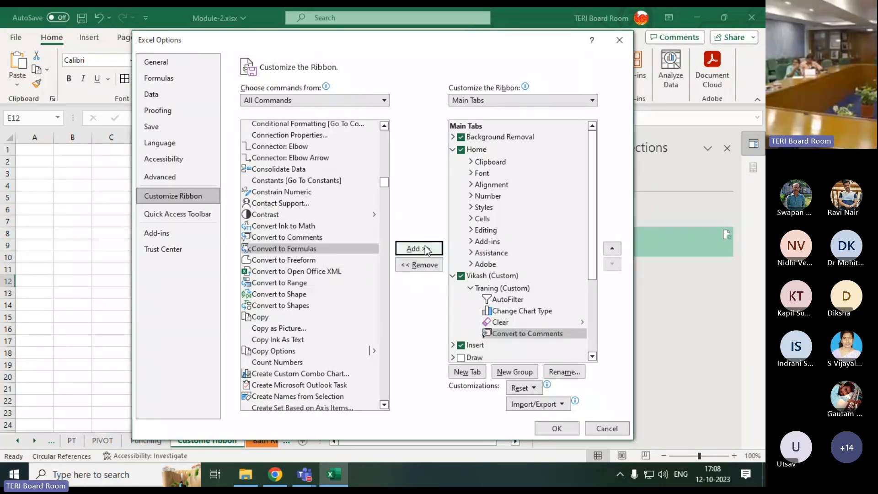
# Apply the ribbon customization and open the new custom tab to show its Traning group
pyautogui.click(557, 428)
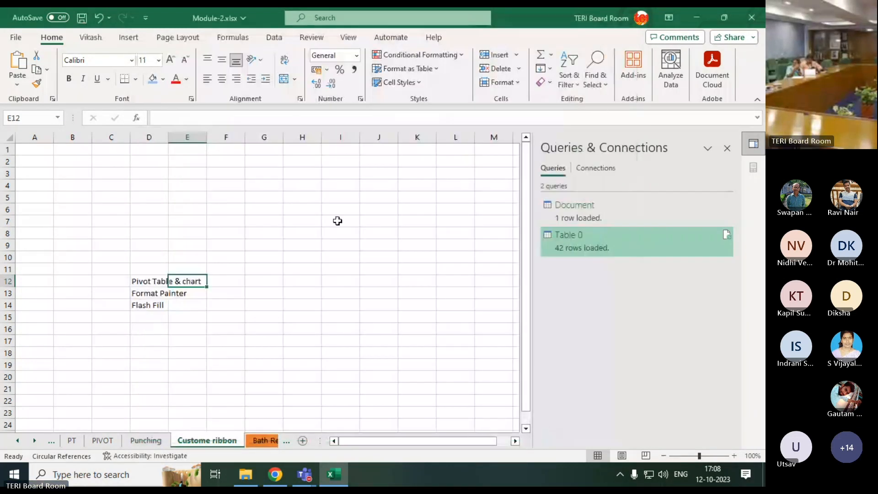
pyautogui.click(89, 39)
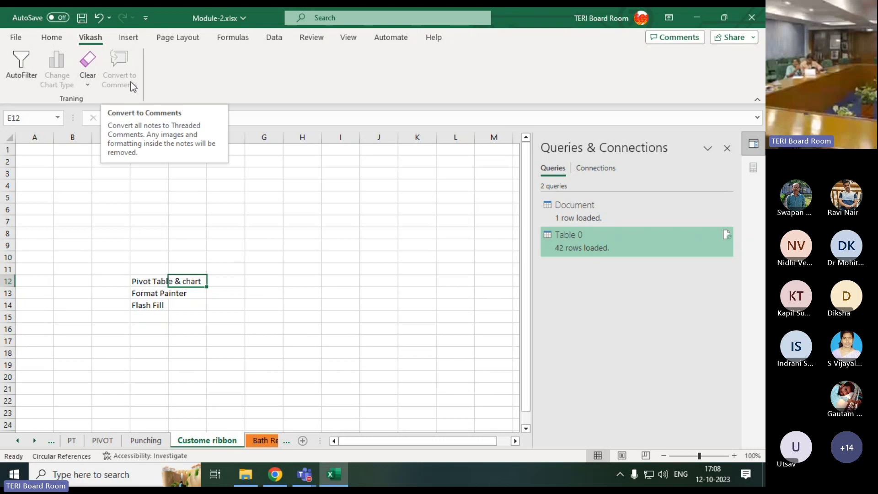
pyautogui.click(204, 269)
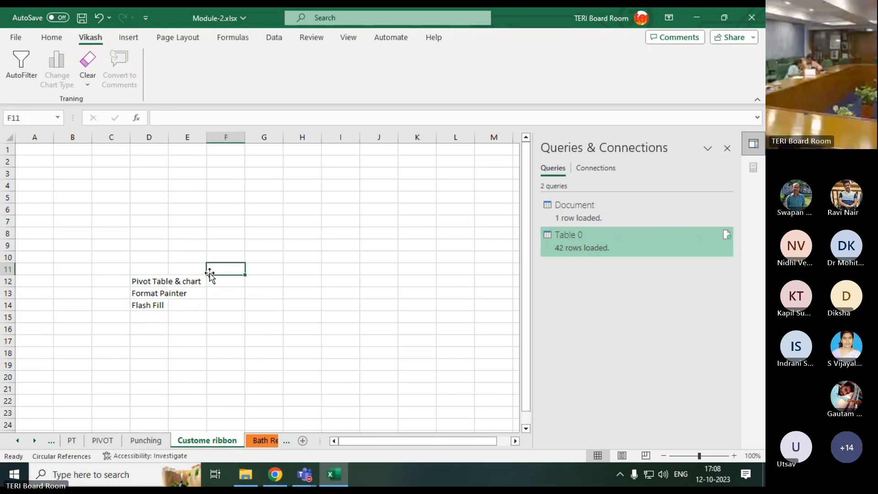
pyautogui.moveTo(125, 271); pyautogui.dragTo(202, 324)
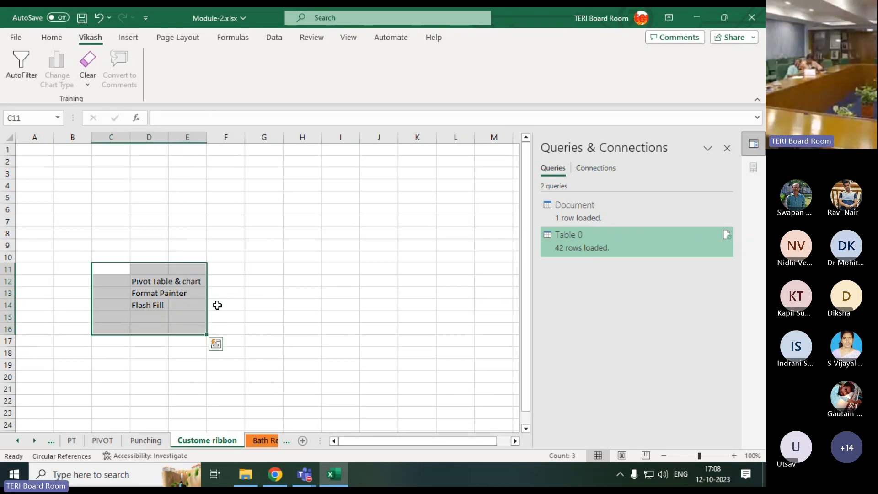
pyautogui.click(229, 277)
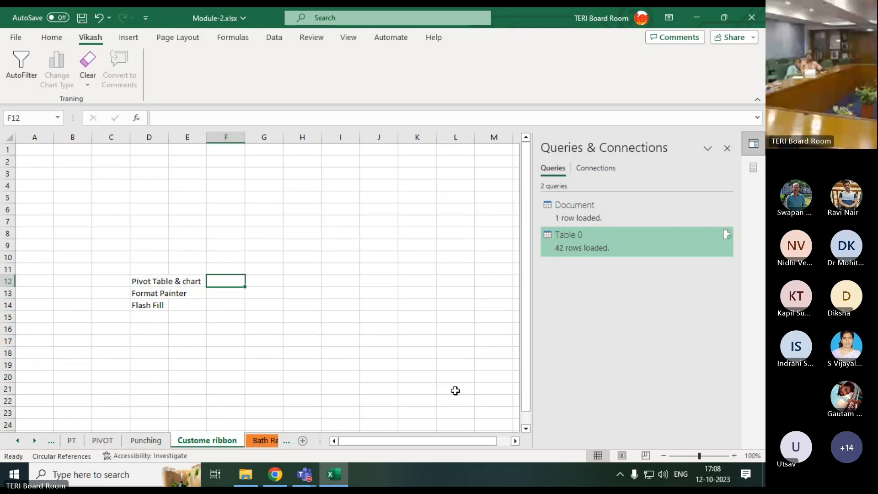